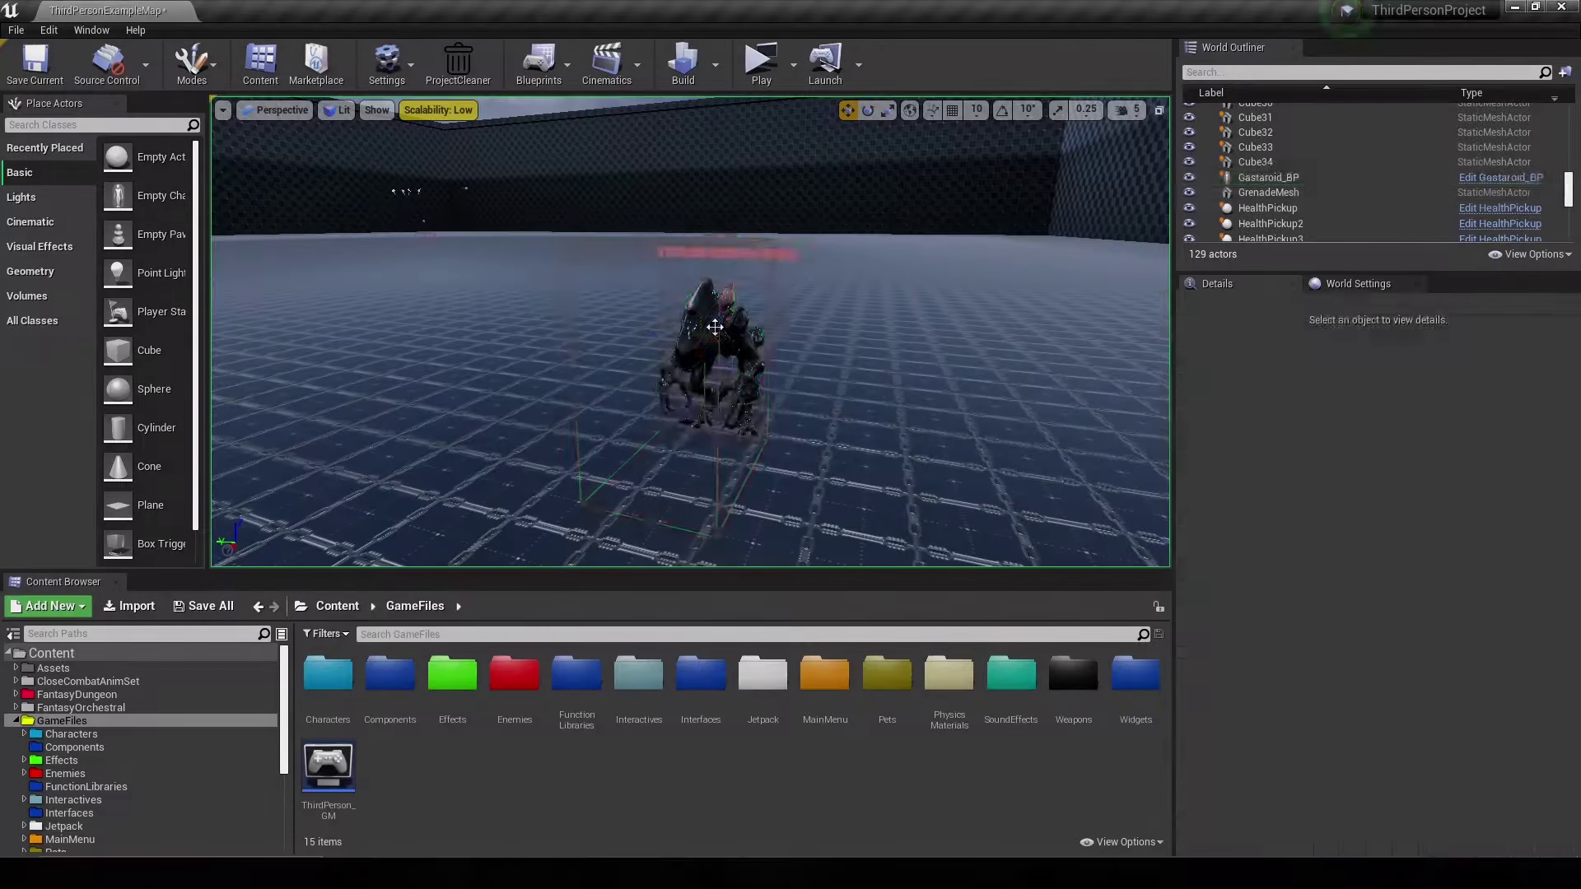
- Open Enemy_Parent_BP and Gastaroid_BP from the Enemies > Monster folder
click(716, 329)
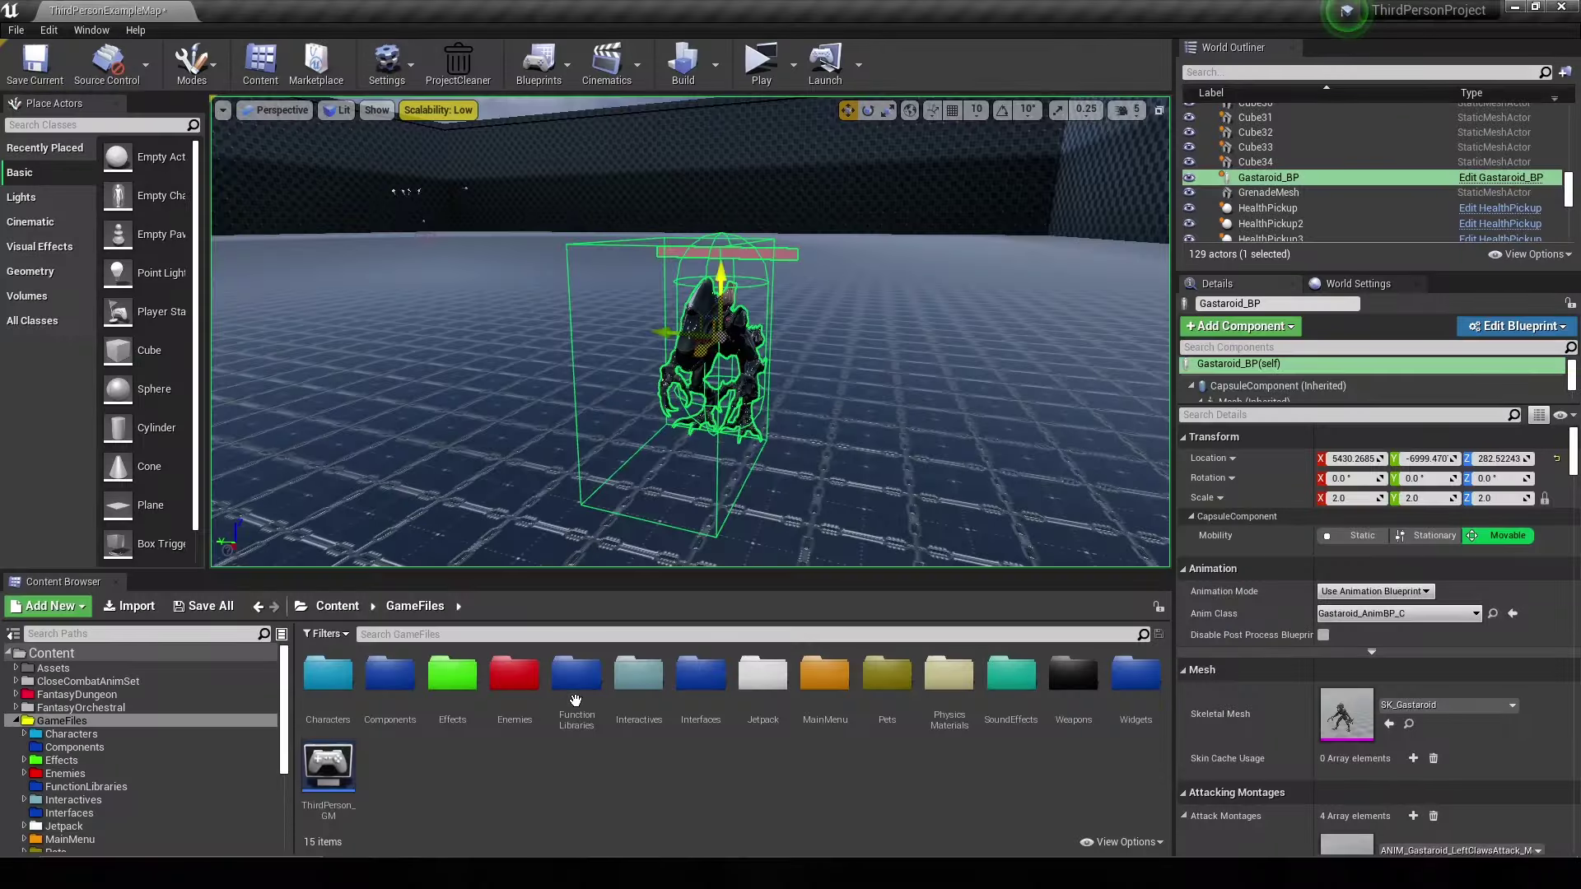
double_click(524, 701)
double_click(634, 680)
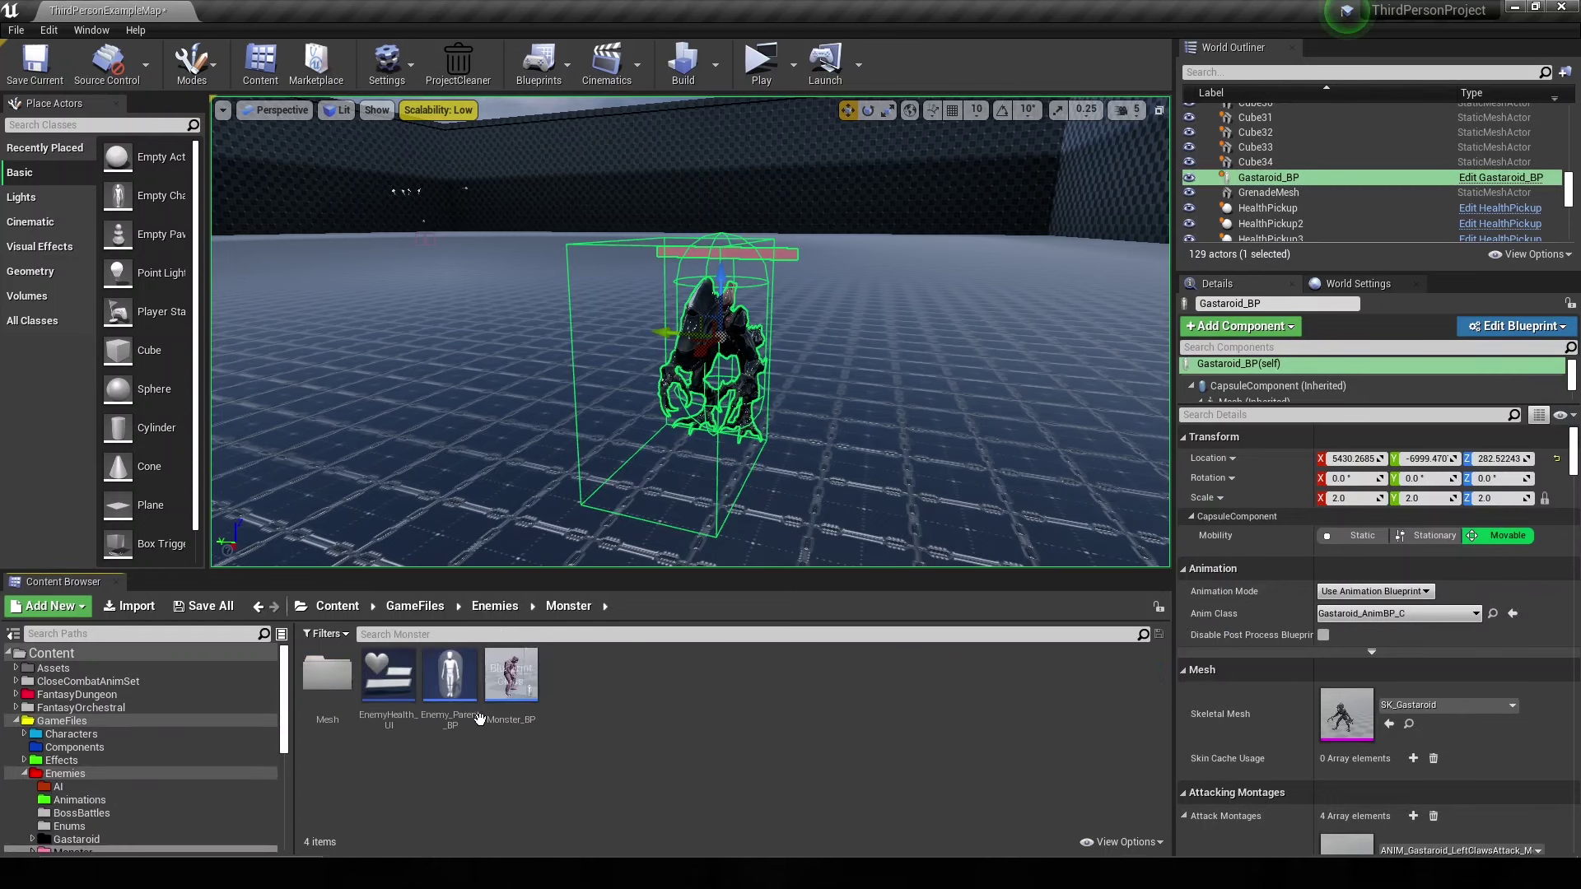
double_click(450, 679)
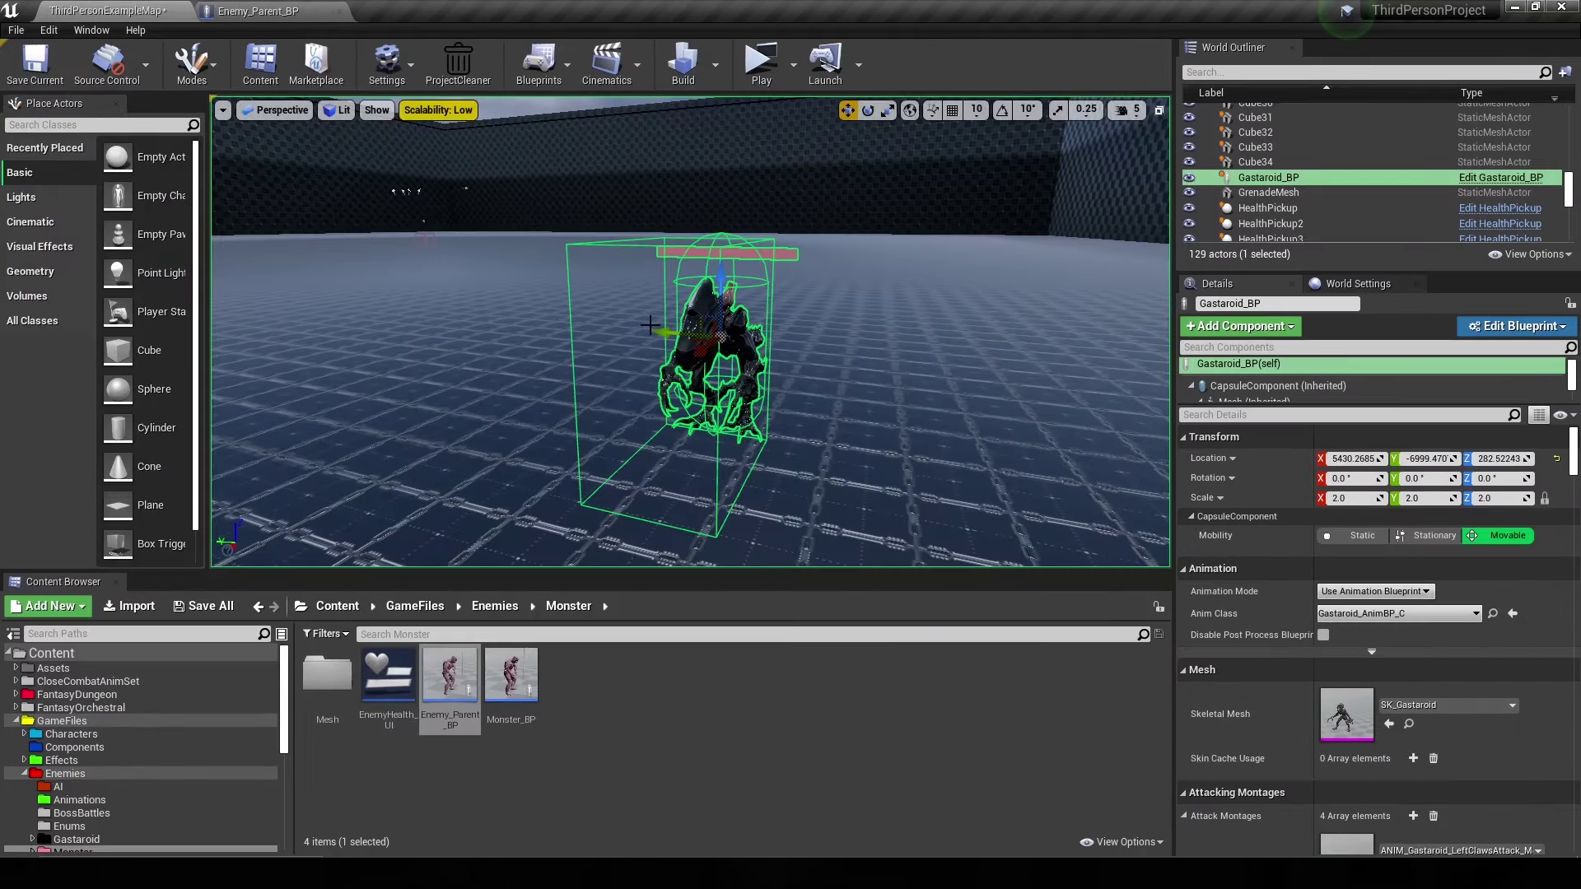
right_click(717, 260)
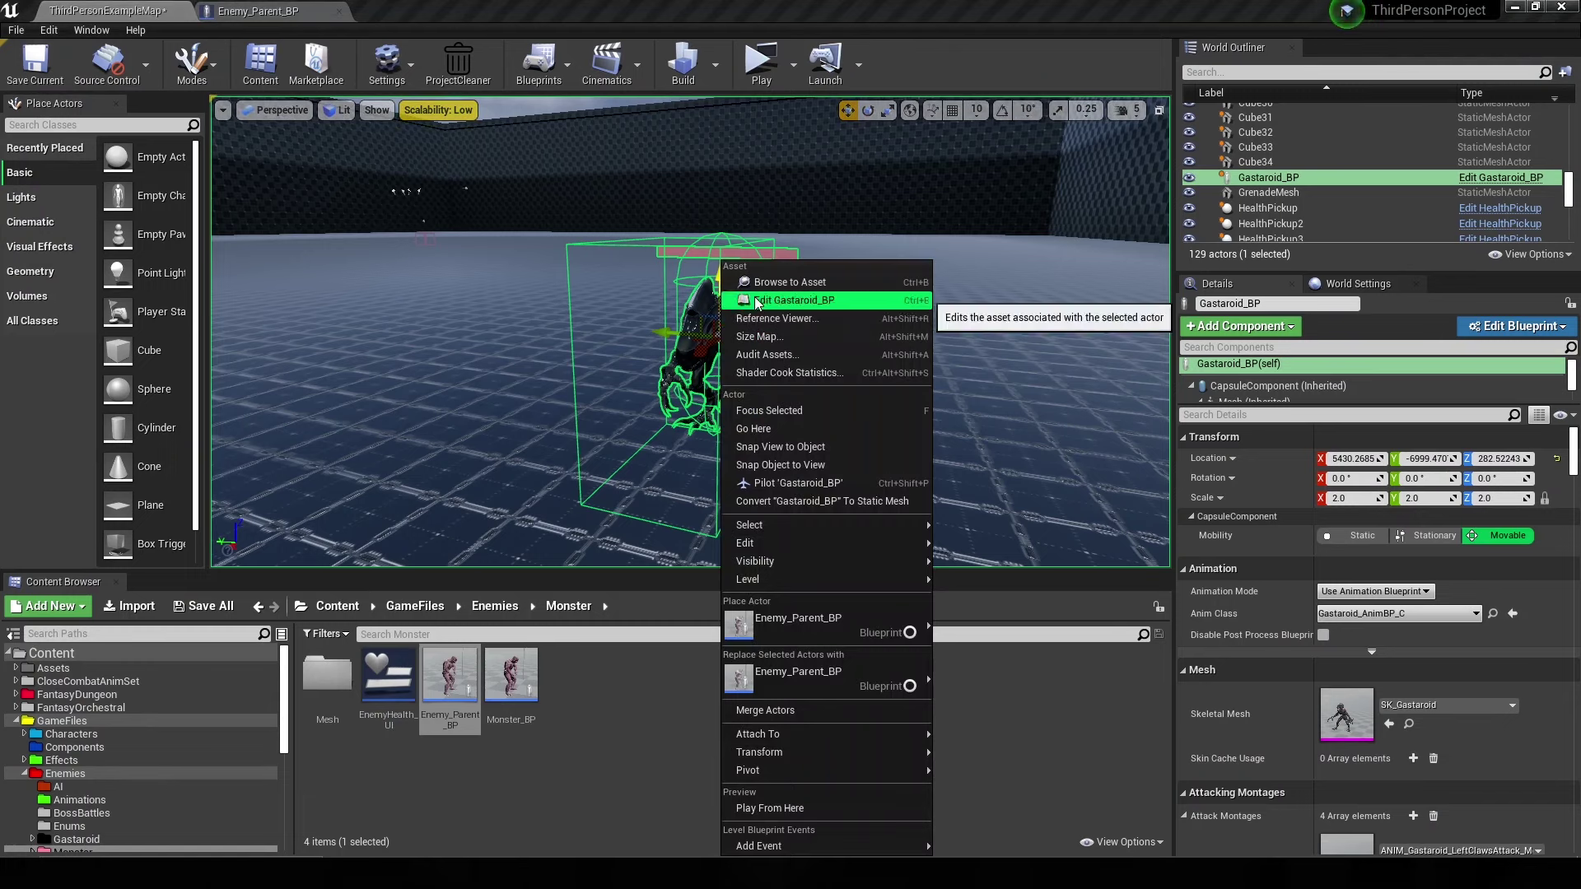
click(751, 302)
- In Enemy_Parent_BP's Begin Play graph, delete the Select, Enemy Type and multiply nodes, then compile and save
click(277, 10)
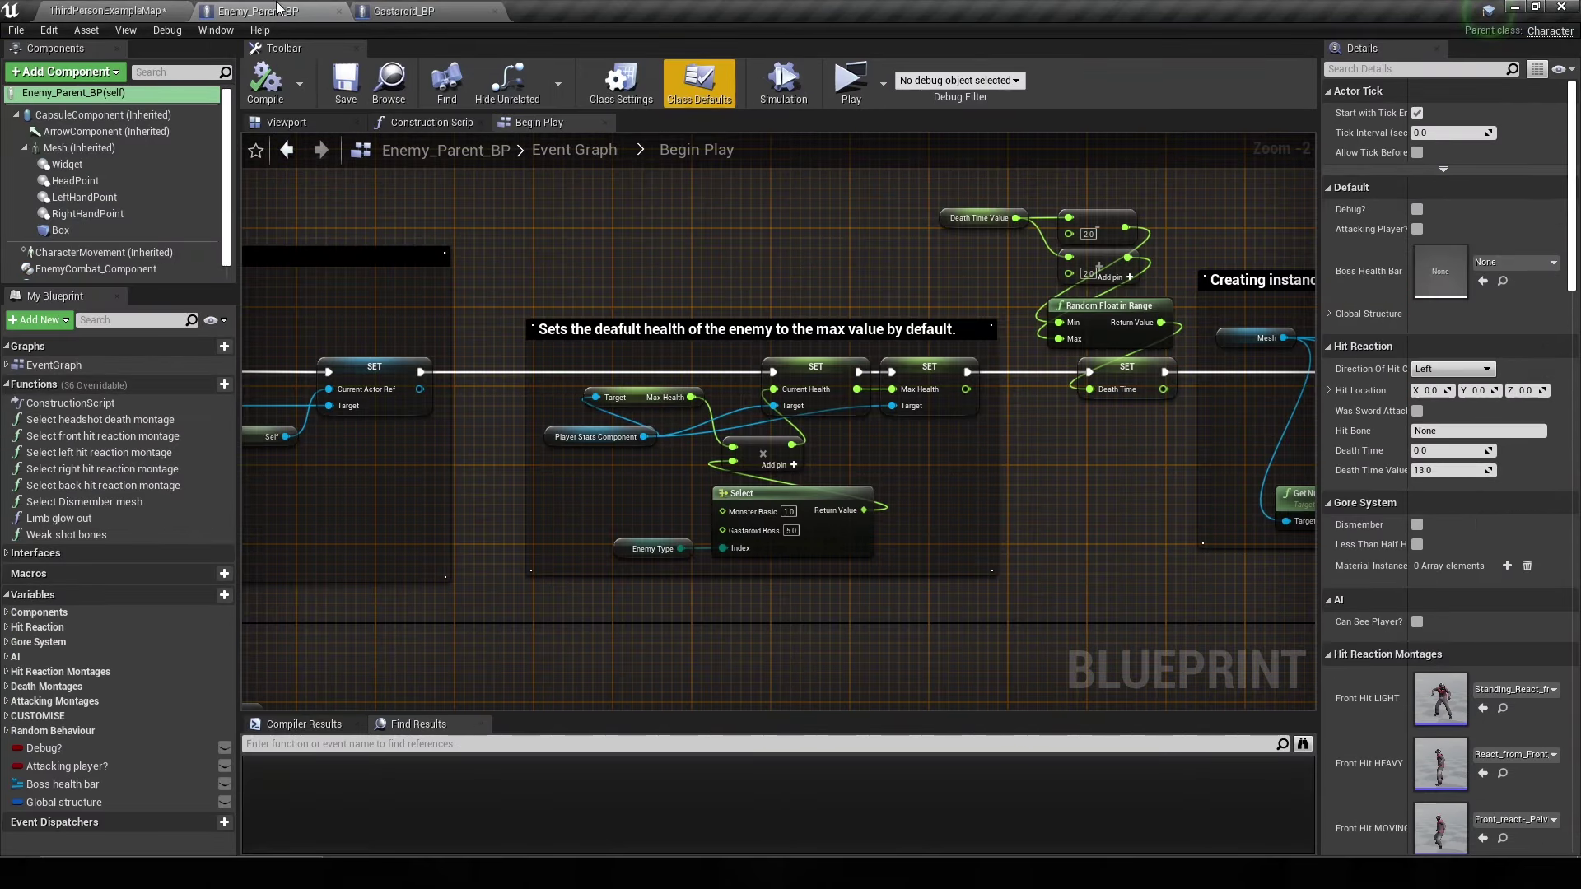
click(565, 151)
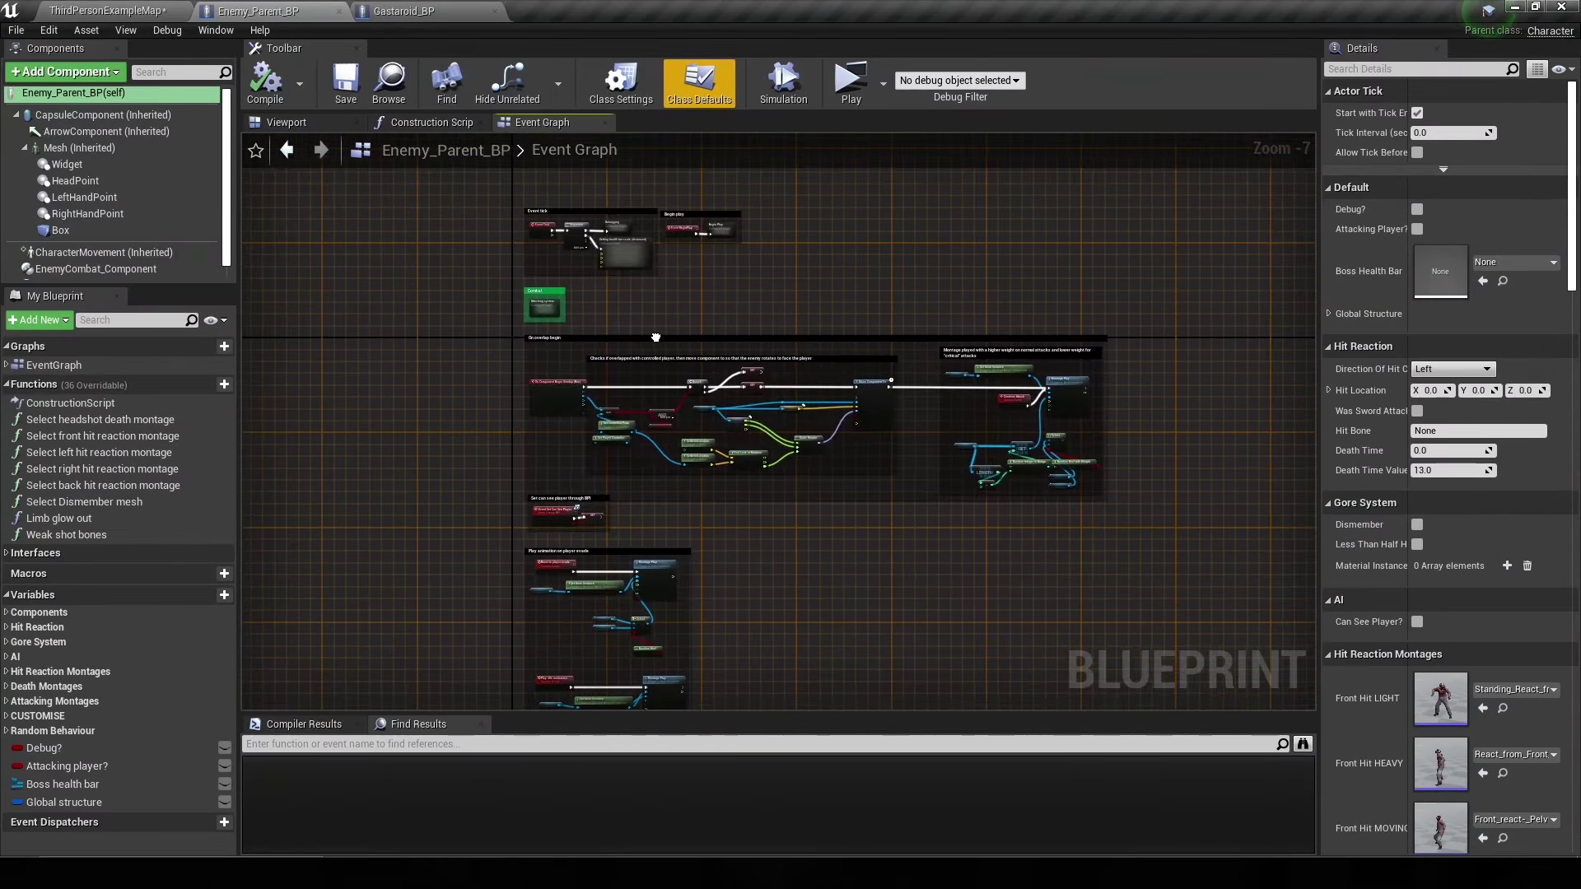
double_click(732, 278)
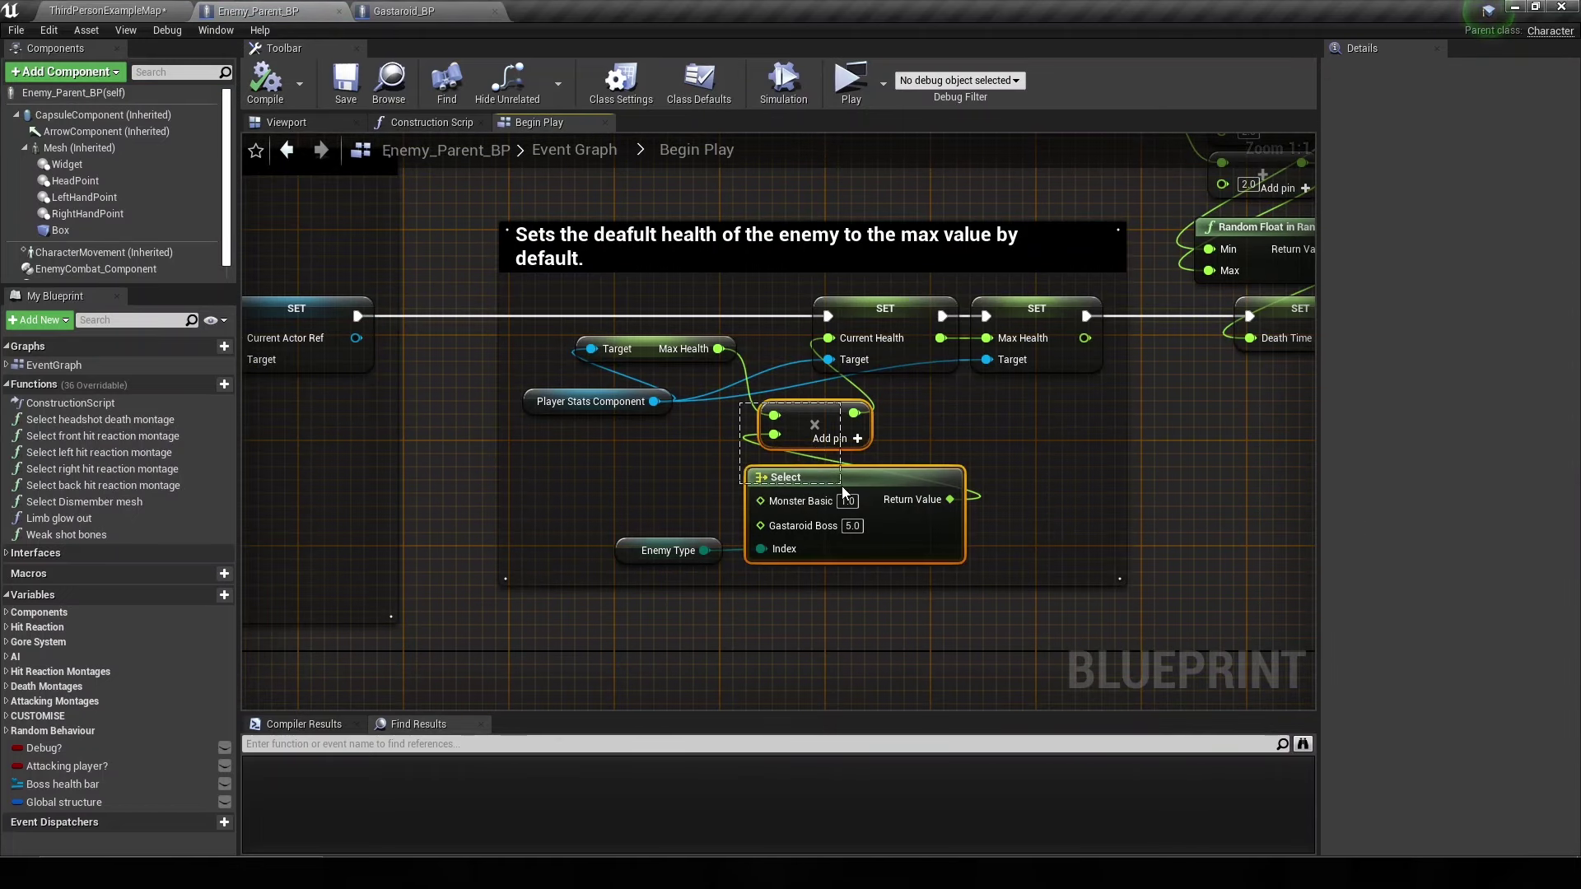
drag(659, 605, 773, 478)
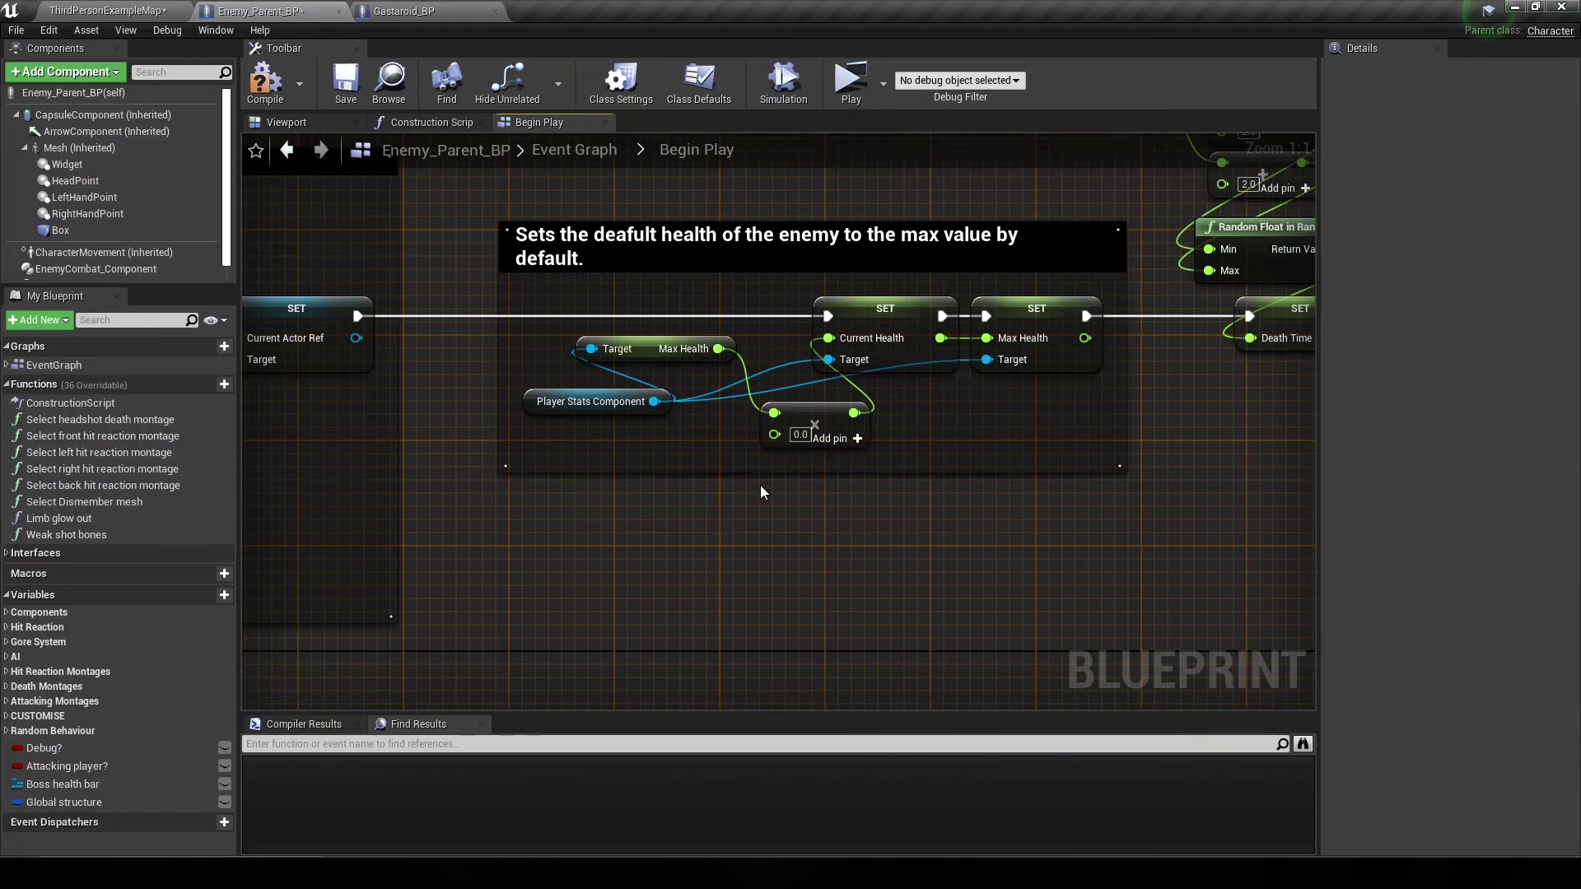
key(Delete)
click(811, 411)
key(Delete)
mouse_move(655, 340)
mouse_down()
mouse_move(774, 406)
mouse_move(829, 337)
mouse_up()
click(270, 81)
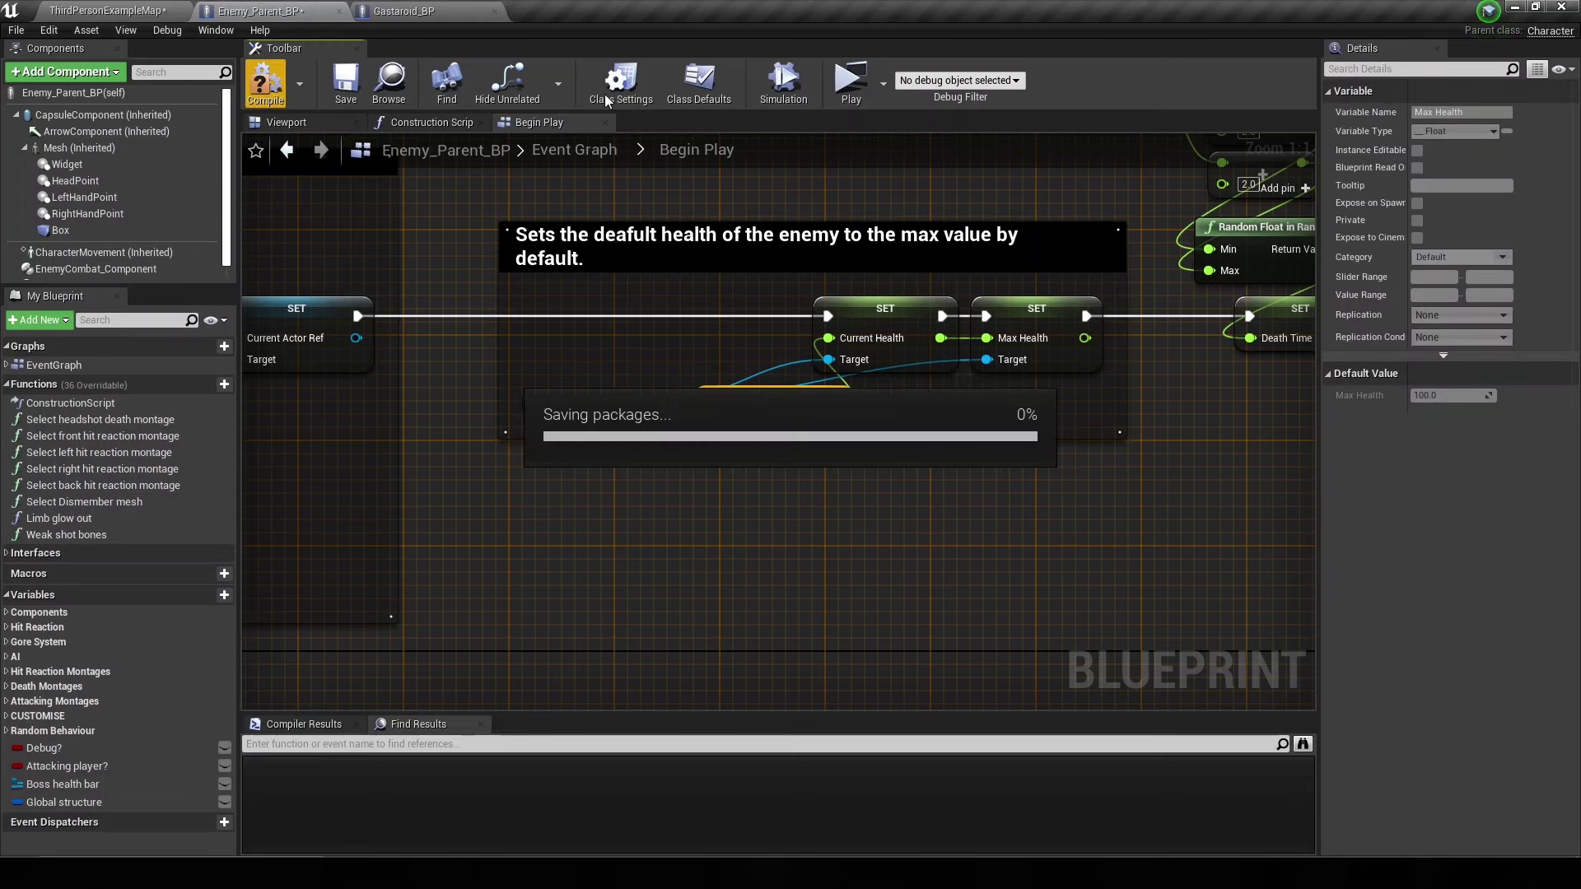
click(420, 9)
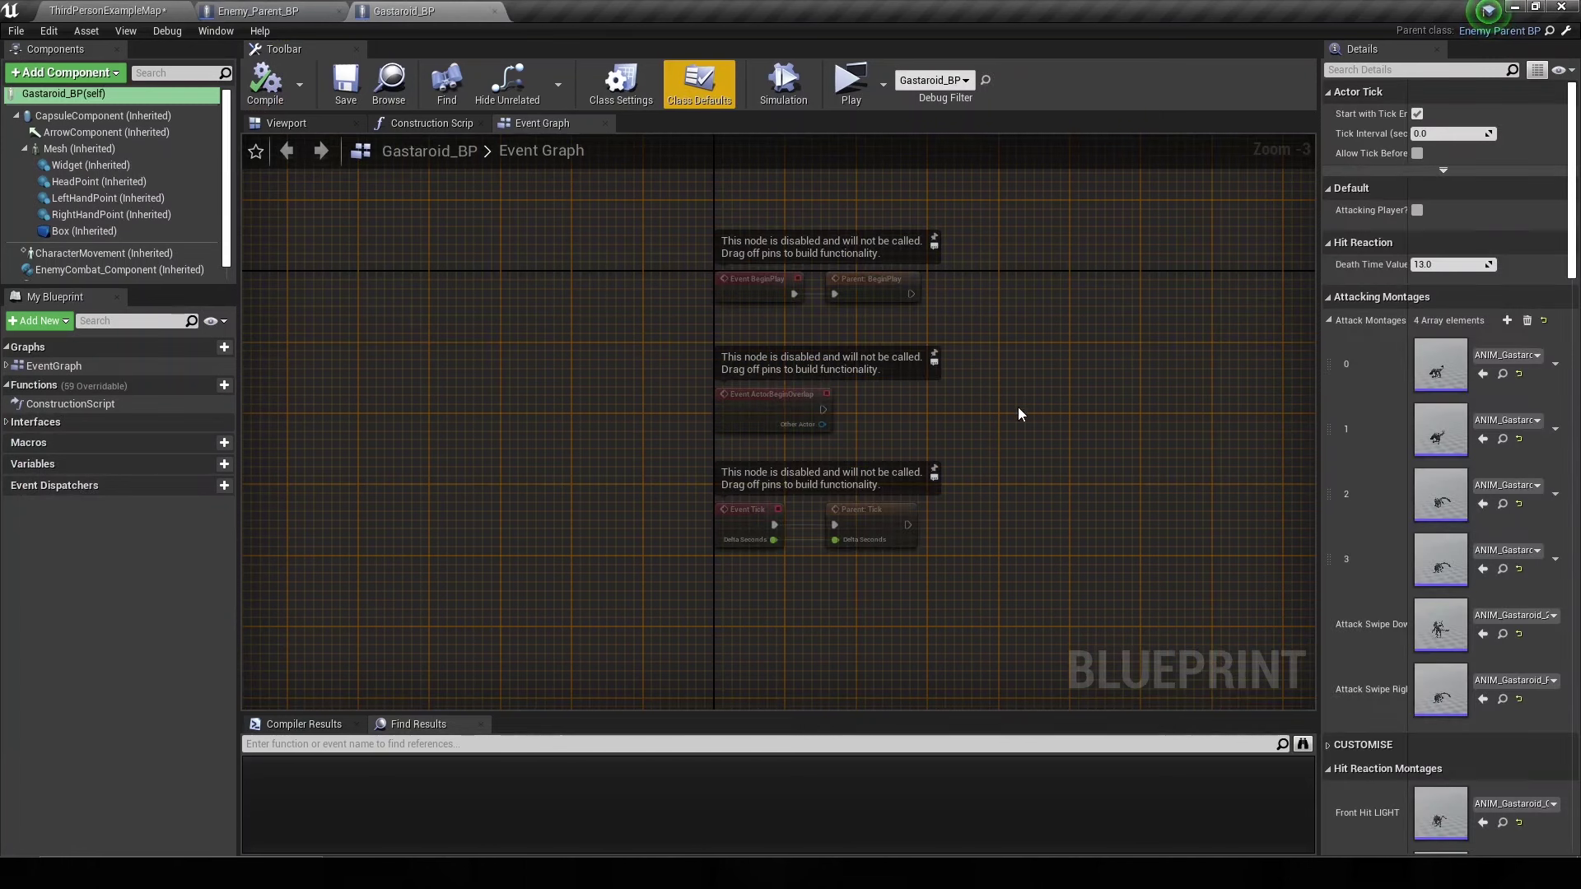
- Set Gastaroid_BP's PlayerStats_Component Max Health to 500 and compile and save
scroll(79, 226, down, 1)
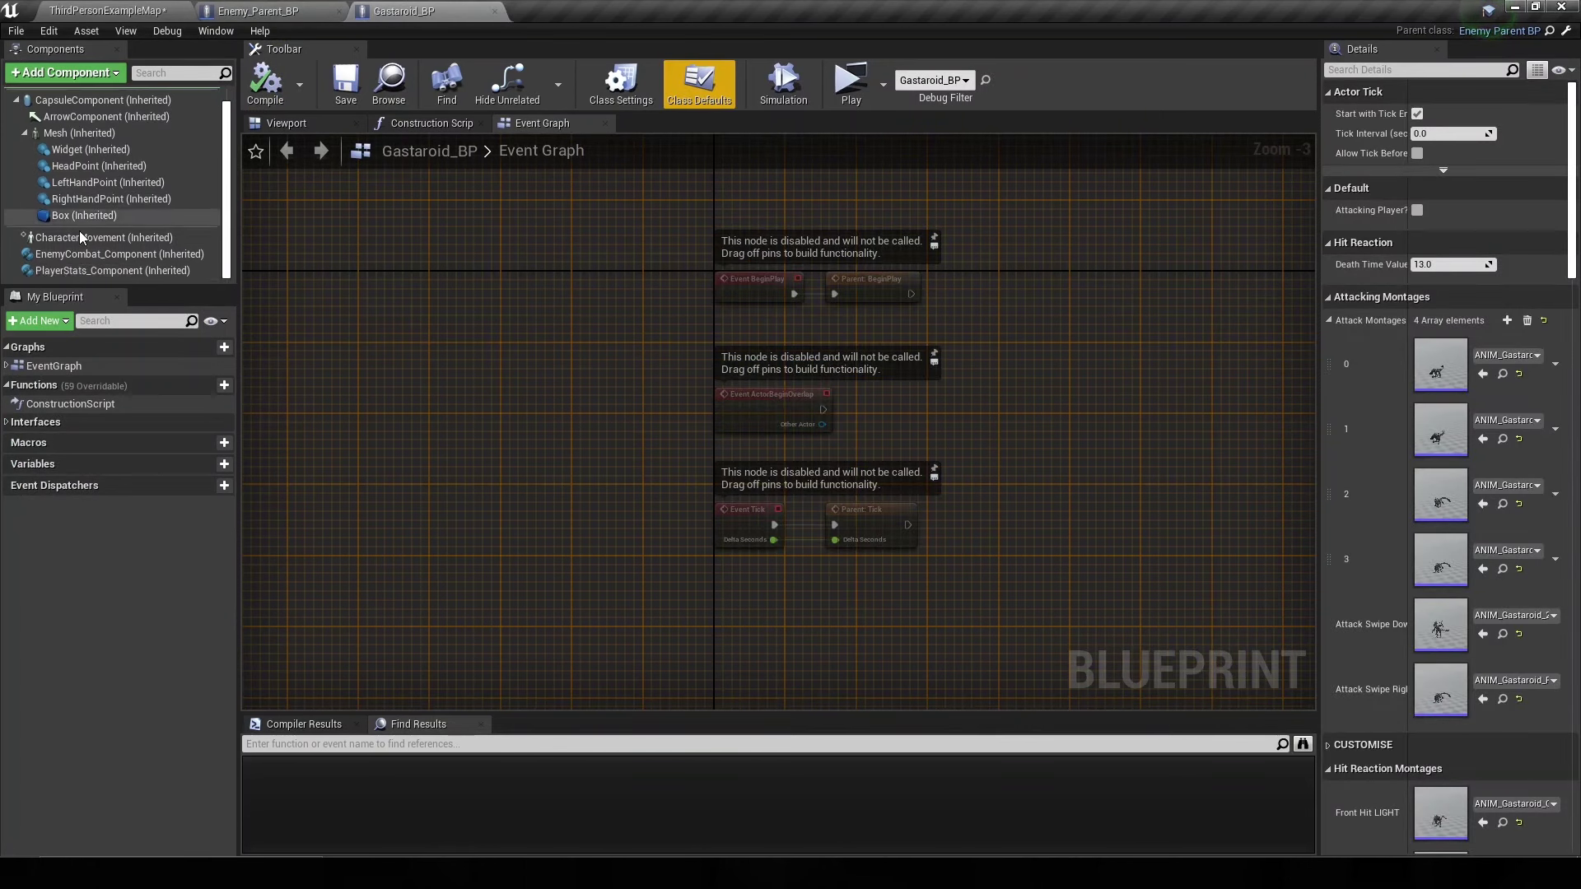
click(47, 271)
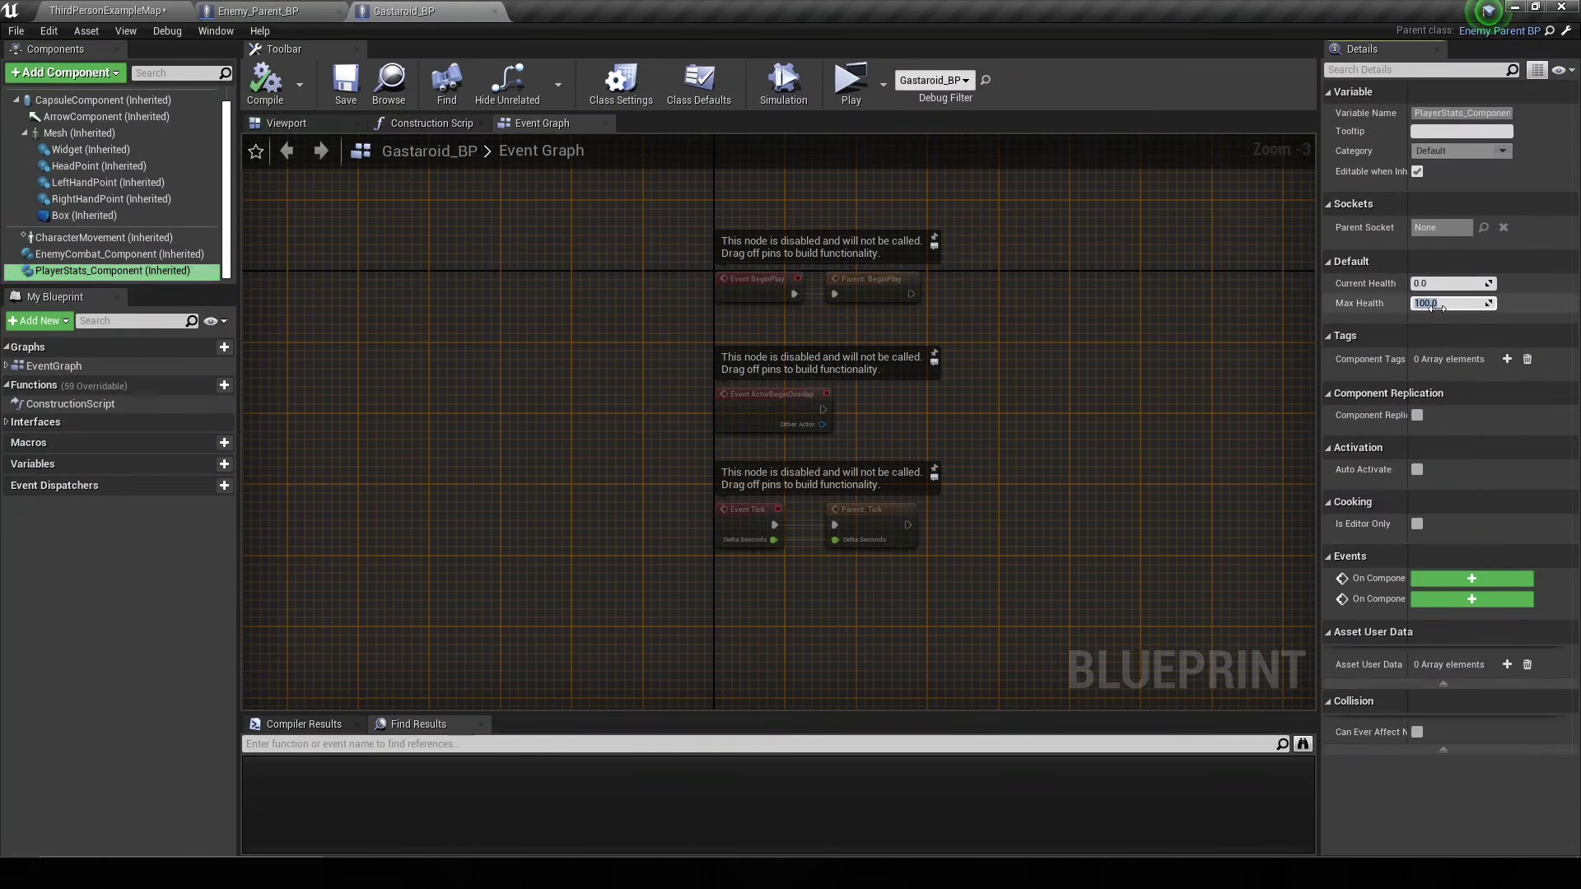
text(500)
key(Return)
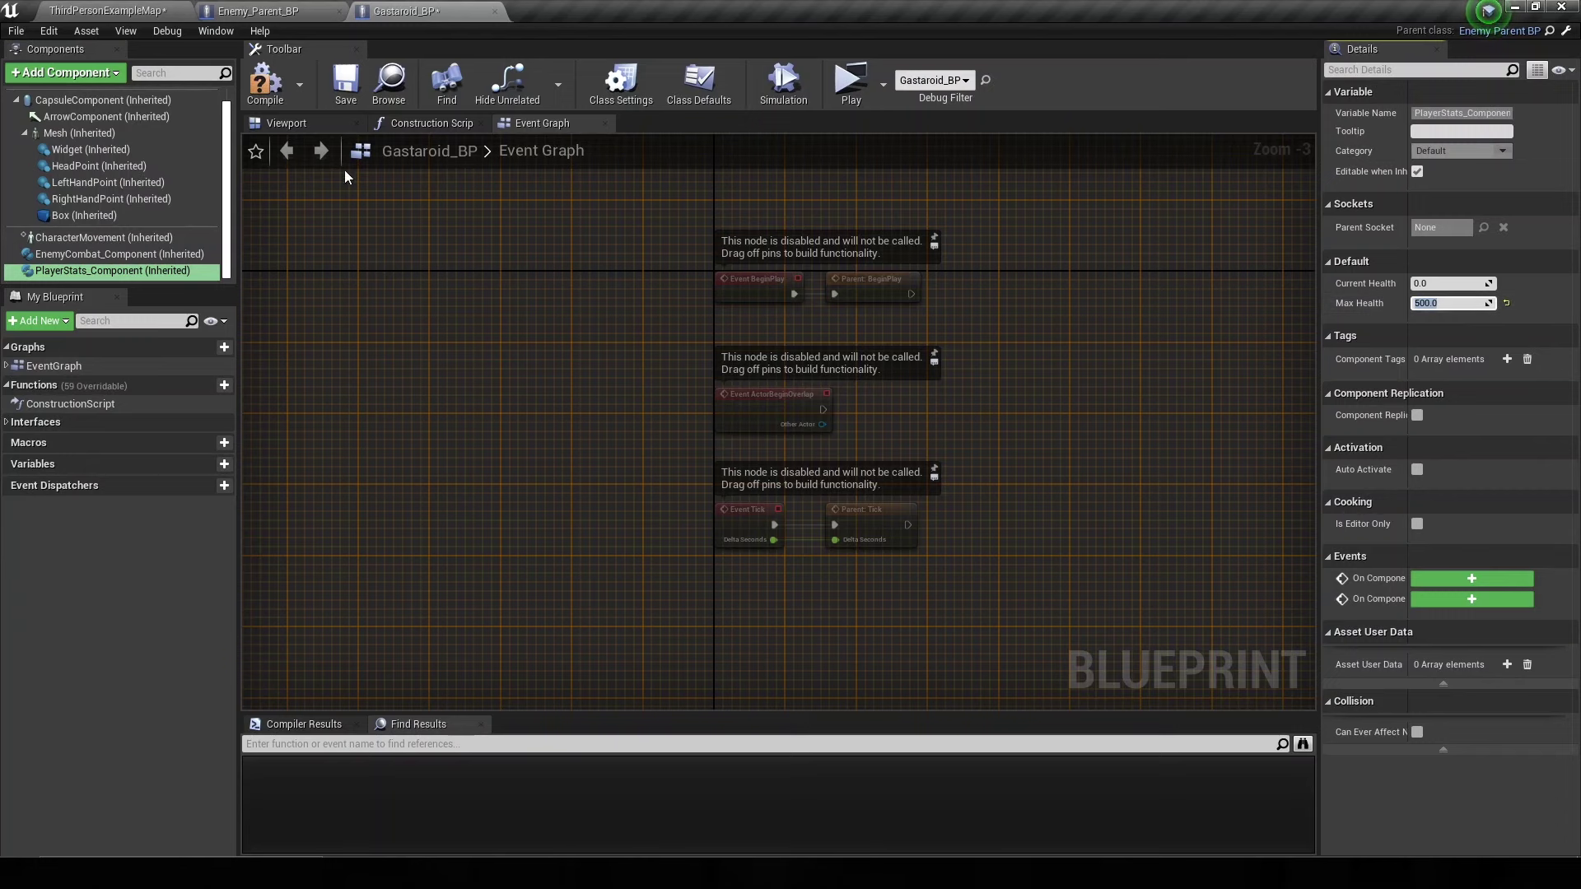
click(264, 81)
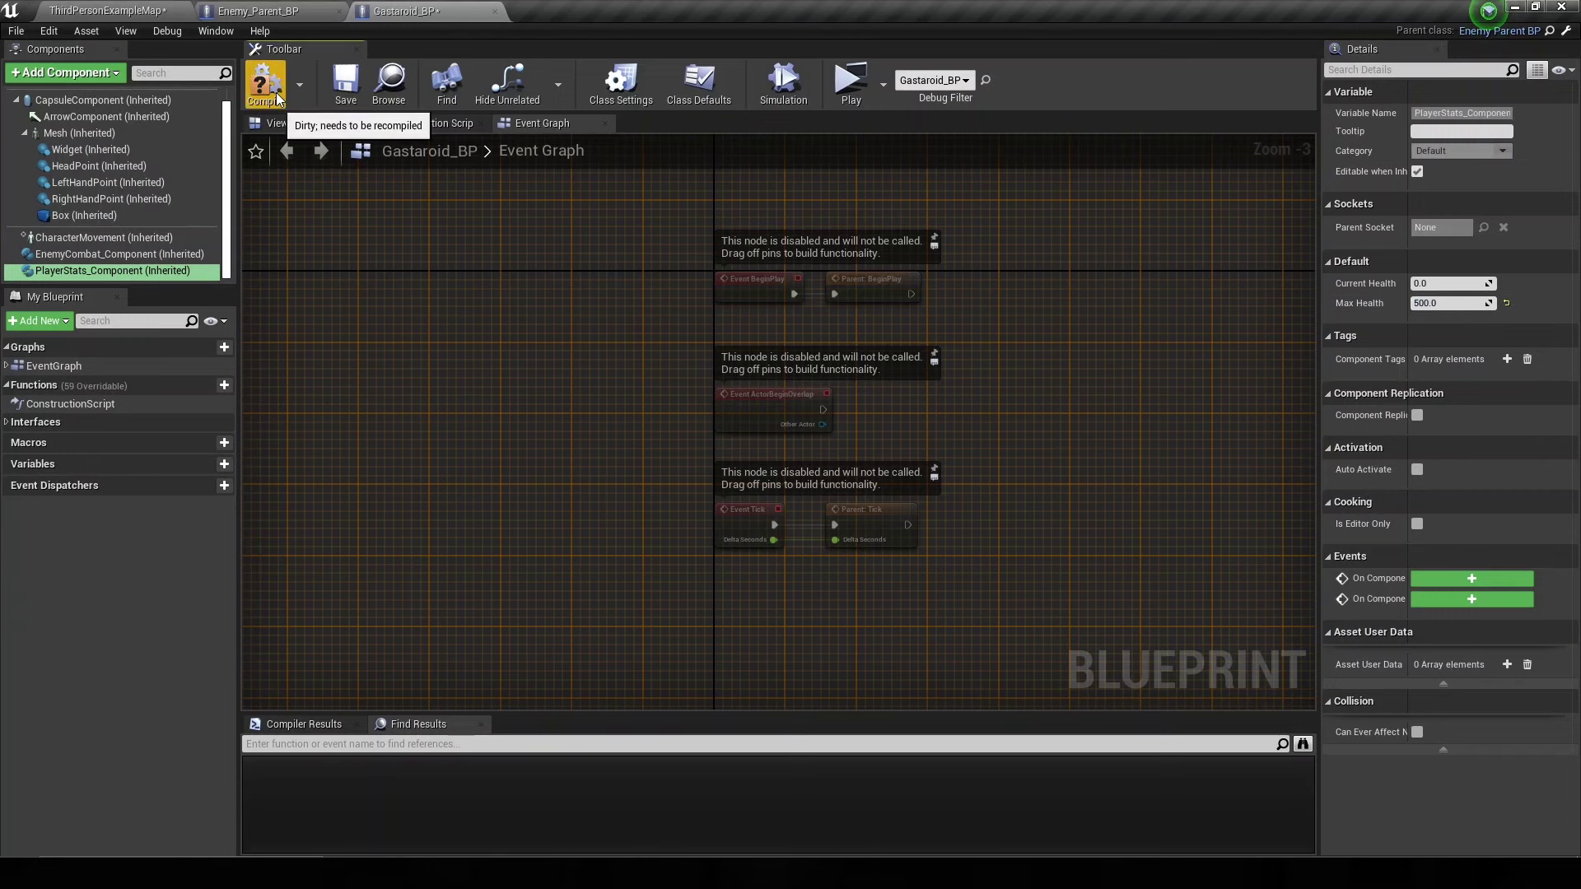
- Shift the stats and Max Health nodes left in Enemy_Parent_BP's Begin Play graph
click(316, 16)
scroll(680, 406, down, 3)
scroll(677, 408, up, 2)
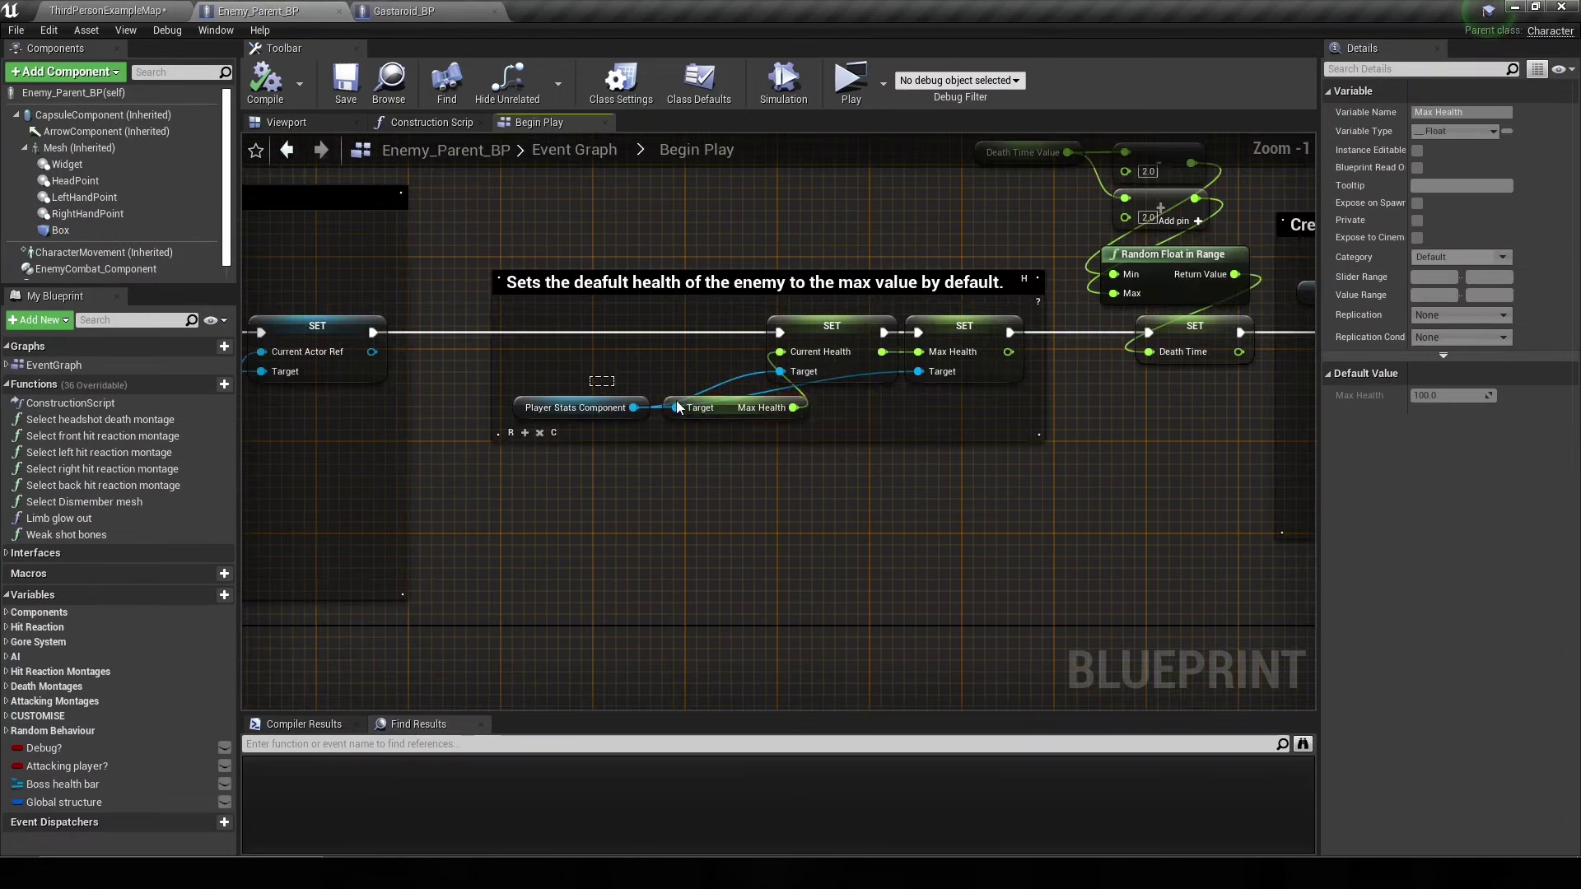
drag(676, 407, 607, 408)
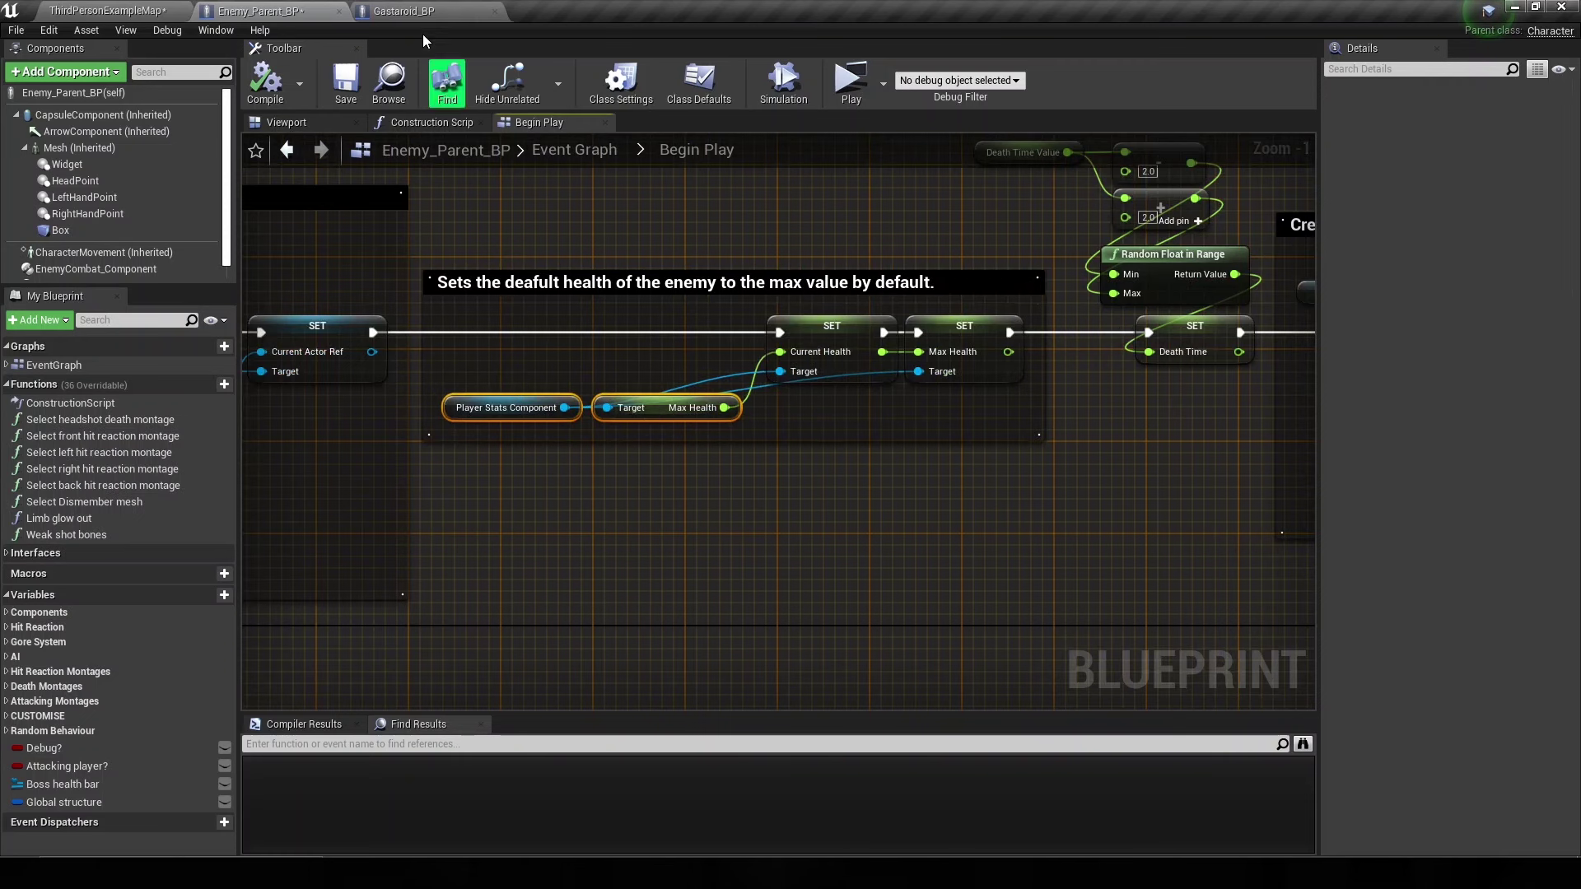
click(432, 12)
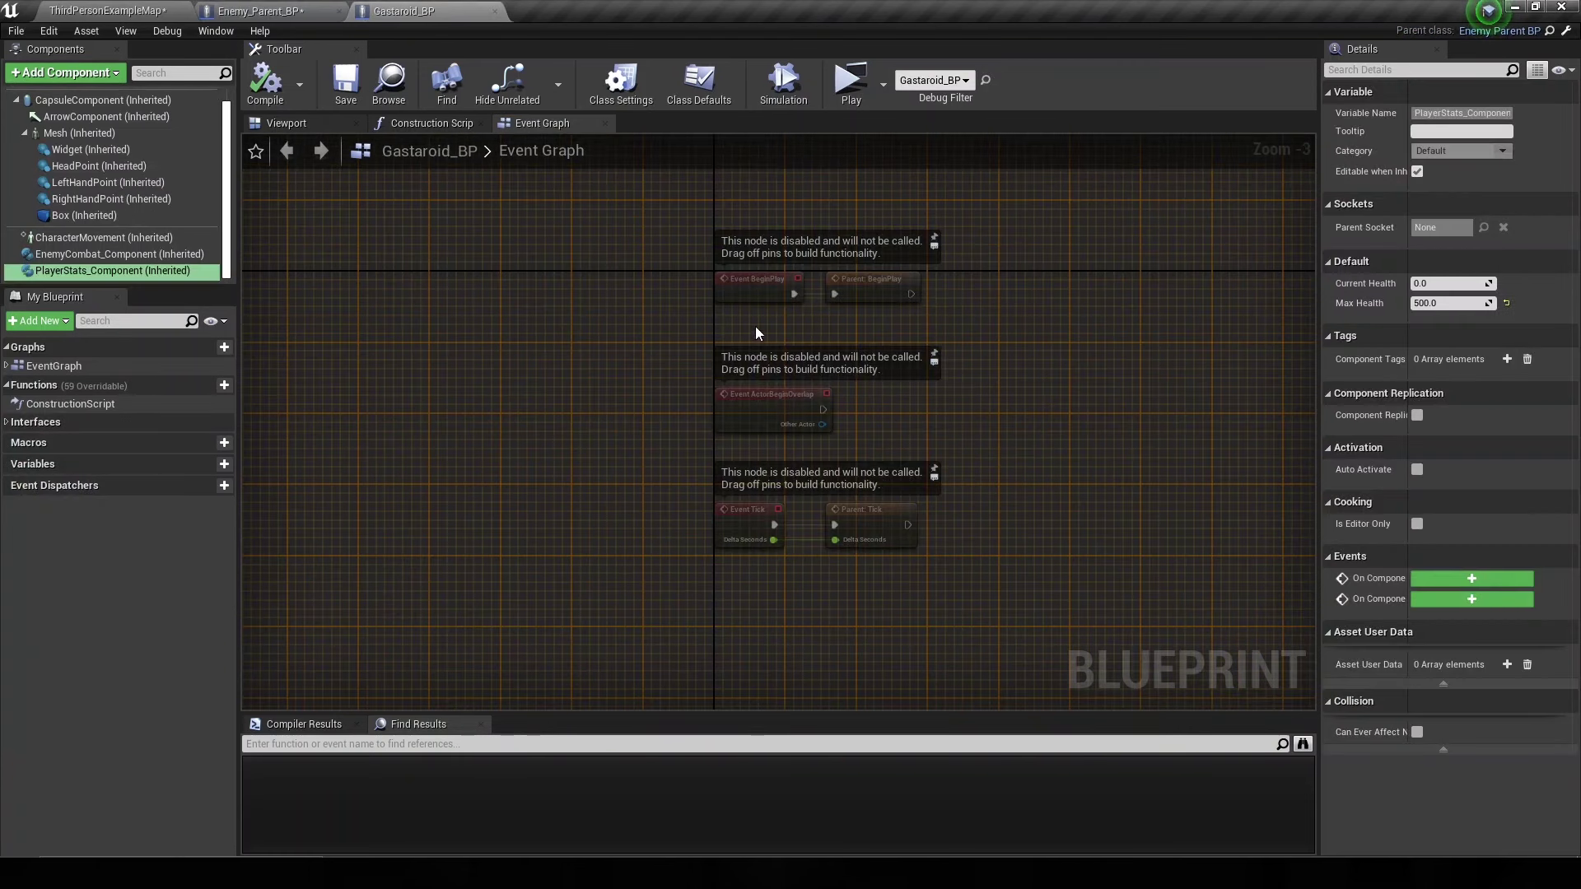
- Move the BeginPlay nodes below Event Tick and add a Sequence after Parent: BeginPlay
right_drag(845, 324, 649, 317)
click(649, 318)
shift+click(721, 312)
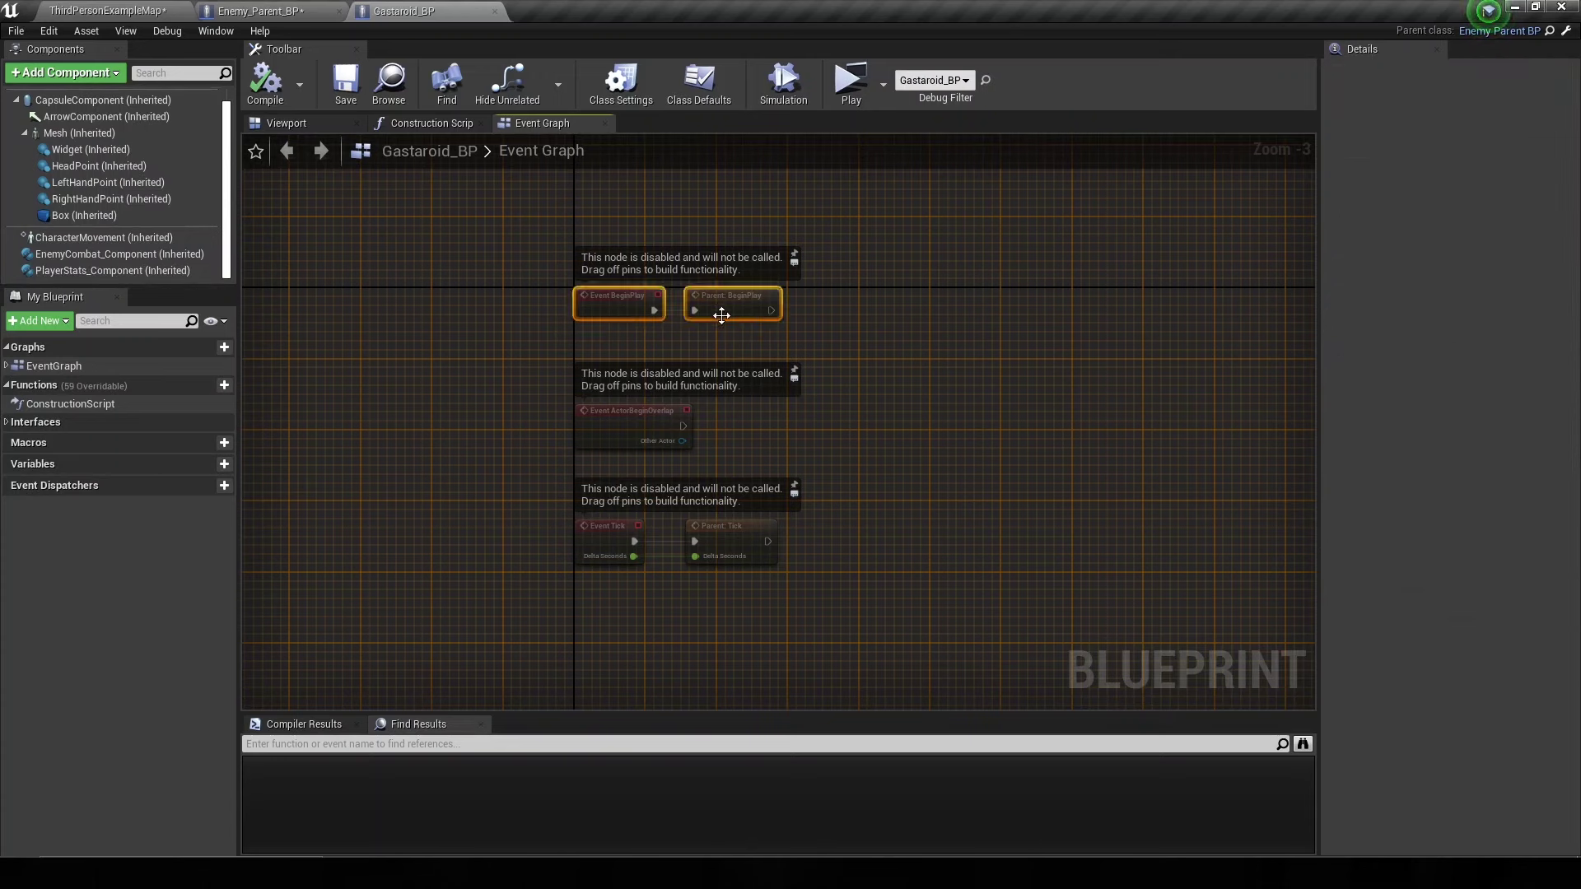
drag(720, 311, 696, 530)
click(607, 469)
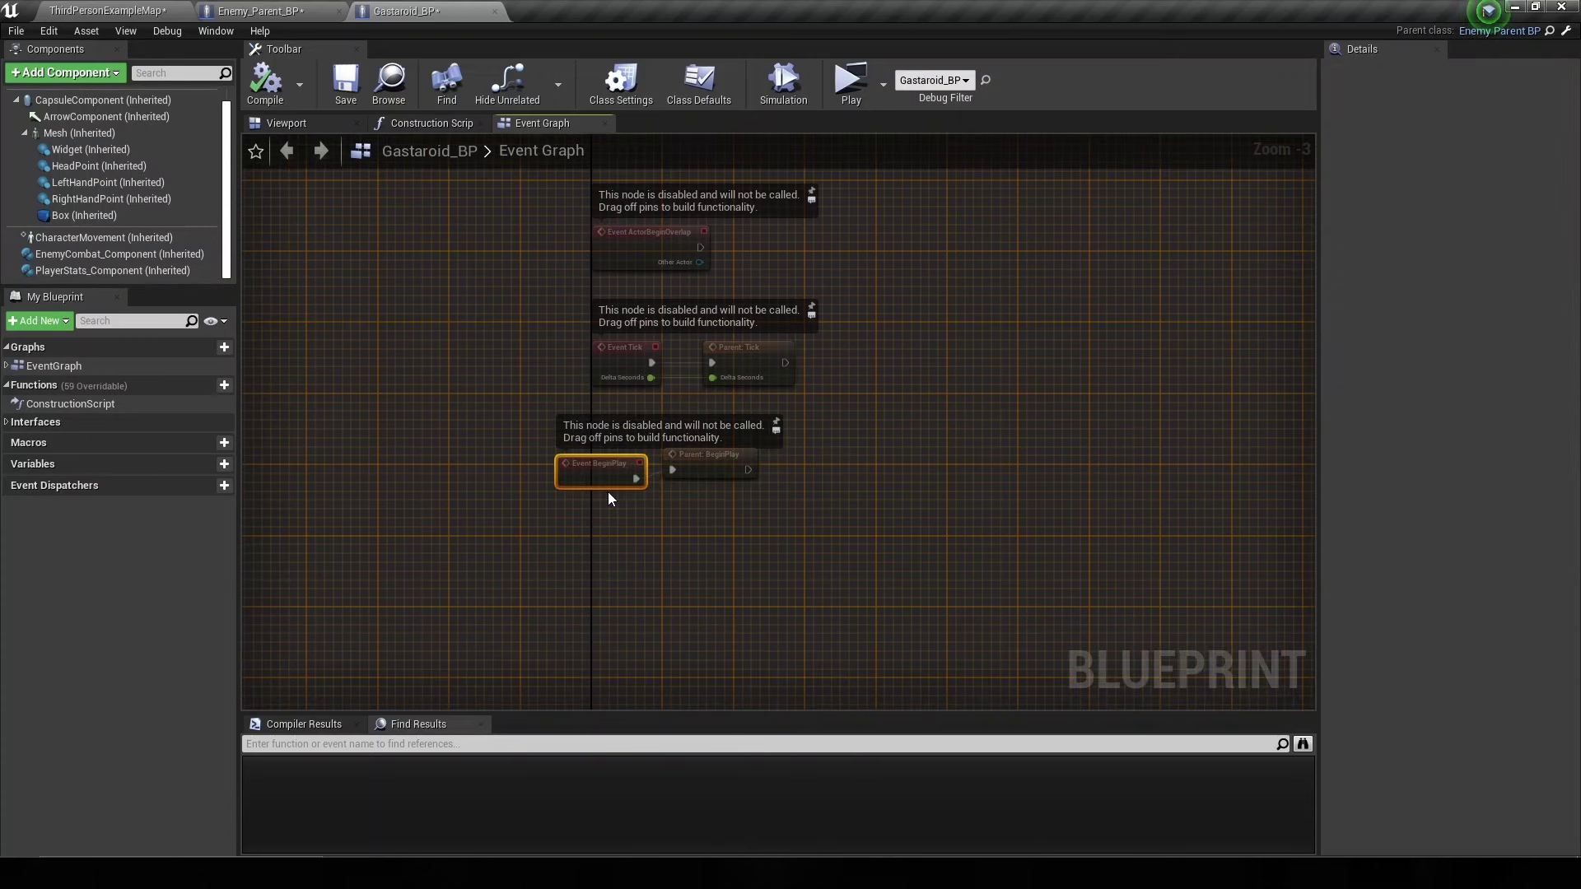
shift+click(702, 465)
drag(703, 465, 772, 551)
scroll(771, 551, up, 3)
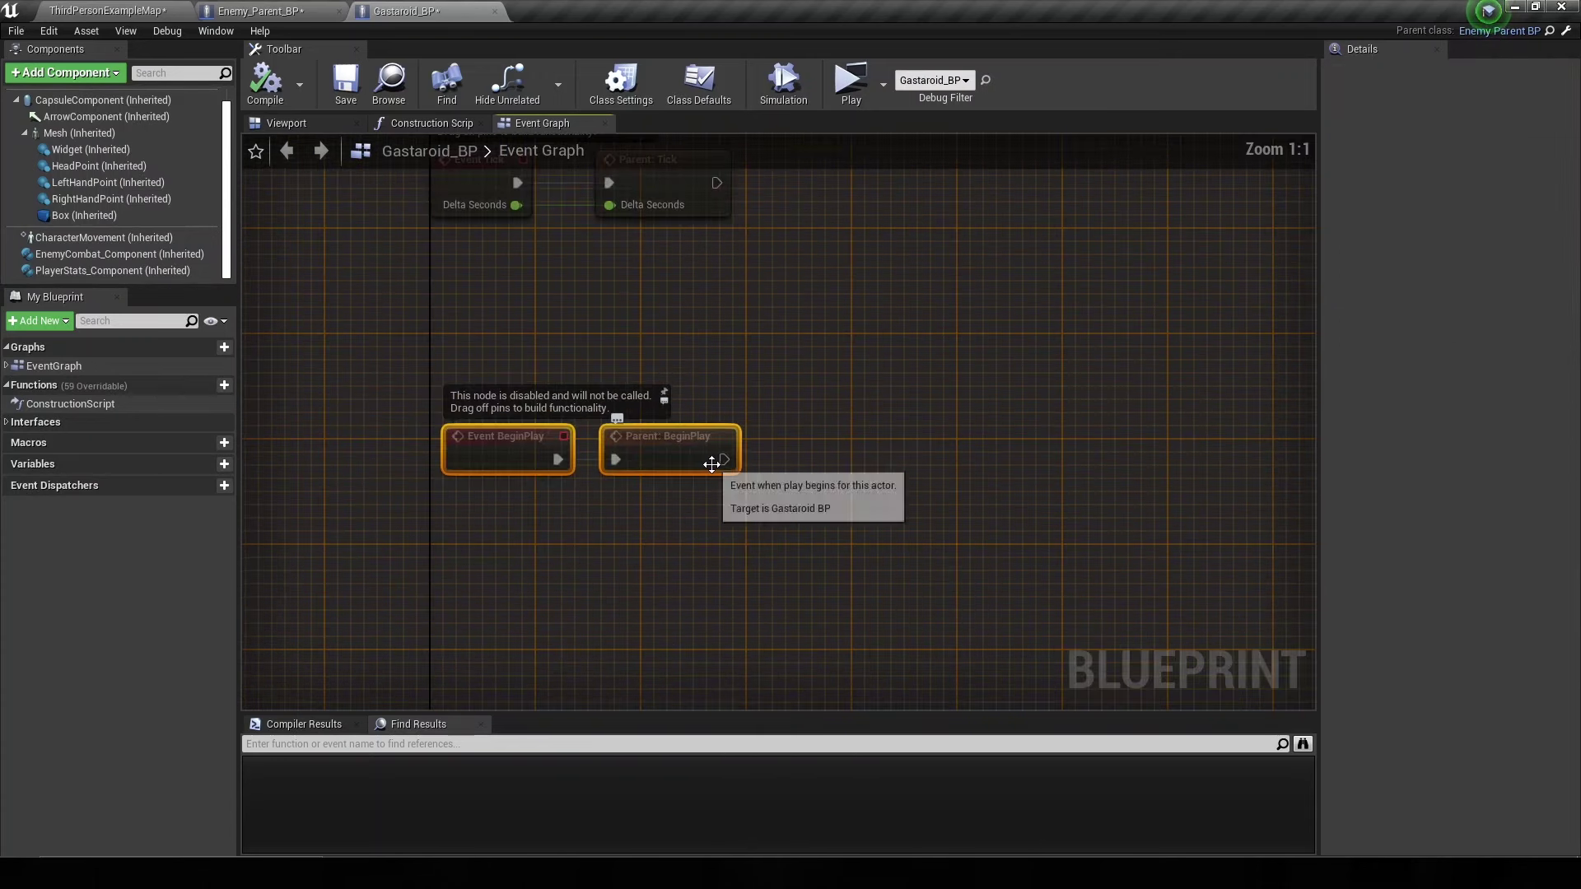
drag(724, 460, 780, 462)
text(seq)
key(Return)
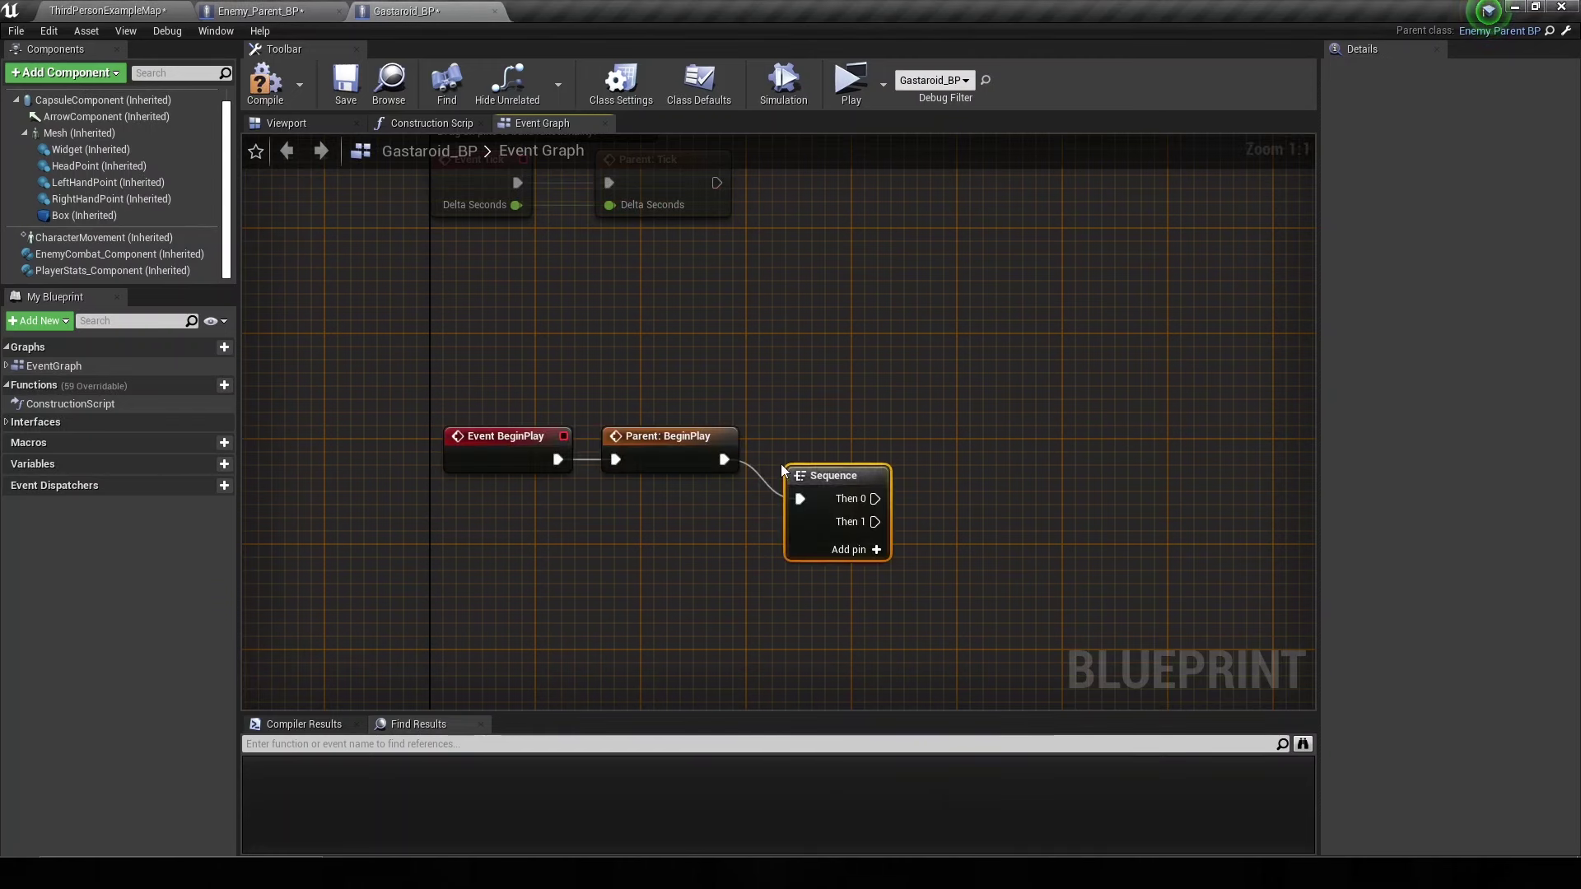
- Add a Player Stats Component getter and a Set Current Health node targeting it
right_drag(870, 446, 524, 409)
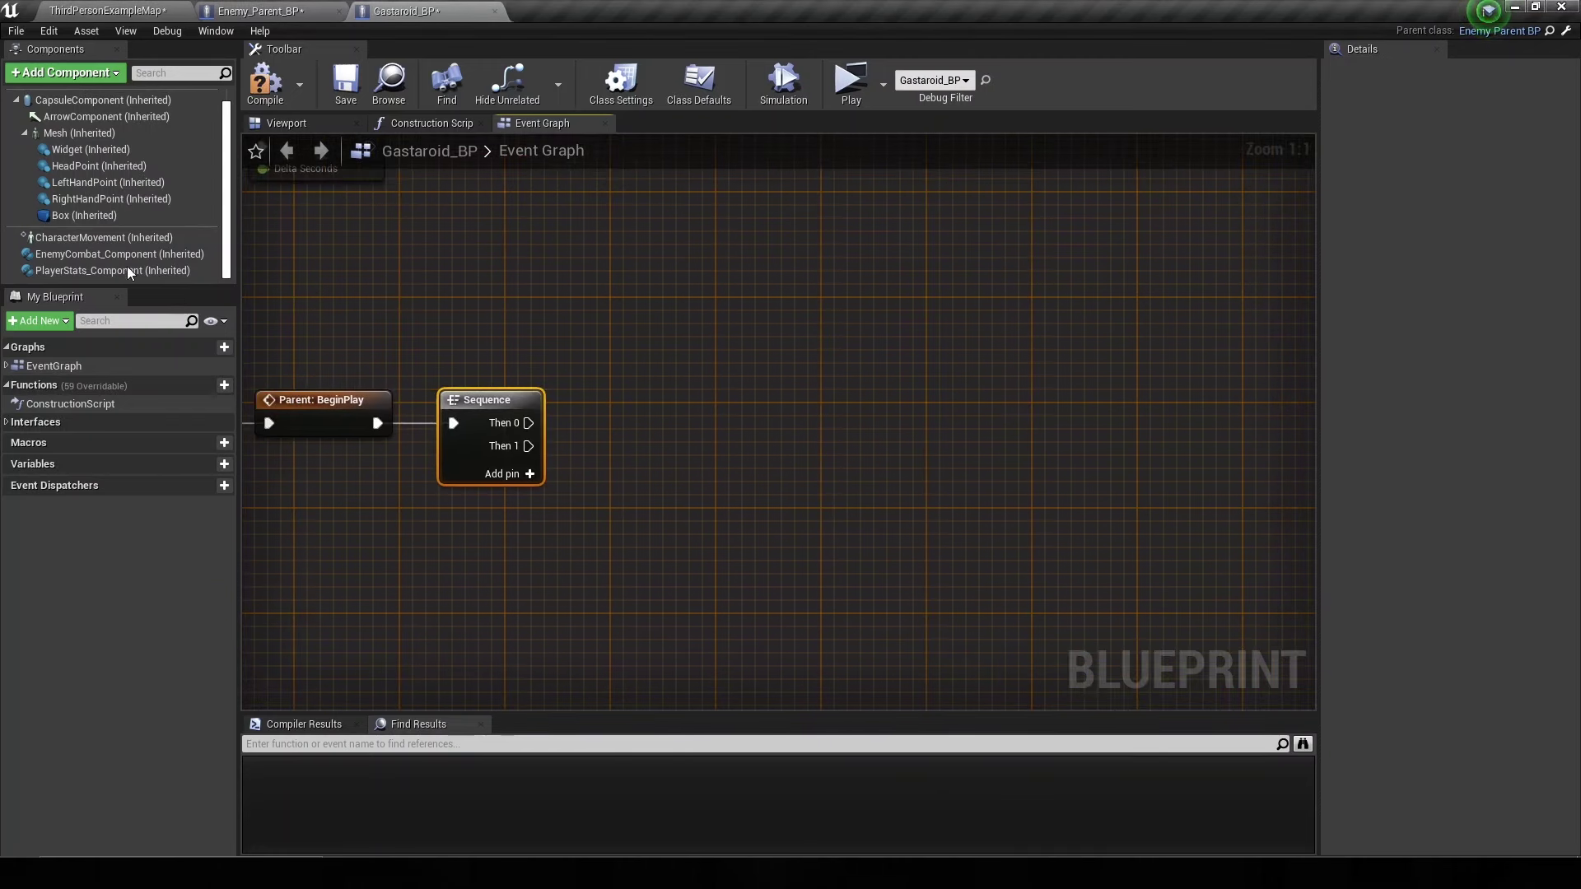
drag(112, 270, 436, 339)
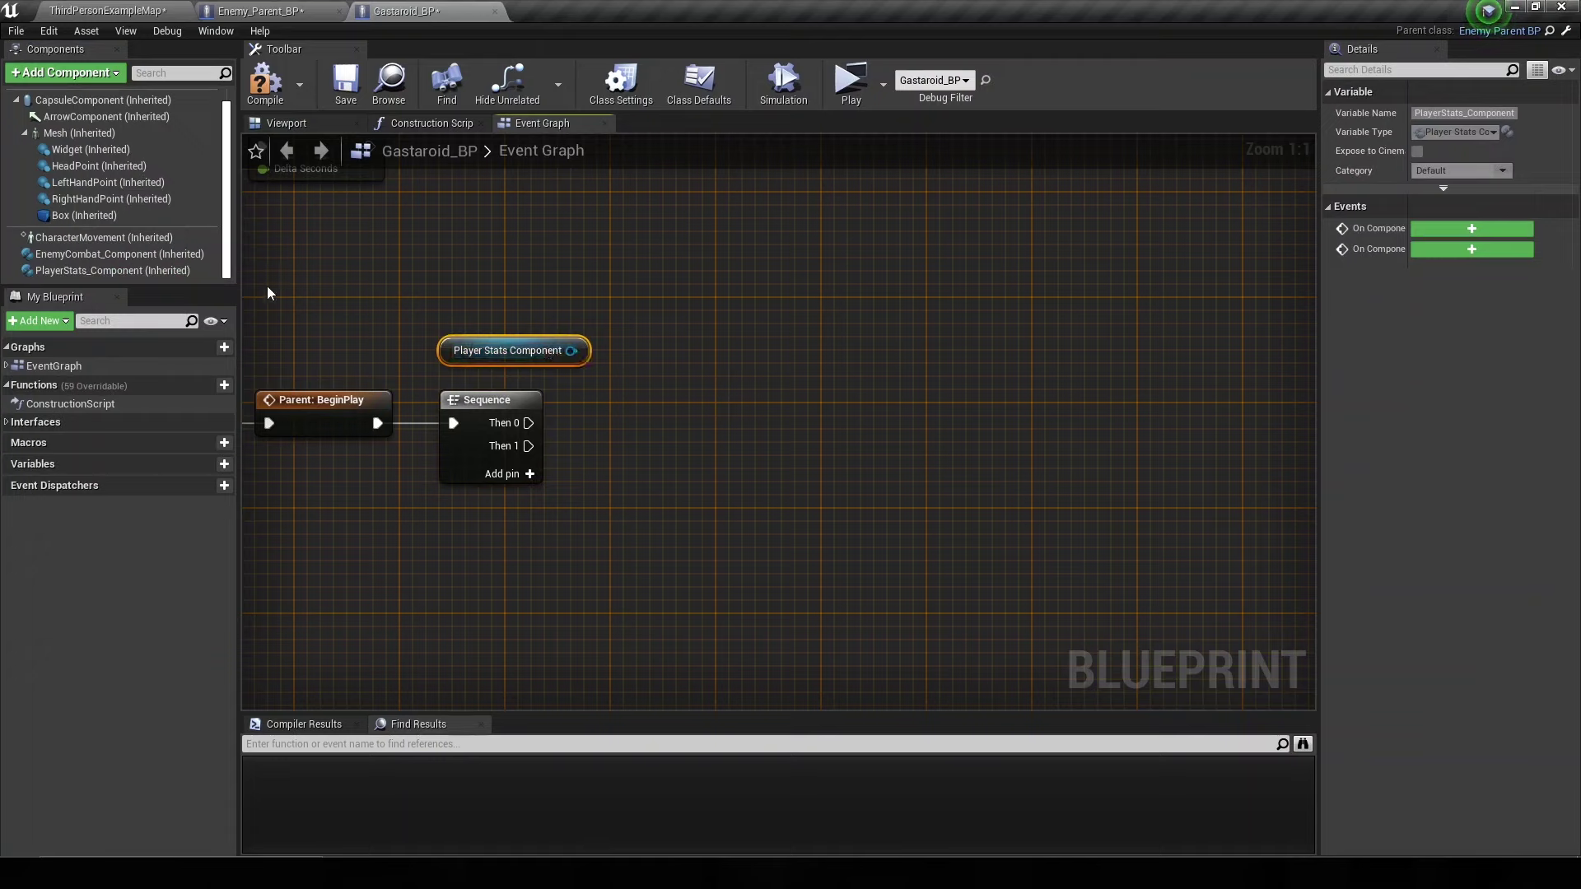
click(560, 346)
drag(571, 350, 626, 376)
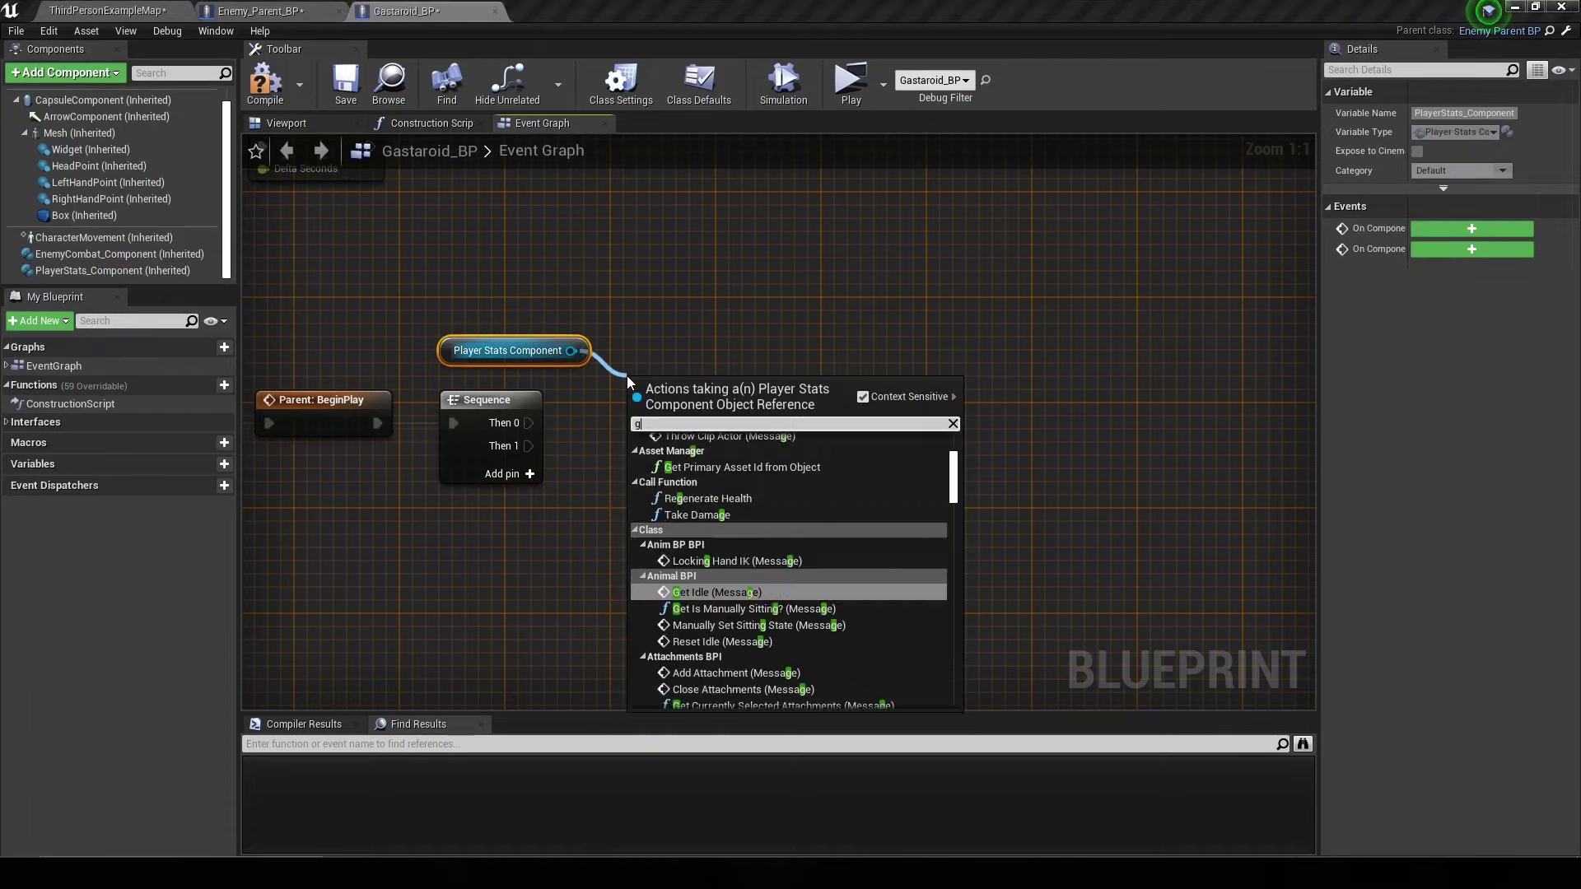
text(get curre)
key(ctrl+a)
text(set curr)
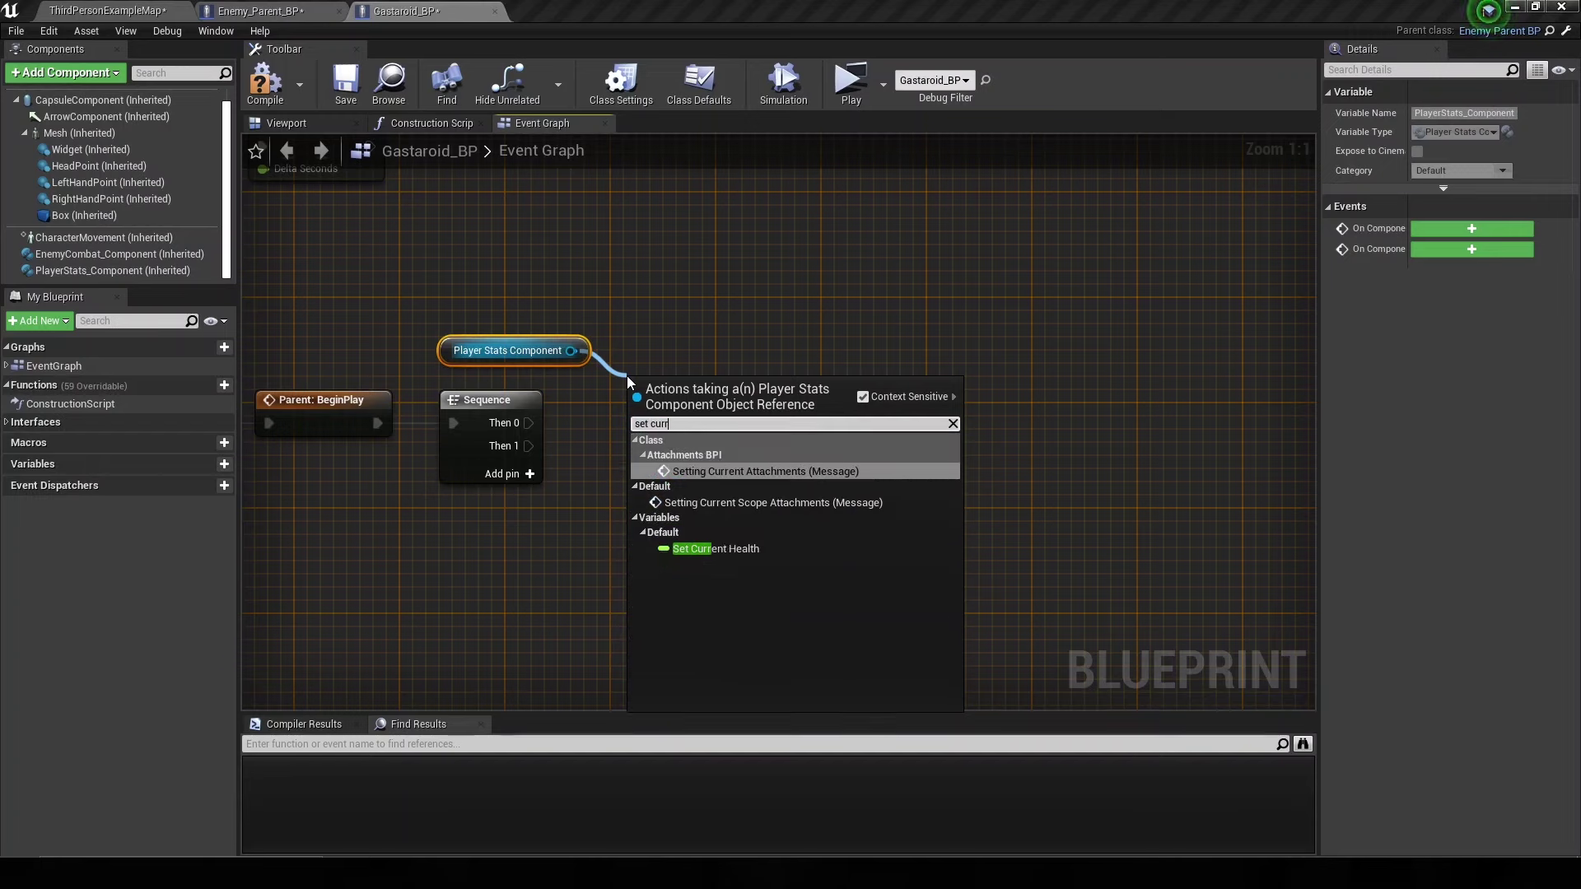
text(ent)
key(Down)
key(Return)
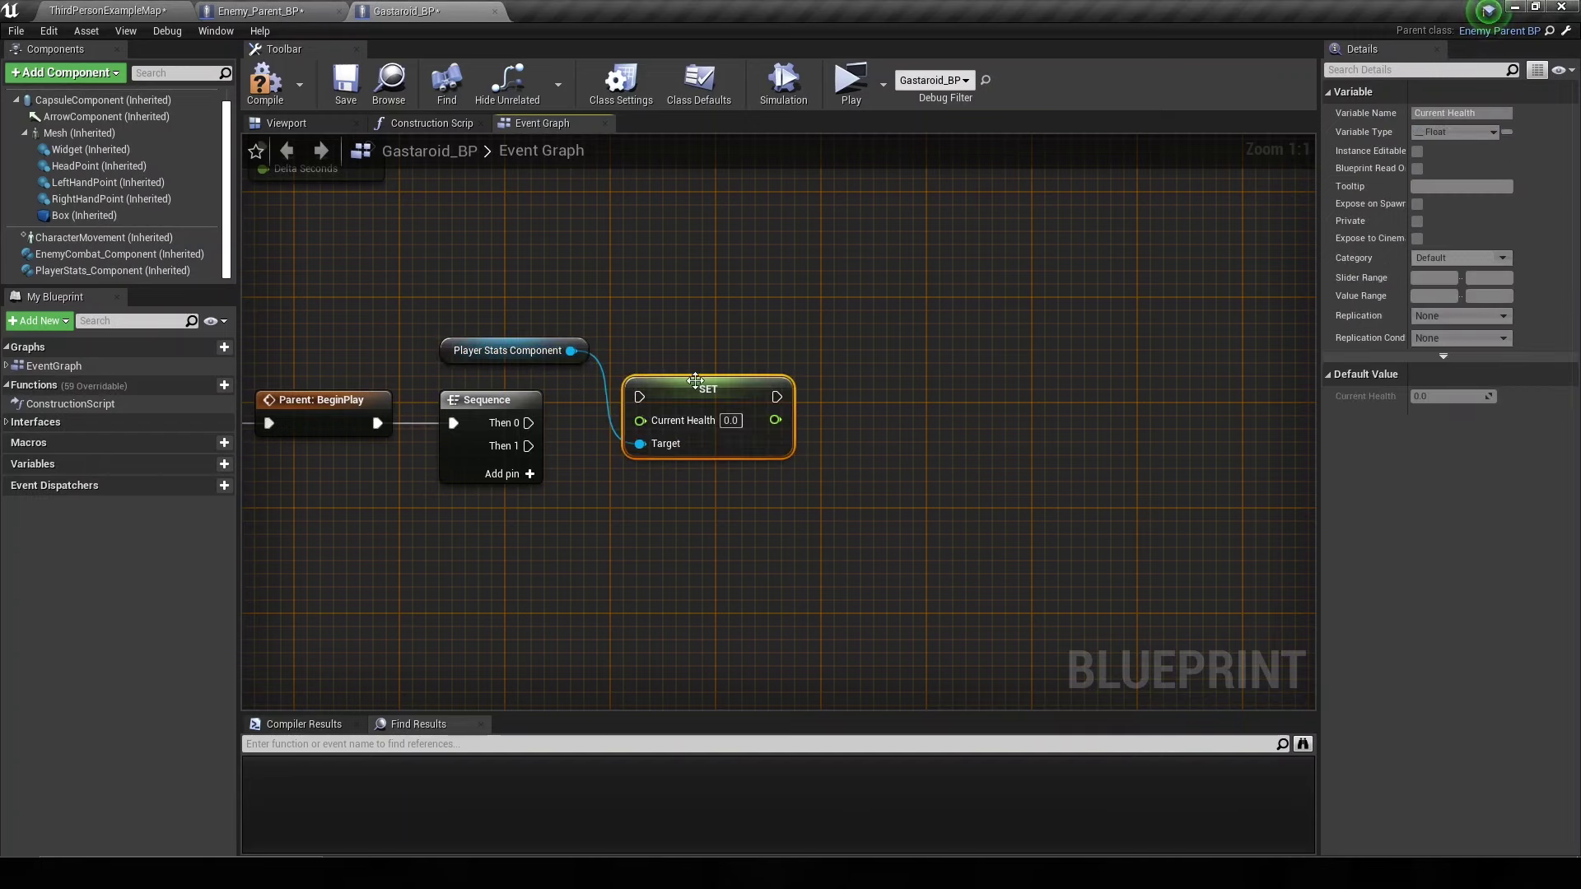
- Add a Current Health getter from Player Stats Component, making room before the SET node
drag(700, 375, 846, 405)
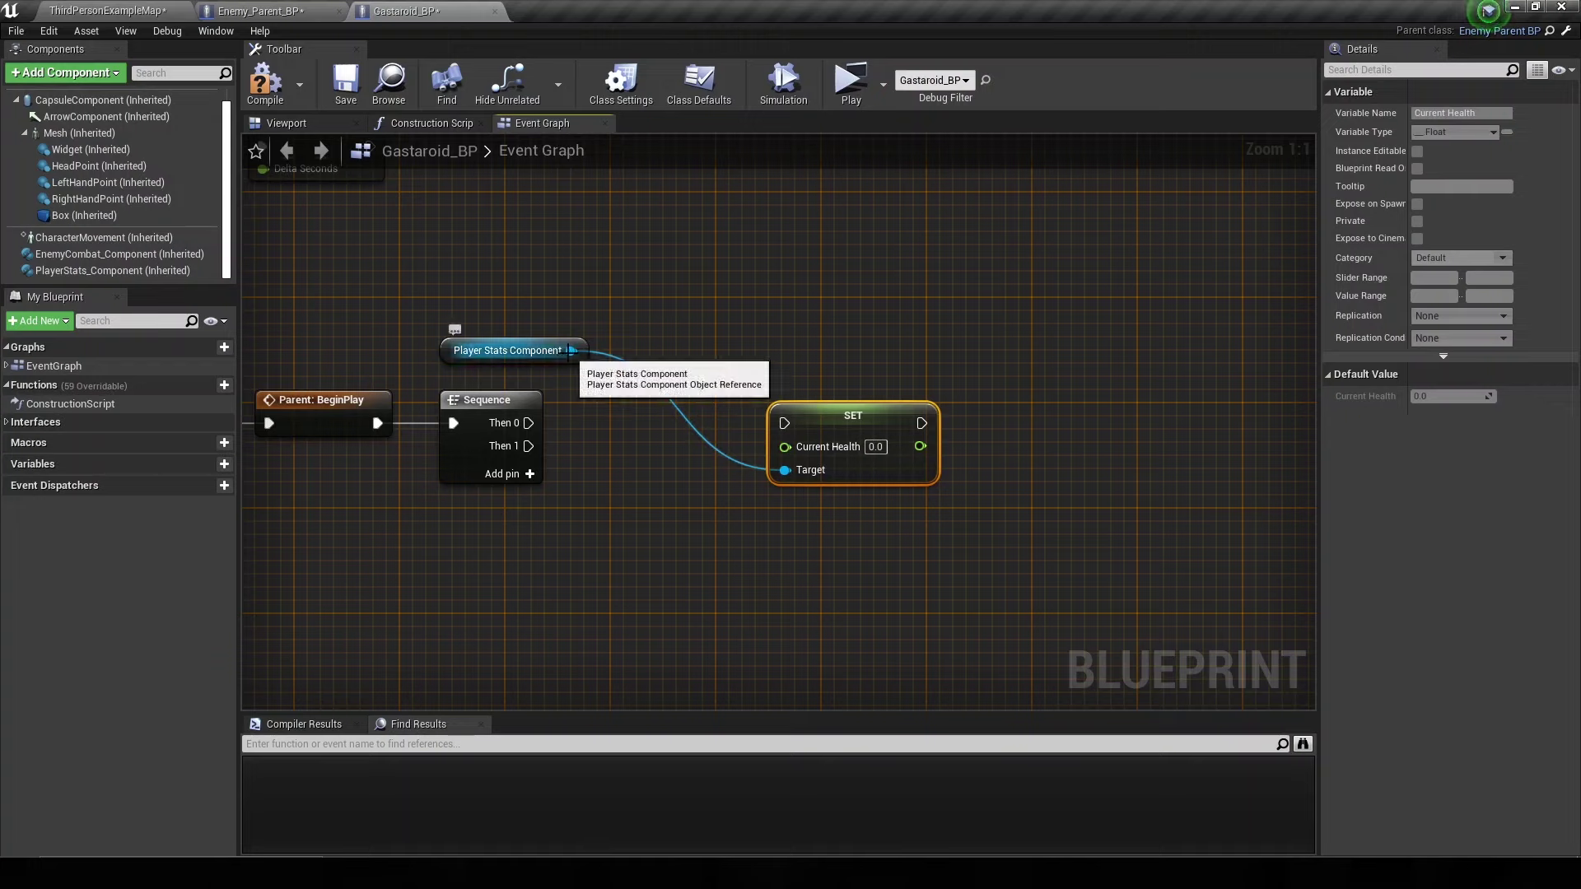
drag(569, 350, 642, 348)
text(g)
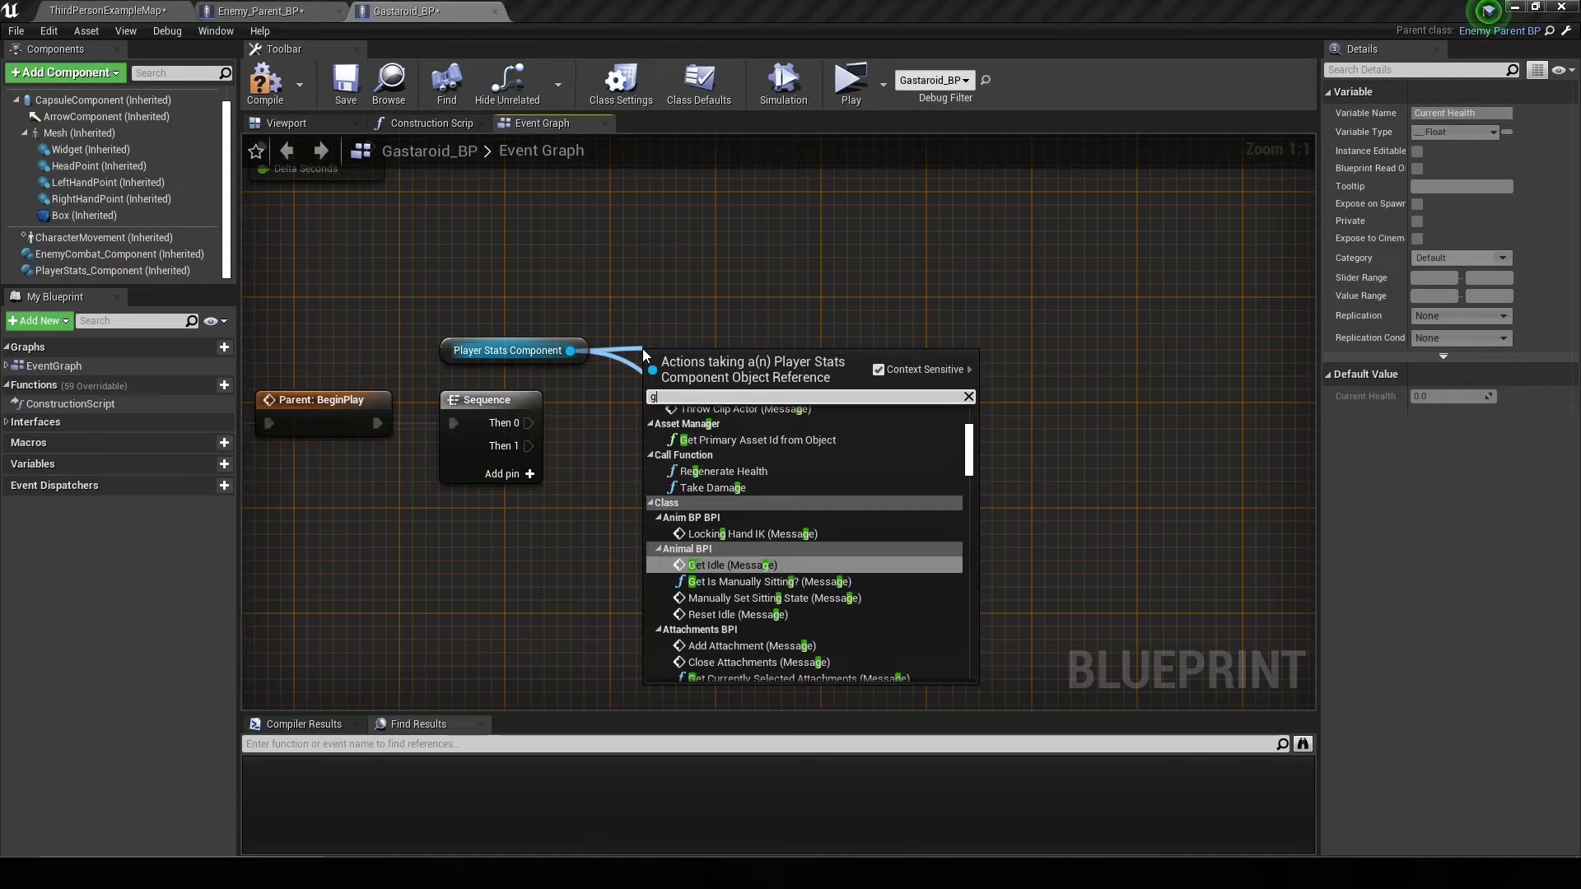
text(et cut health)
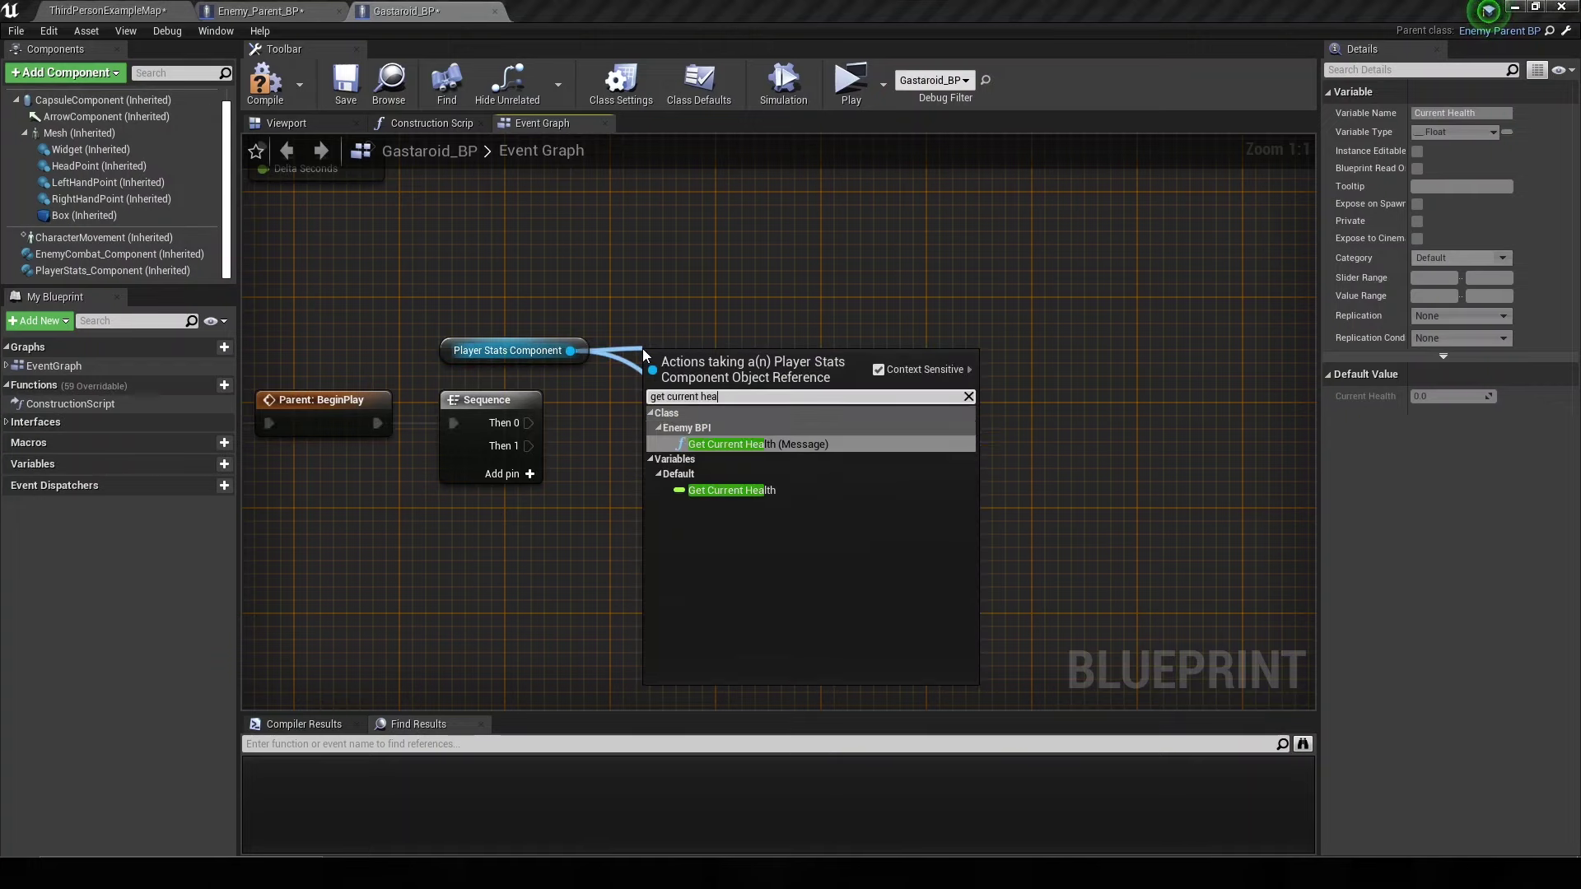
key(Down)
key(Down)
key(Down)
key(Return)
drag(700, 356, 684, 343)
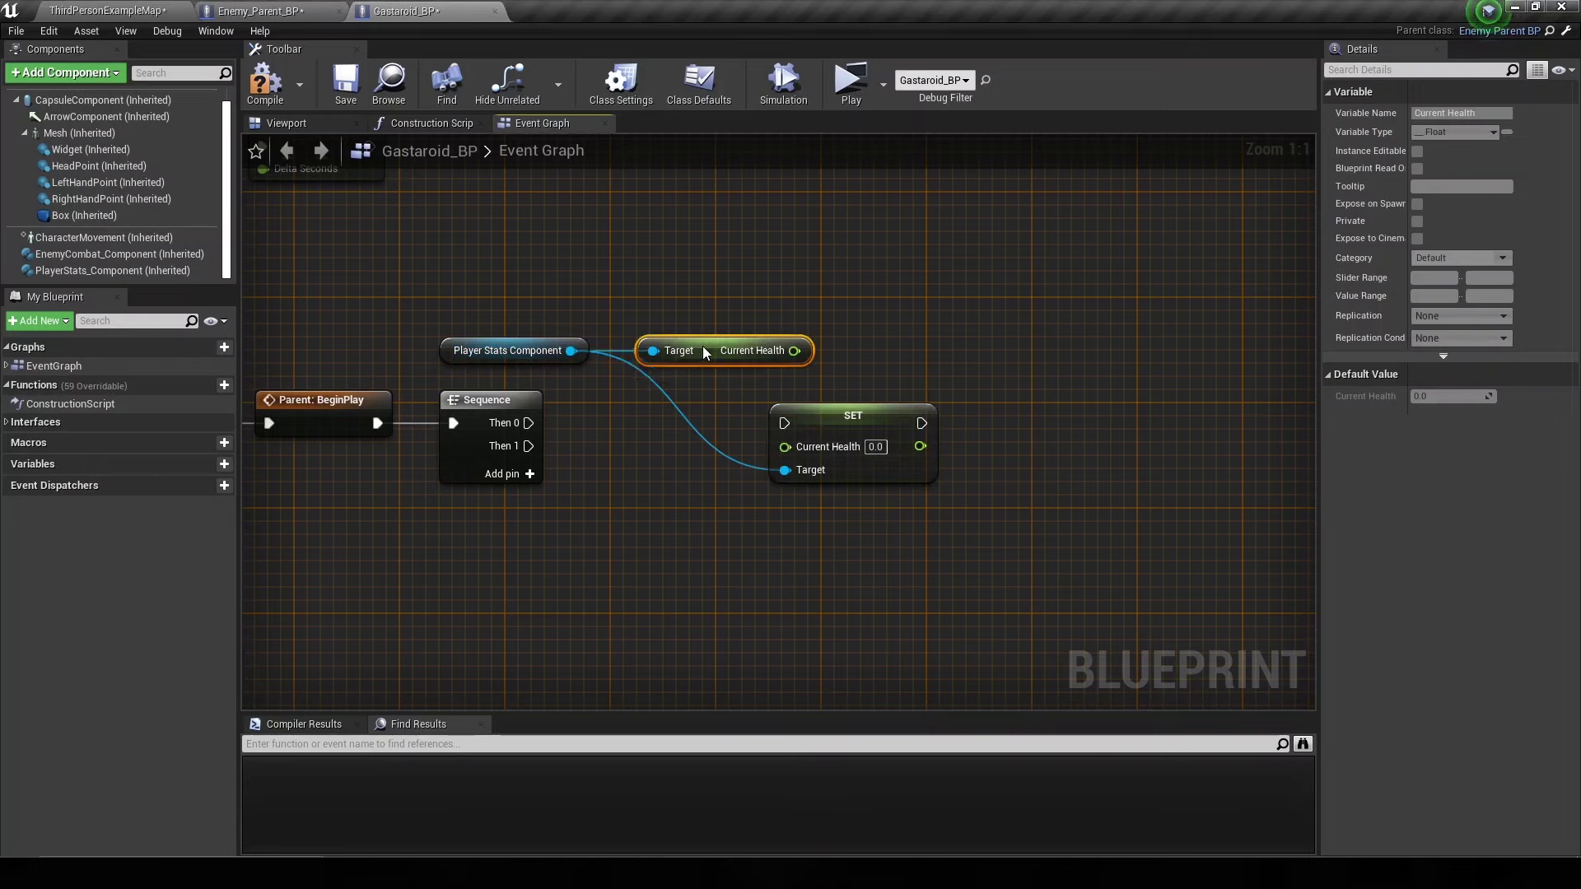
drag(818, 417, 920, 416)
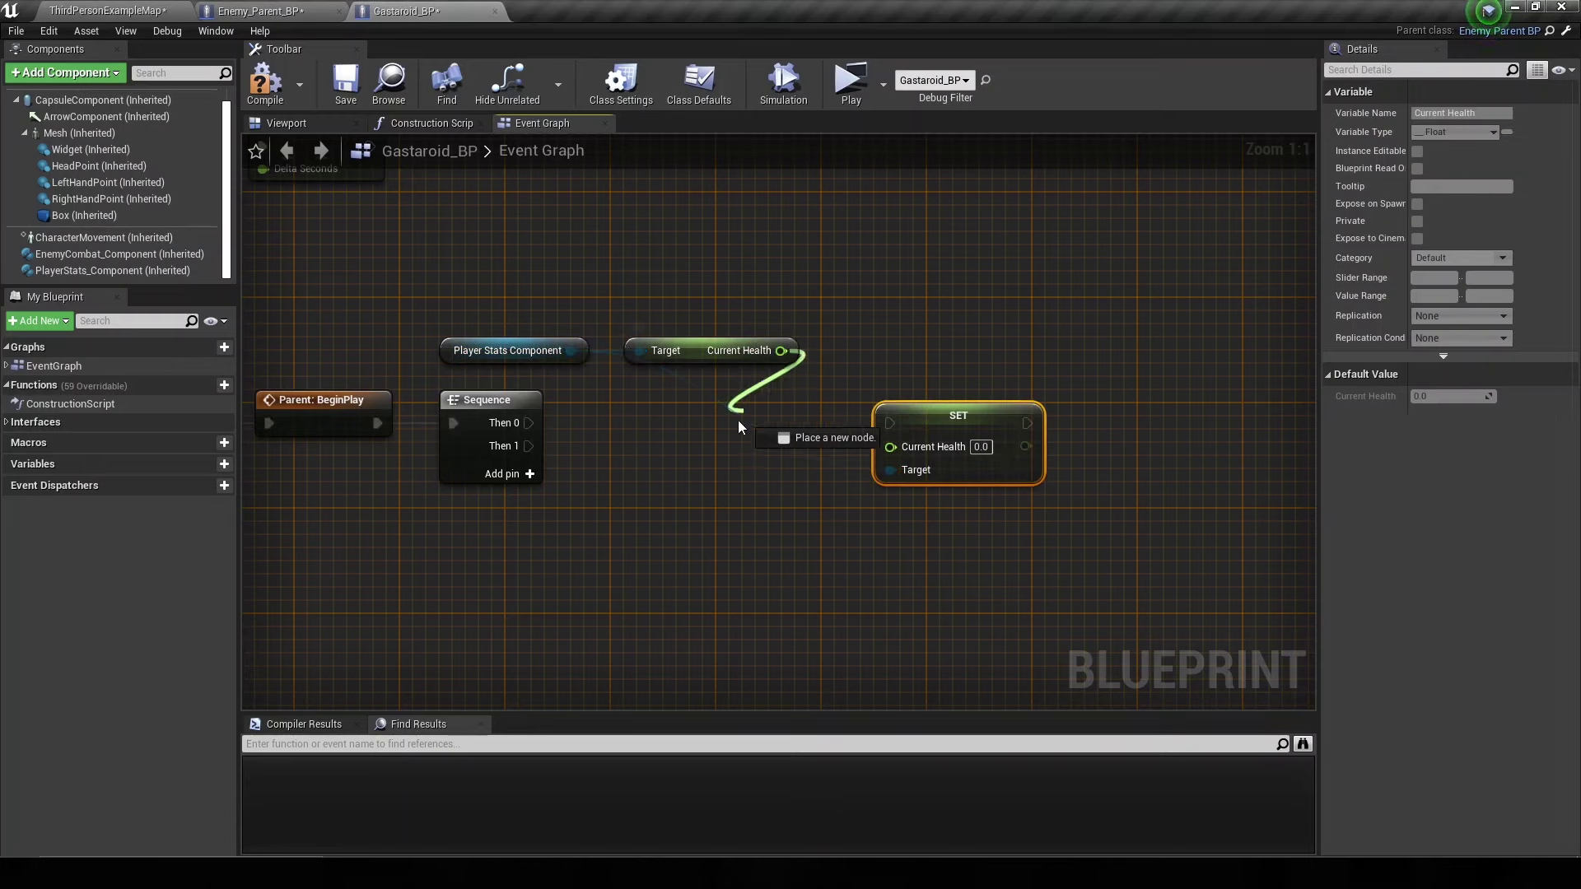
- Divide Current Health by 100 with a Division node placed beside the getter
drag(781, 351, 738, 422)
text(/)
key(Return)
click(789, 449)
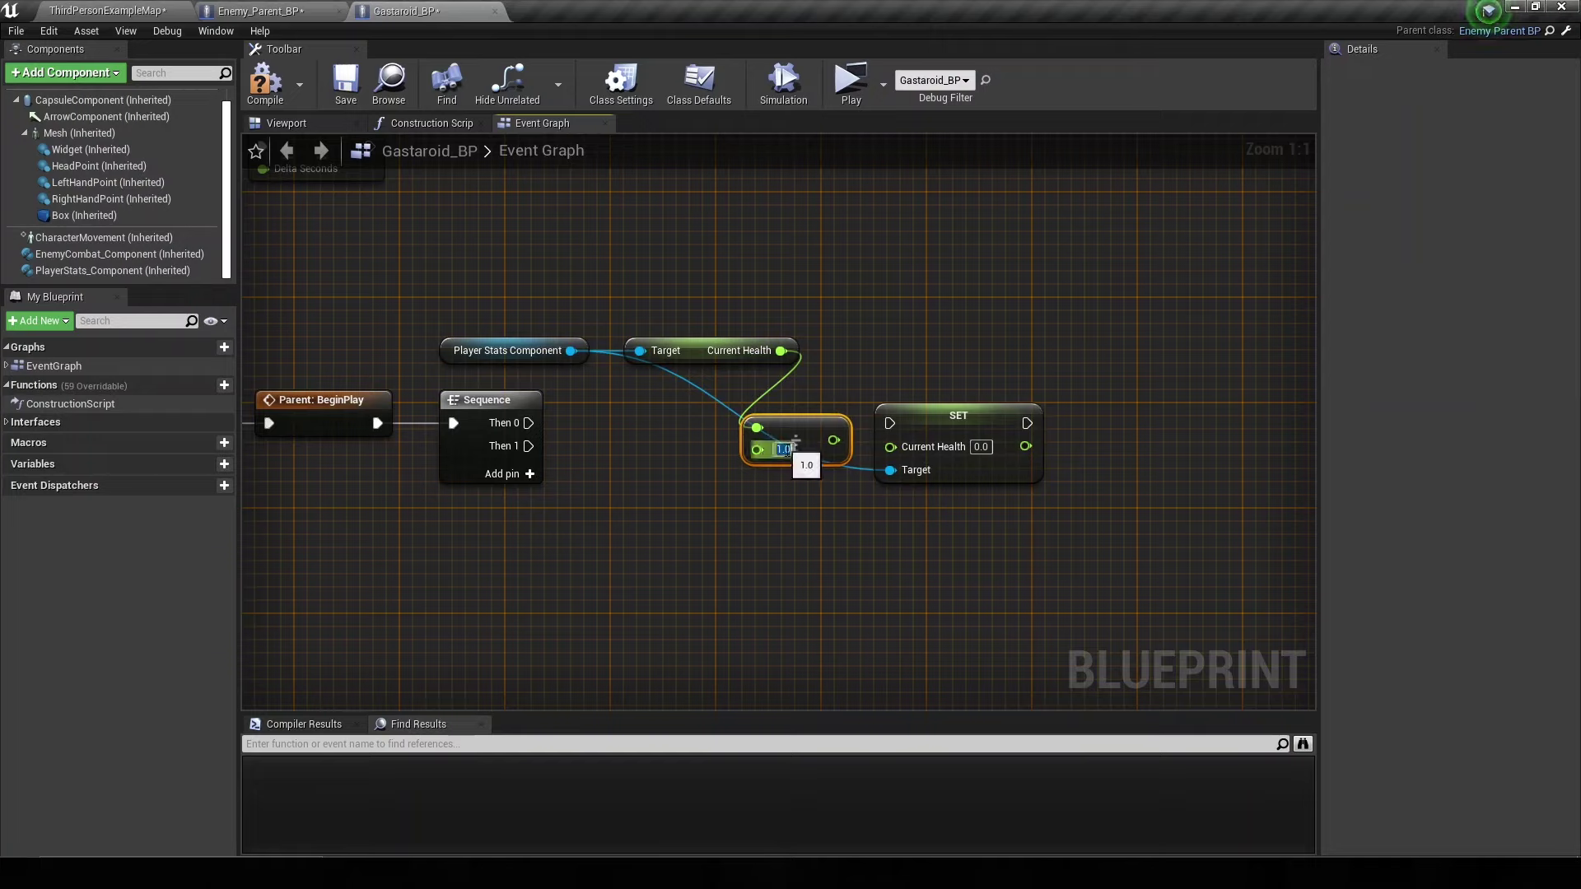
text(100)
key(Return)
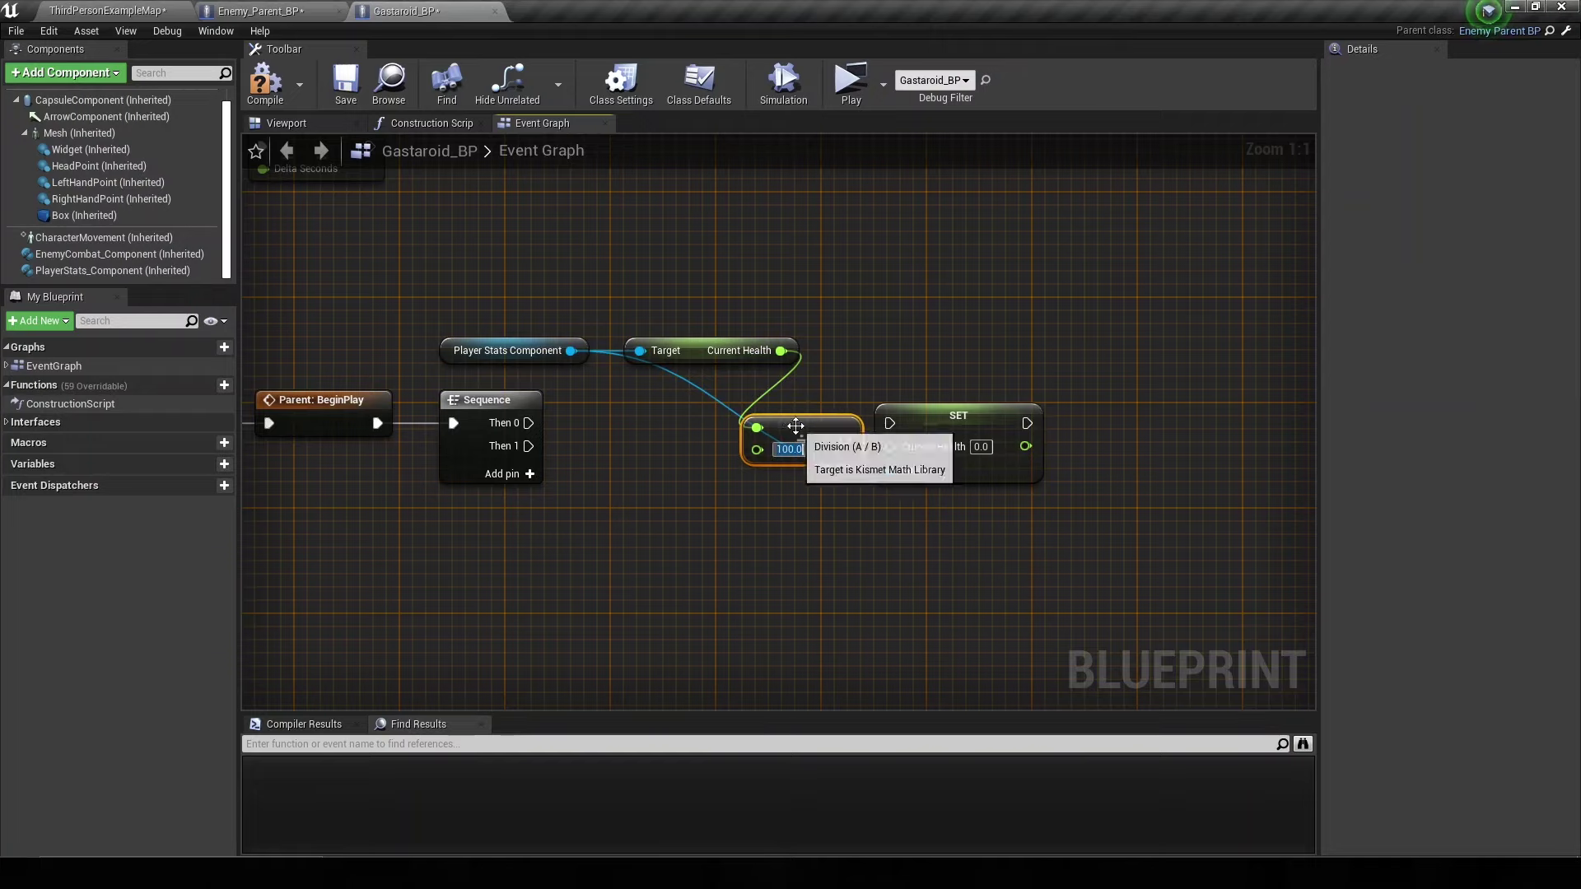
drag(794, 429, 741, 391)
right_drag(790, 535, 657, 520)
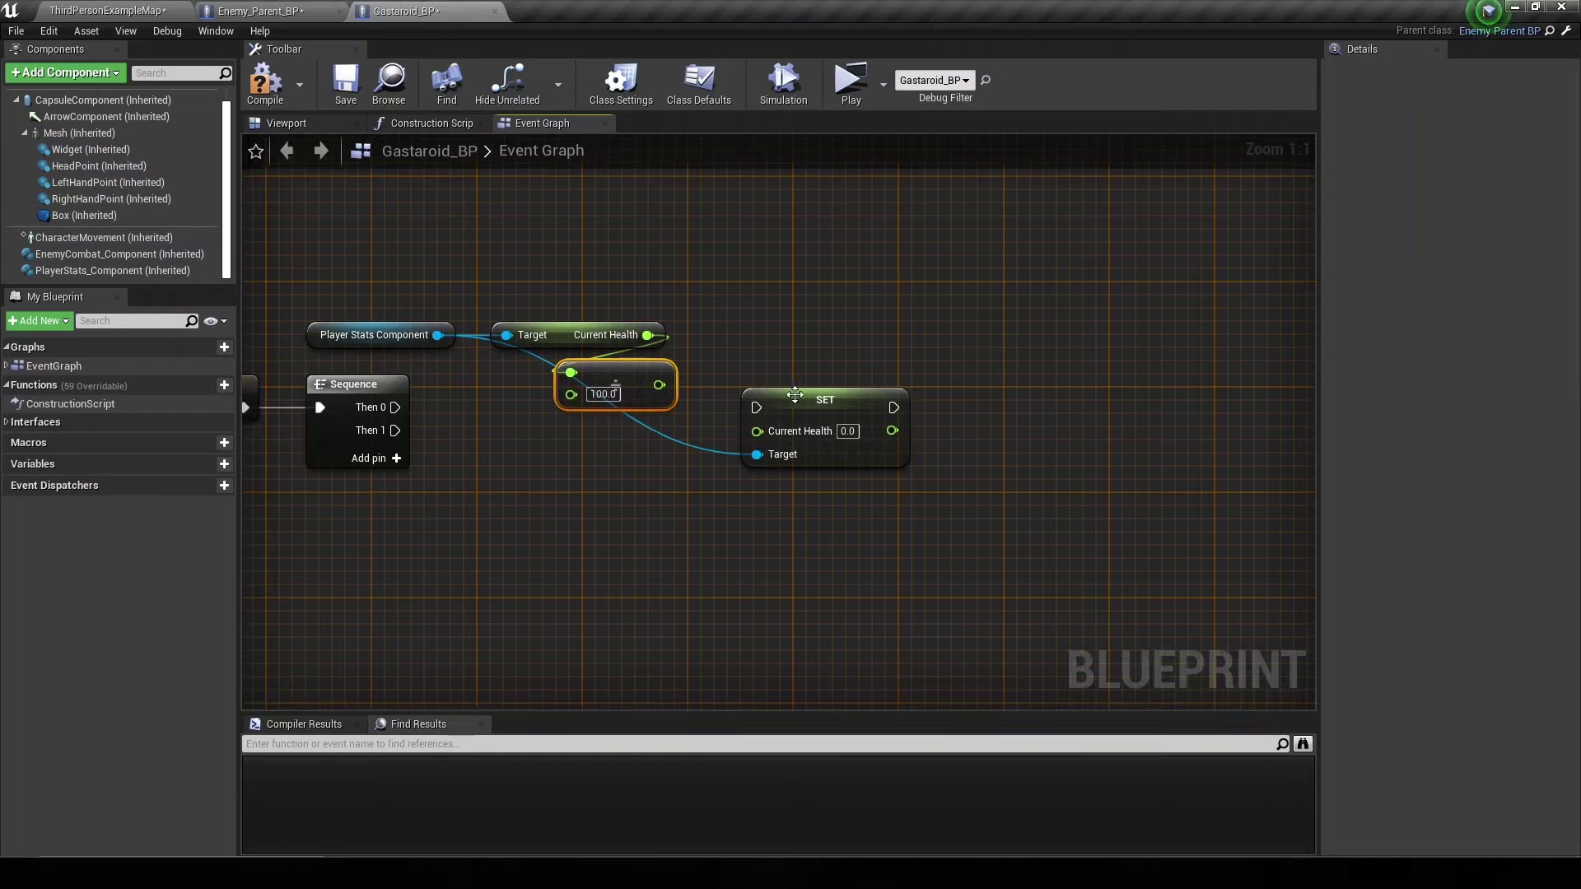
click(849, 402)
drag(631, 382, 763, 344)
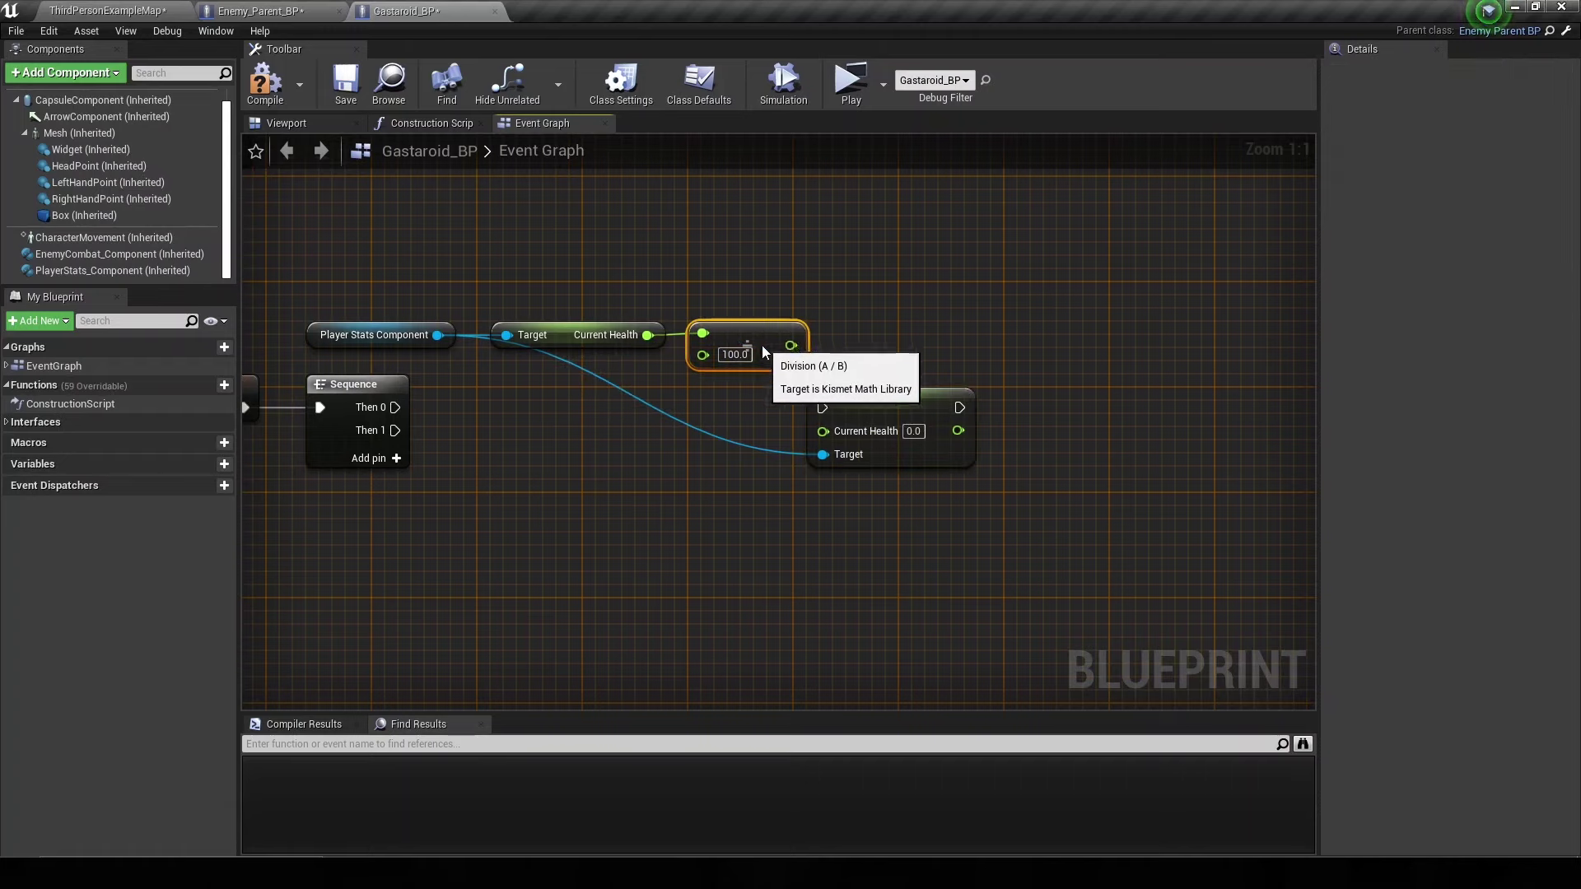
drag(428, 310, 735, 356)
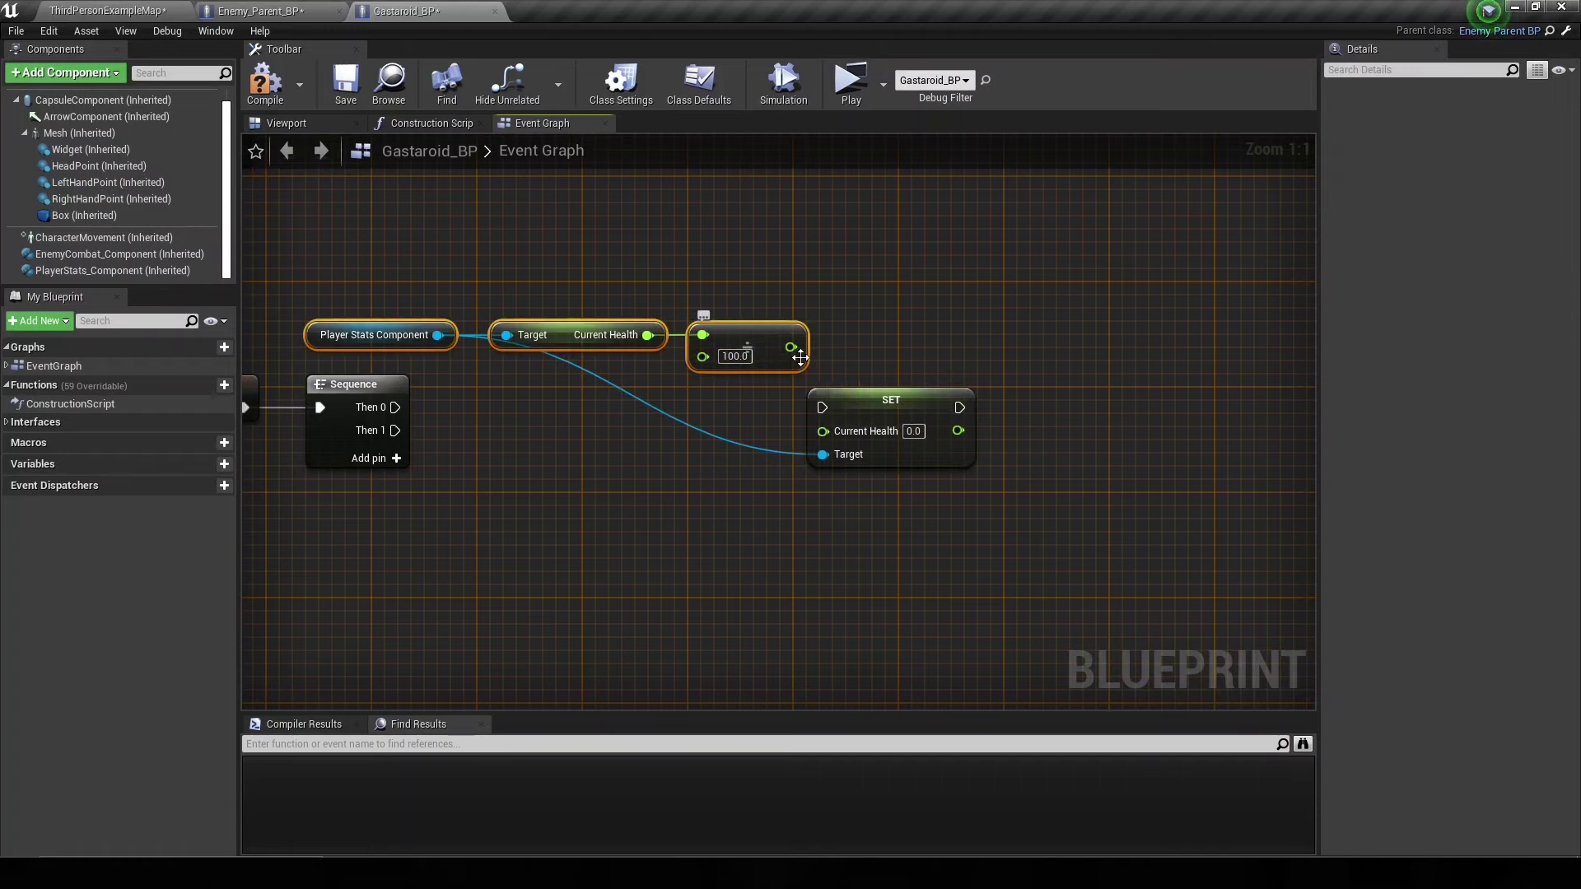
drag(821, 392, 932, 392)
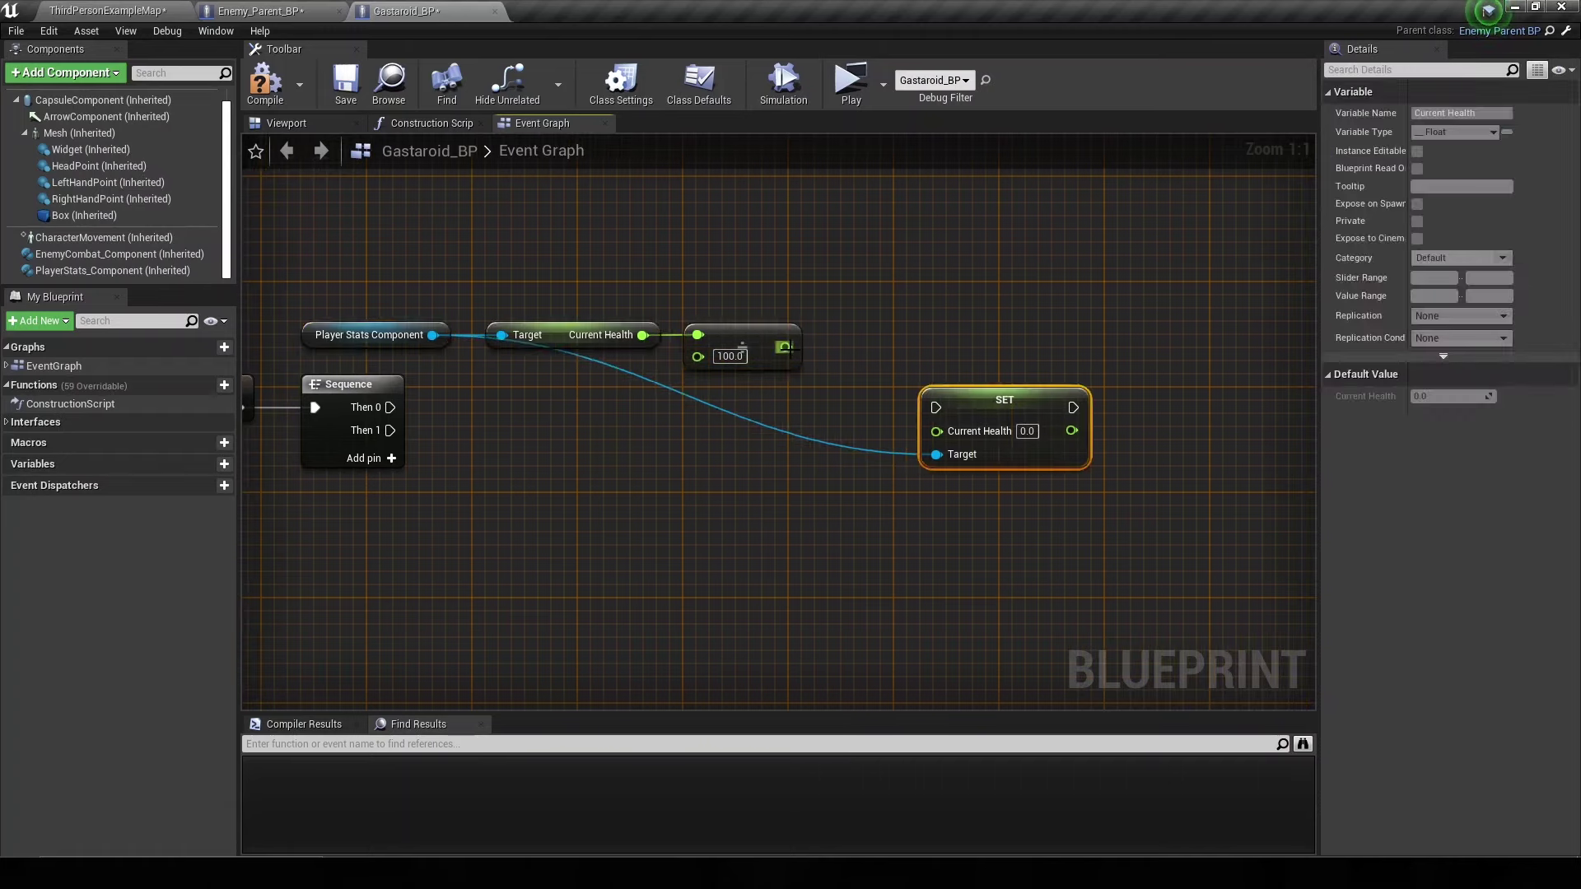
- Add subtract and multiply nodes after the division, set the middle value to 100, and delete the extra node
text(-)
mouse_move(789, 346)
mouse_down()
mouse_move(797, 412)
mouse_move(867, 352)
mouse_move(974, 368)
mouse_up()
key(Return)
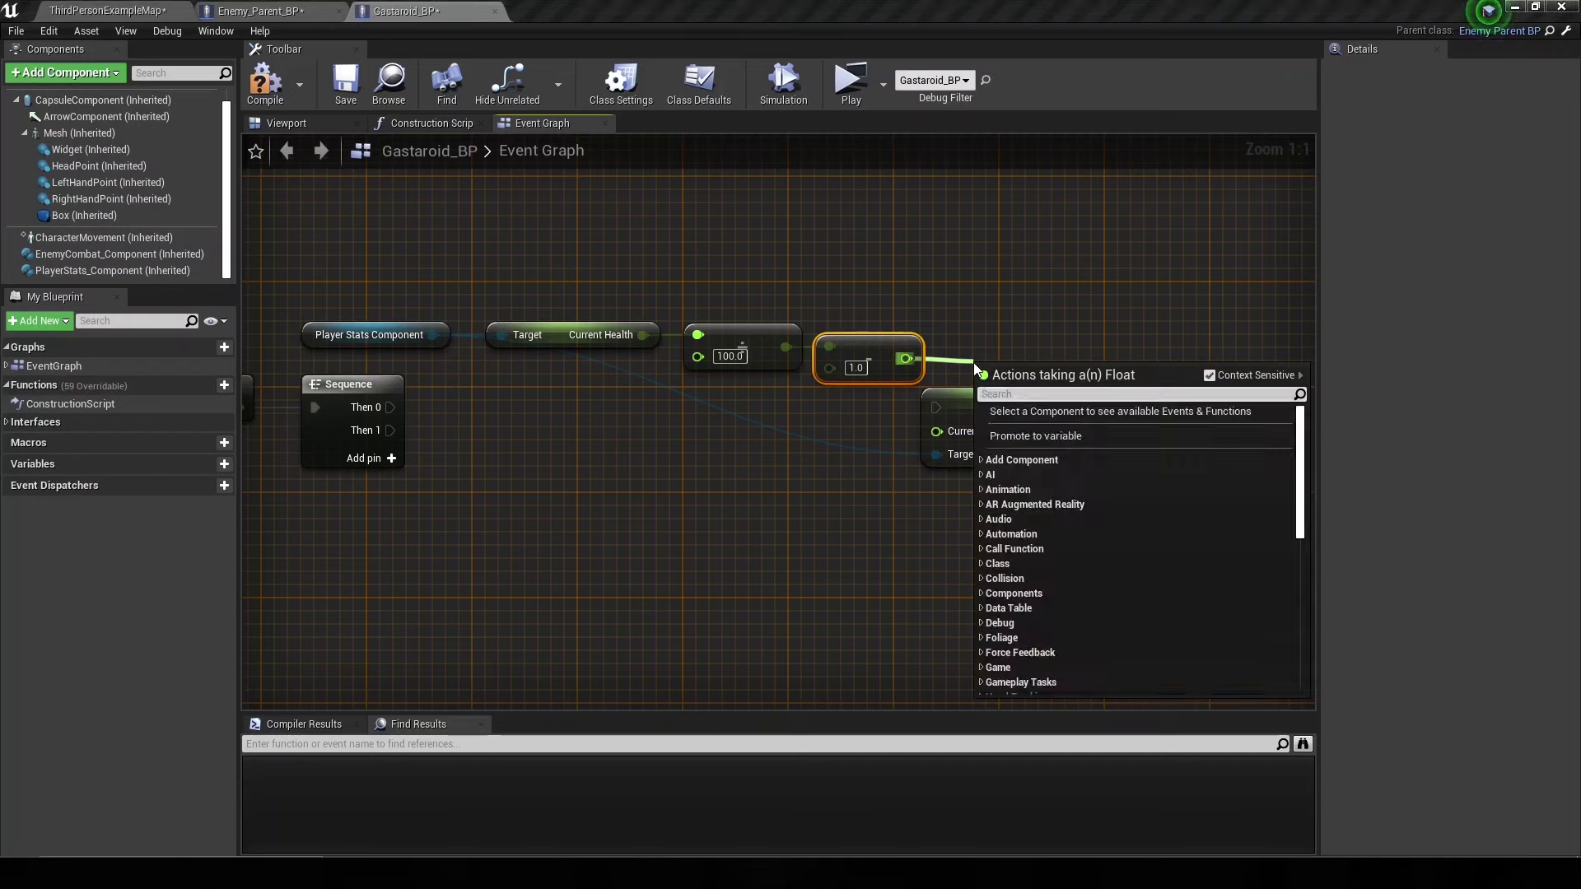
text(*)
key(Return)
drag(1000, 363, 990, 348)
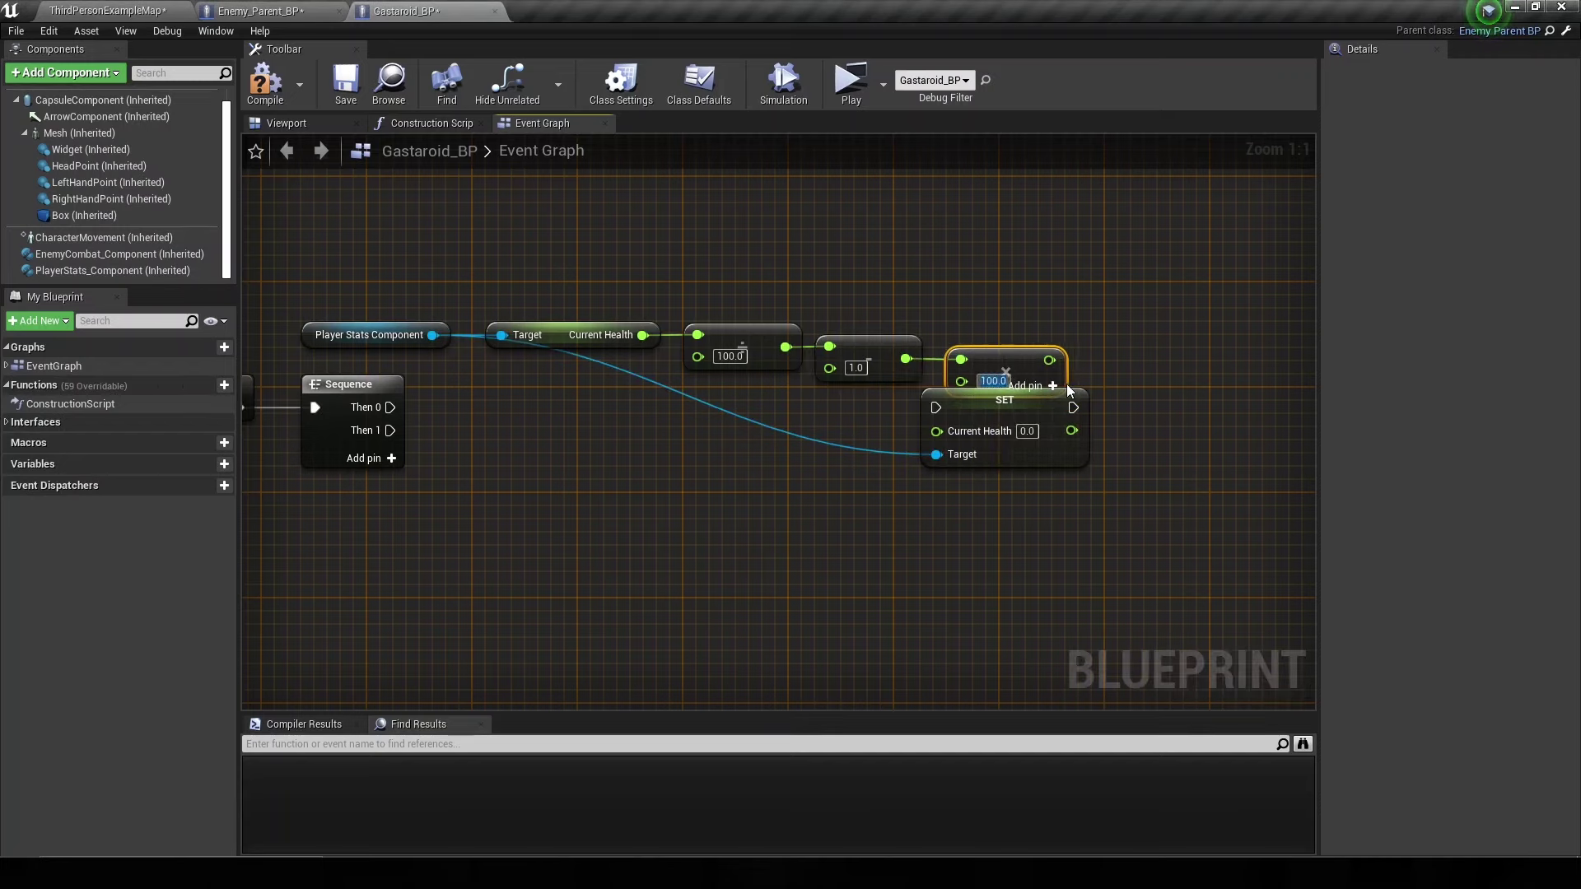
right_drag(511, 427, 643, 421)
right_drag(1070, 428, 848, 422)
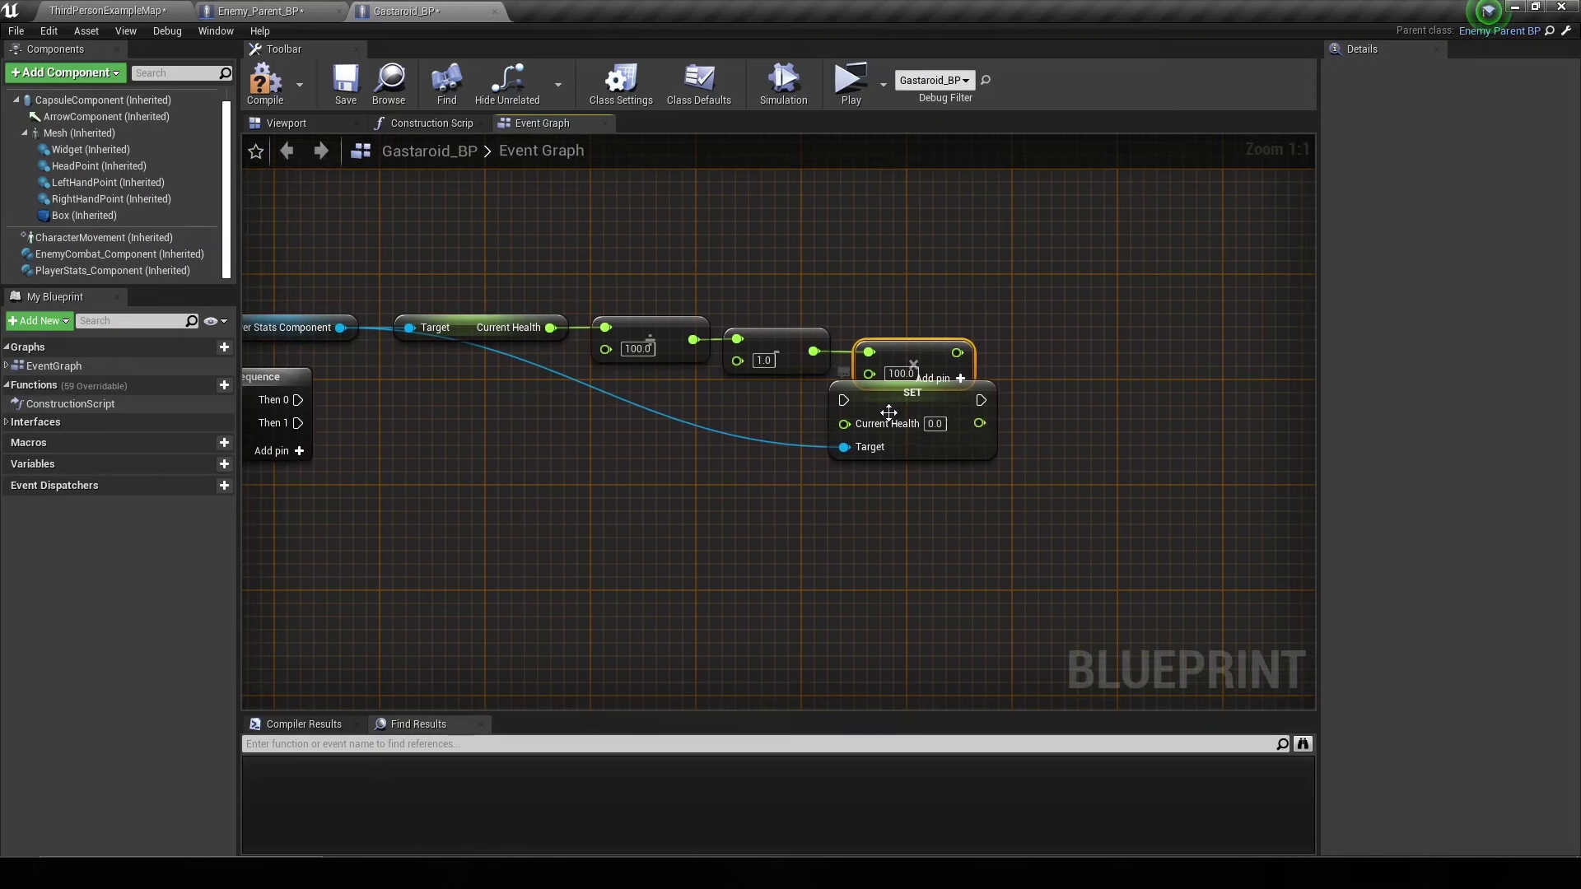
click(903, 428)
drag(904, 428, 996, 415)
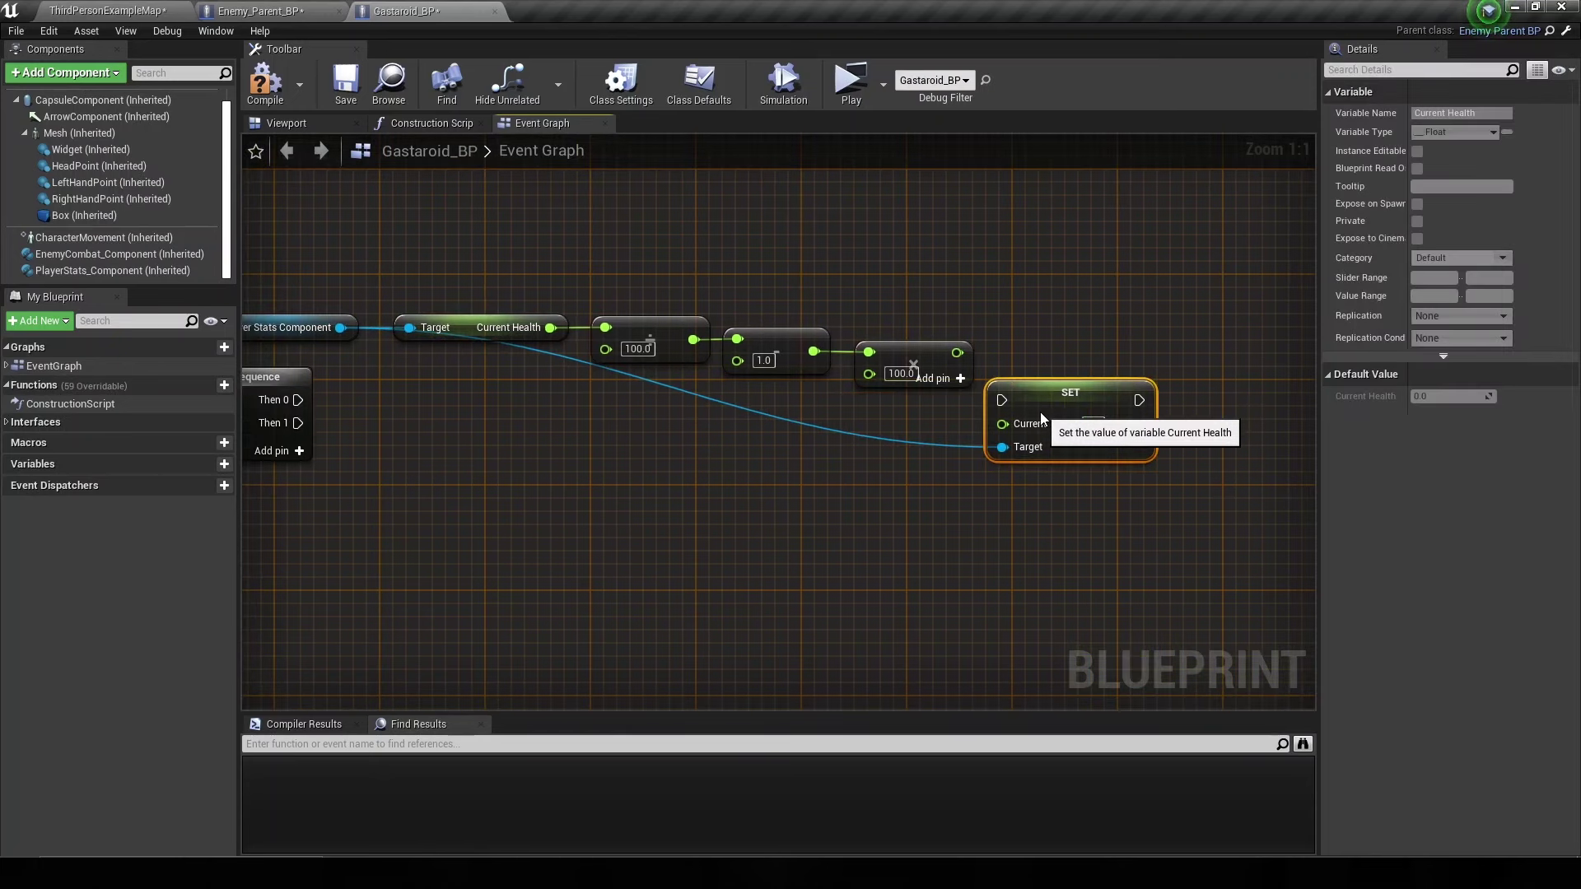
click(764, 360)
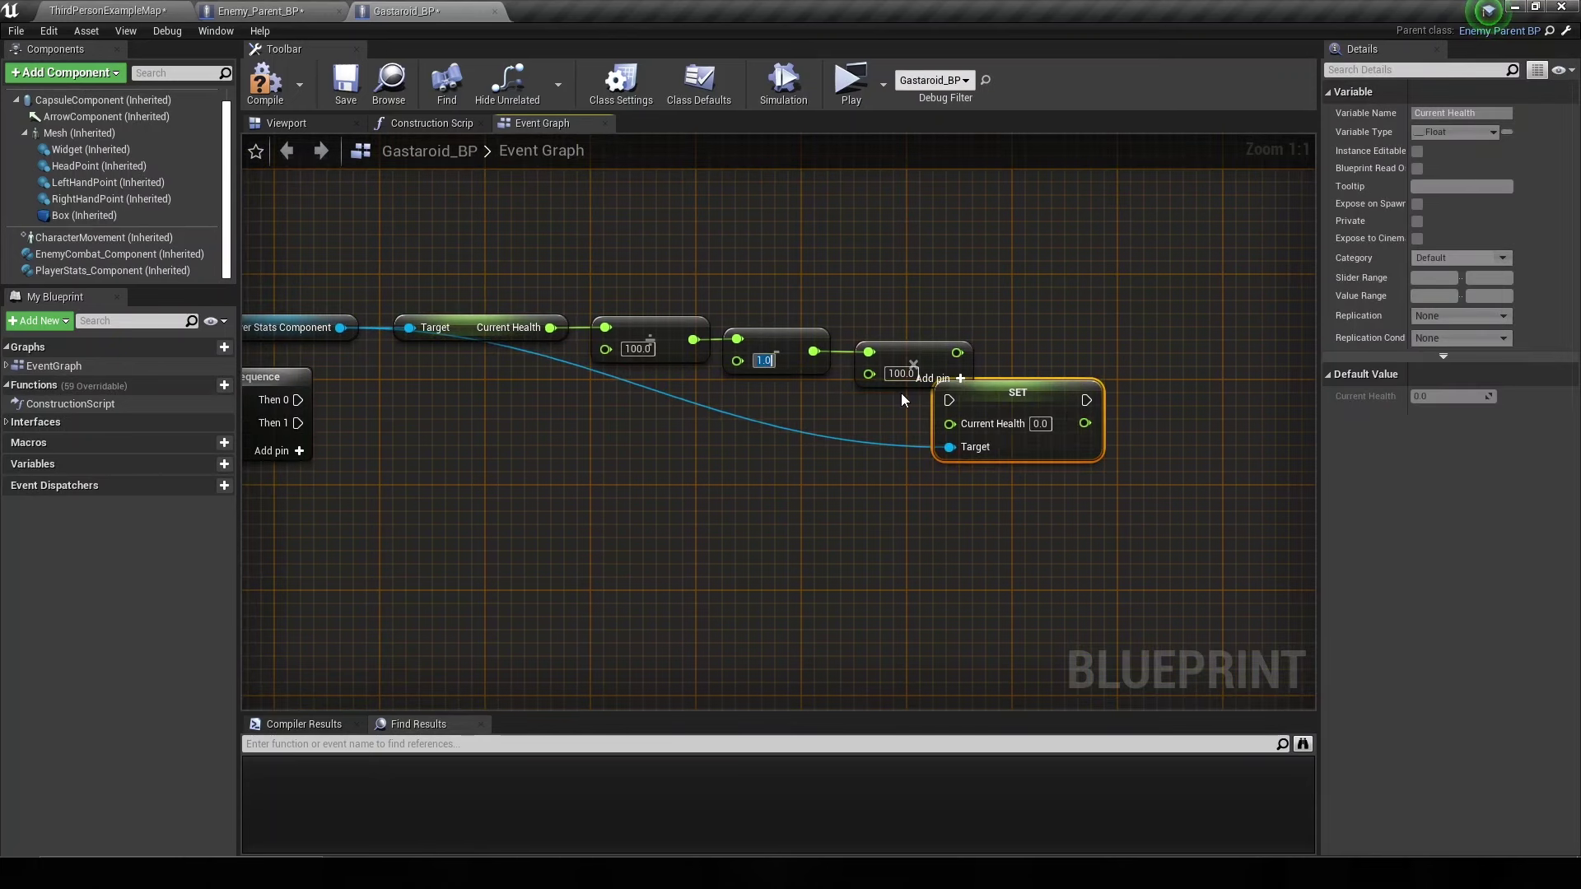
text(100)
mouse_move(887, 327)
mouse_down()
mouse_move(950, 422)
mouse_move(877, 457)
mouse_up()
key(Delete)
- Add a Clamp (float) node wired into SET Current Health, with the math result on Min
text(clamp float)
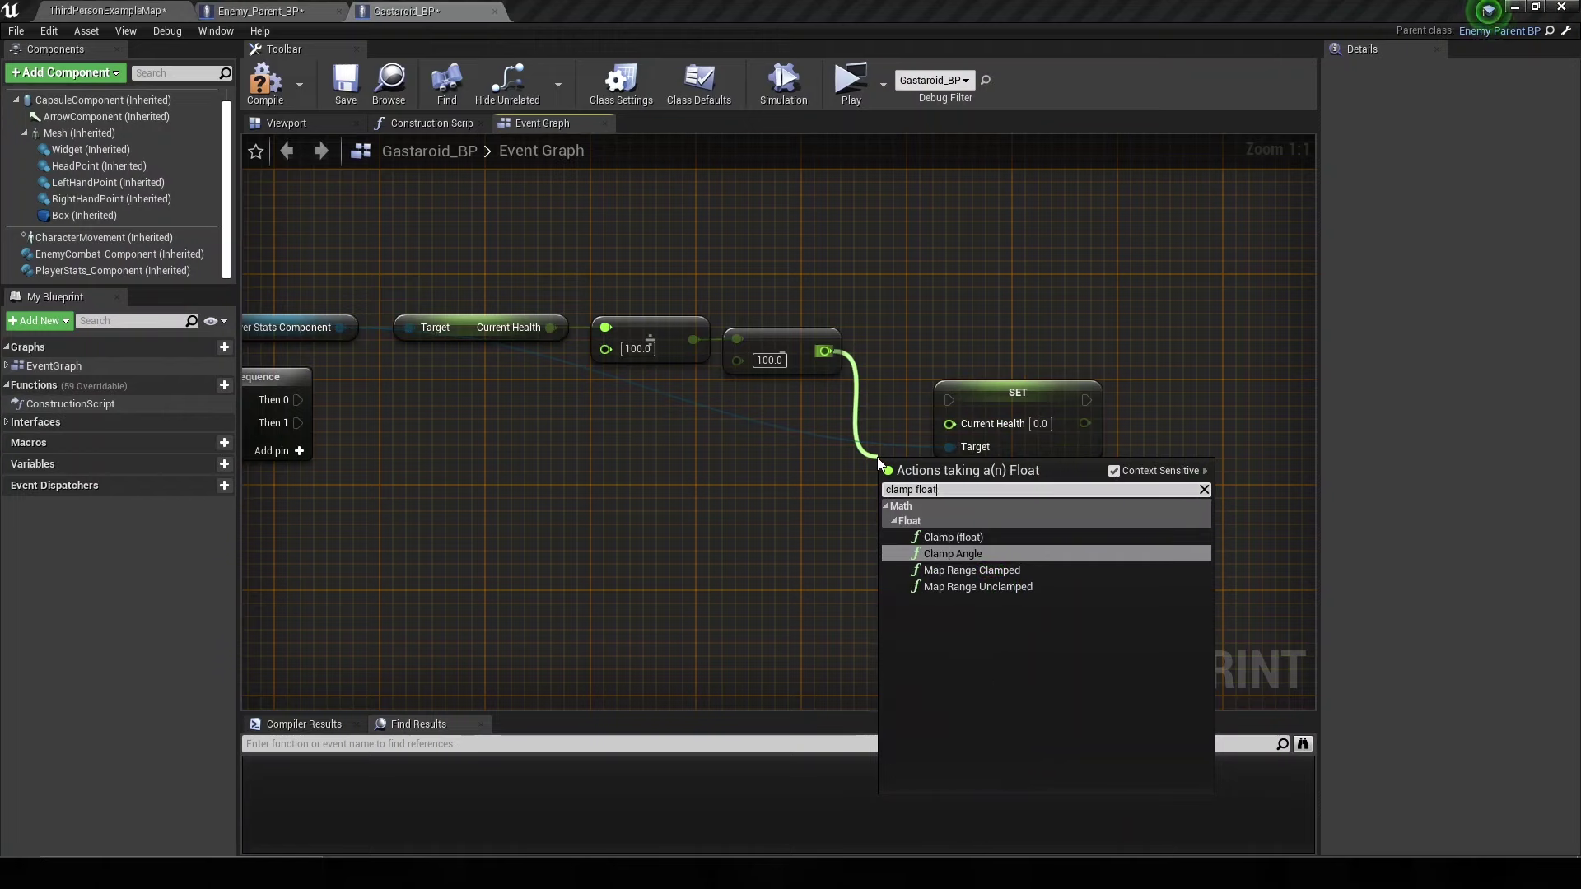
key(Up)
key(Return)
drag(906, 461, 748, 409)
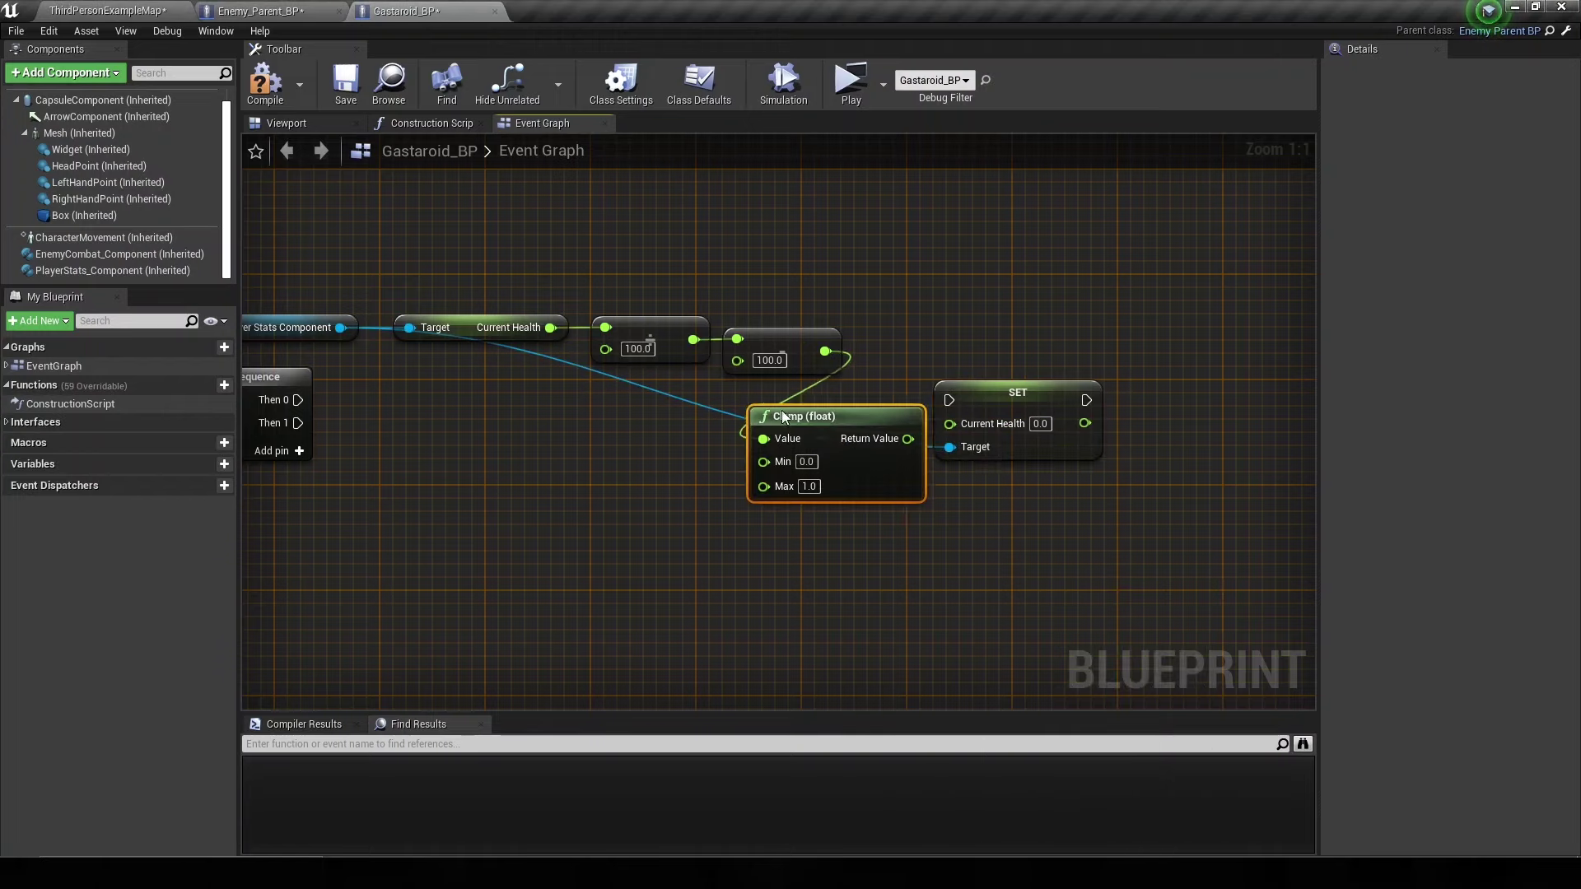
mouse_move(881, 438)
mouse_down()
mouse_move(961, 430)
mouse_move(299, 400)
mouse_up()
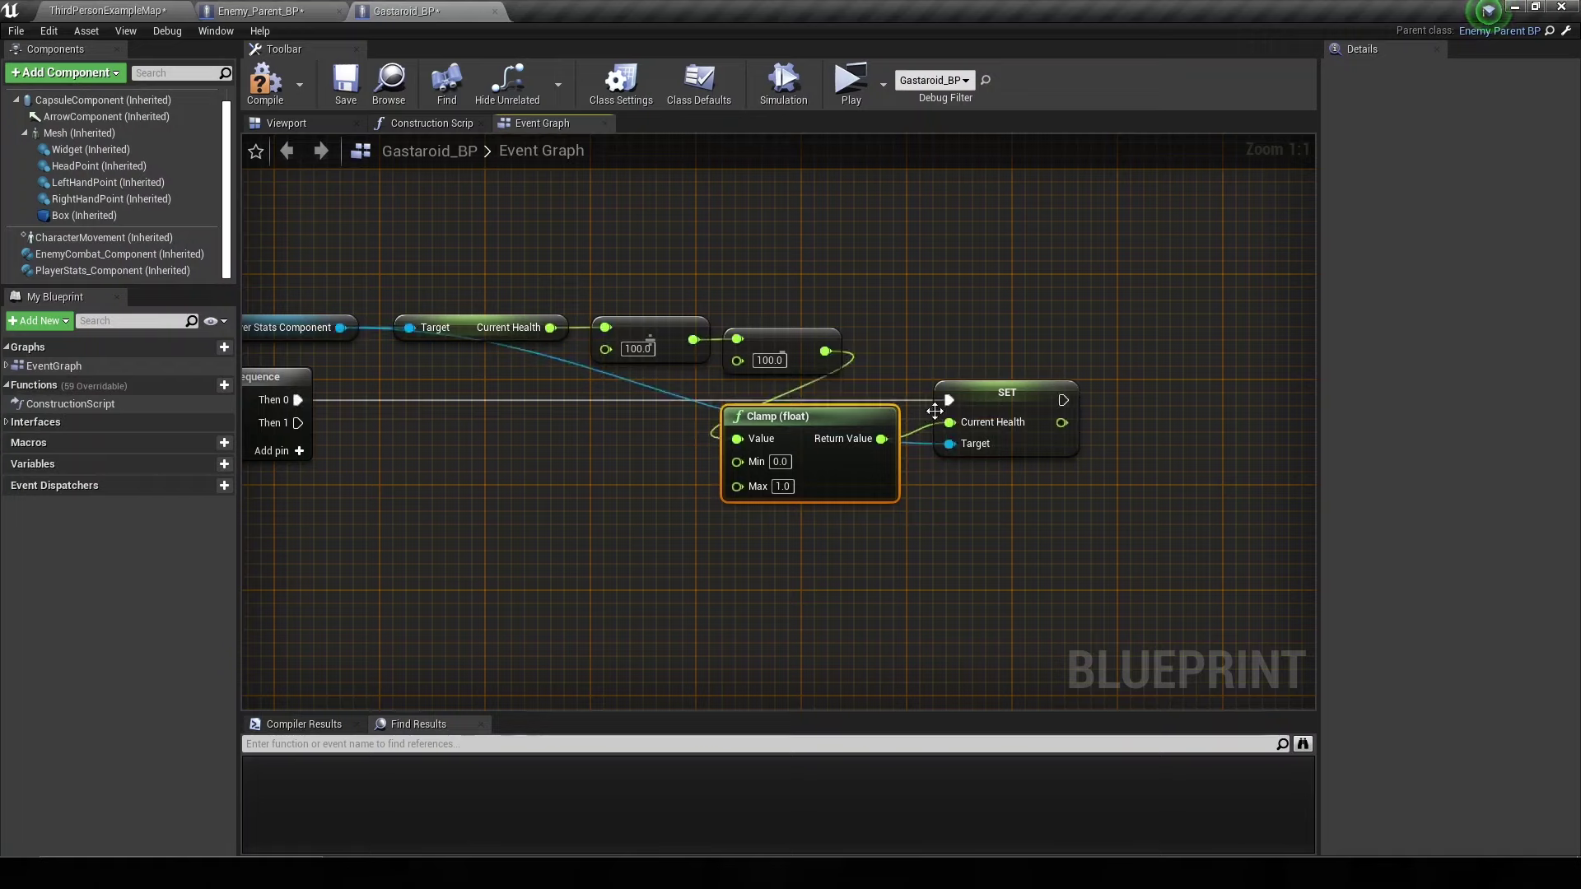
ctrl+drag(748, 443, 749, 463)
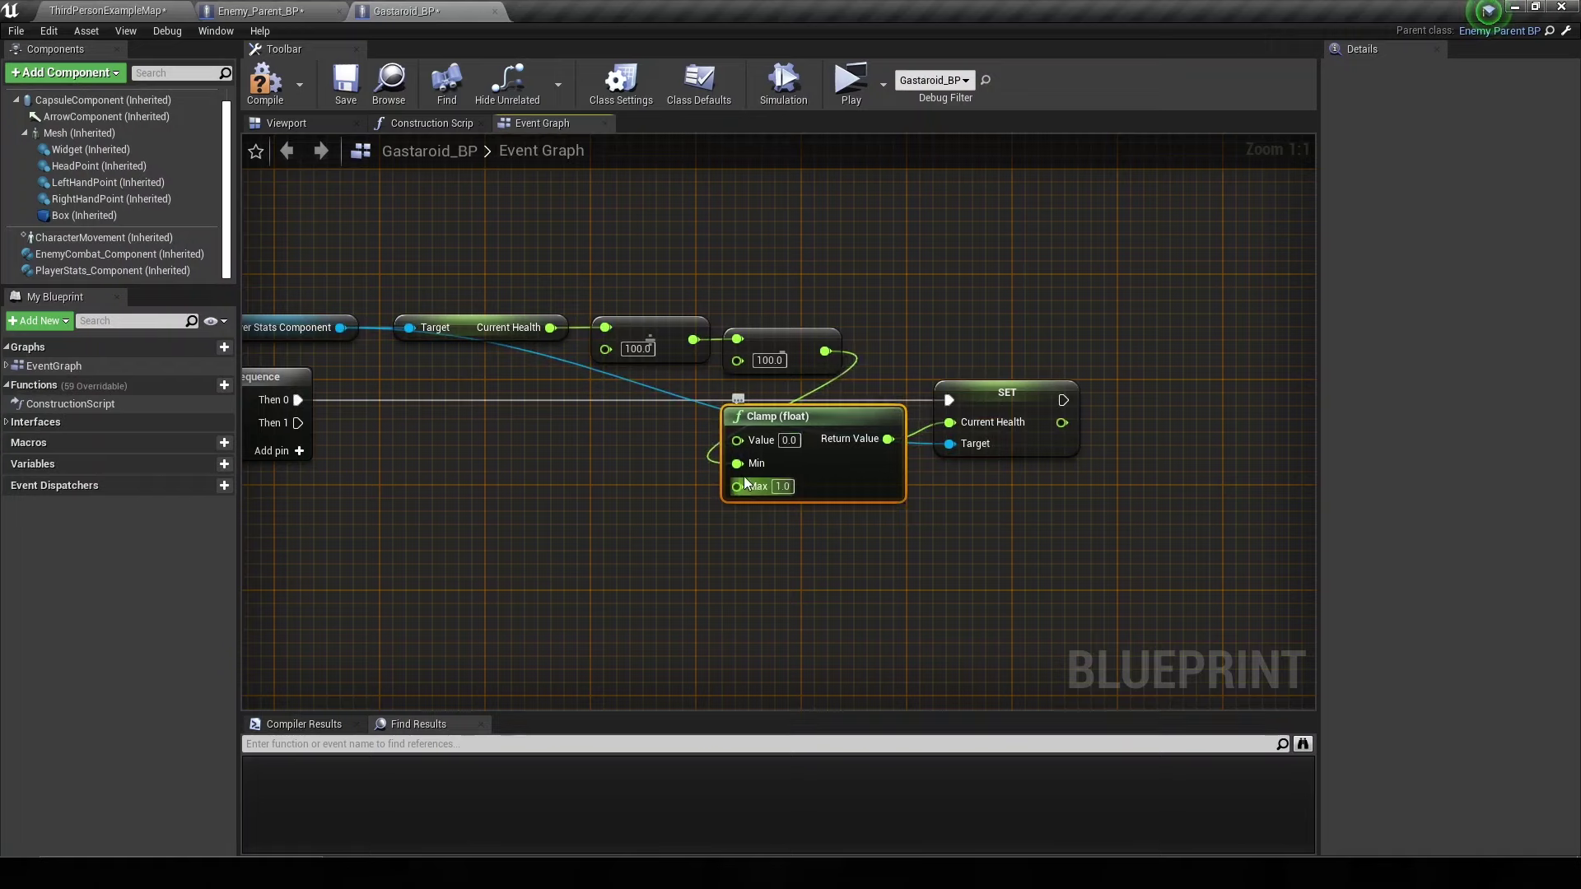
- Wire a Max Health getter from Player Stats Component into the Clamp's Max input
drag(339, 327, 410, 388)
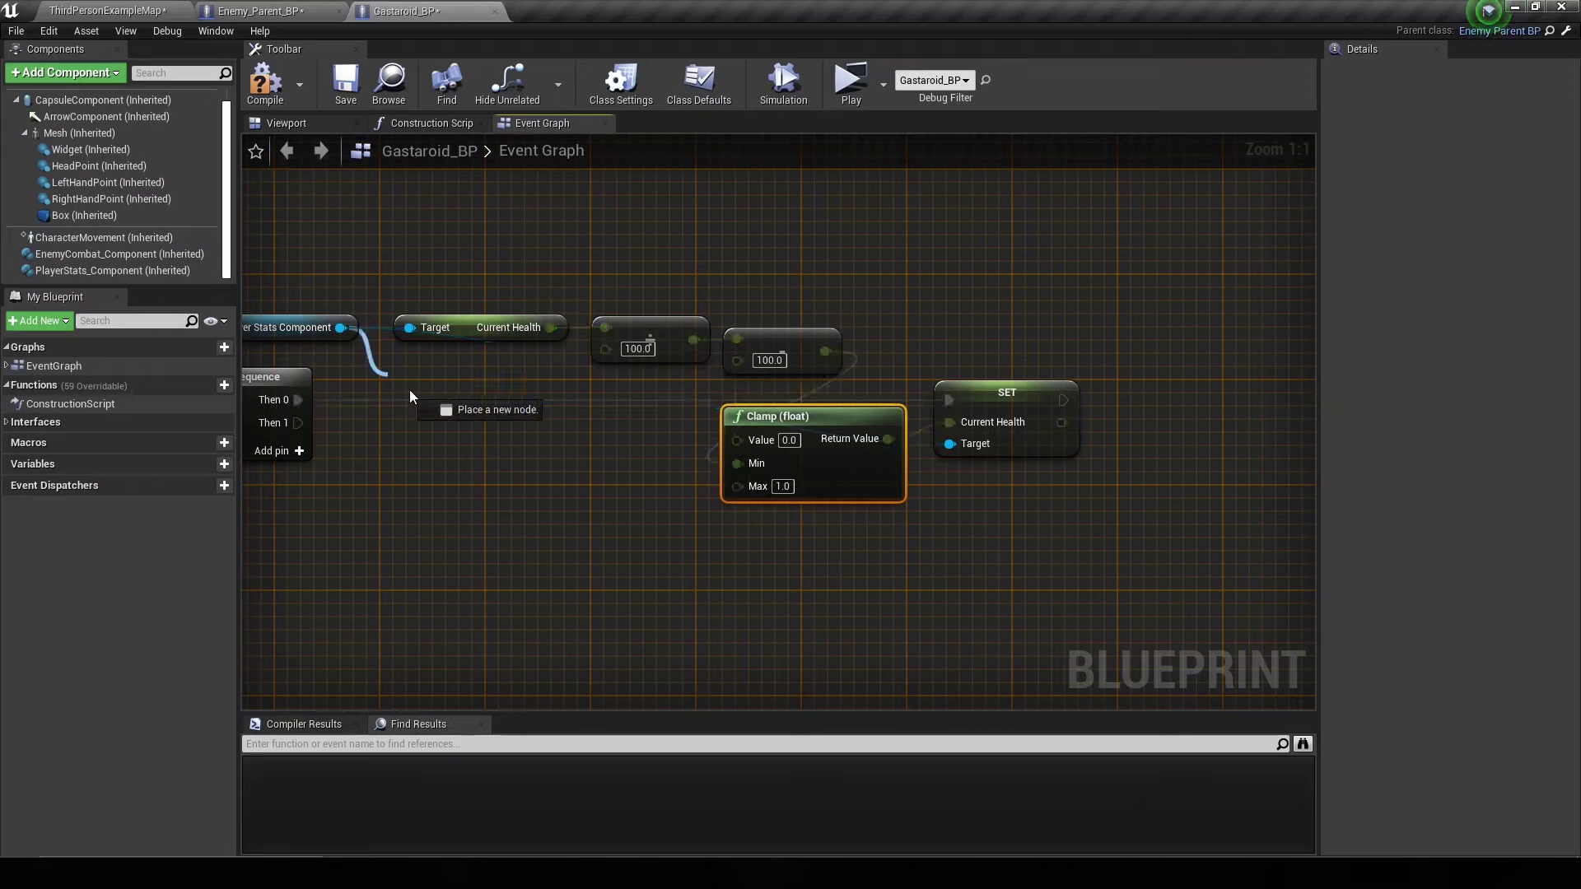
text(max)
key(Down)
key(Down)
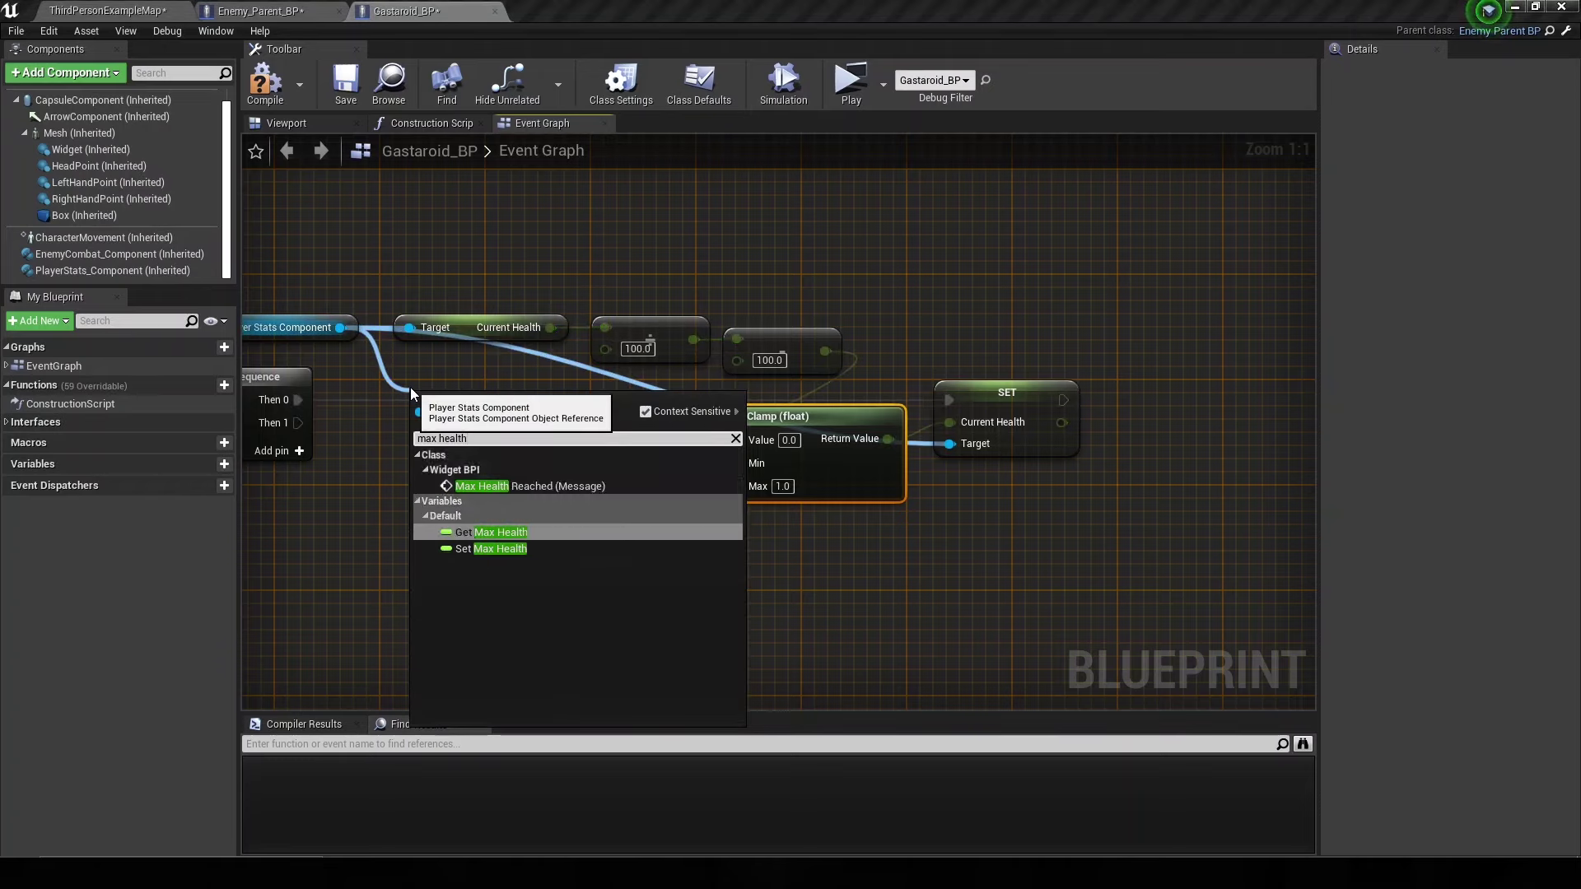
key(Return)
drag(550, 406, 738, 486)
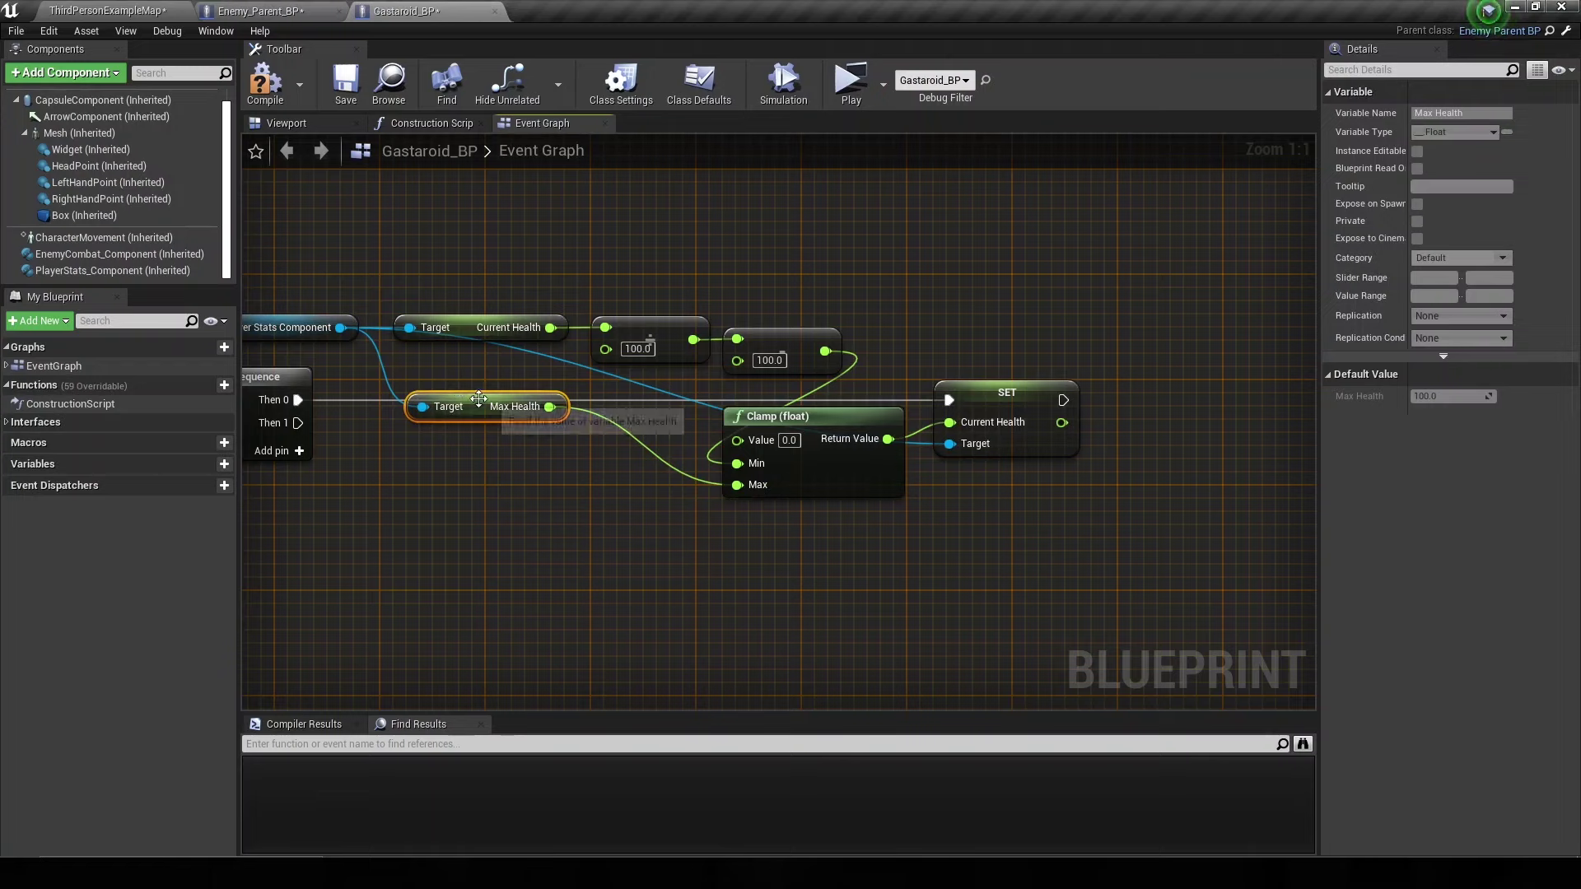
drag(478, 400, 477, 368)
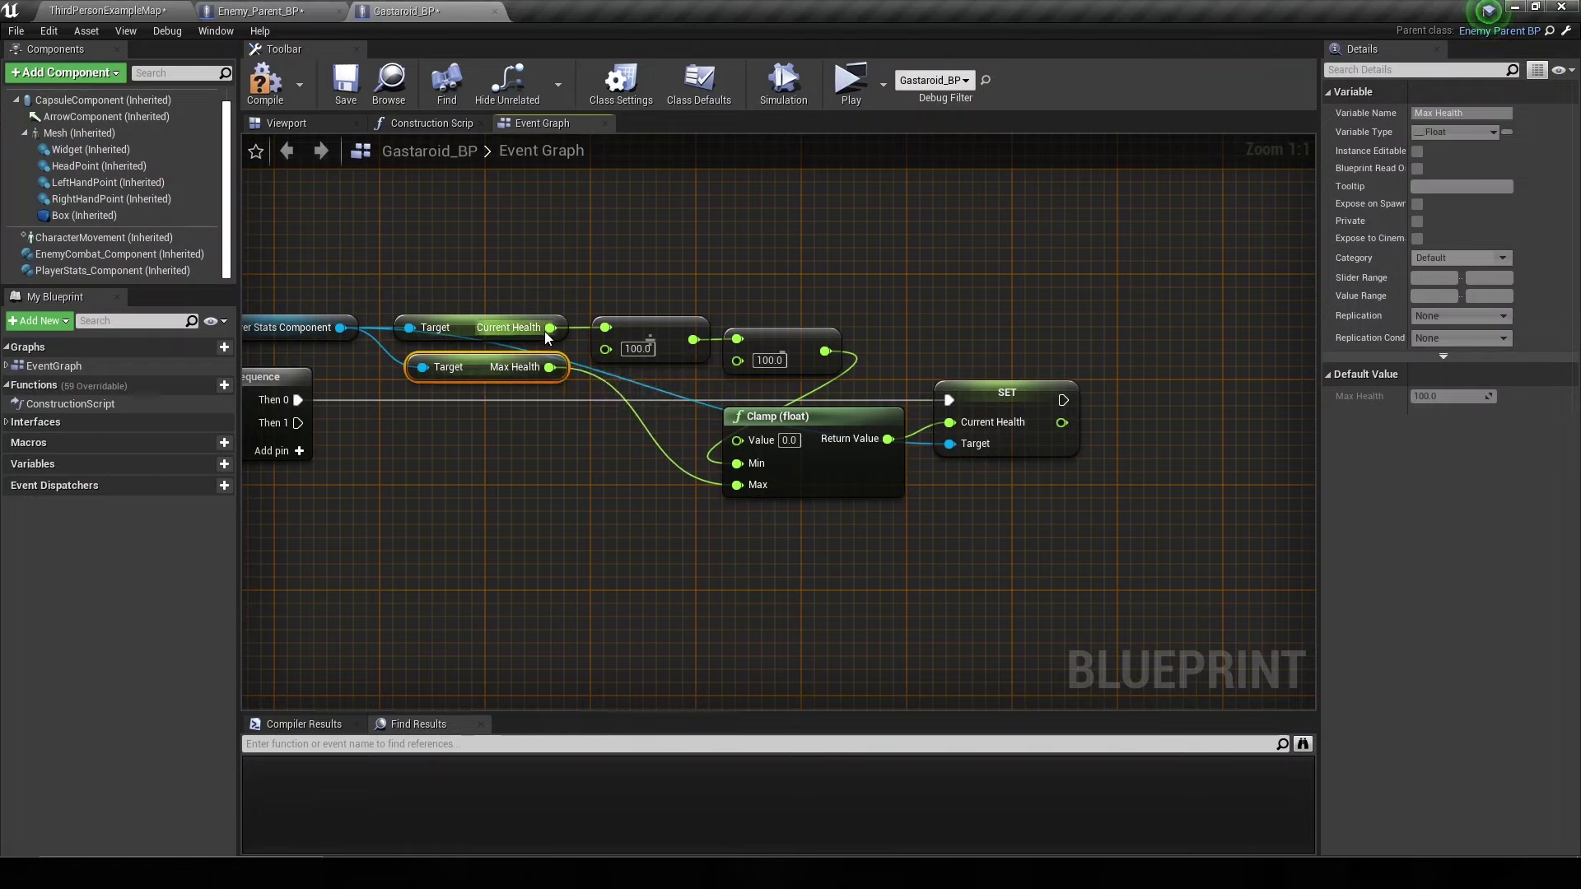
scroll(778, 438, down, 3)
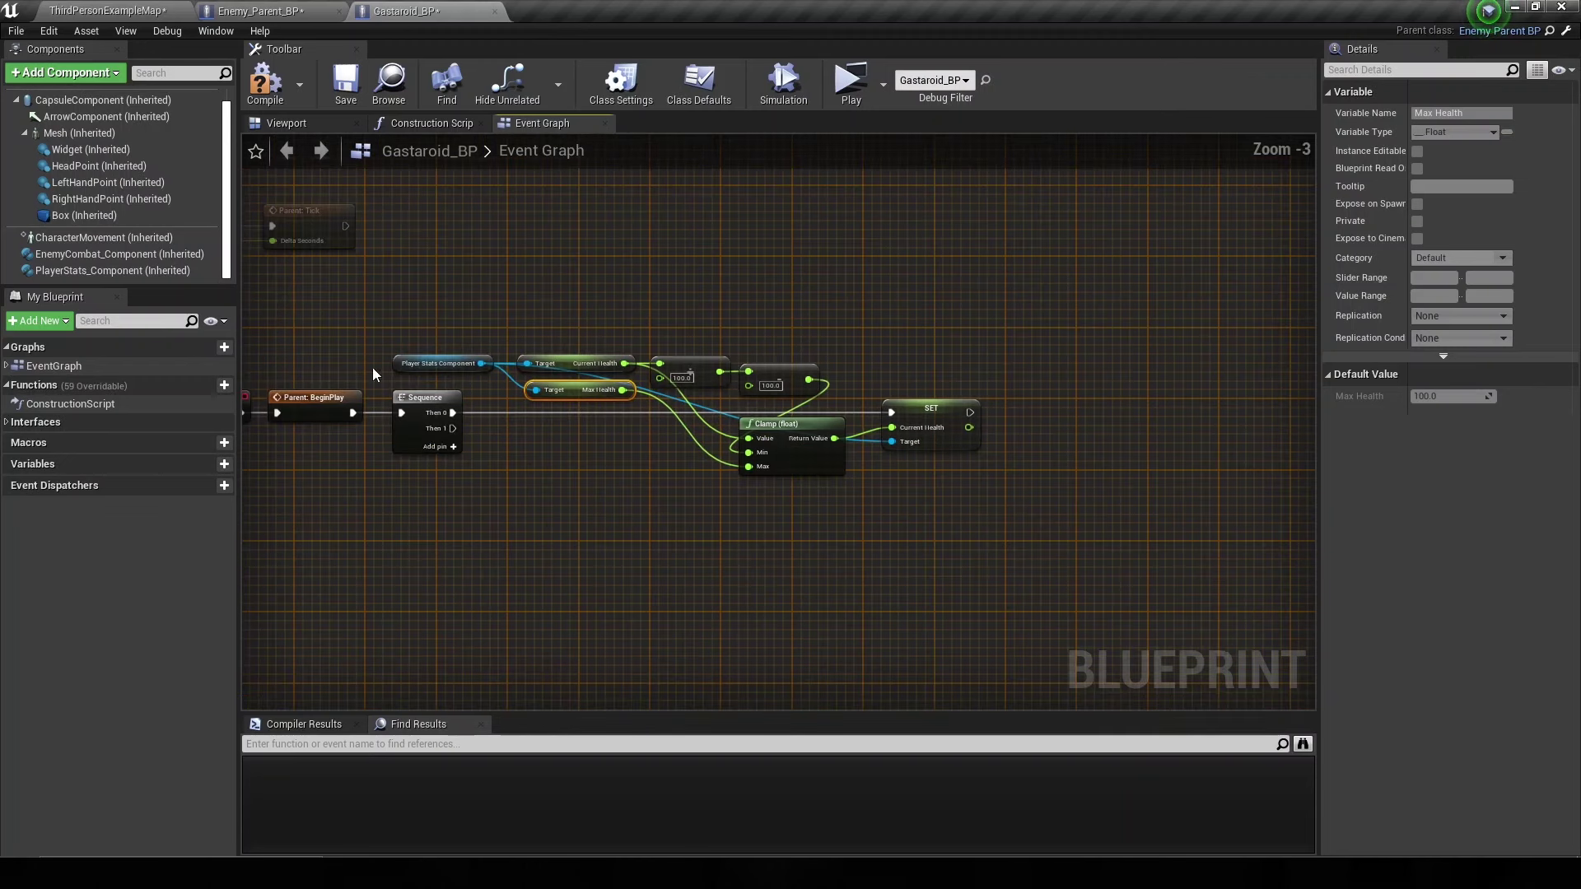
right_drag(372, 367, 435, 348)
- Compile and save Gastaroid_BP and start playing the level
click(266, 78)
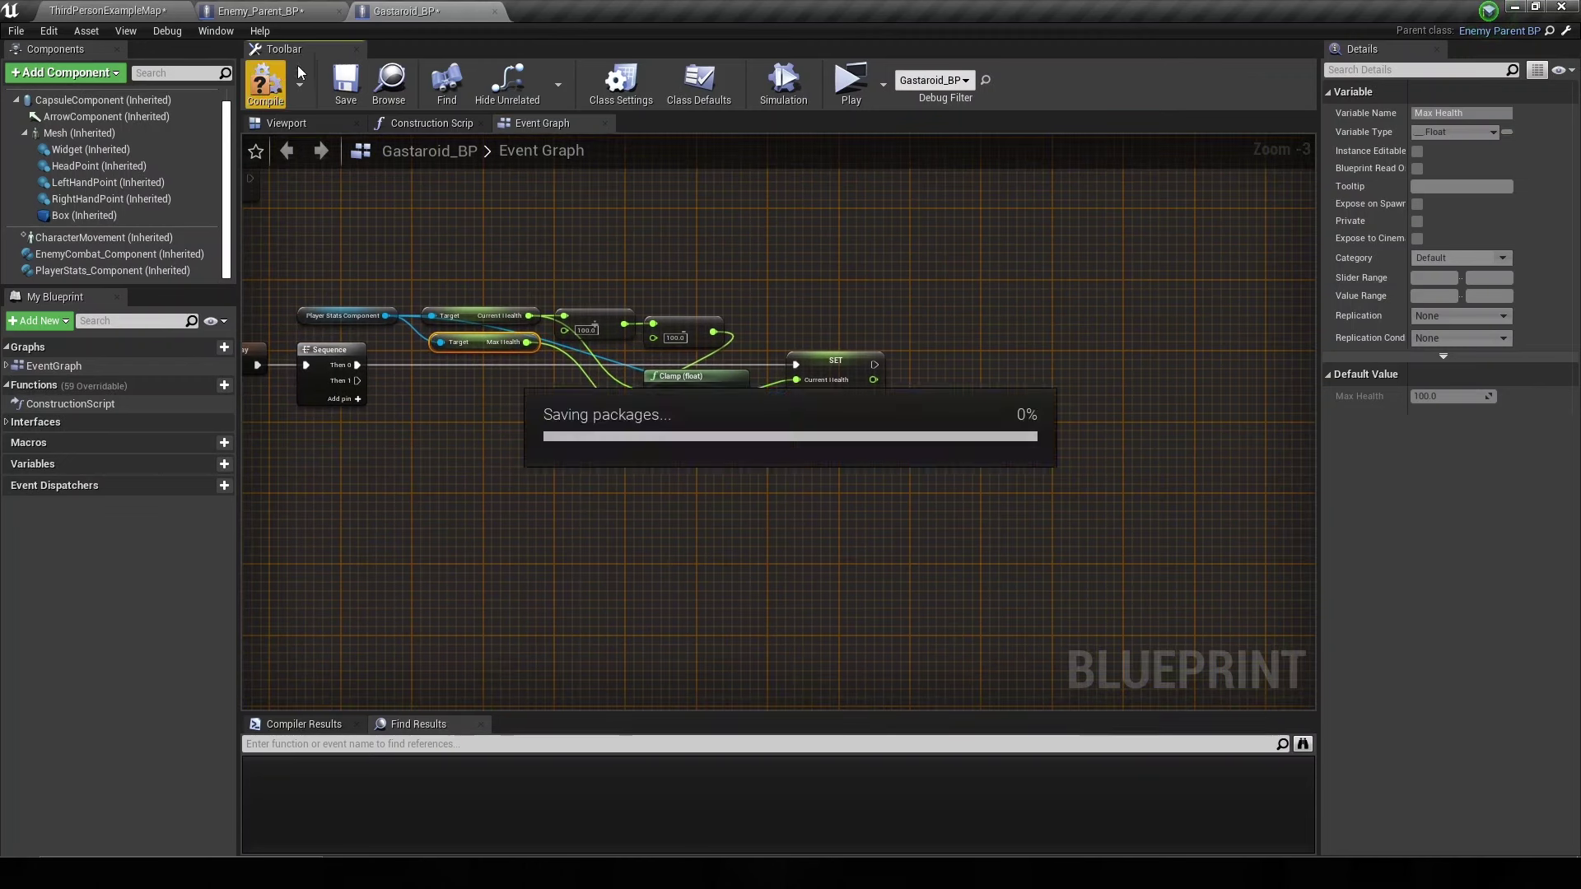
click(115, 10)
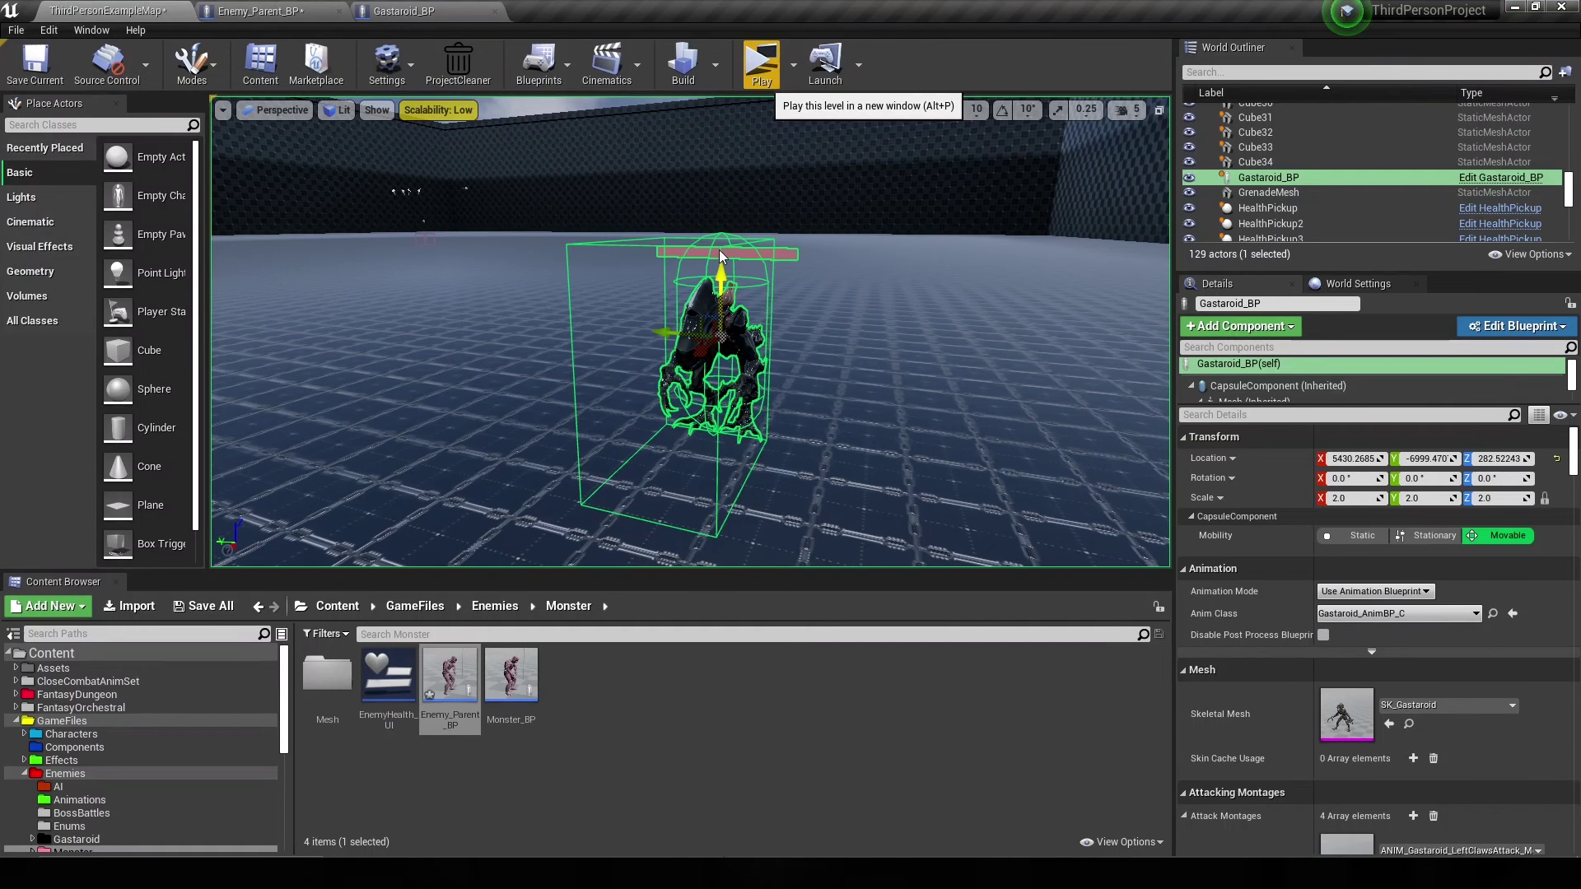
key(alt+p)
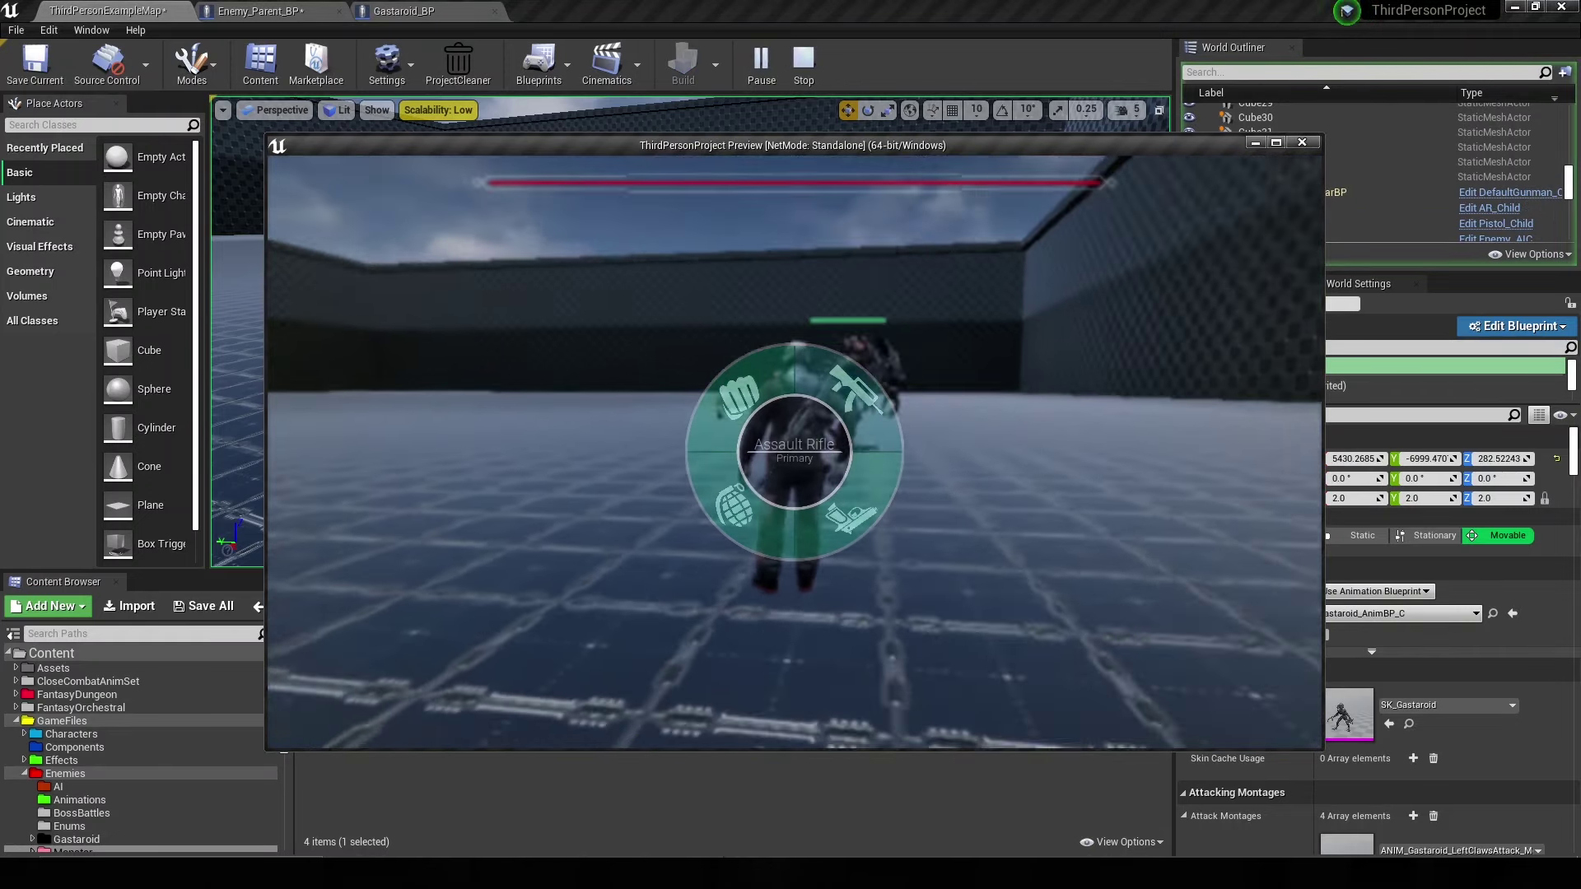
- Aim, shoot, reload and fire again at the Gastaroid to test its boss health bar
right_click(794, 452)
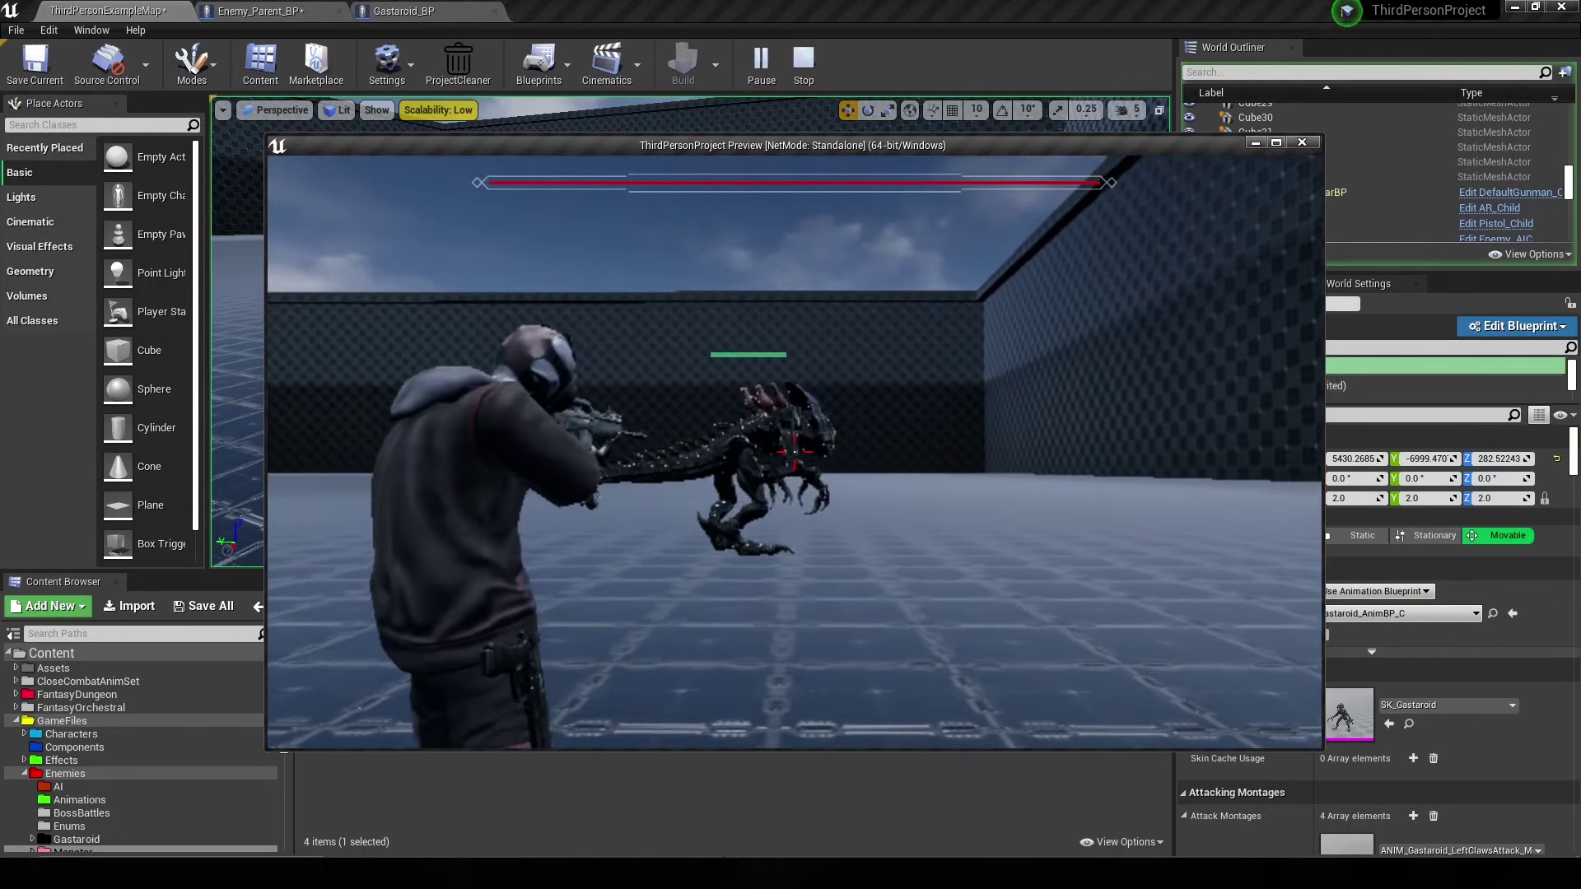
click(795, 452)
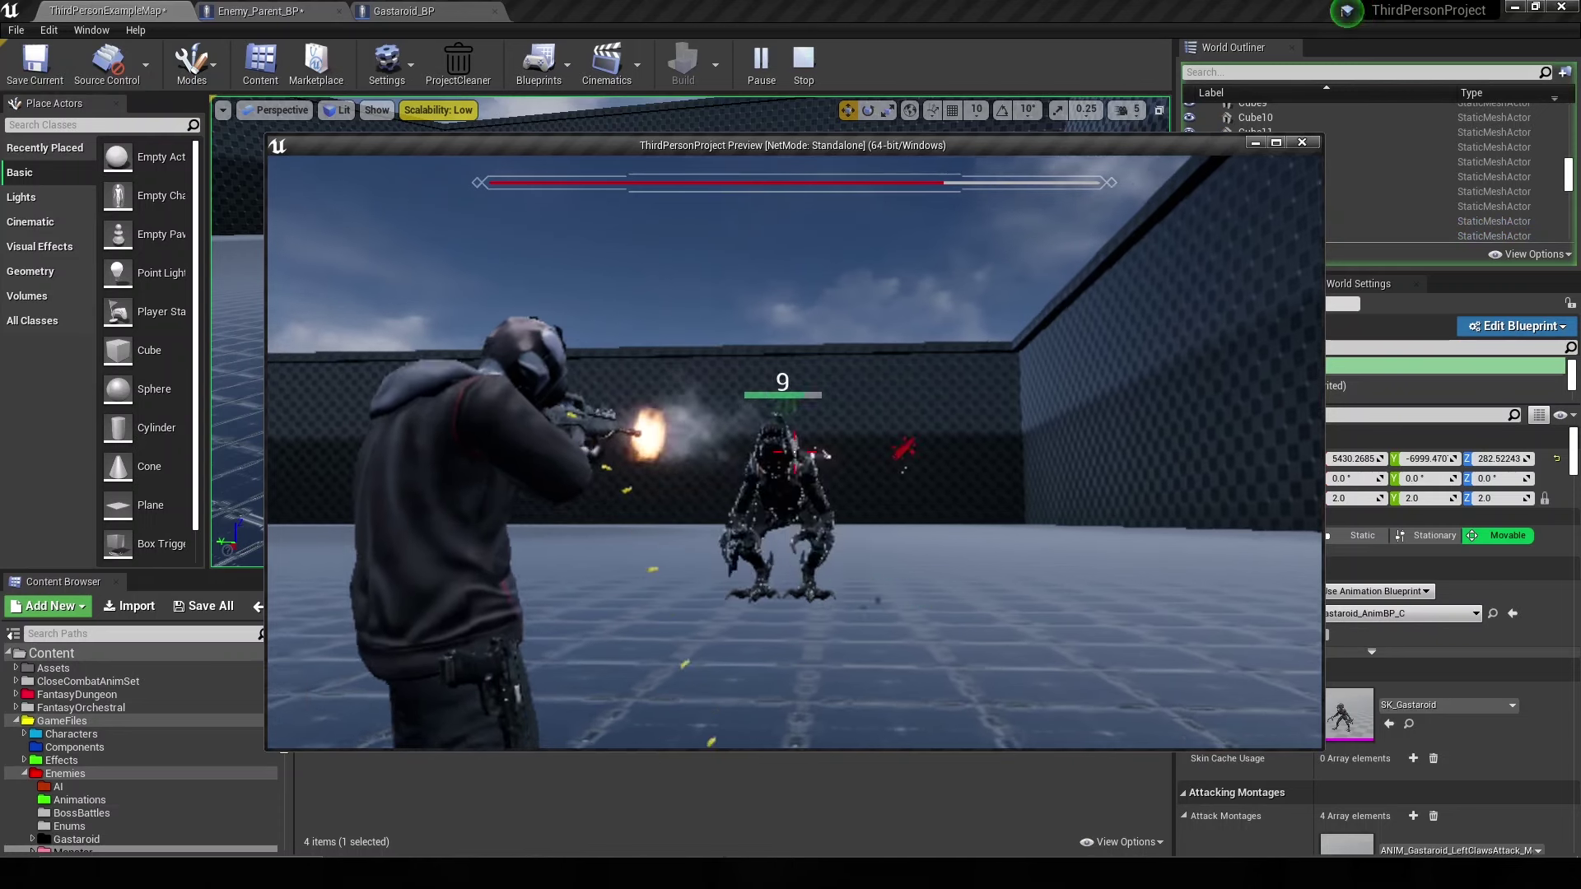
drag(795, 452, 795, 452)
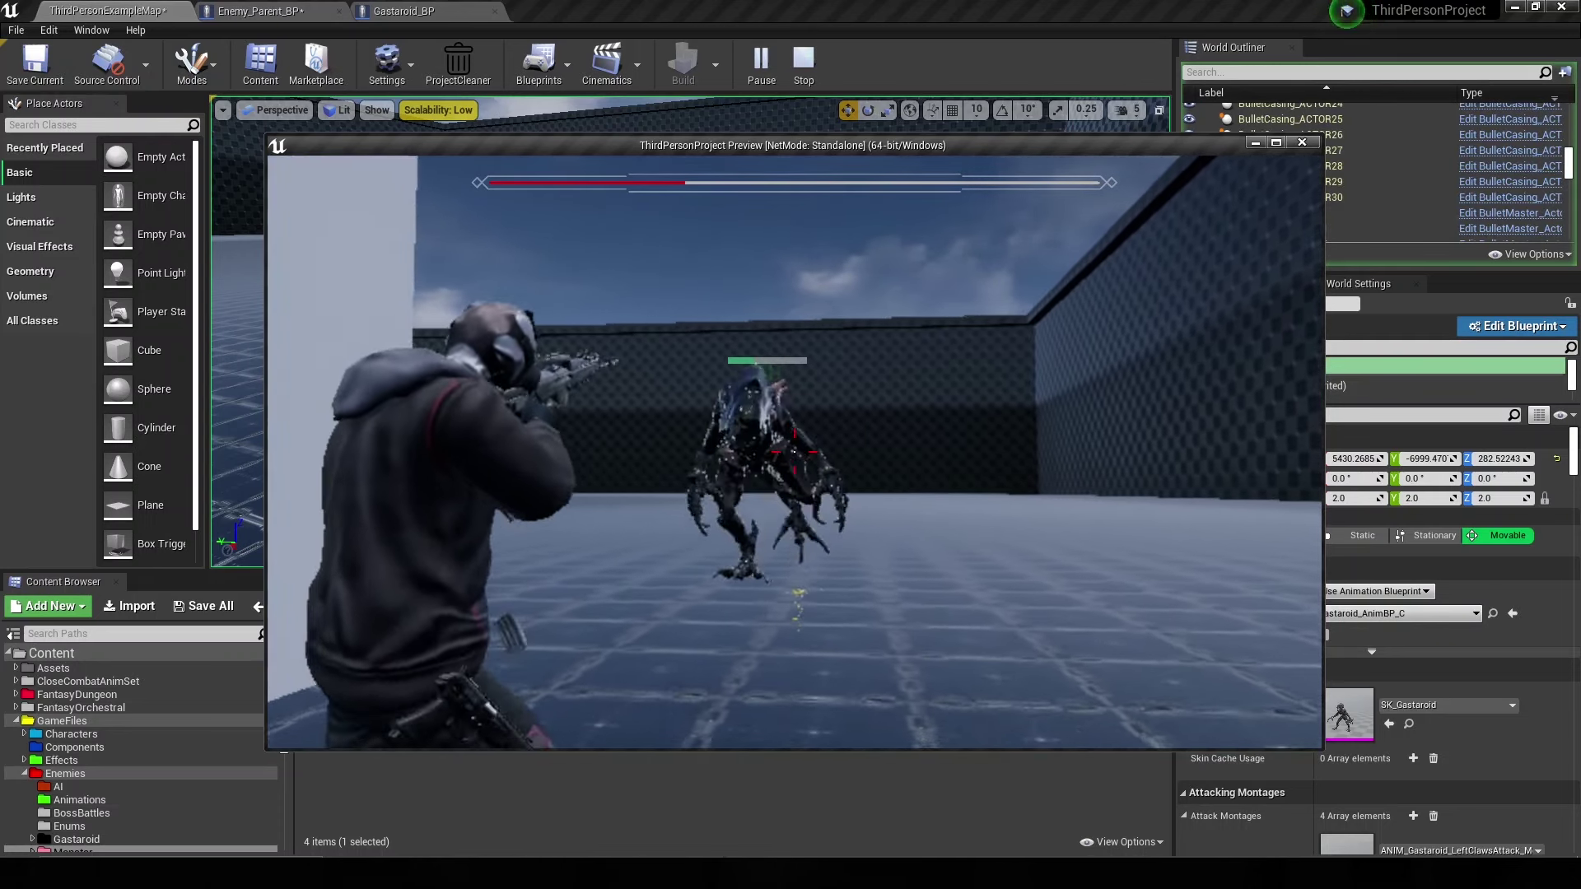
key(r)
click(794, 452)
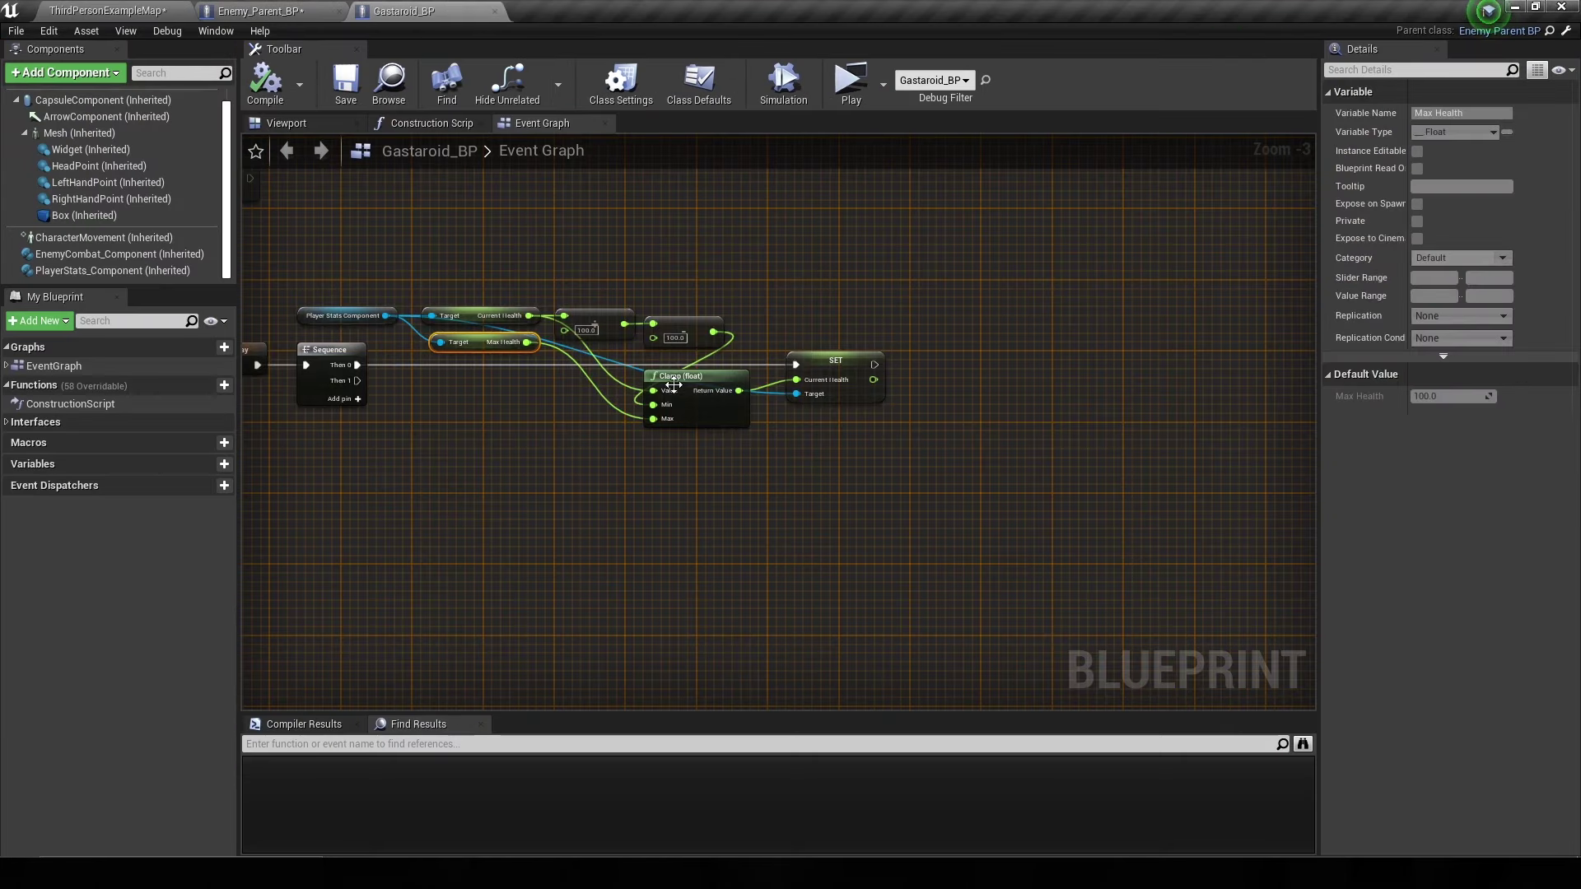
- Wire Parent: Tick into the Sequence node in Gastaroid_BP
scroll(674, 385, up, 2)
scroll(695, 399, up, 1)
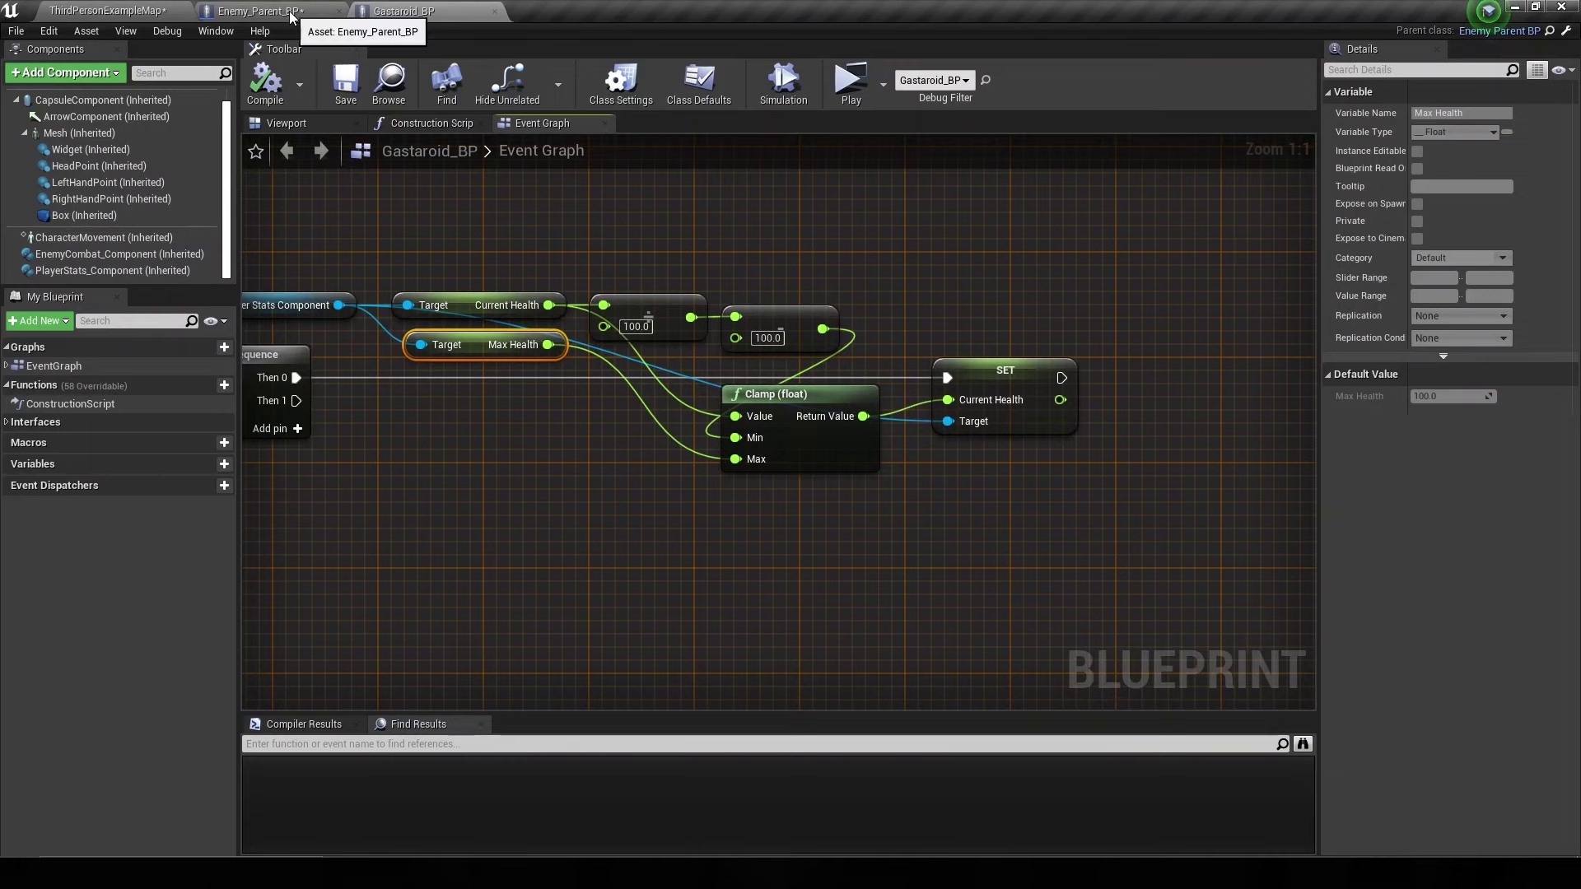
right_drag(531, 501, 895, 521)
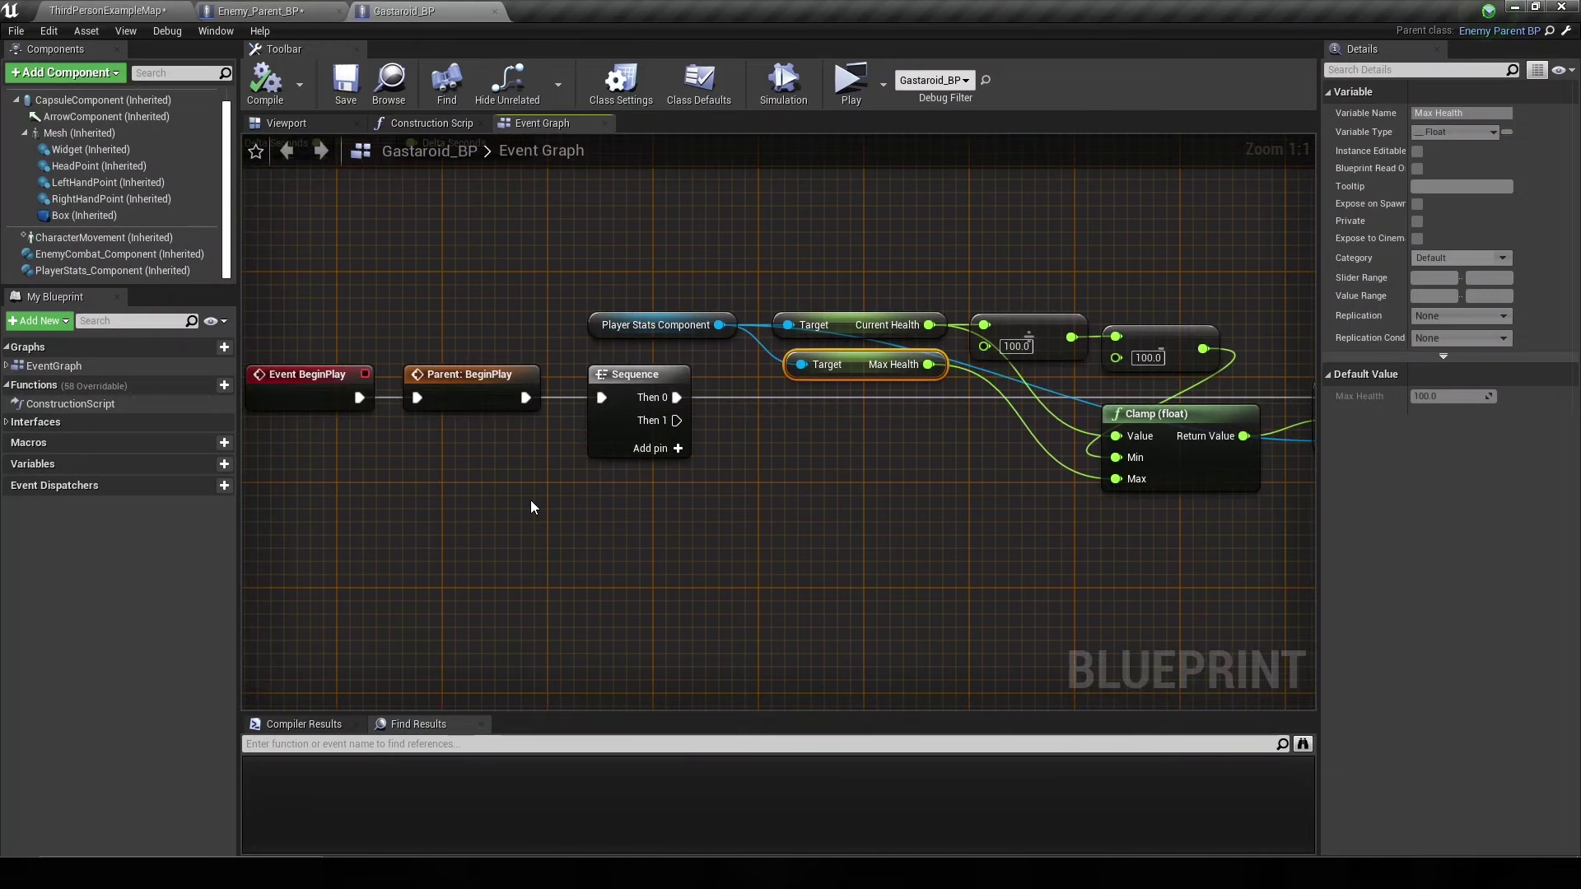
right_click(531, 501)
key(Escape)
scroll(547, 504, down, 2)
click(635, 424)
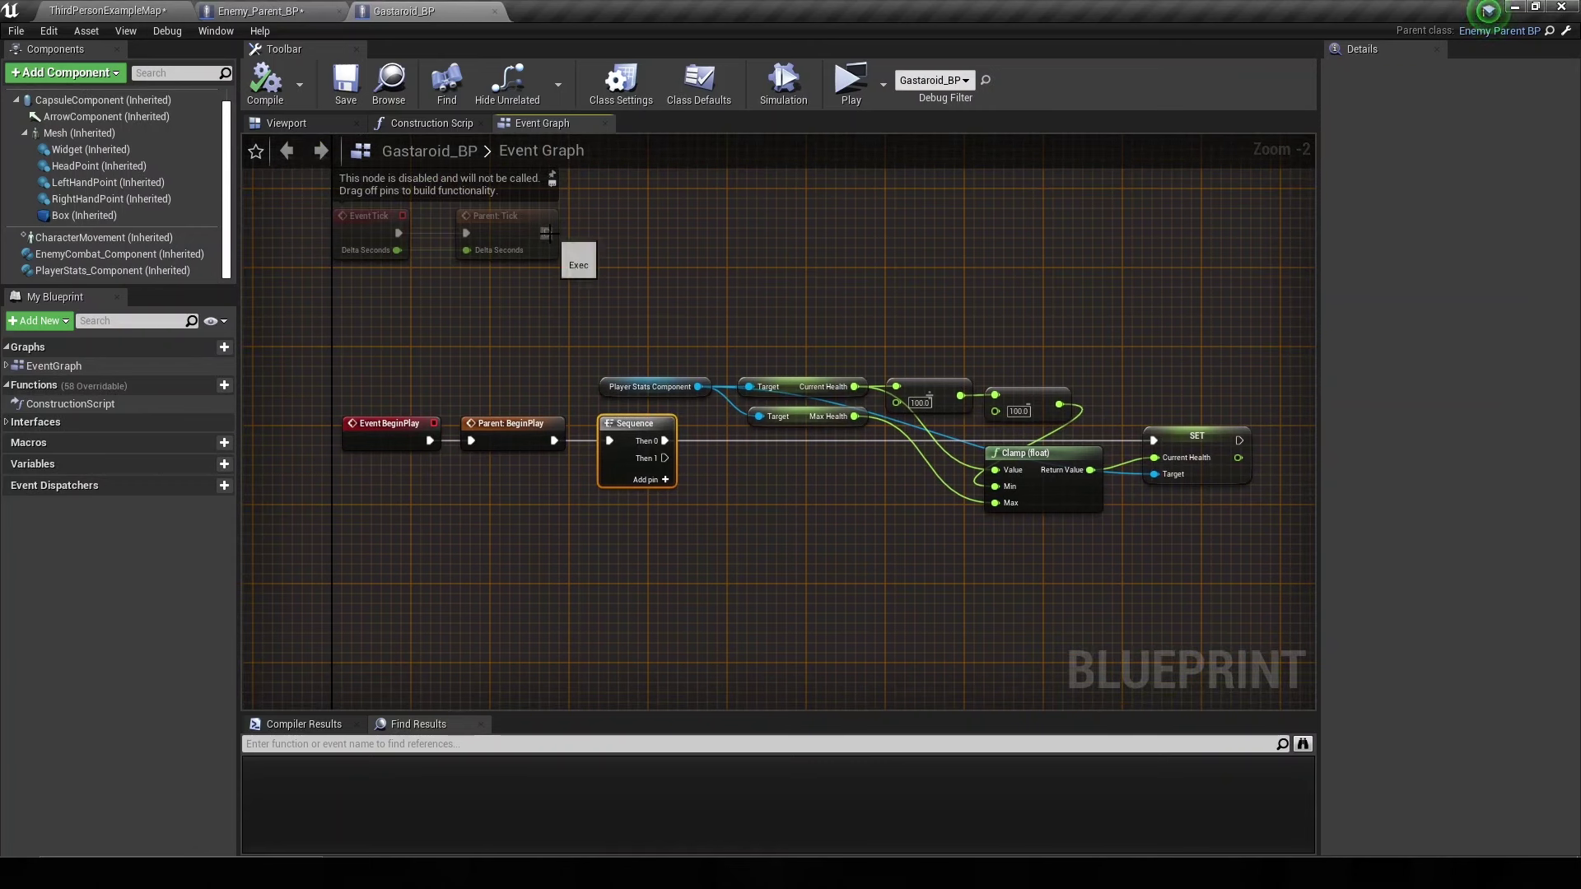
drag(763, 451, 610, 441)
- Compile Gastaroid_BP and run a quick play test of the level
click(265, 83)
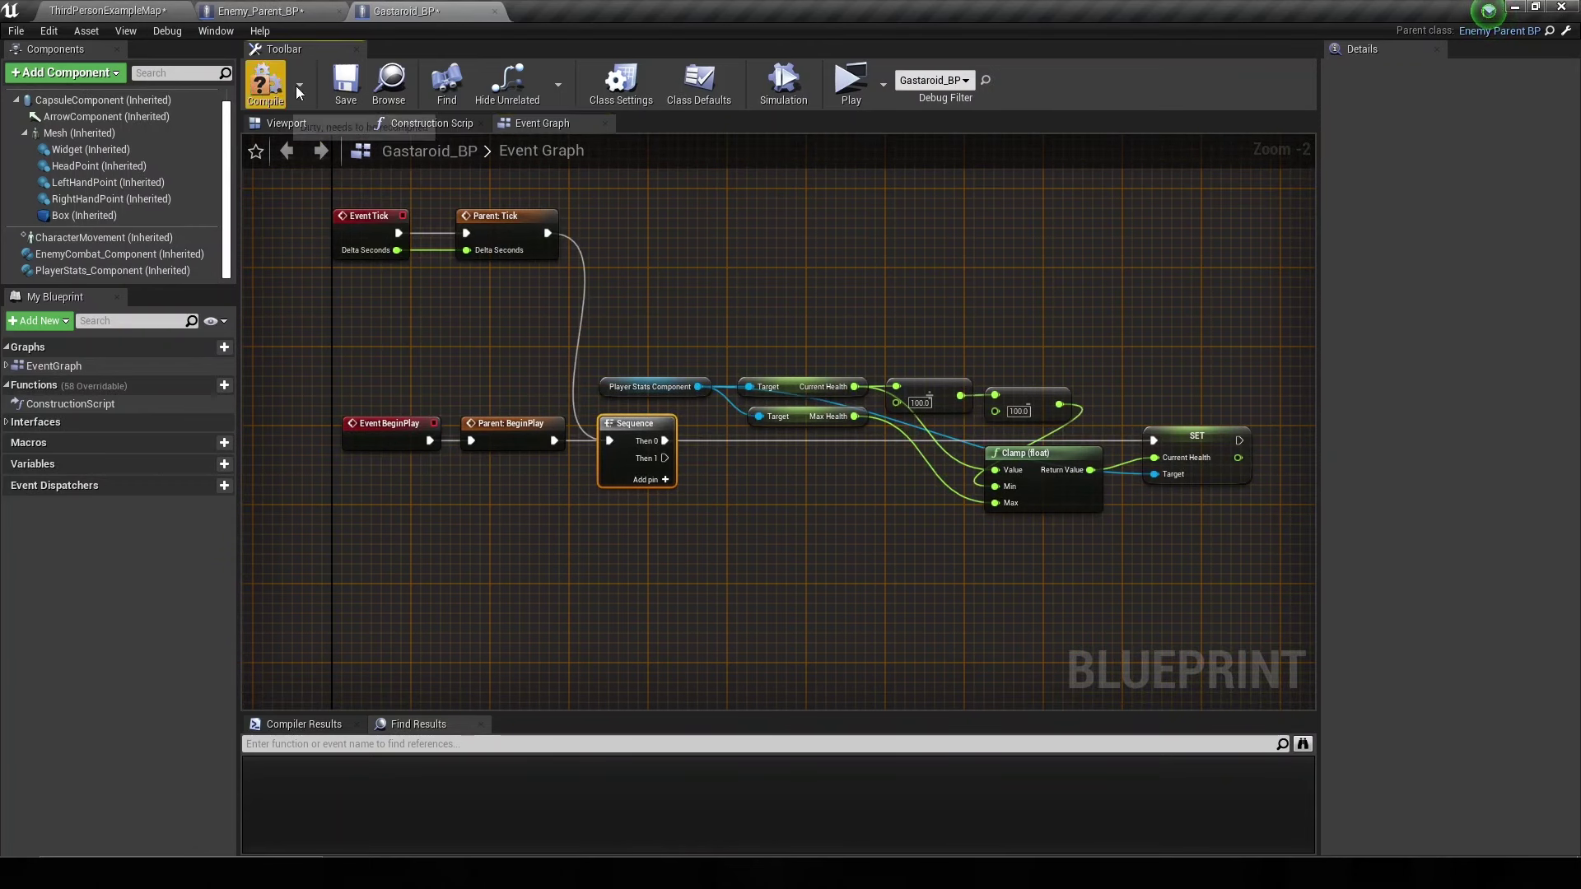
click(175, 8)
click(763, 66)
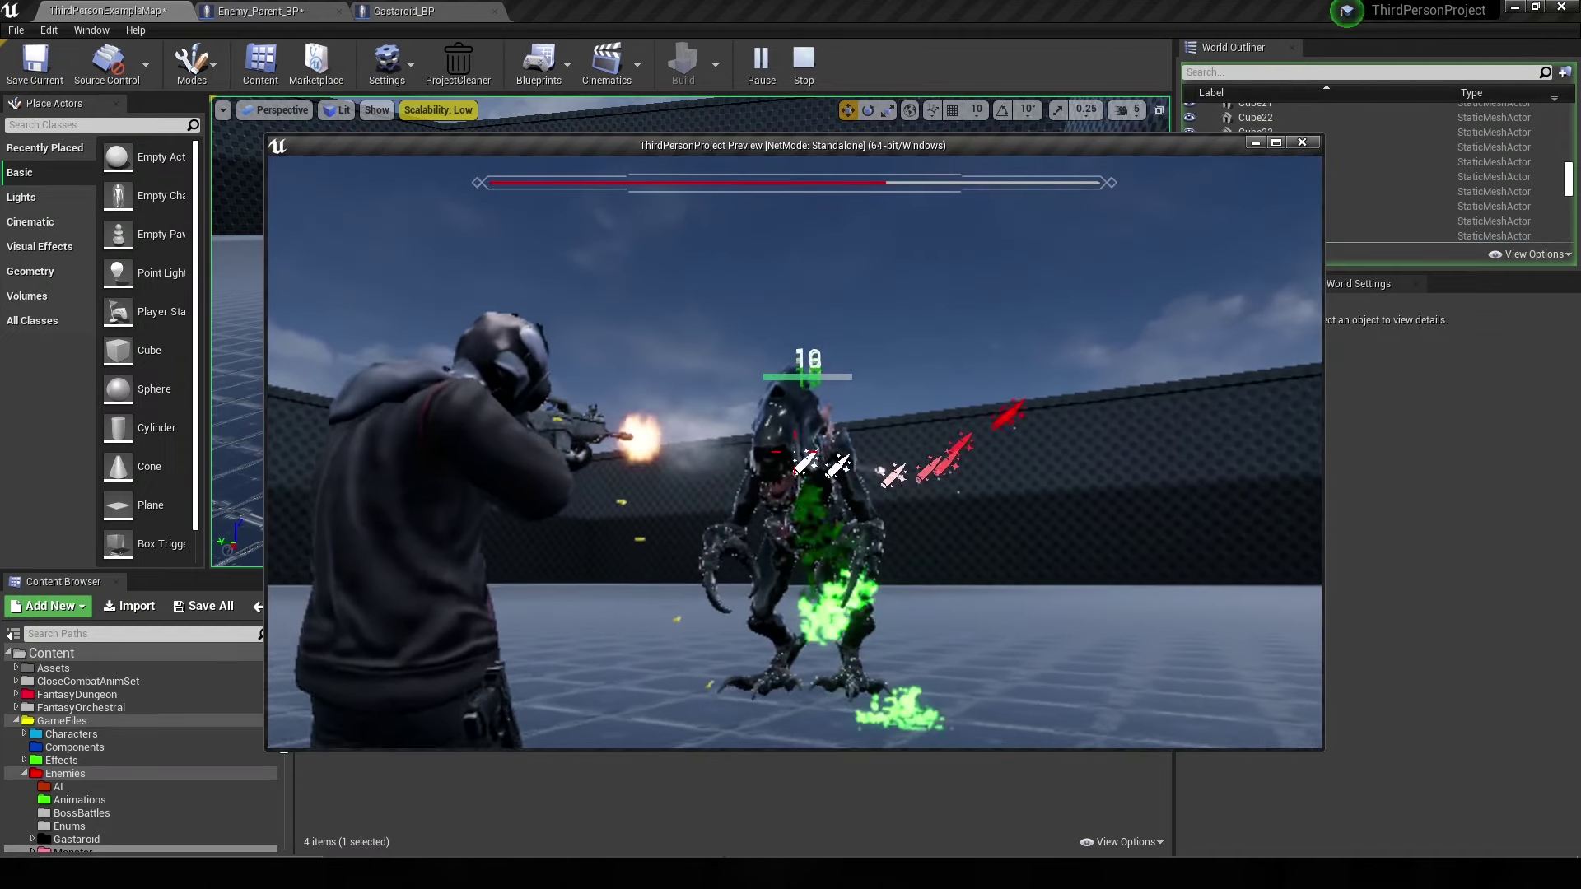
key(Escape)
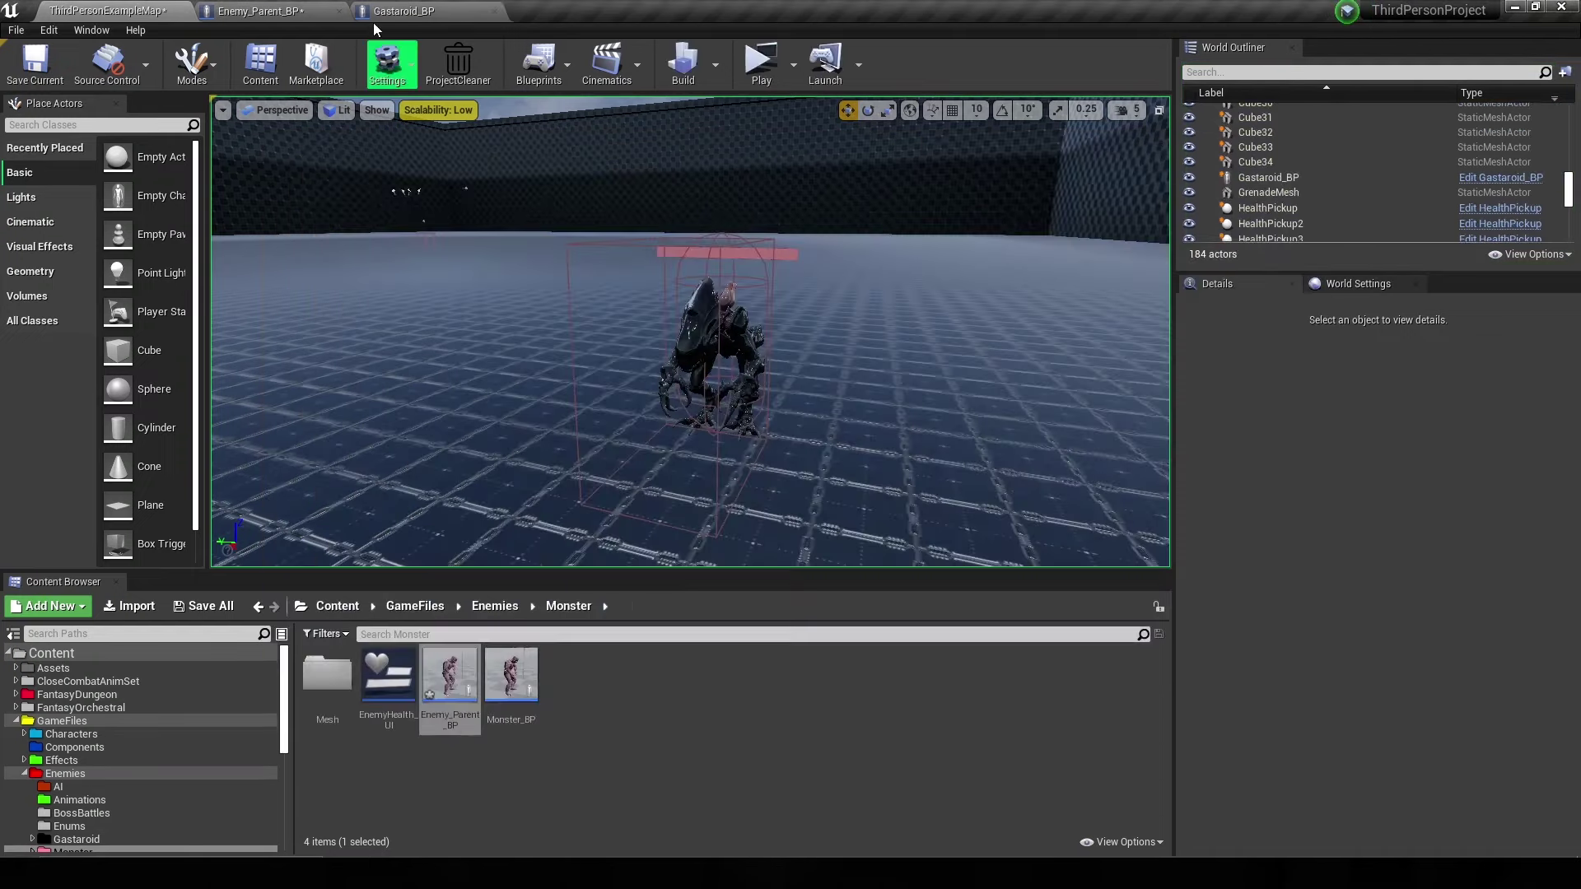
- Disconnect Parent: Tick from the Sequence and switch to Enemy_Parent_BP's event graph
click(401, 10)
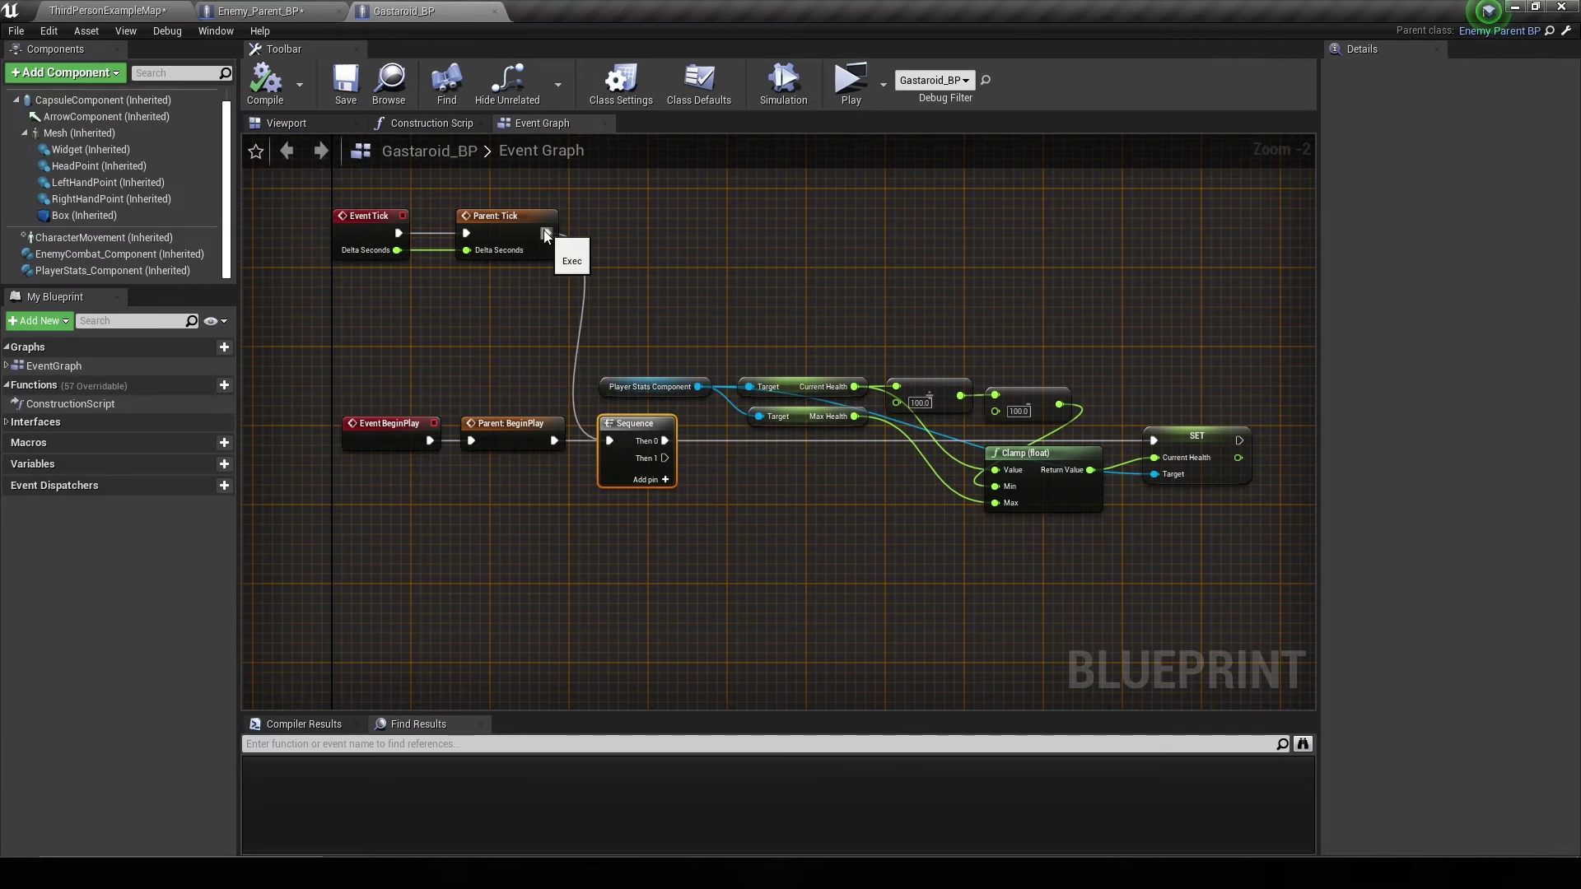
drag(545, 236, 550, 247)
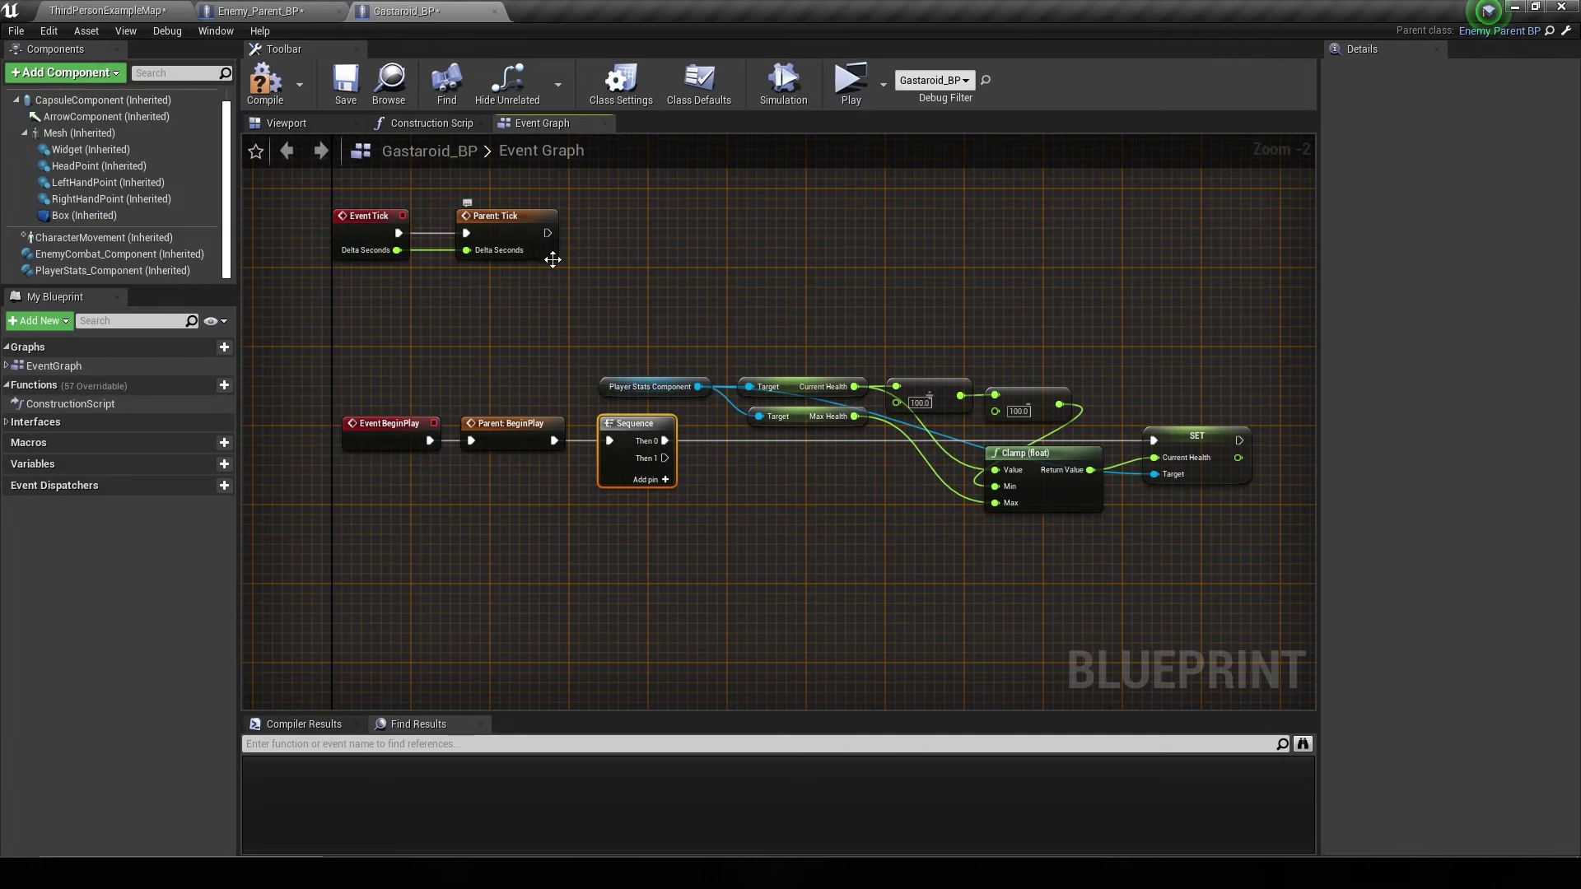
click(276, 12)
scroll(626, 194, down, 7)
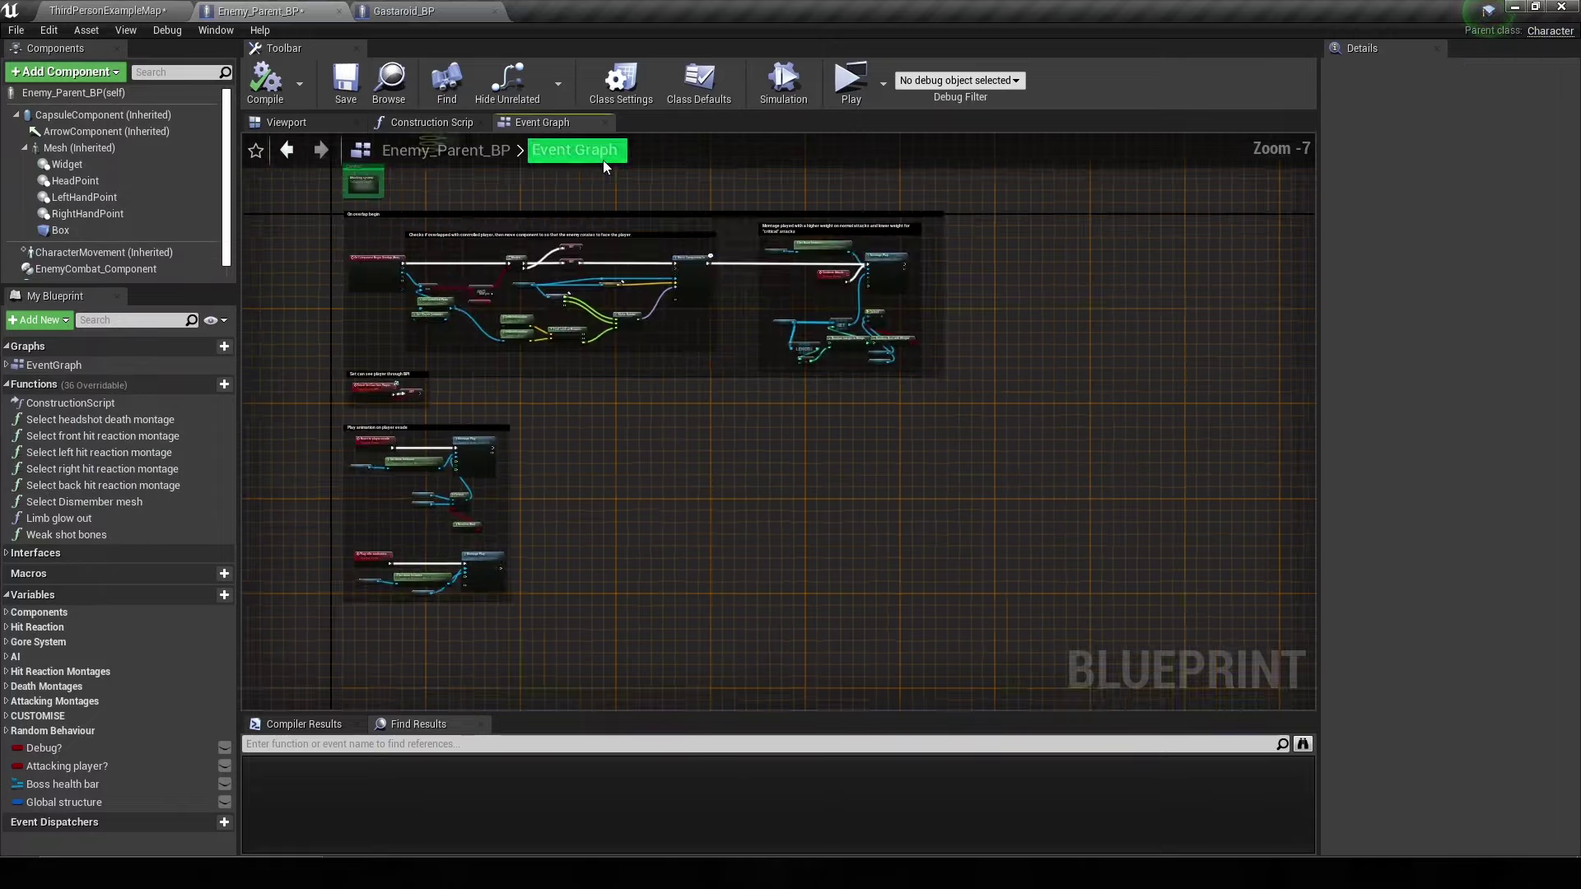
- Open Enemy_Parent_BP's Attacking System sub-graph and zoom in on the Take Damage node
right_drag(603, 159, 745, 235)
double_click(506, 261)
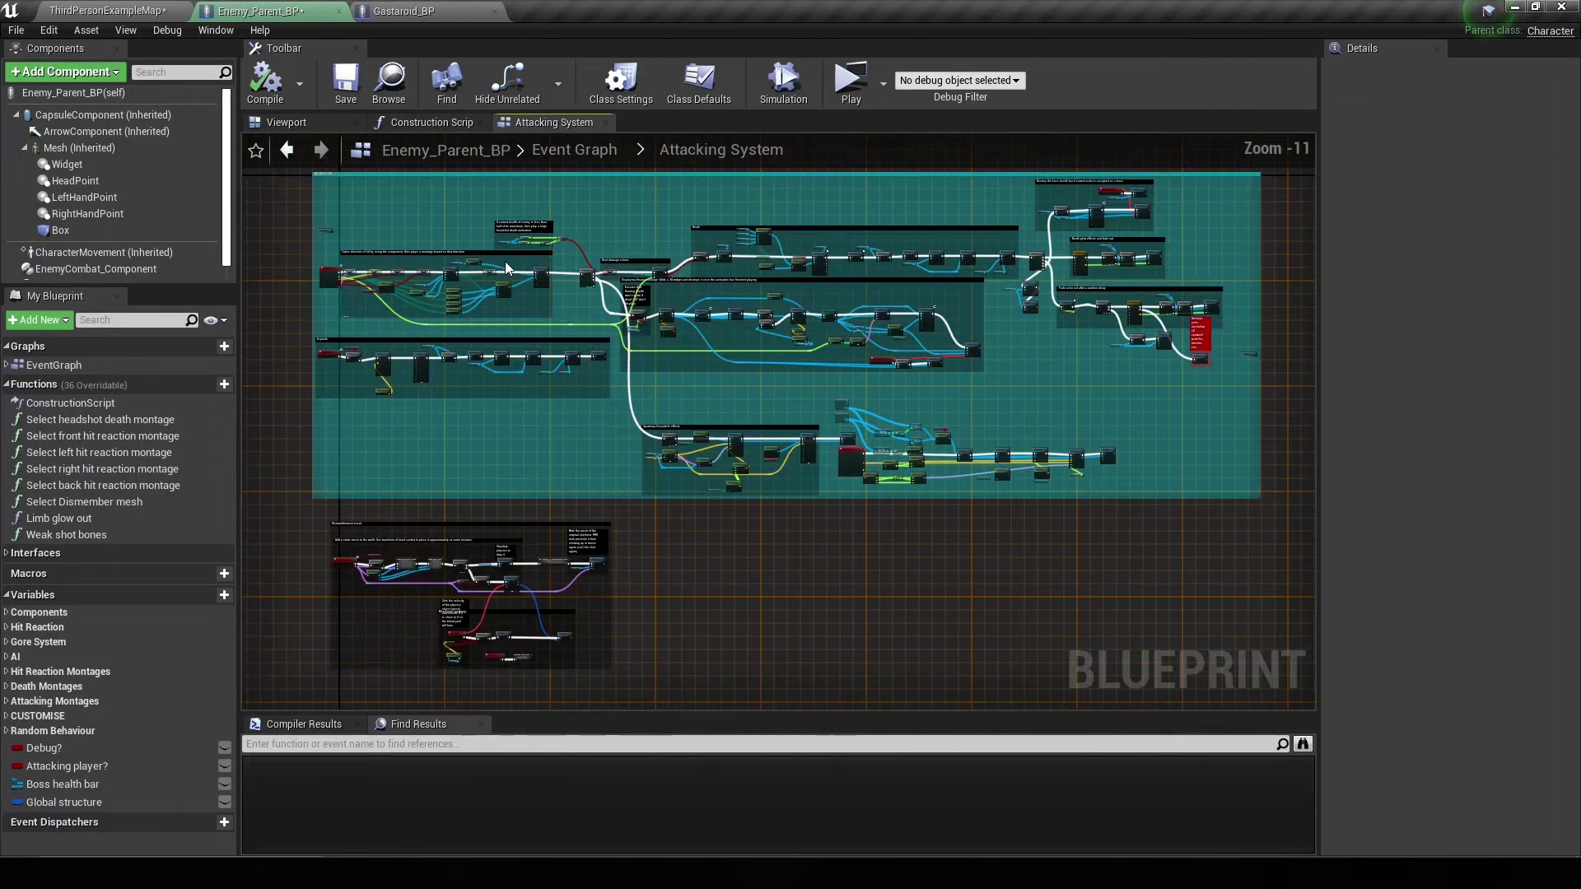
scroll(965, 354, up, 5)
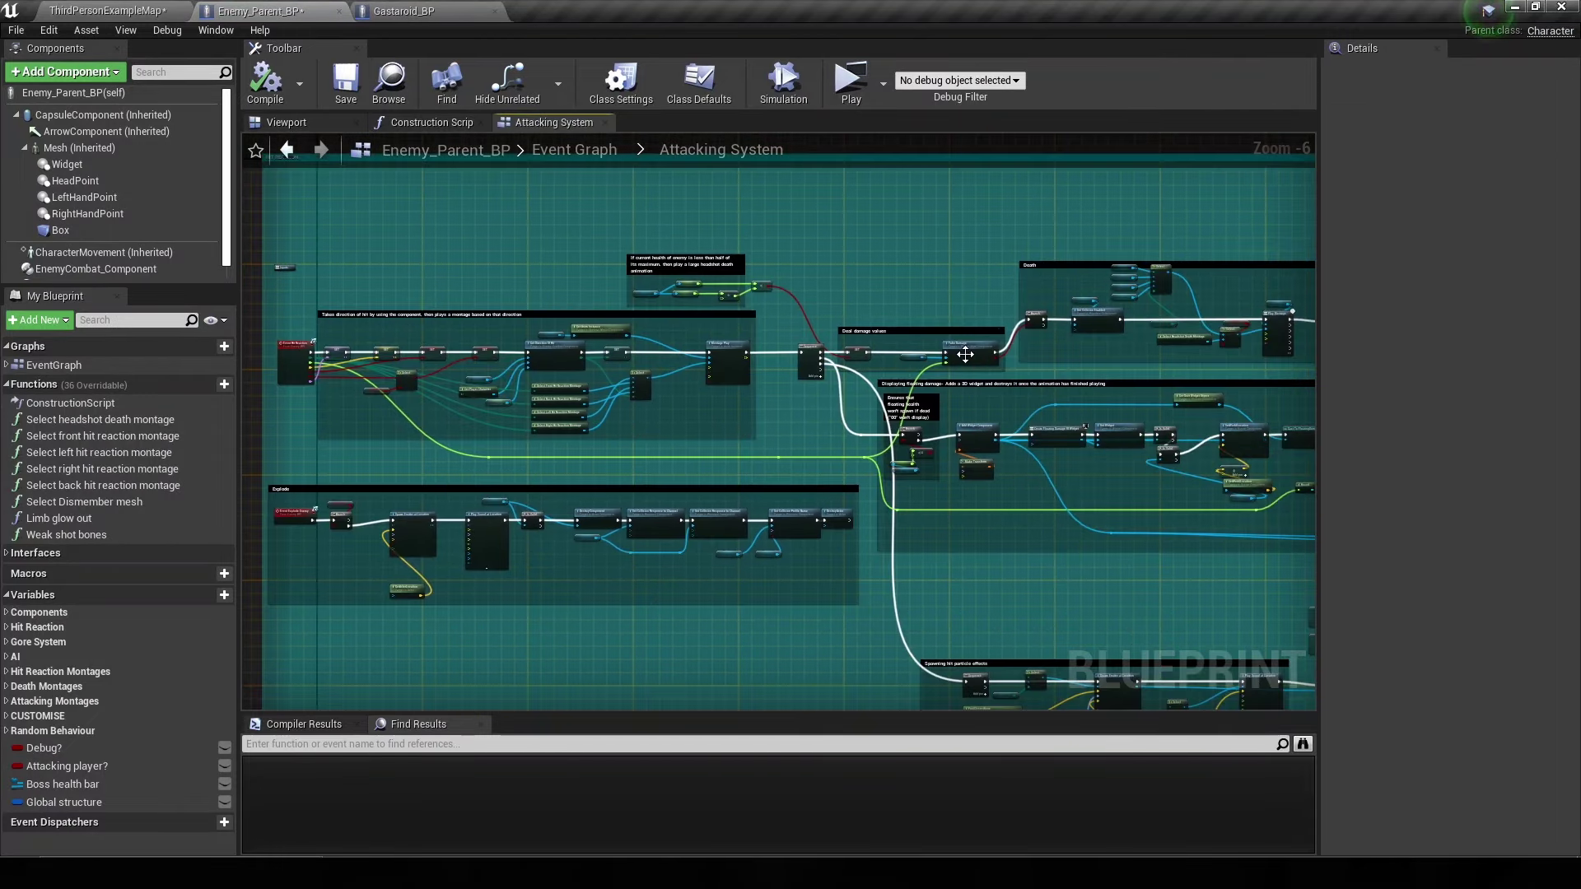
scroll(966, 354, up, 4)
scroll(965, 354, up, 1)
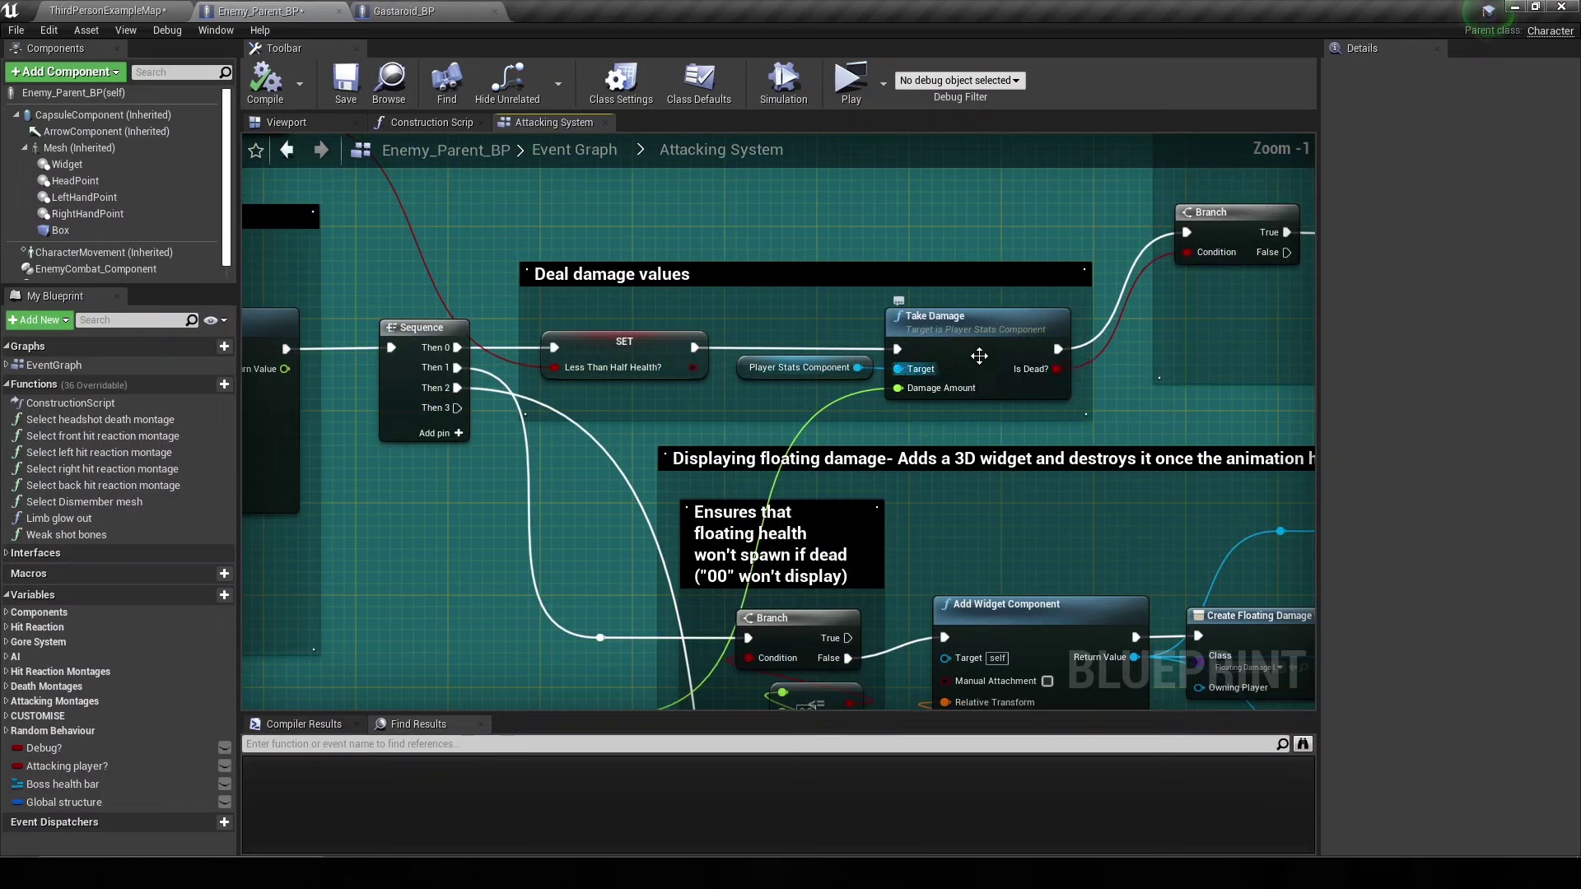
mouse_move(937, 401)
right_down()
mouse_move(938, 359)
mouse_move(883, 428)
right_up()
- Open the Take Damage function and wire Max Health into the clamp's Max input
double_click(934, 406)
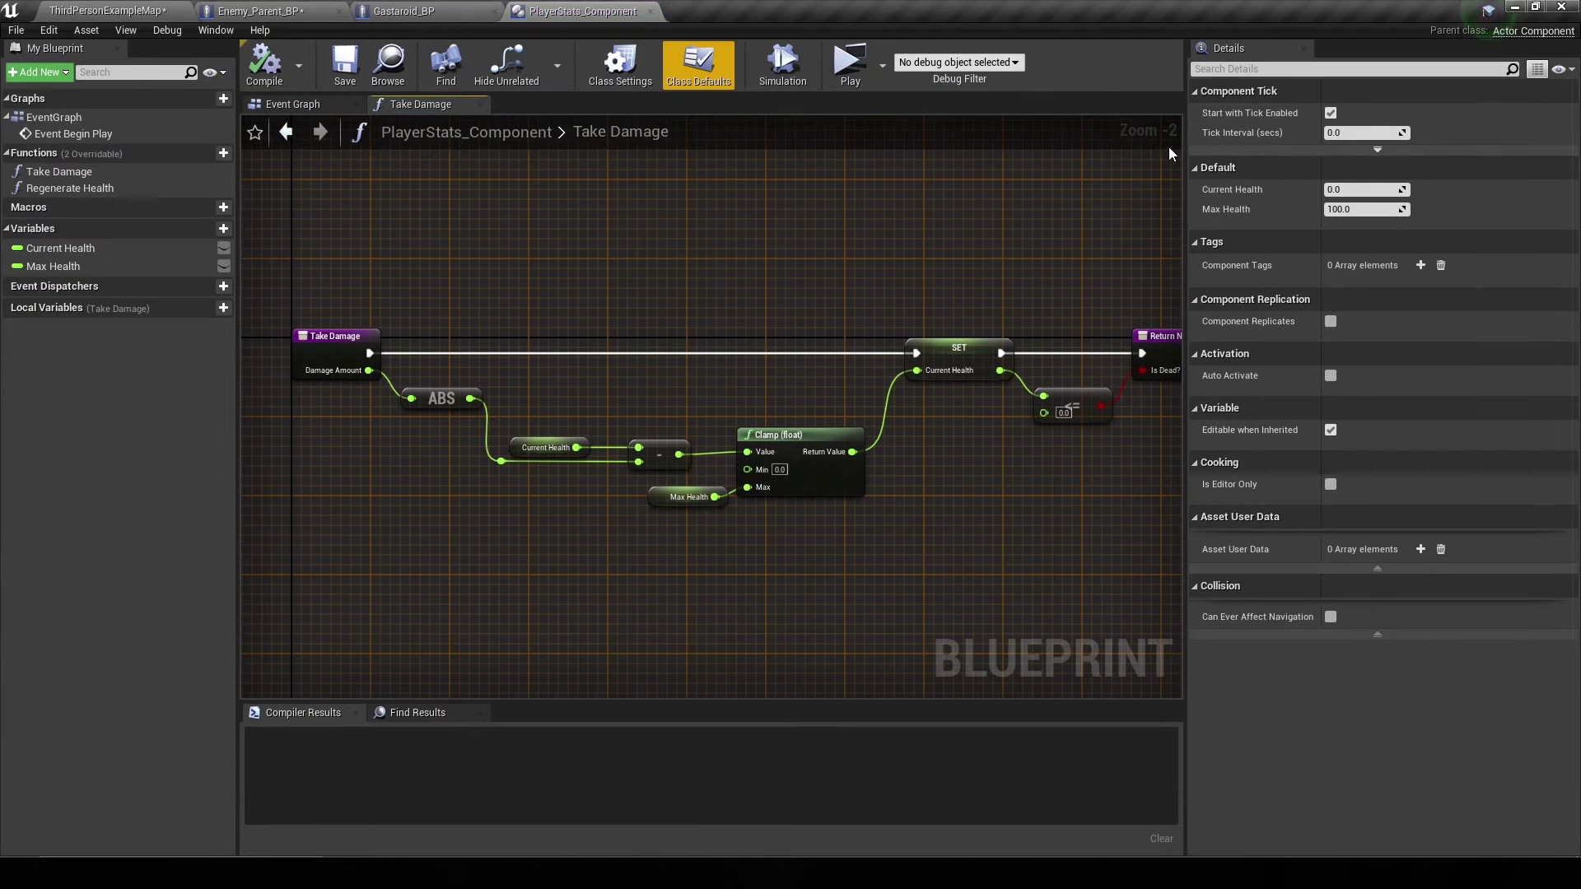
drag(1185, 142, 1288, 151)
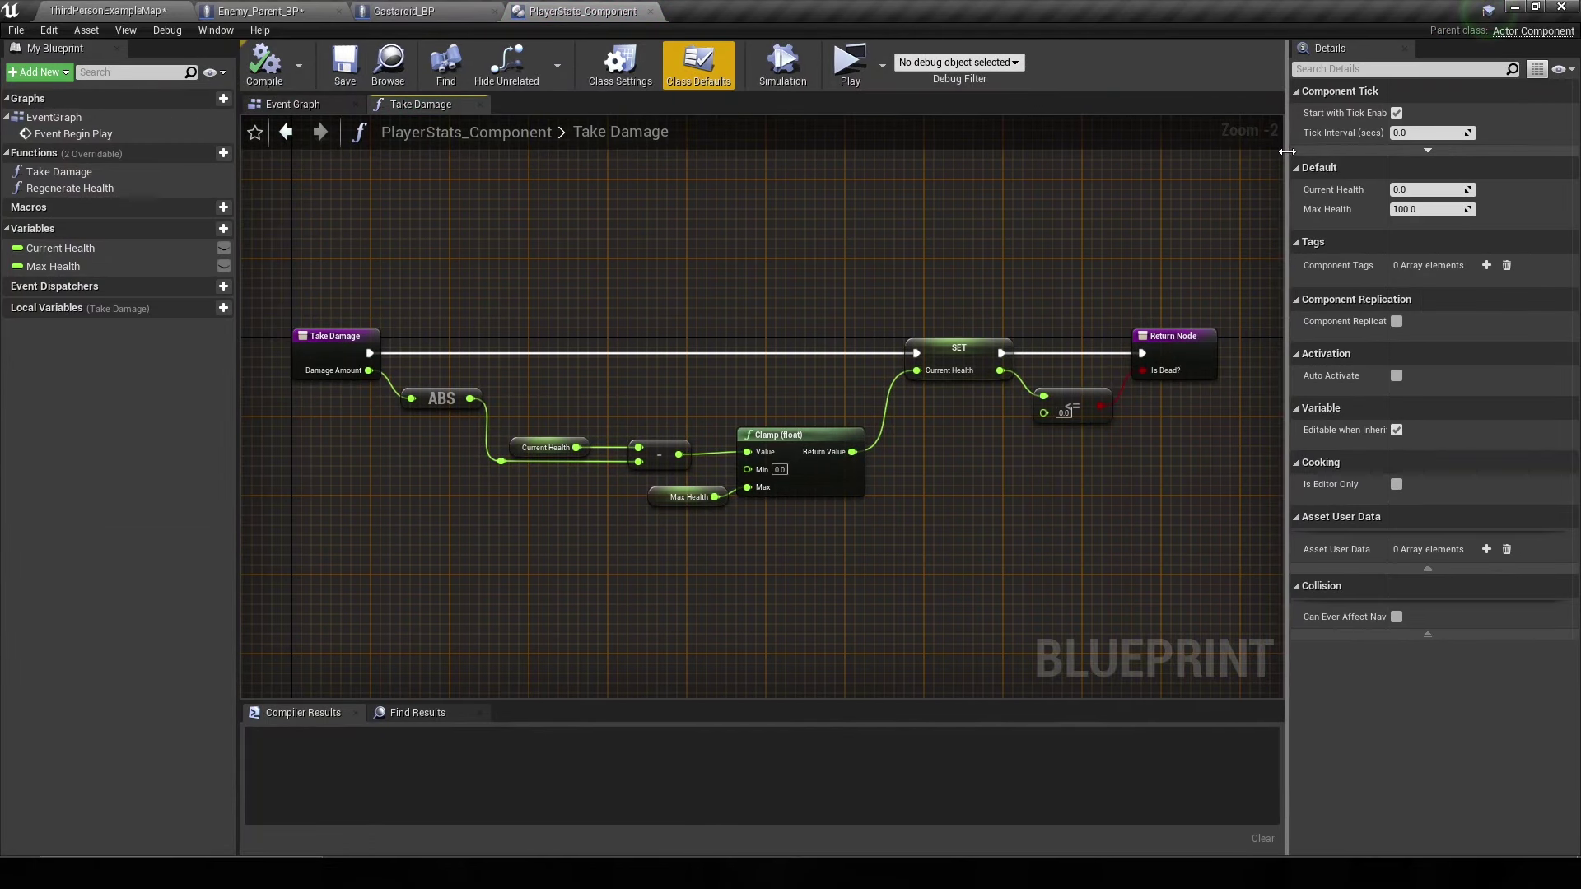
scroll(770, 481, up, 2)
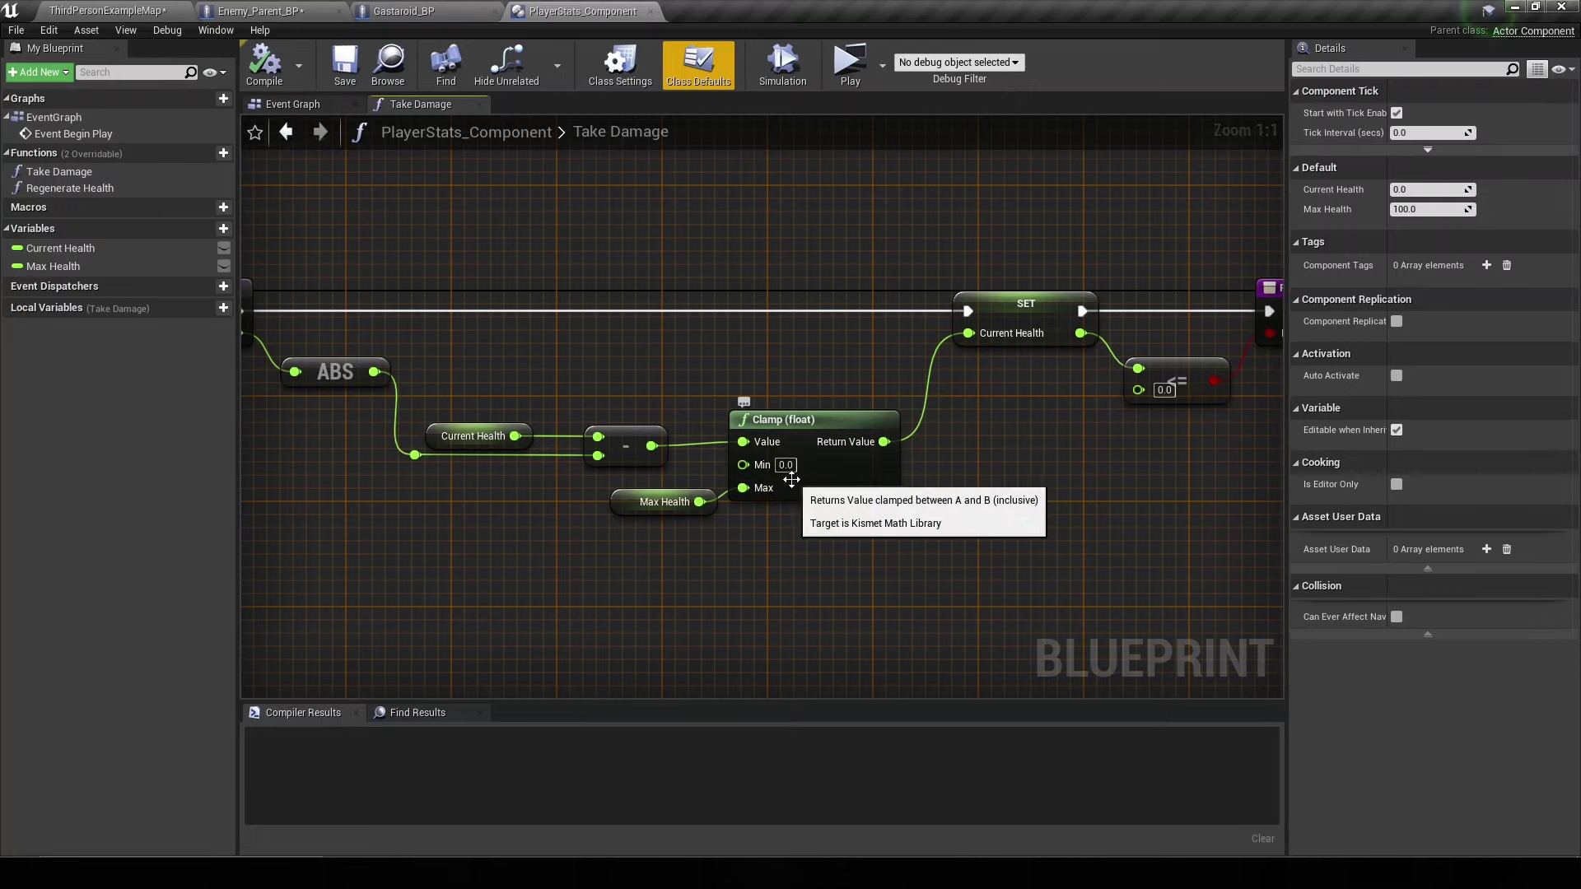
mouse_move(768, 499)
right_down()
mouse_move(1005, 462)
mouse_move(763, 478)
right_up()
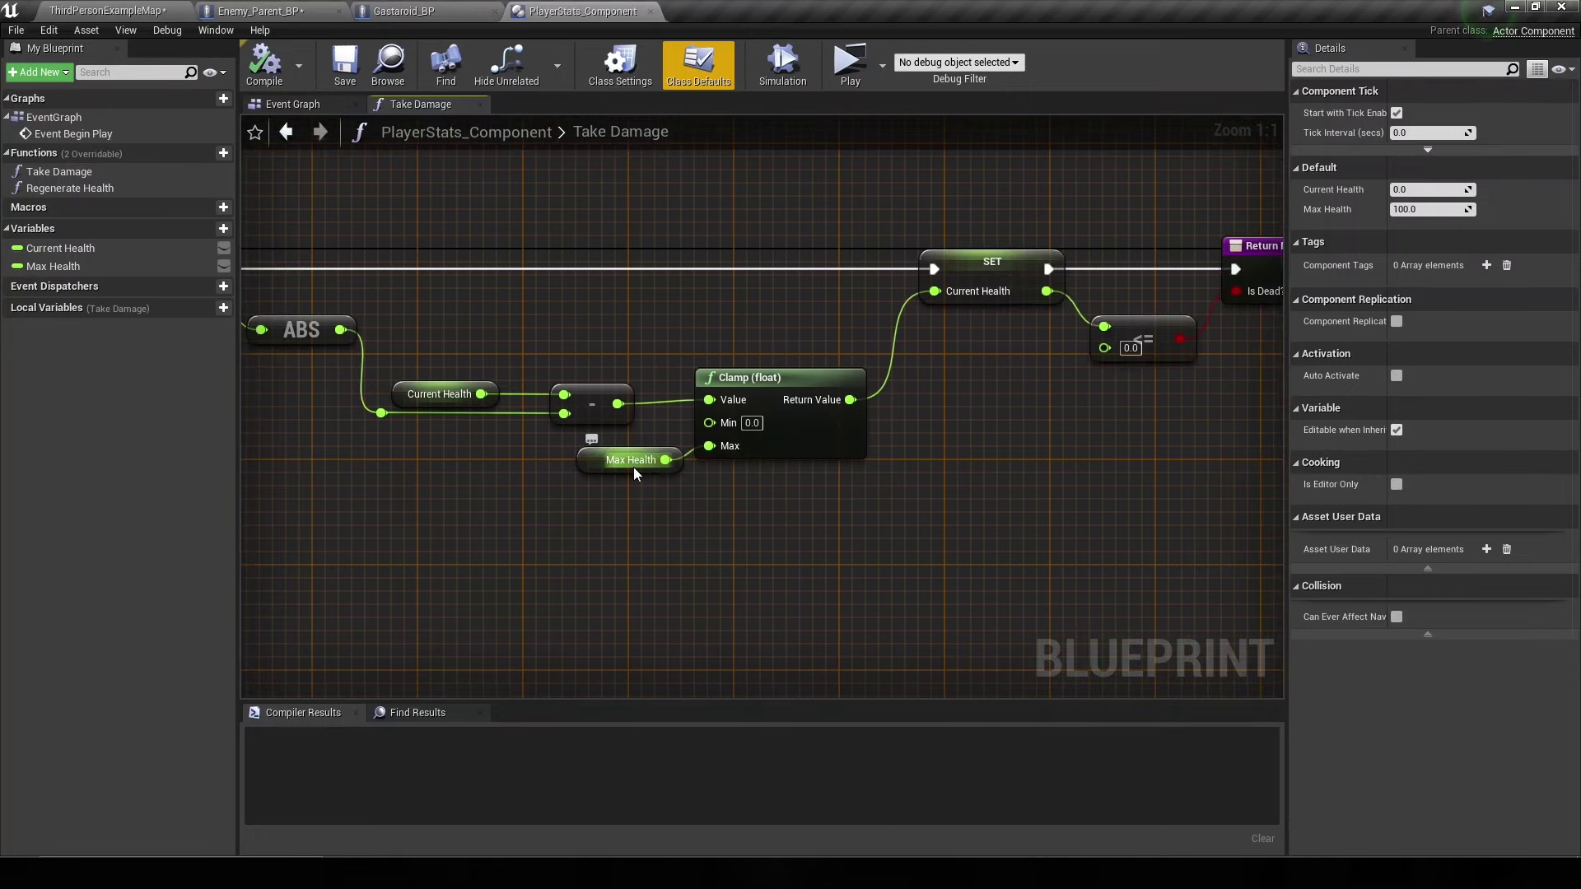
drag(674, 462, 715, 446)
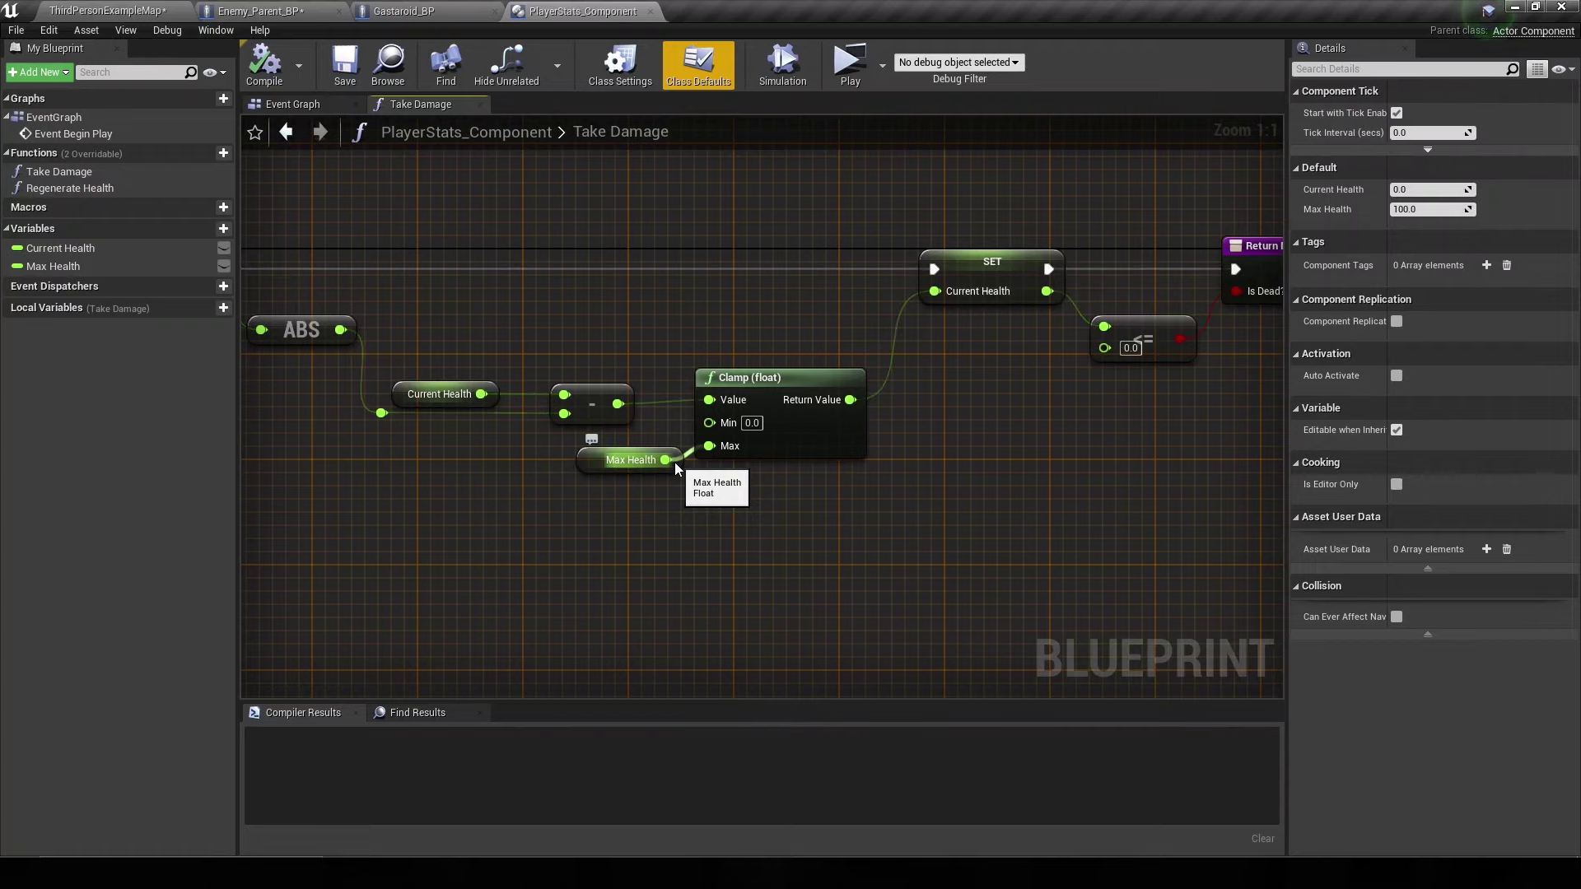
right_drag(715, 445, 855, 448)
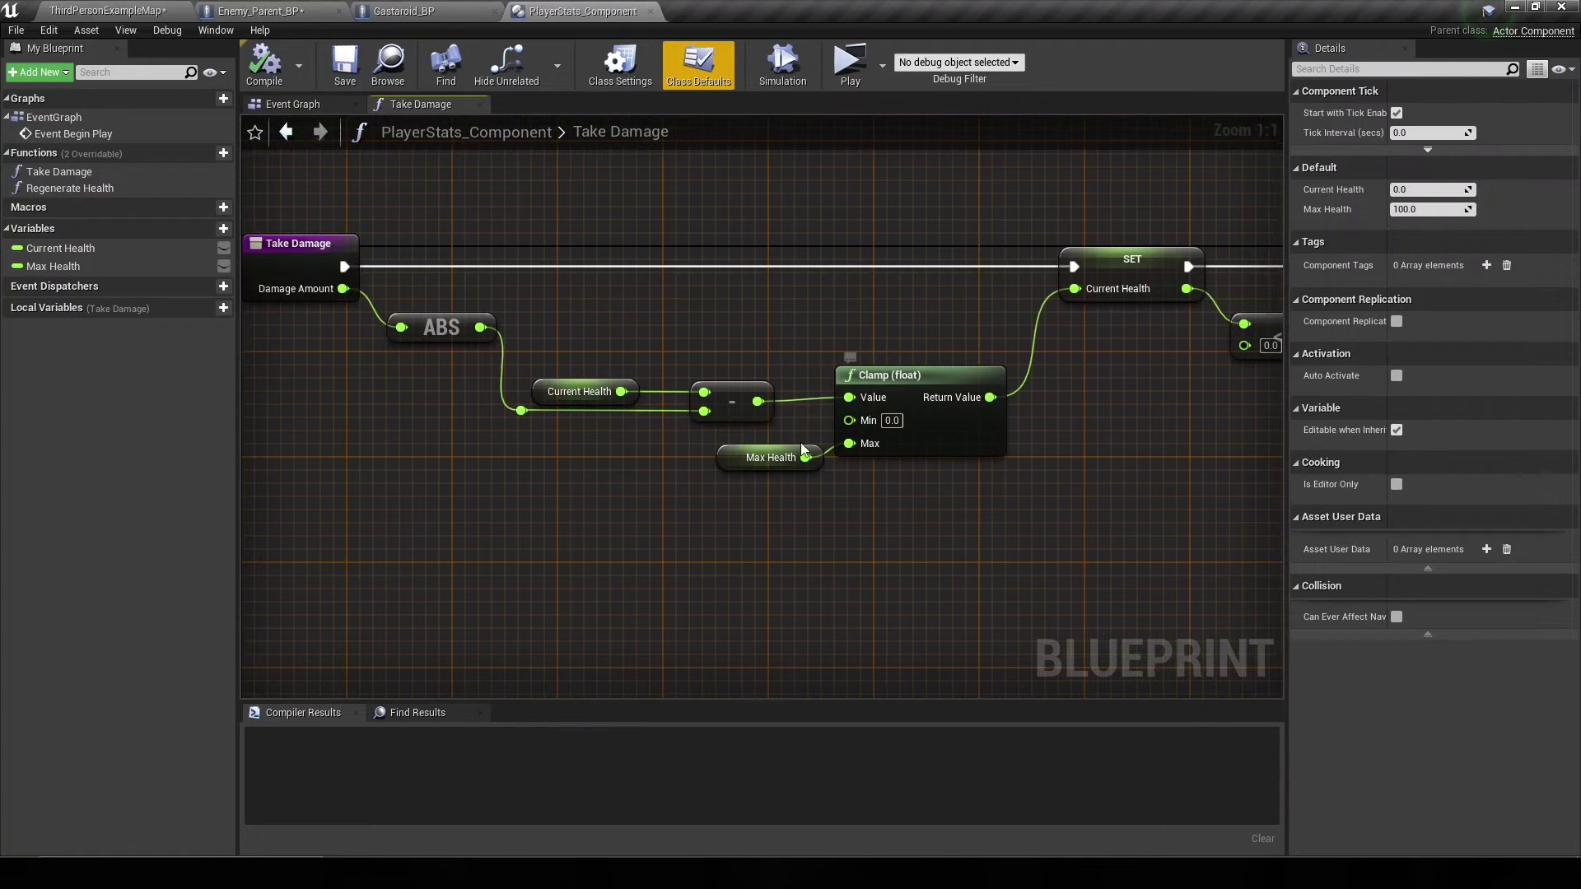
drag(766, 458, 752, 498)
- Promote the clamp's Min input to a variable named 'Clamp min'
drag(849, 420, 744, 460)
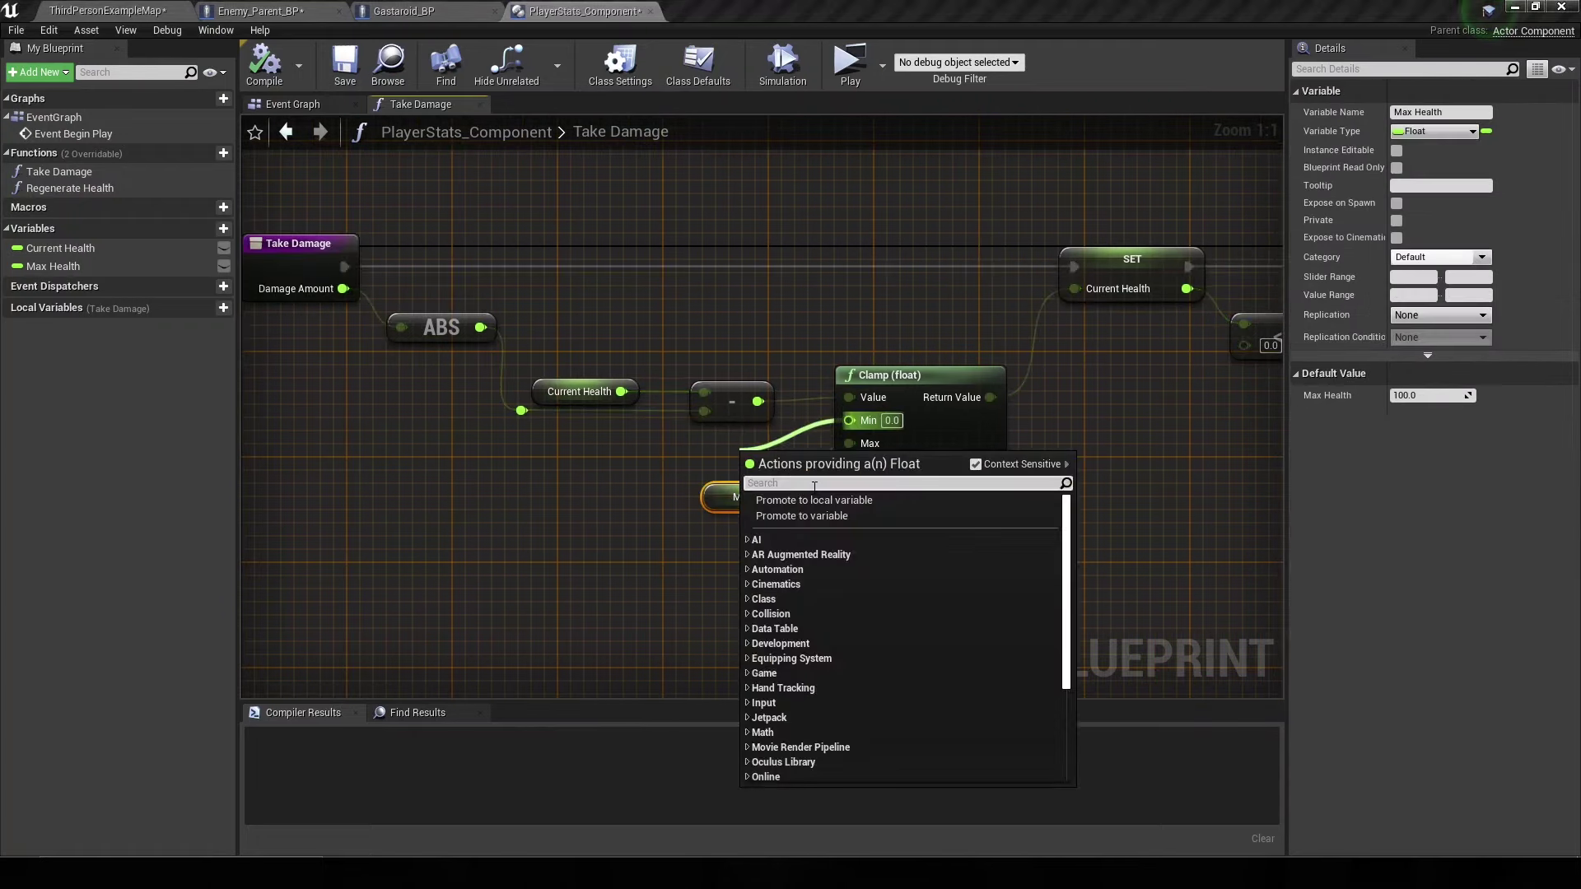
click(802, 517)
text(Clamp ming)
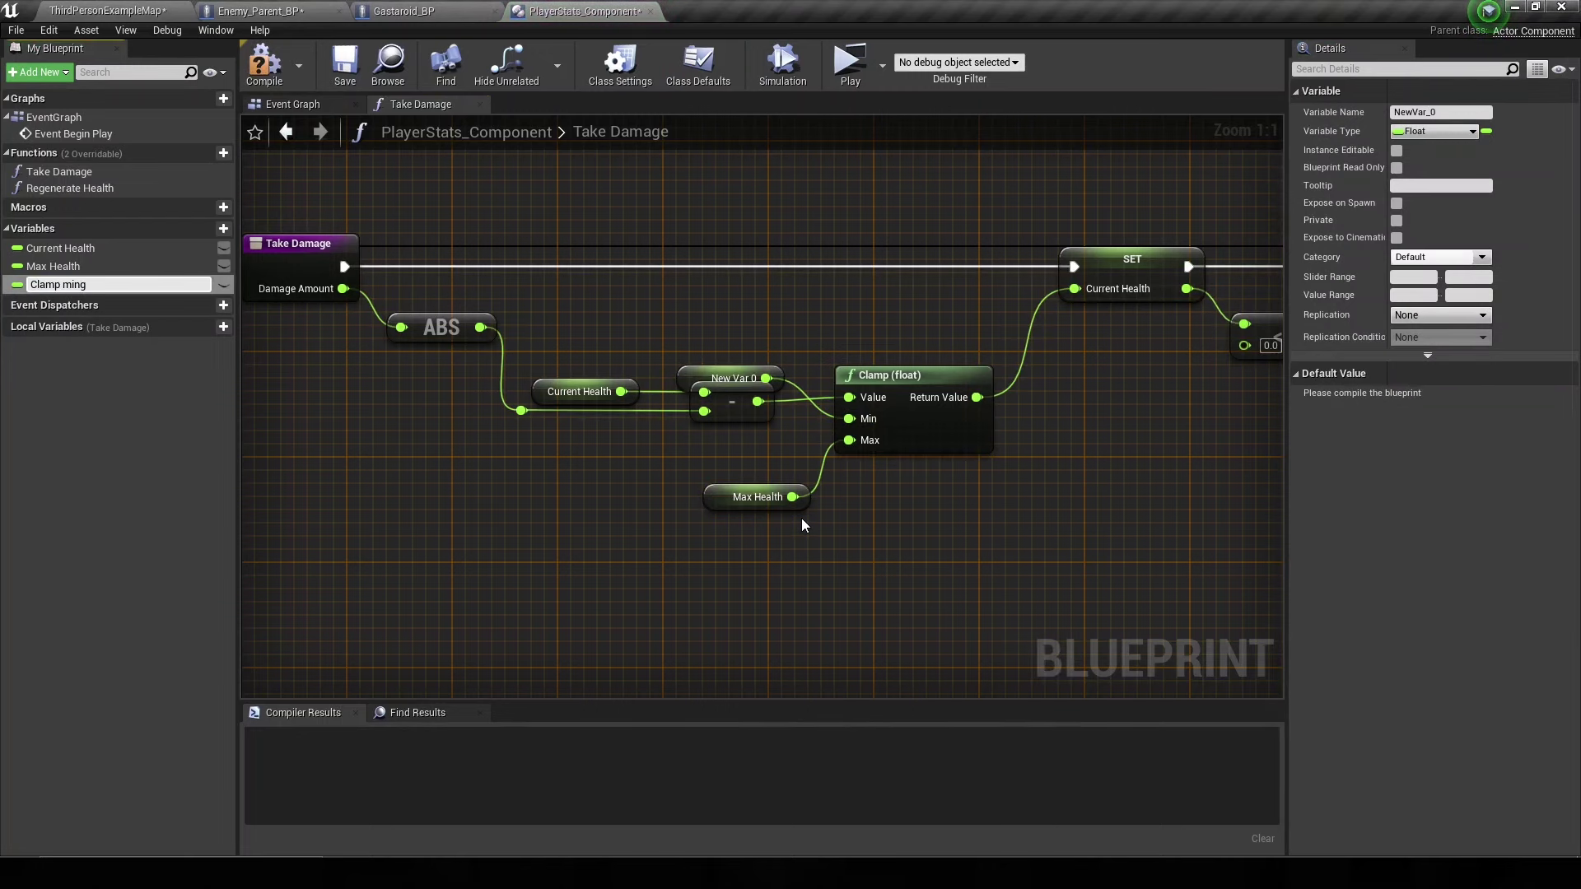
key(BackSpace)
key(Return)
drag(775, 378, 787, 449)
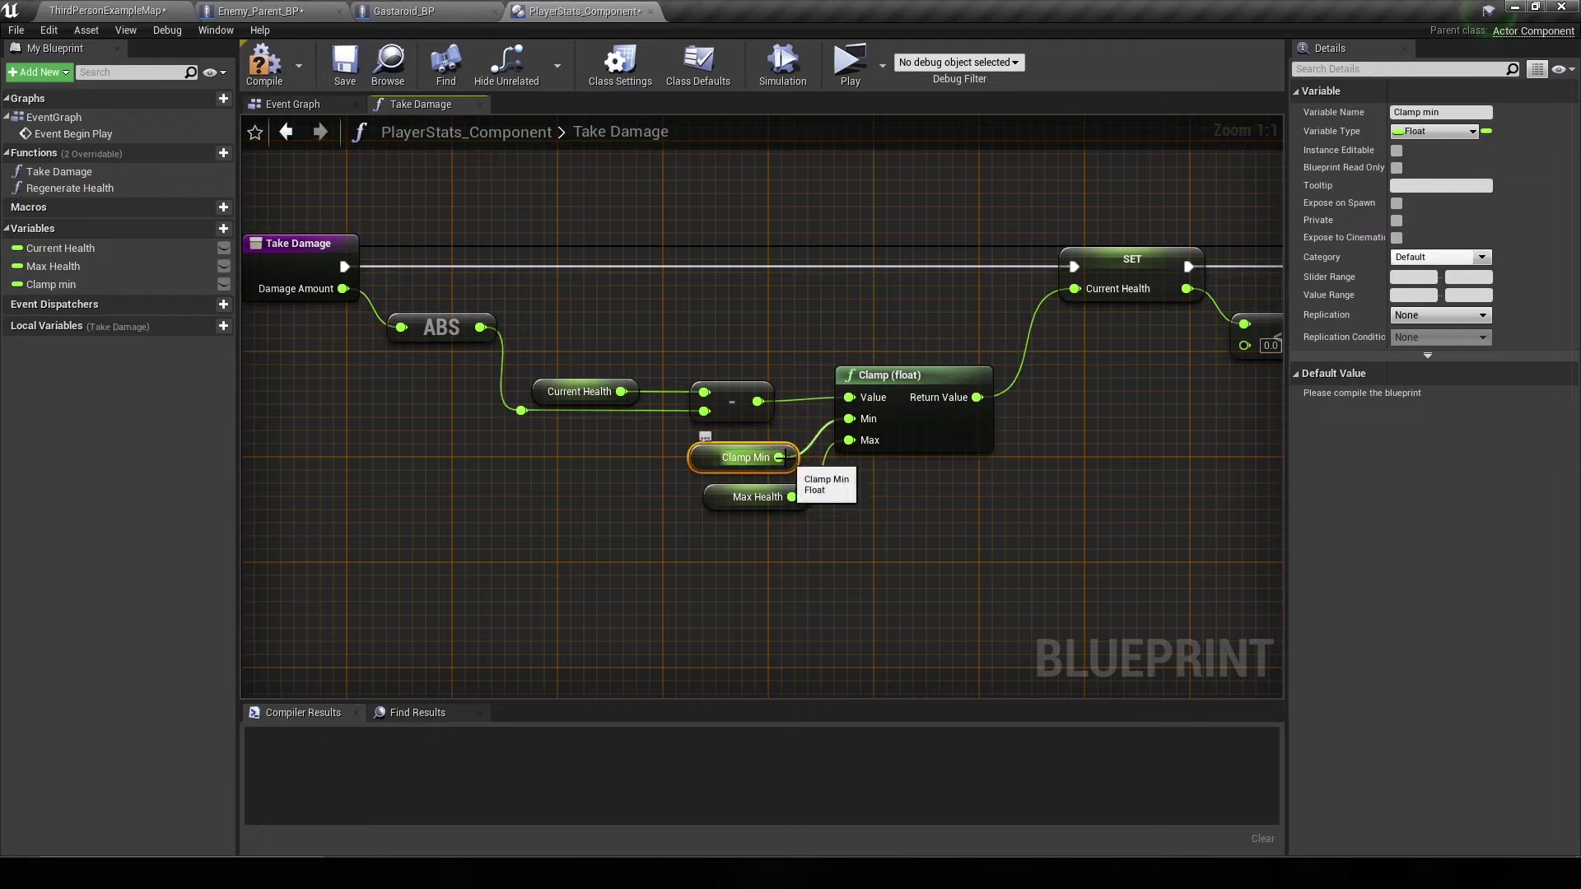
- Set Clamp min from a new 'Clamp min (for bosses)' function input, then compile
drag(82, 284, 343, 274)
mouse_move(582, 259)
mouse_down()
mouse_move(610, 258)
mouse_move(337, 284)
mouse_up()
click(276, 298)
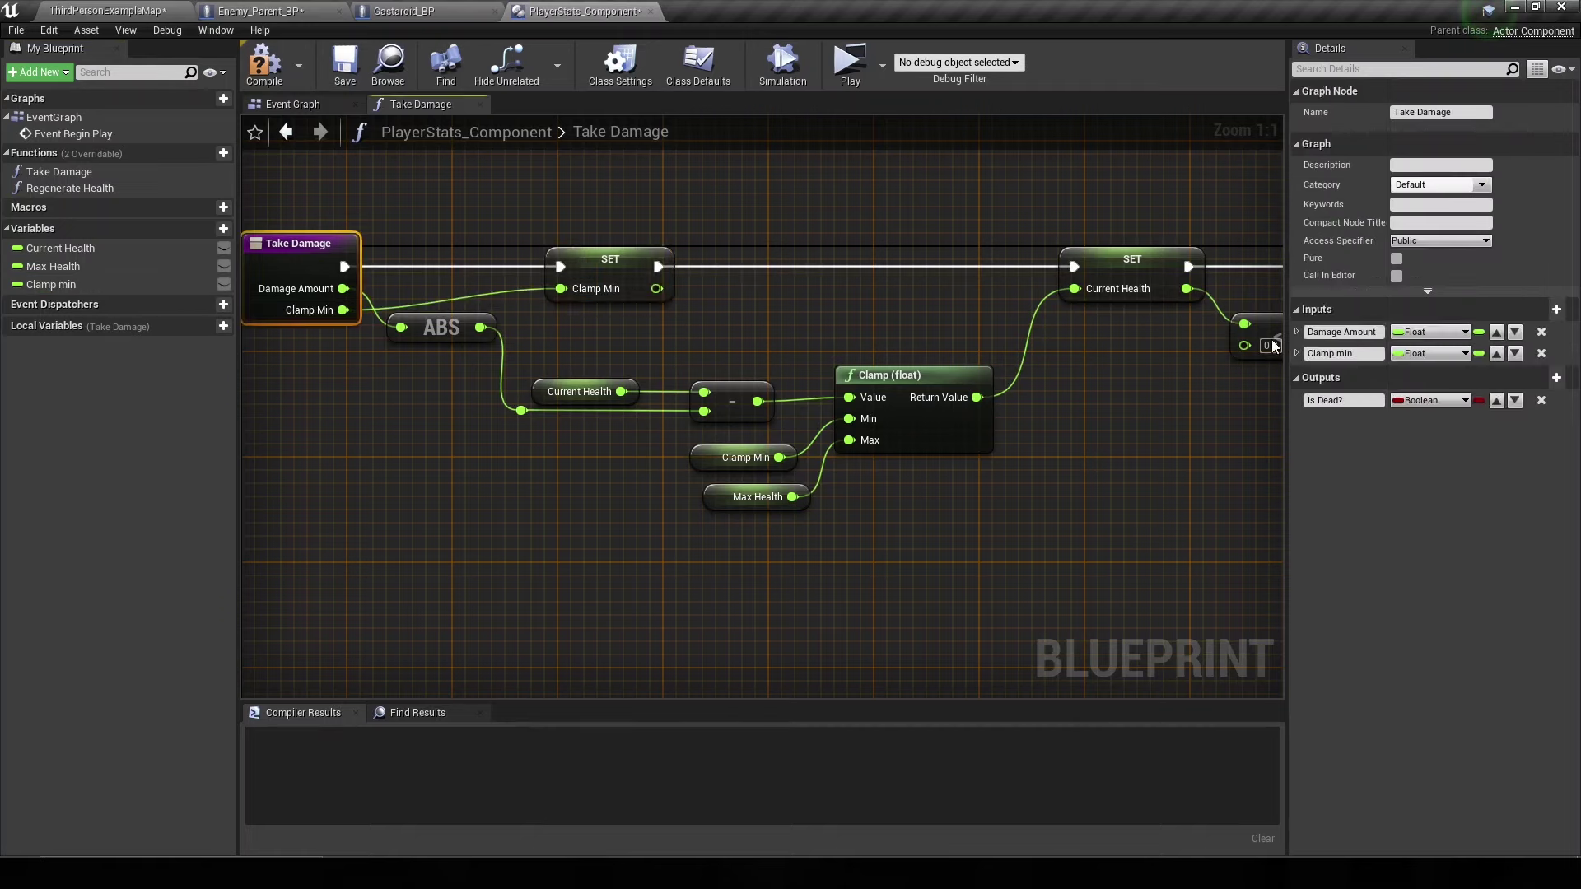
key(End)
text((for boss)
text(es))
key(Return)
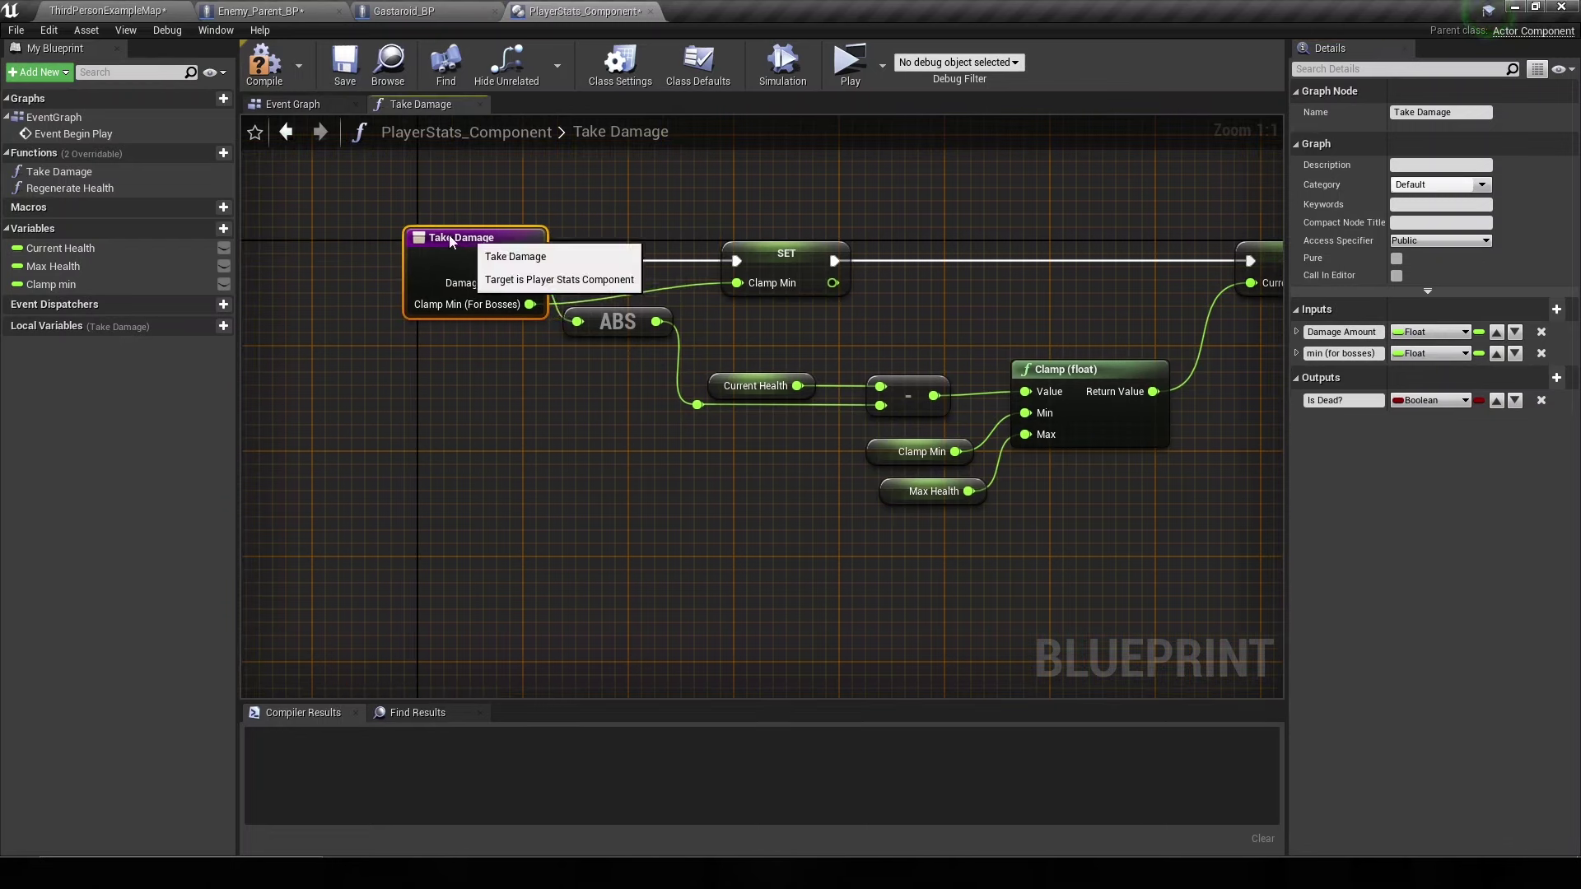
click(267, 72)
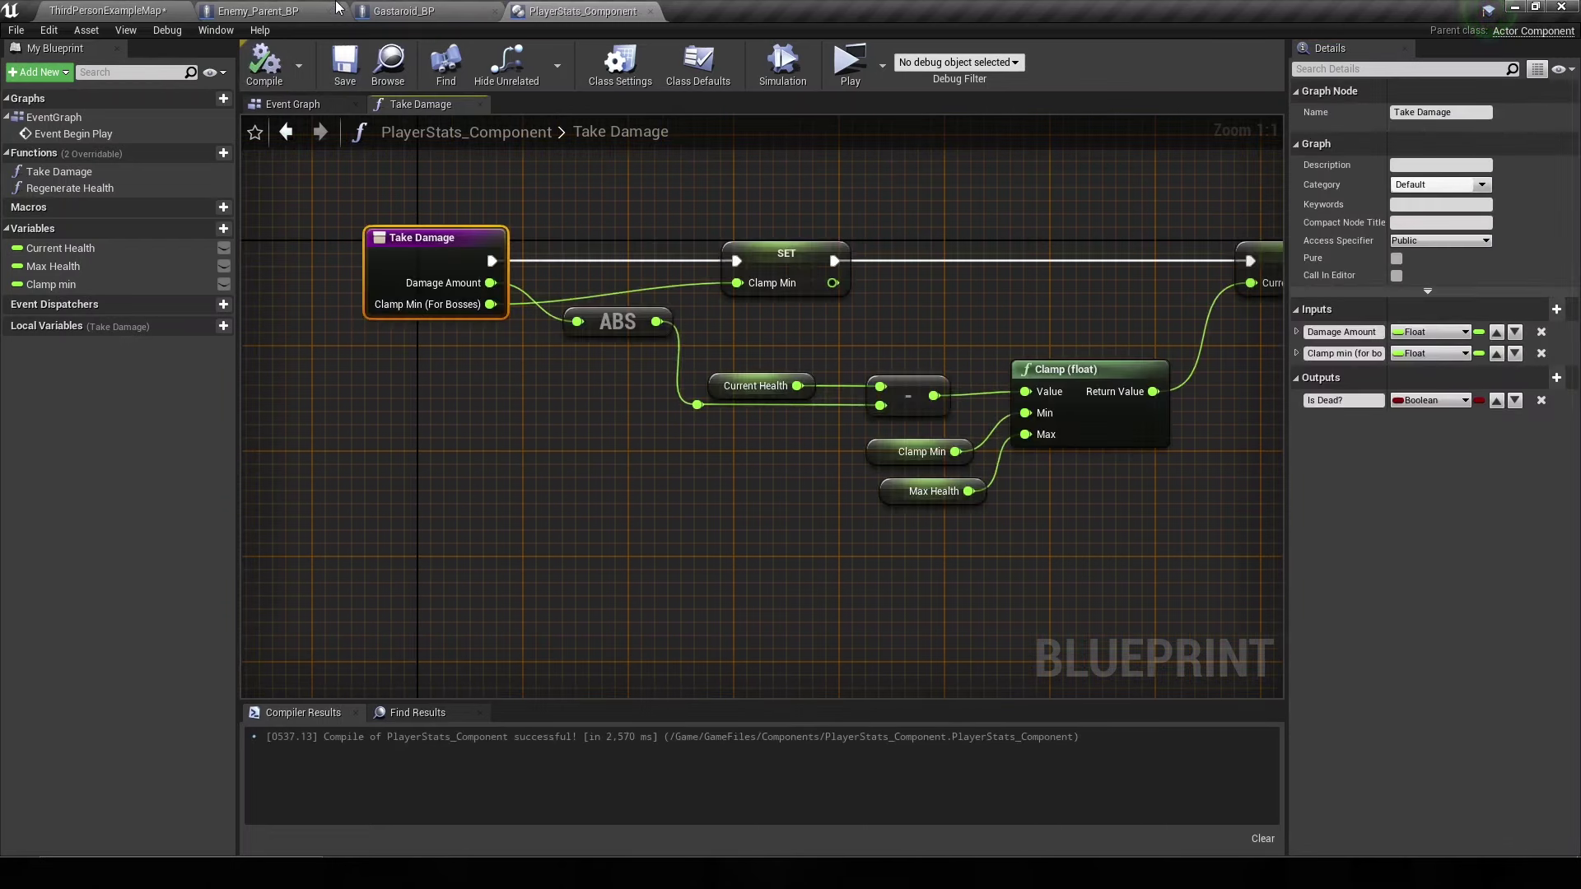
- Open Enemy_Parent_BP's graph, then play-test the level by firing at the creature
click(408, 11)
click(257, 11)
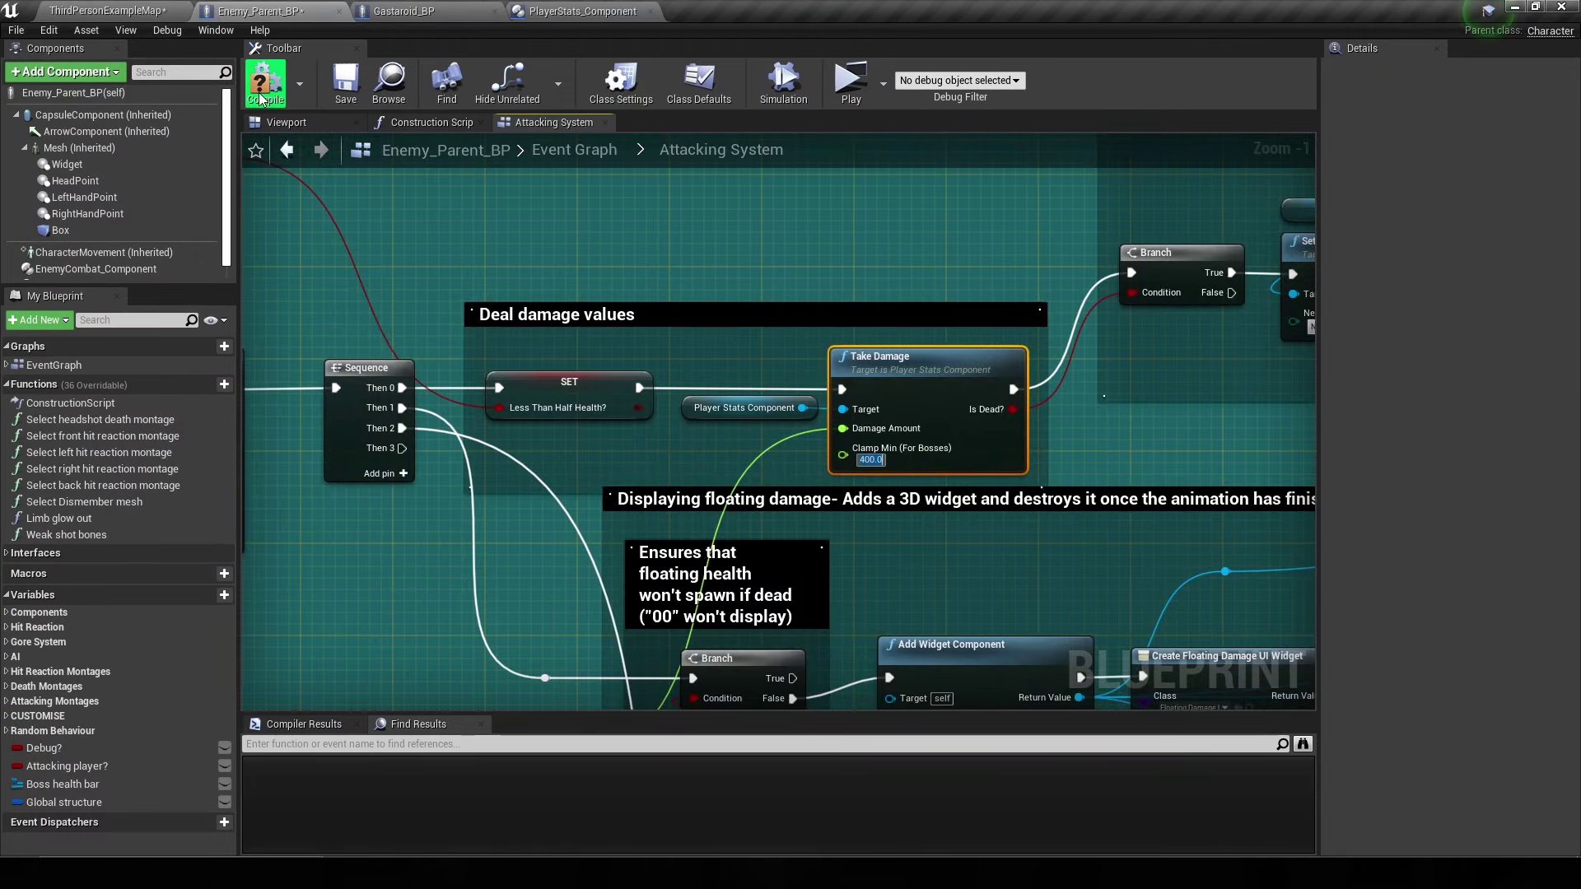
click(156, 10)
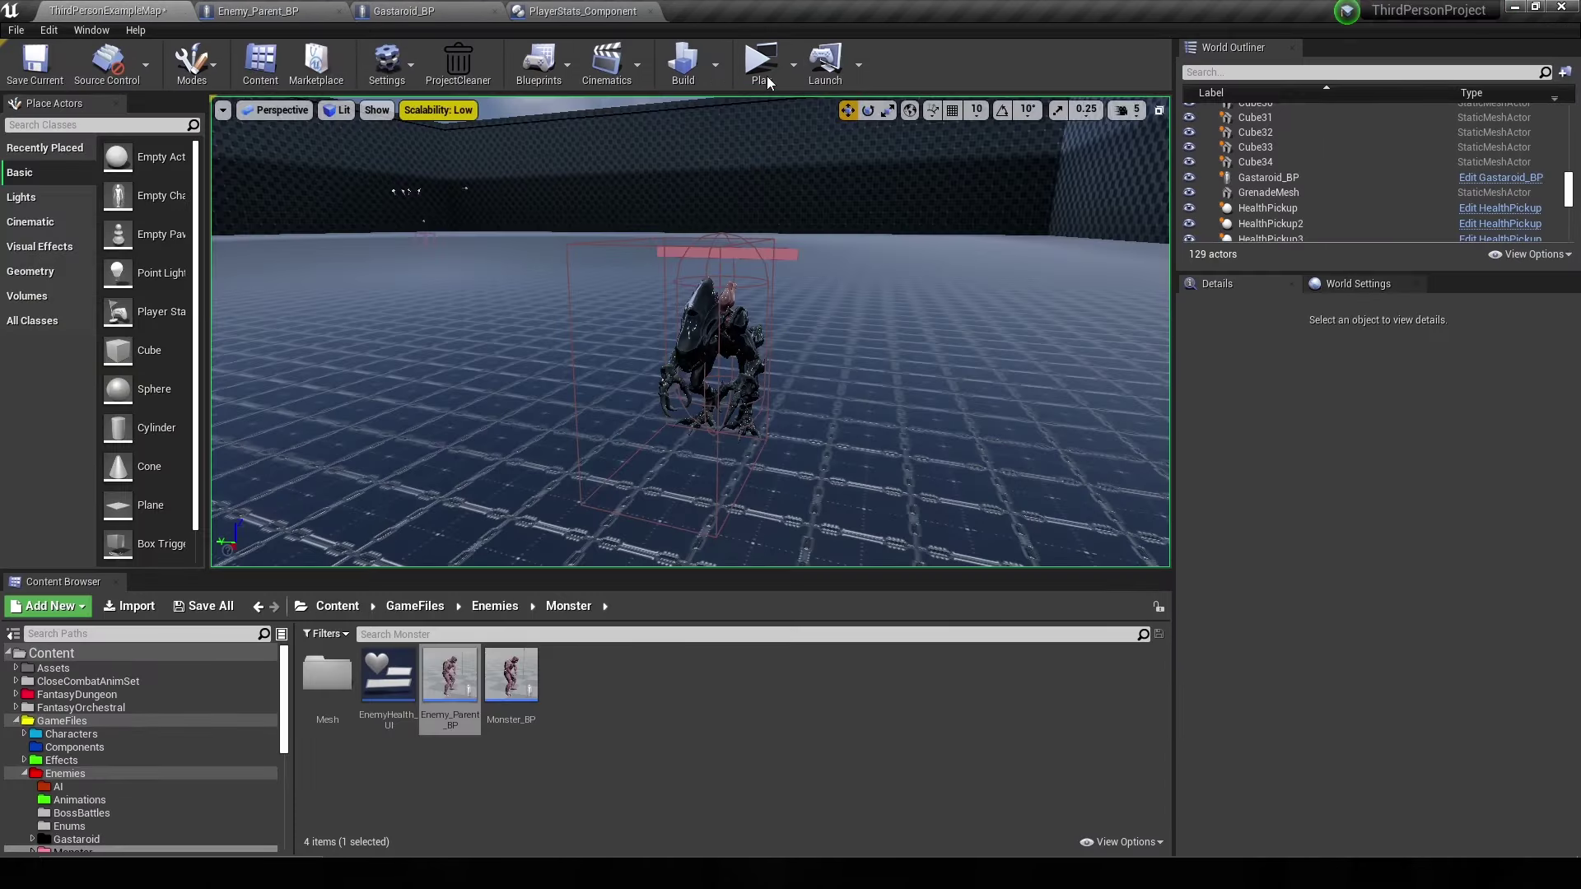
click(767, 76)
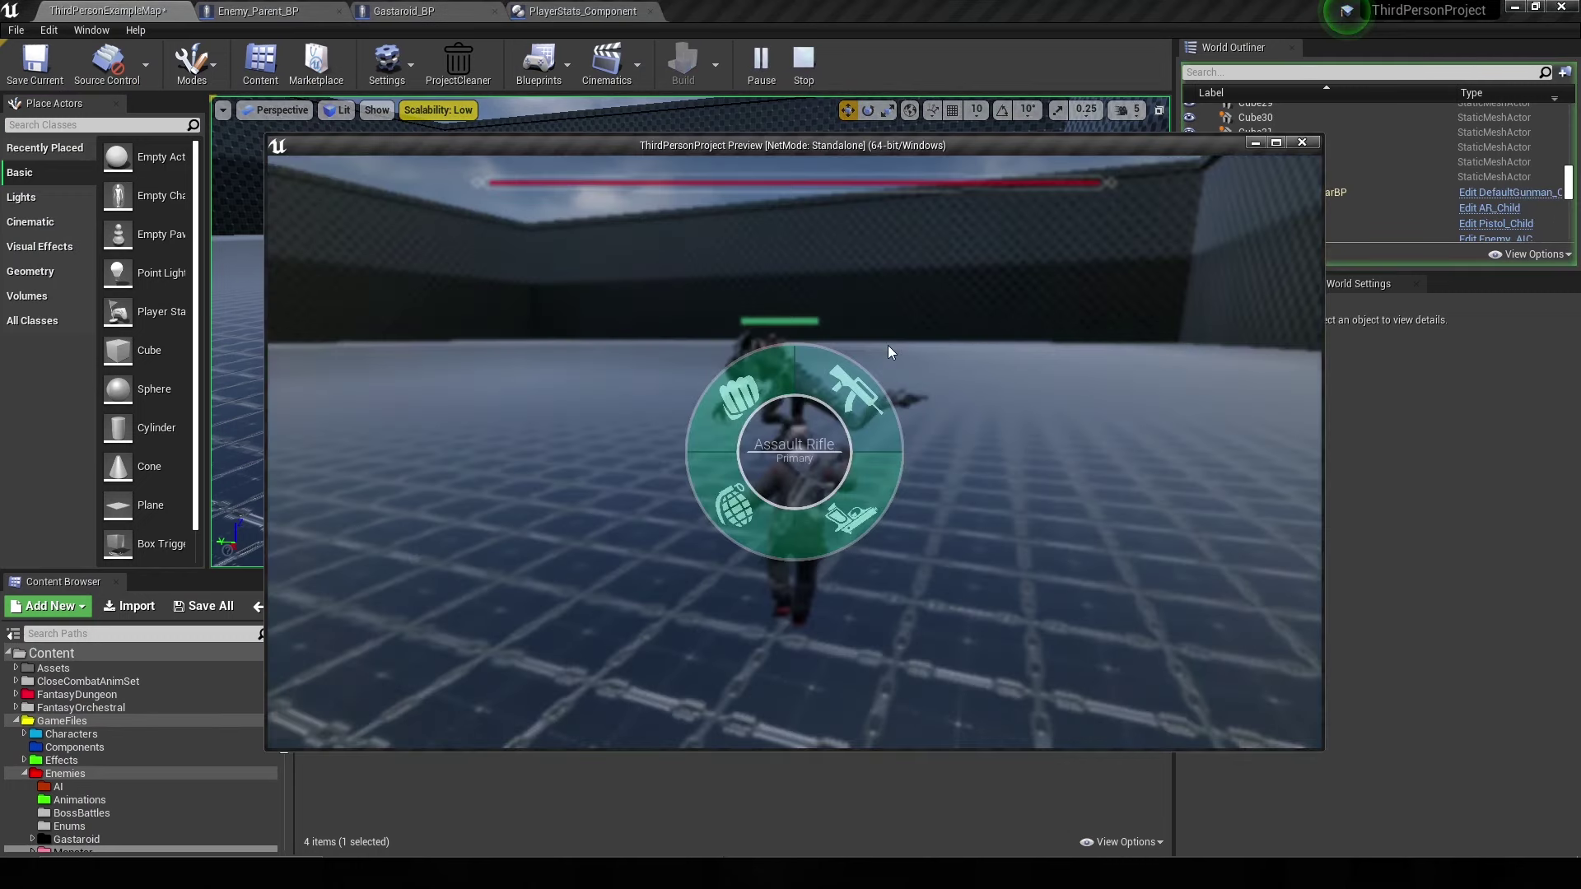
click(890, 352)
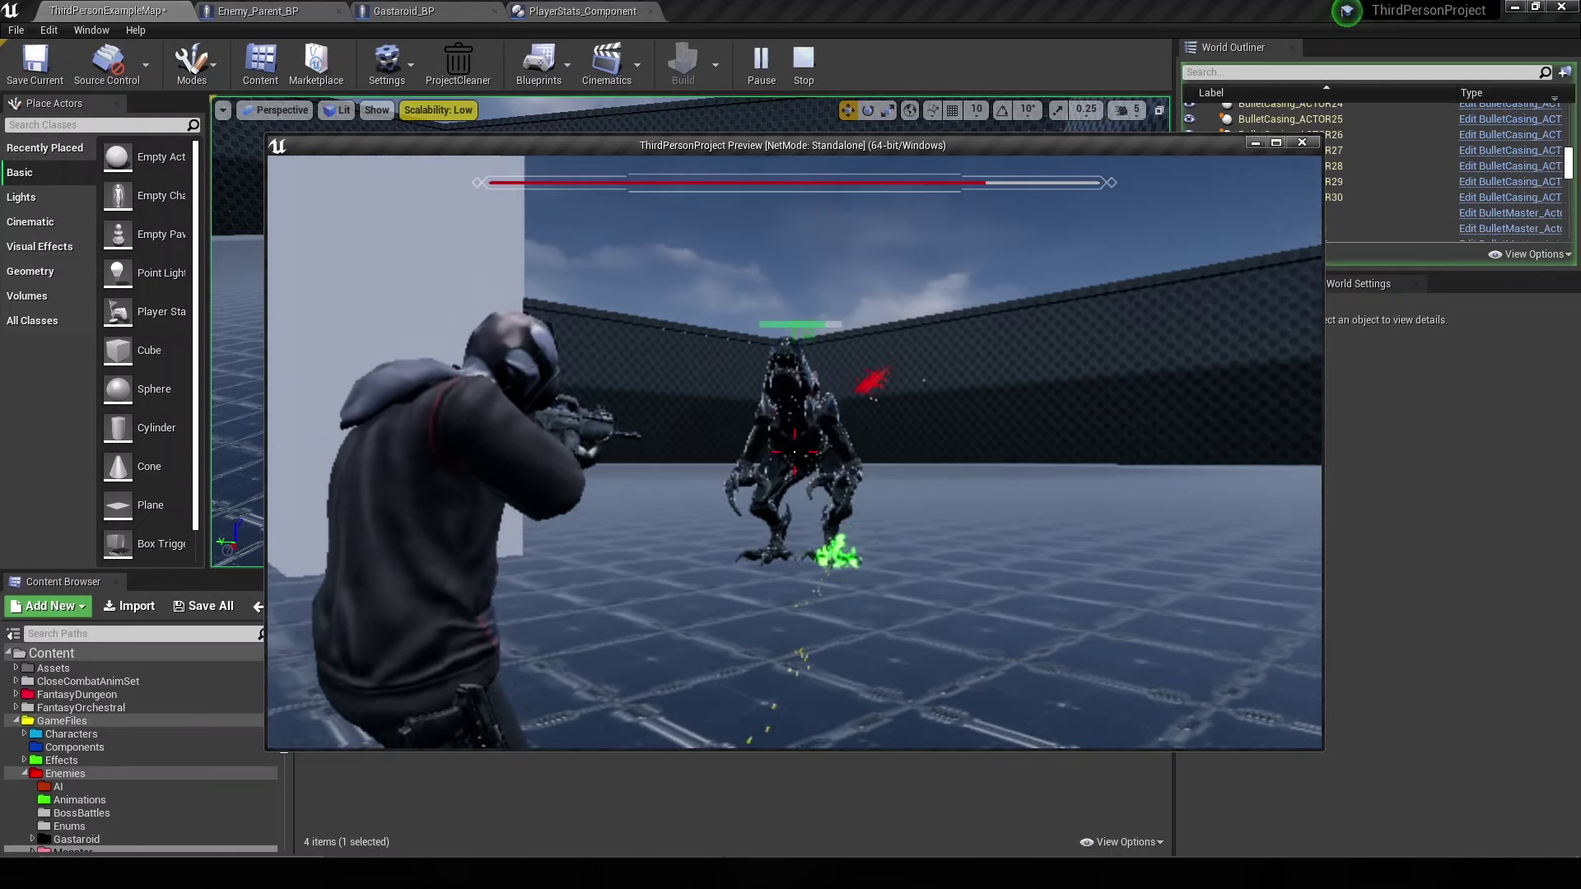
key(Escape)
- Return to Enemy_Parent_BP's Attacking System graph and locate the Deal damage values section
click(329, 12)
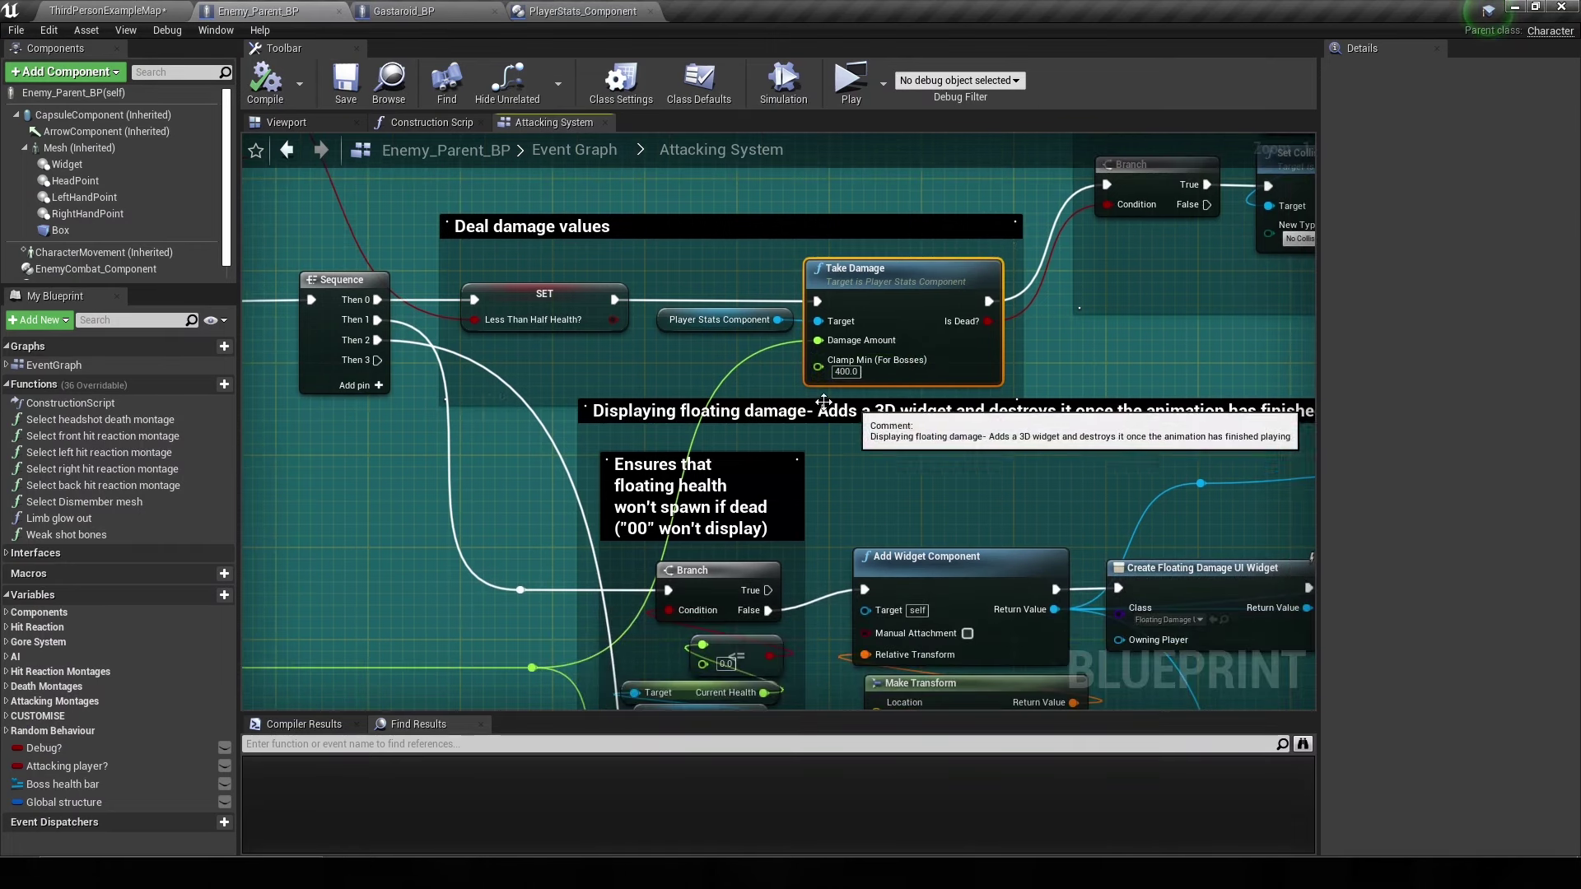
scroll(841, 375, up, 1)
right_drag(840, 375, 1236, 234)
scroll(847, 372, down, 5)
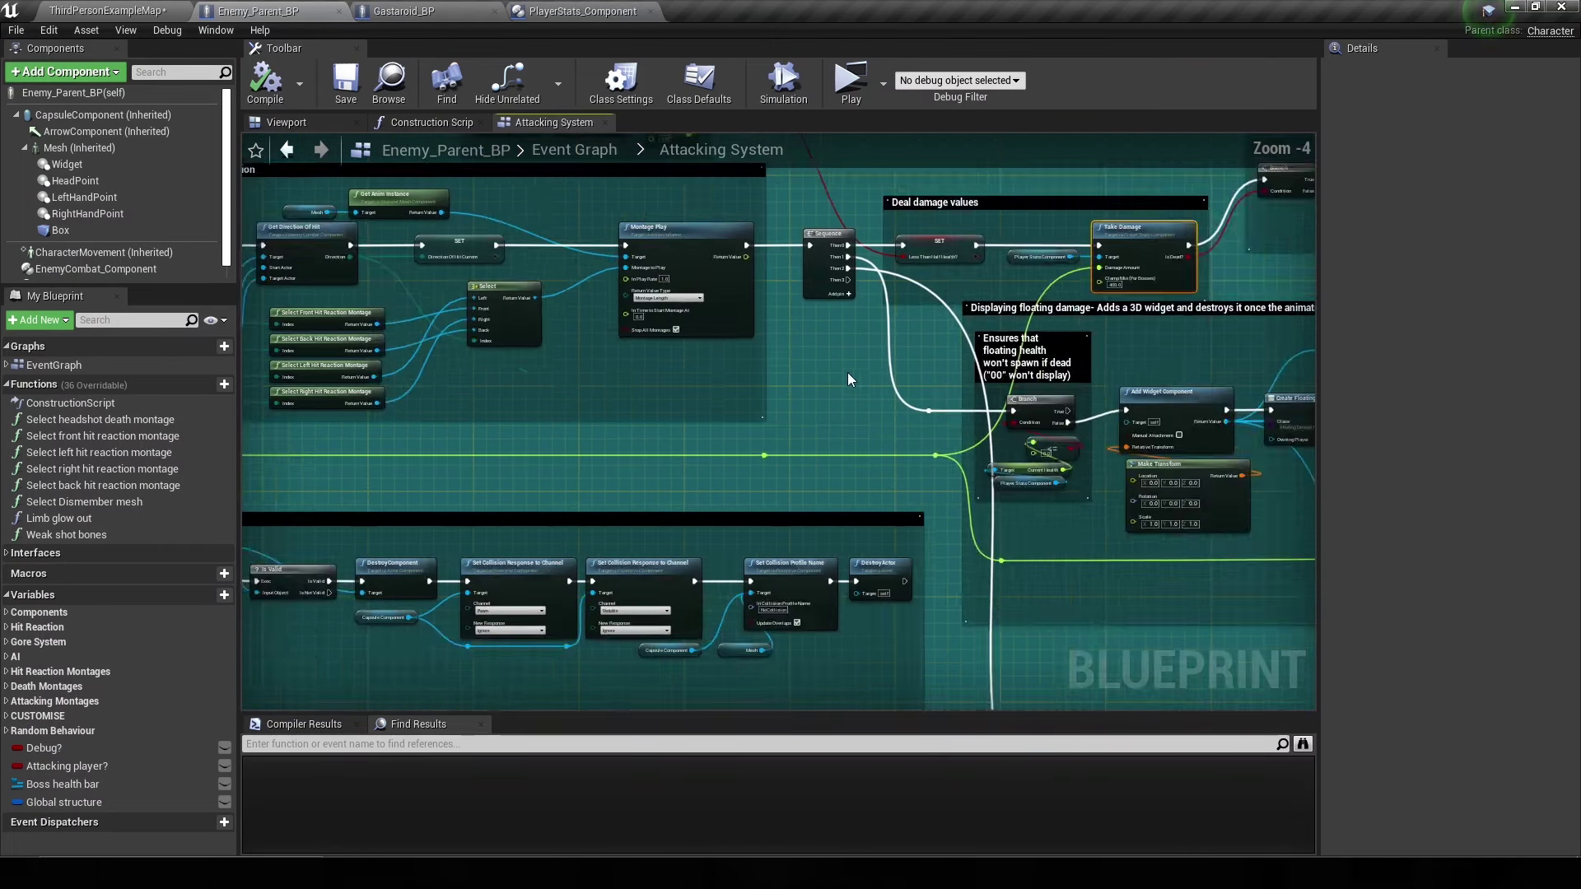
right_drag(848, 372, 1153, 576)
mouse_move(903, 659)
right_down()
mouse_move(902, 339)
mouse_move(700, 338)
right_up()
scroll(903, 339, up, 2)
- Collapse Player Stats Component and Take Damage into a node named 'Enemy take damage'
drag(700, 342, 871, 407)
right_click(843, 348)
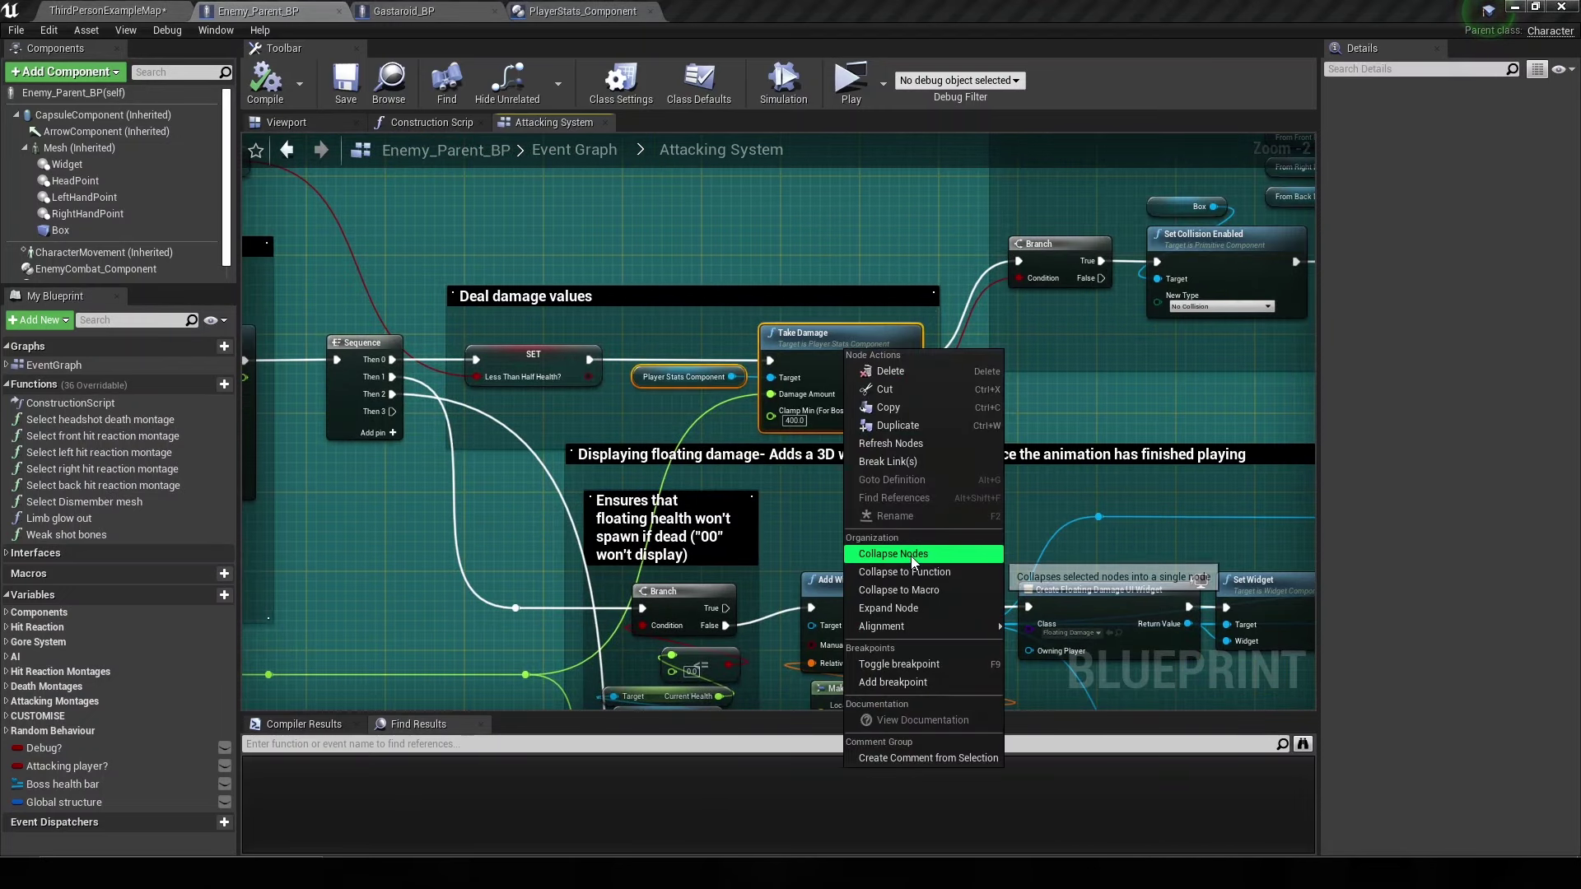
key(Escape)
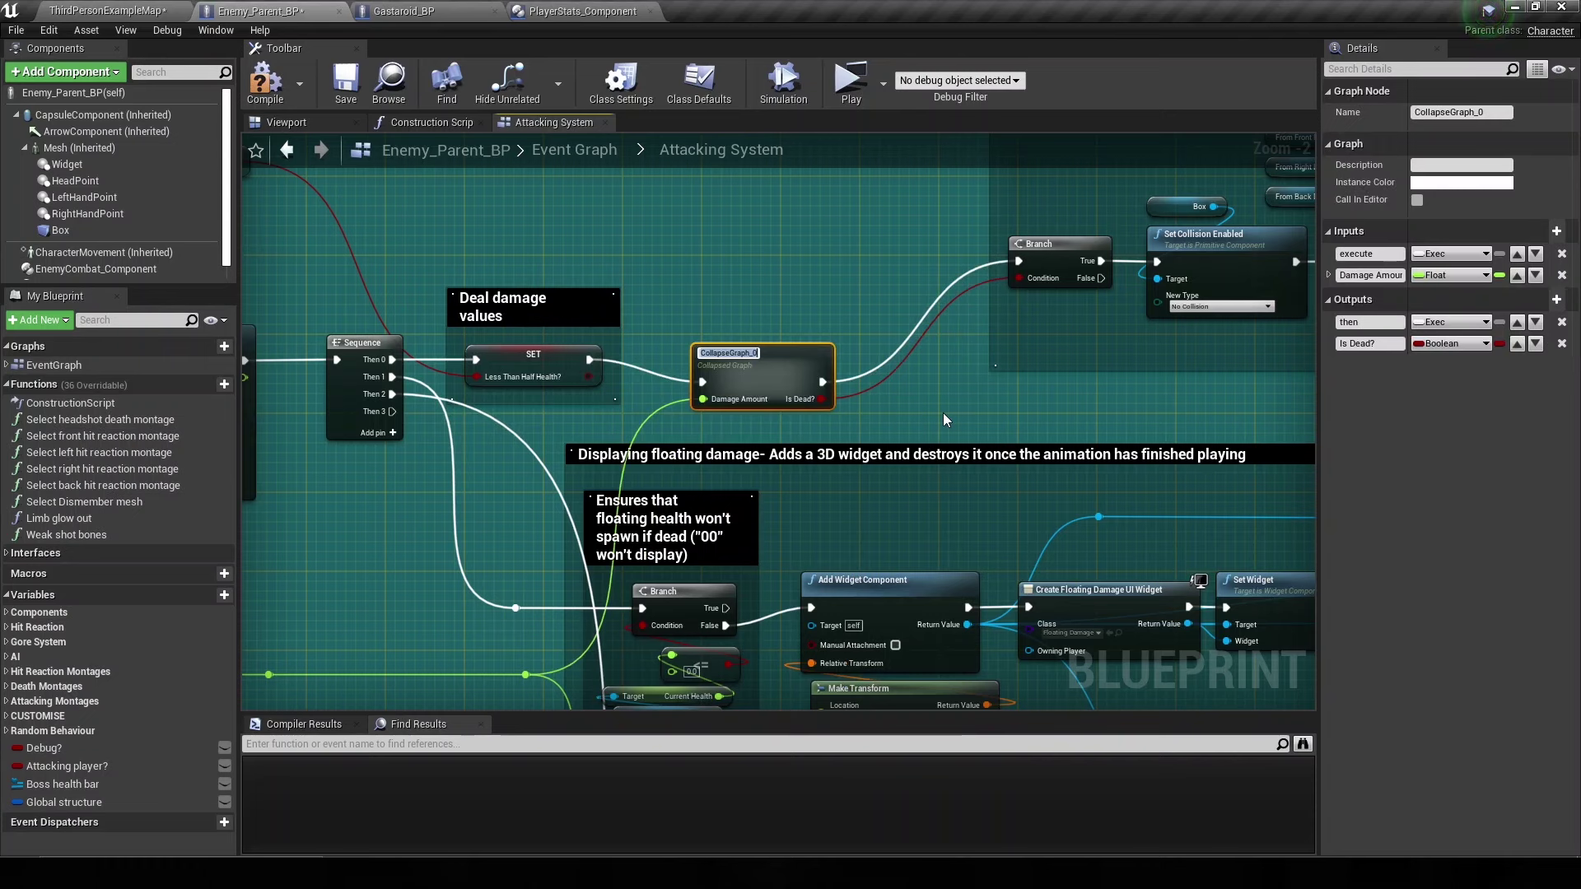
text(Enemy take d)
text(amage)
key(Return)
drag(719, 364, 718, 344)
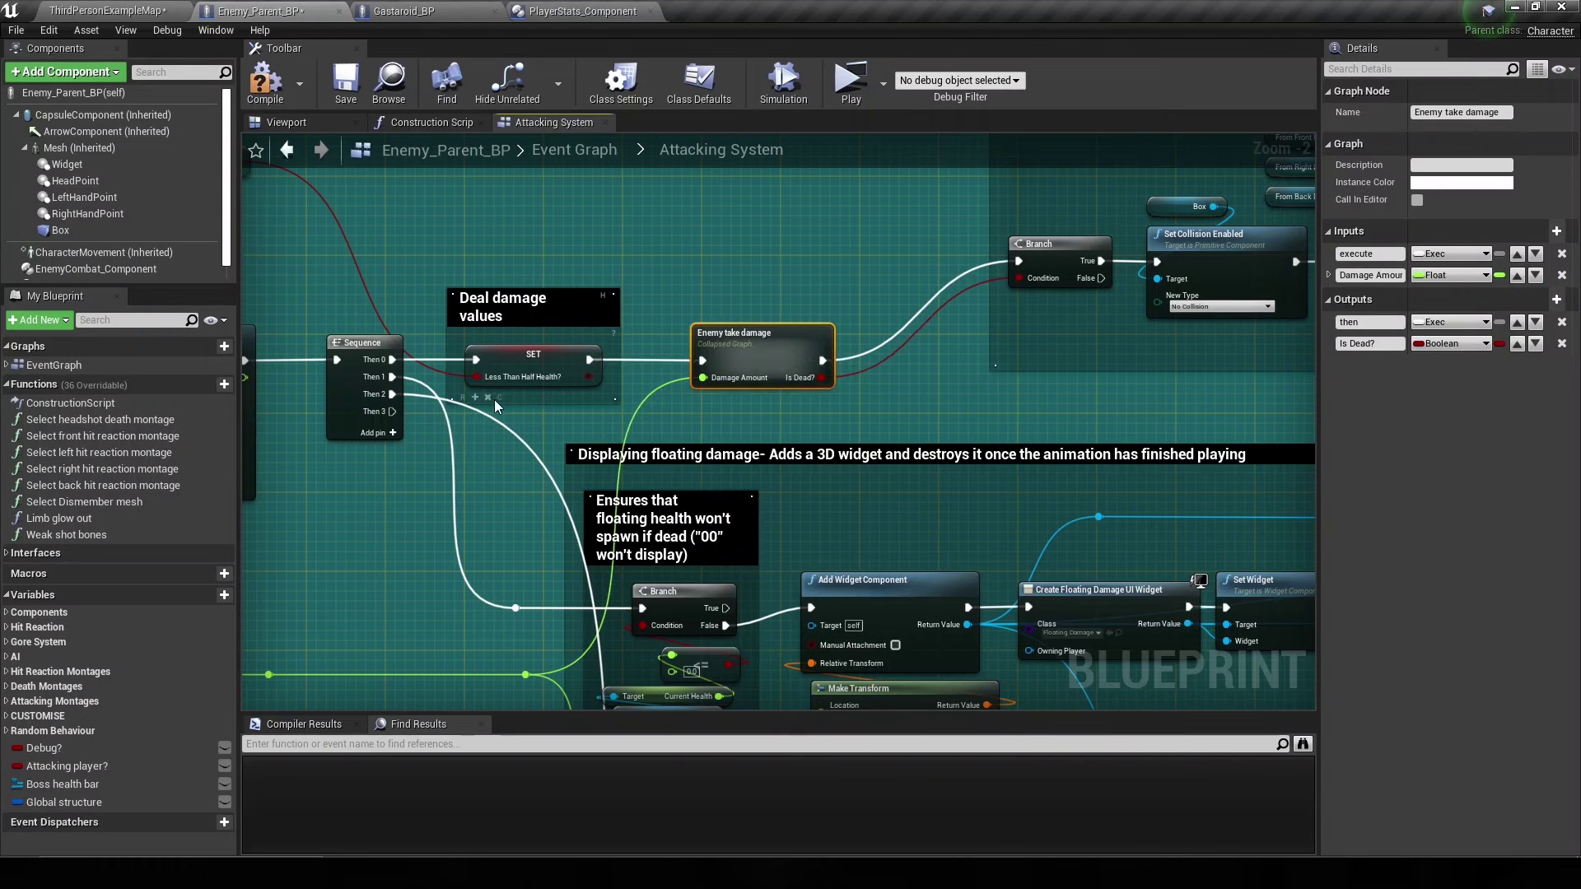
click(476, 399)
- Tidy the nodes inside the Enemy take damage graph, then compile and save Enemy_Parent_BP
double_click(764, 359)
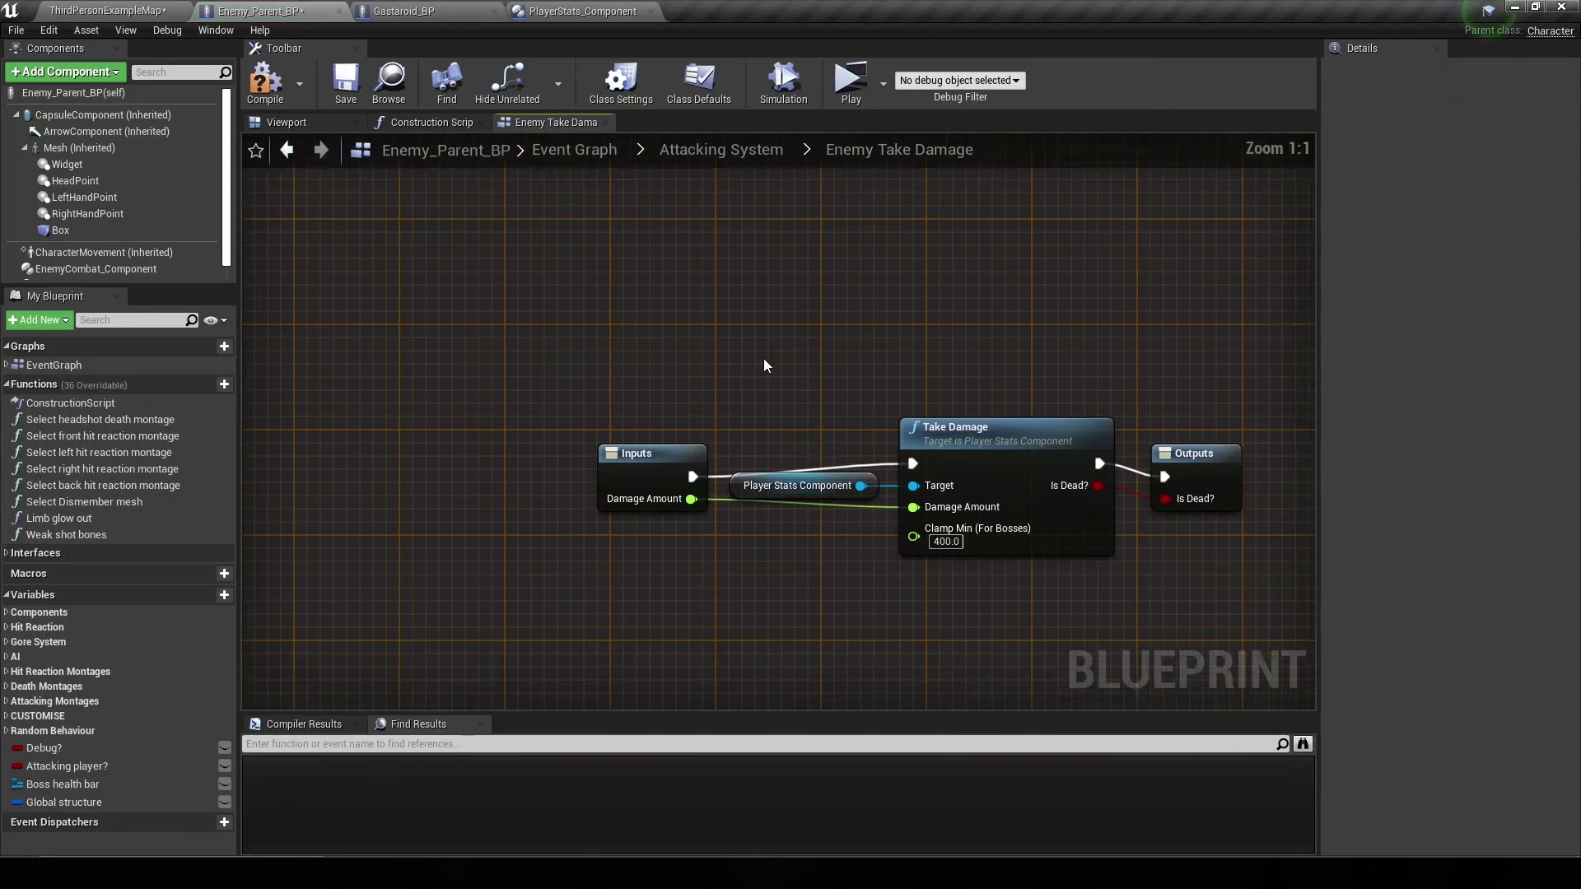
drag(560, 431, 466, 418)
mouse_move(642, 468)
mouse_down()
mouse_move(595, 509)
mouse_move(429, 501)
mouse_up()
click(851, 519)
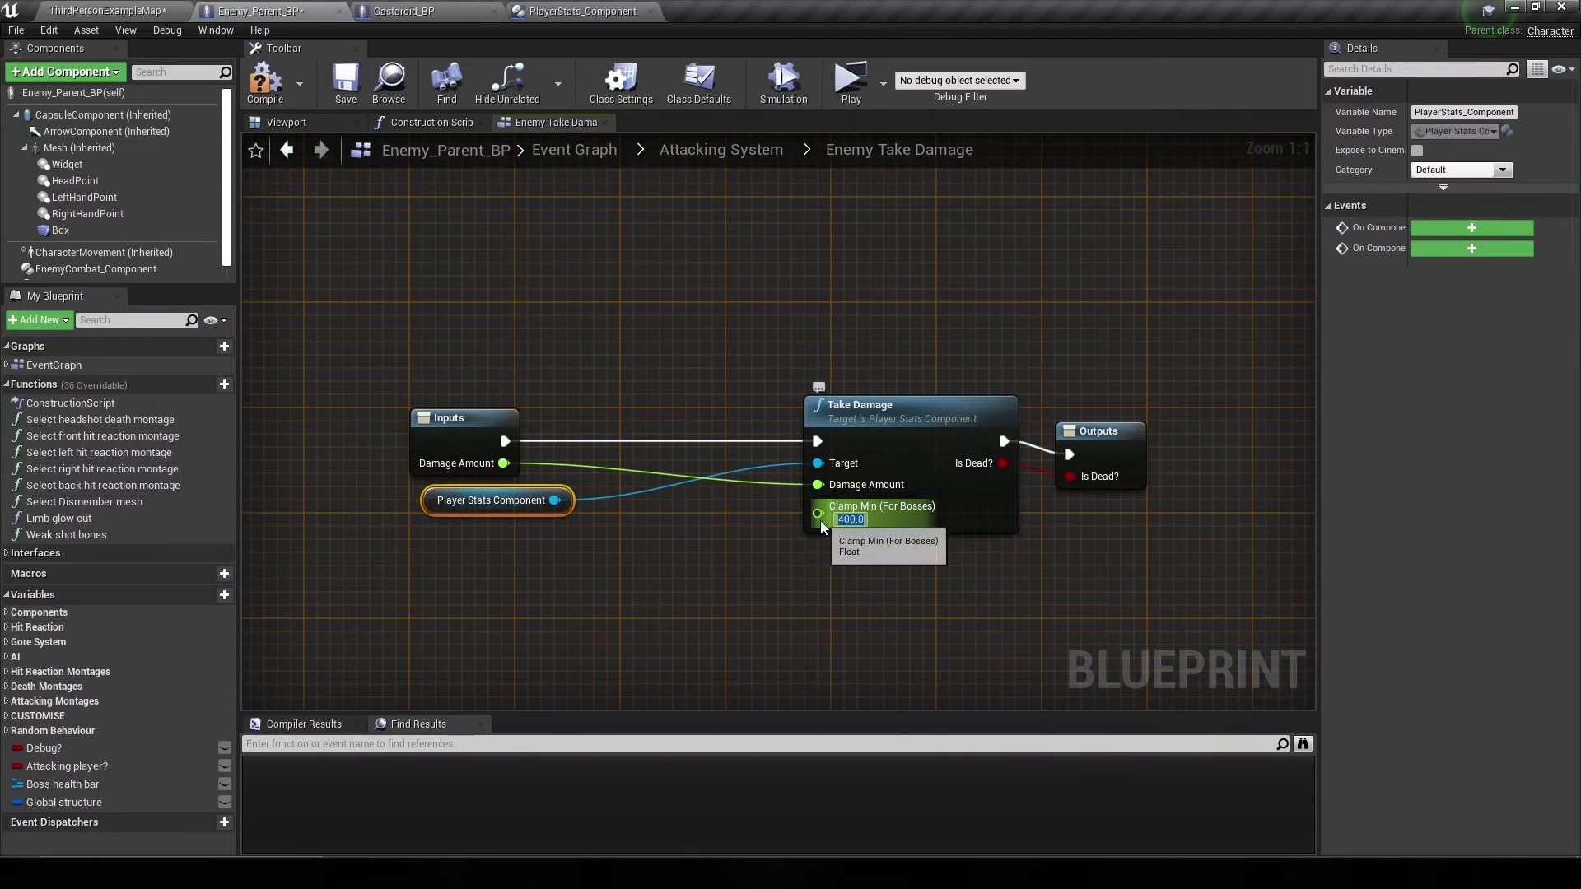
click(737, 536)
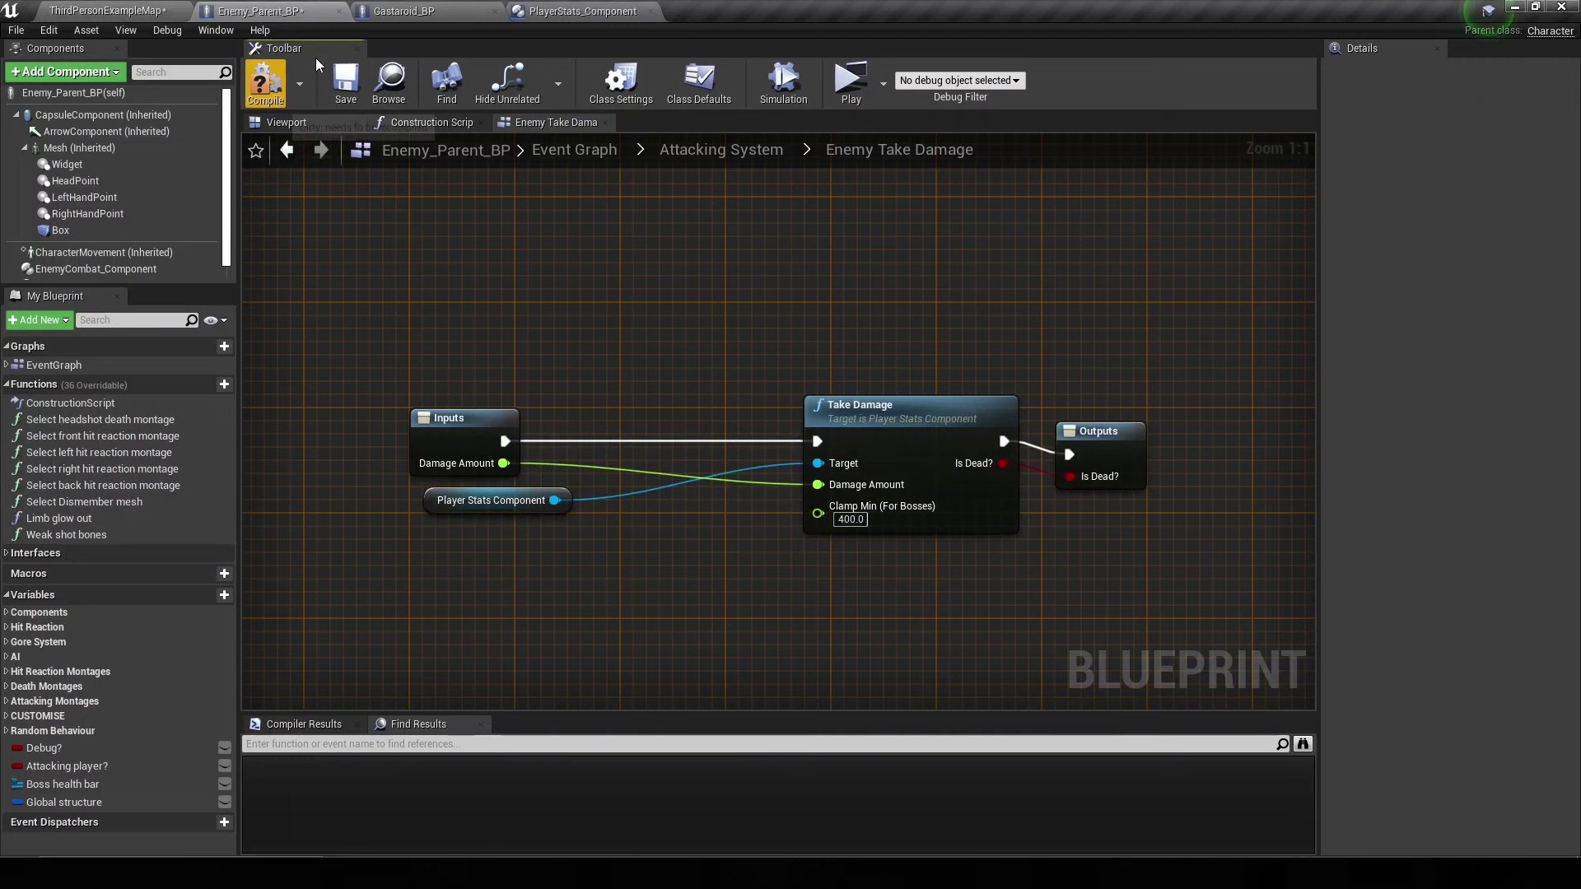
click(265, 82)
- In Gastaroid_BP, create a variable named 'BossWeakPoint Count' and compile the blueprint
click(412, 11)
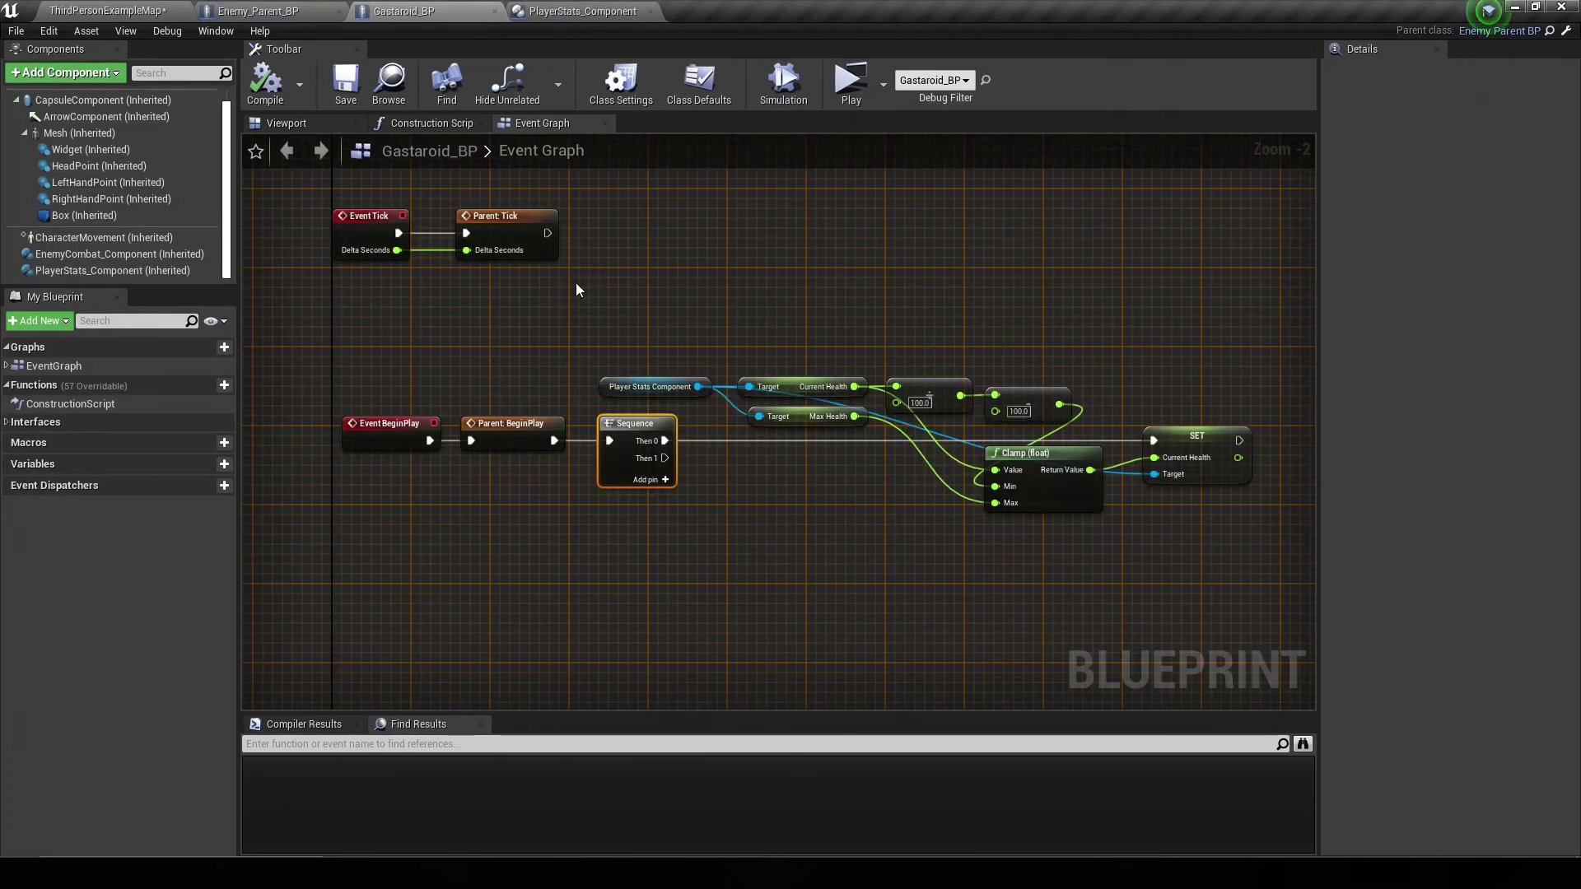
right_drag(577, 290, 400, 241)
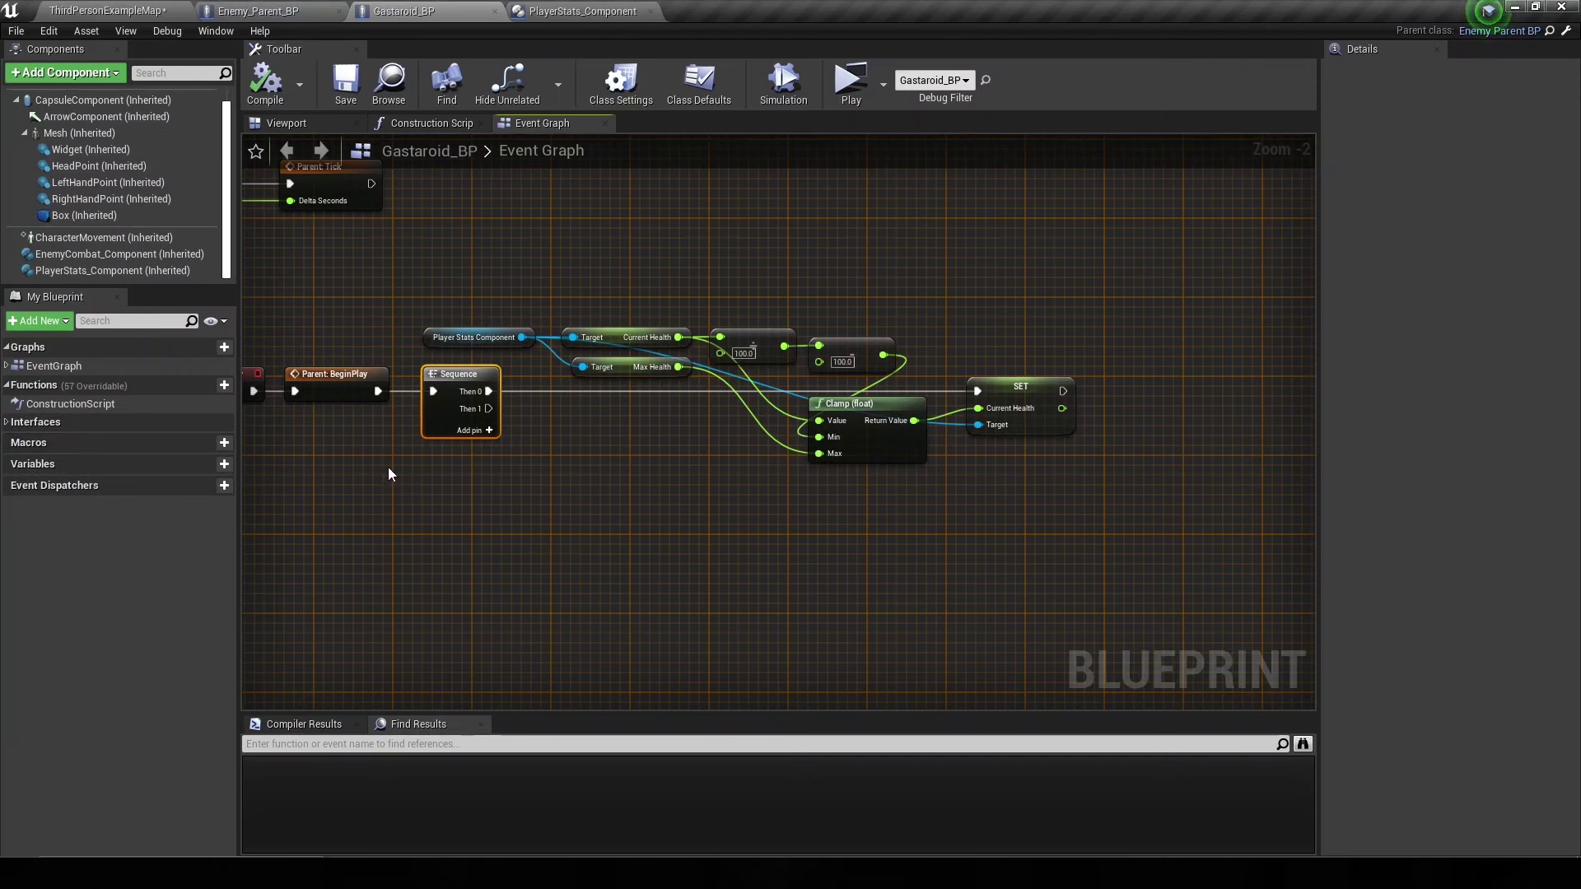
right_drag(388, 467, 523, 482)
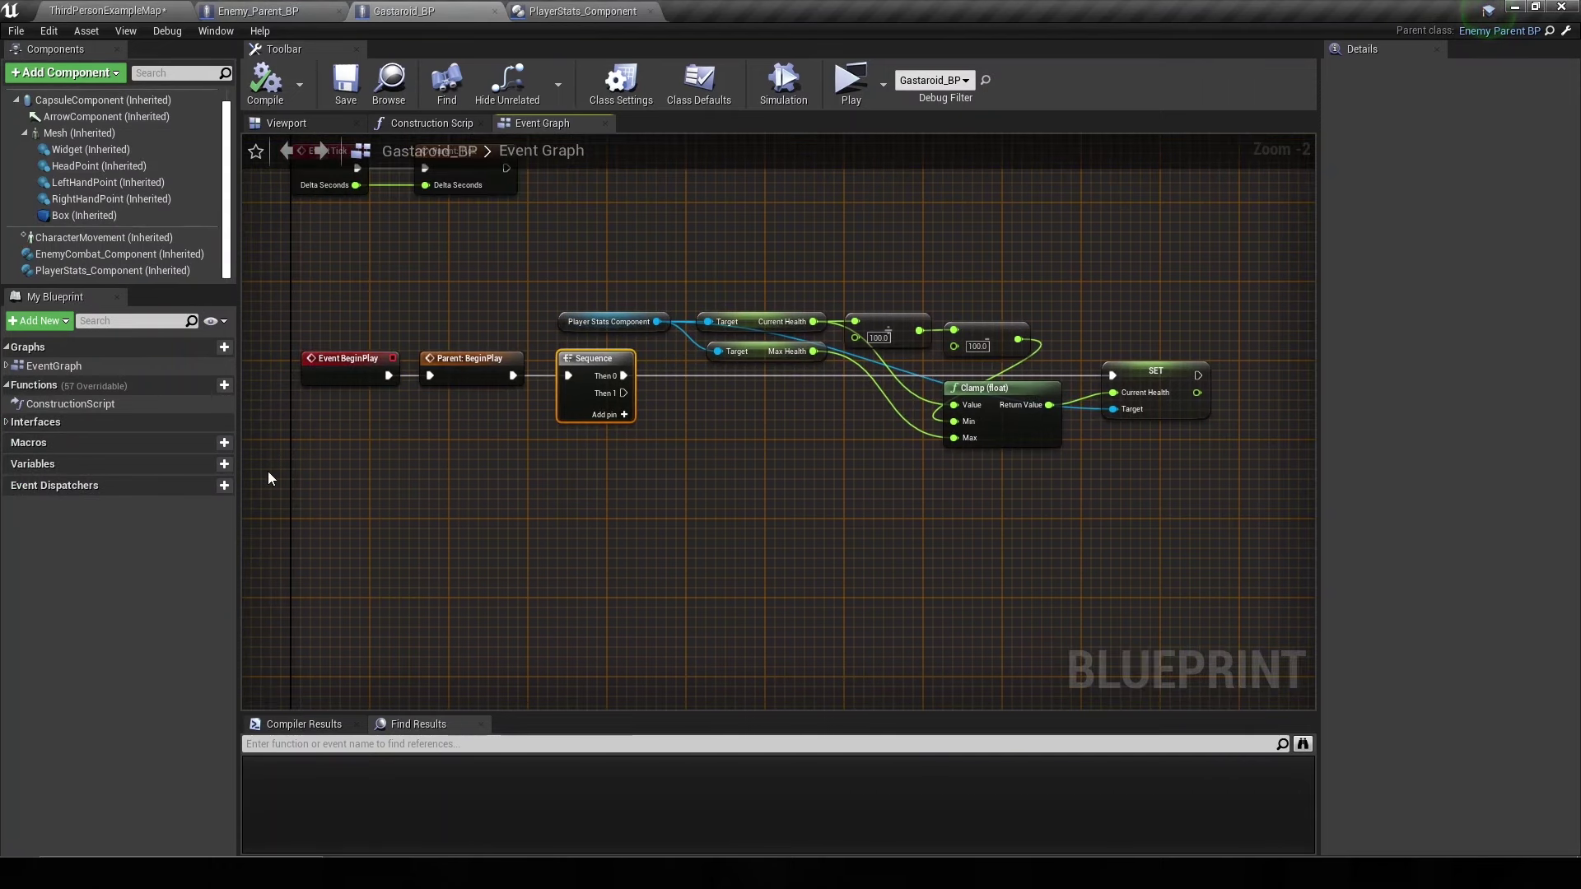
click(223, 464)
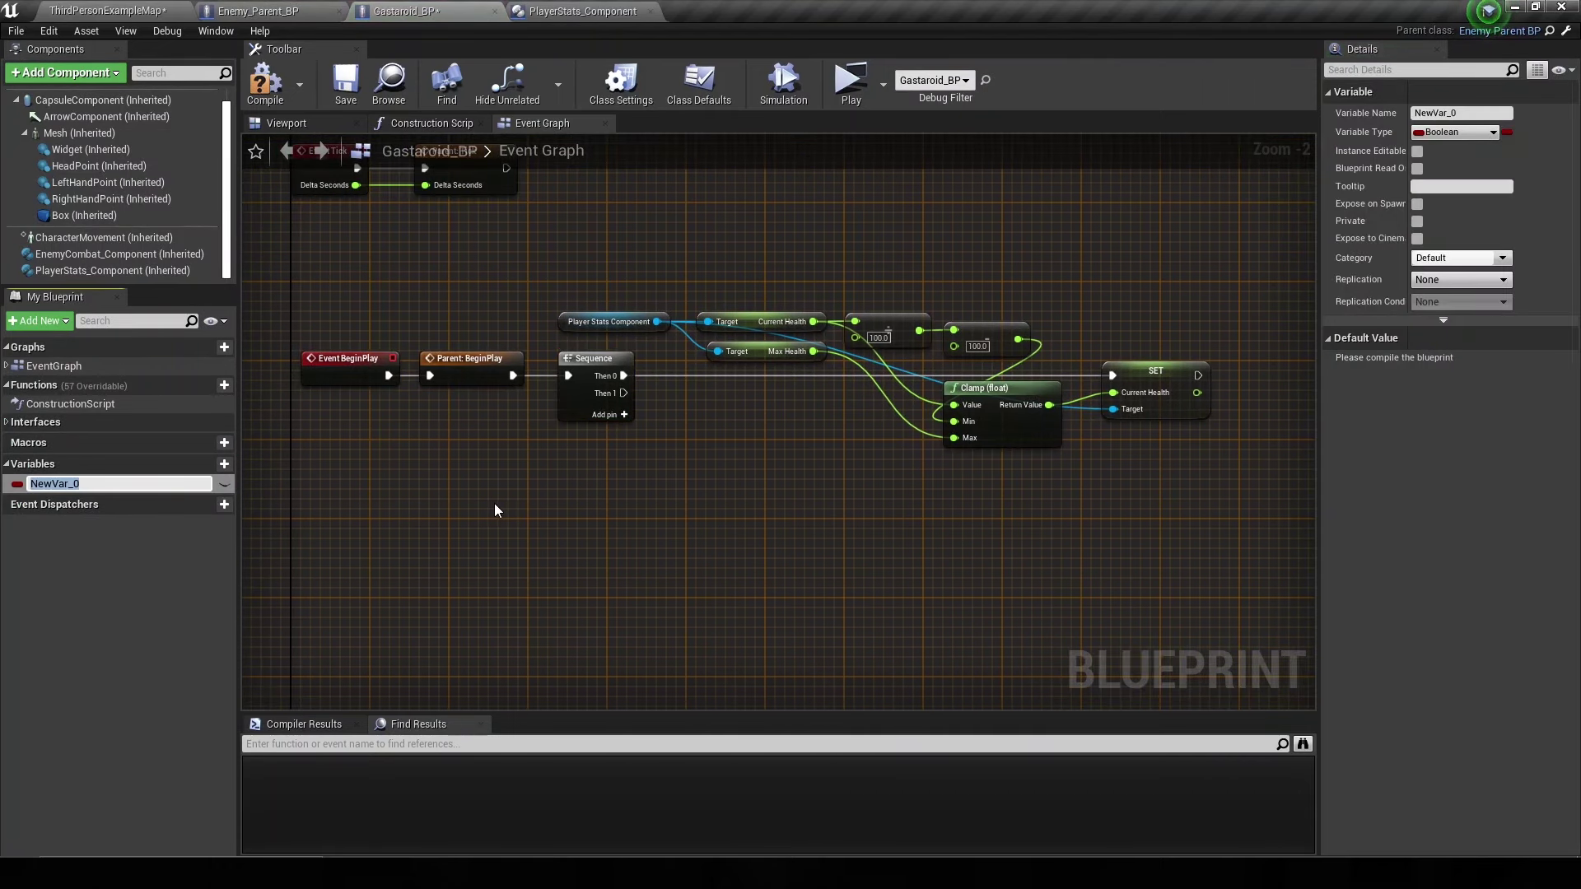
text(Enemy)
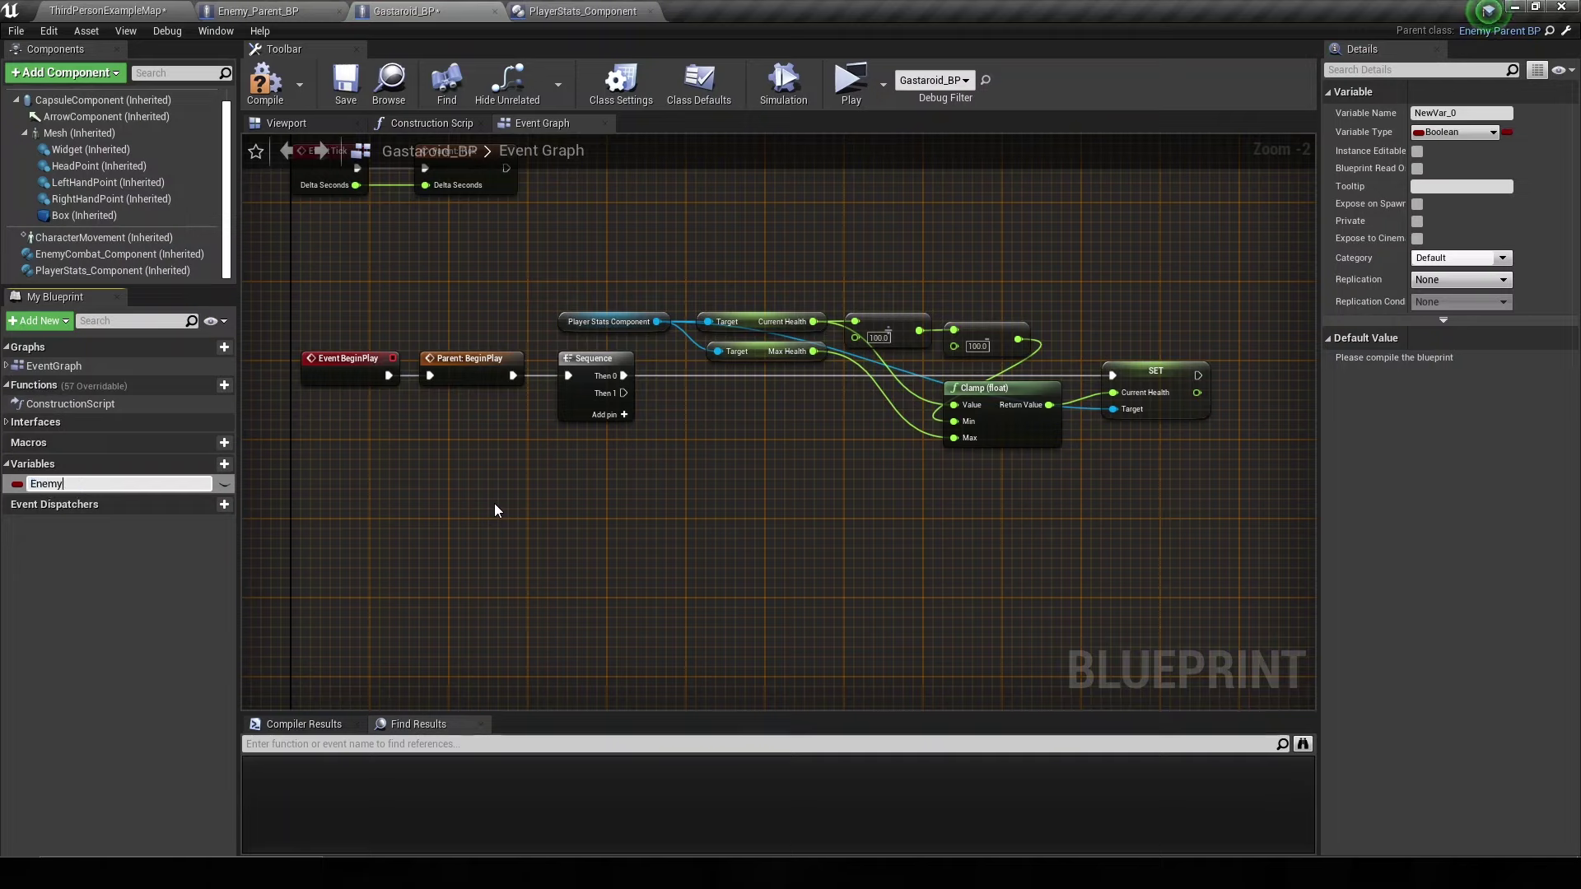
key(ctrl+a)
text(Boss)
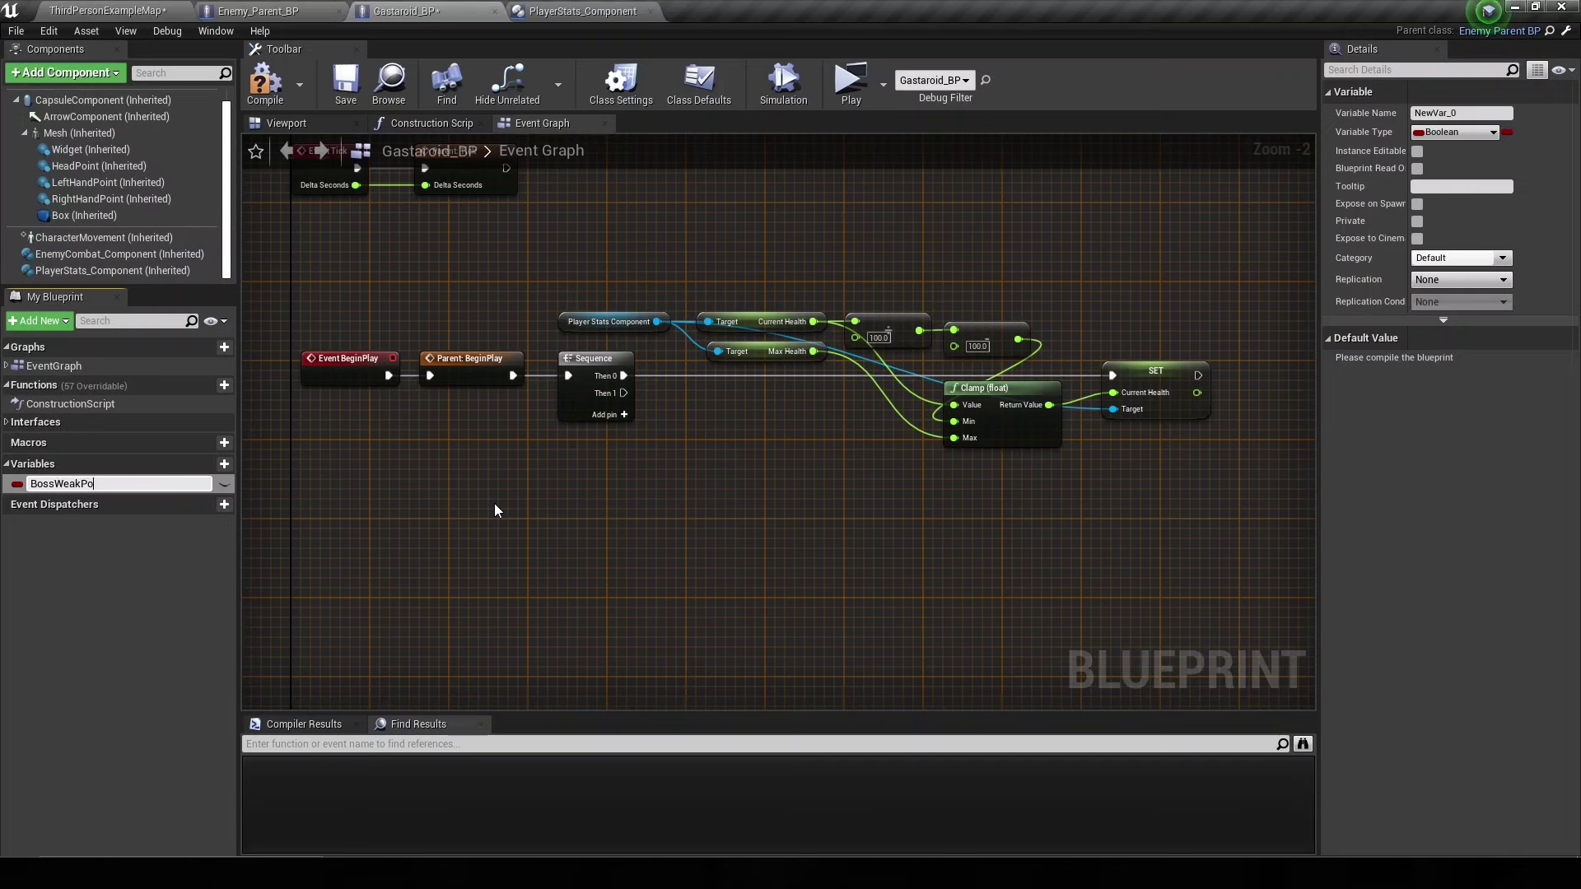
text(int Count)
key(Return)
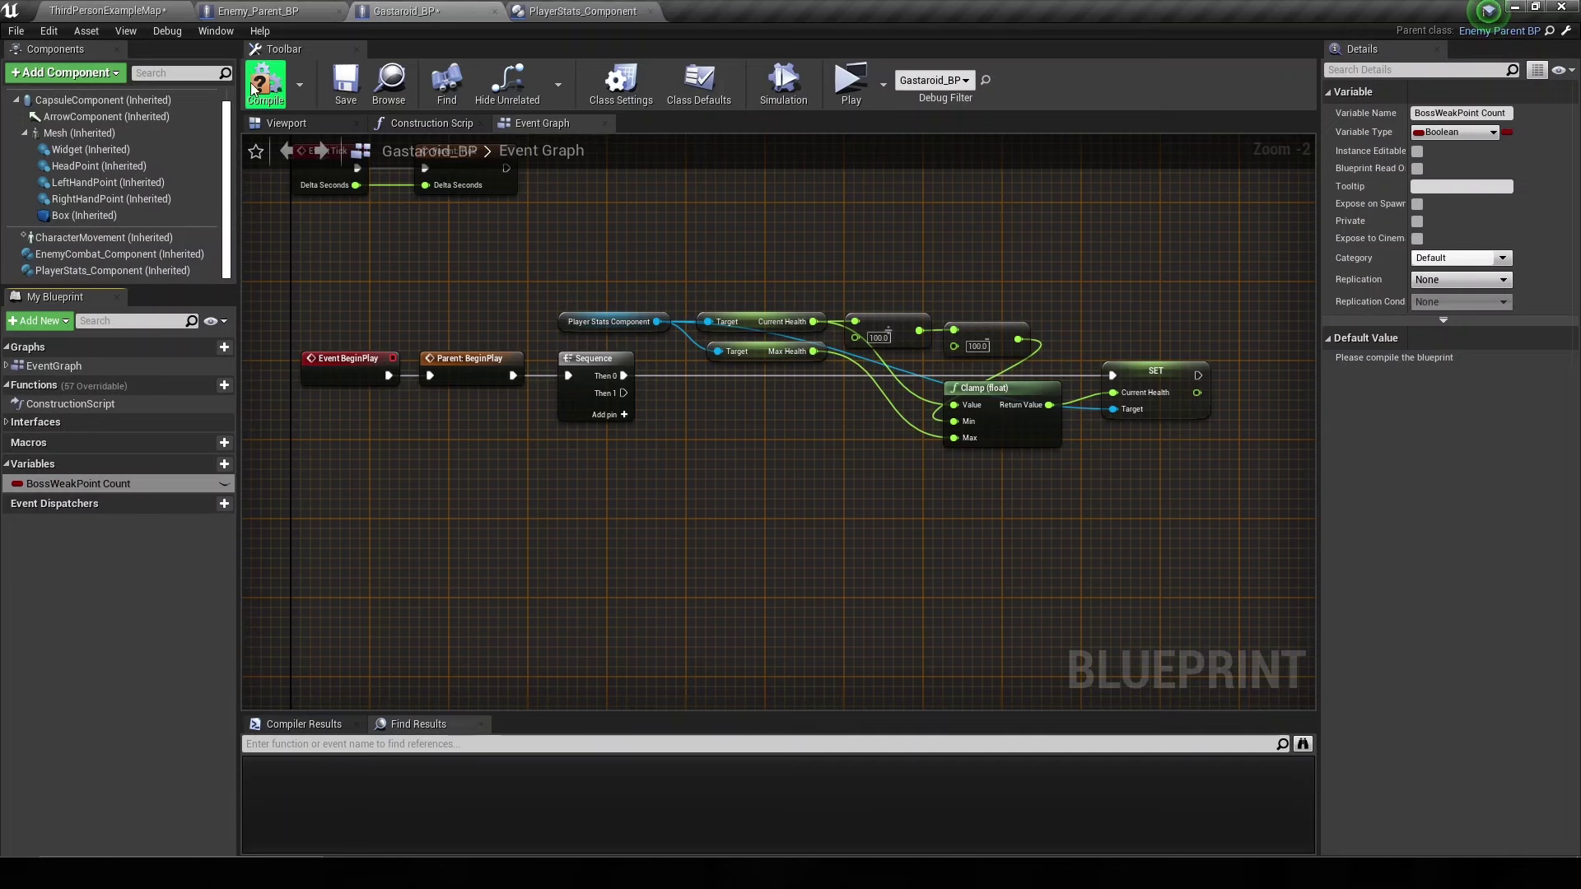
click(253, 88)
- Inspect the creature from the front in the 3D preview
click(329, 126)
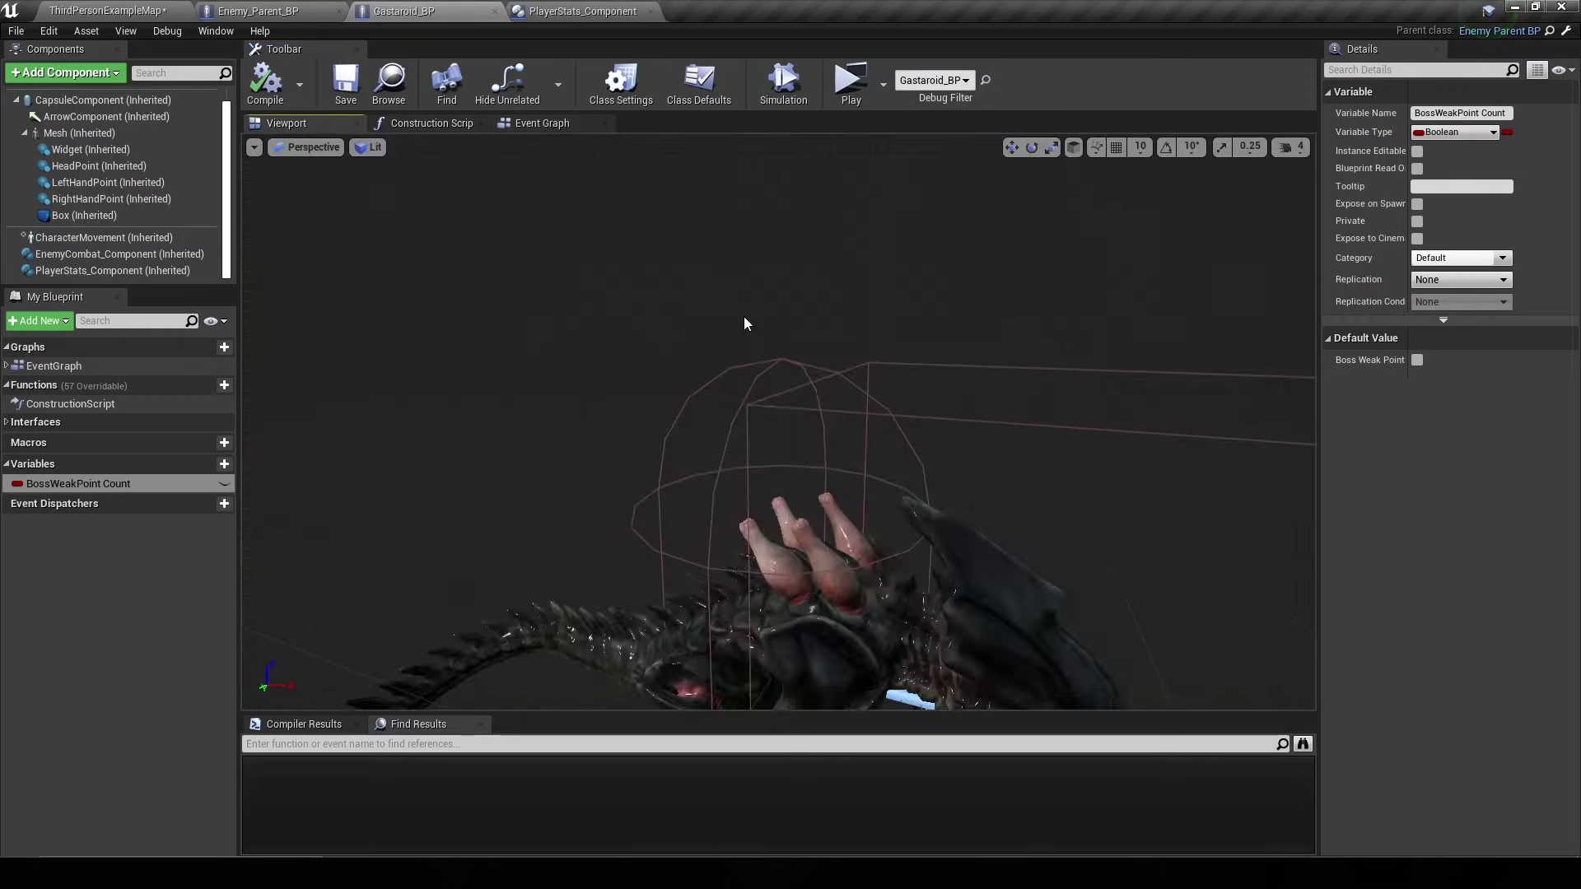
drag(743, 316, 906, 316)
drag(805, 436, 804, 461)
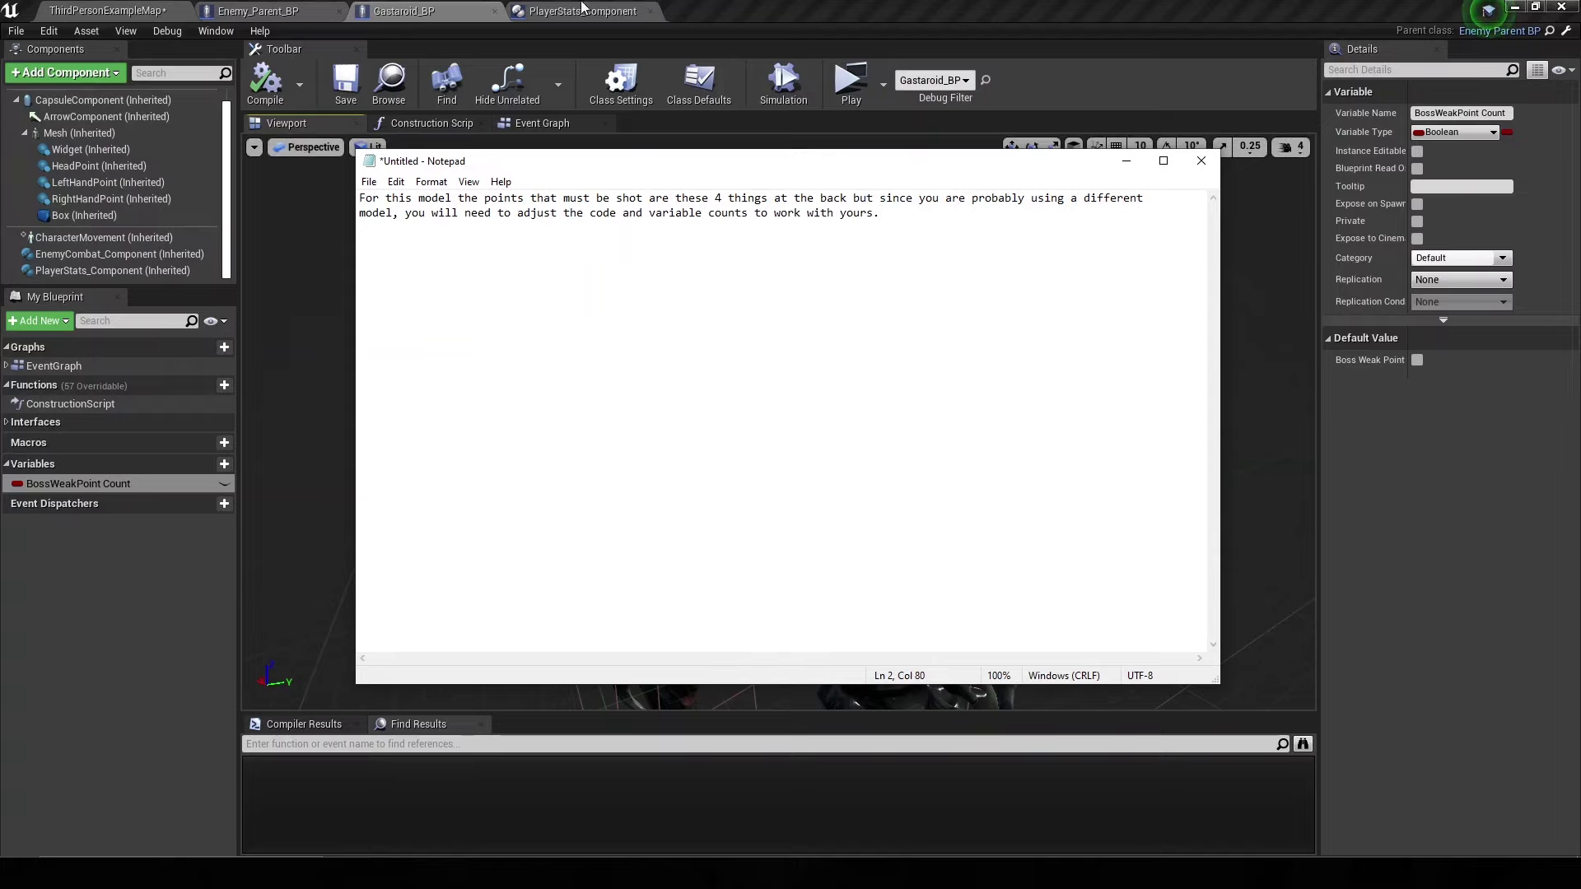
click(1313, 106)
- Make BossWeakPoint Count an Integer with default value 4, compiling after each change
click(1447, 134)
text(integer)
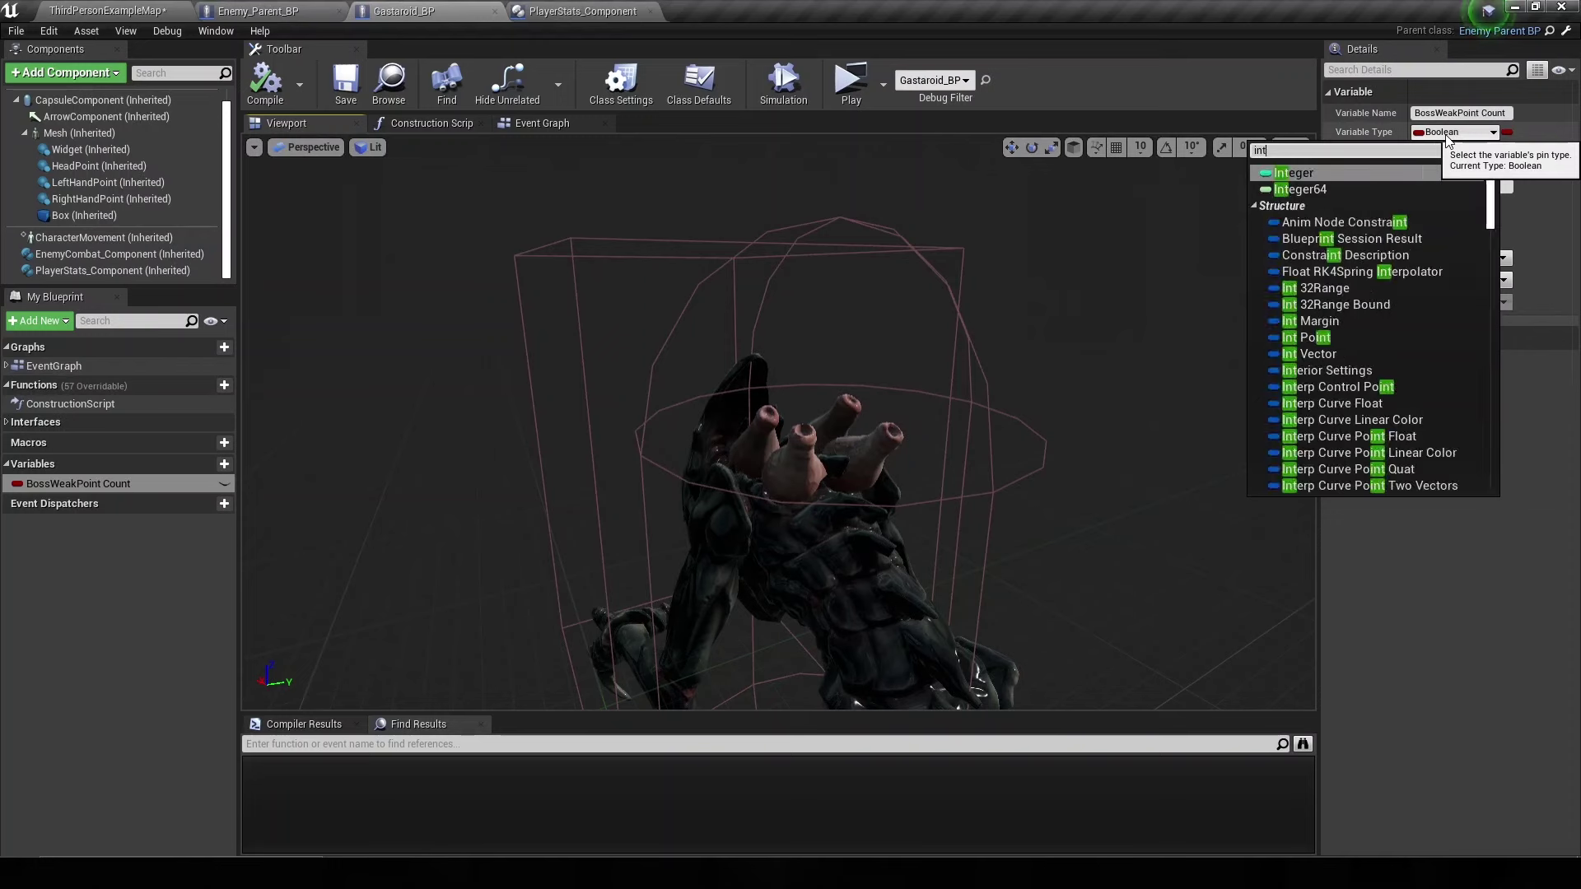
click(1390, 165)
click(264, 82)
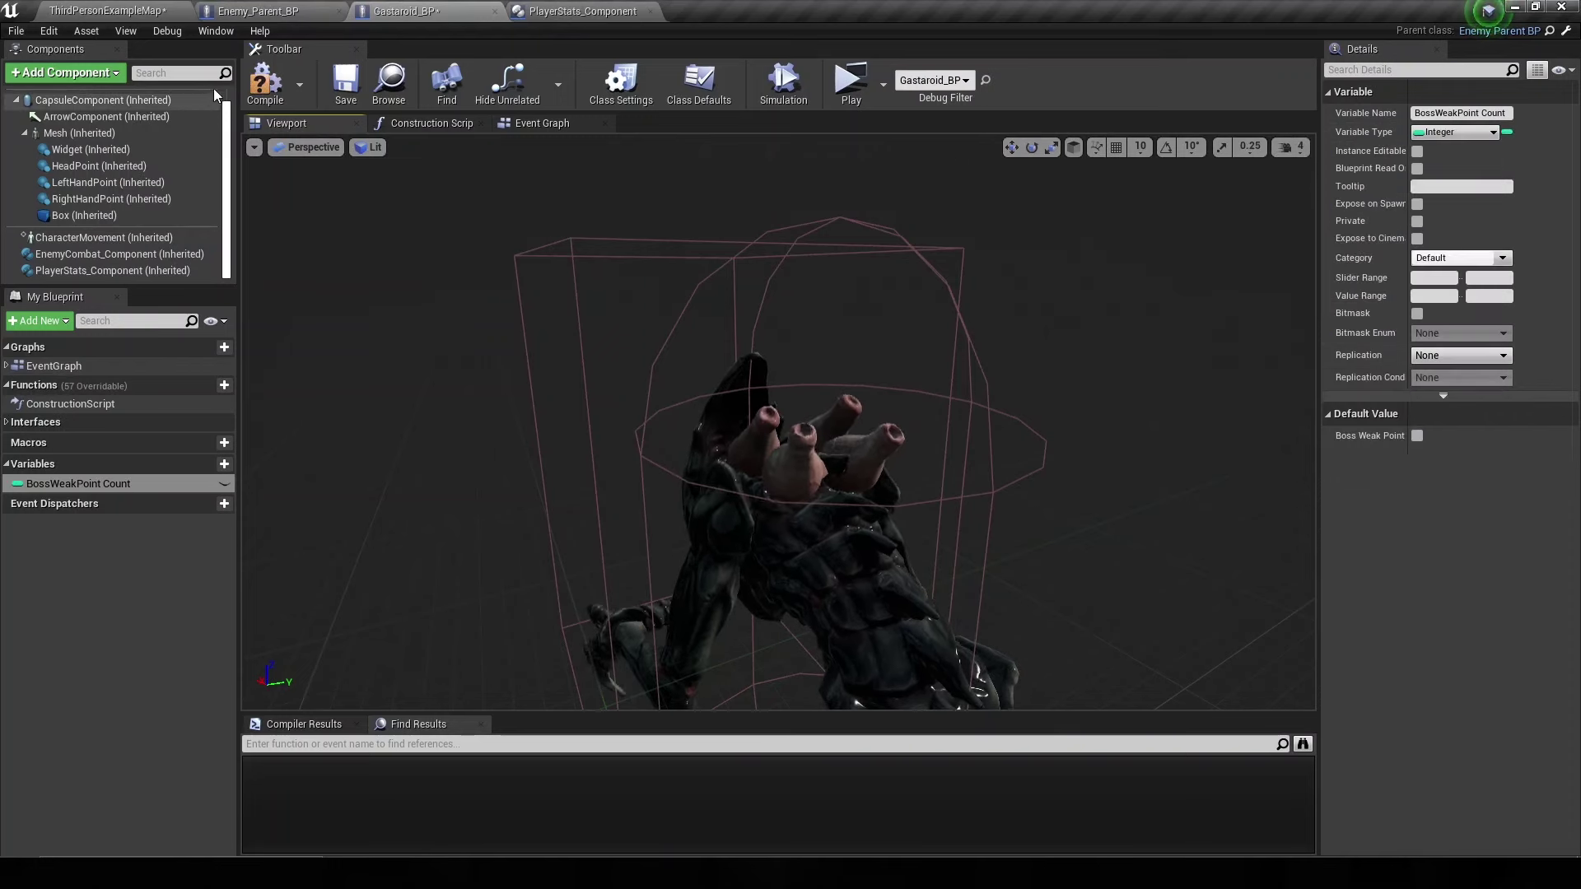
click(1431, 436)
text(4)
key(Return)
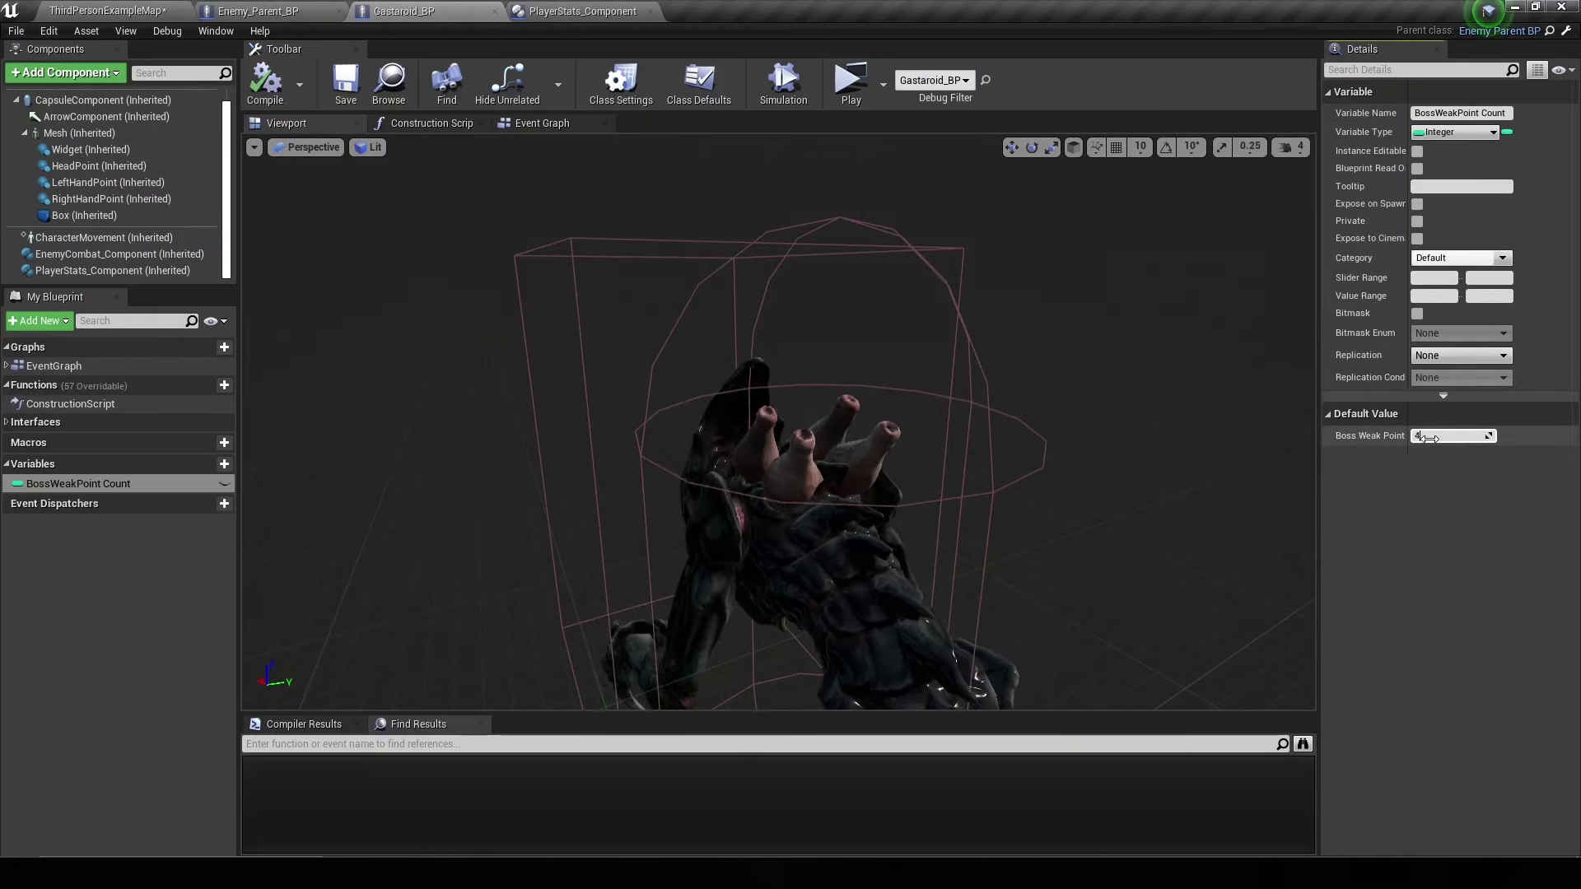
click(259, 85)
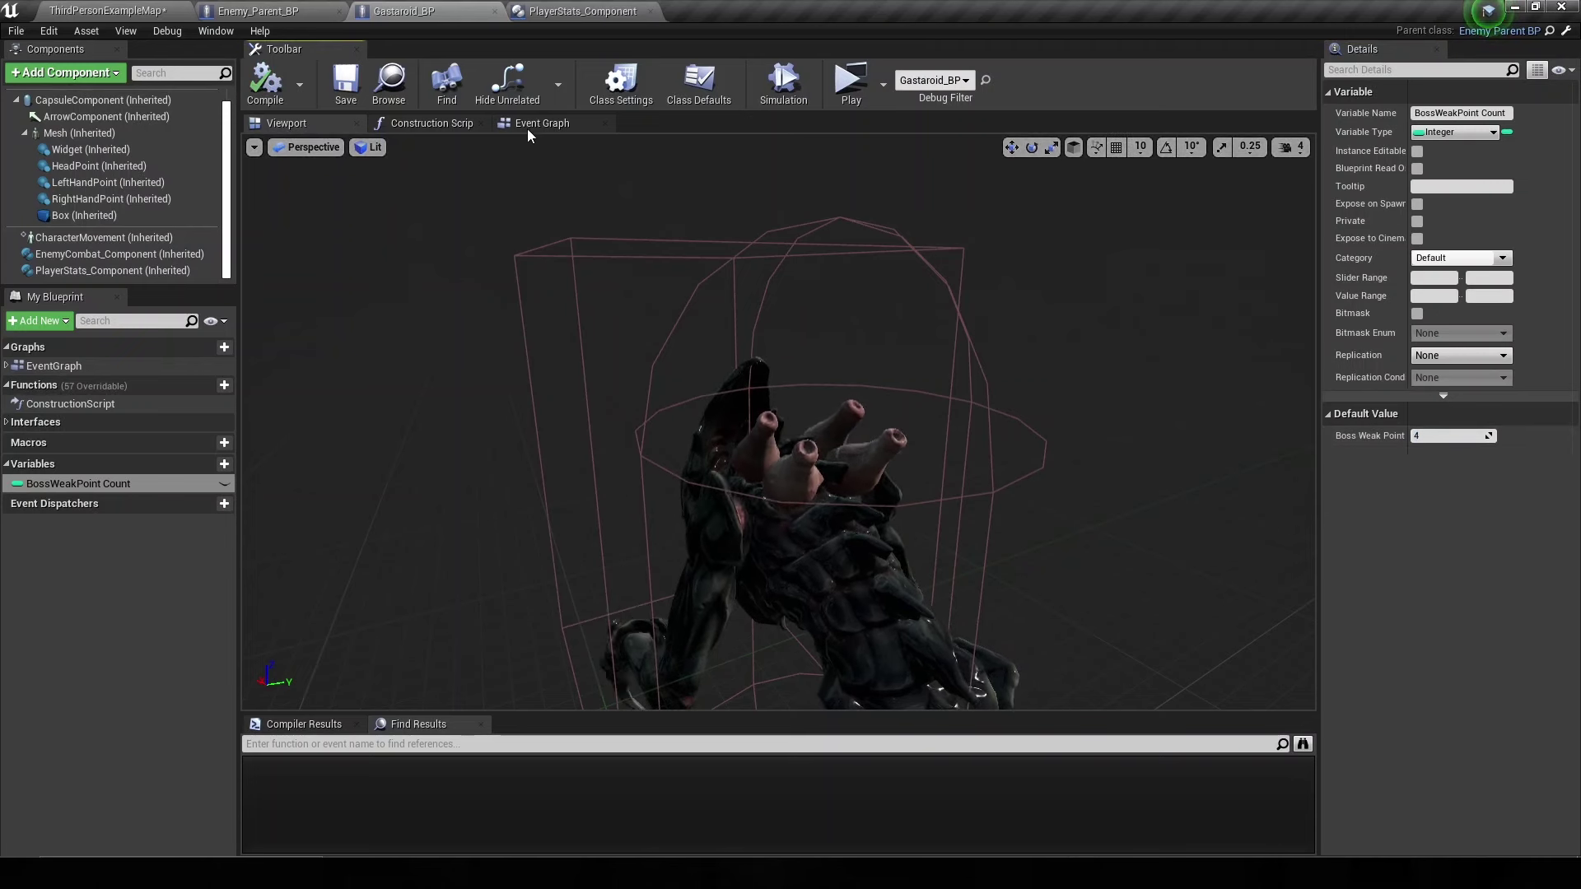
- Open Enemy_Parent_BP's Enemy take damage collapsed graph and move Player Stats Component below Take Damage
click(556, 10)
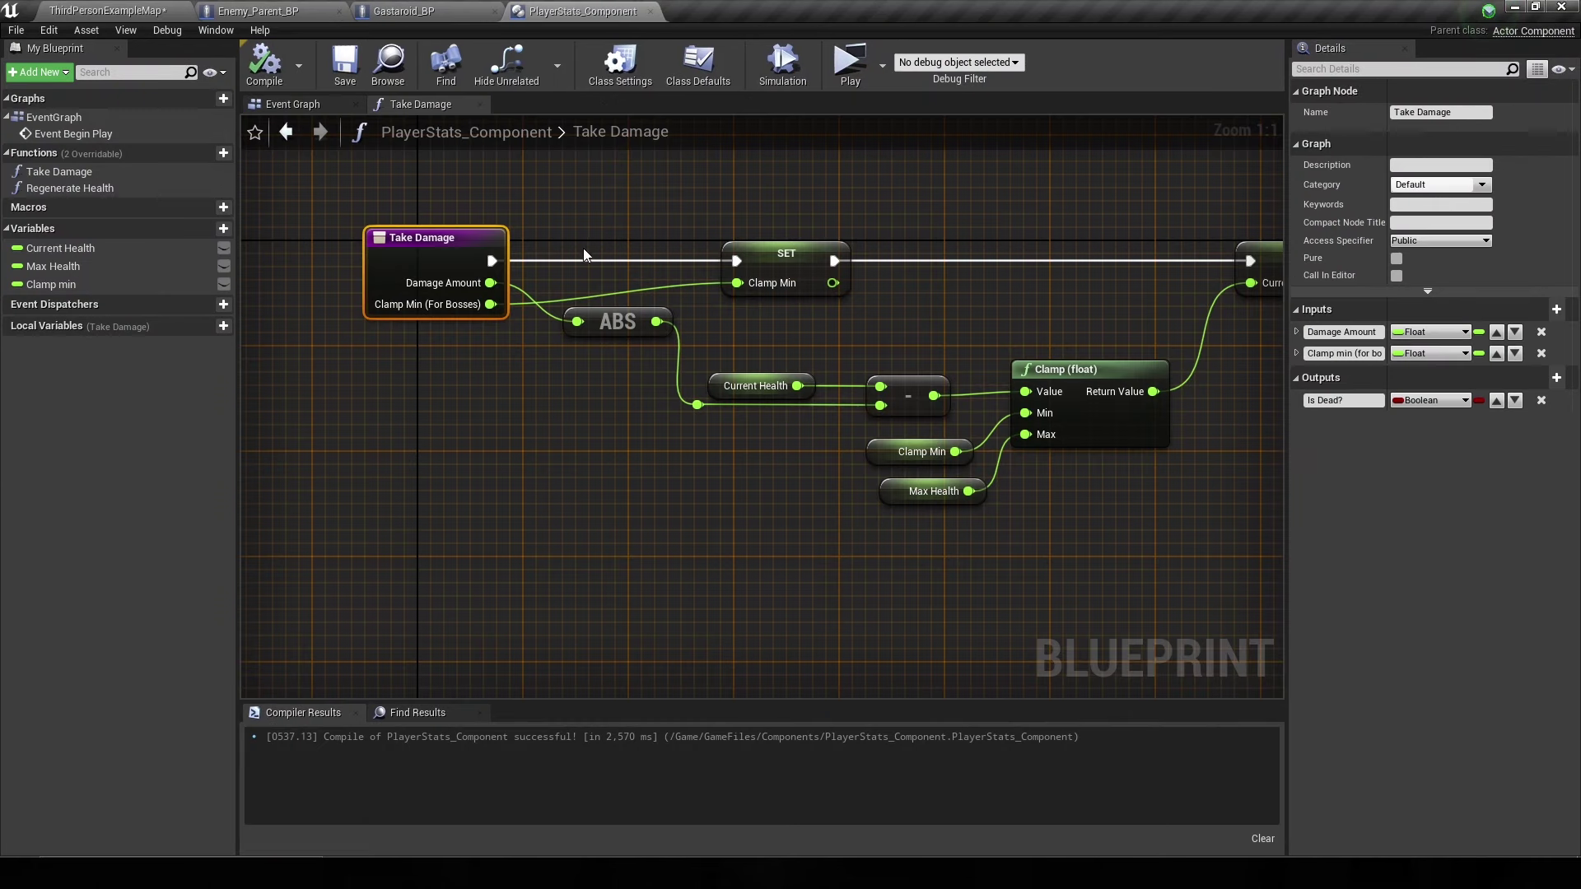
click(272, 12)
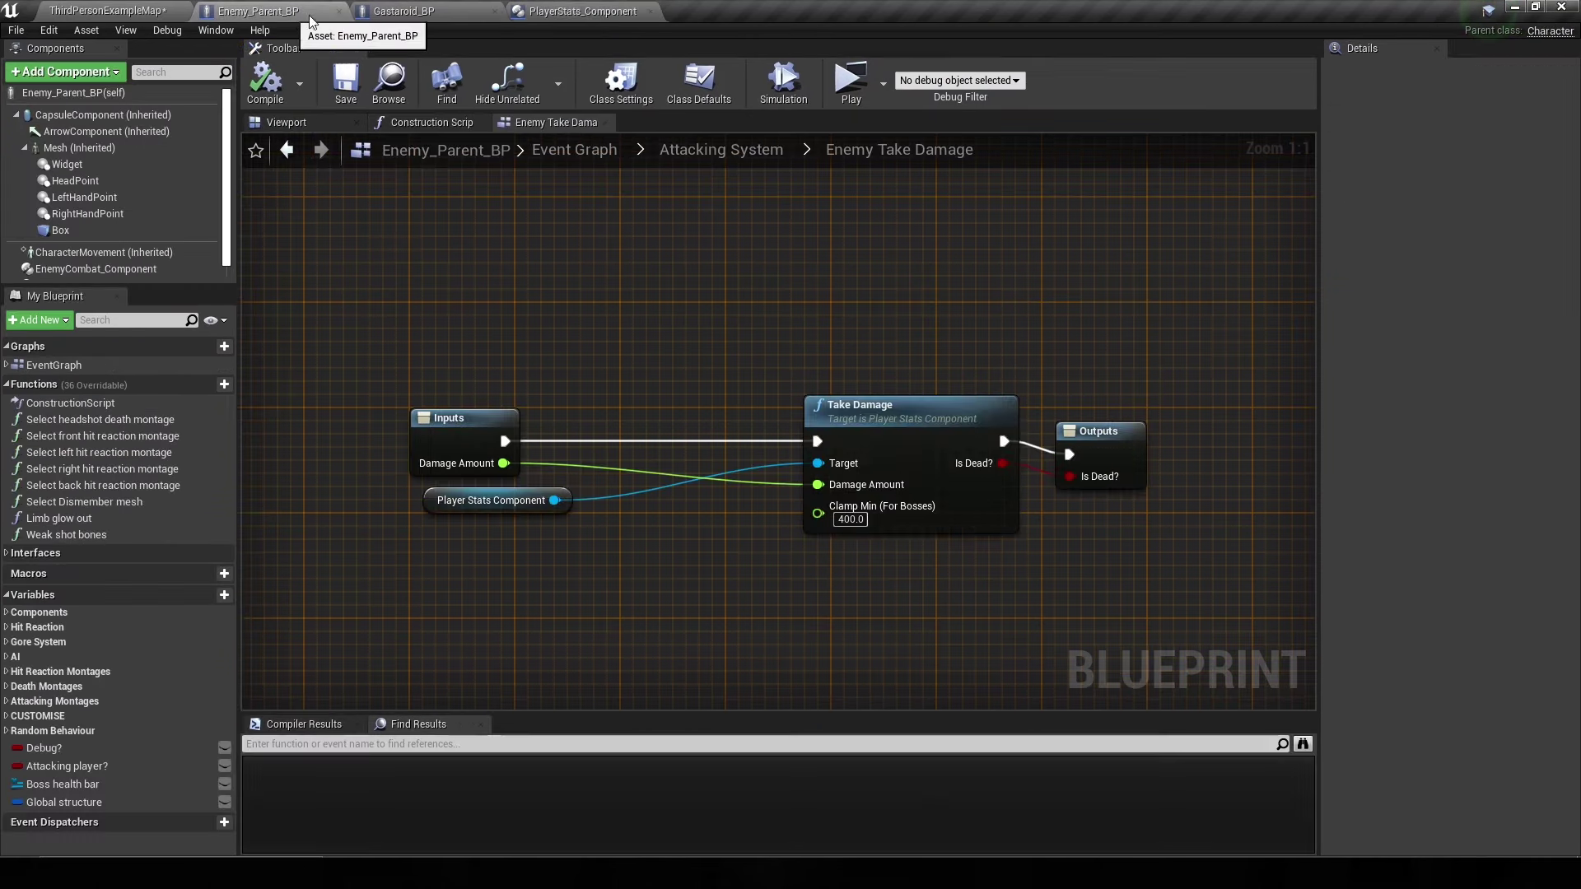
click(581, 151)
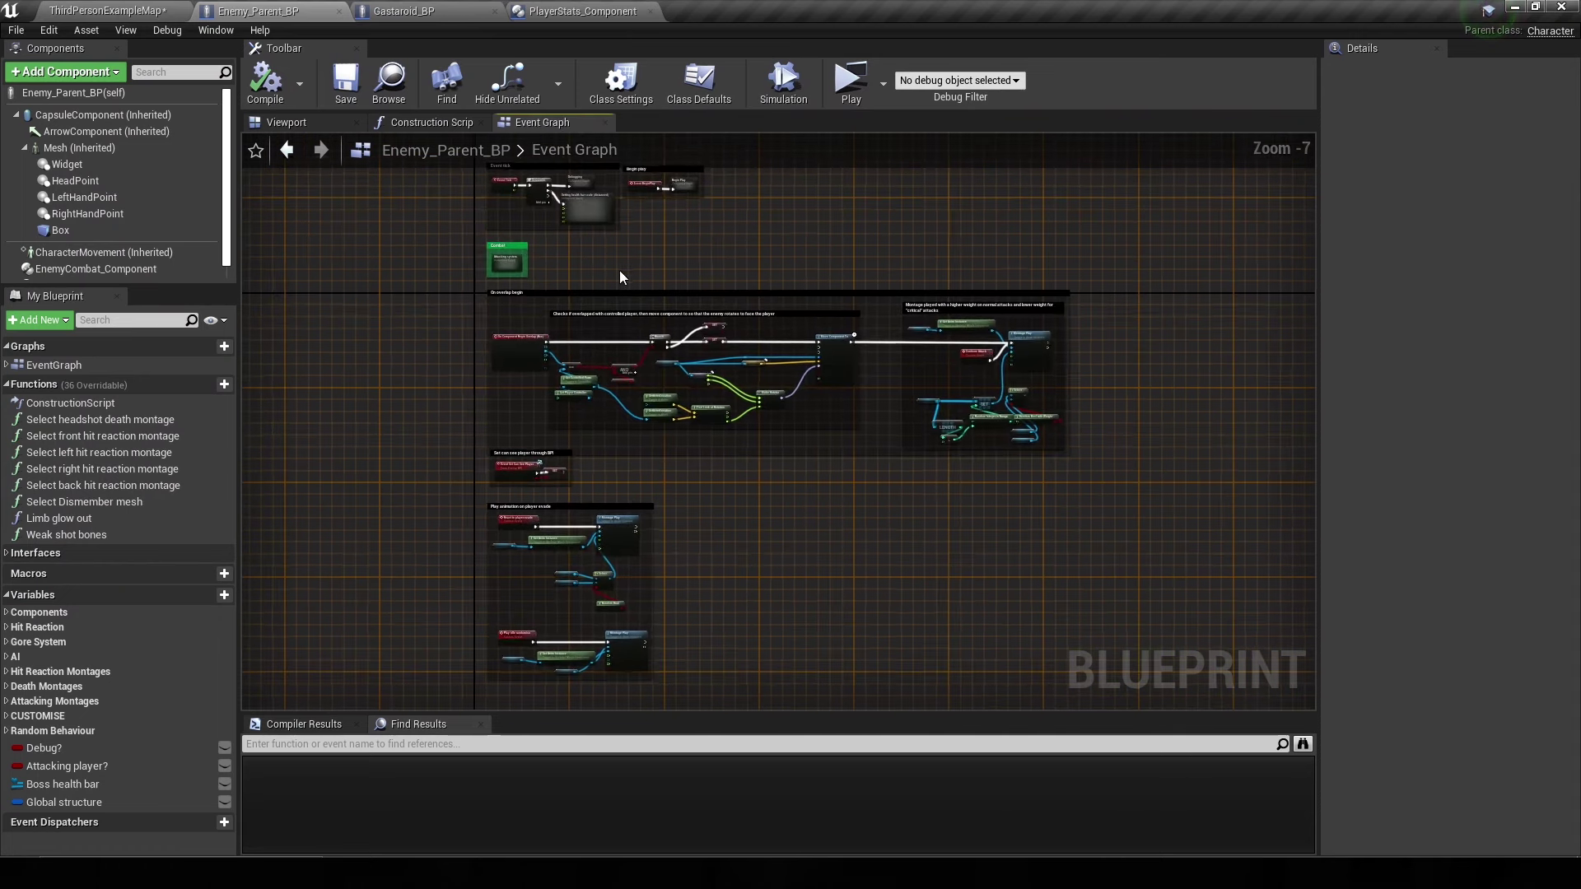
double_click(511, 264)
scroll(358, 288, up, 3)
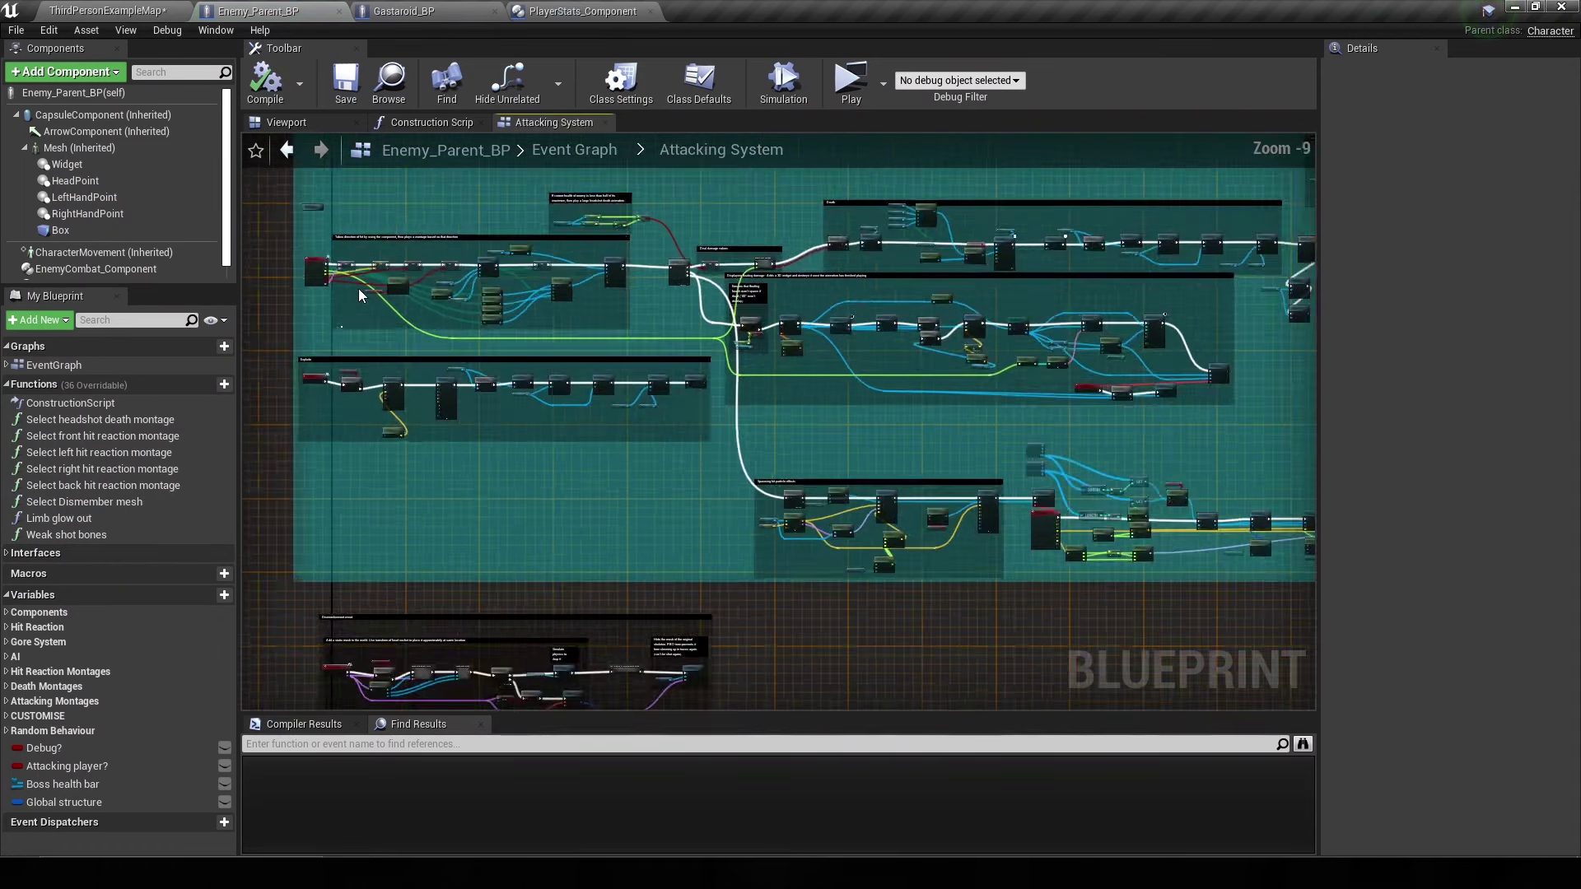
scroll(318, 259, up, 5)
drag(392, 261, 410, 261)
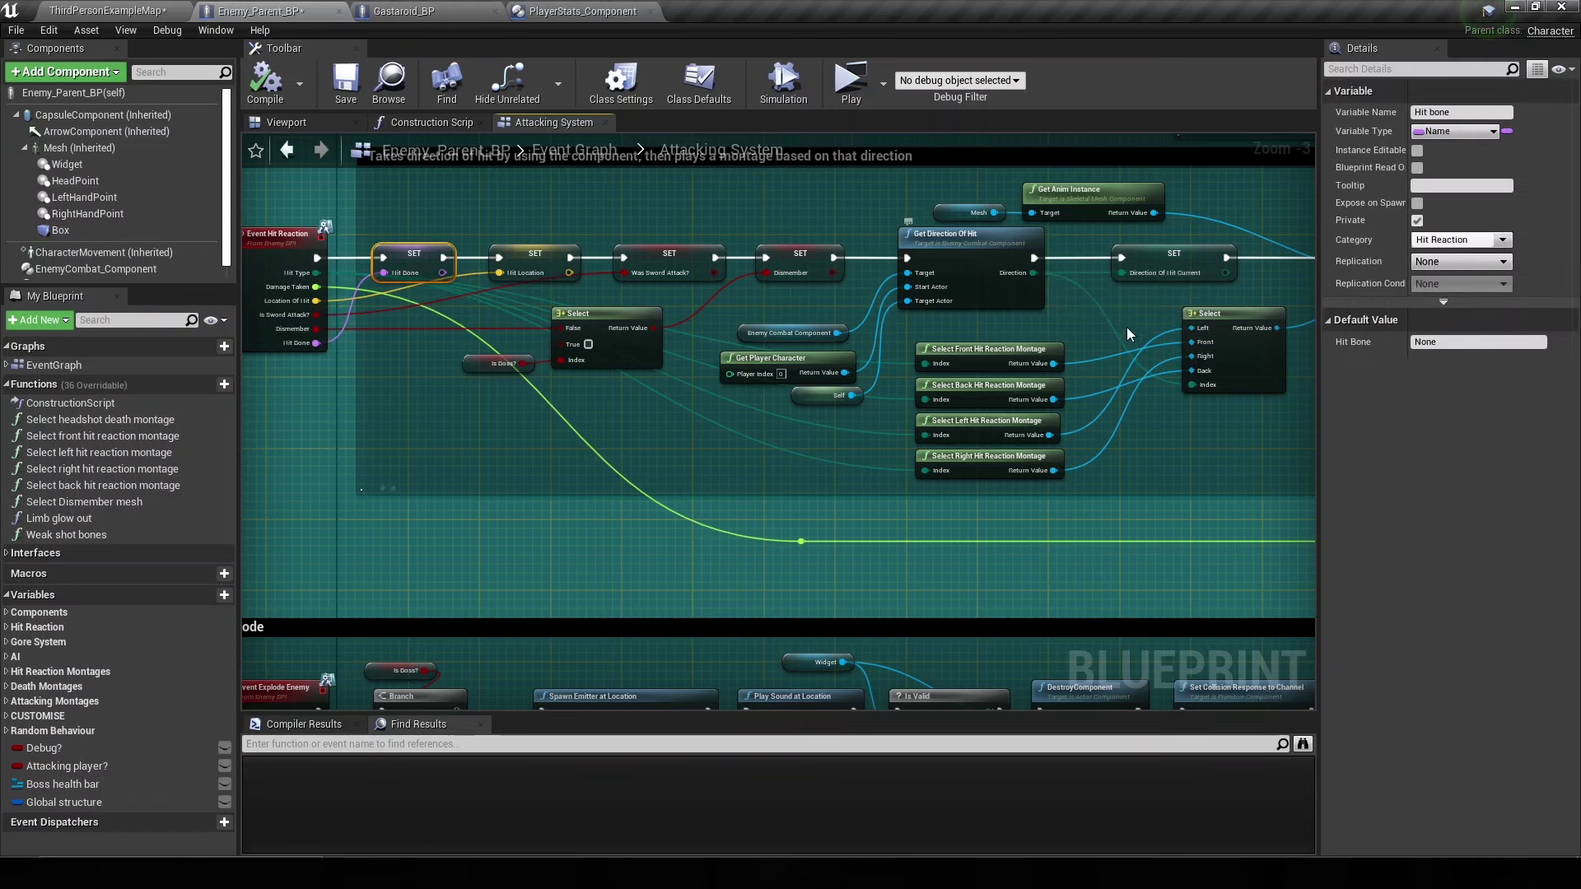
right_drag(1122, 328, 531, 338)
right_drag(992, 356, 560, 357)
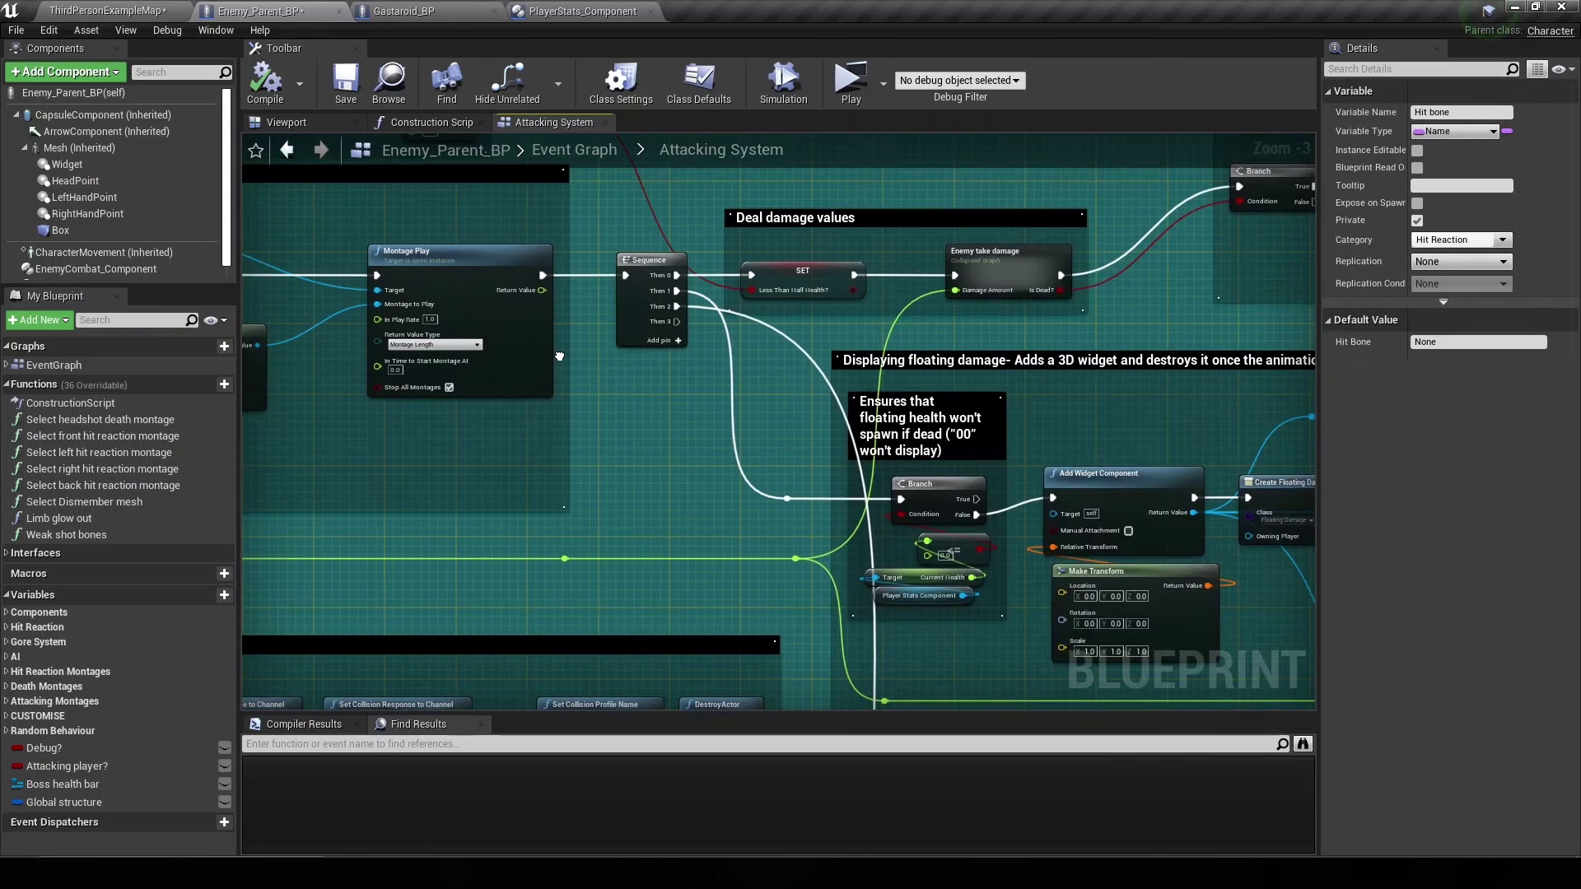
right_drag(819, 322, 608, 344)
double_click(789, 285)
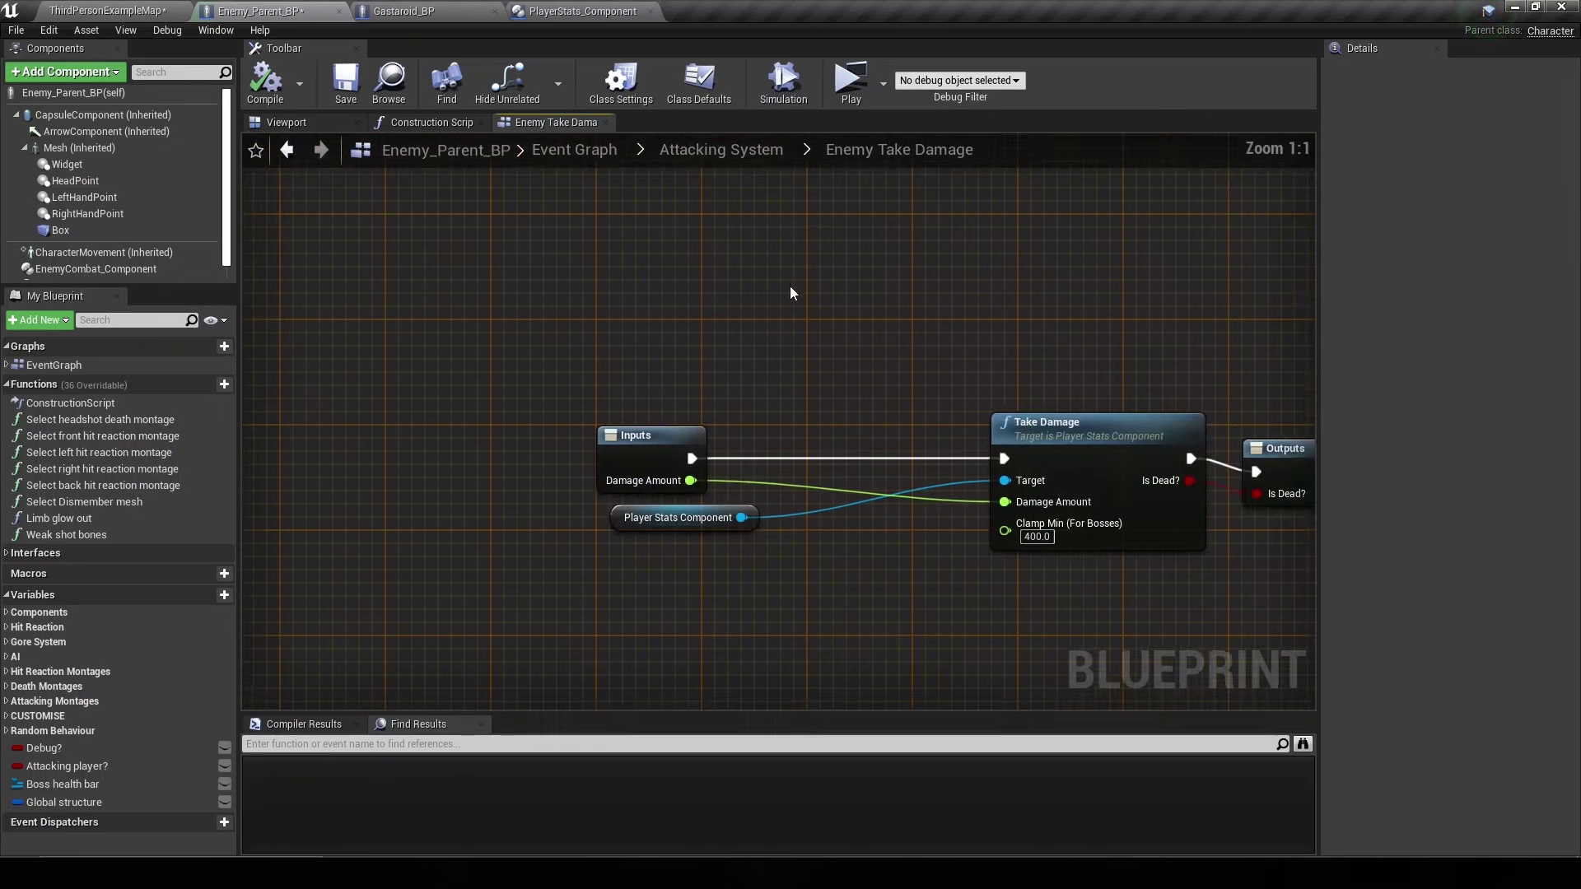
drag(527, 475, 922, 540)
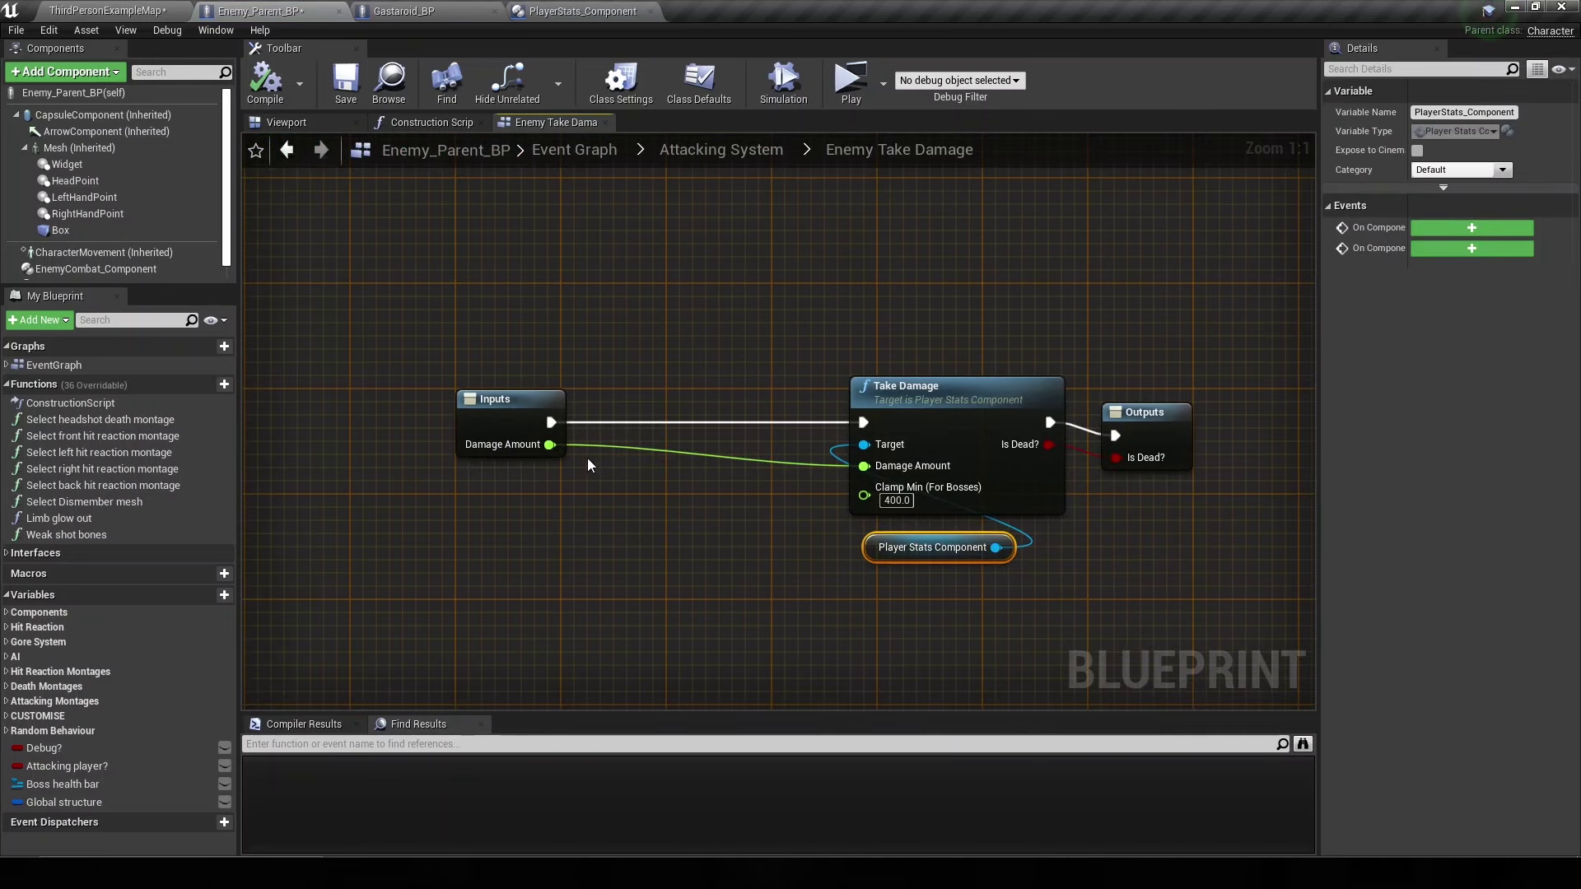
- Delete the BossWeakPoint Count variable from Gastaroid_BP, compile, and return to Enemy_Parent_BP
click(475, 9)
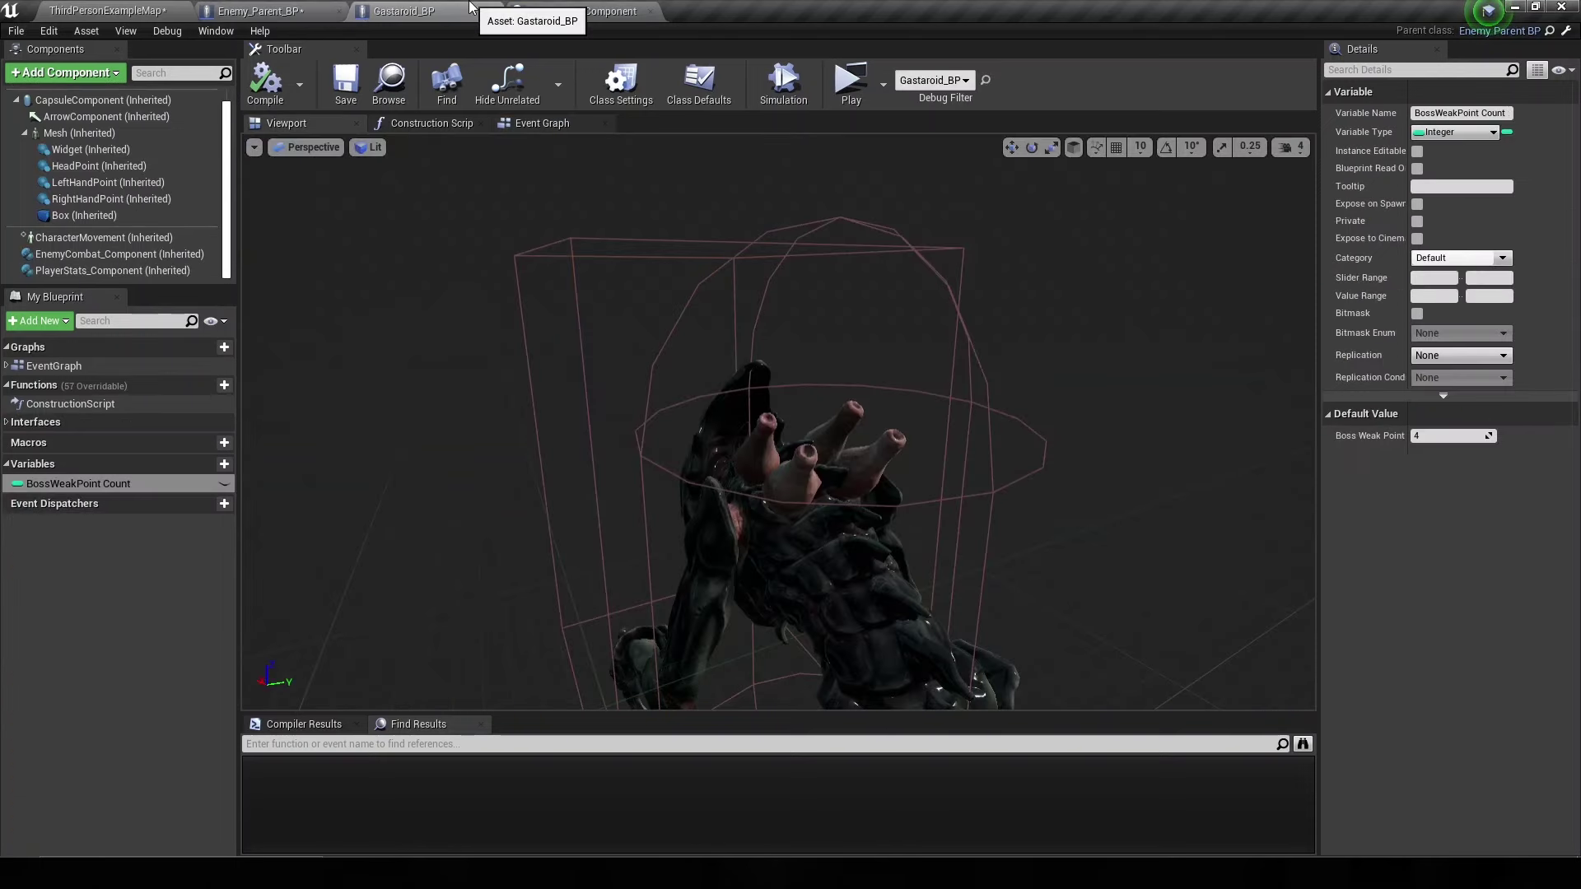
click(526, 122)
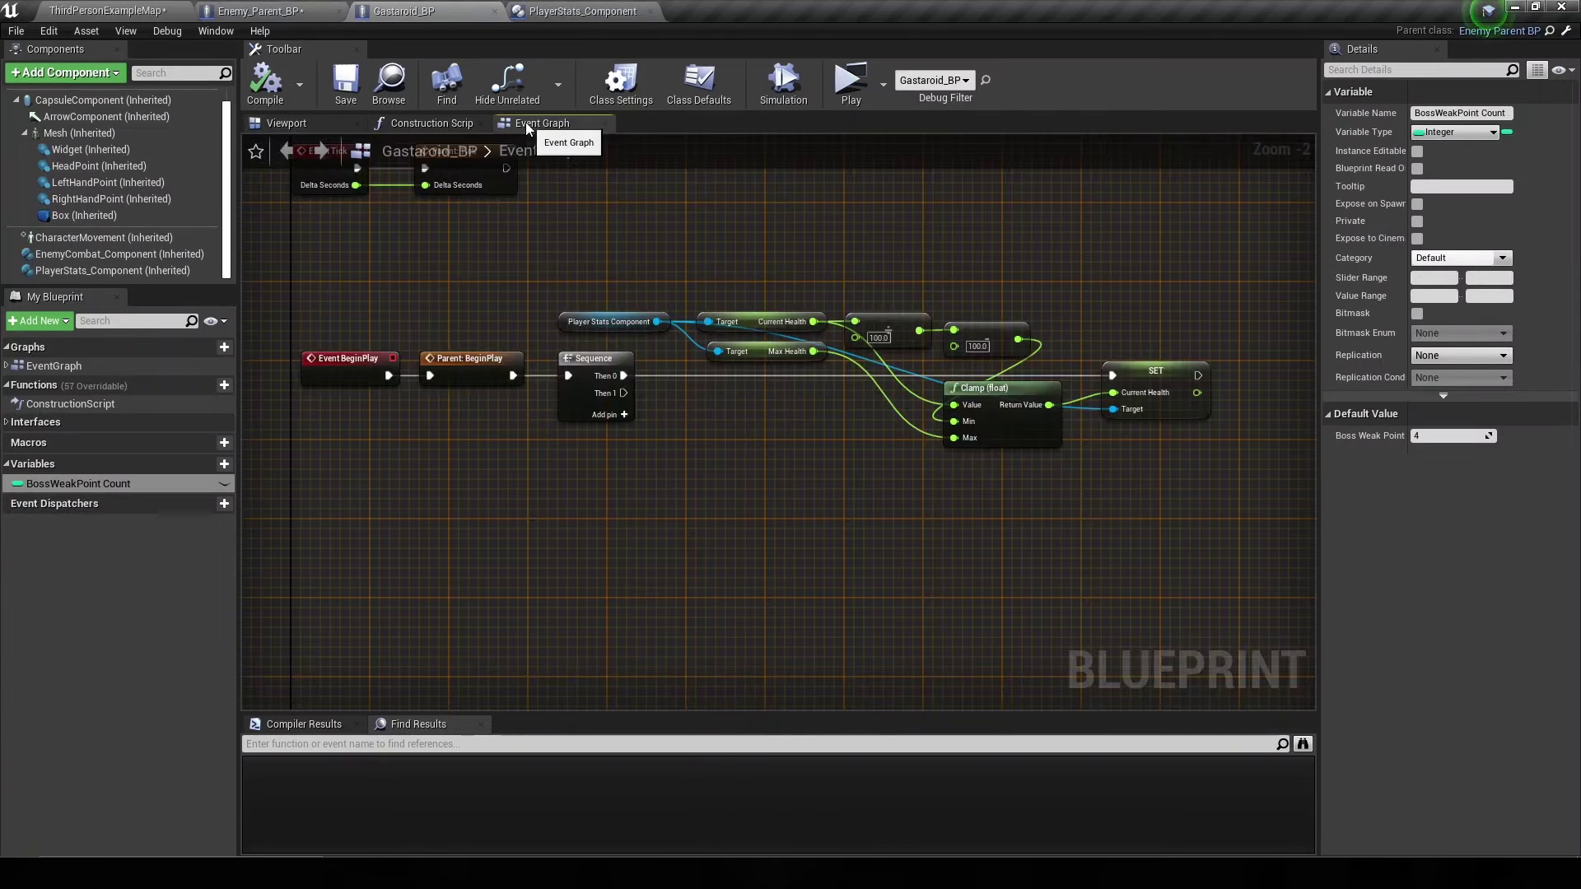
click(325, 11)
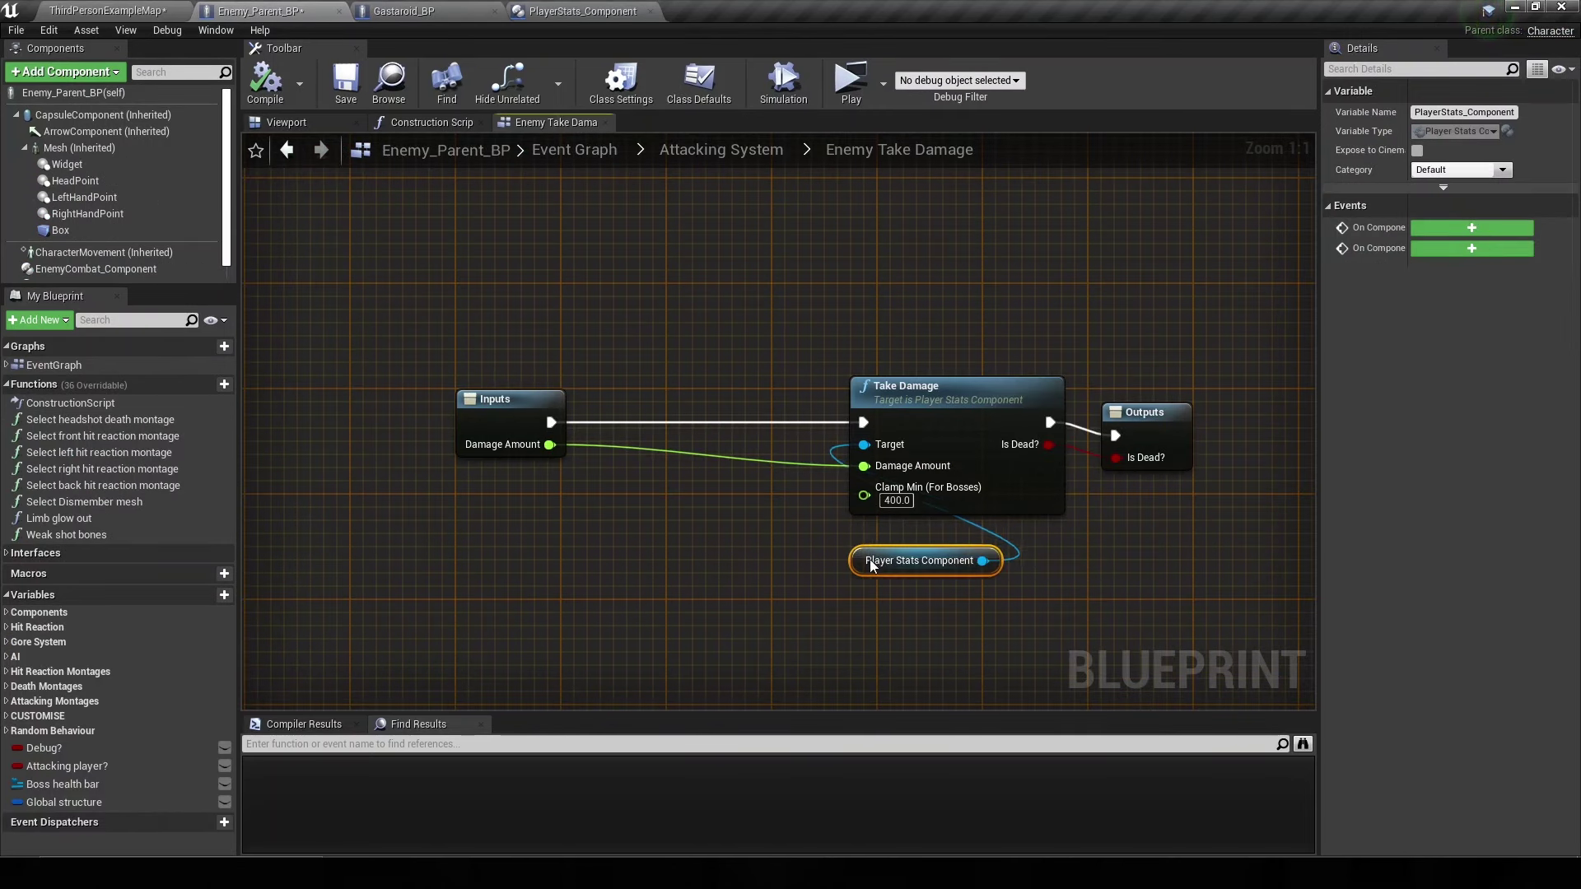
click(843, 551)
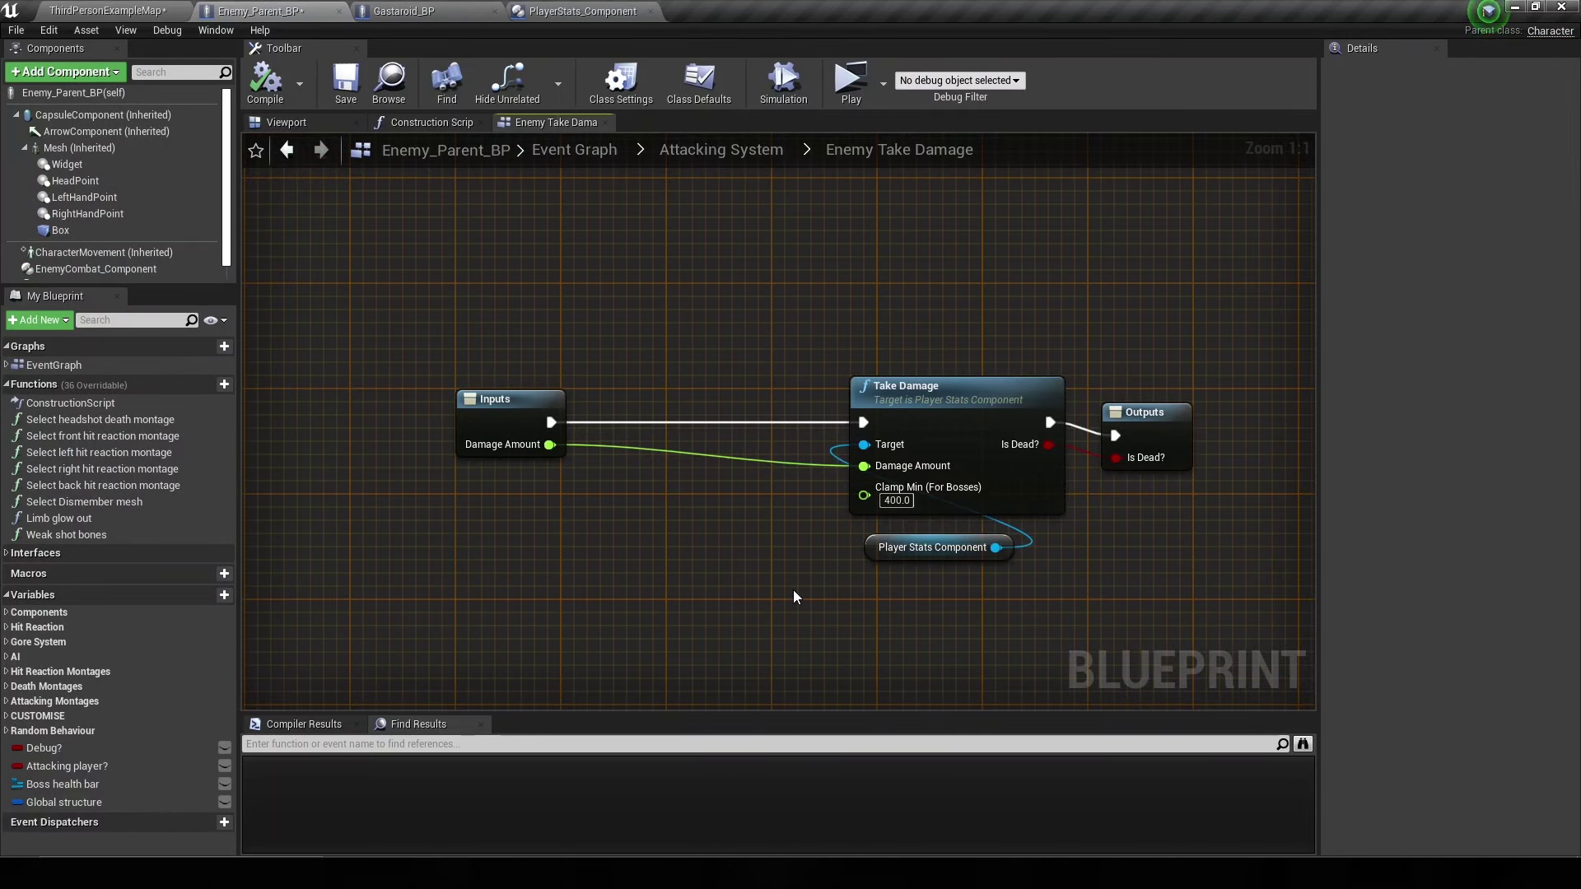
click(468, 11)
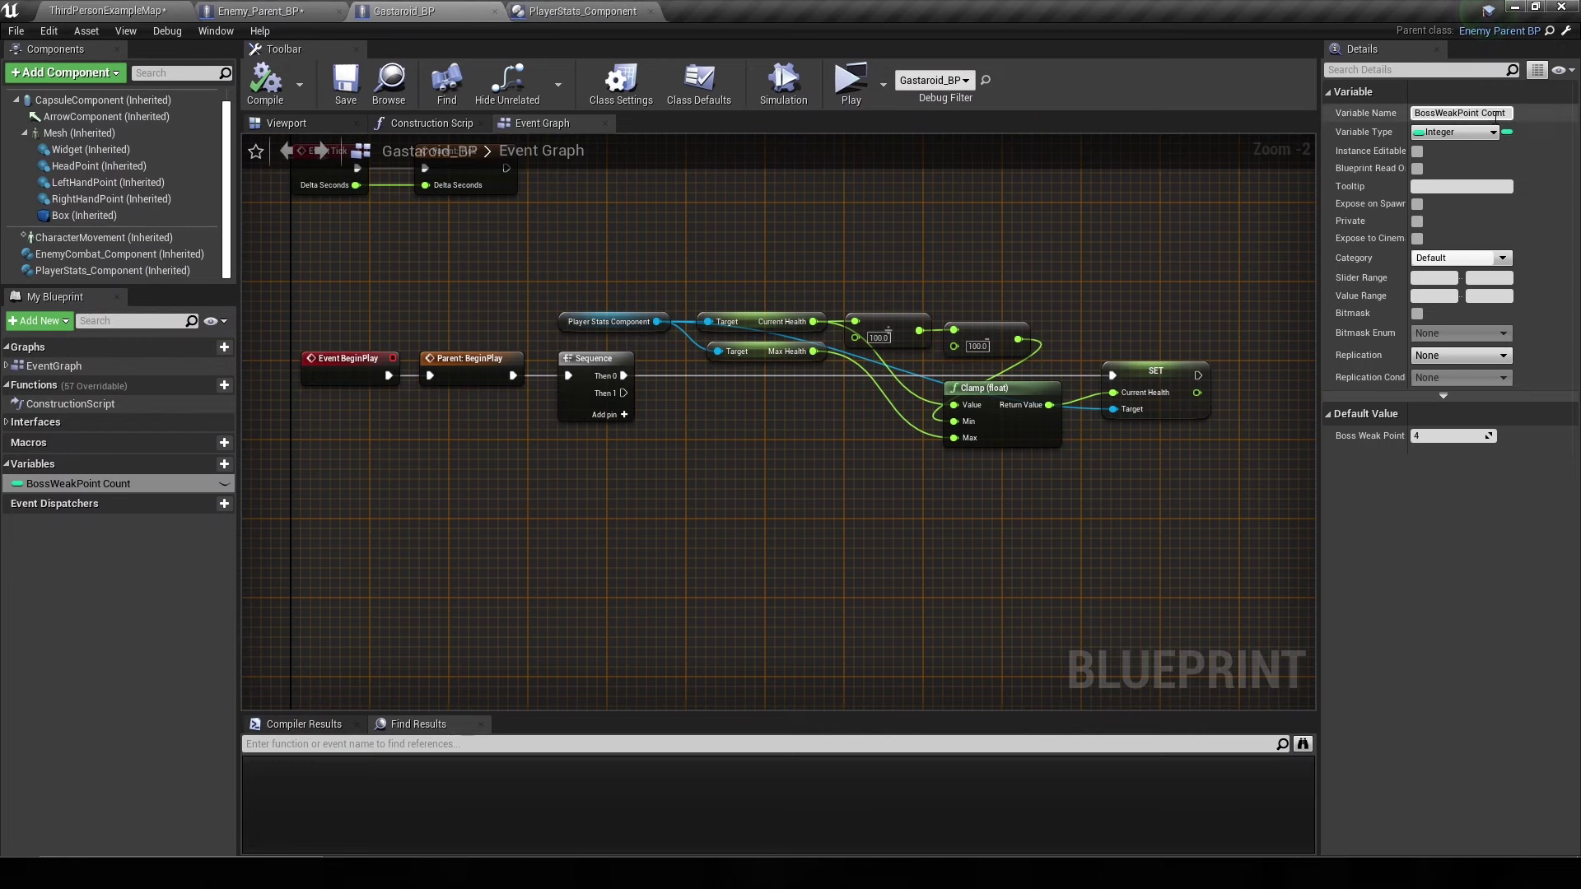
click(156, 484)
key(Delete)
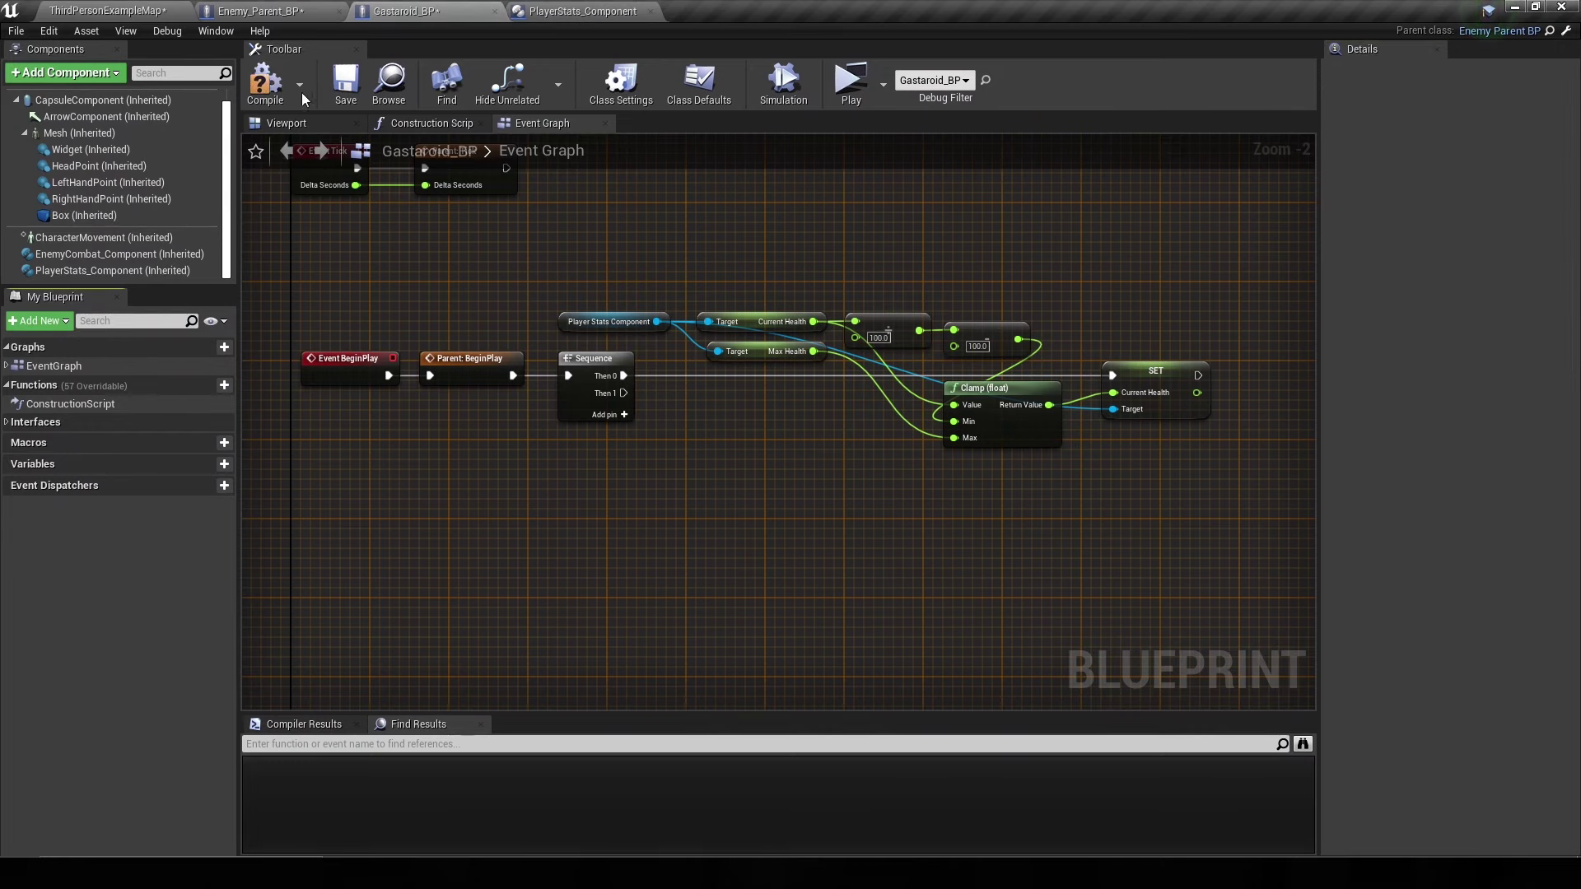
click(285, 80)
click(260, 11)
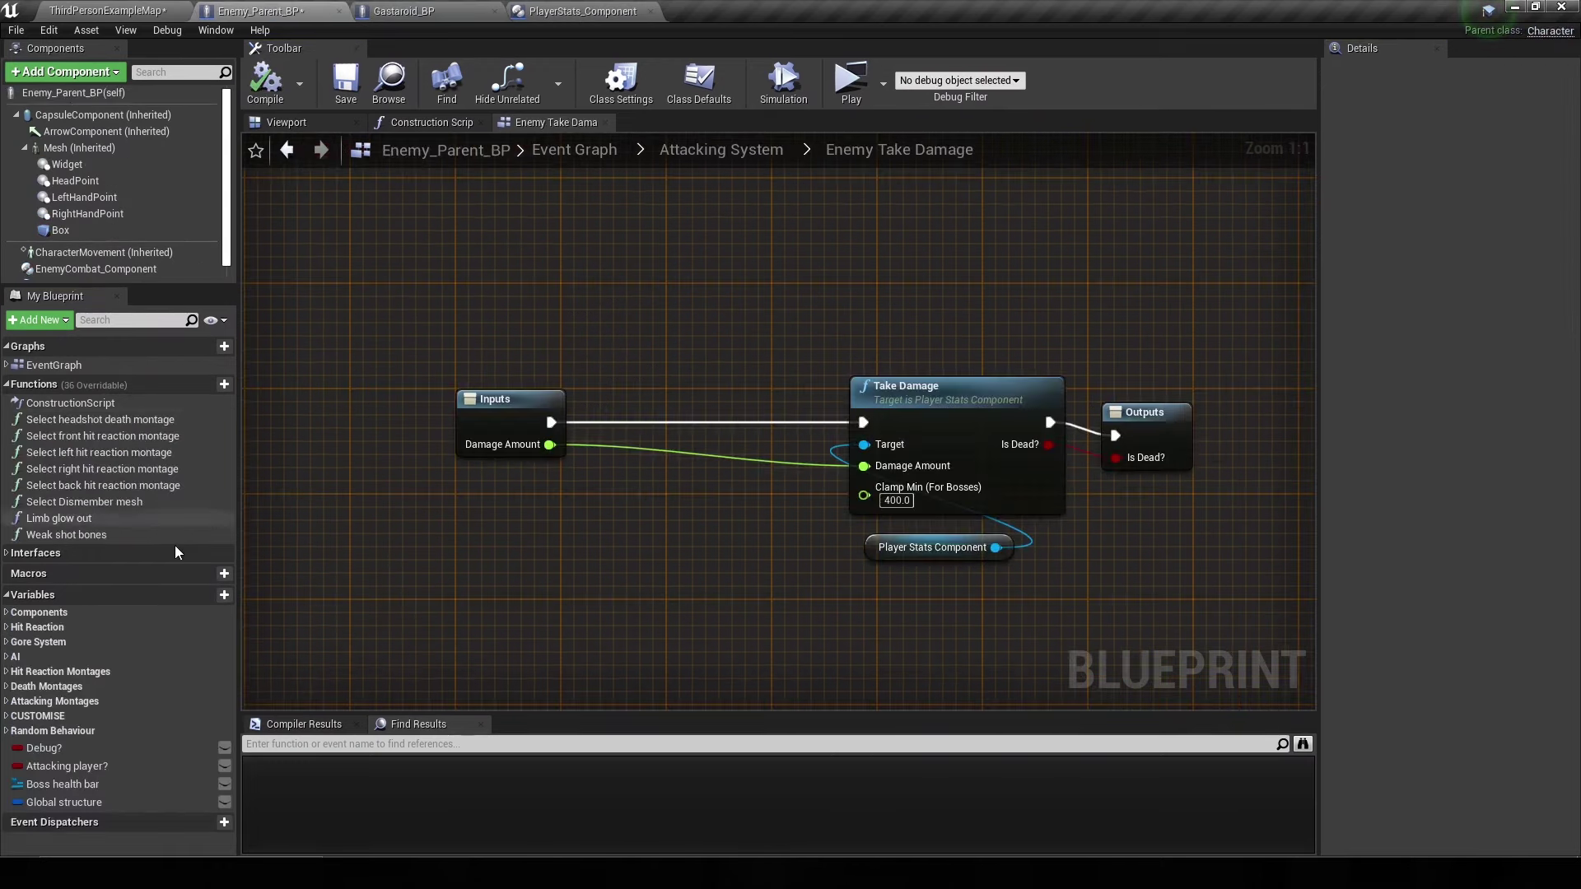
- Add an Integer variable 'BossWeakPoint Count' to Enemy_Parent_BP and compile
click(216, 595)
text(BossWeakPoint Count)
key(Return)
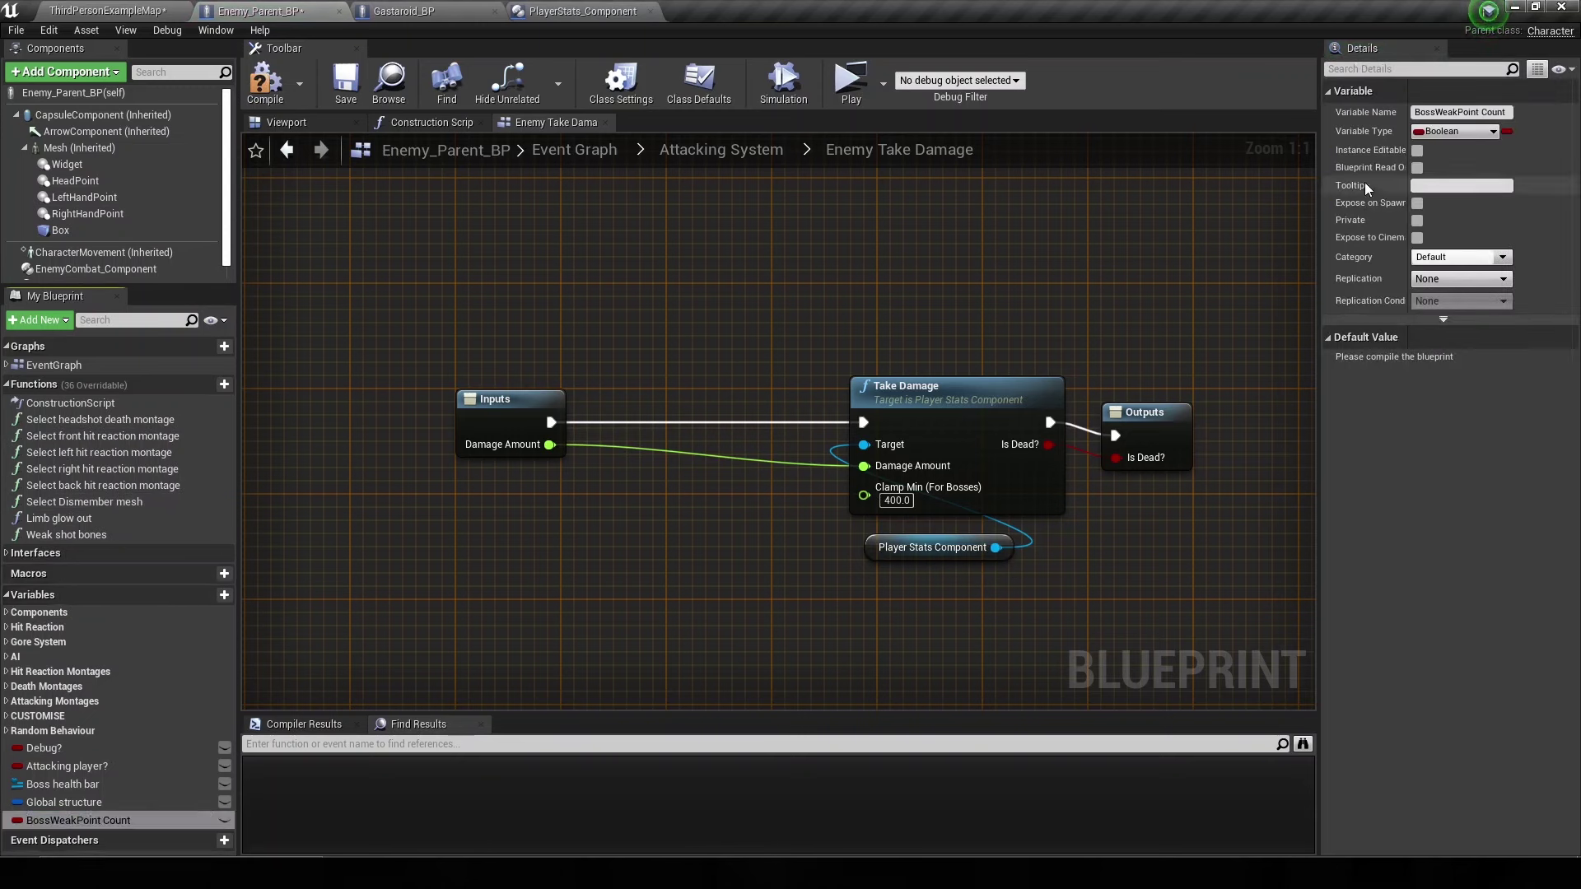
click(1449, 133)
click(1337, 207)
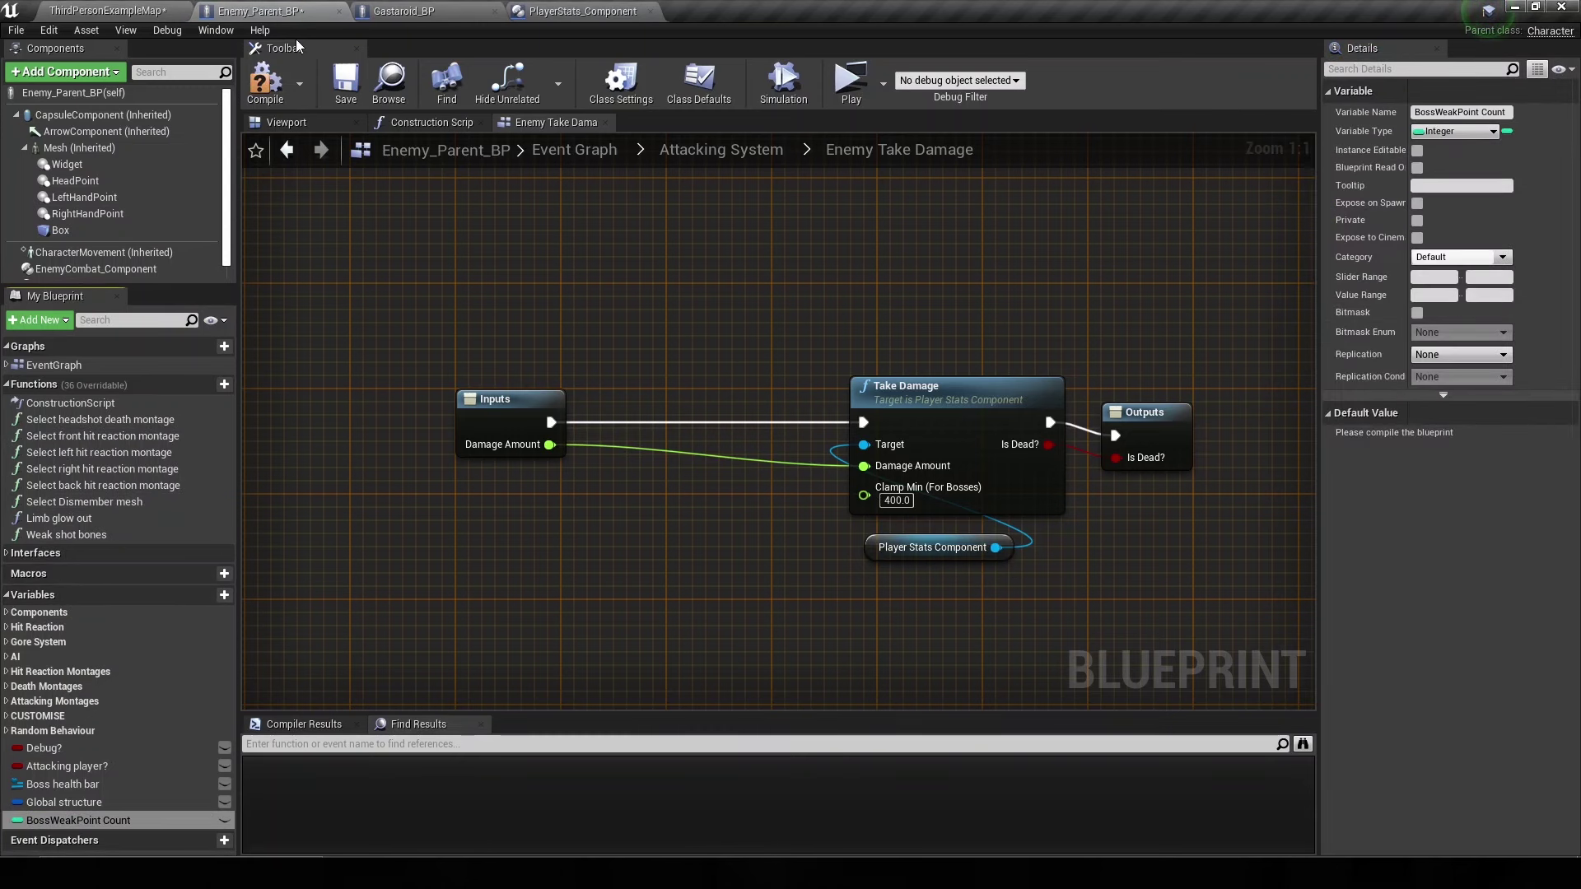
click(263, 80)
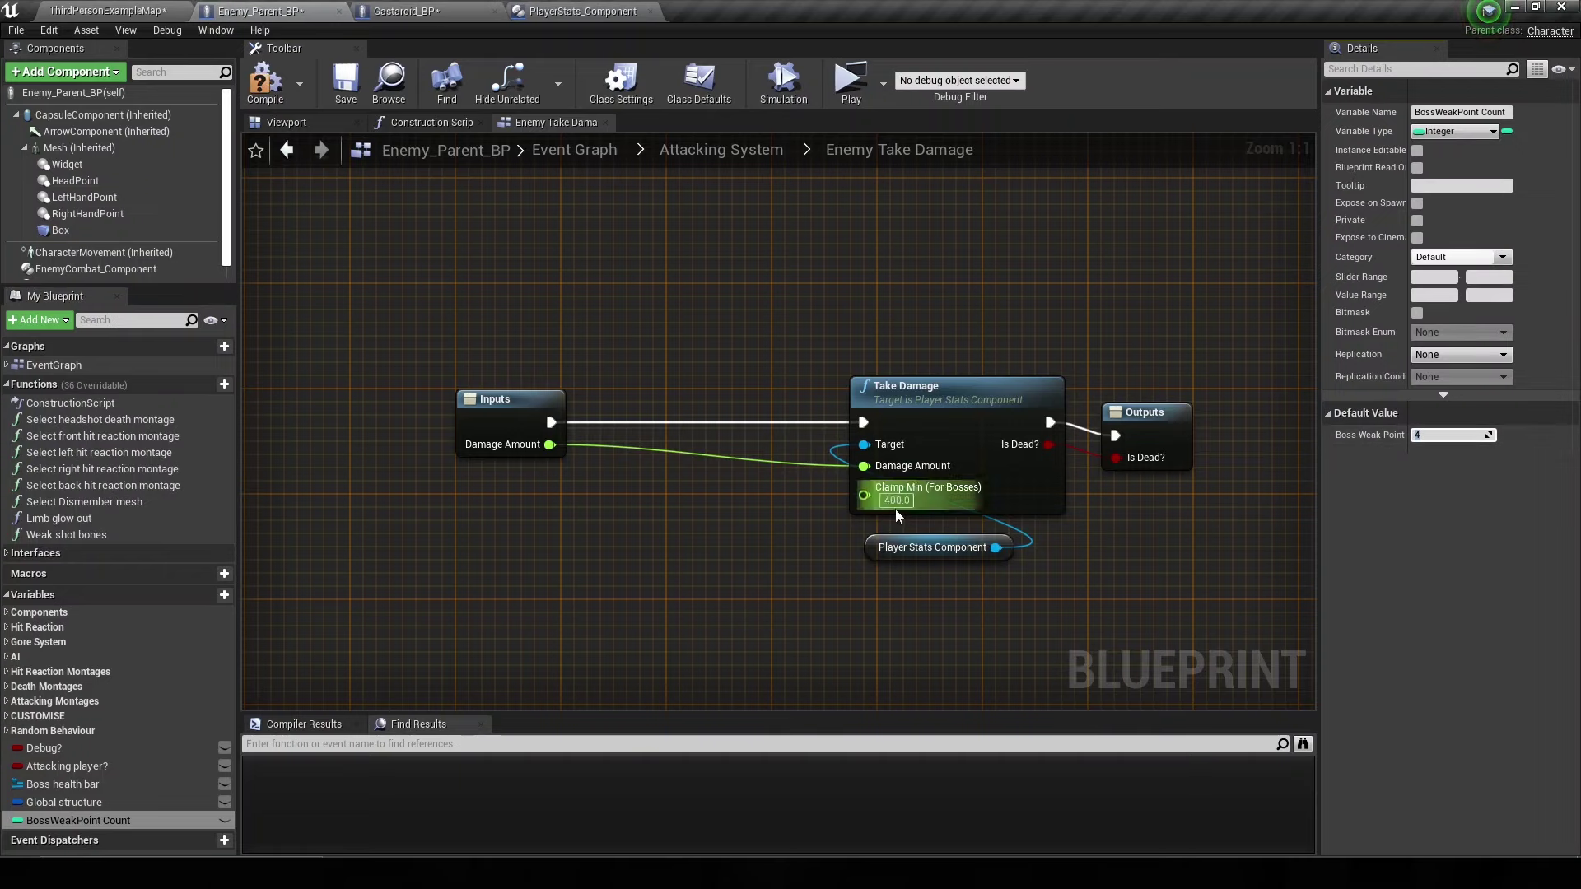
- Place a BossWeakPoint Count getter and feed Clamp Min from a new Select Float node
ctrl+drag(78, 820, 502, 574)
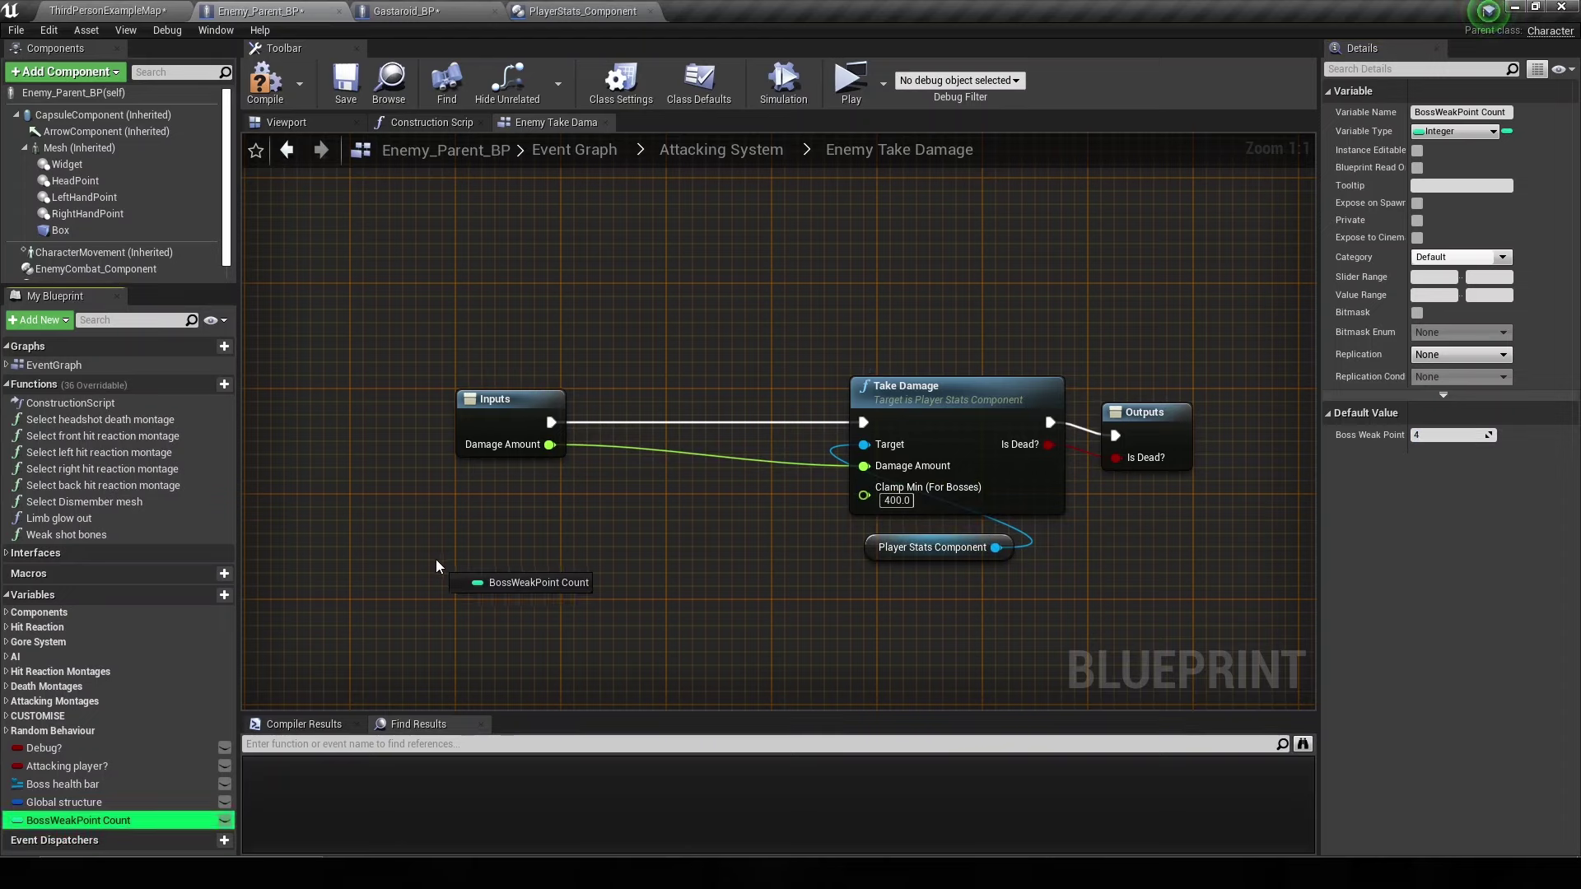
drag(865, 495, 846, 597)
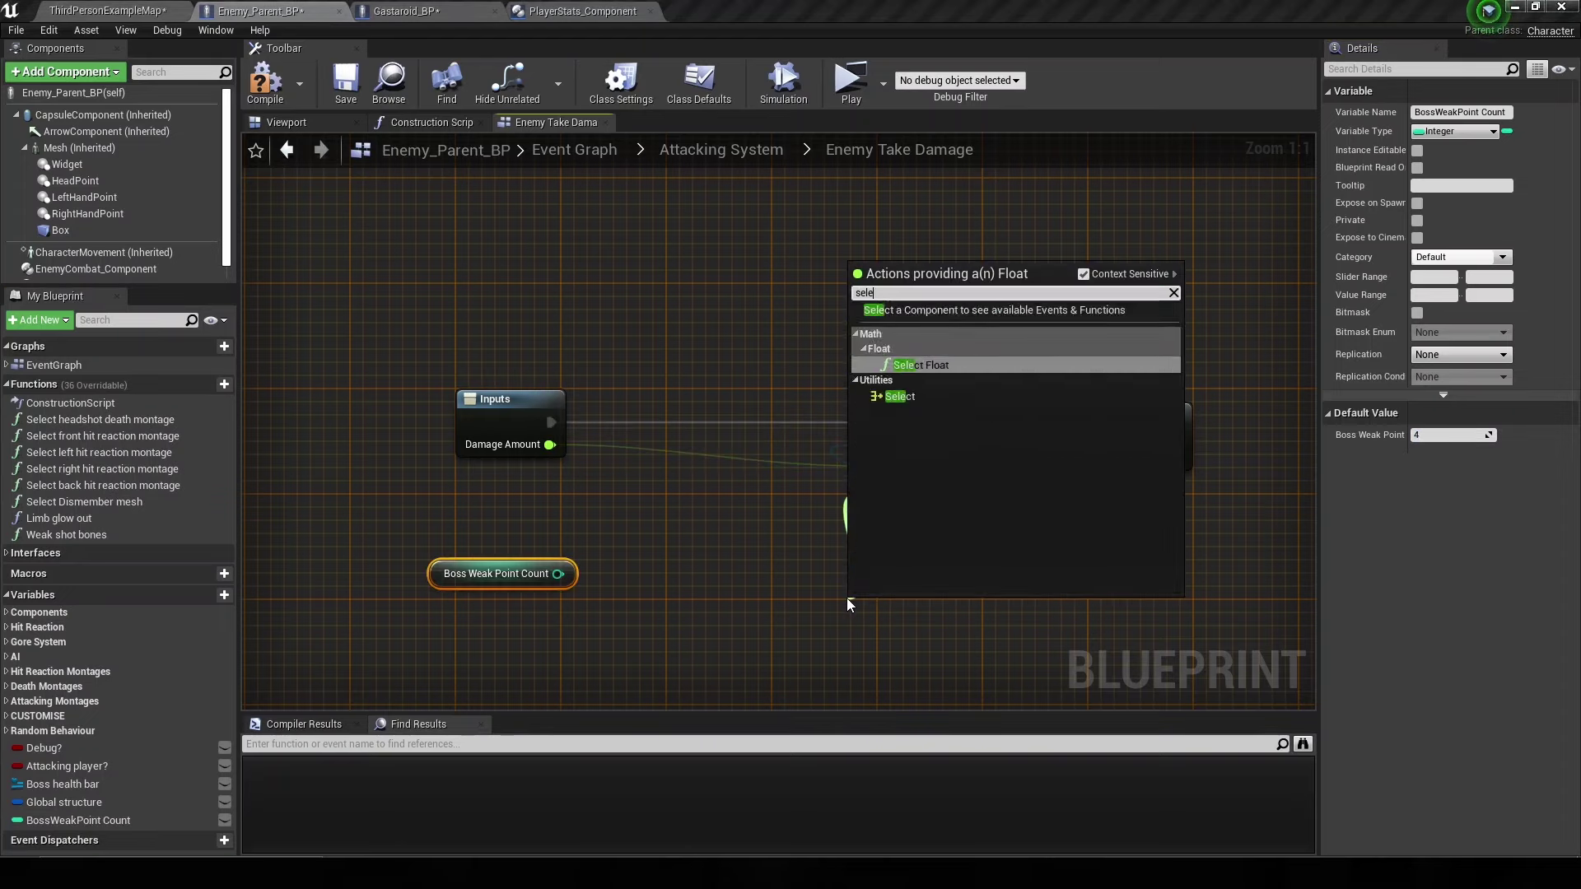
text(selec)
key(Return)
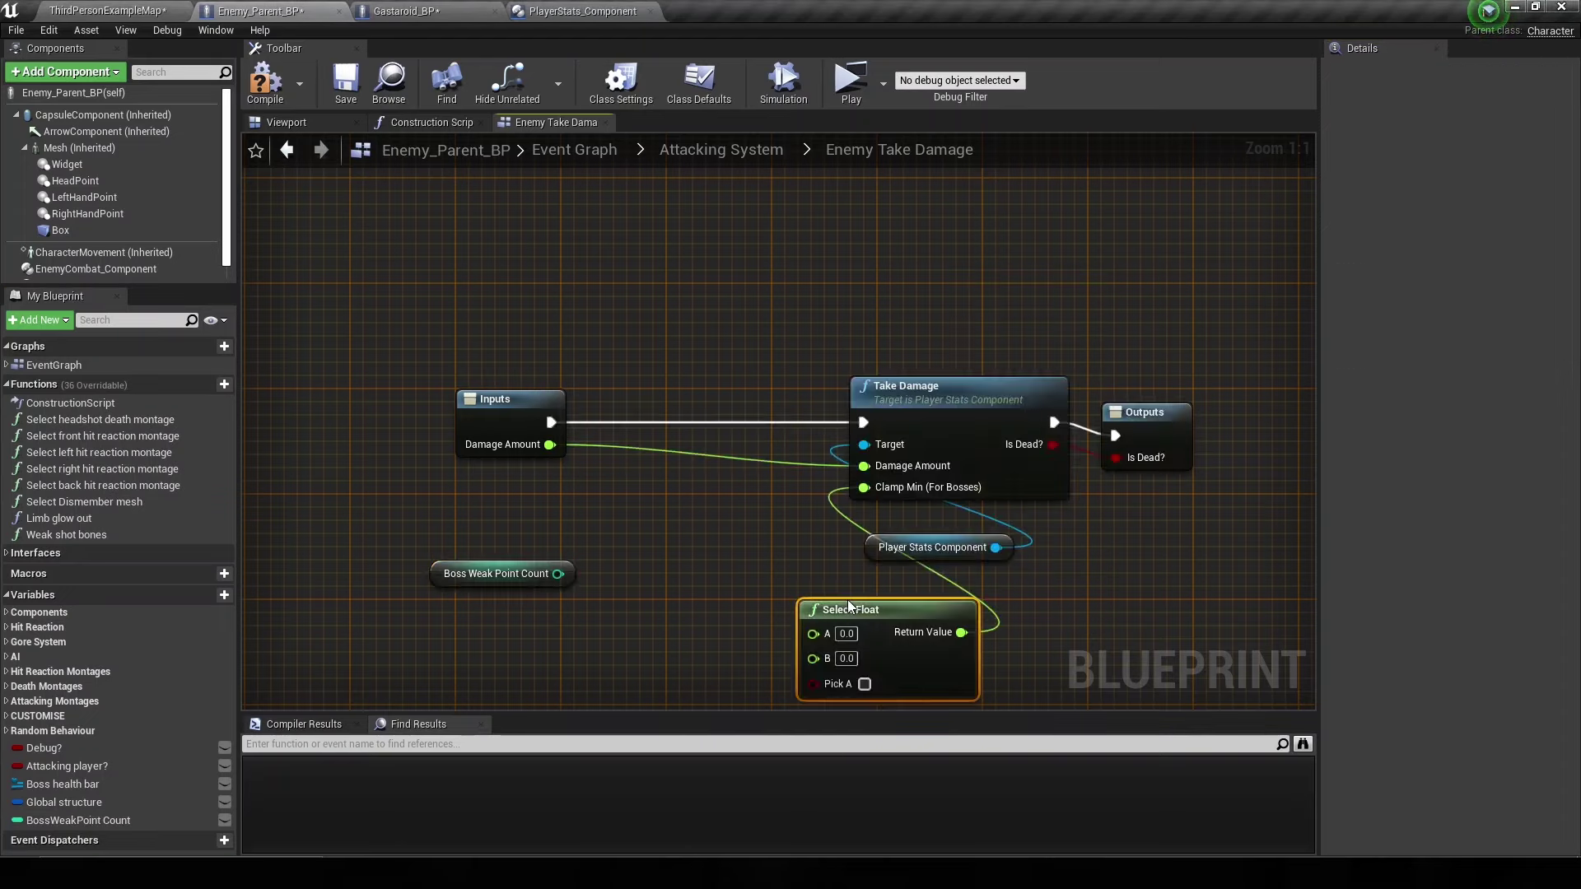
drag(874, 610, 926, 598)
right_drag(926, 598, 889, 527)
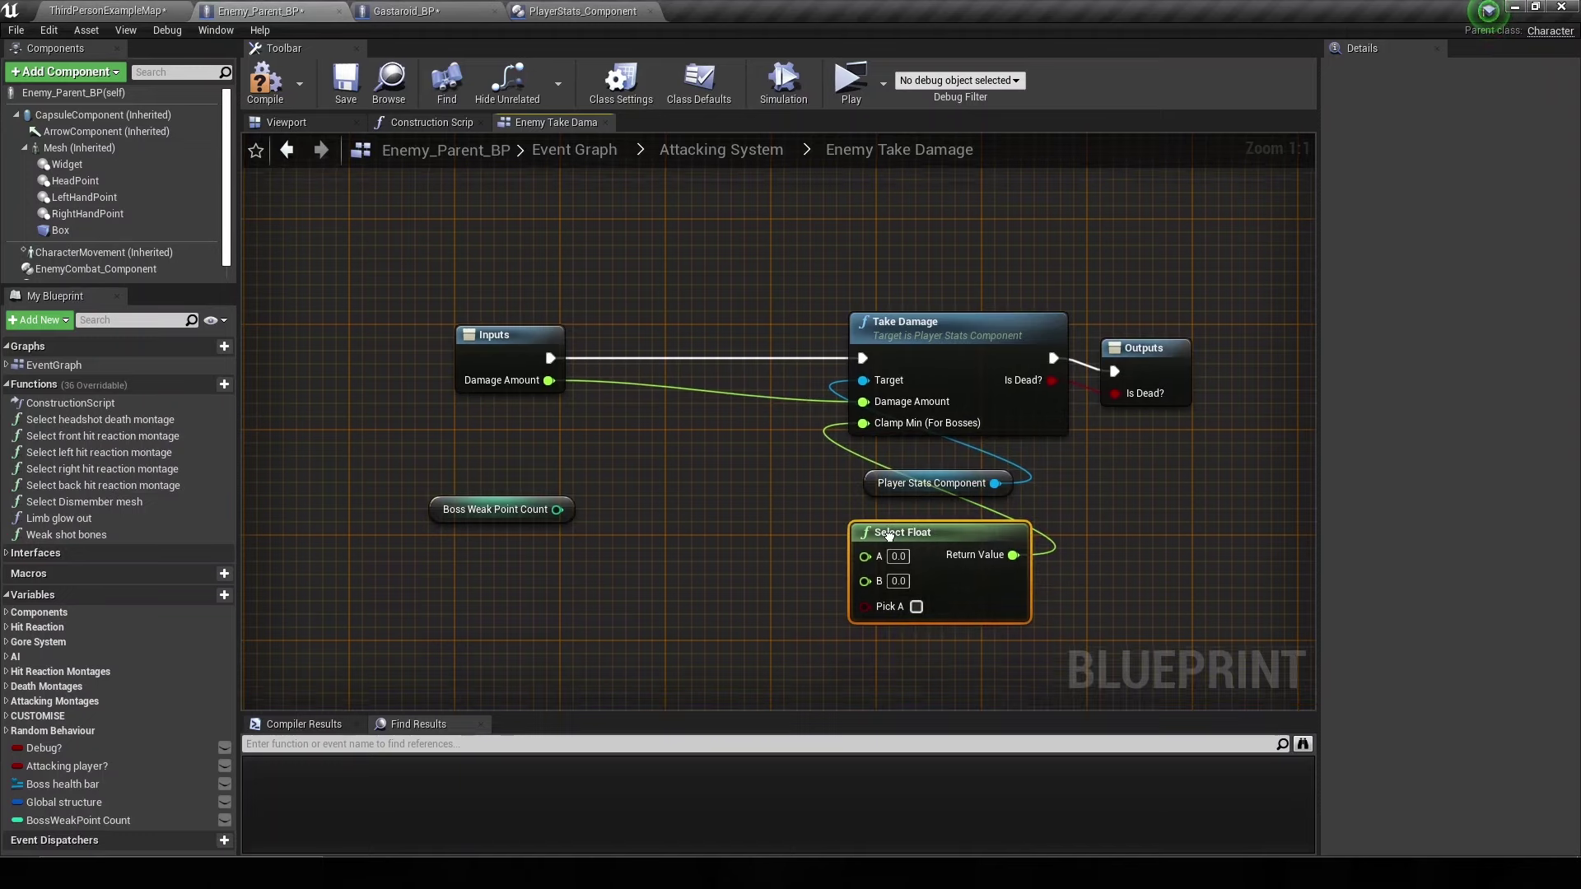
- Replace Select Float with a generic Select on Clamp Min, indexed by Boss Weak Point Count
drag(558, 504, 587, 516)
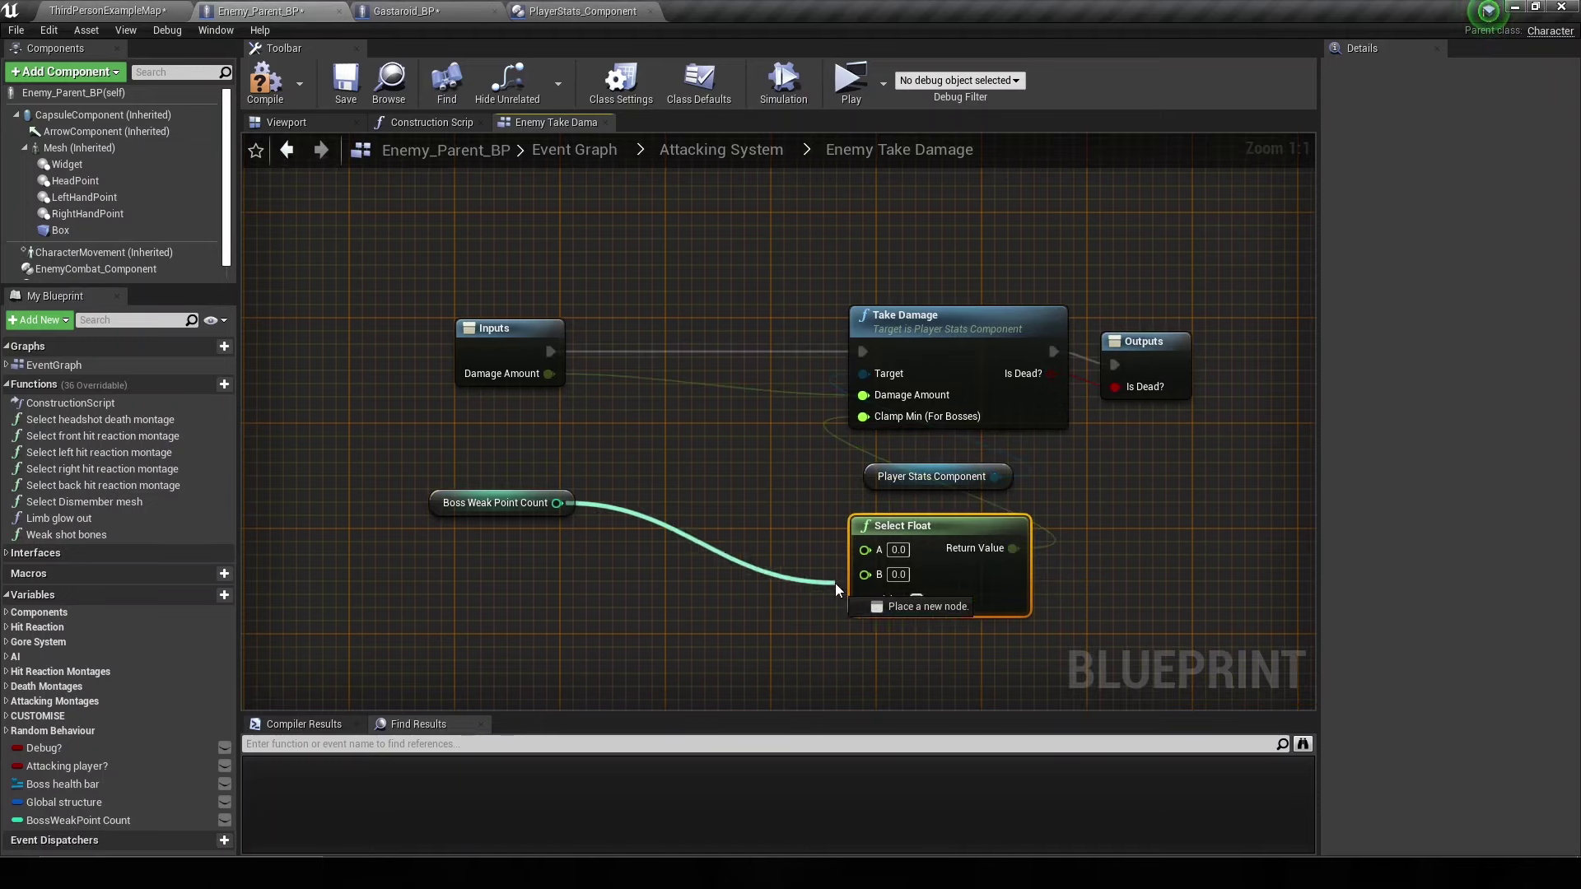
key(Delete)
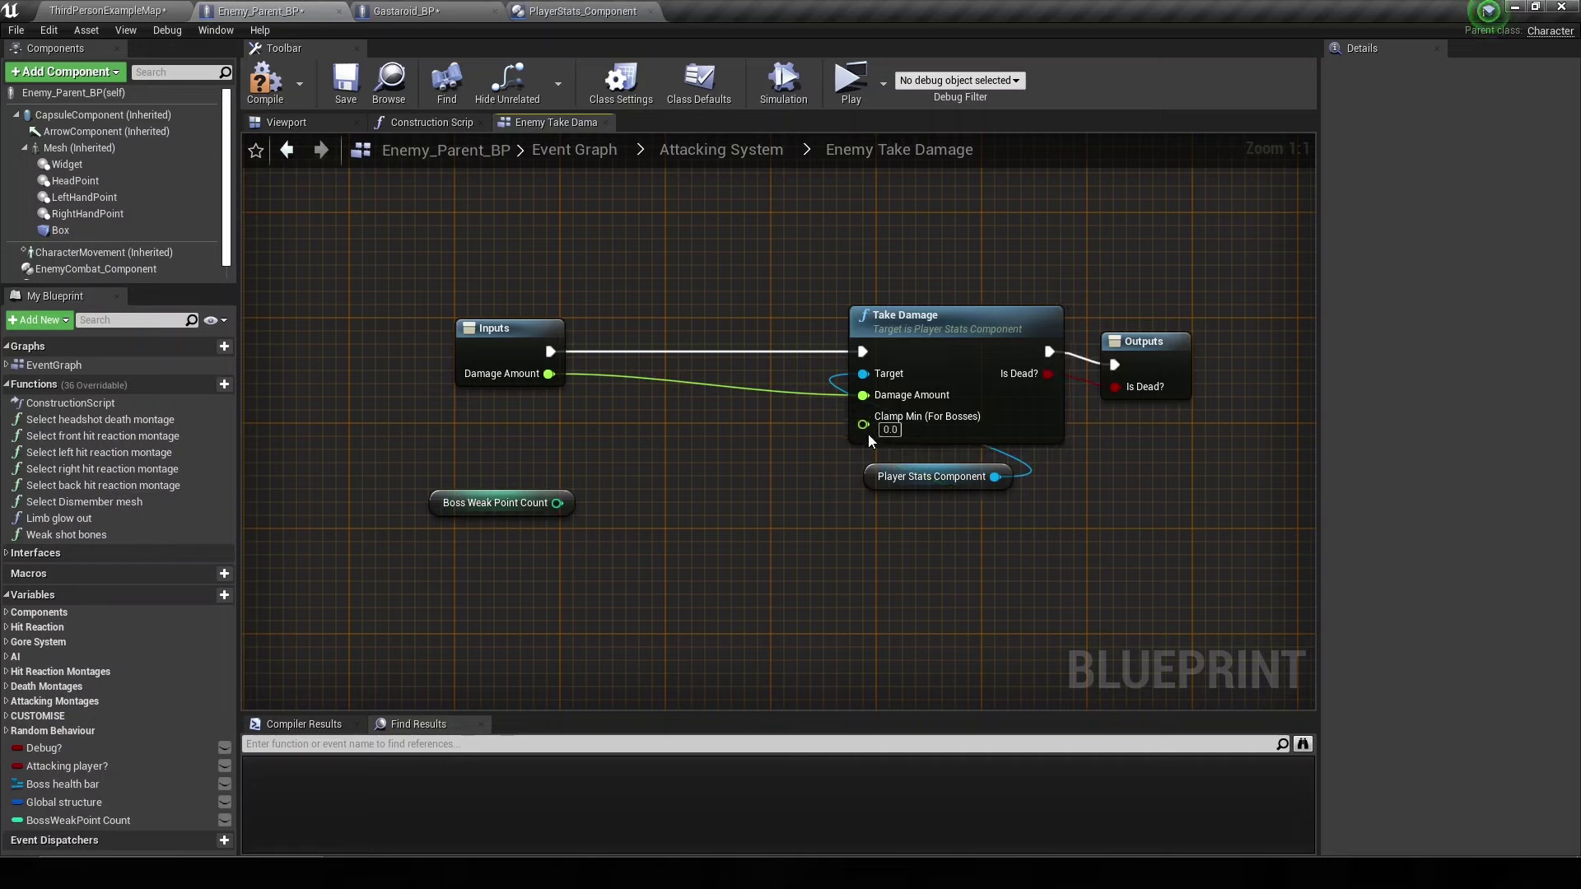
drag(863, 415, 934, 579)
text(sele)
key(Down)
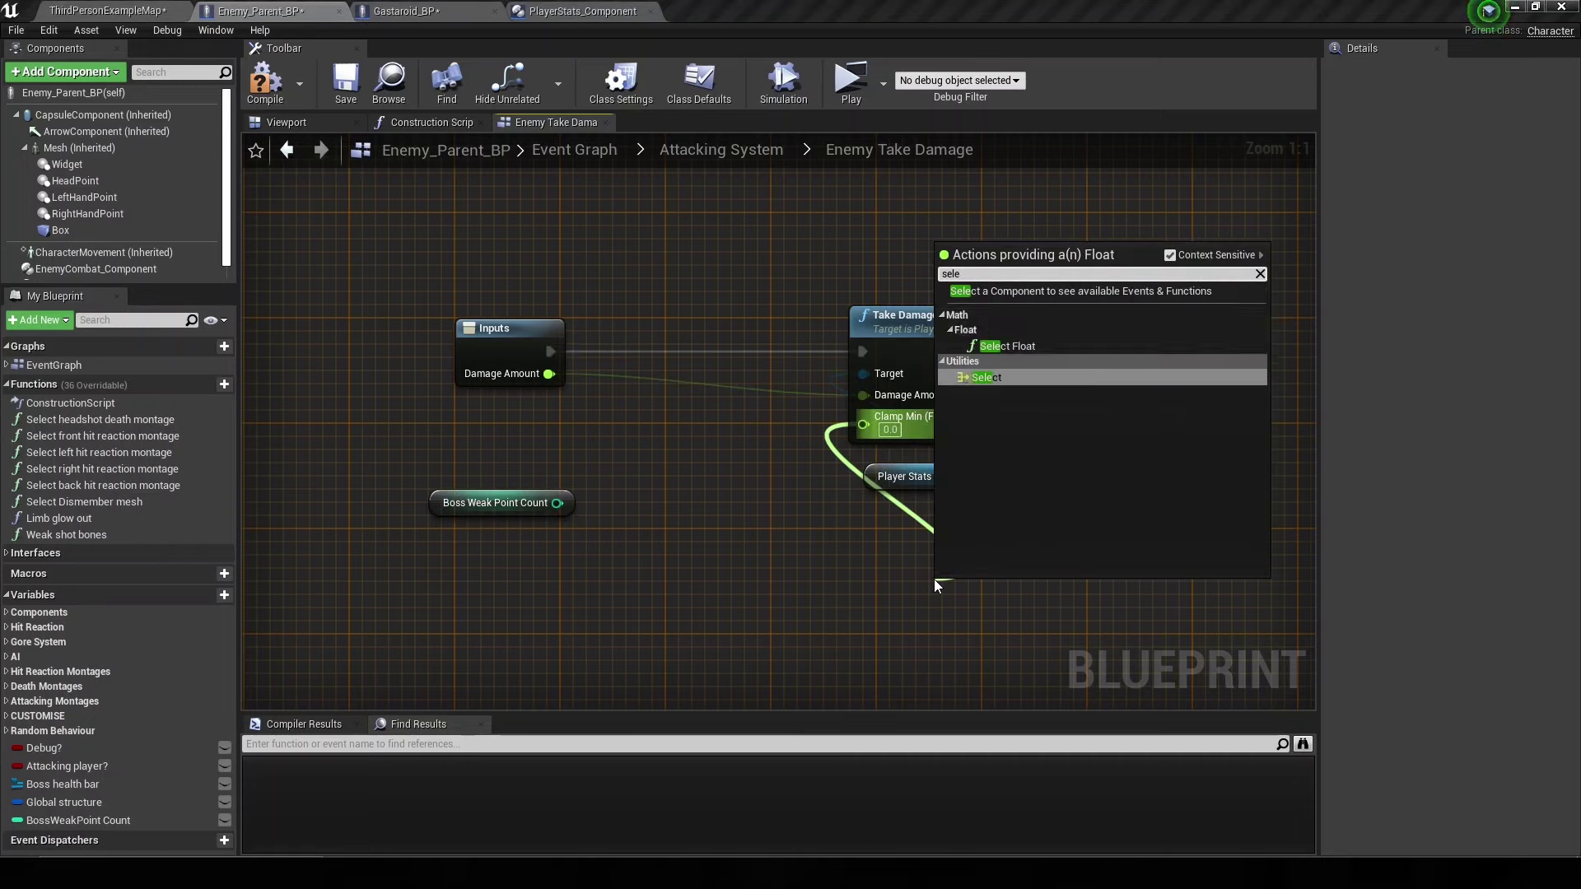
key(Return)
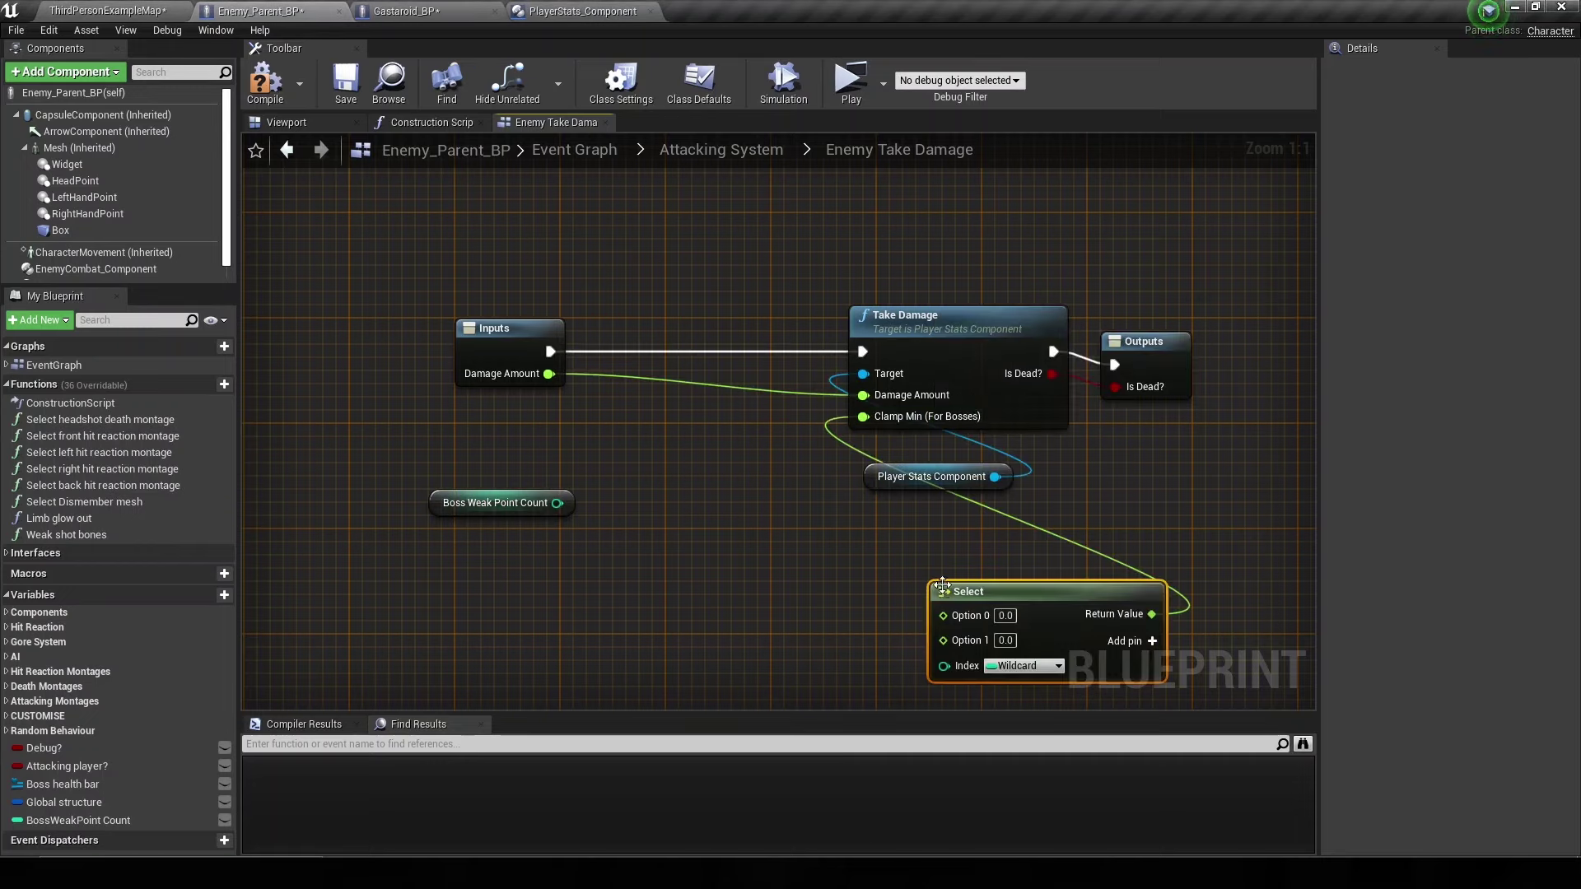
drag(947, 590, 935, 577)
drag(558, 503, 928, 646)
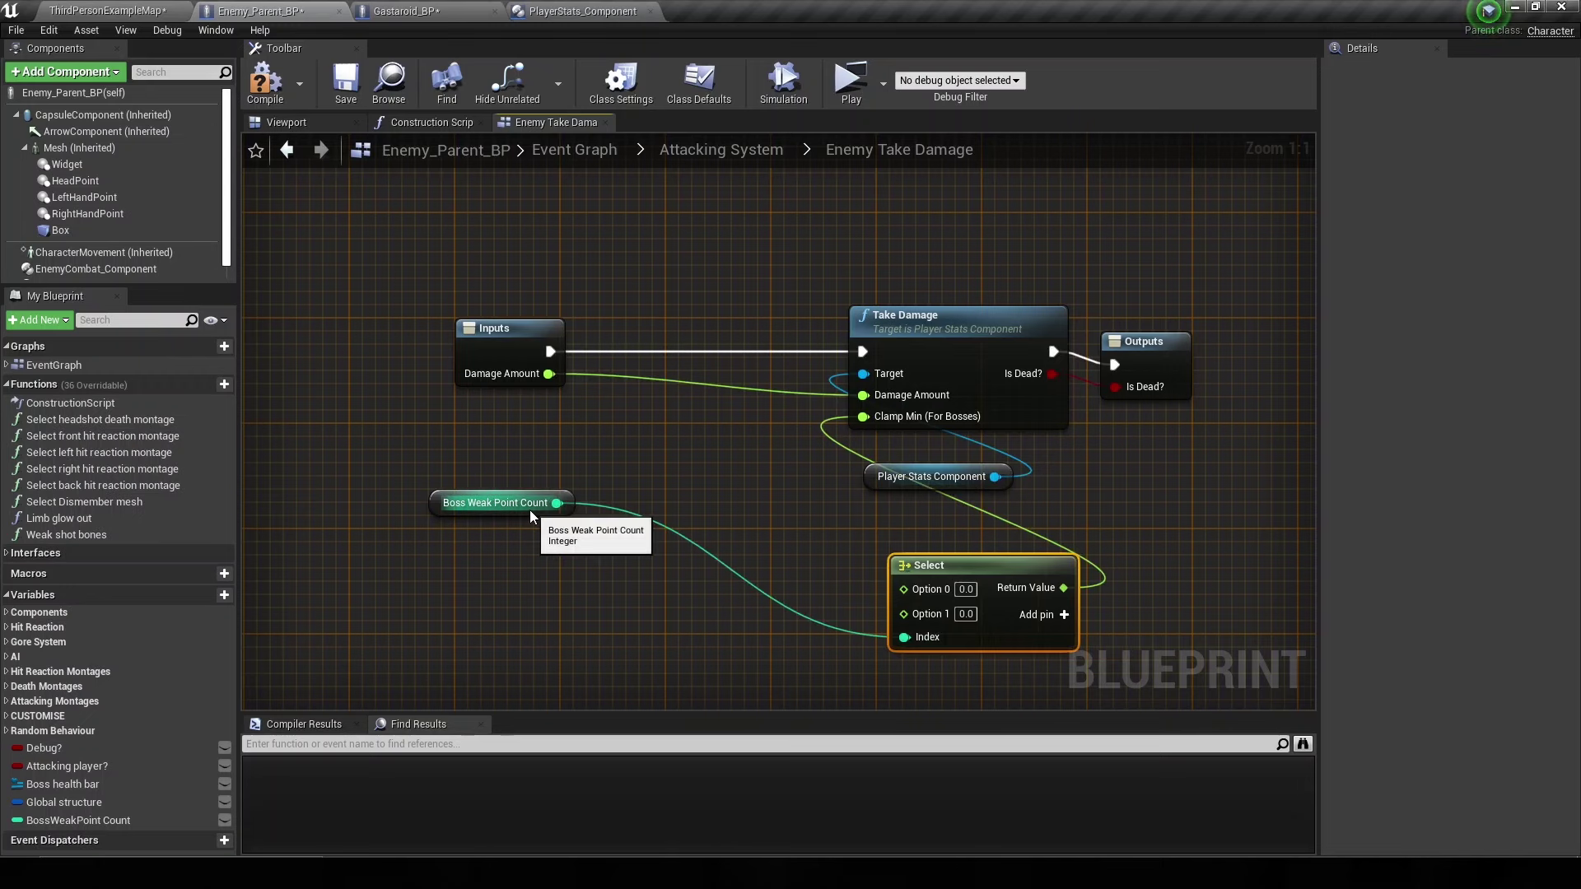
drag(529, 513, 850, 635)
right_drag(849, 635, 738, 496)
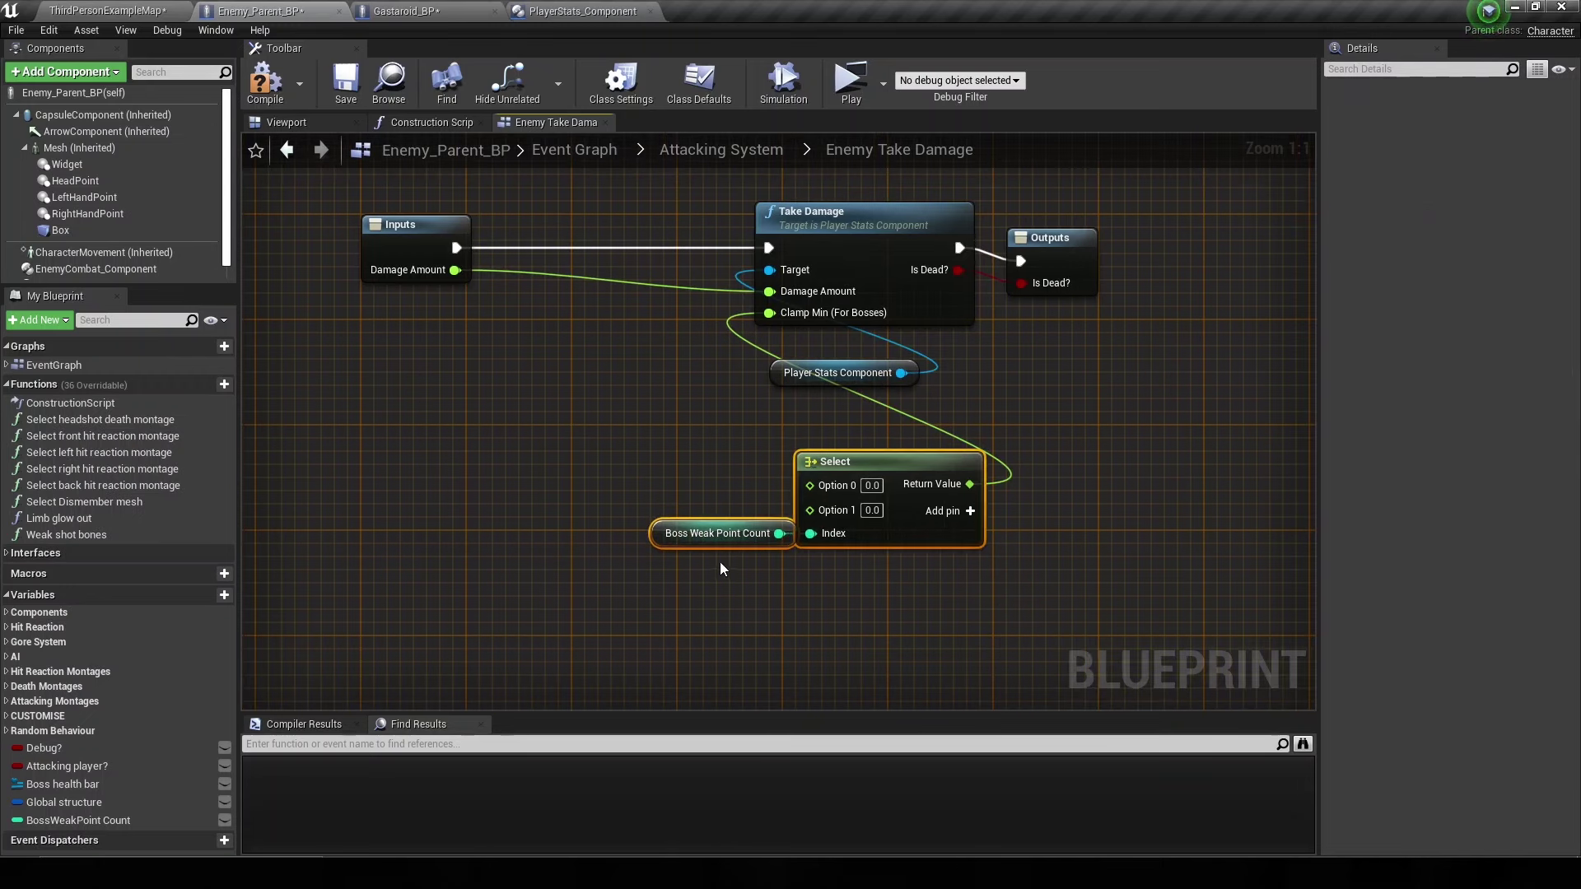
- Expand the Select node to four options and set Boss Weak Point Count's default to 3
click(724, 520)
drag(724, 517, 722, 589)
click(968, 511)
click(969, 511)
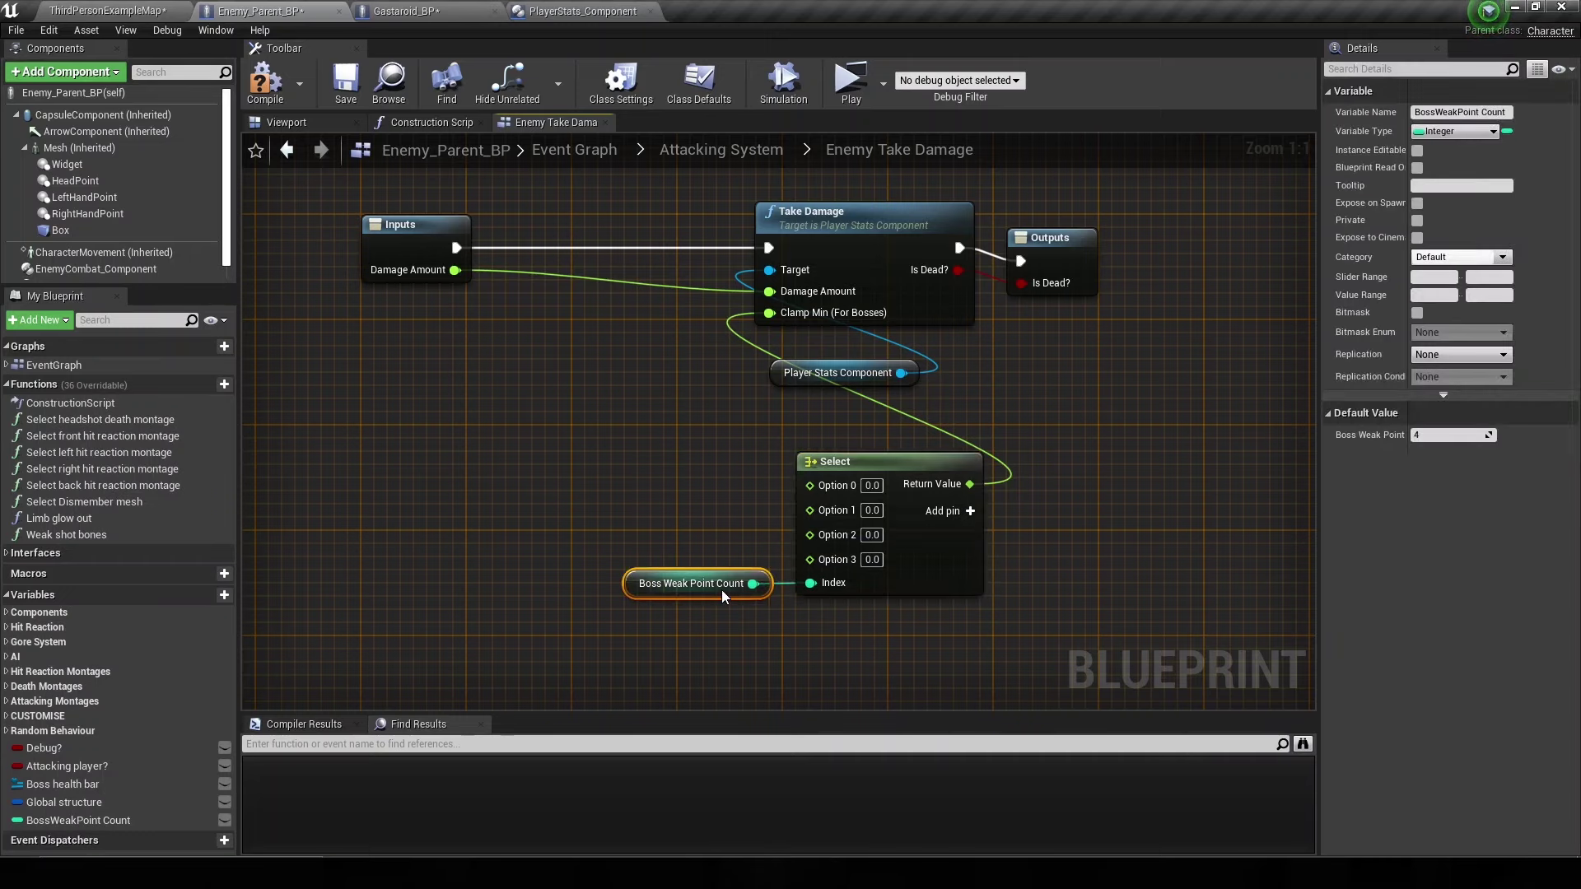
click(1427, 437)
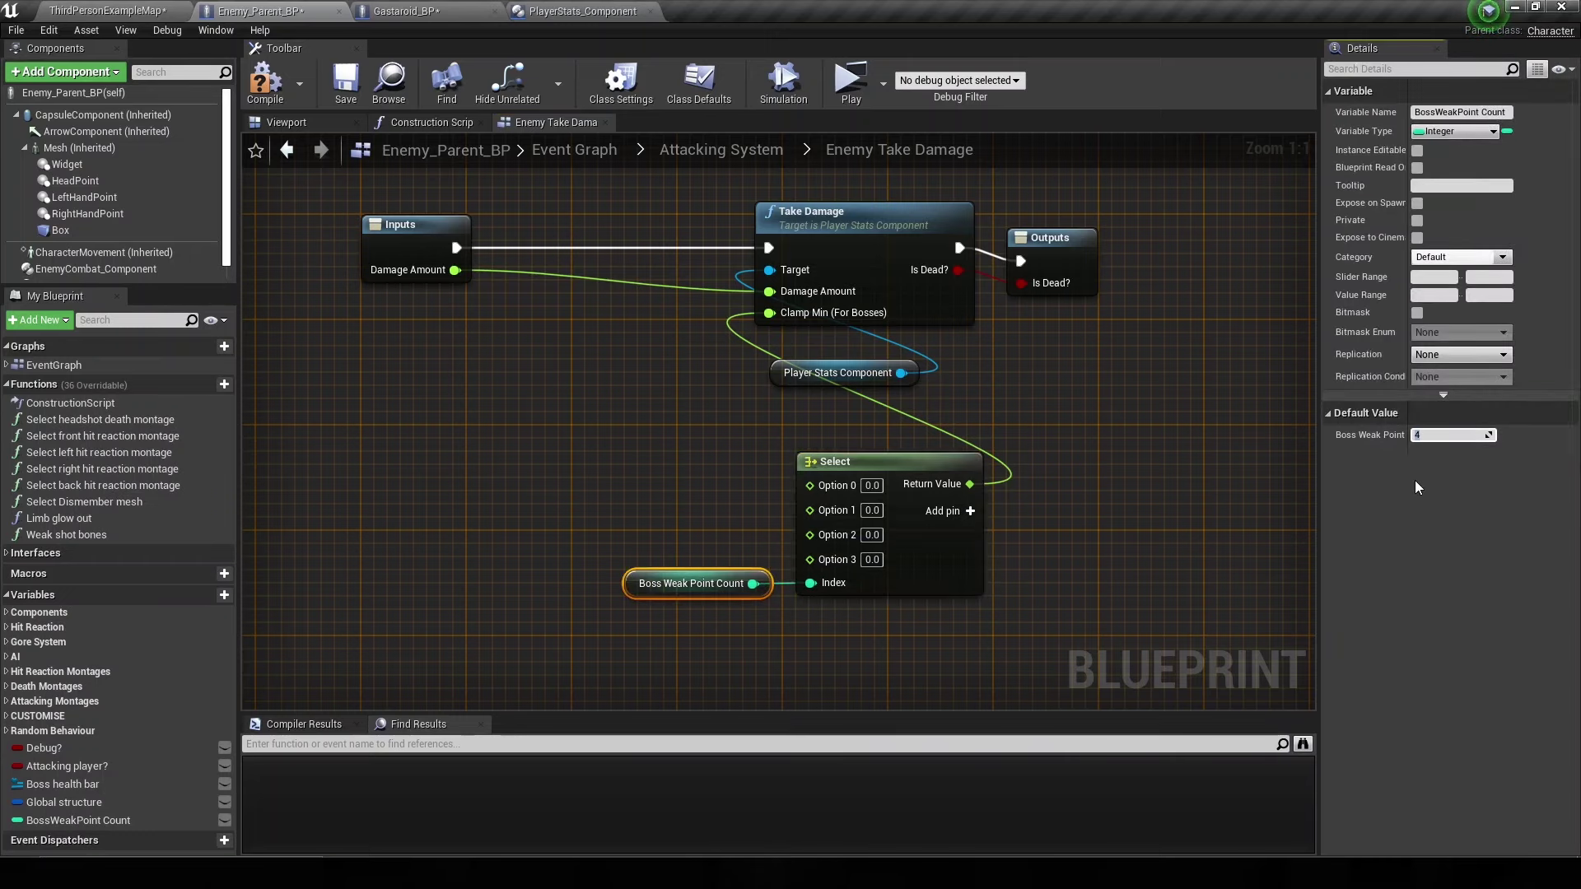
right_drag(783, 305, 743, 227)
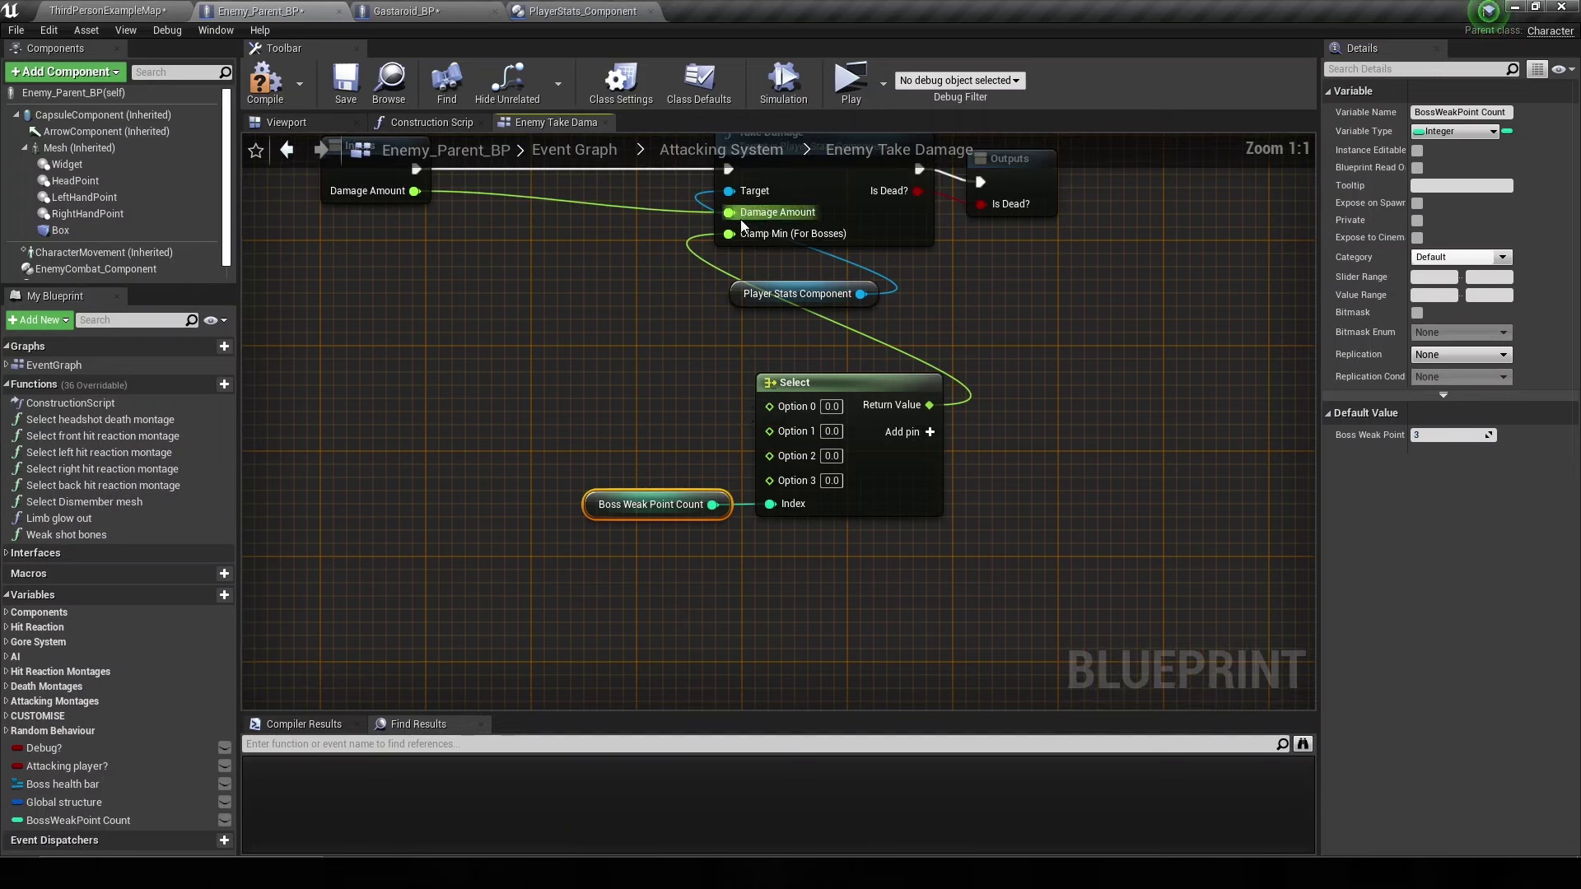
right_drag(836, 481, 805, 412)
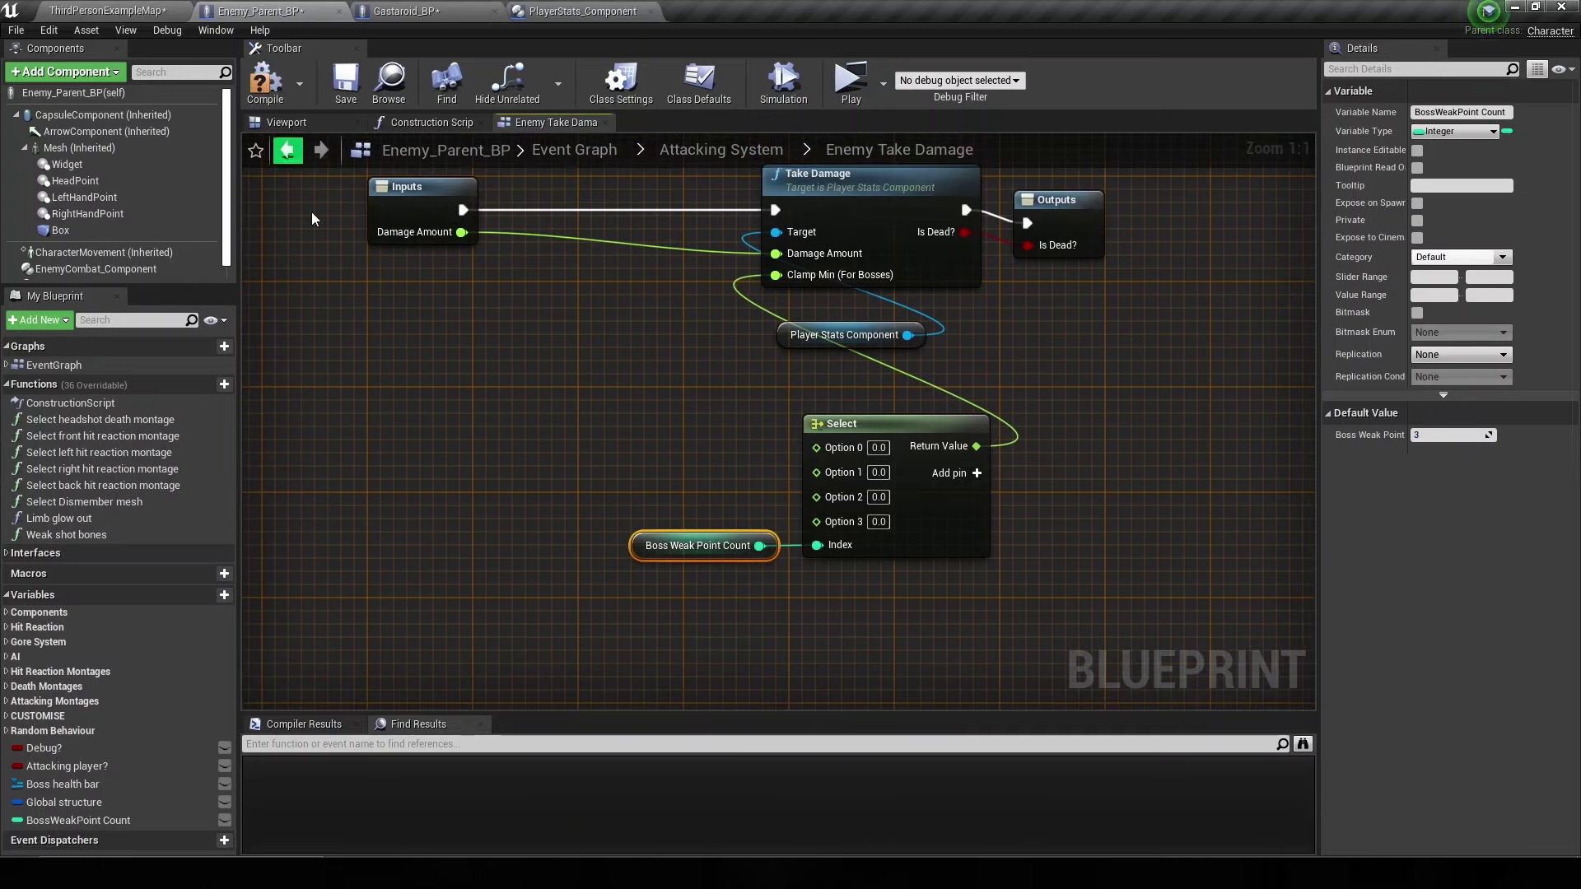
- Duplicate the Player Stats Component node and add a Get Max Health node from it
click(787, 340)
key(ctrl+c)
key(ctrl+v)
drag(591, 414, 555, 453)
text(get)
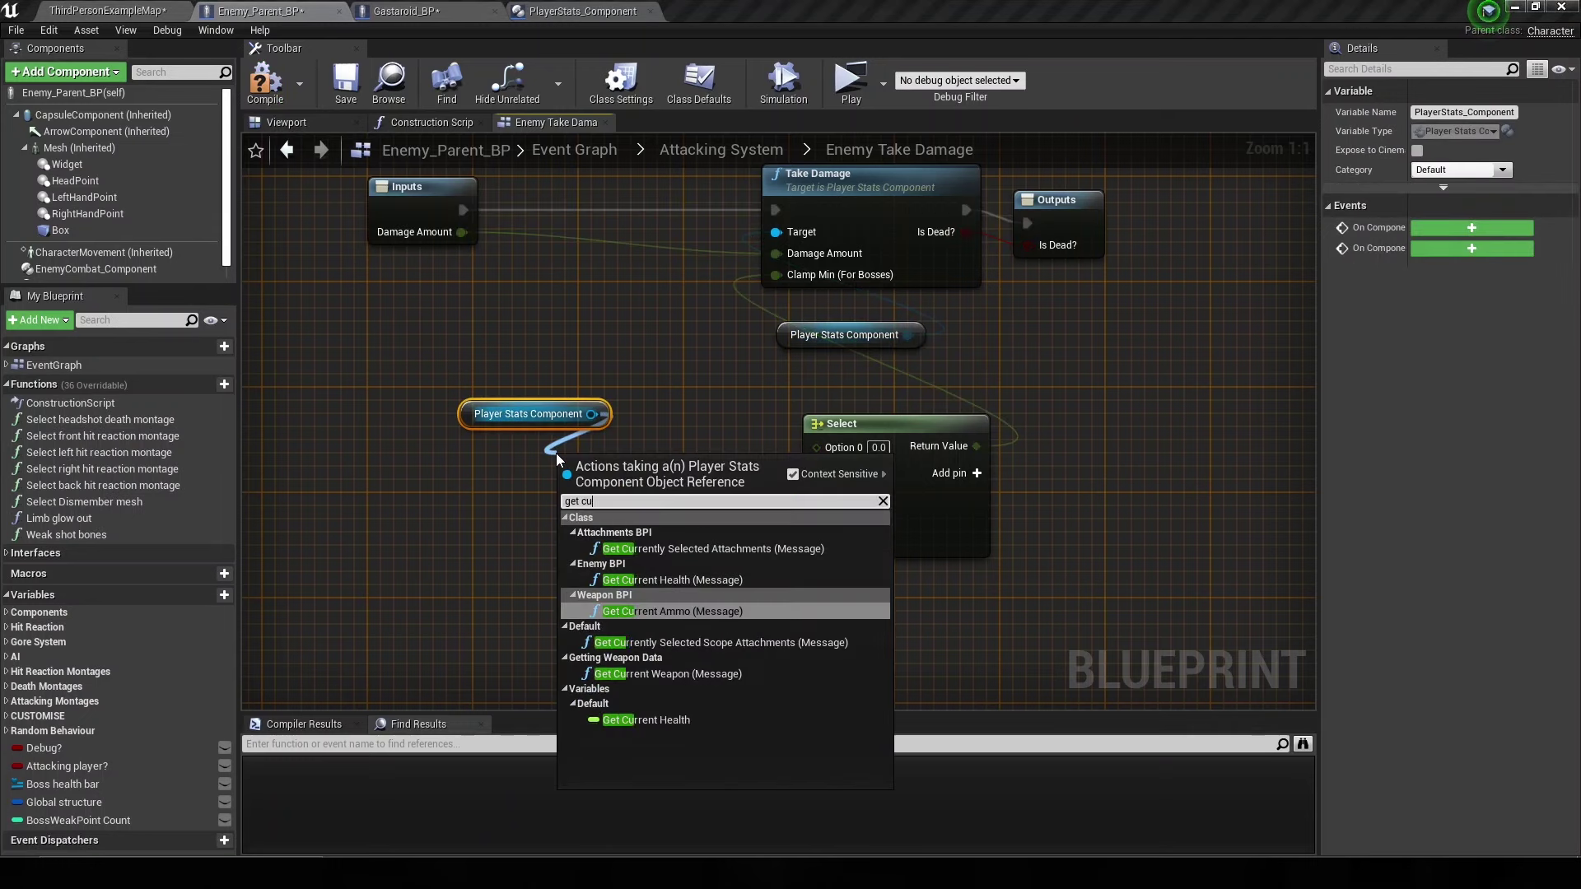
text( max health)
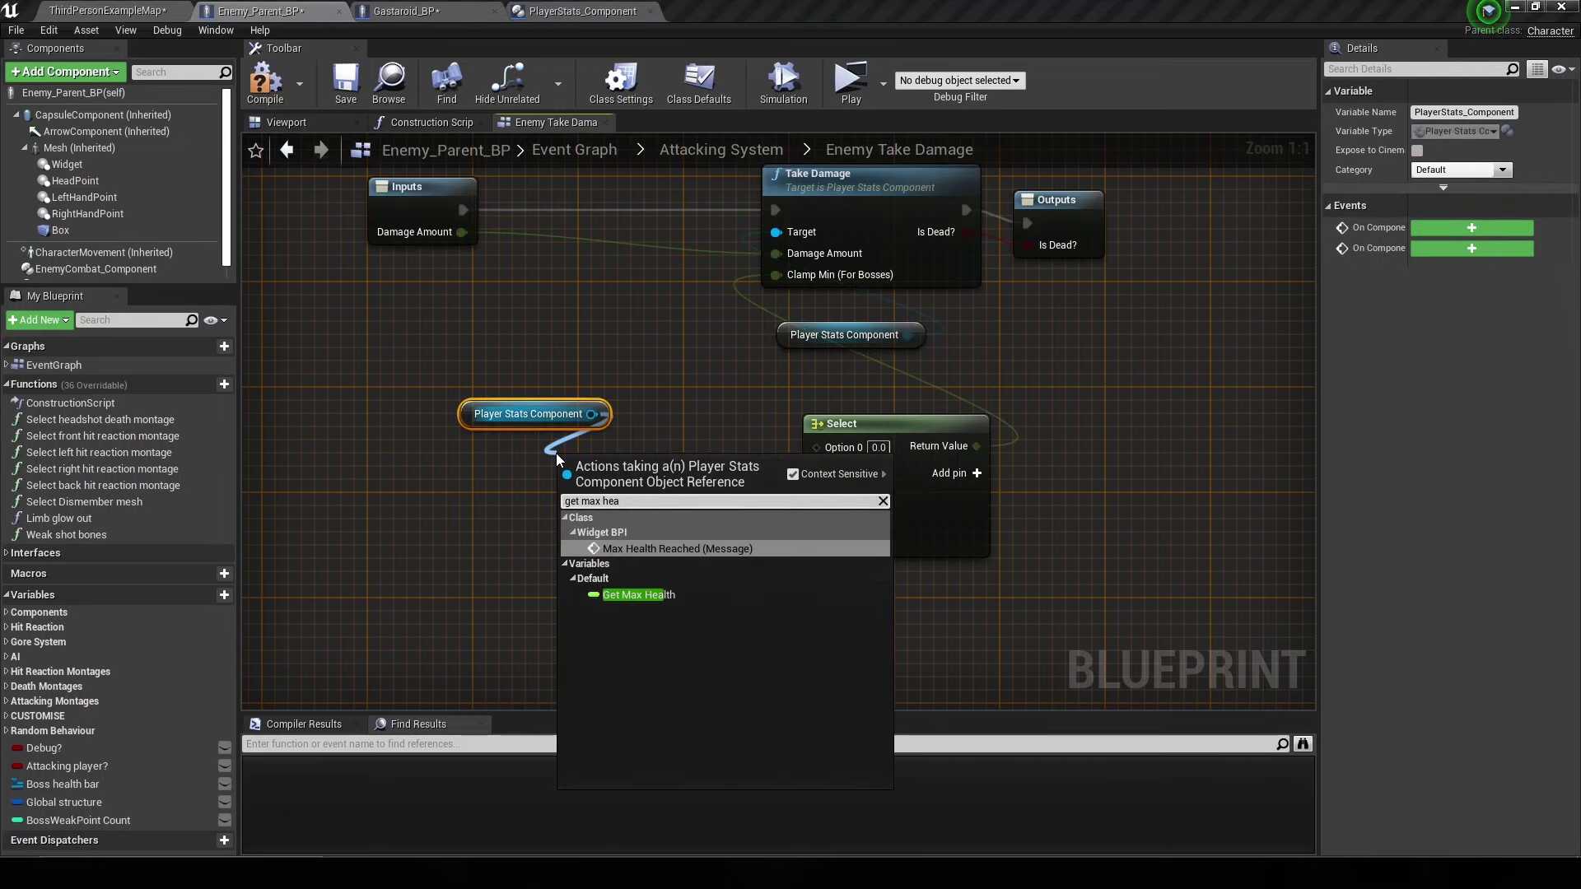
key(Return)
mouse_move(613, 468)
mouse_down()
mouse_move(521, 454)
mouse_move(440, 394)
mouse_move(540, 428)
mouse_up()
ctrl+click(531, 409)
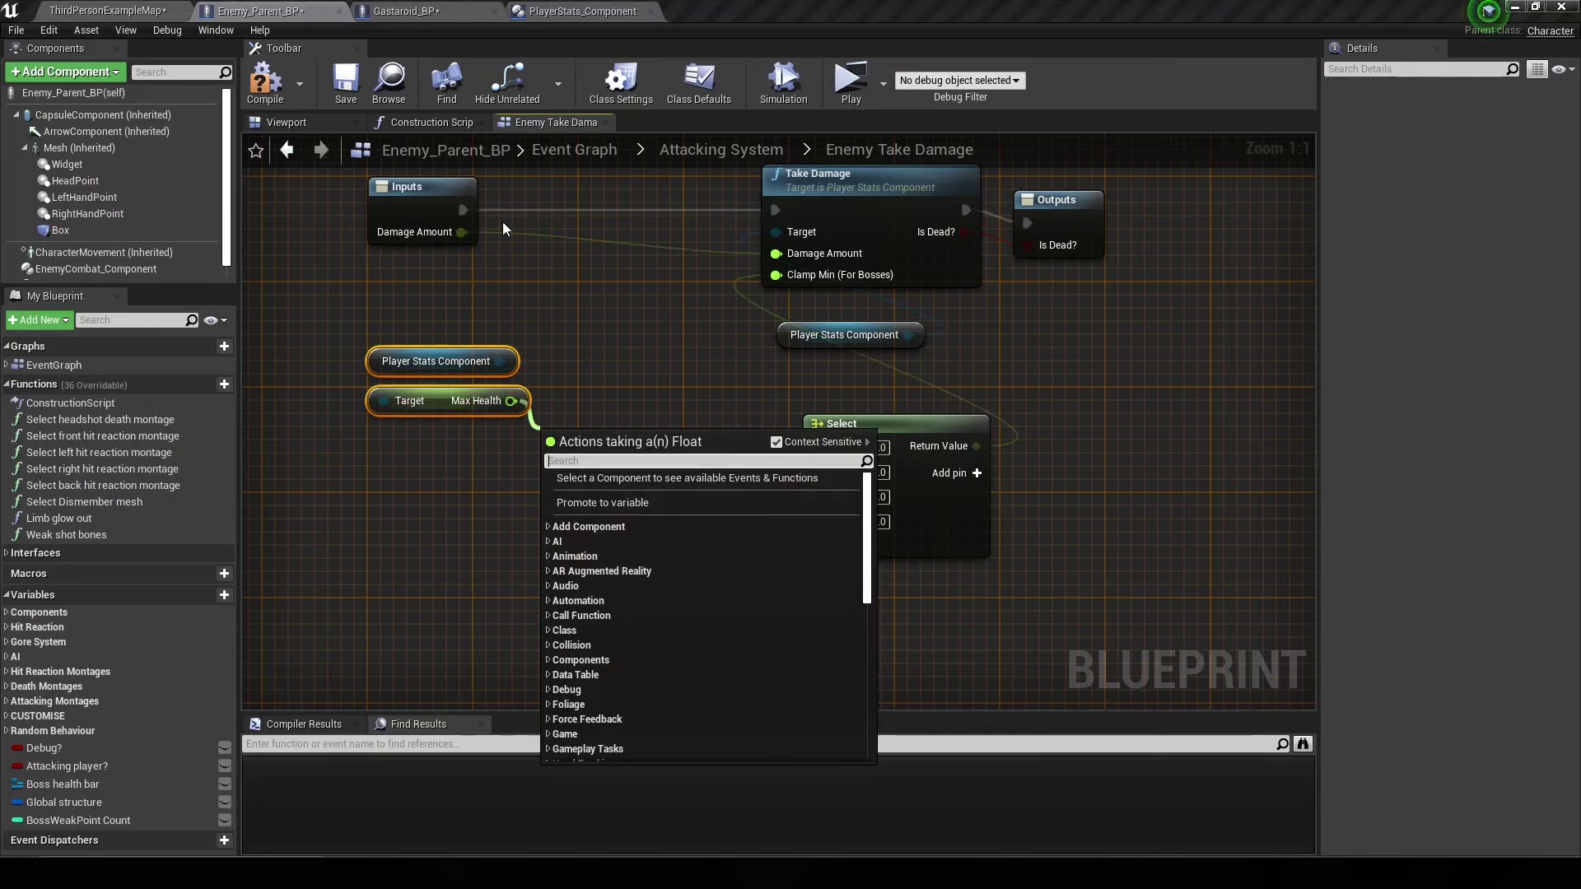
key(Escape)
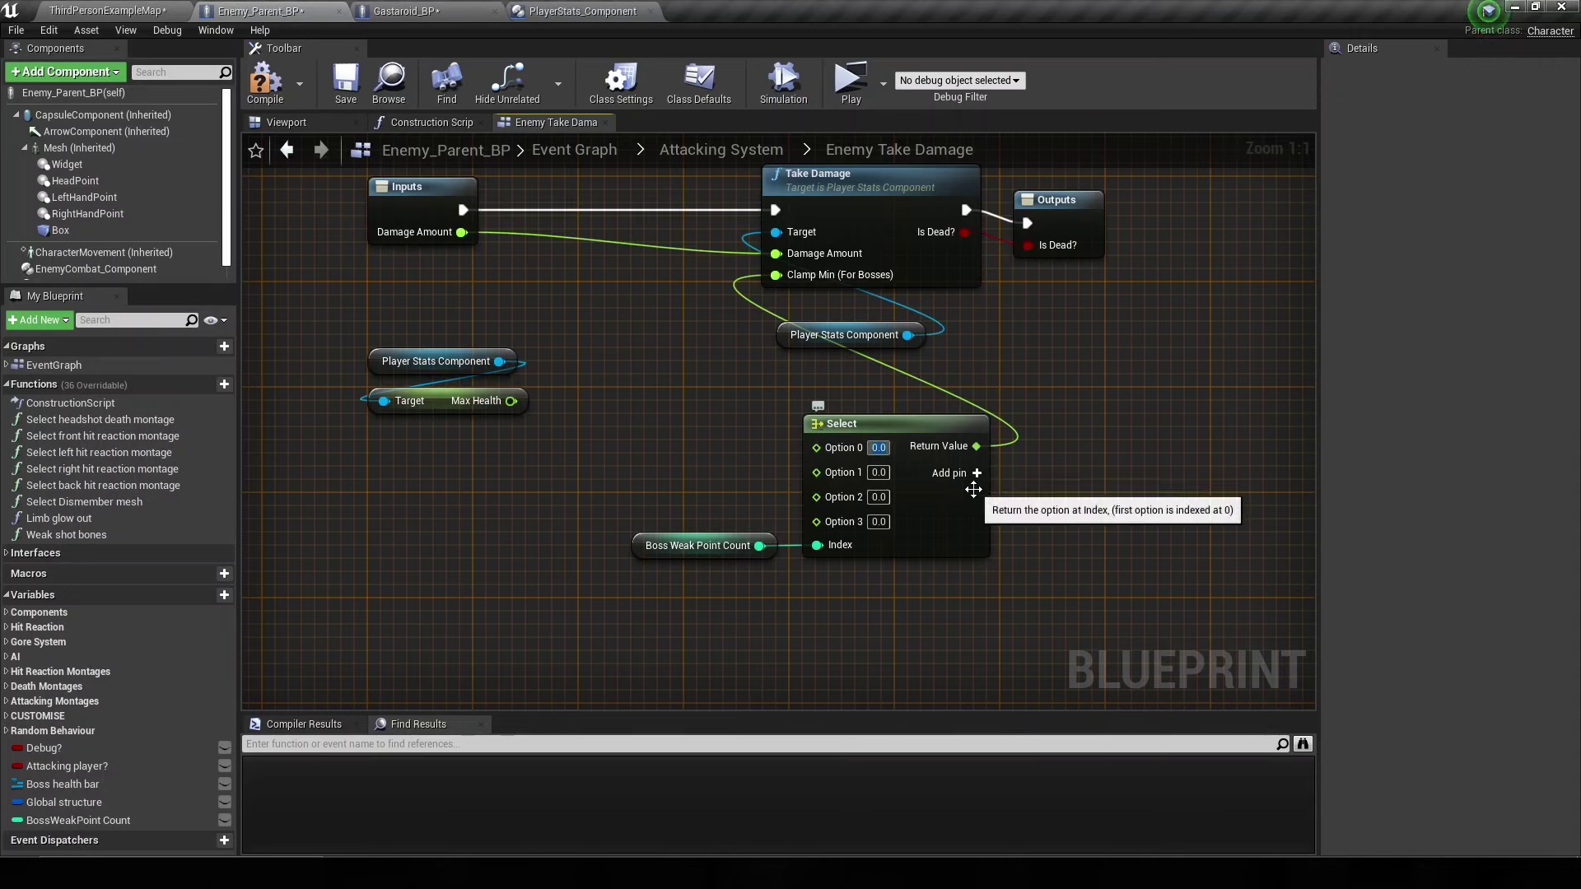
- Fill the Select options with 0, 100, 200, 300, 400, adding a fifth pin, and tidy nodes
text(0)
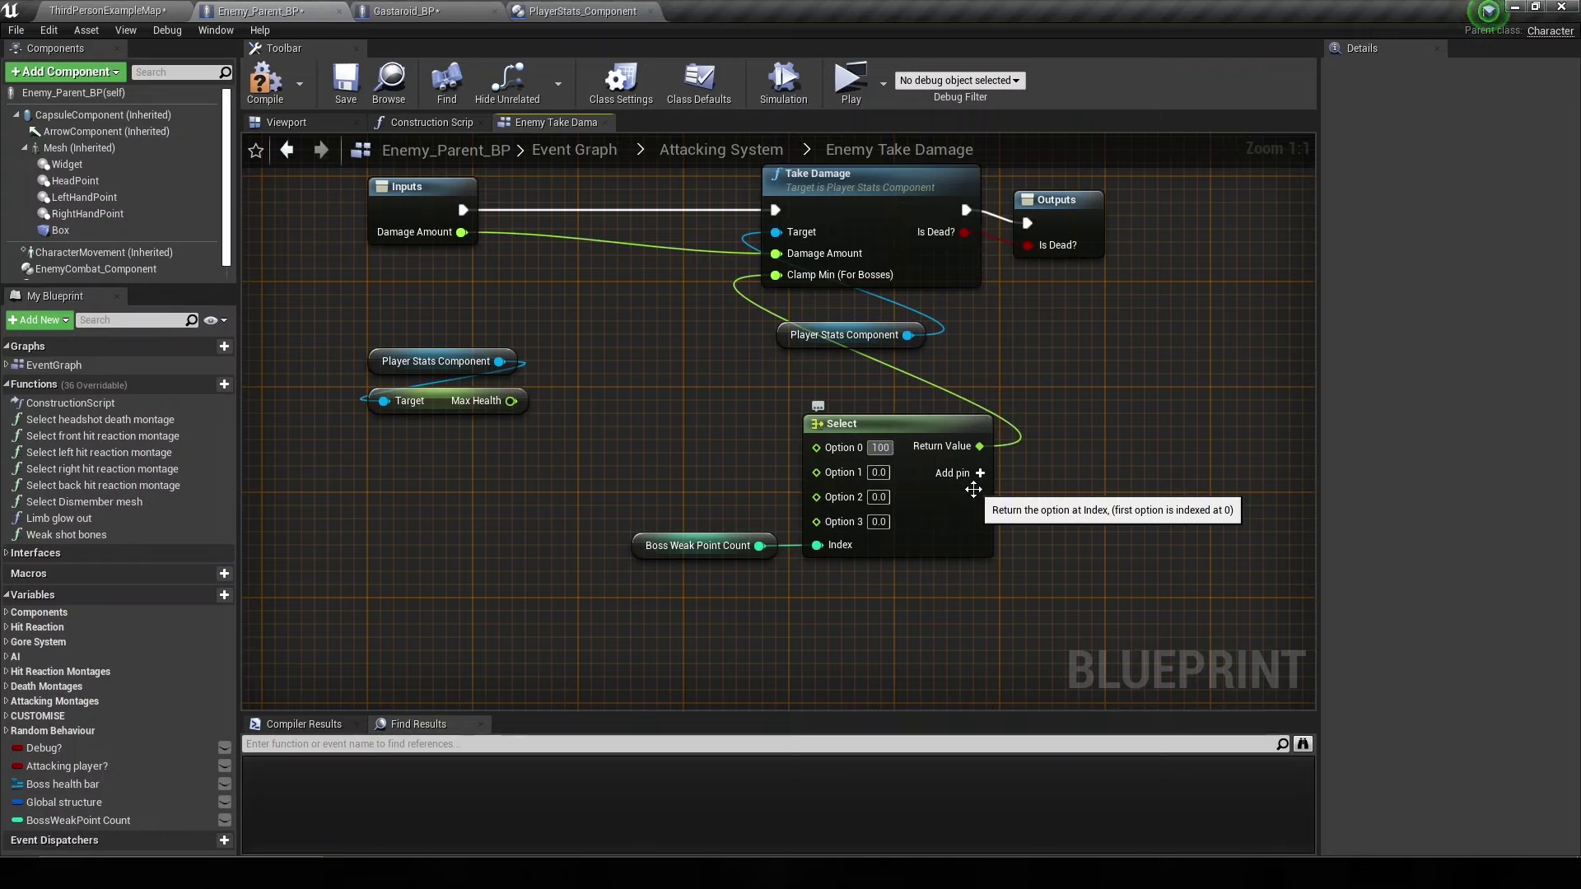
key(Tab)
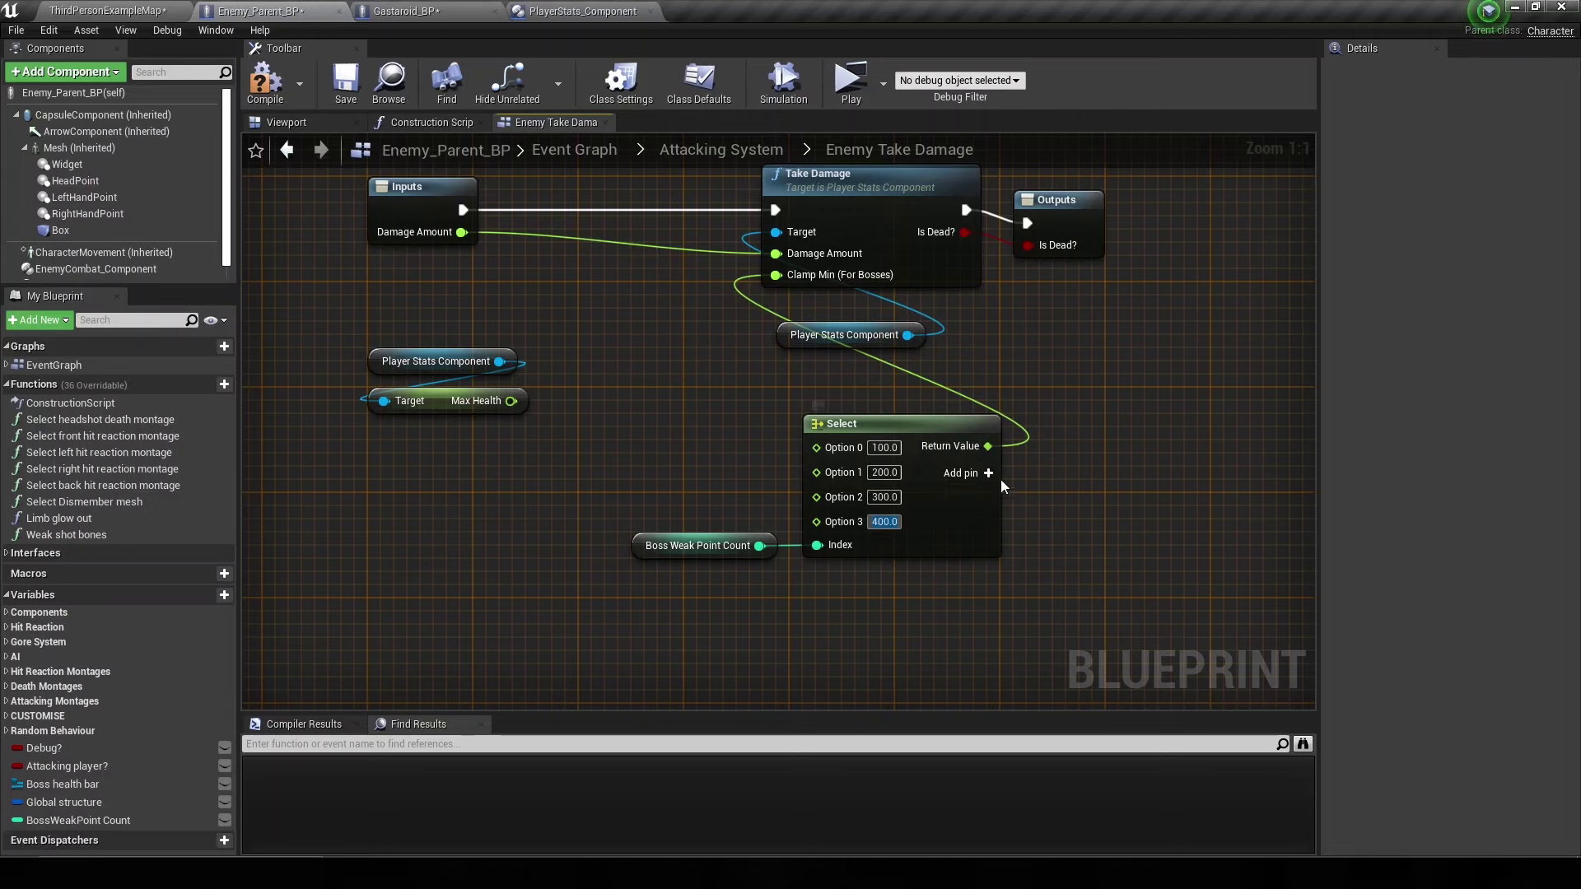
click(990, 475)
drag(725, 546, 725, 571)
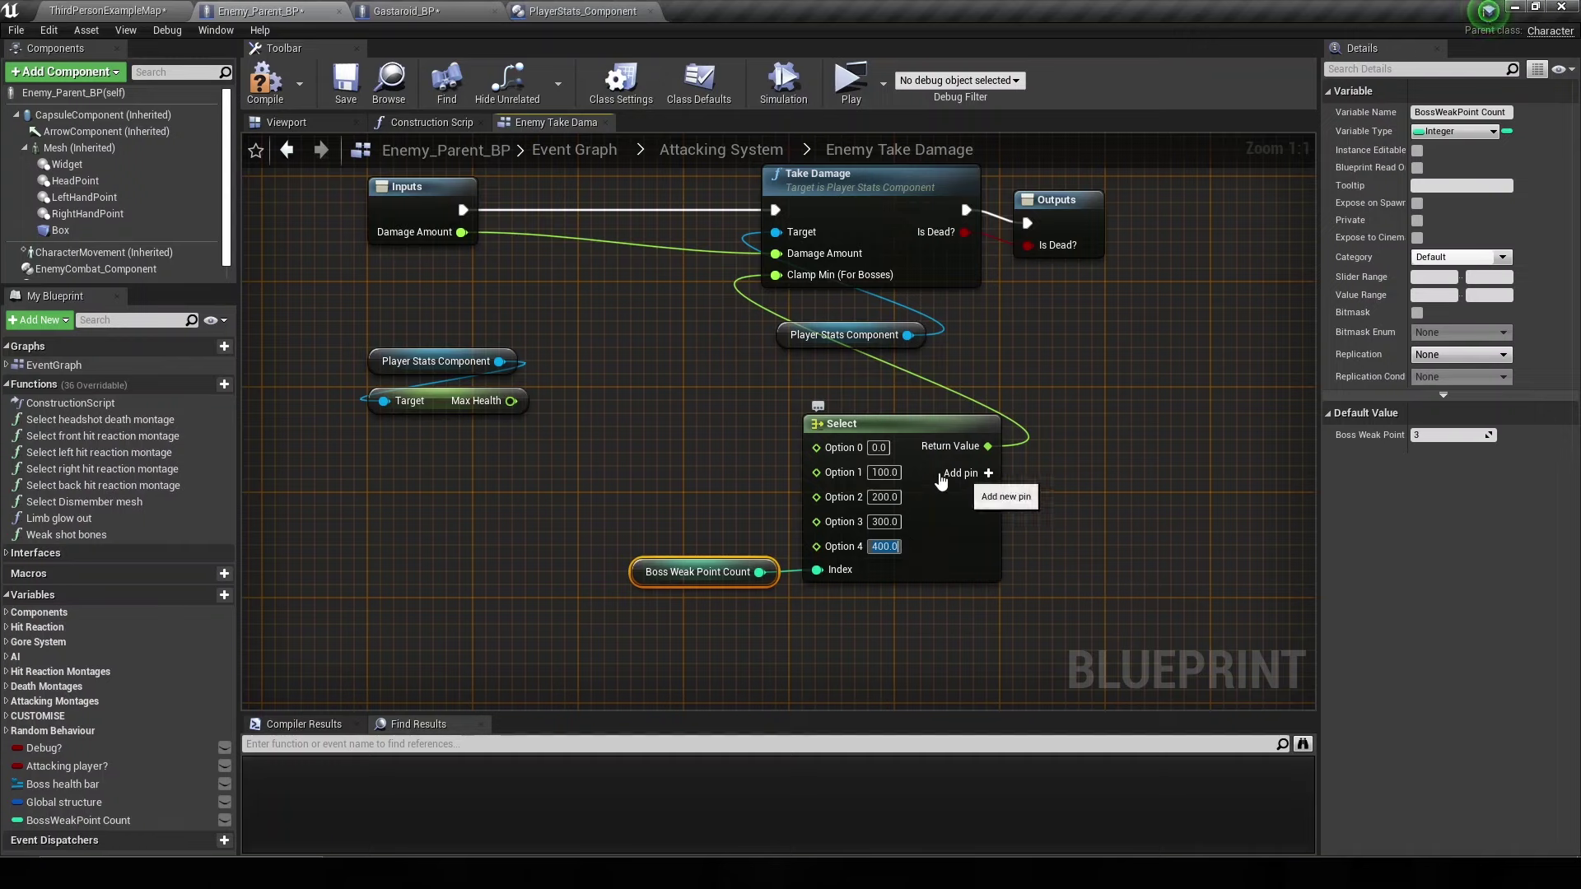
drag(531, 422, 363, 345)
mouse_move(511, 361)
mouse_down()
mouse_move(627, 469)
mouse_move(590, 467)
mouse_up()
- Compile and save, reposition the Select and count nodes, and launch a play-test of the level
click(272, 107)
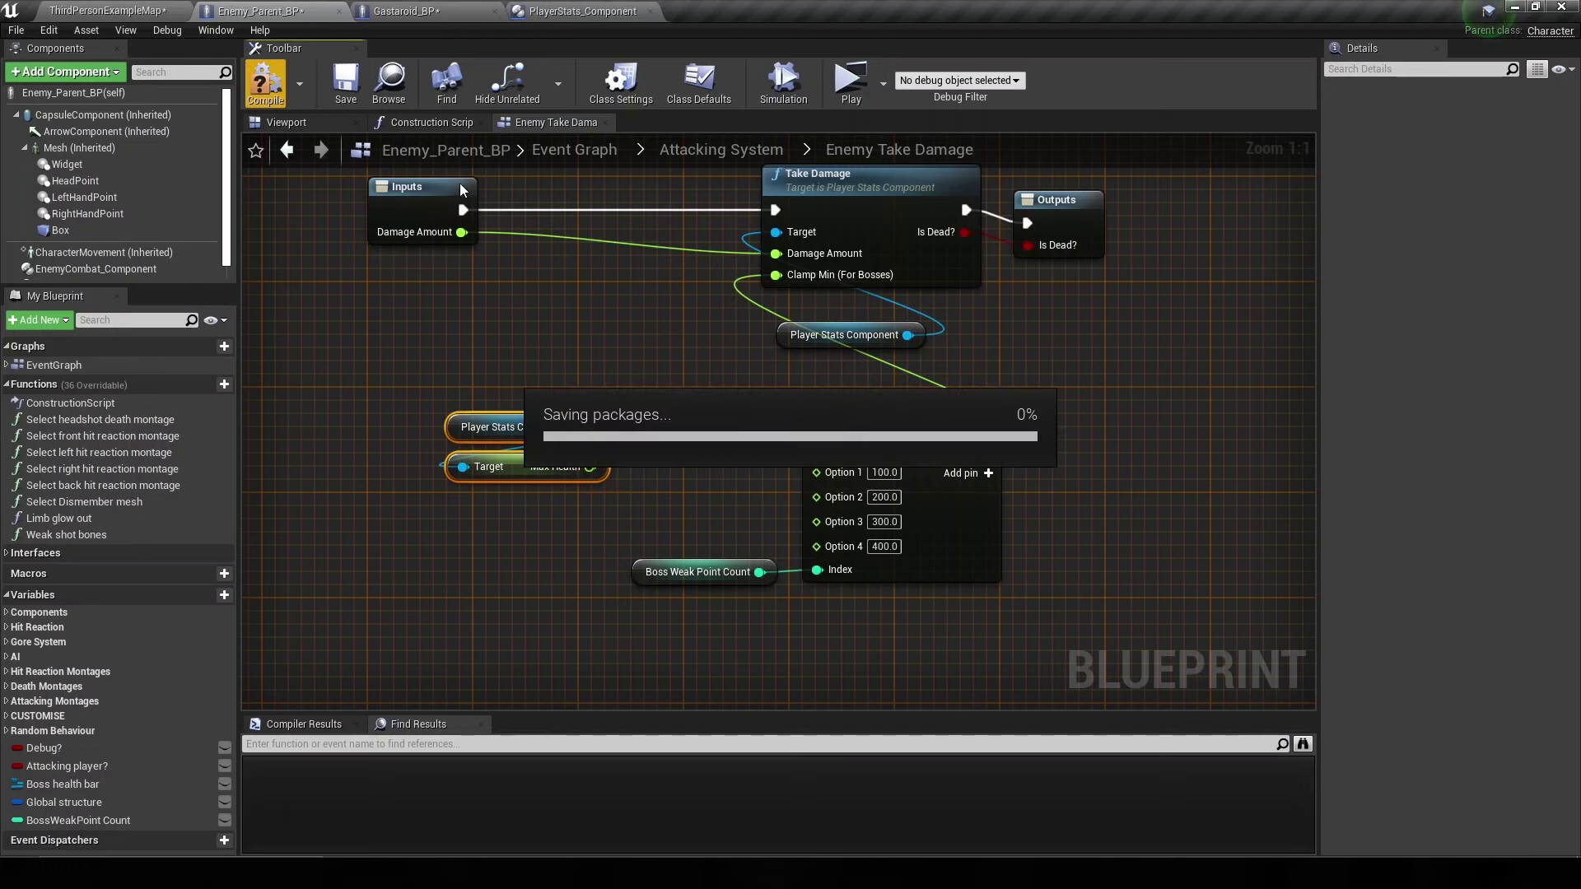
click(704, 563)
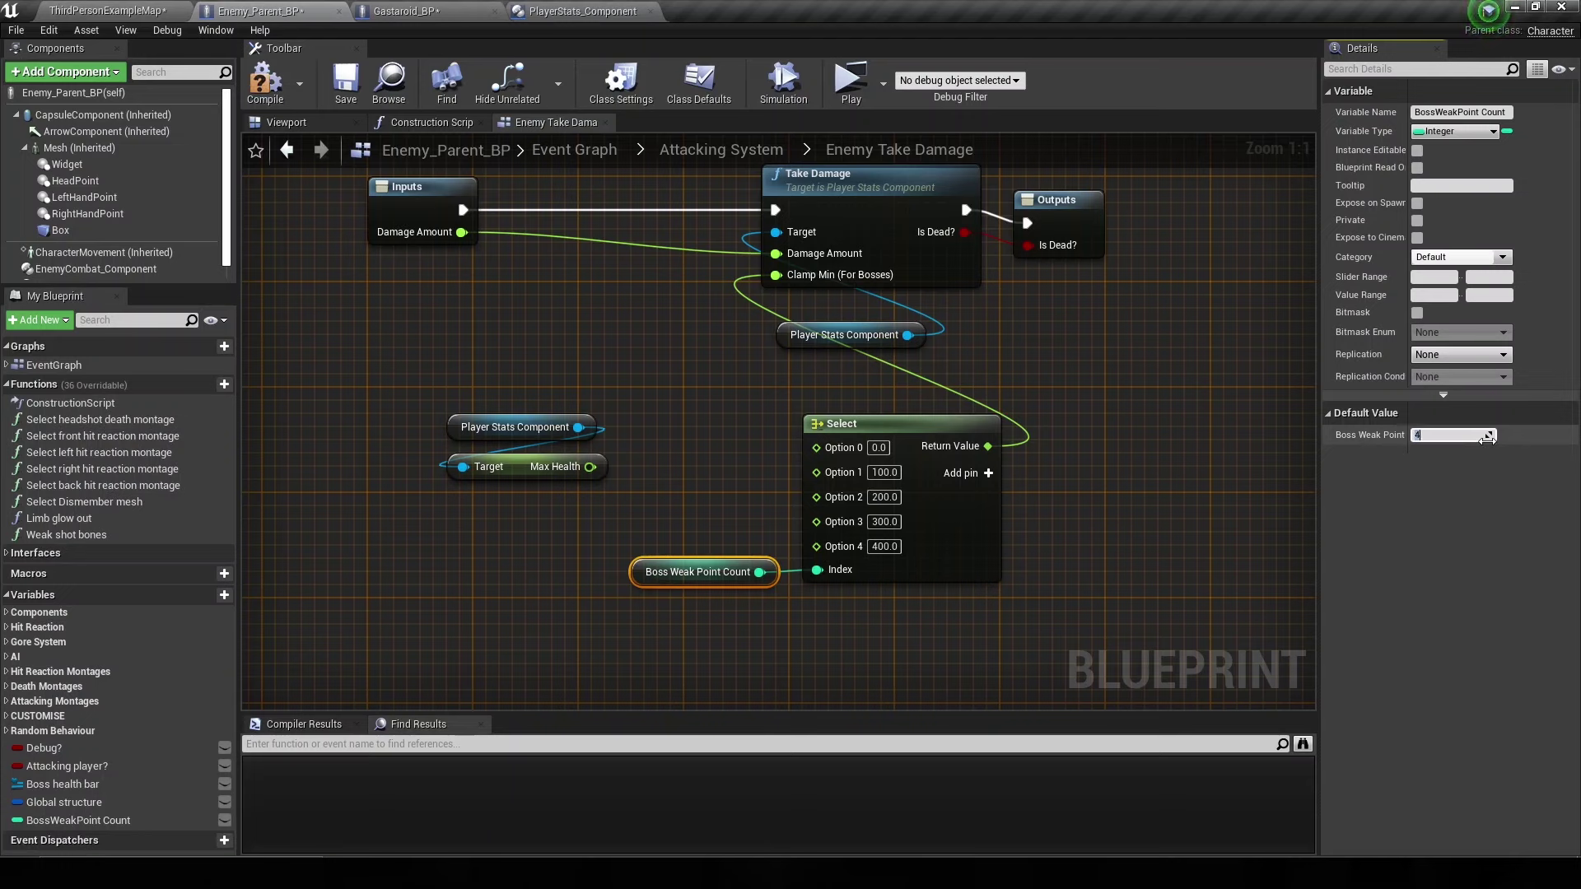
click(265, 82)
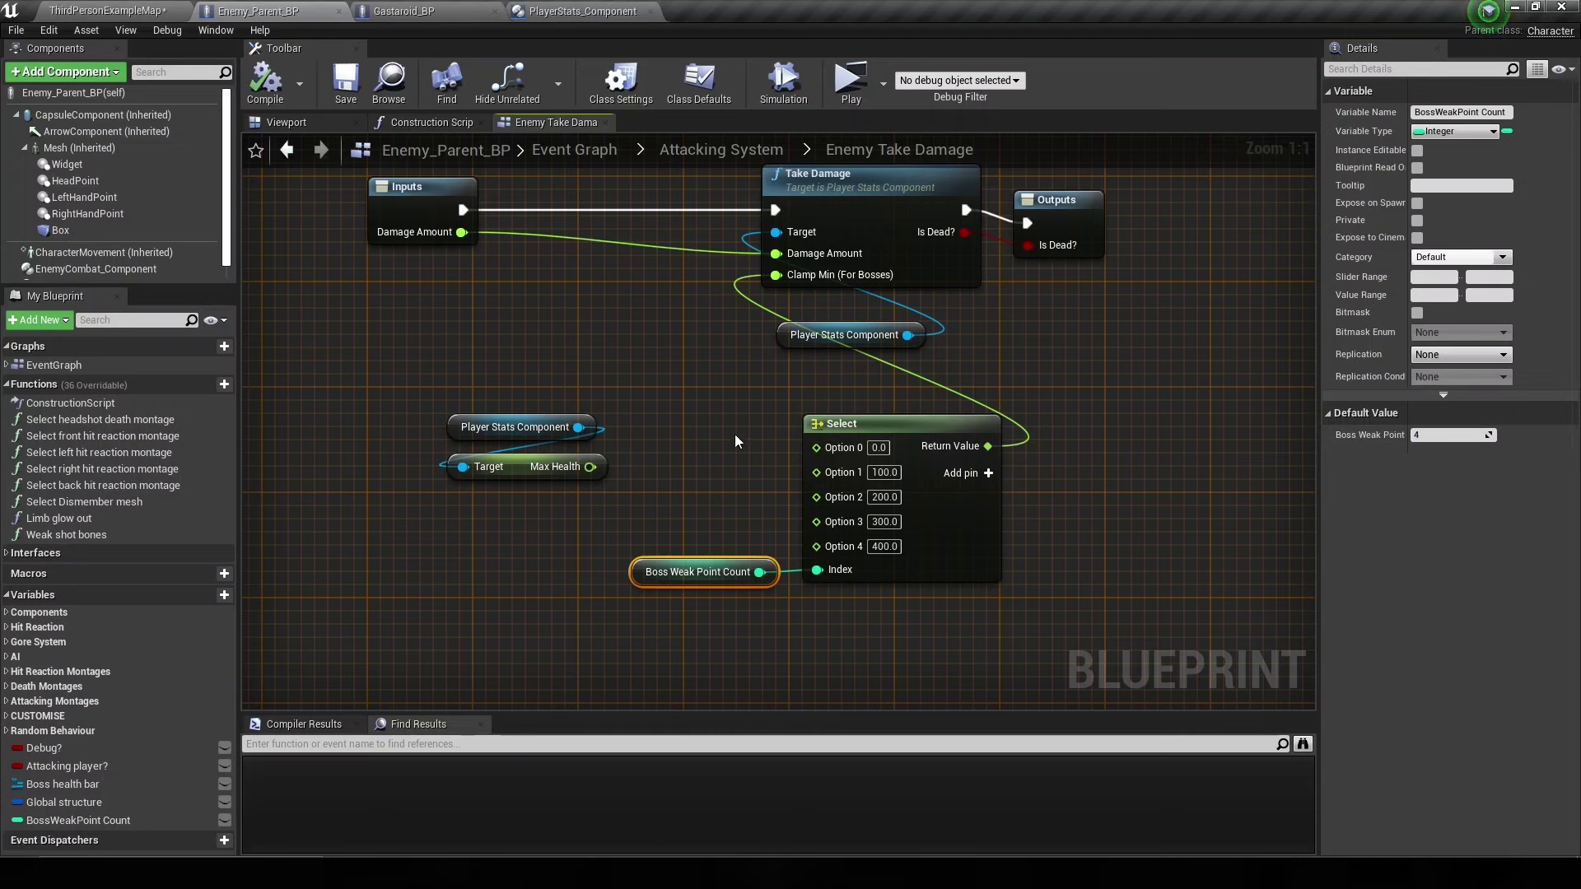
drag(725, 428, 891, 604)
drag(835, 466, 823, 426)
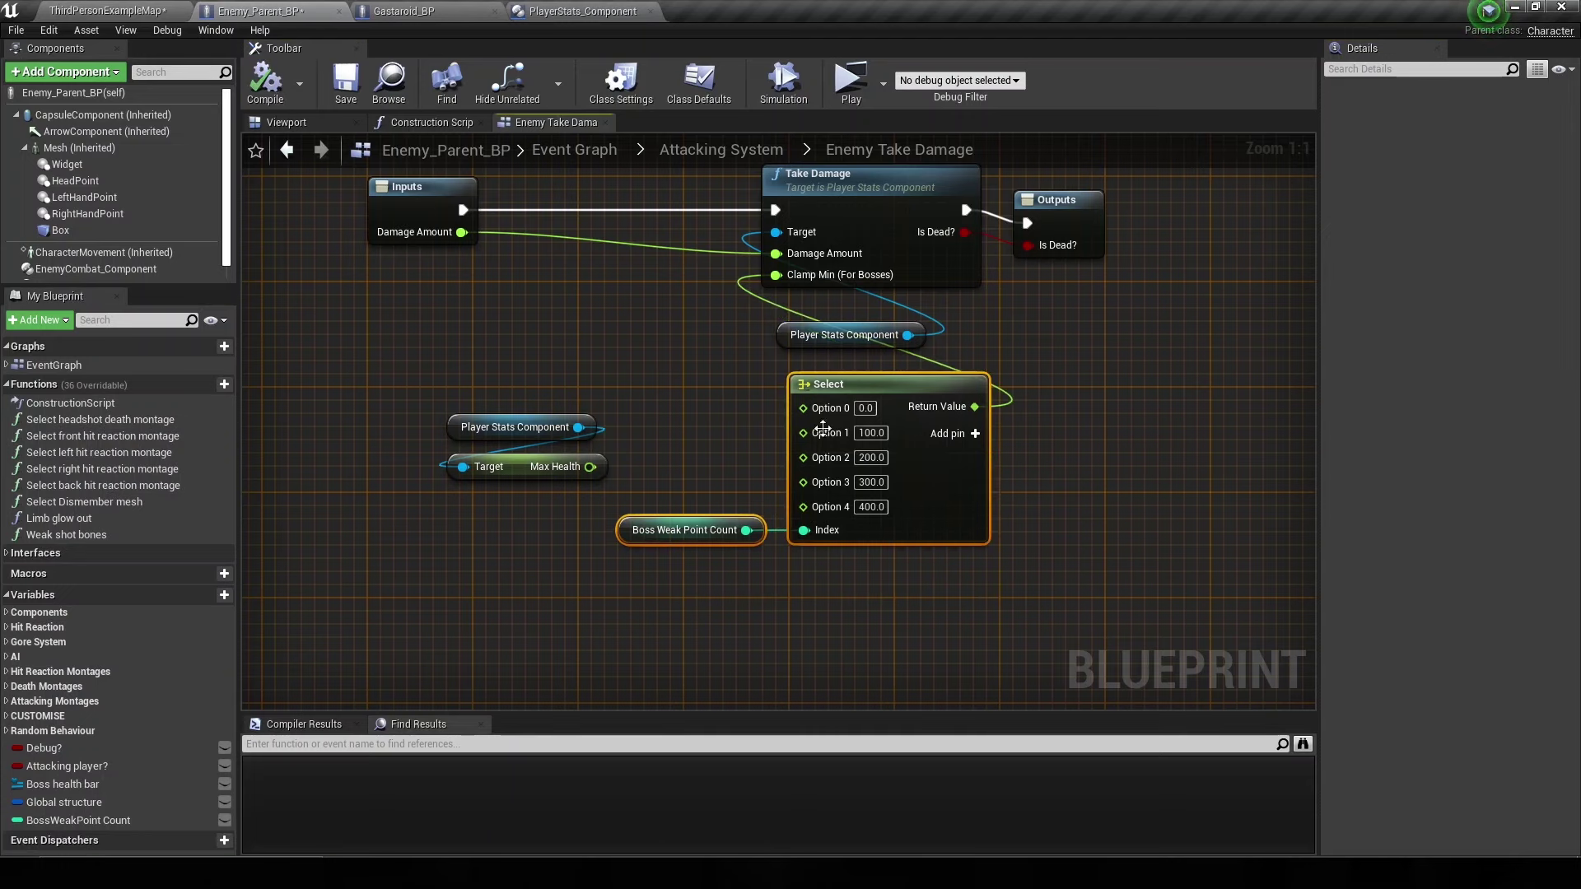
click(159, 9)
click(755, 64)
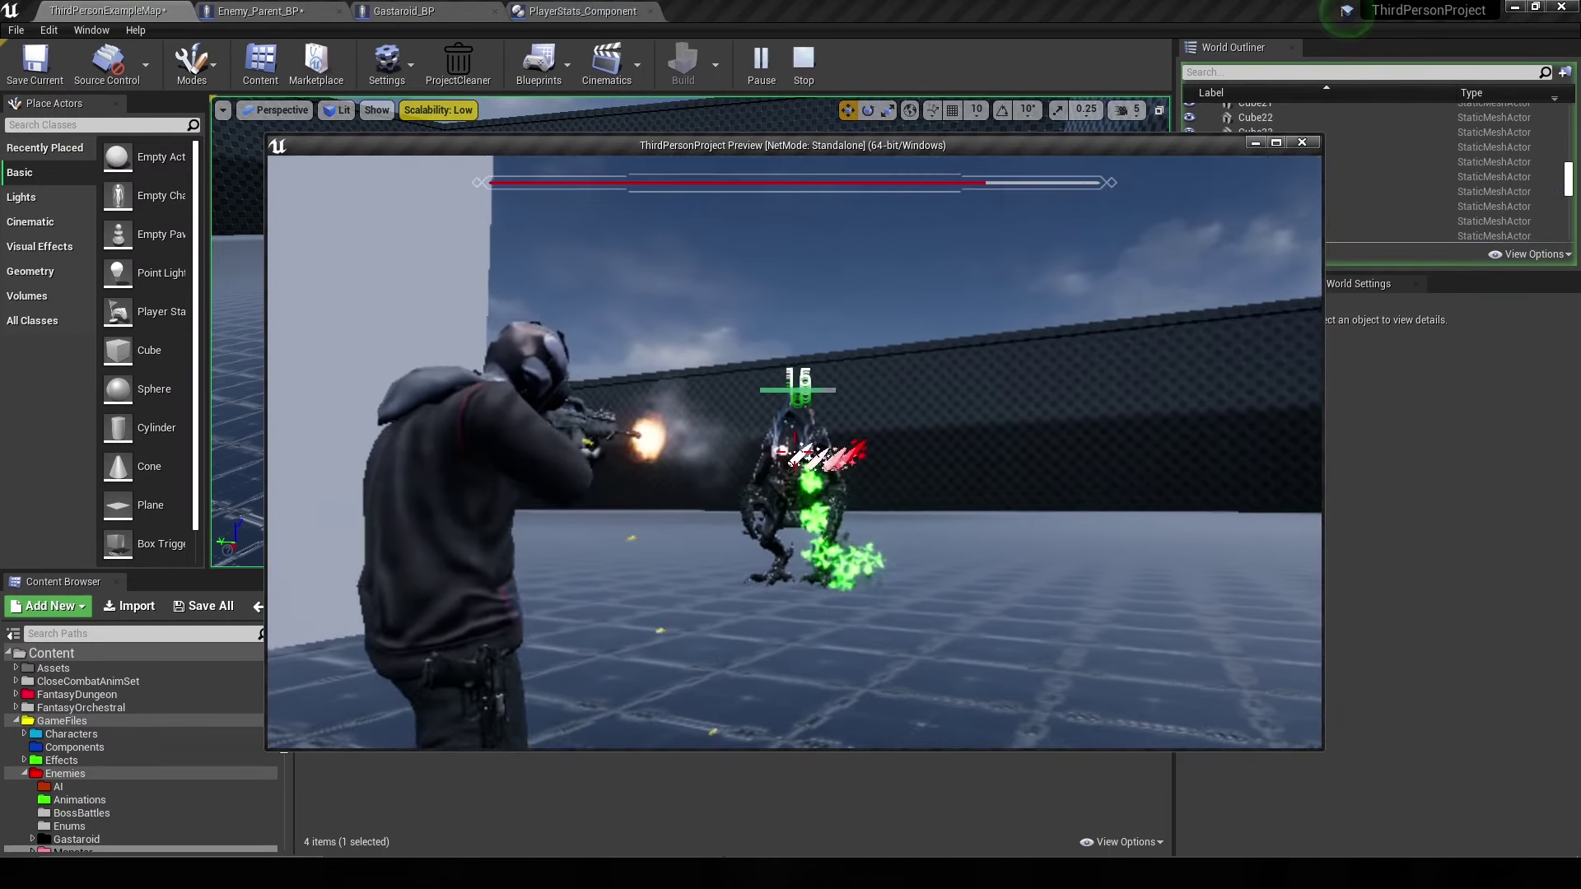
- Stop the test and delete Gastaroid_BP's BeginPlay Player Stats, Clamp and SET nodes
key(Escape)
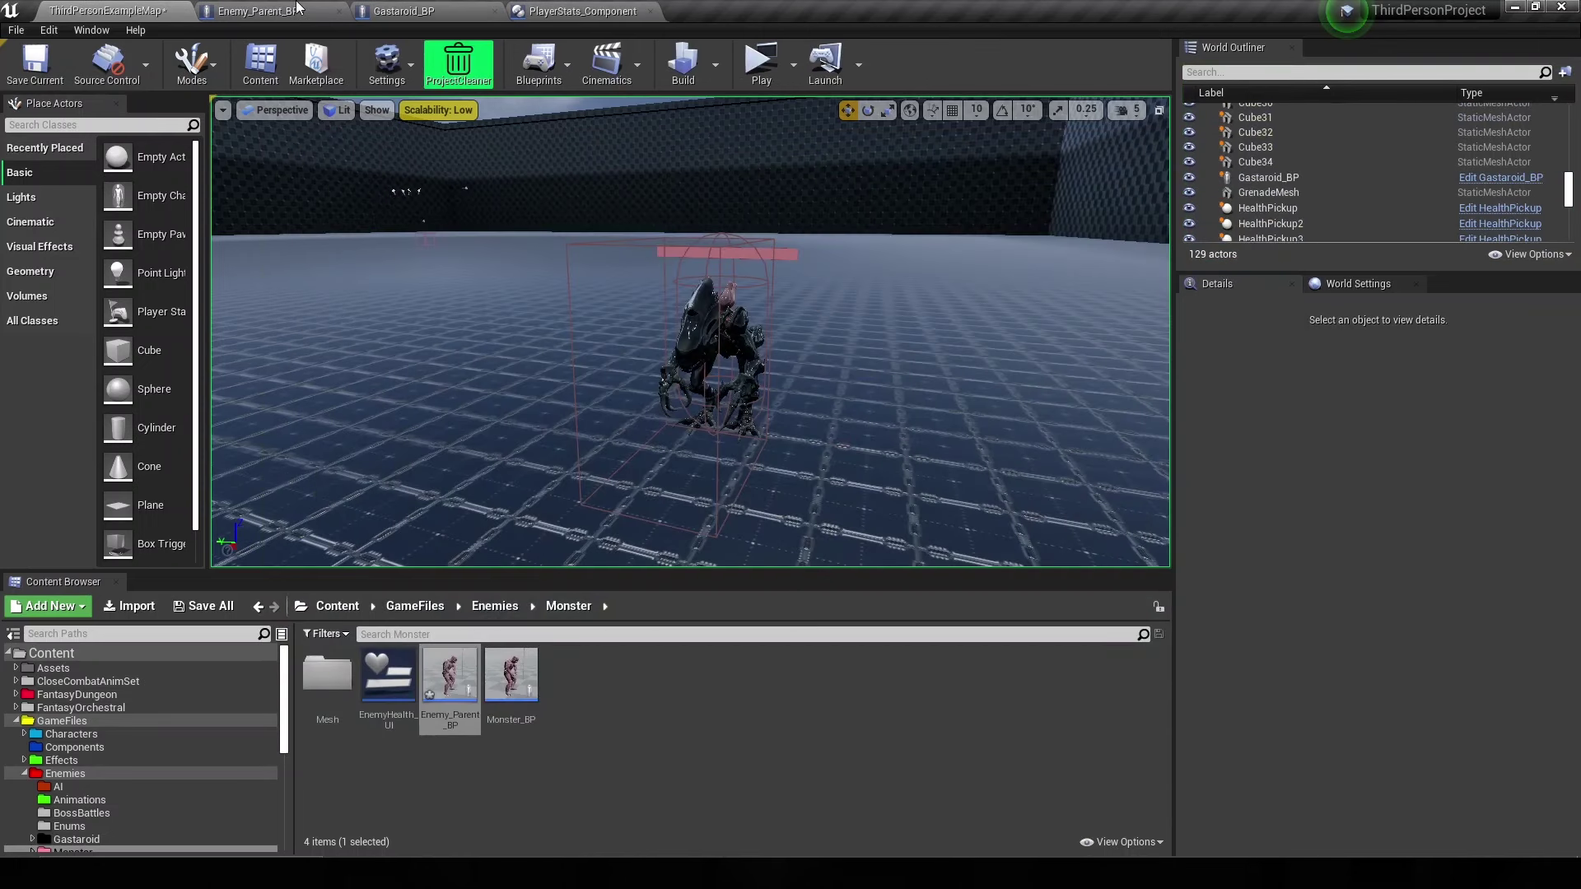
click(313, 12)
click(456, 13)
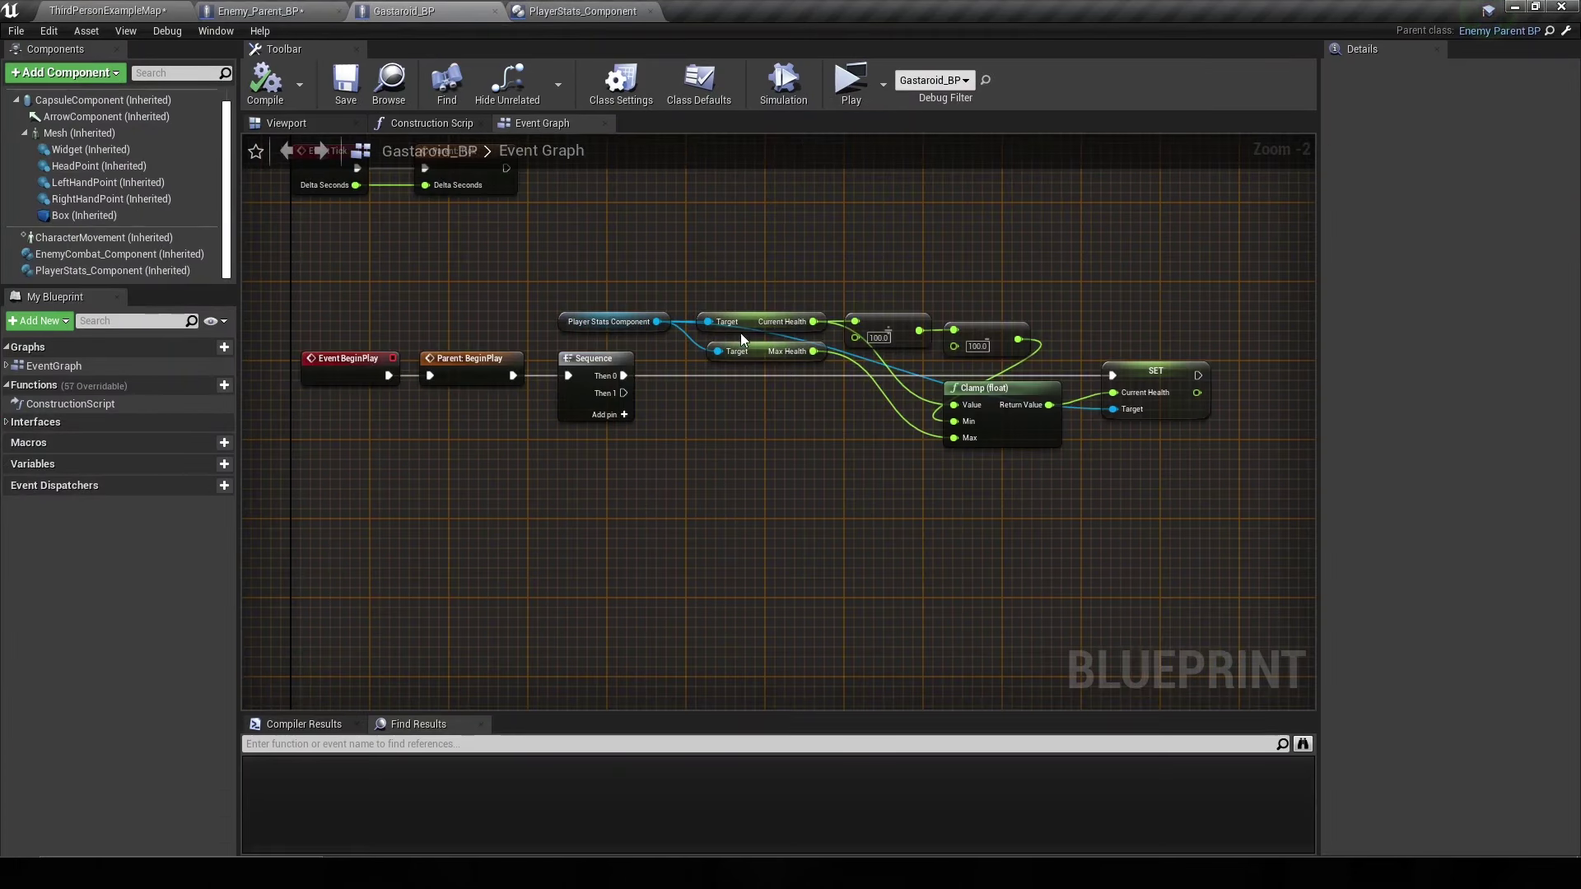
drag(646, 270, 1202, 476)
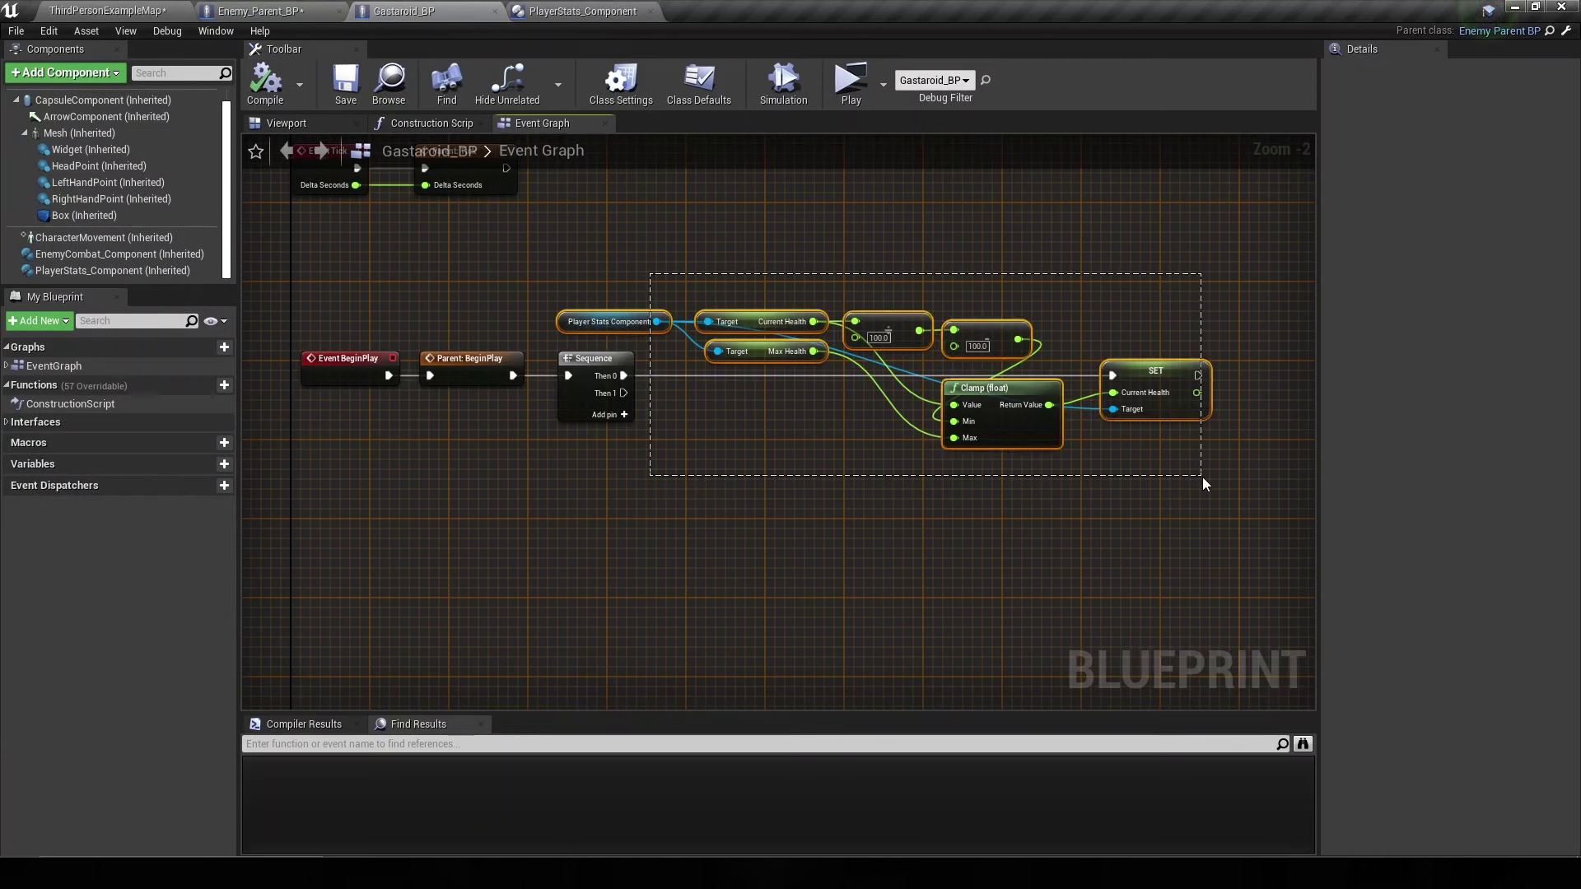
key(Delete)
- Delete the Player Stats Component and Max Health nodes in Enemy Take Damage and compile
click(257, 11)
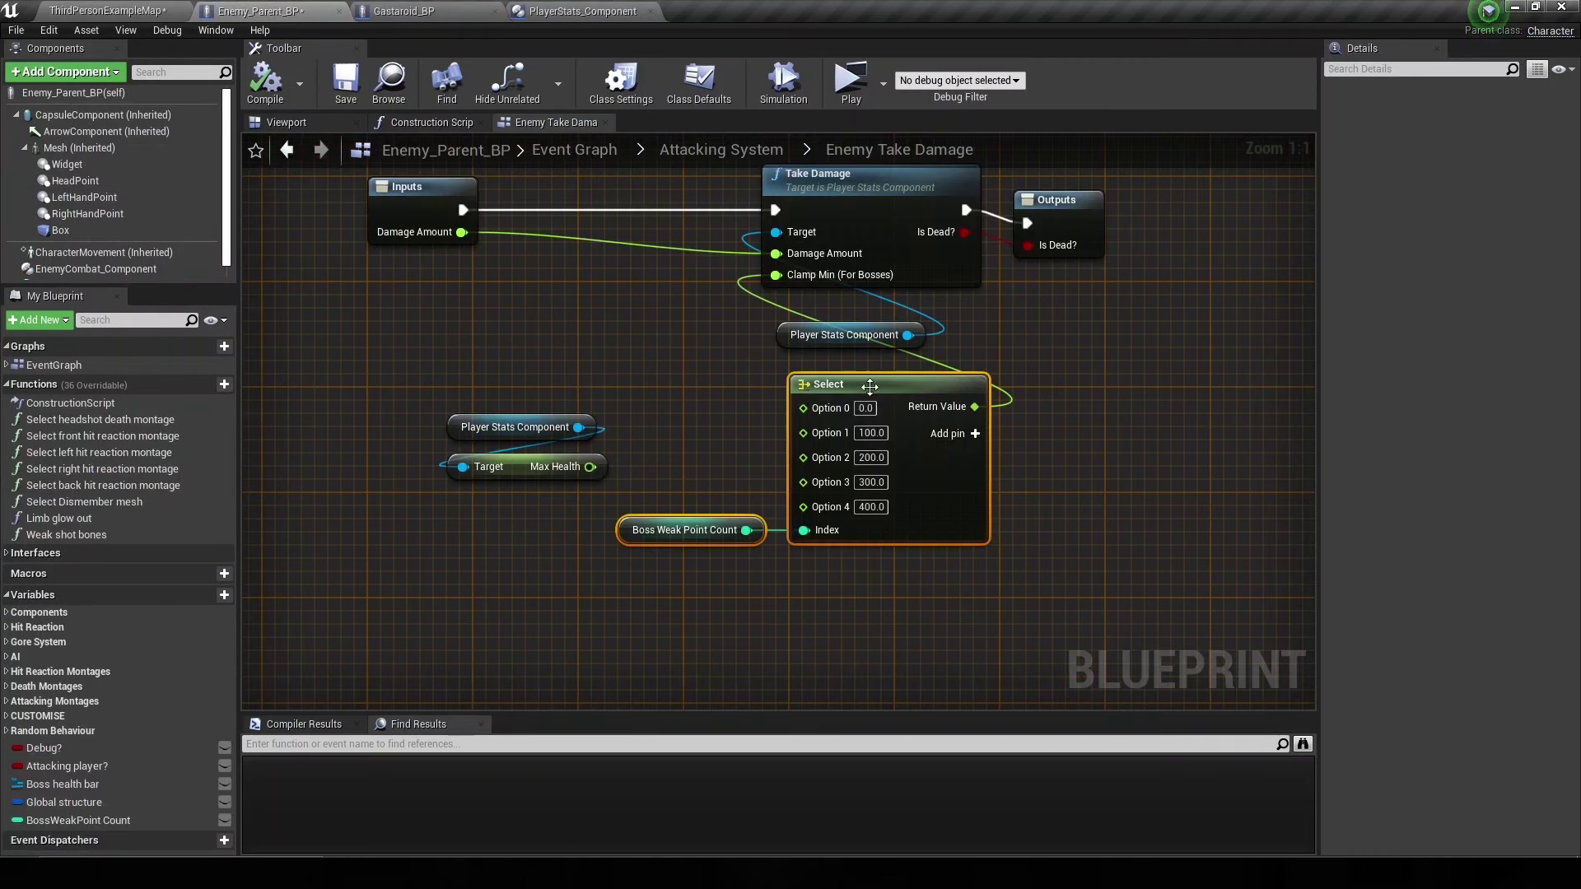
scroll(773, 339, up, 1)
scroll(570, 378, up, 1)
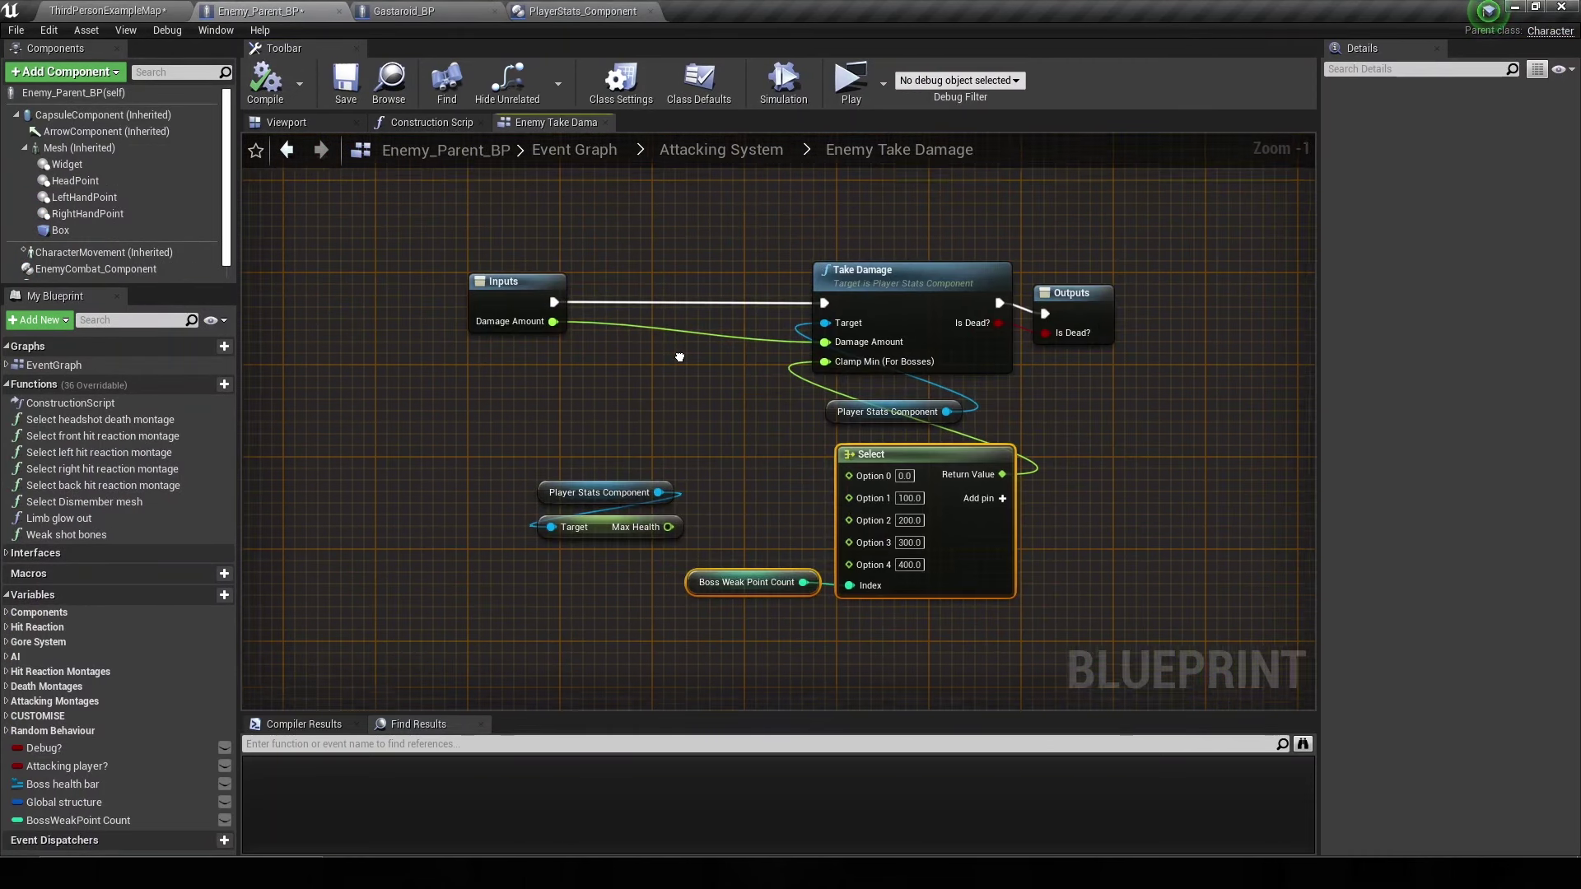
drag(591, 521, 687, 553)
key(Delete)
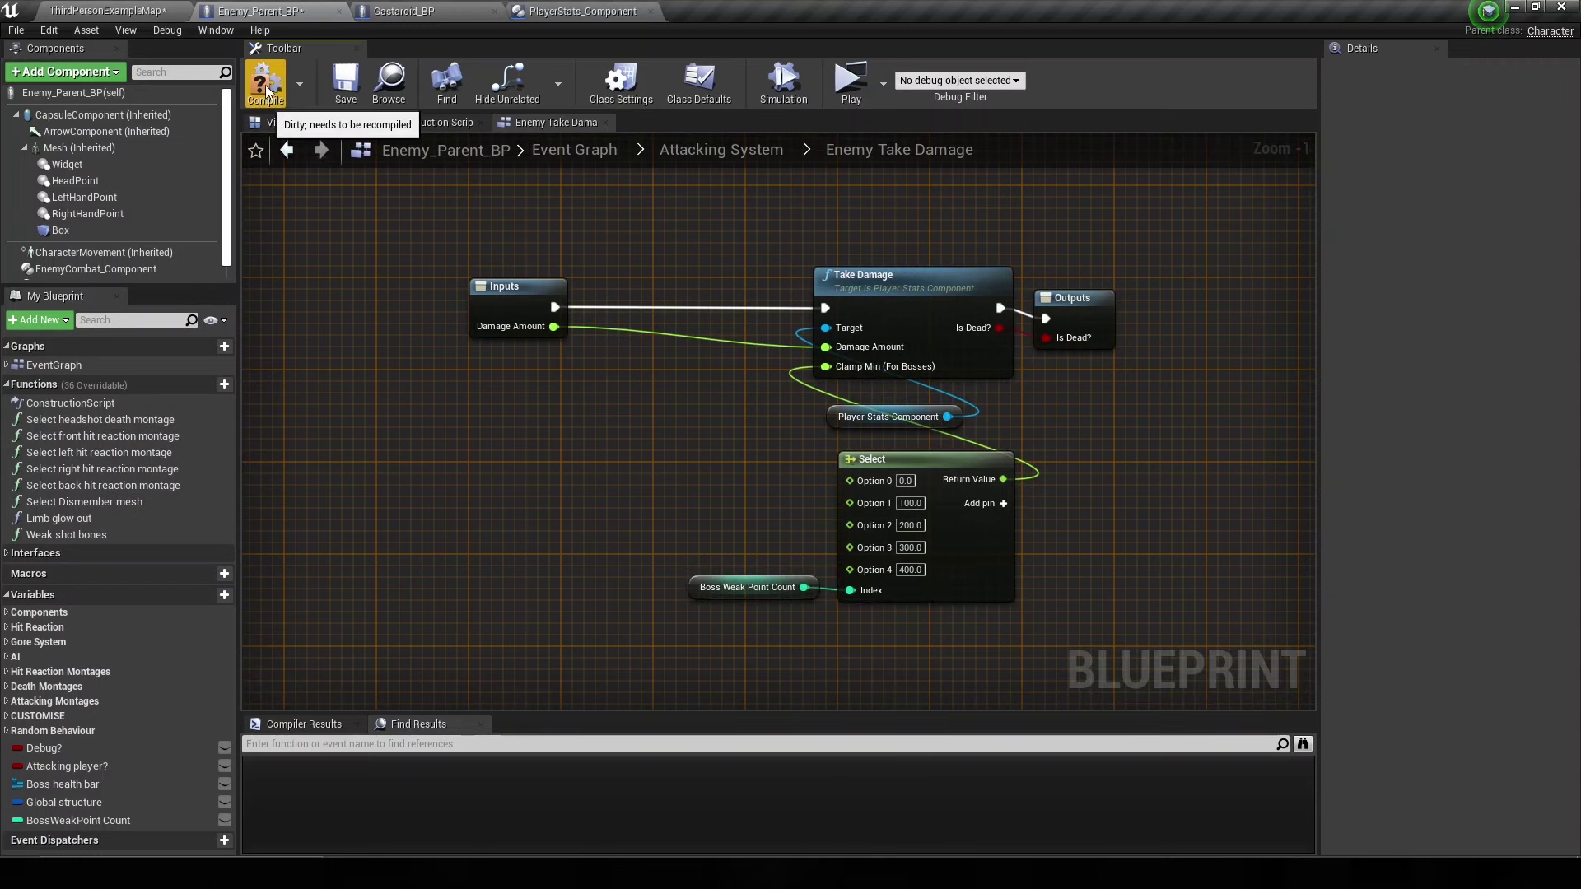
click(265, 80)
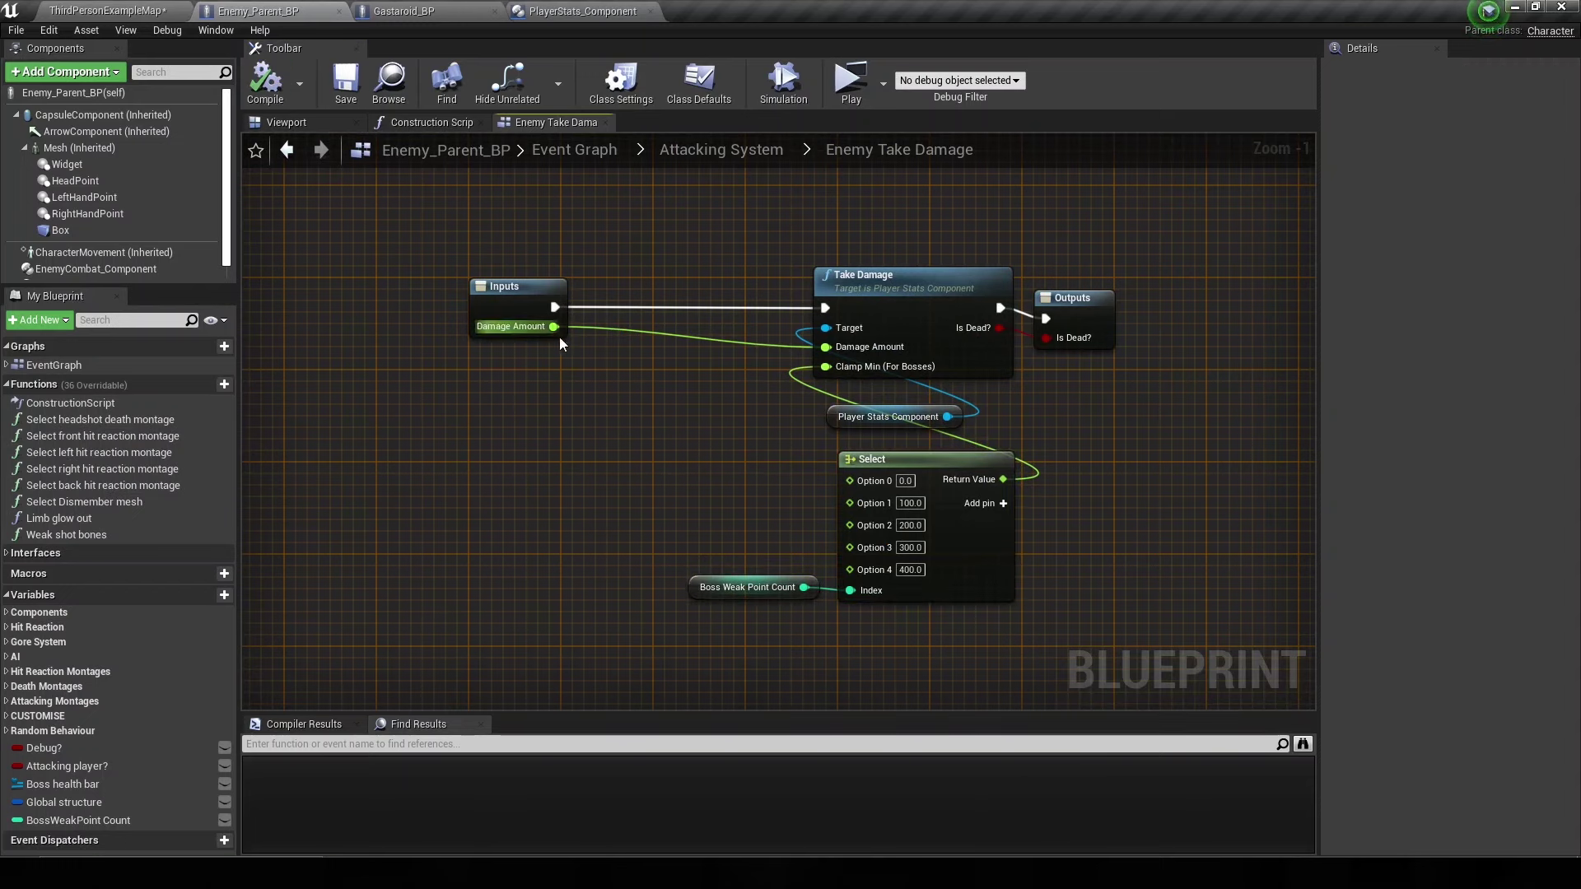
- Add a Get Current Health node from the Player Stats Component reference
right_drag(560, 344, 496, 355)
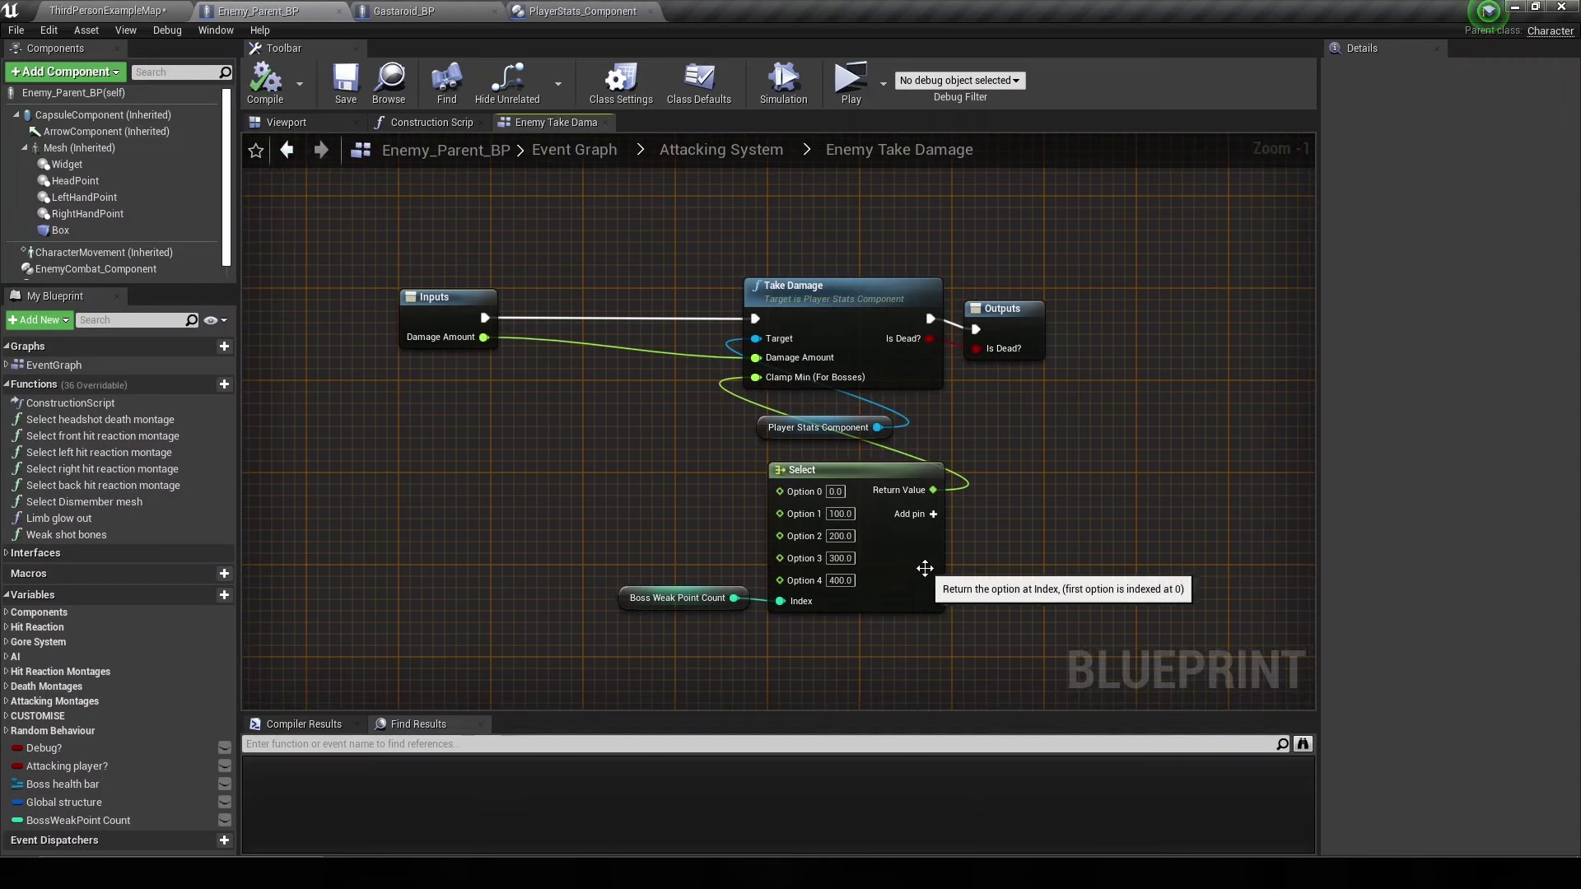
right_drag(871, 436, 811, 432)
drag(813, 430, 926, 439)
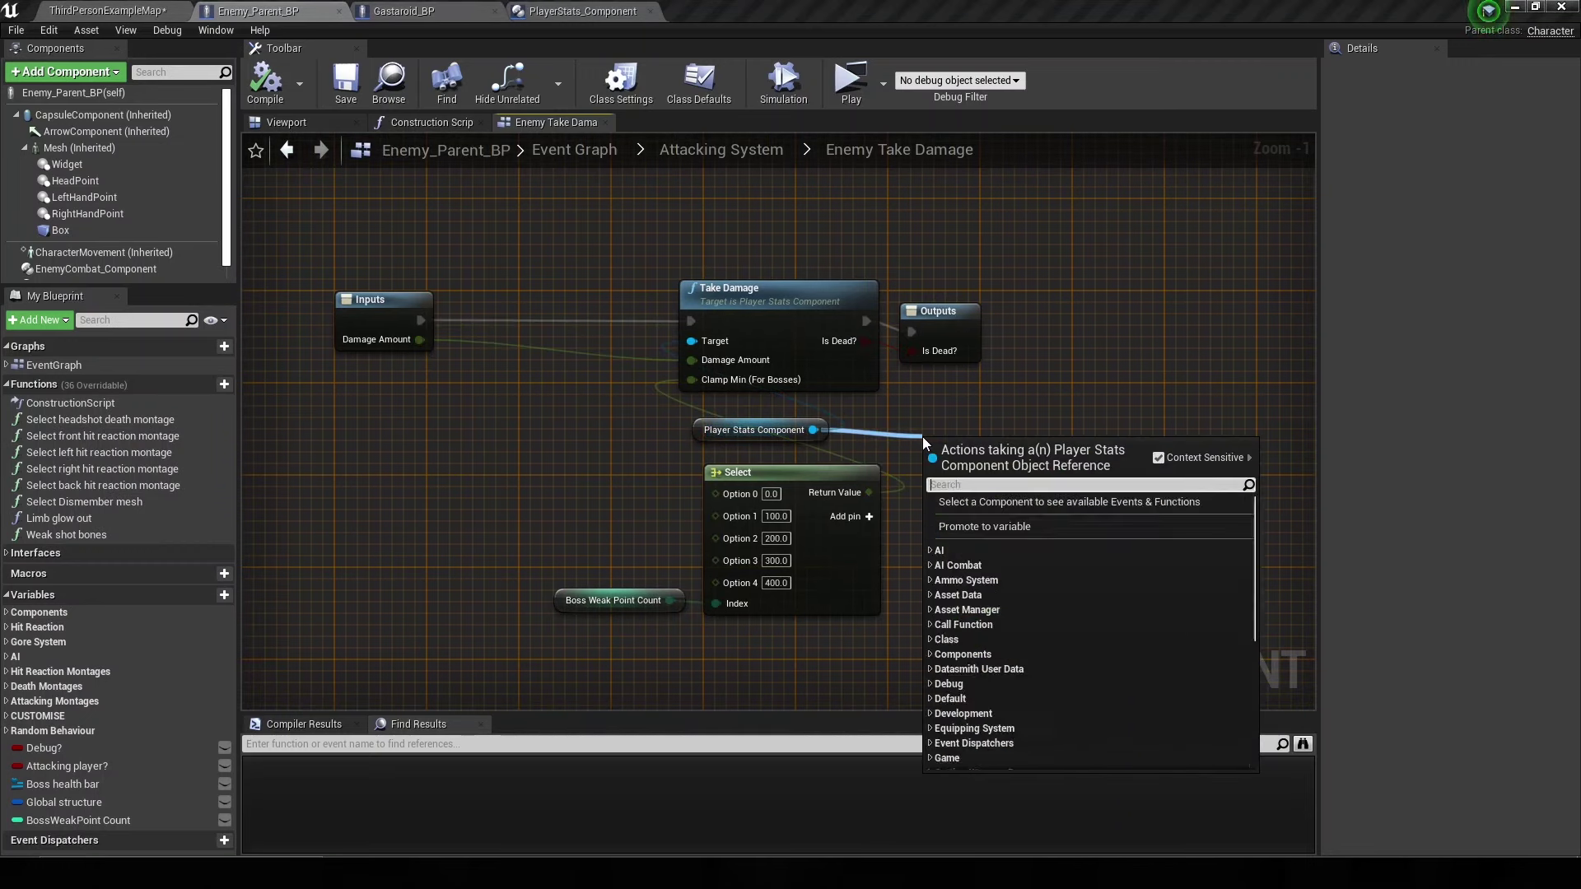
text(get current heal)
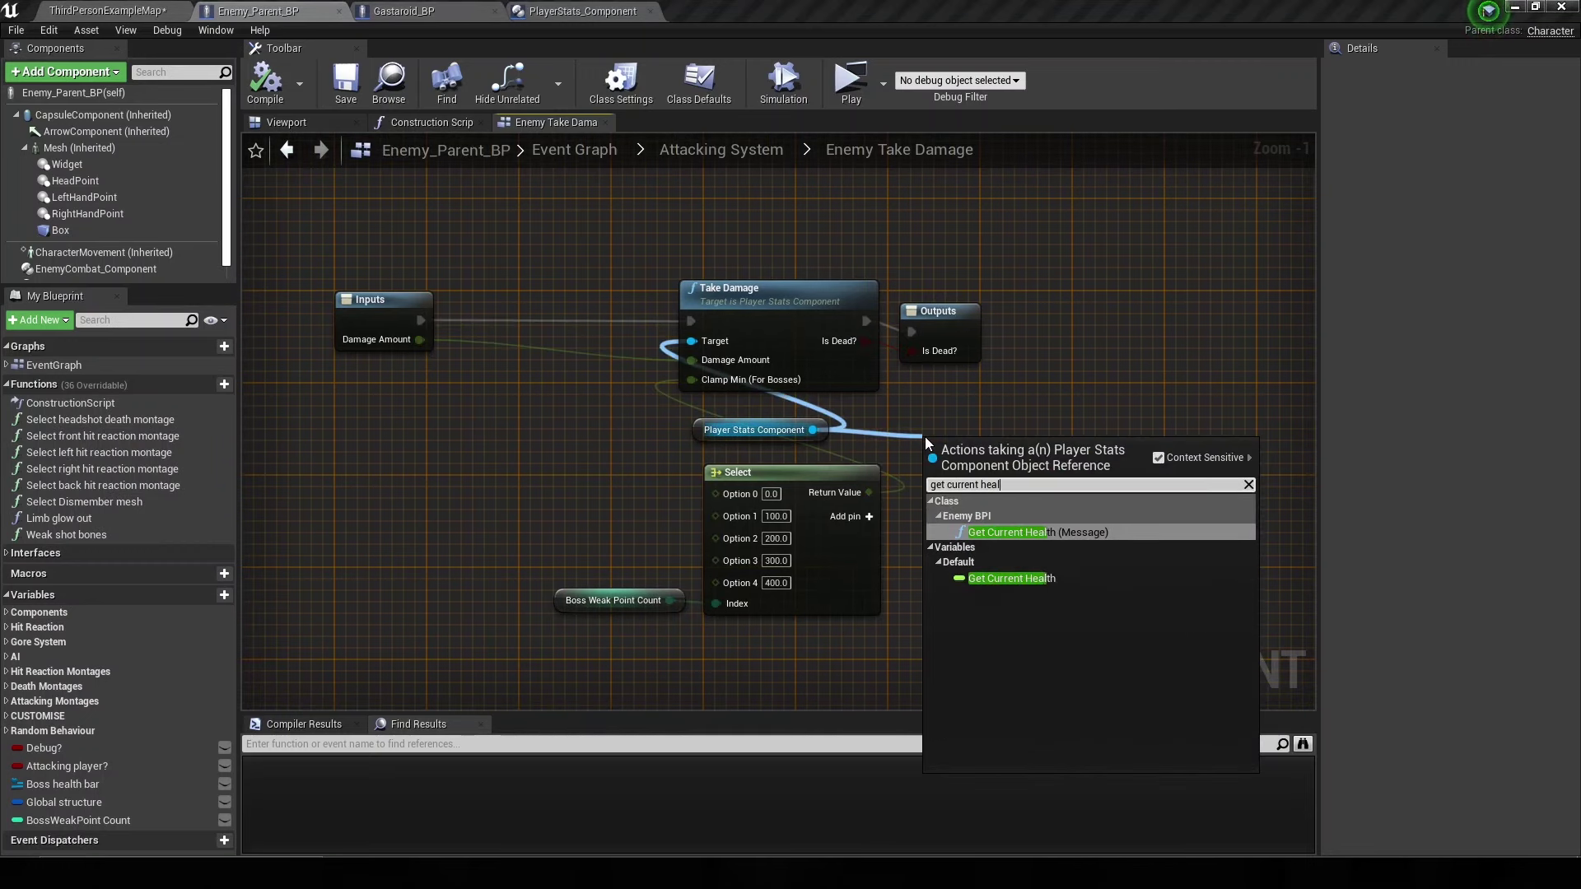
key(Down)
key(Return)
right_drag(925, 439, 694, 441)
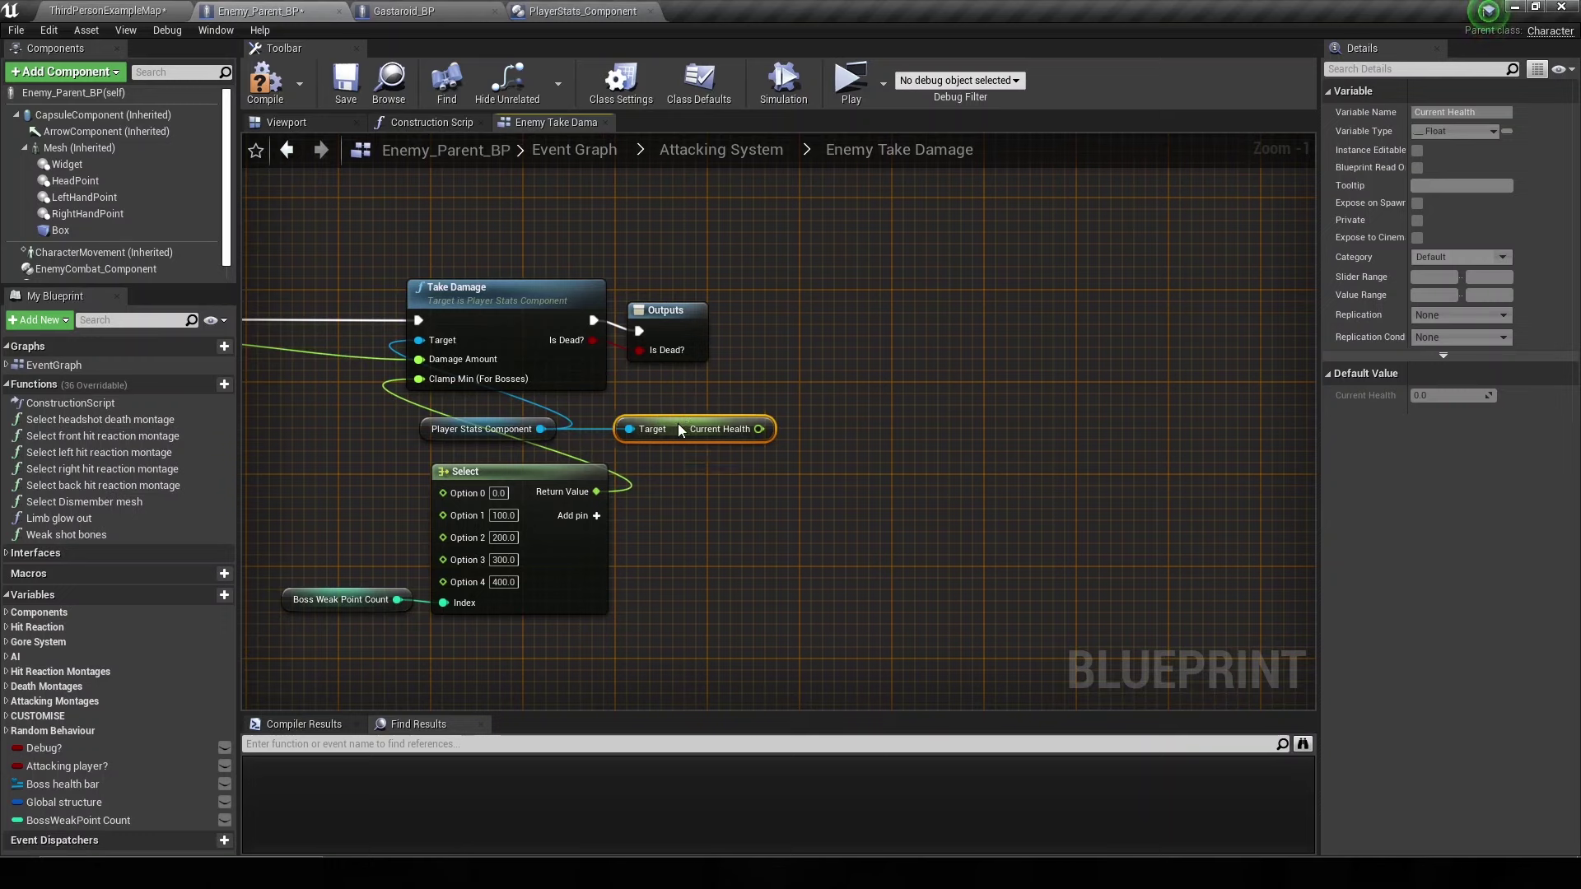
drag(679, 429, 658, 429)
- Move Outputs right and add a float < comparison fed by Current Health
drag(685, 334, 922, 315)
right_drag(712, 420, 778, 463)
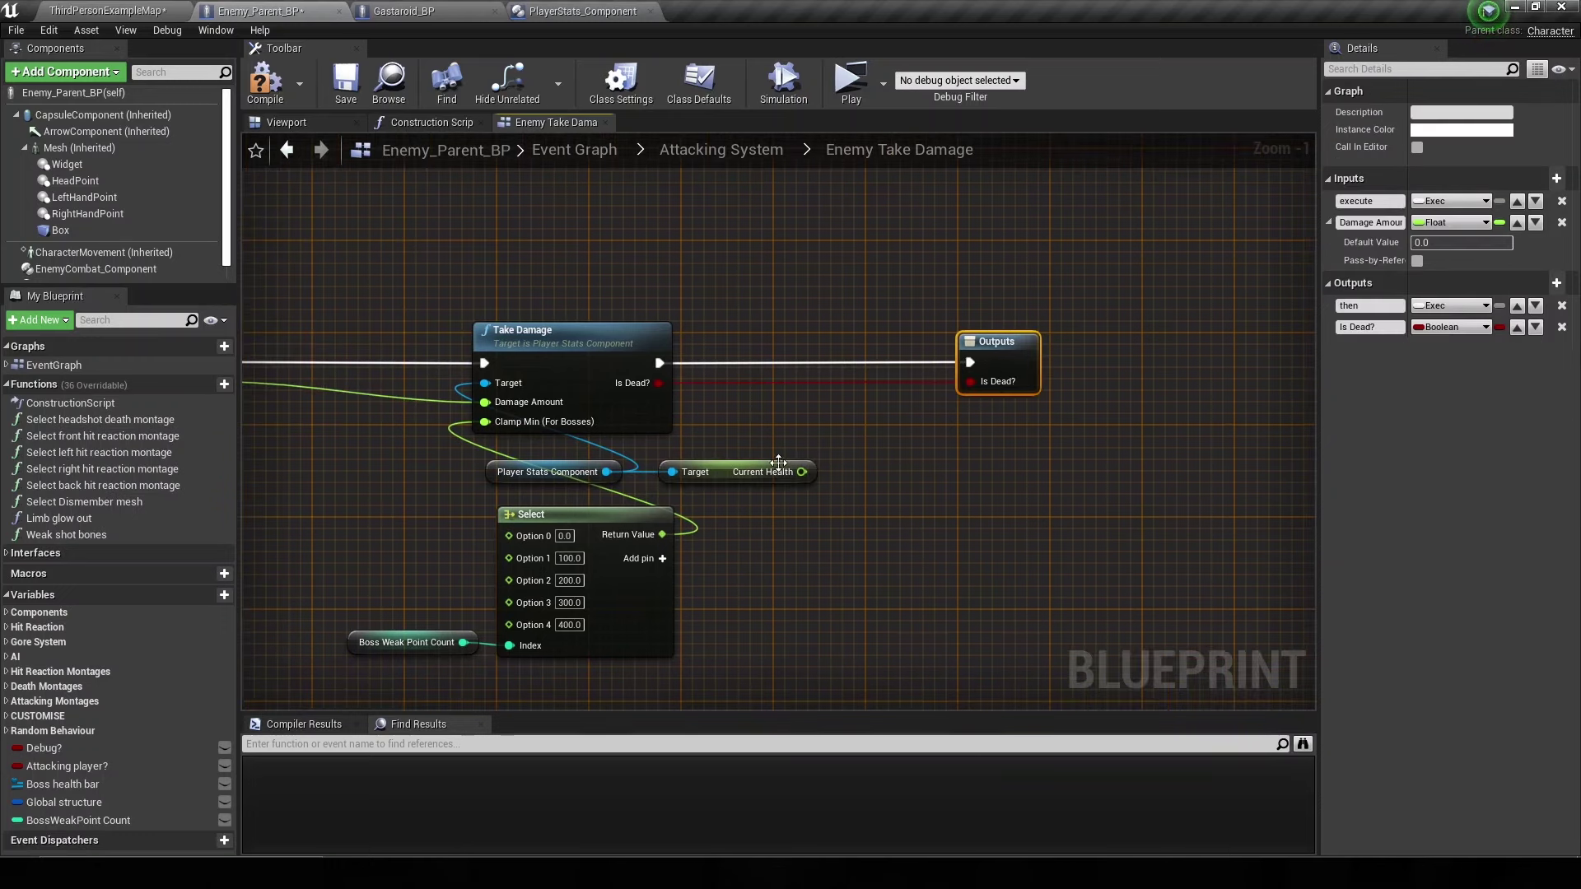
mouse_move(801, 472)
mouse_down()
mouse_move(873, 462)
mouse_move(655, 537)
mouse_up()
text(<)
key(Return)
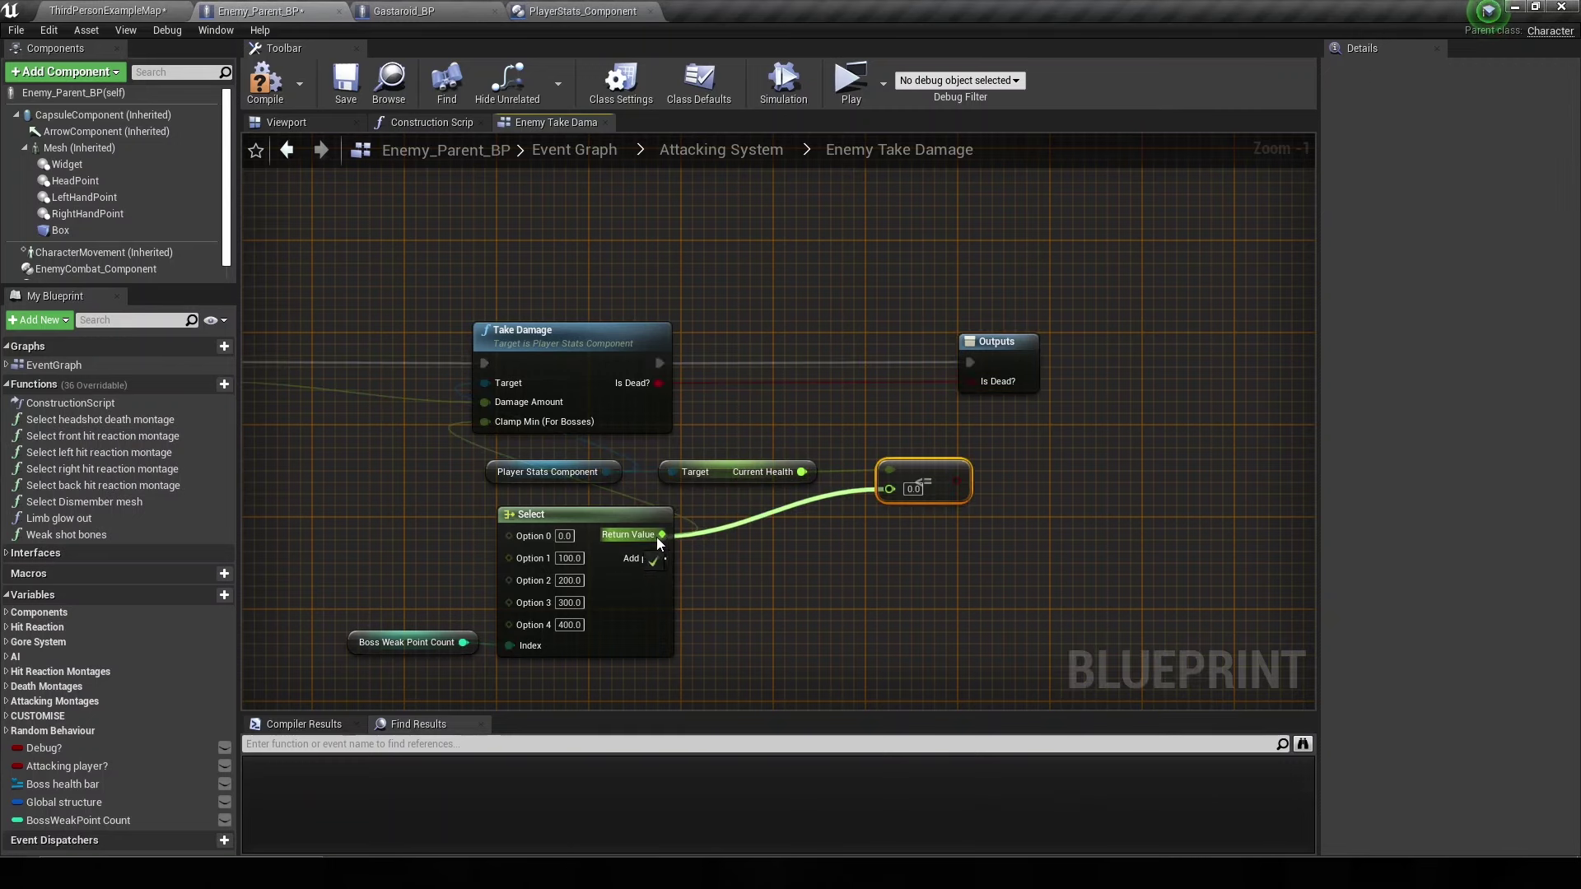
- Feed the Select node's Return Value into the comparison and drive a new Branch with it
mouse_move(575, 451)
mouse_down()
mouse_move(906, 484)
mouse_move(858, 340)
mouse_up()
text(branch)
key(Return)
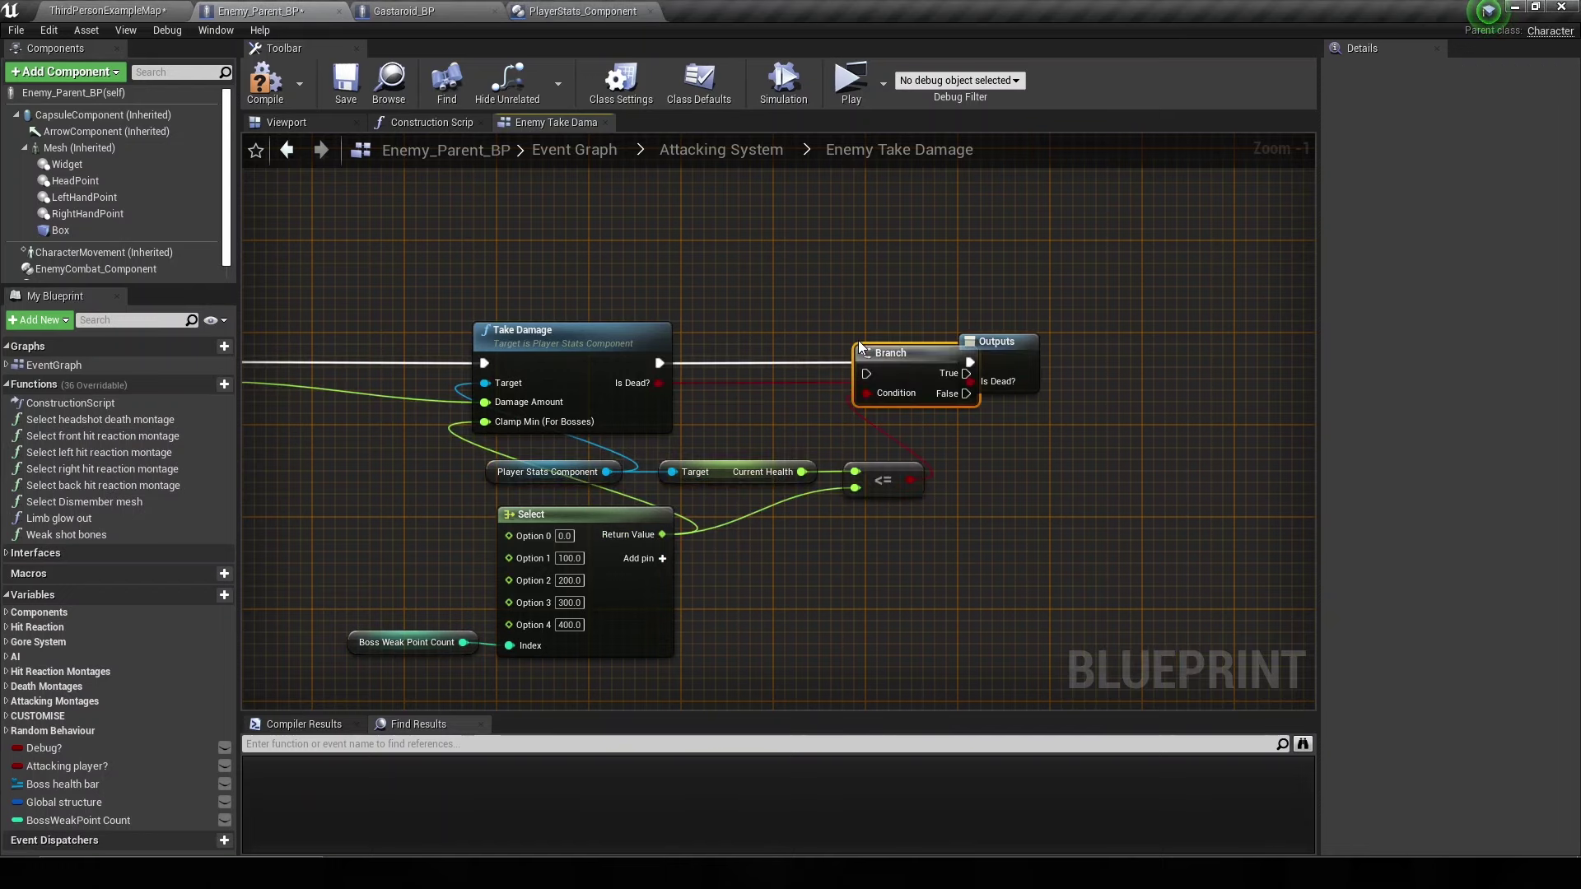
right_drag(858, 346, 662, 333)
drag(800, 329, 1019, 329)
- Wire Take Damage's execution into the Branch and its False path to Outputs
mouse_move(694, 340)
mouse_down()
mouse_move(832, 340)
mouse_move(463, 351)
mouse_up()
drag(832, 340, 832, 329)
right_drag(1038, 335, 805, 338)
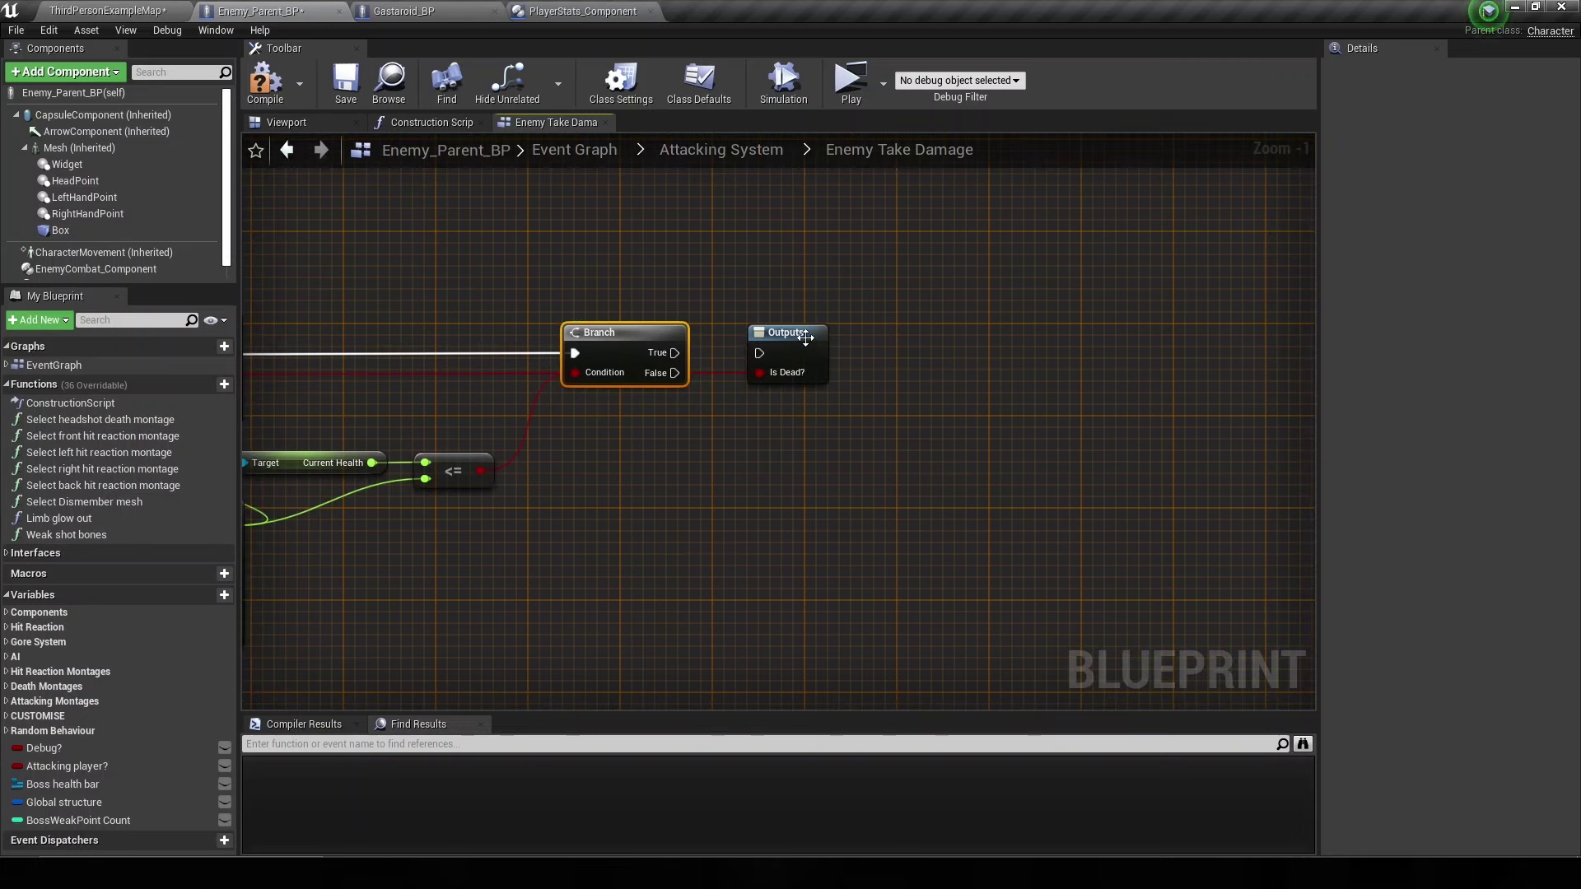
drag(805, 336, 966, 347)
drag(675, 373, 976, 362)
- Route Branch True through a Print String into Outputs and edit its message to the stun text
drag(674, 352, 736, 300)
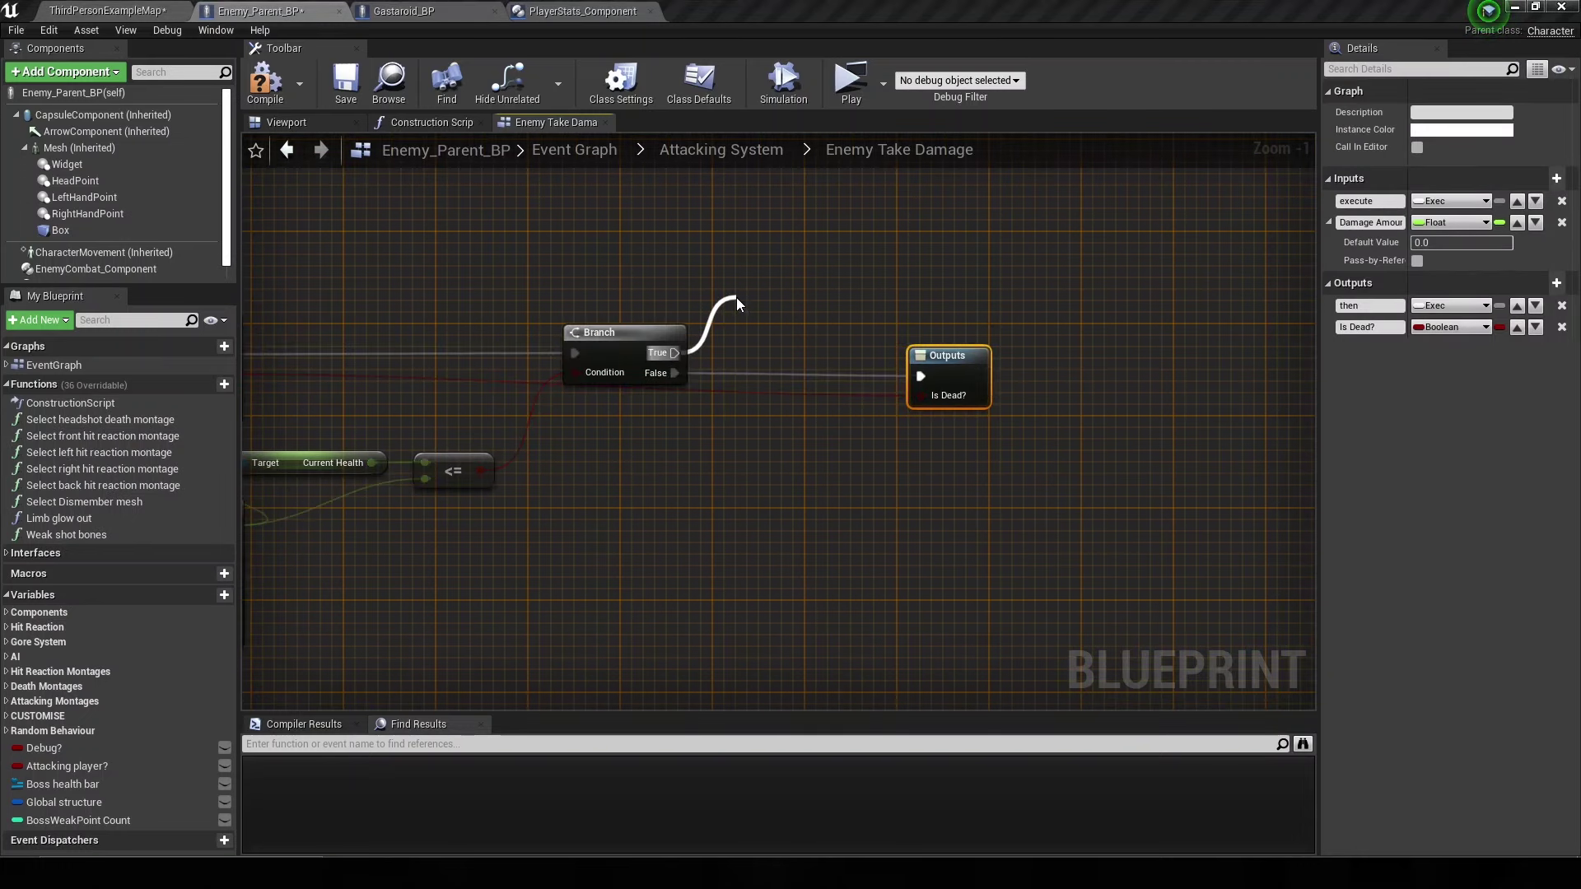
drag(850, 330, 921, 377)
click(811, 351)
text(Hello)
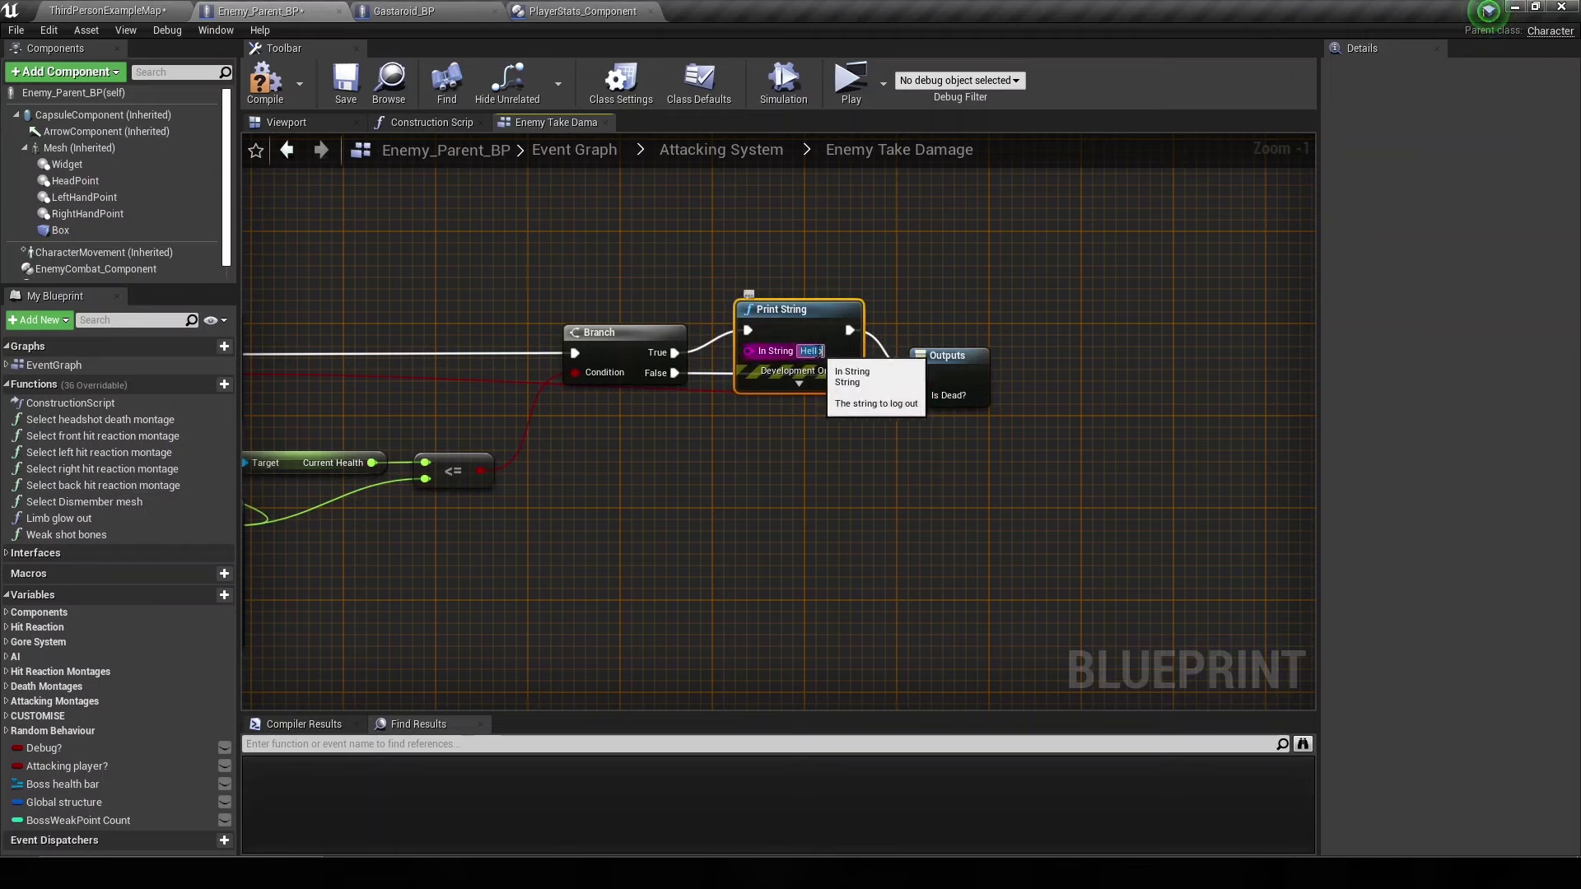
text(Stun)
key(Return)
key(BackSpace)
key(BackSpace)
key(BackSpace)
- Finish the 'Stun boss' message, compile, and shoot the boss in a play-test
text(boss)
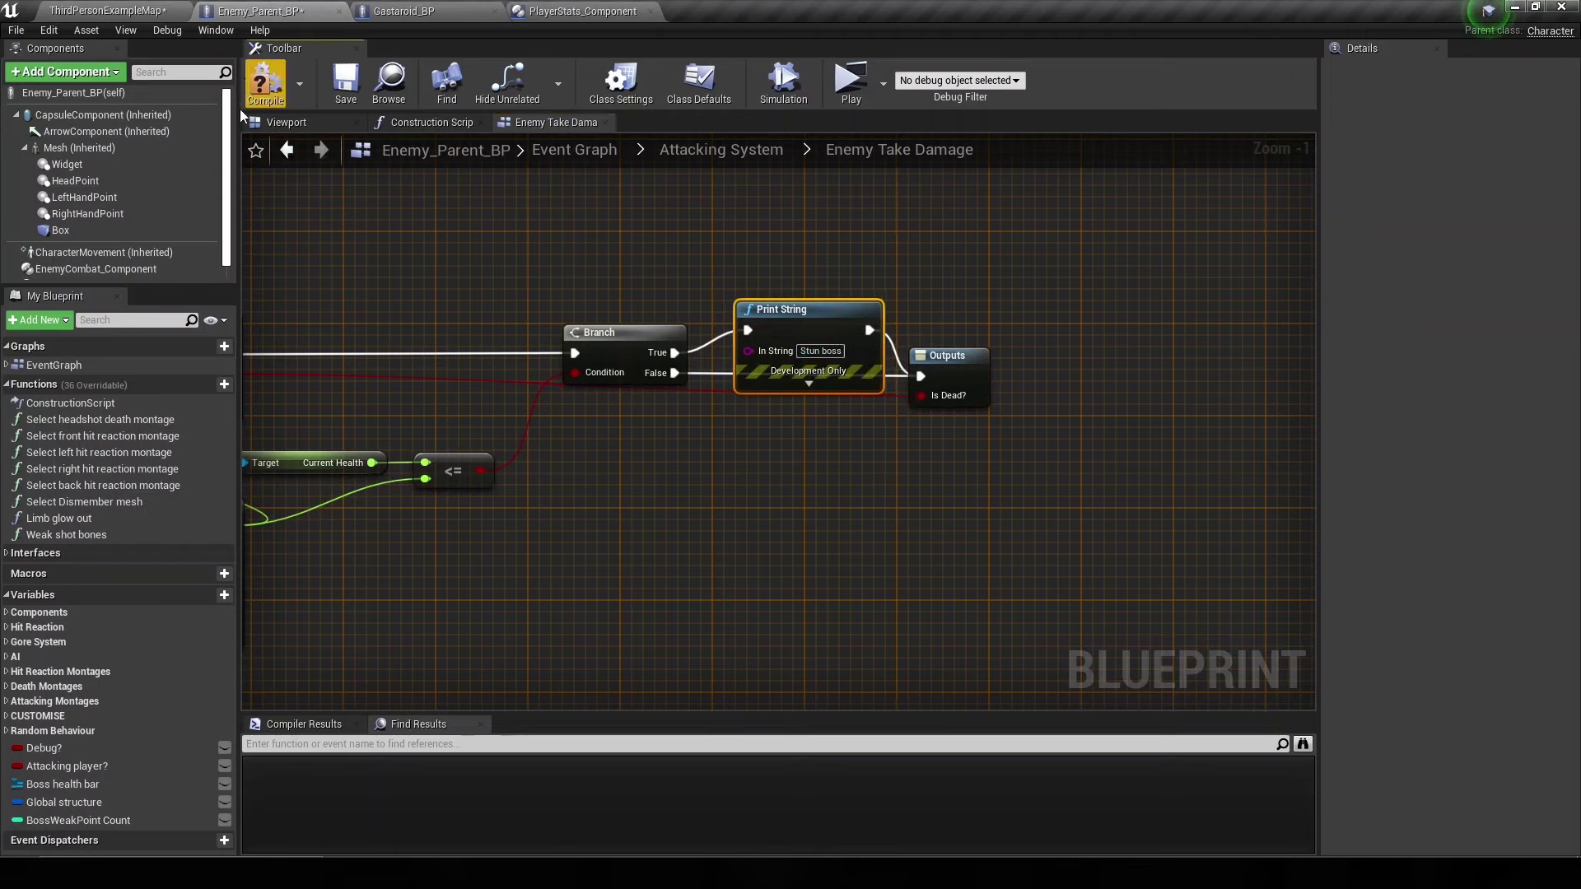
click(266, 82)
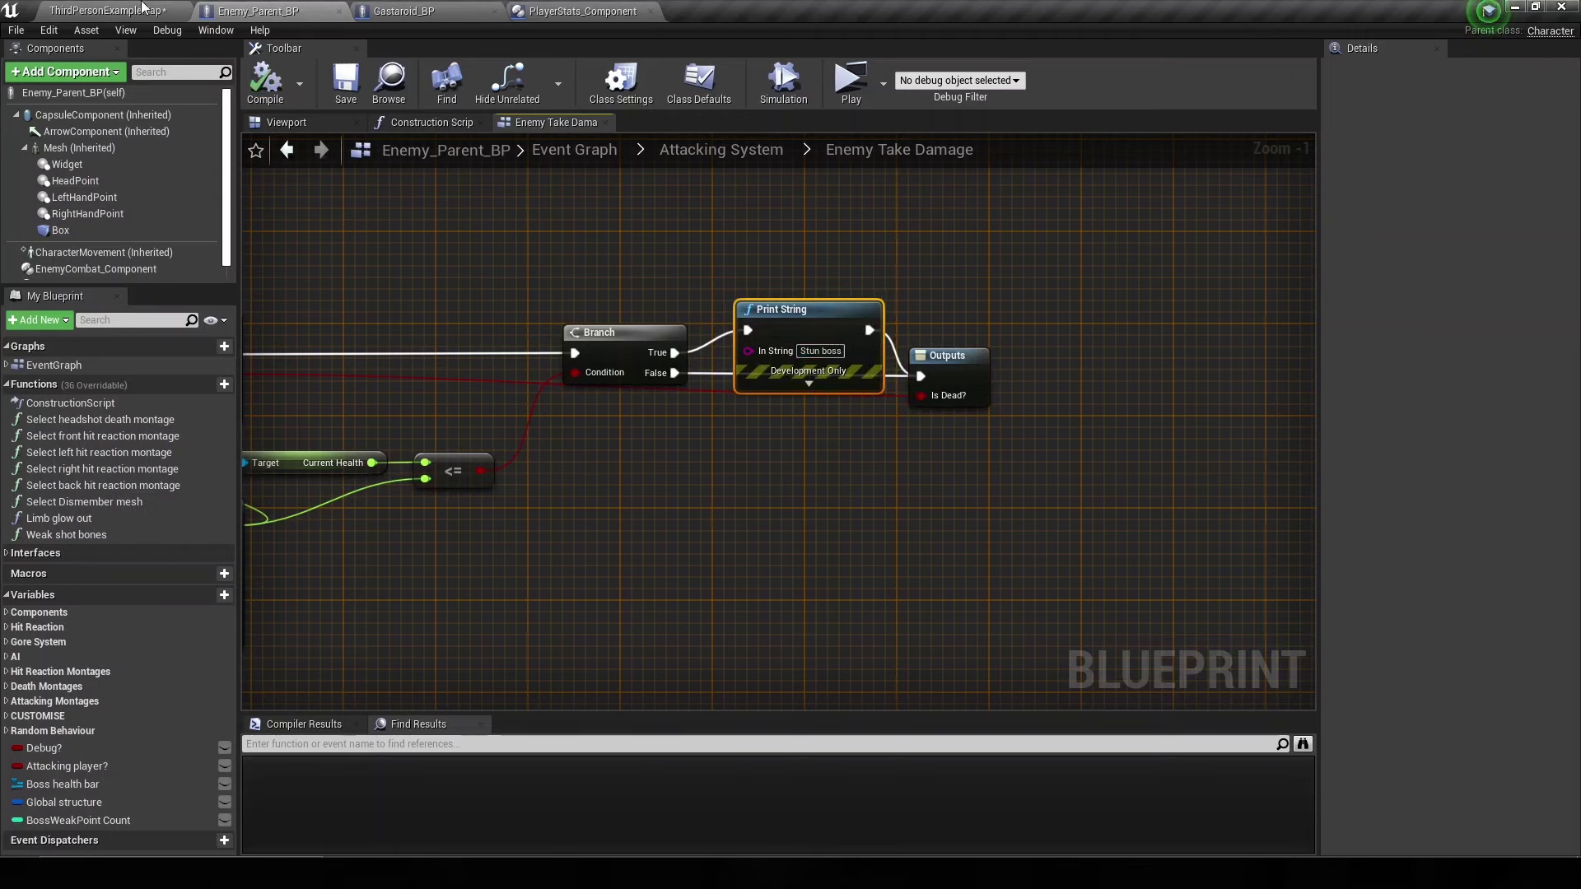
click(107, 11)
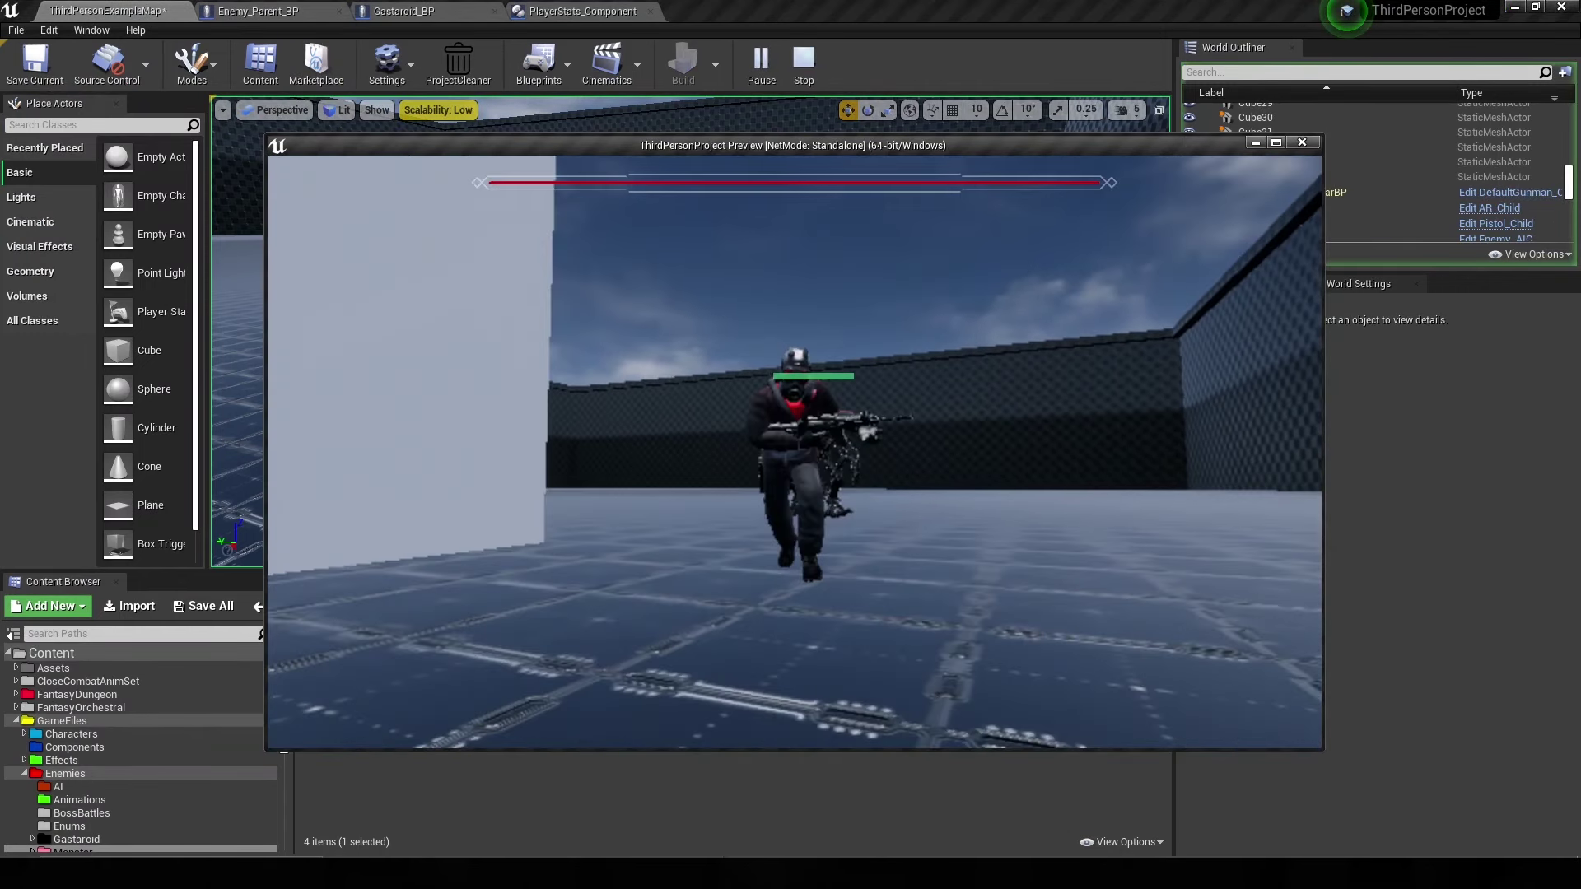
click(794, 452)
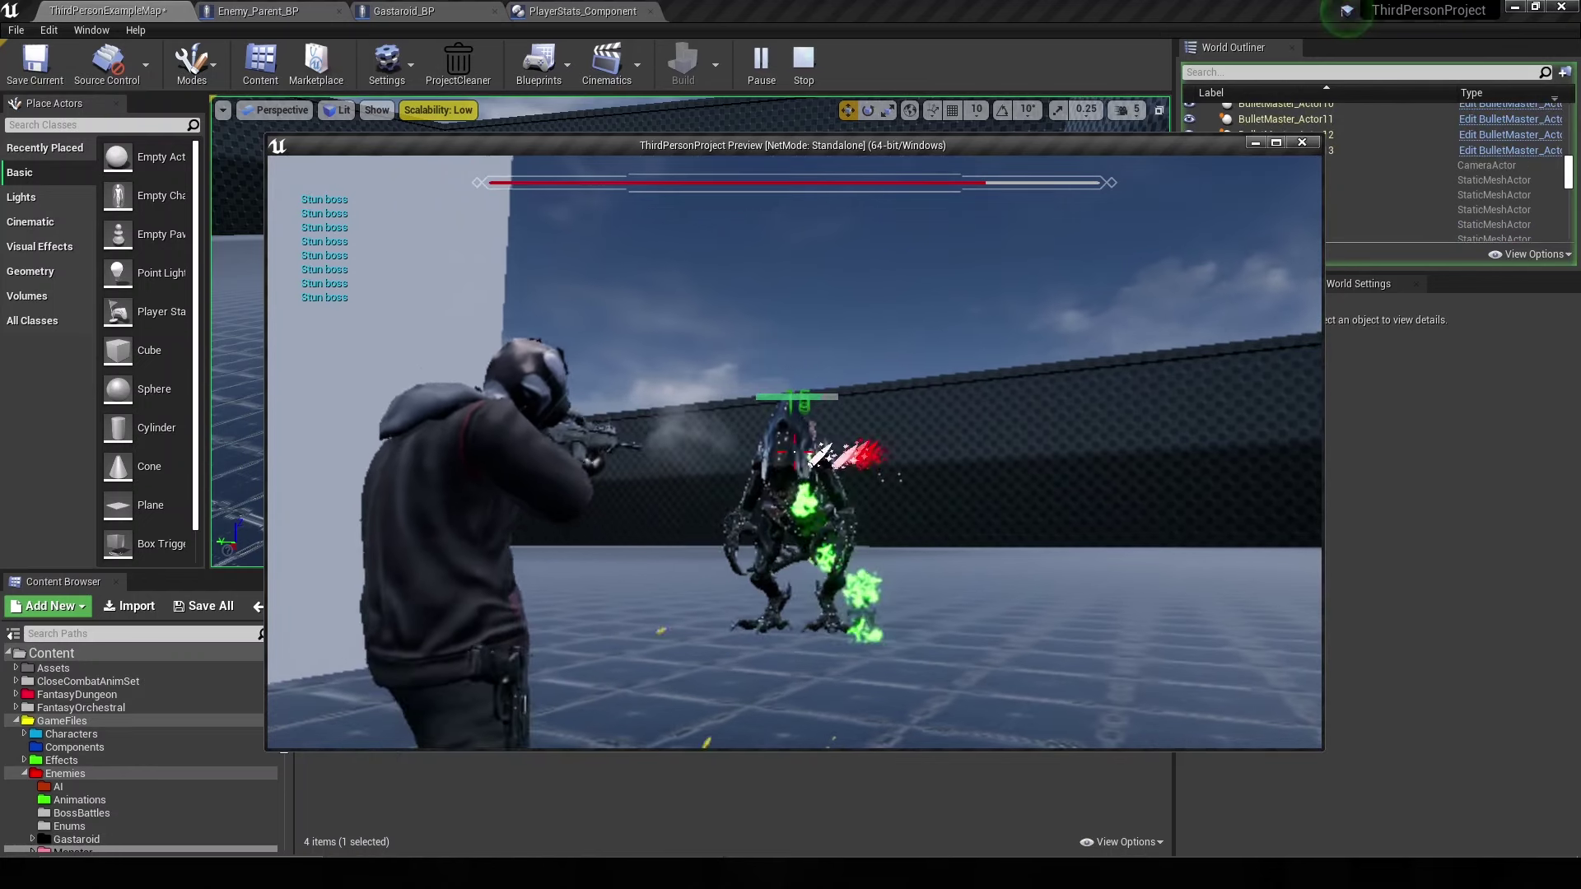
- Stop the test, delete the Stun boss Print String, wire Branch False to Outputs, compile and save
key(Escape)
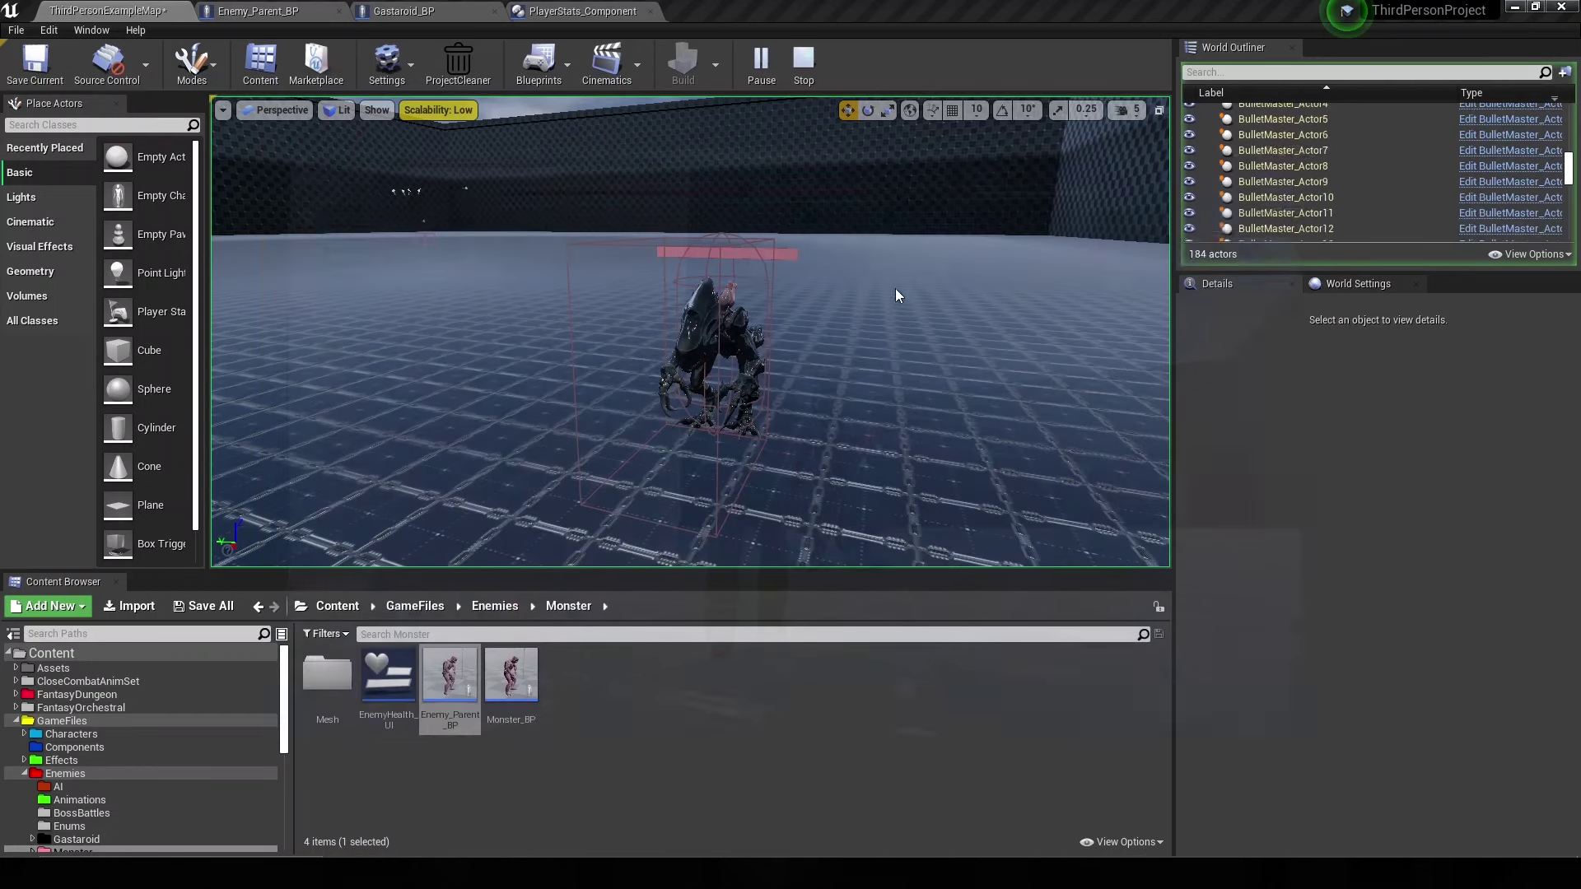
click(393, 10)
click(258, 11)
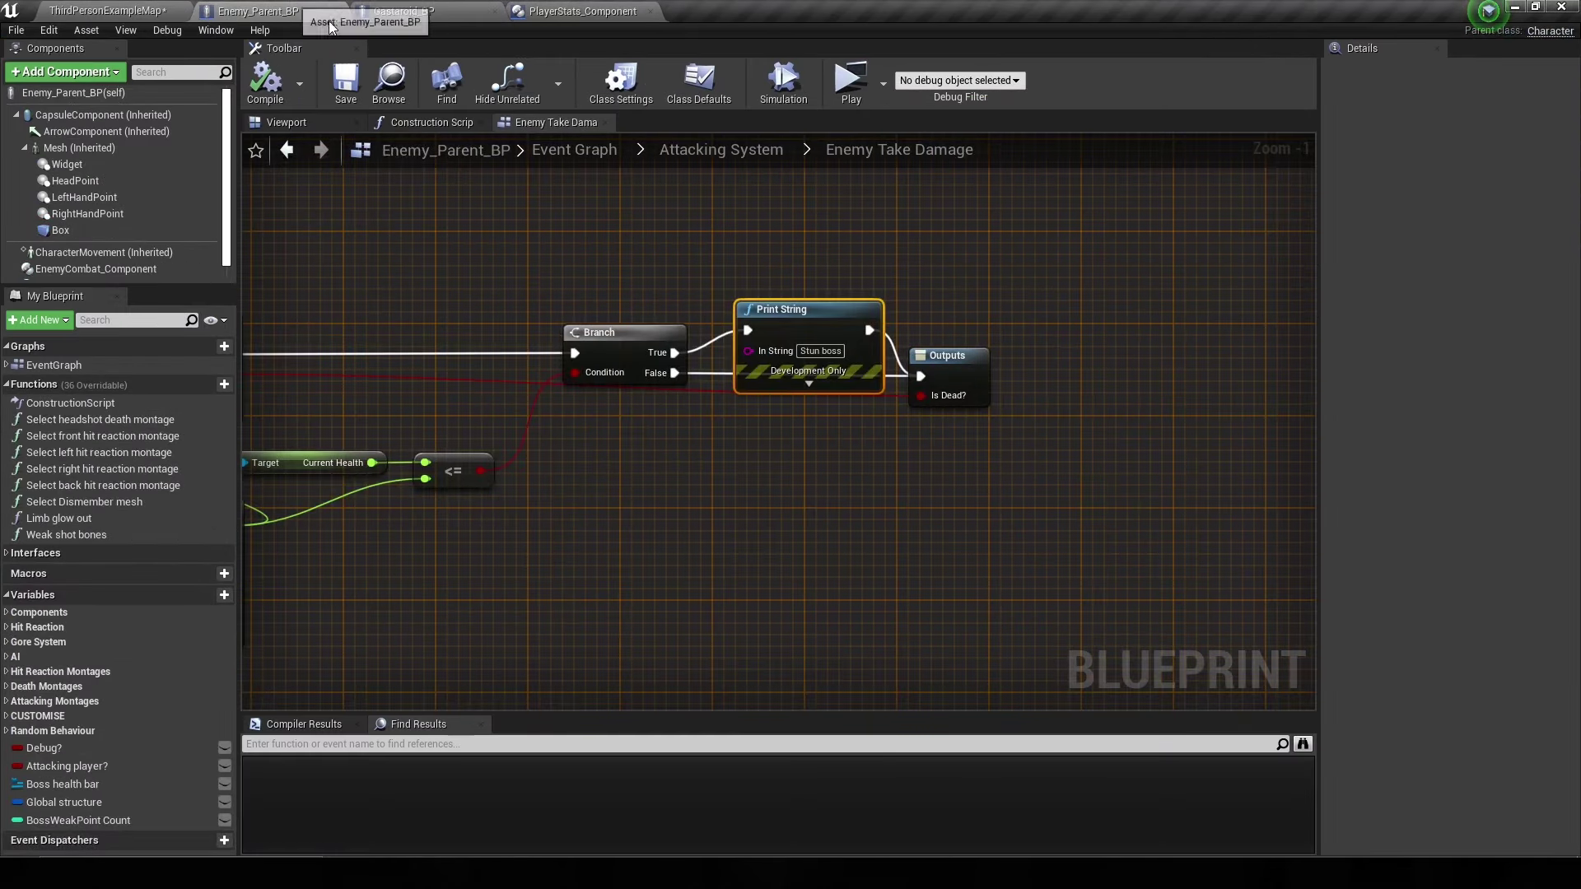
key(Delete)
click(985, 363)
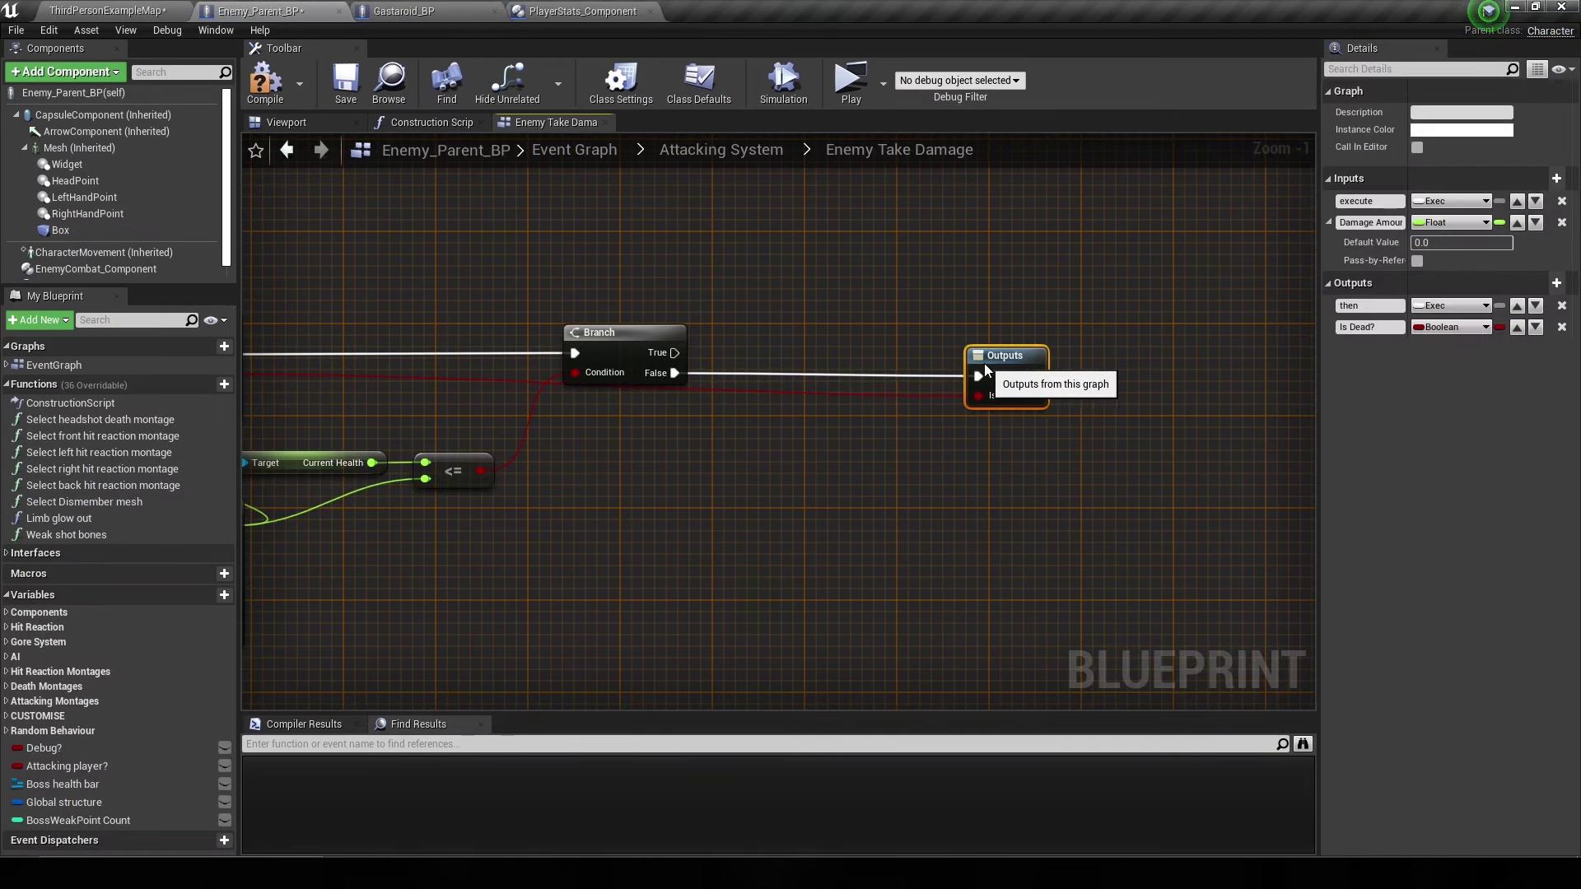
mouse_move(661, 385)
right_down()
mouse_move(699, 443)
mouse_move(640, 455)
right_up()
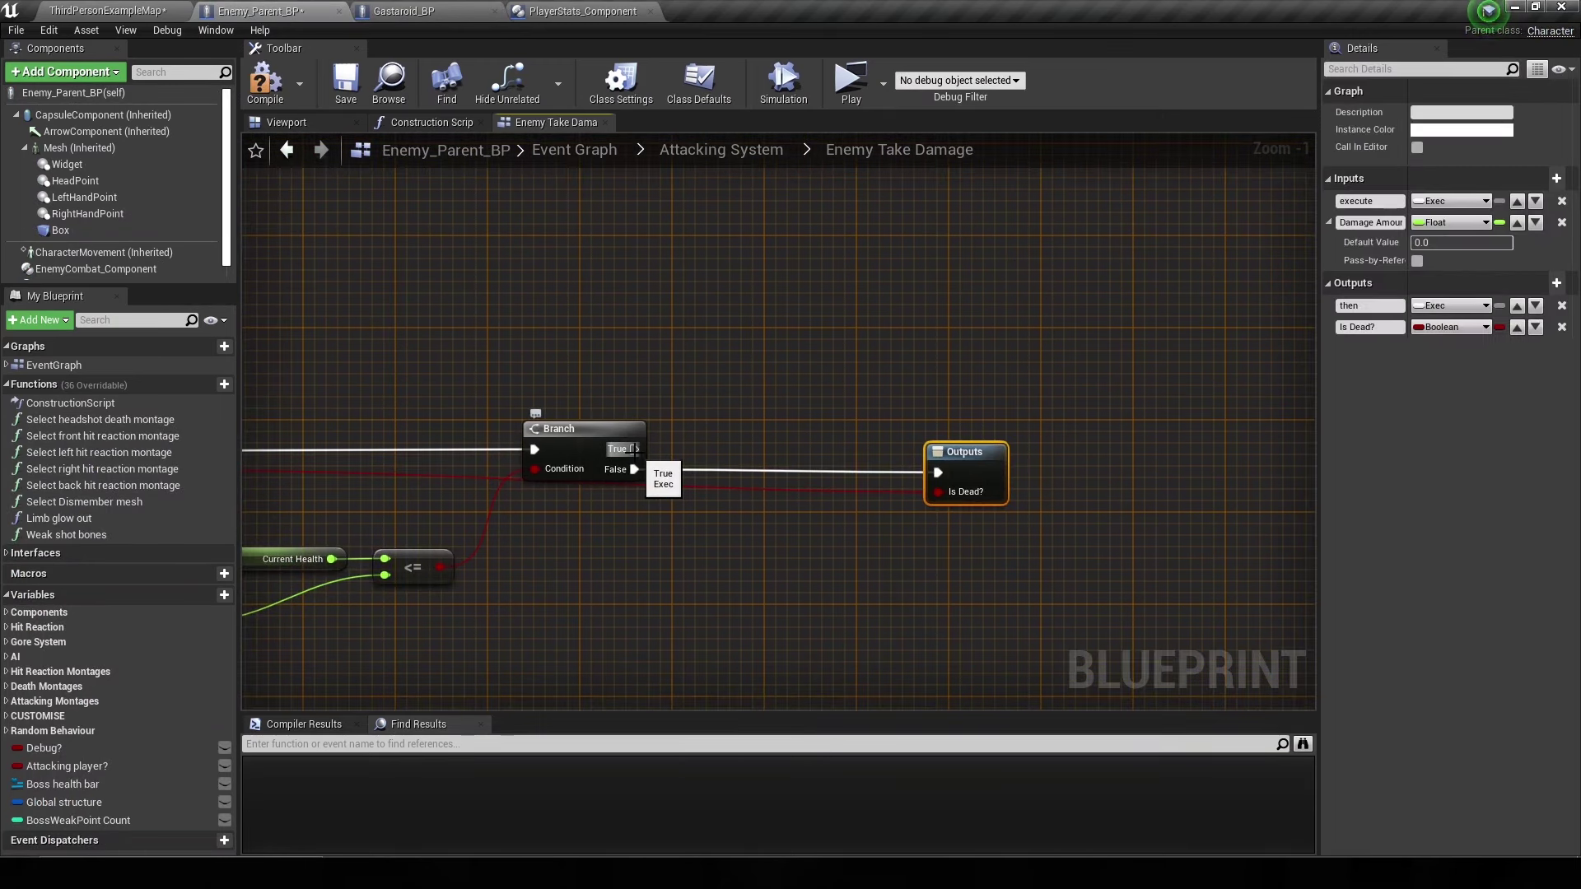
drag(633, 449, 660, 397)
click(265, 82)
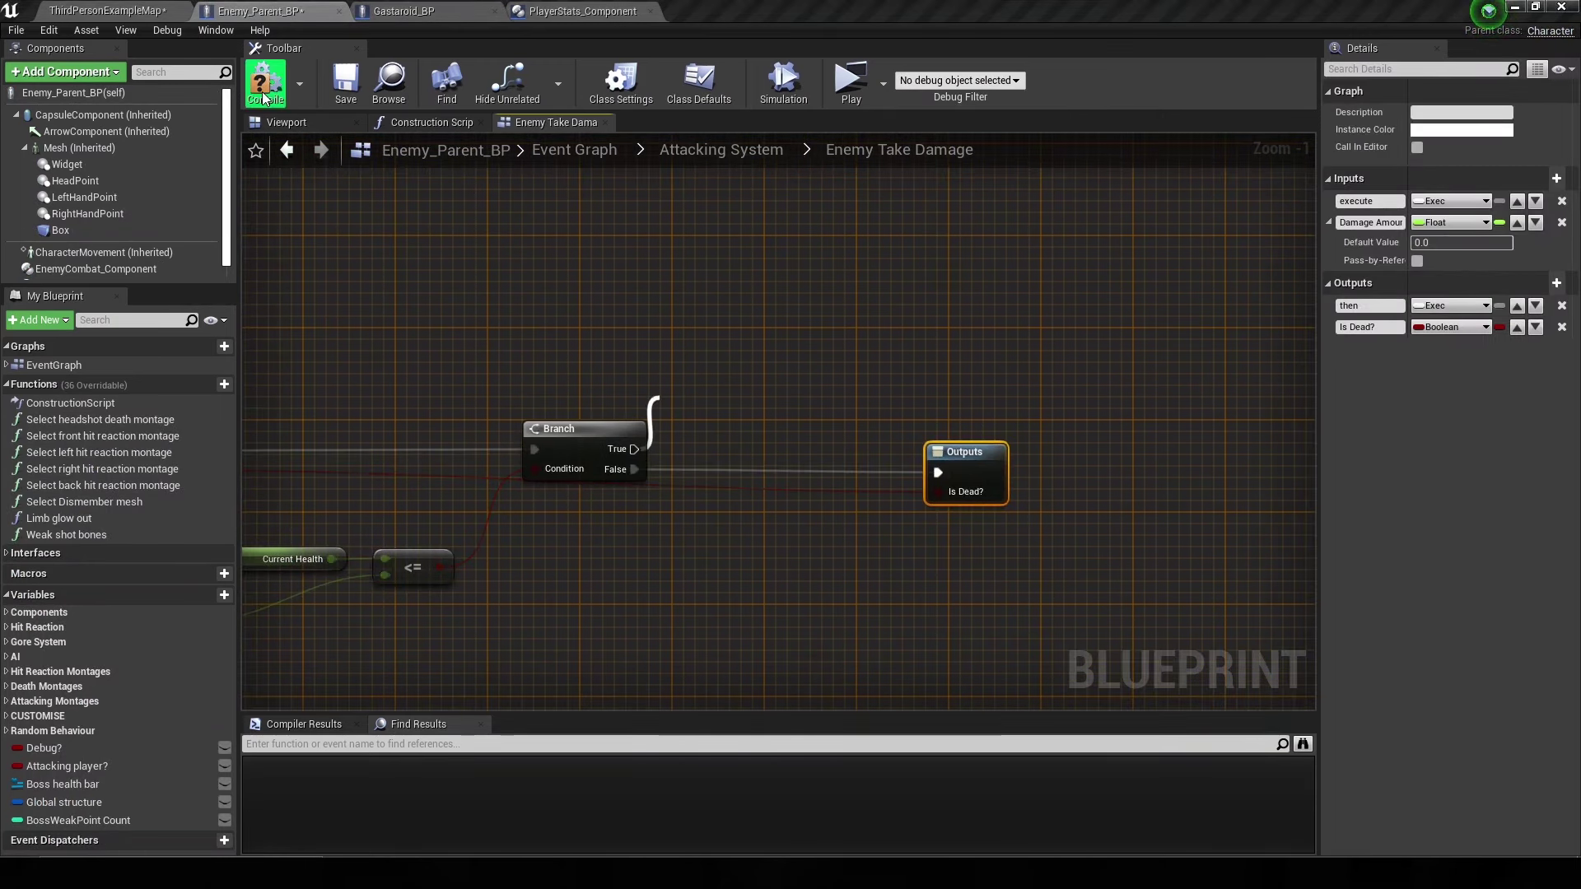
click(346, 83)
- Browse the Gastaroid Animations folder and its 34 assets in the Content Browser
click(107, 10)
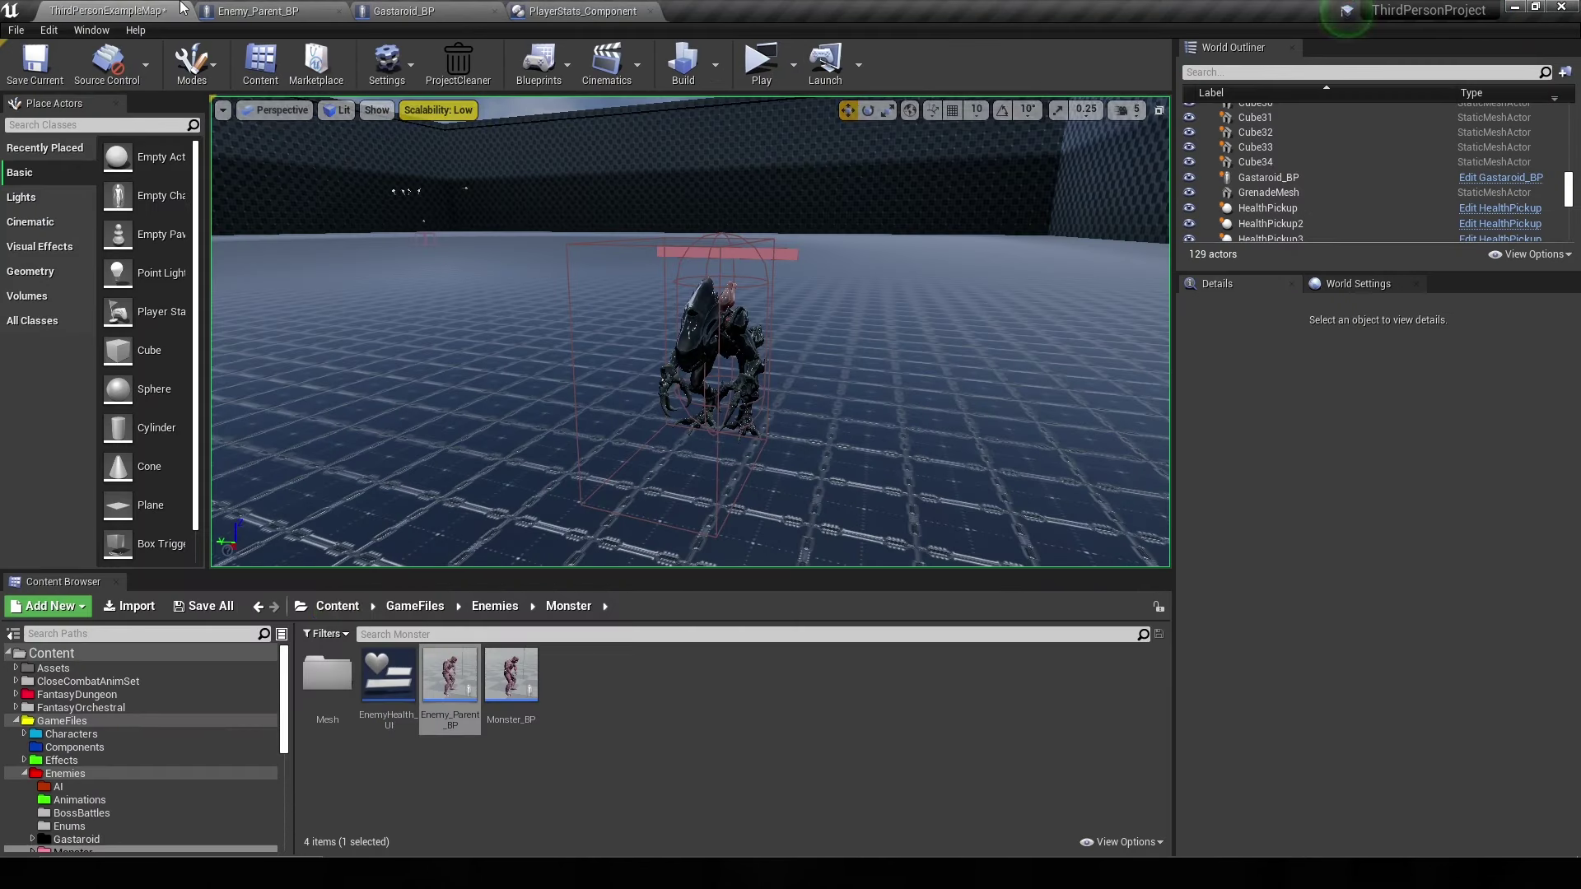
click(76, 800)
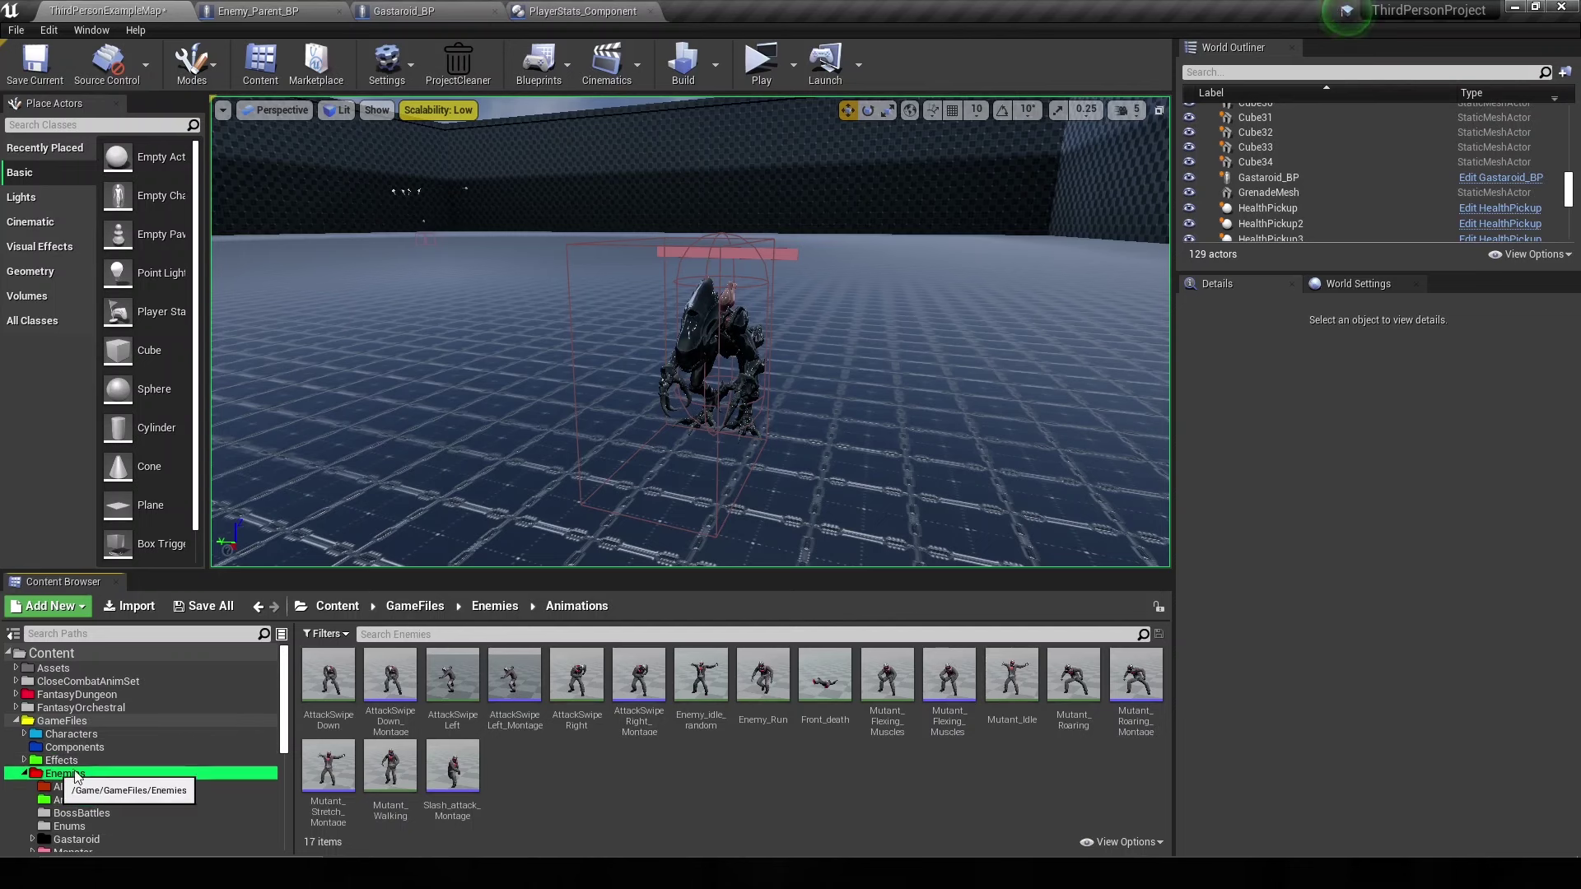
click(76, 839)
double_click(328, 674)
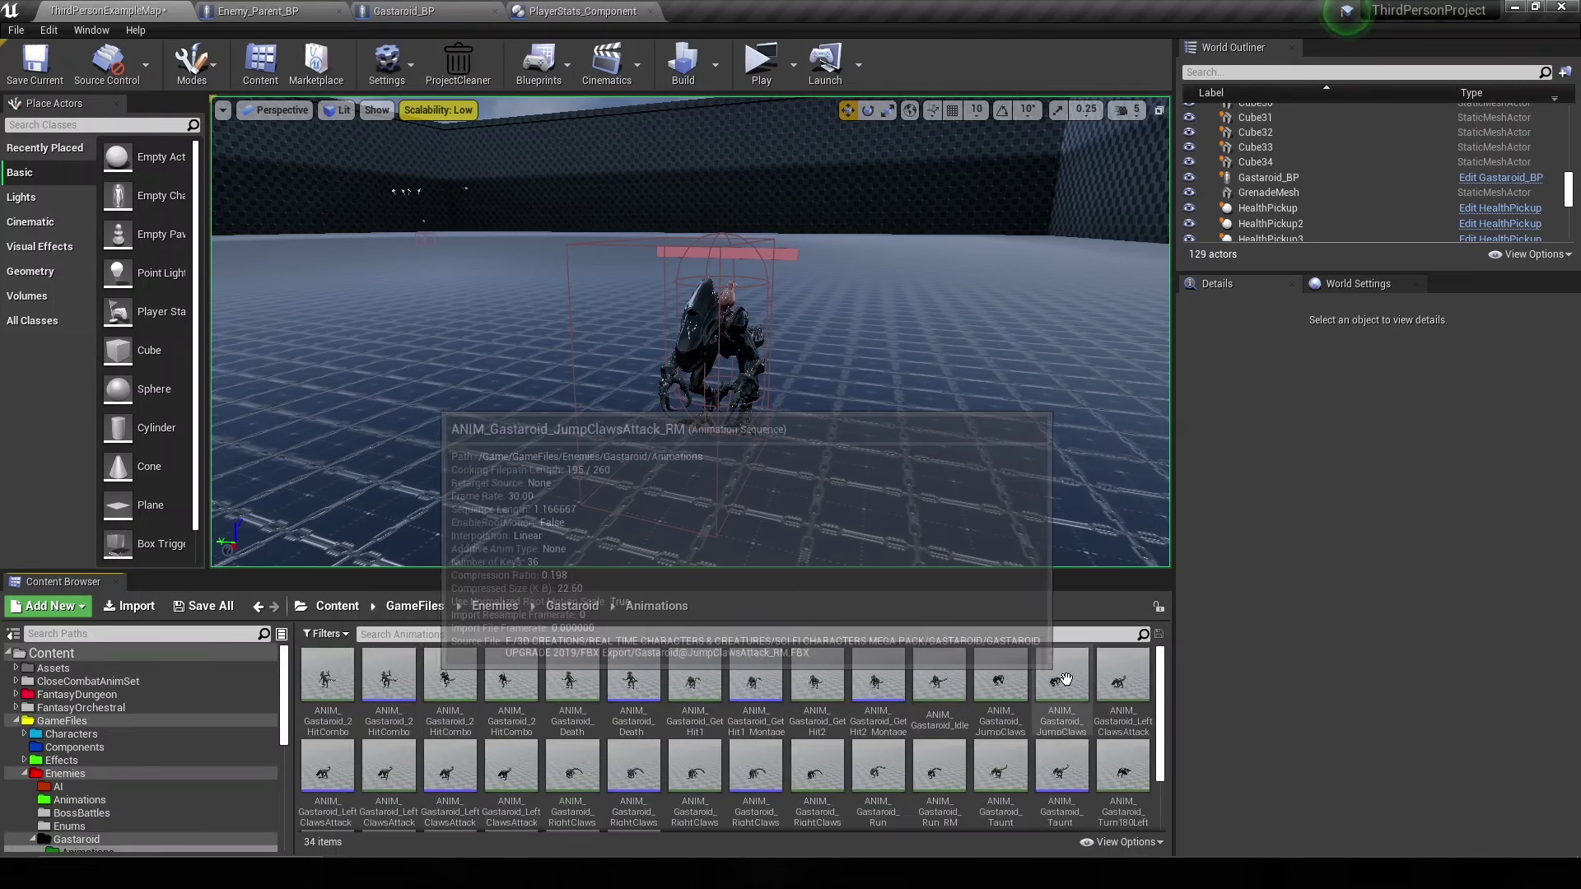
scroll(1066, 678, down, 1)
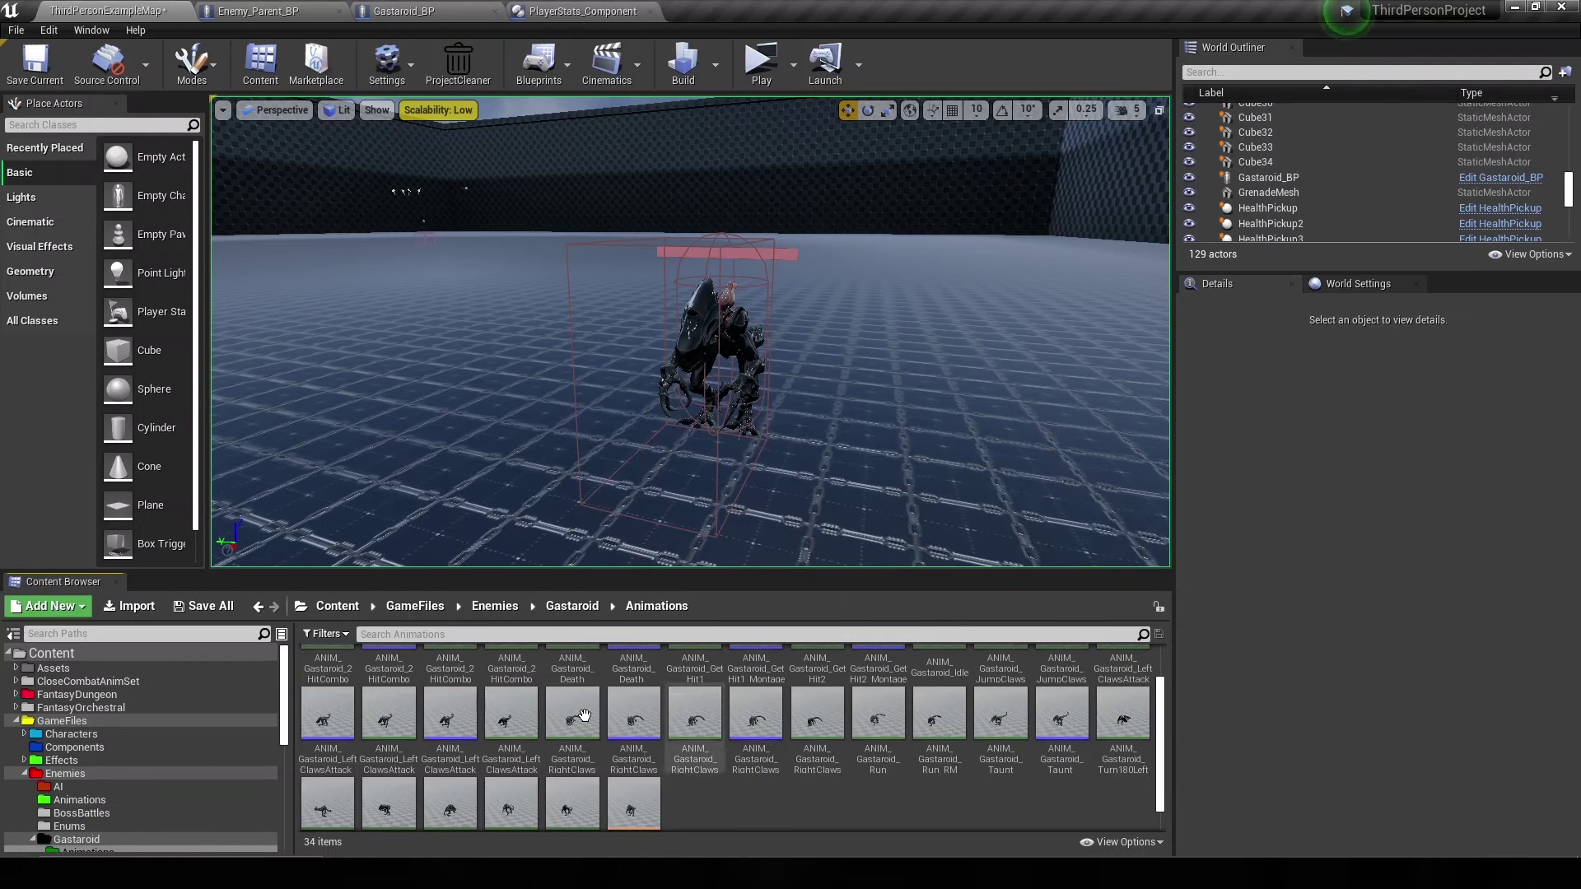
scroll(581, 725, down, 1)
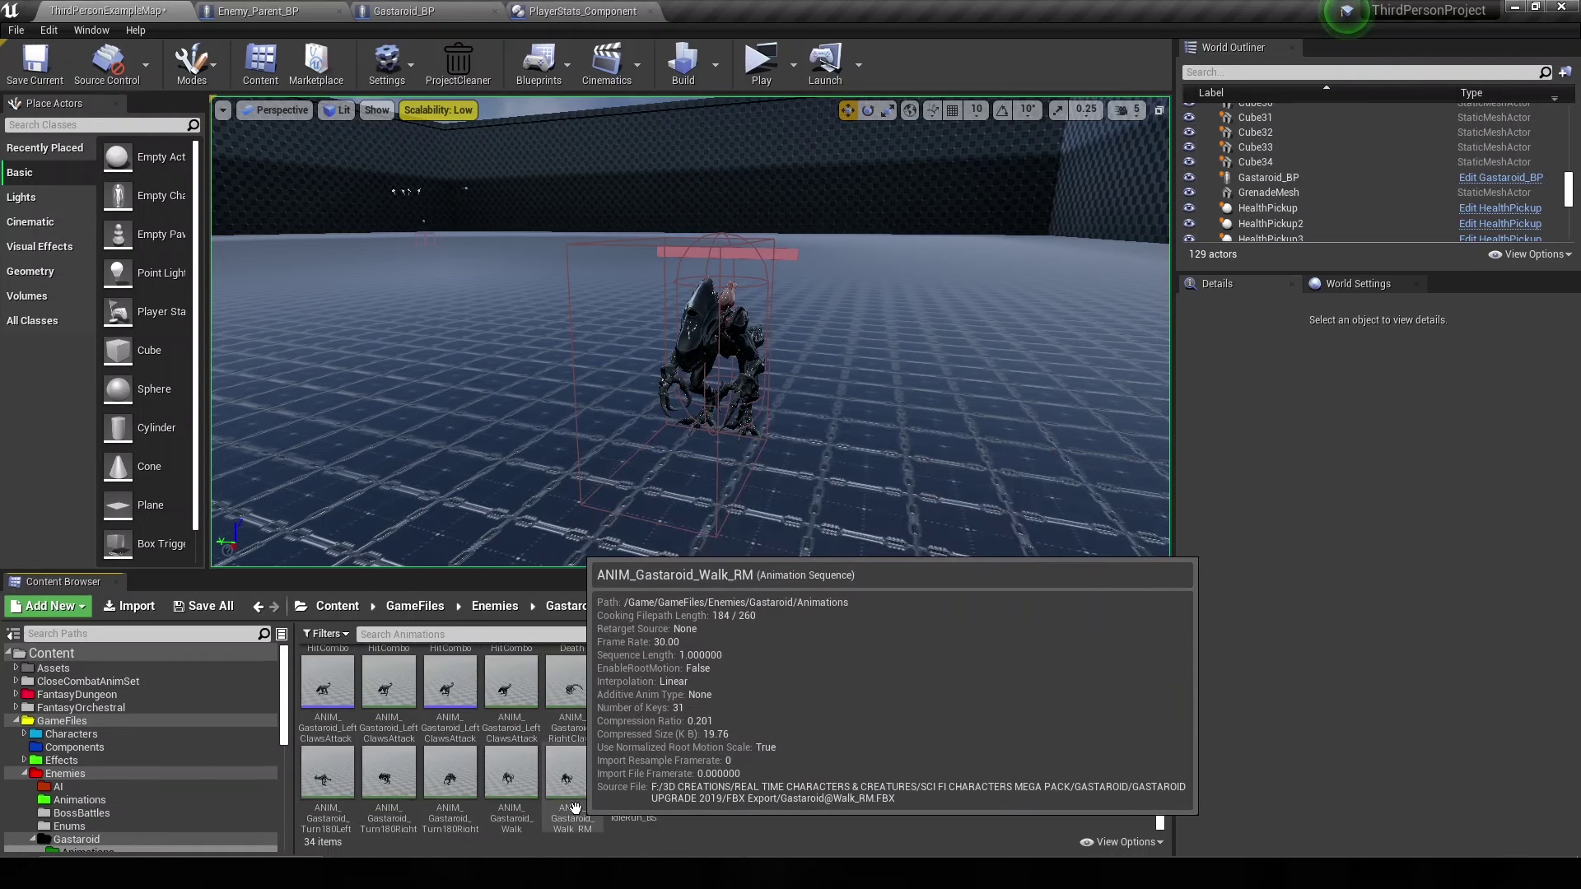
scroll(476, 749, up, 2)
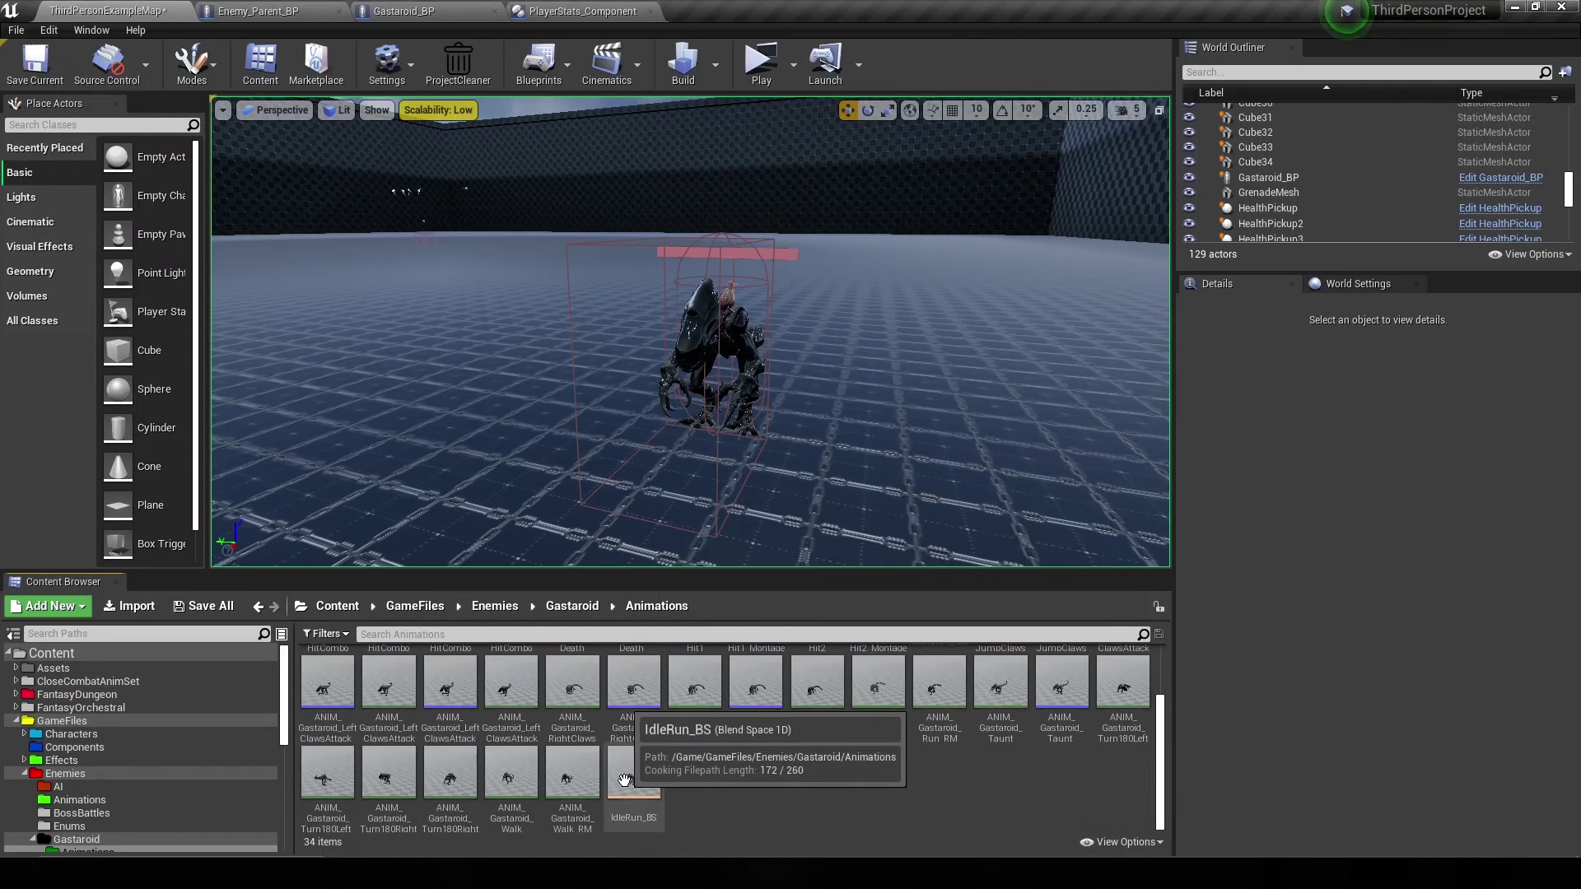
scroll(625, 780, up, 1)
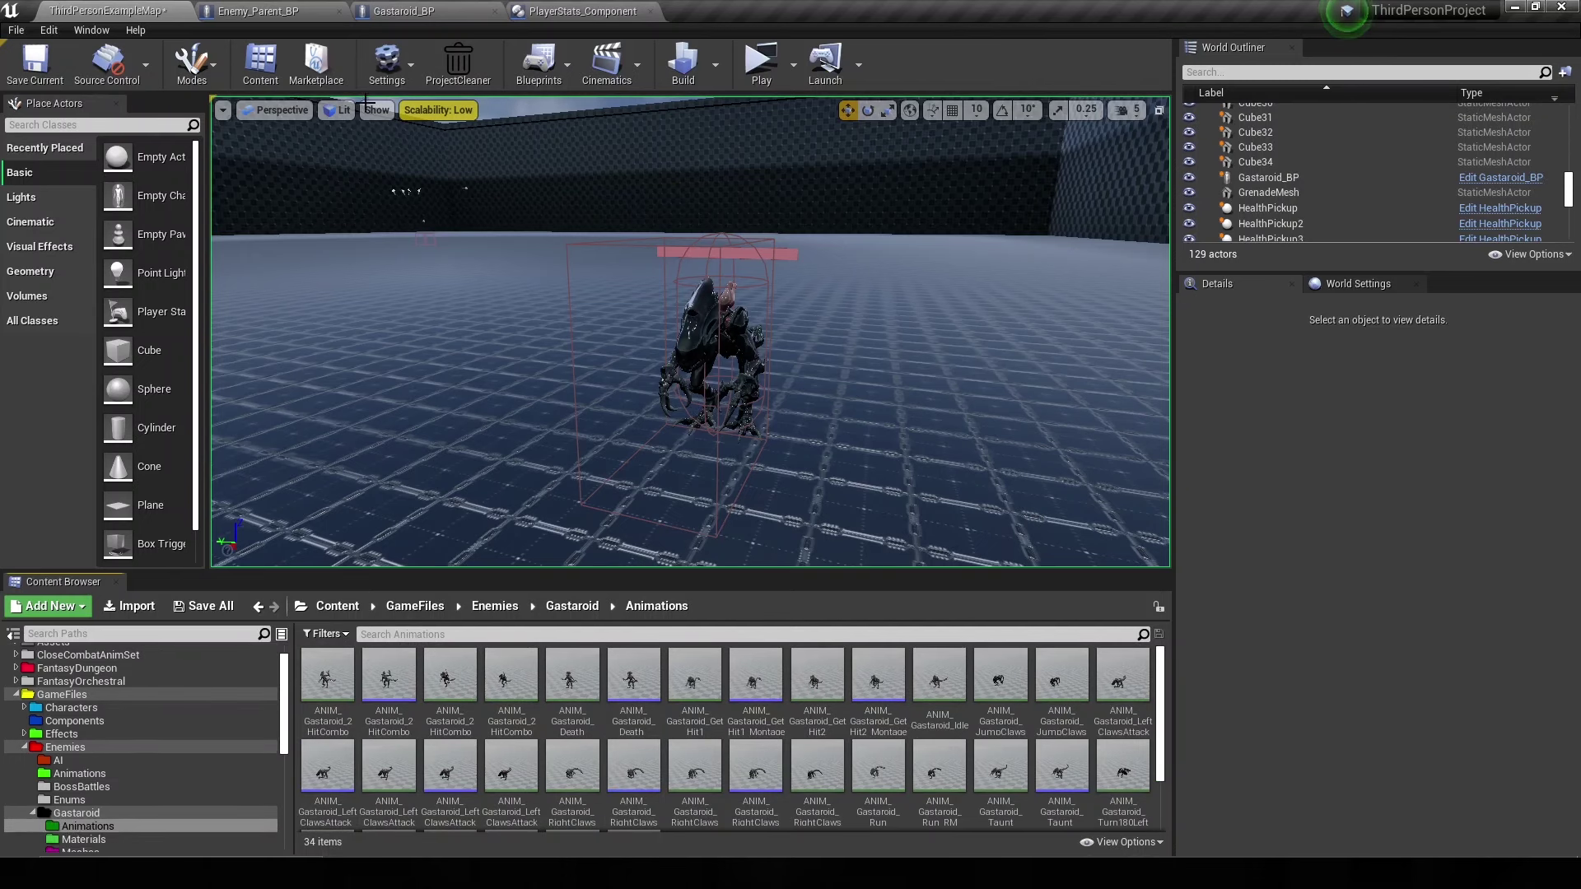
- Look through the Gastaroid_BP and PlayerStats_Component tabs, ending on Enemy Take Damage
click(410, 9)
click(570, 10)
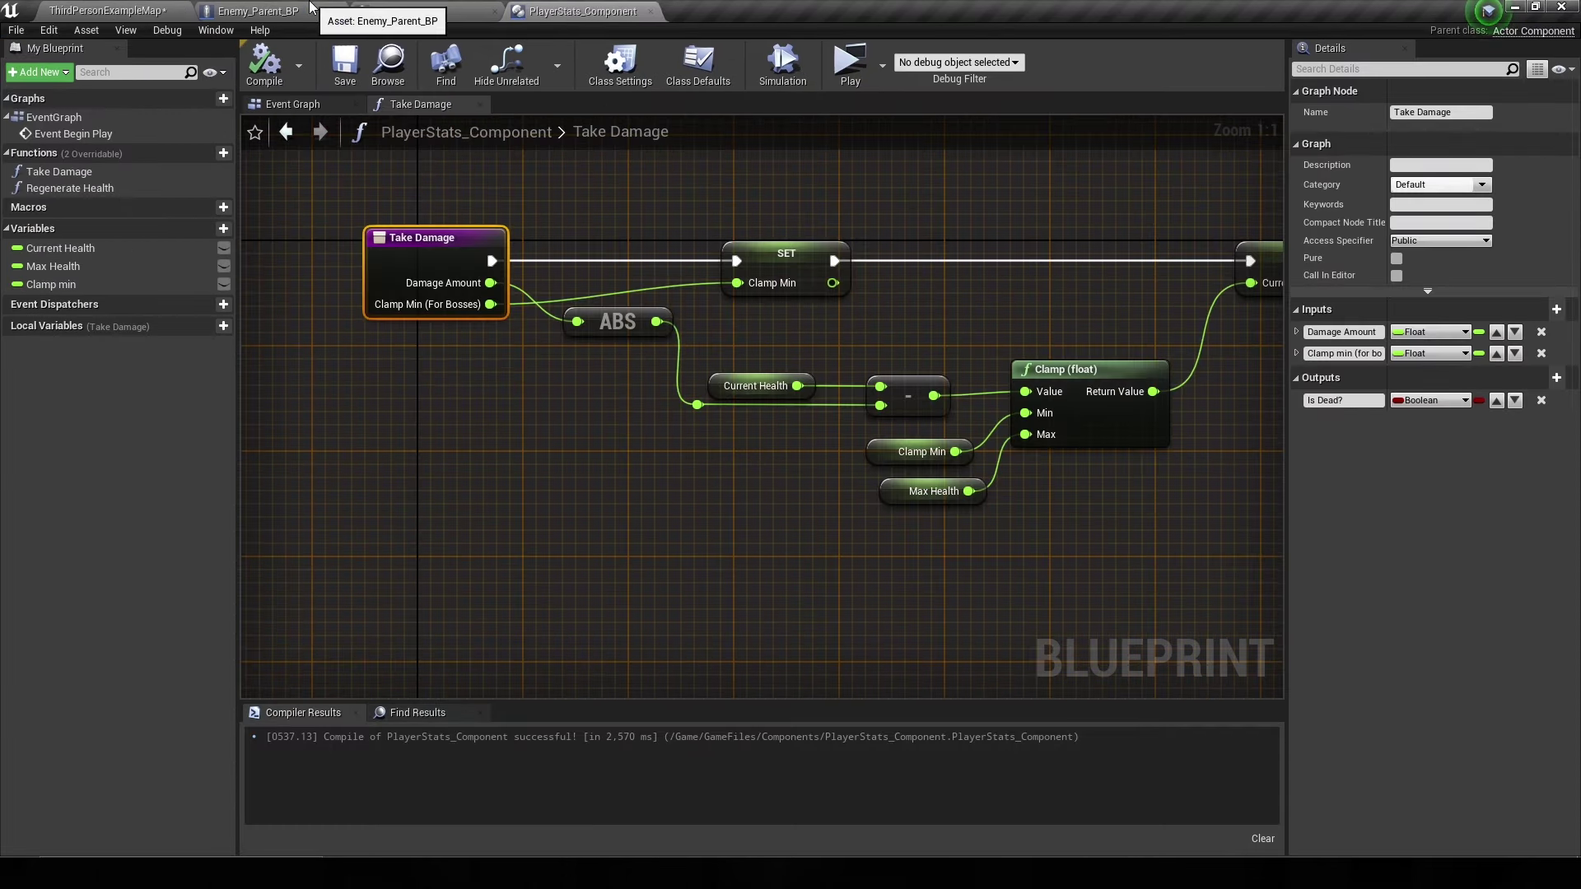
click(310, 8)
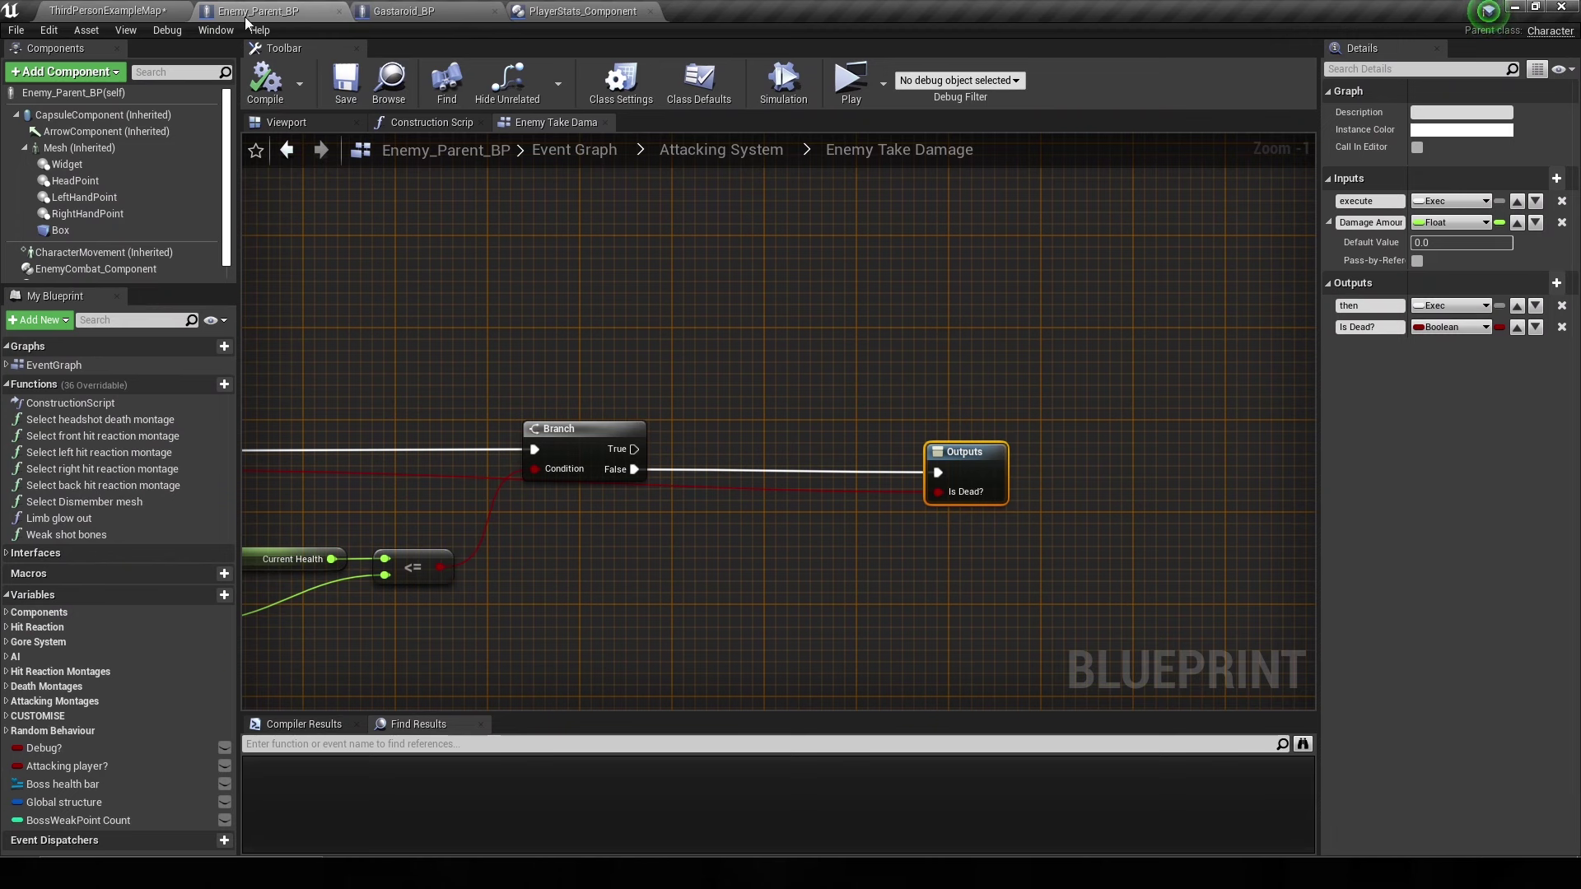
click(153, 10)
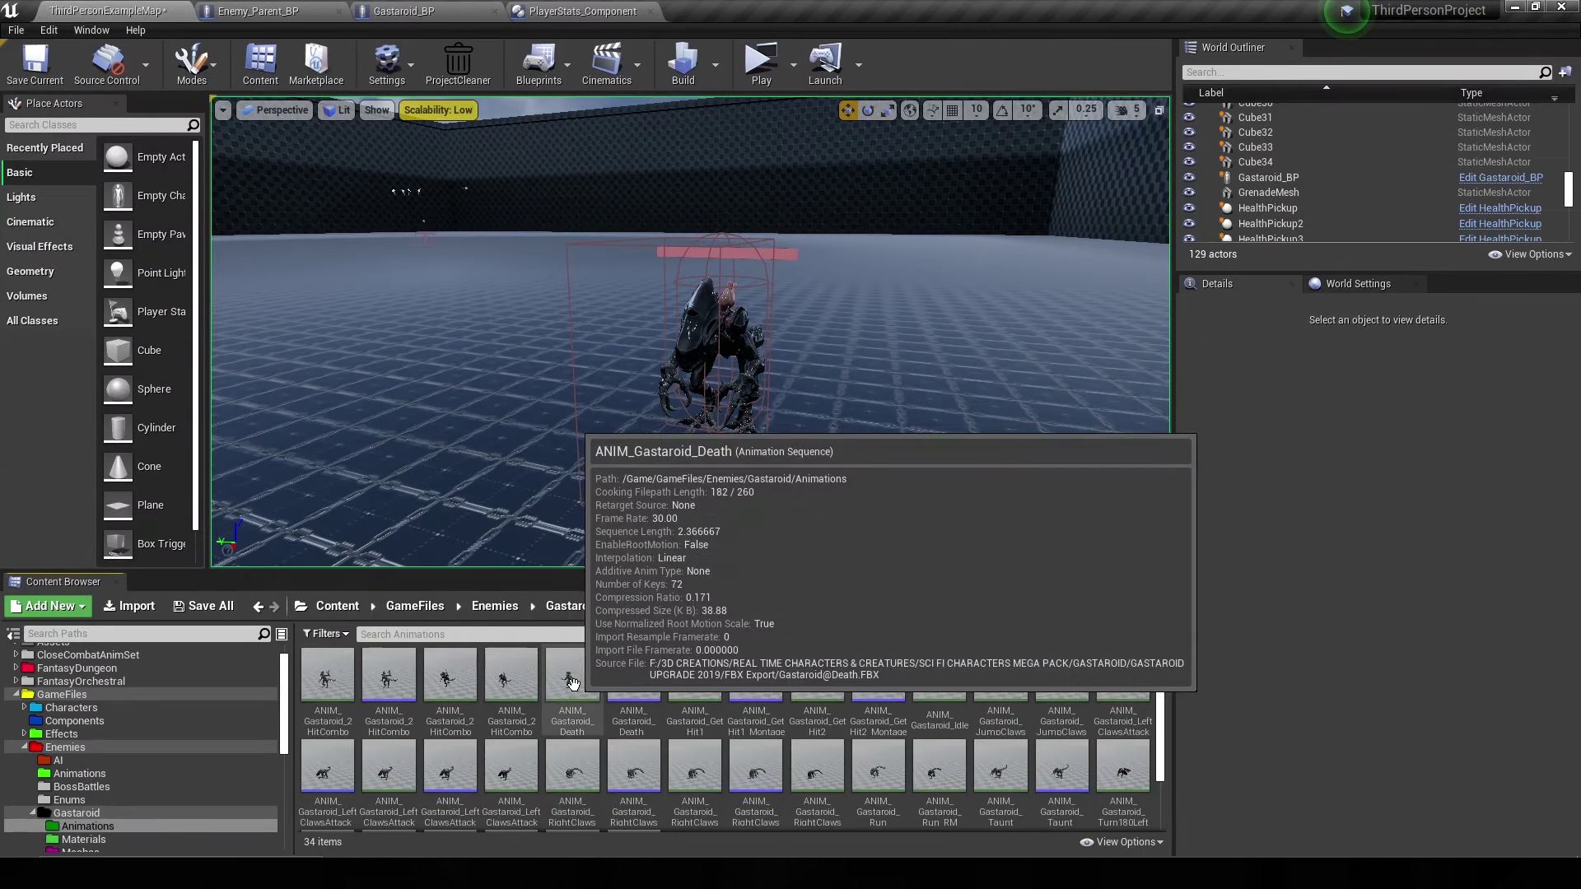
click(258, 11)
- Insert a CharacterMovement Set Max Walk Speed 0.0 node between Branch True and Outputs, and save
click(583, 340)
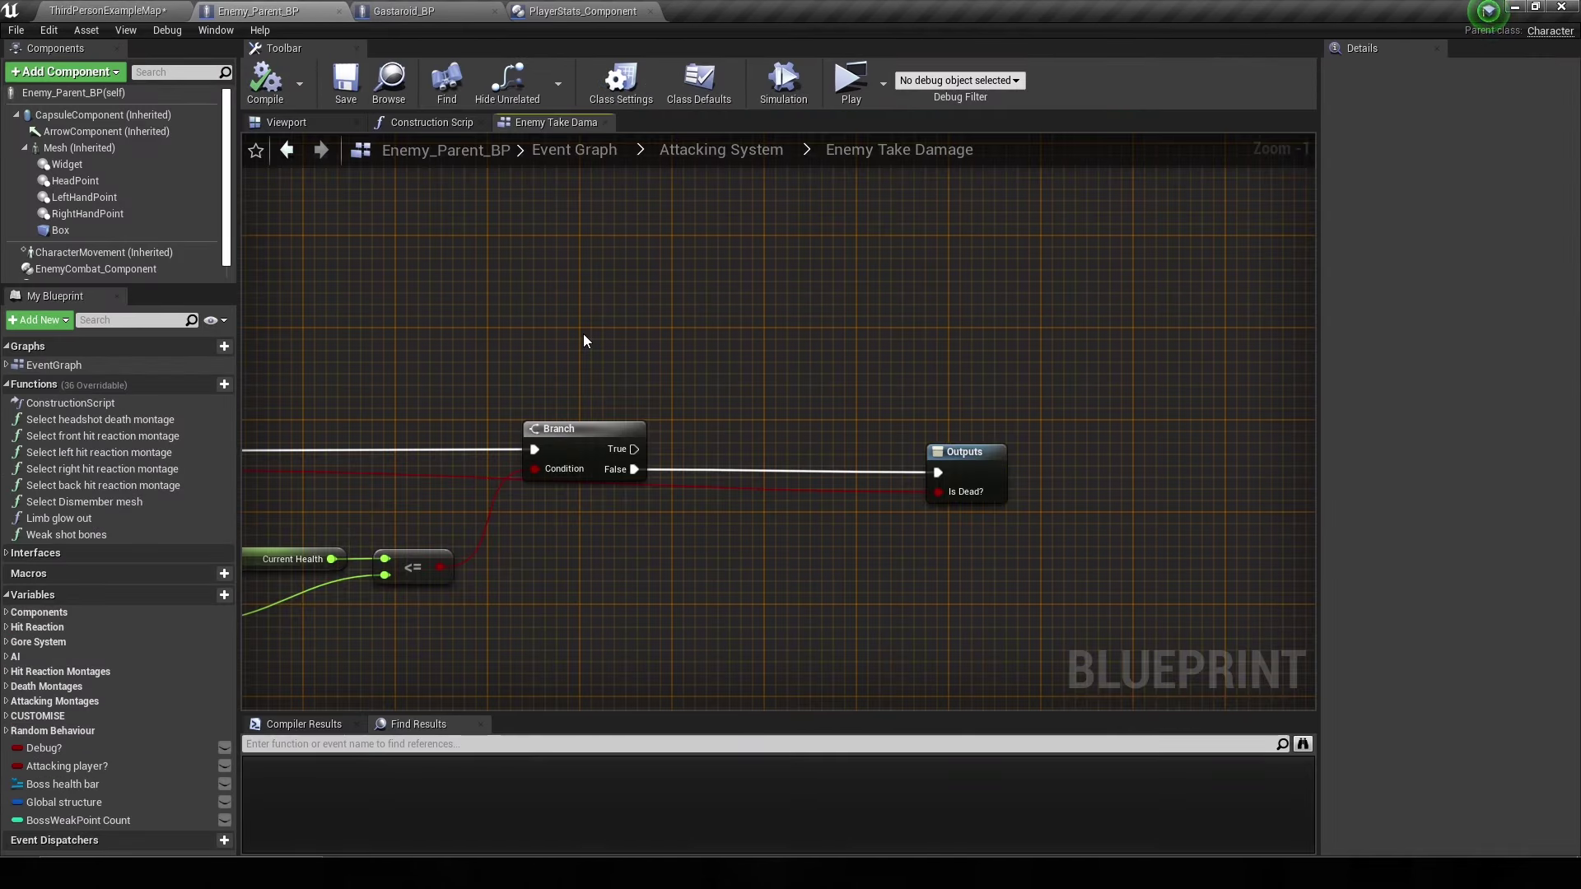
right_drag(663, 511, 564, 358)
mouse_move(154, 252)
mouse_down()
mouse_move(560, 380)
mouse_move(675, 359)
mouse_up()
text(set max)
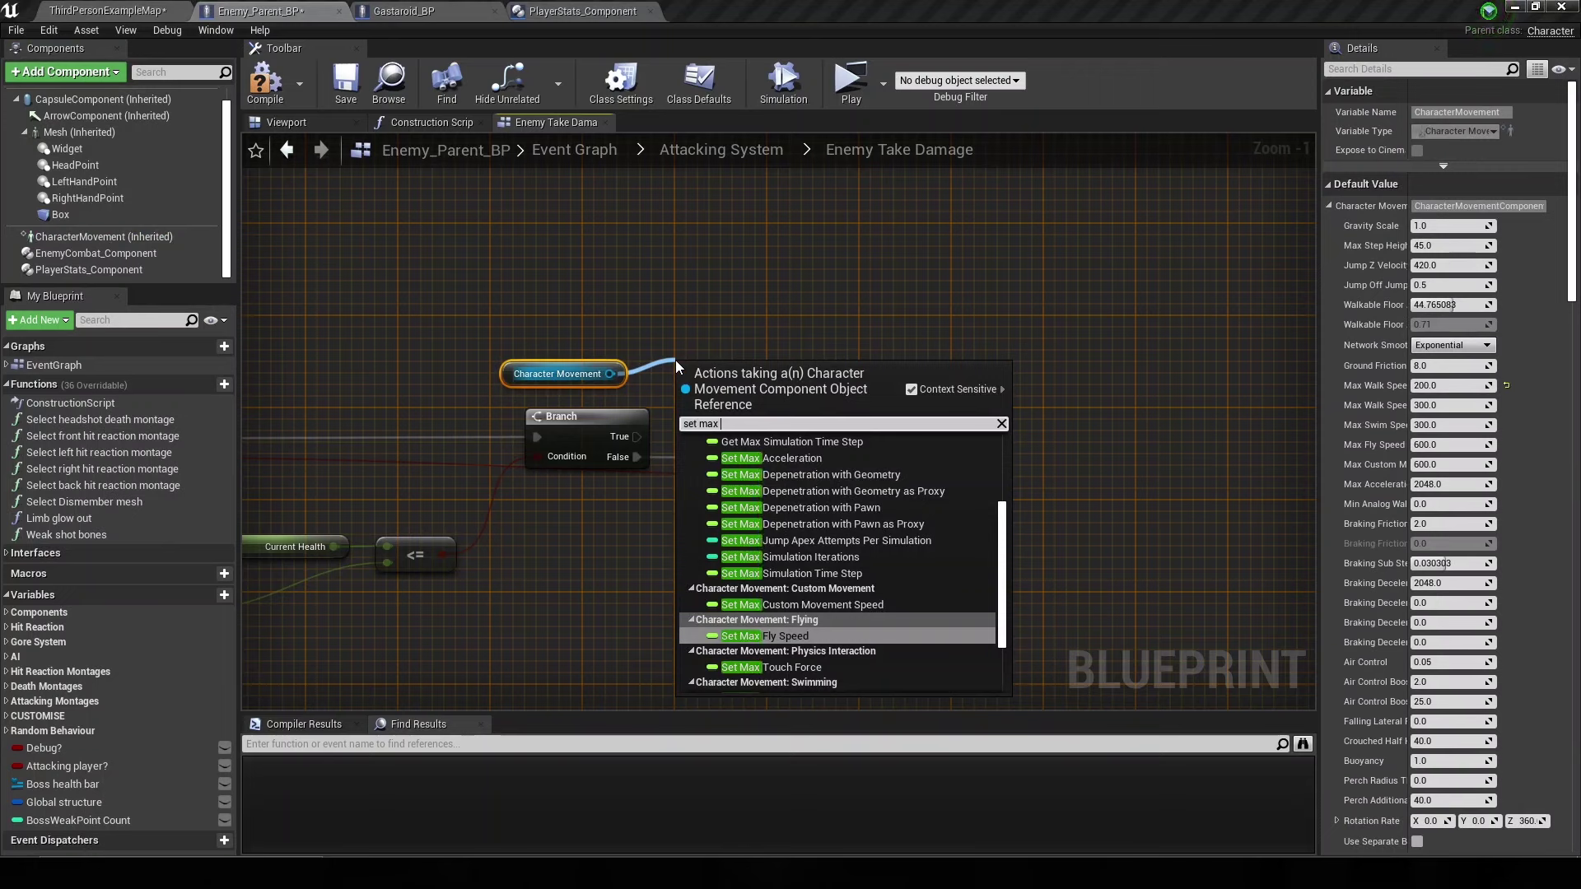
text( walk)
key(Return)
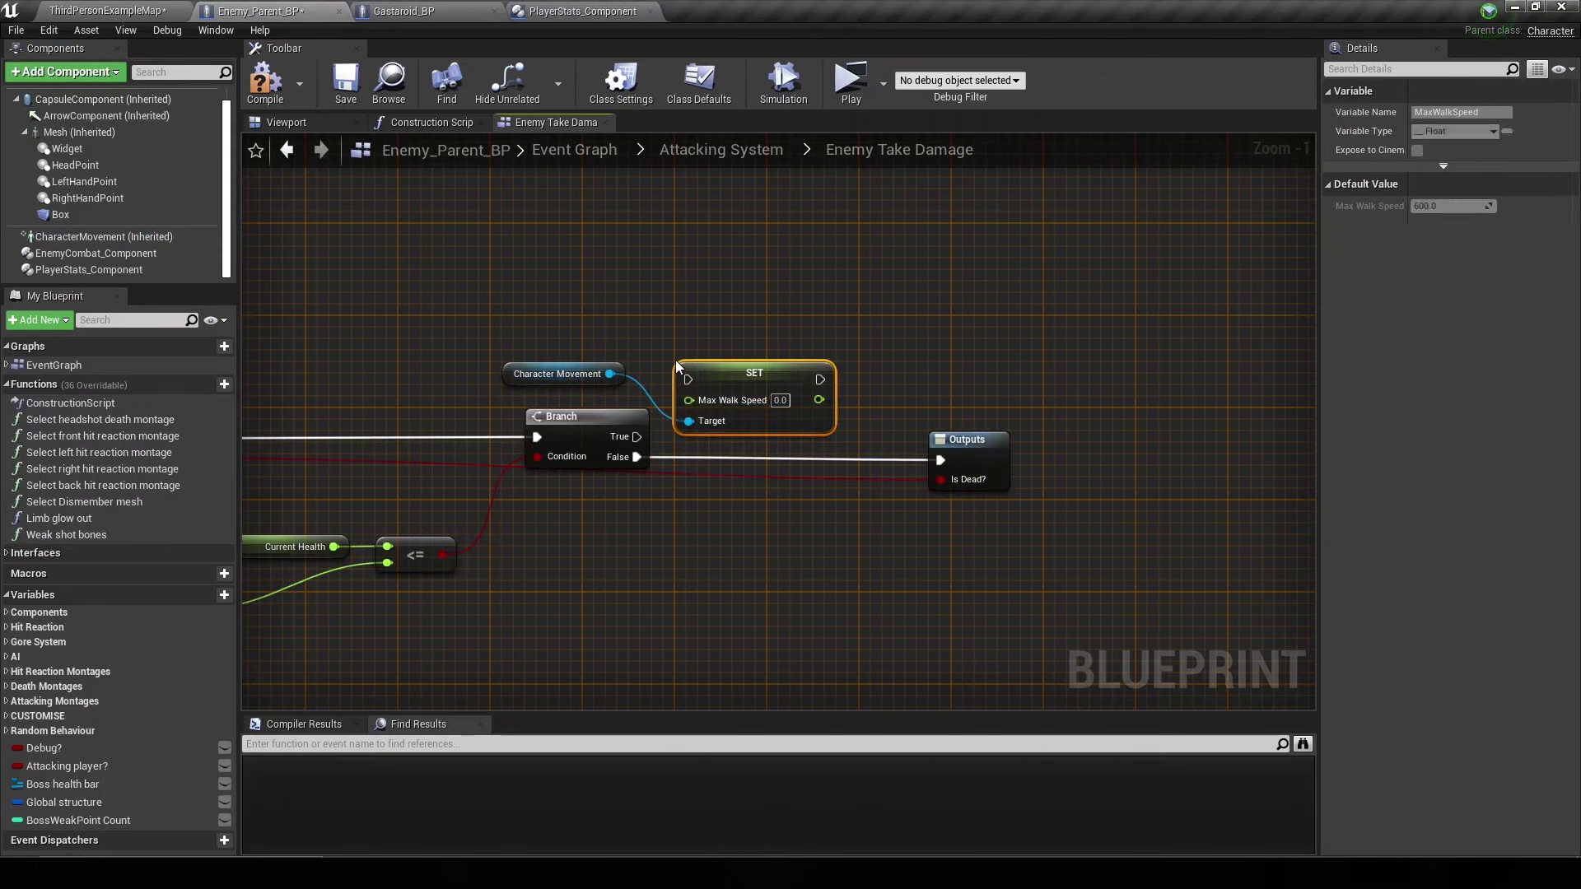
drag(688, 380, 636, 436)
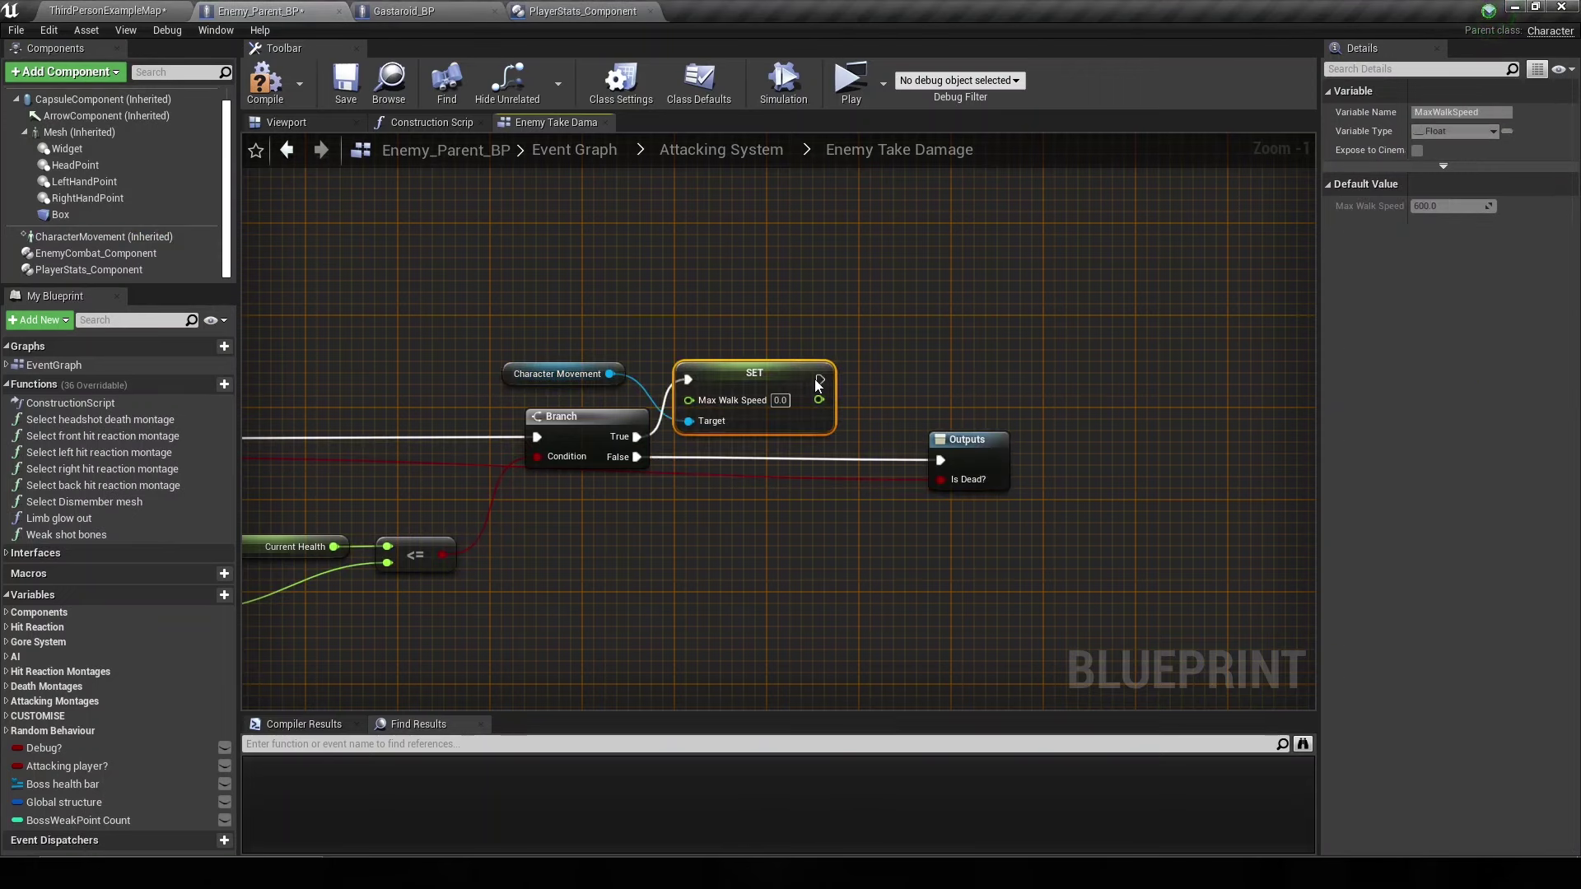
drag(819, 380, 941, 461)
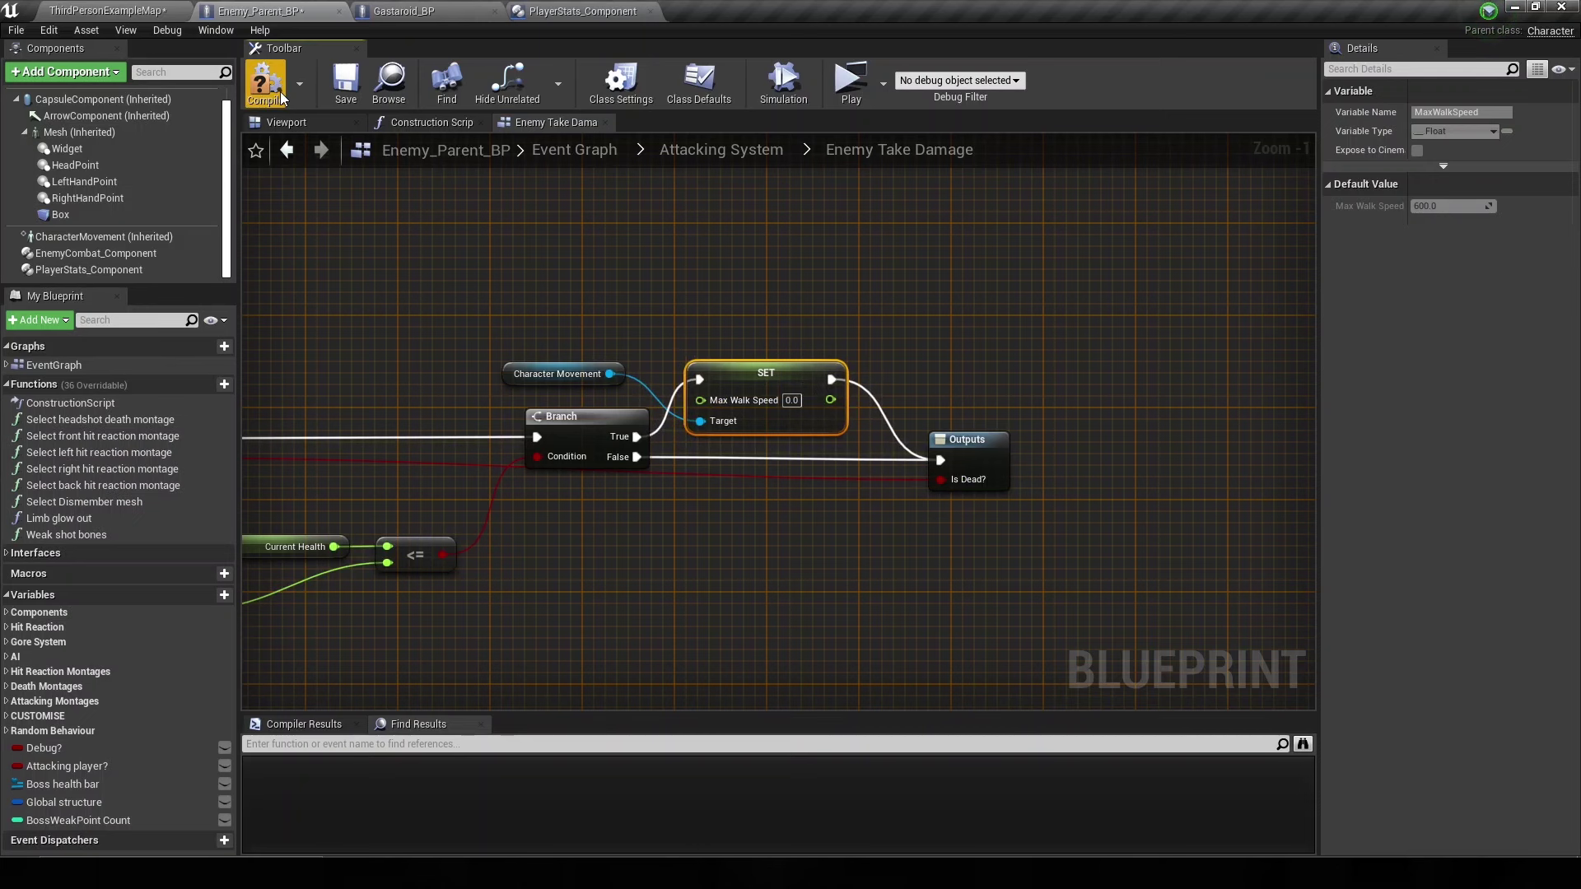
key(ctrl+s)
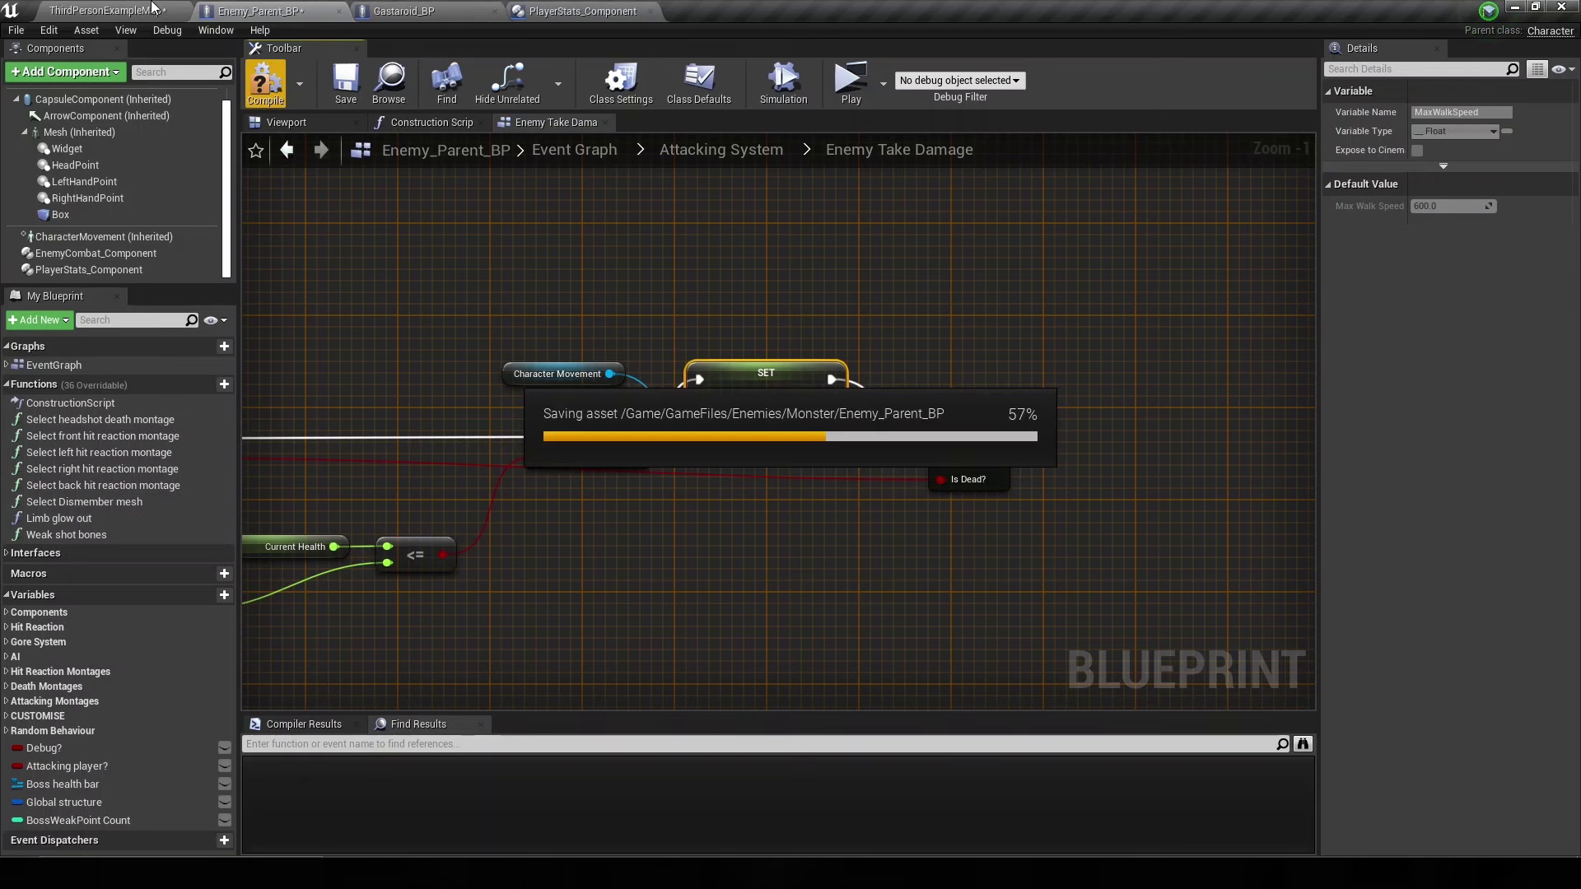
click(152, 9)
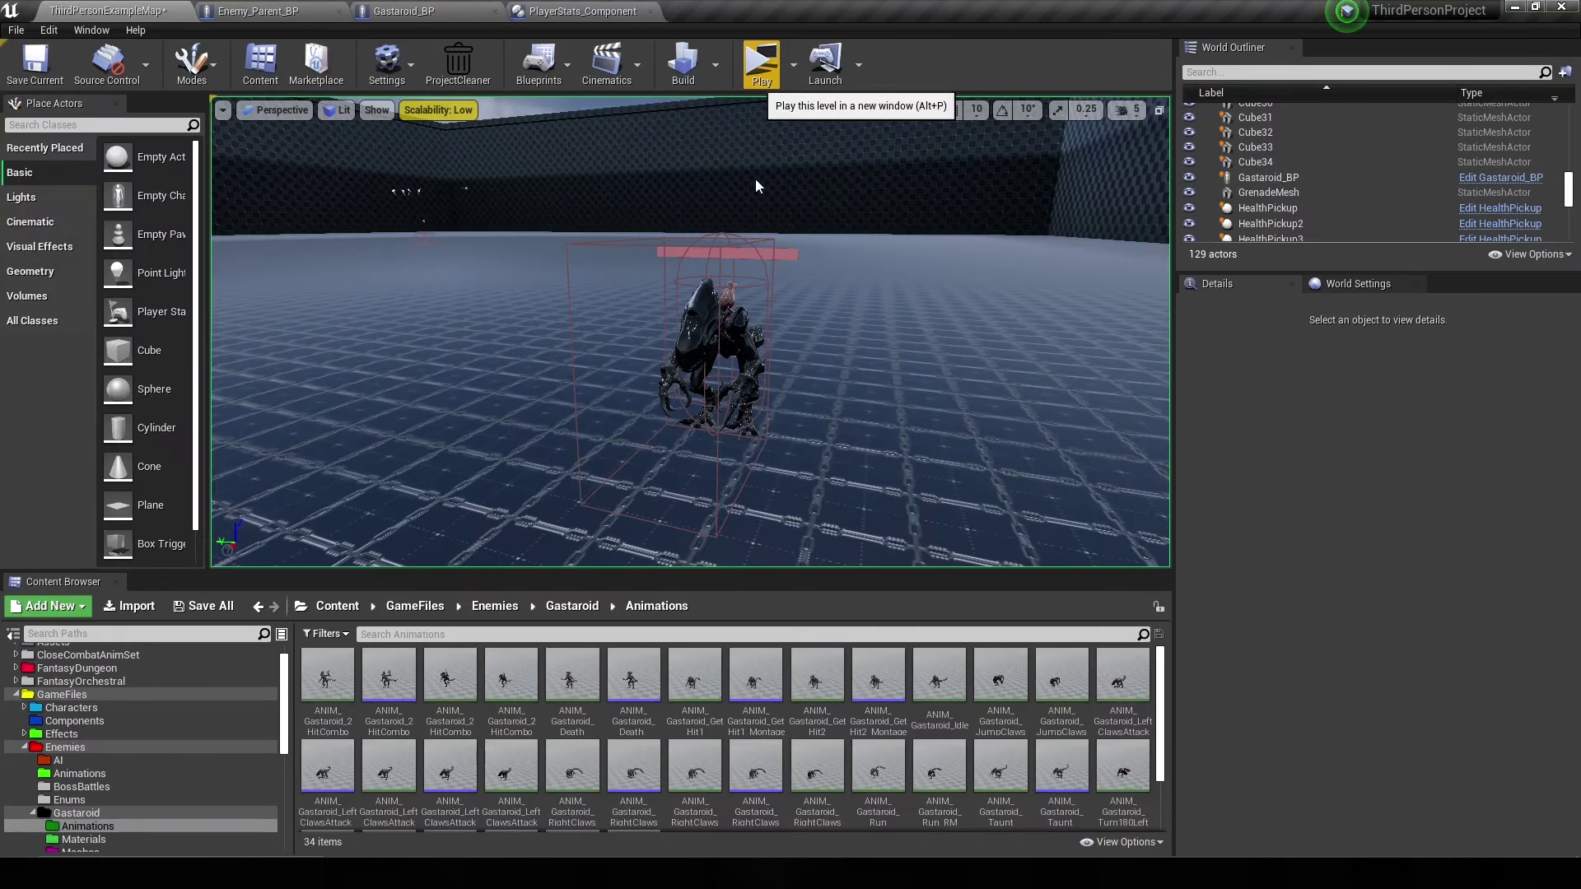
- Play the level, shoot the Gastaroid down to low health, then stop the test
click(761, 64)
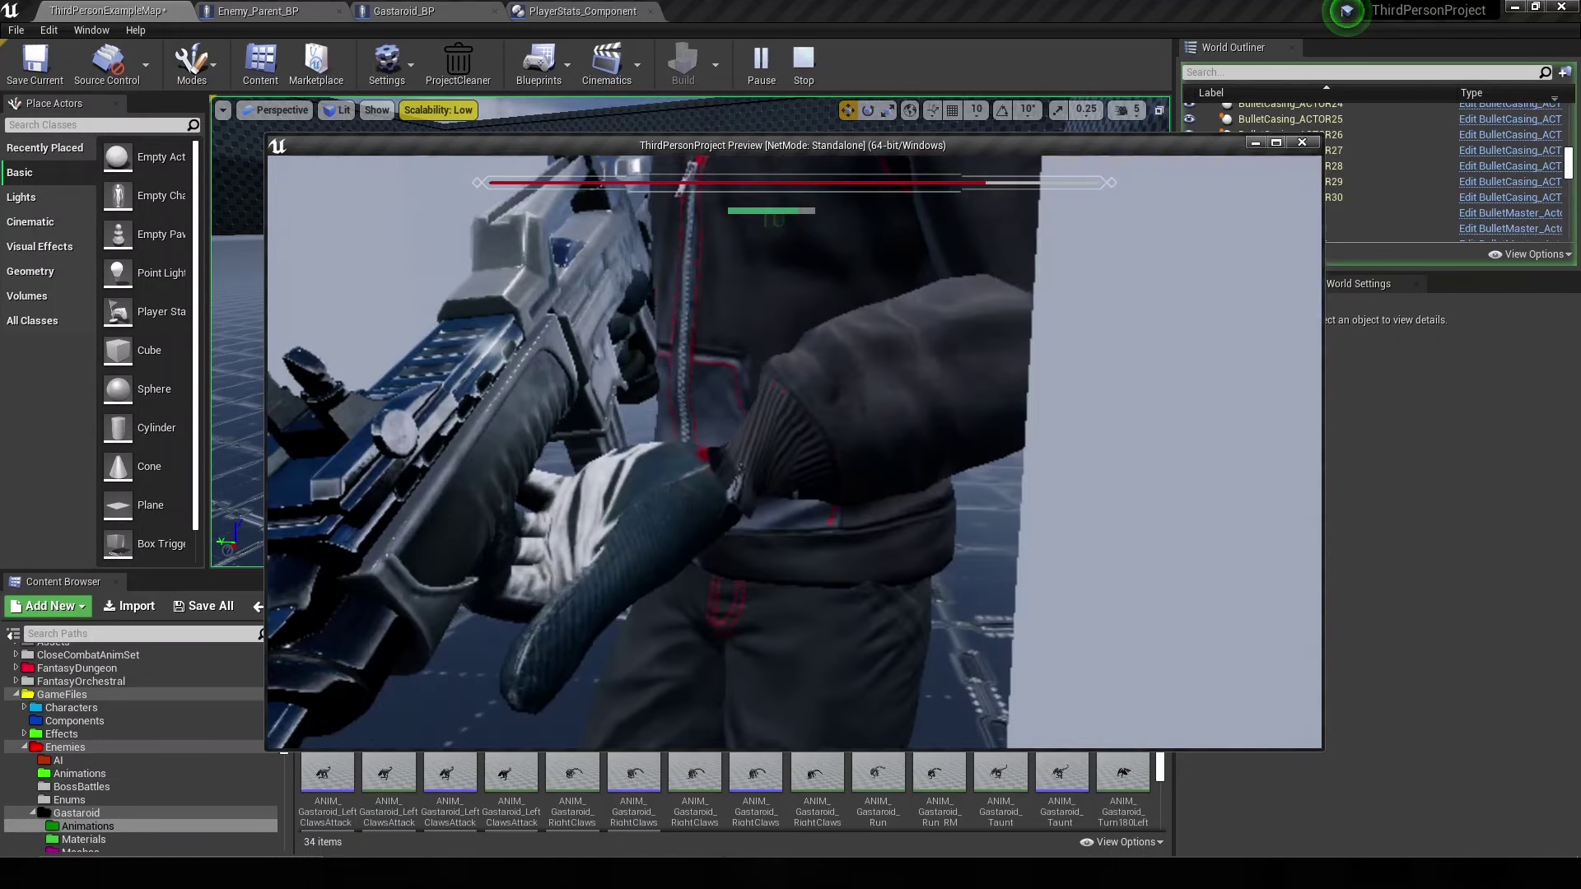
key(Escape)
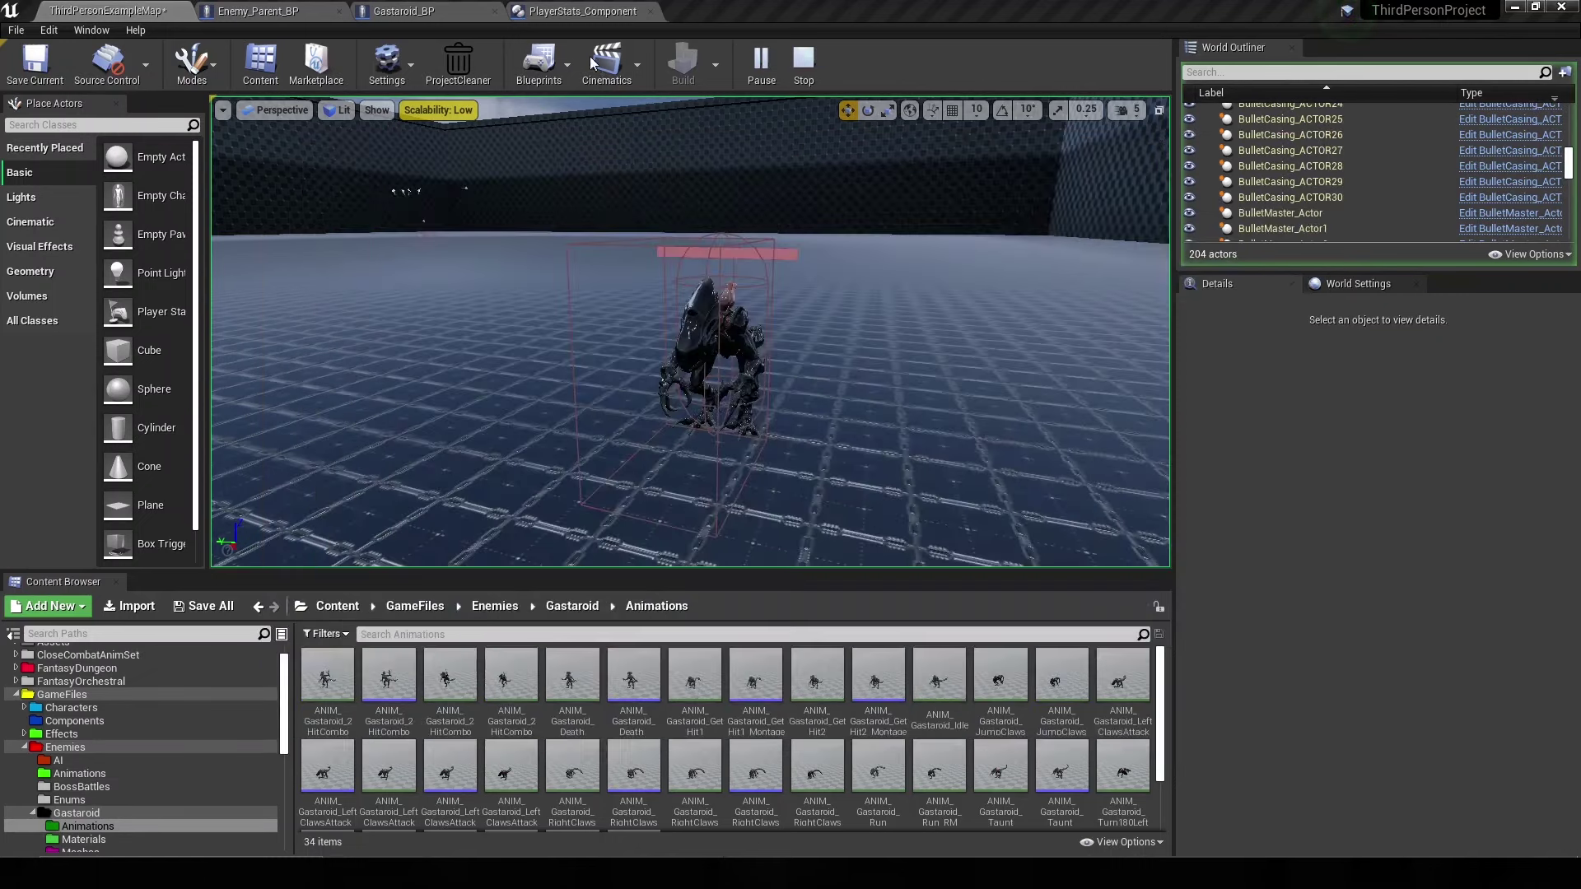
click(413, 10)
- Search Character Movement's actions for 'can move' and 'set ai contro' without adding nodes
click(274, 8)
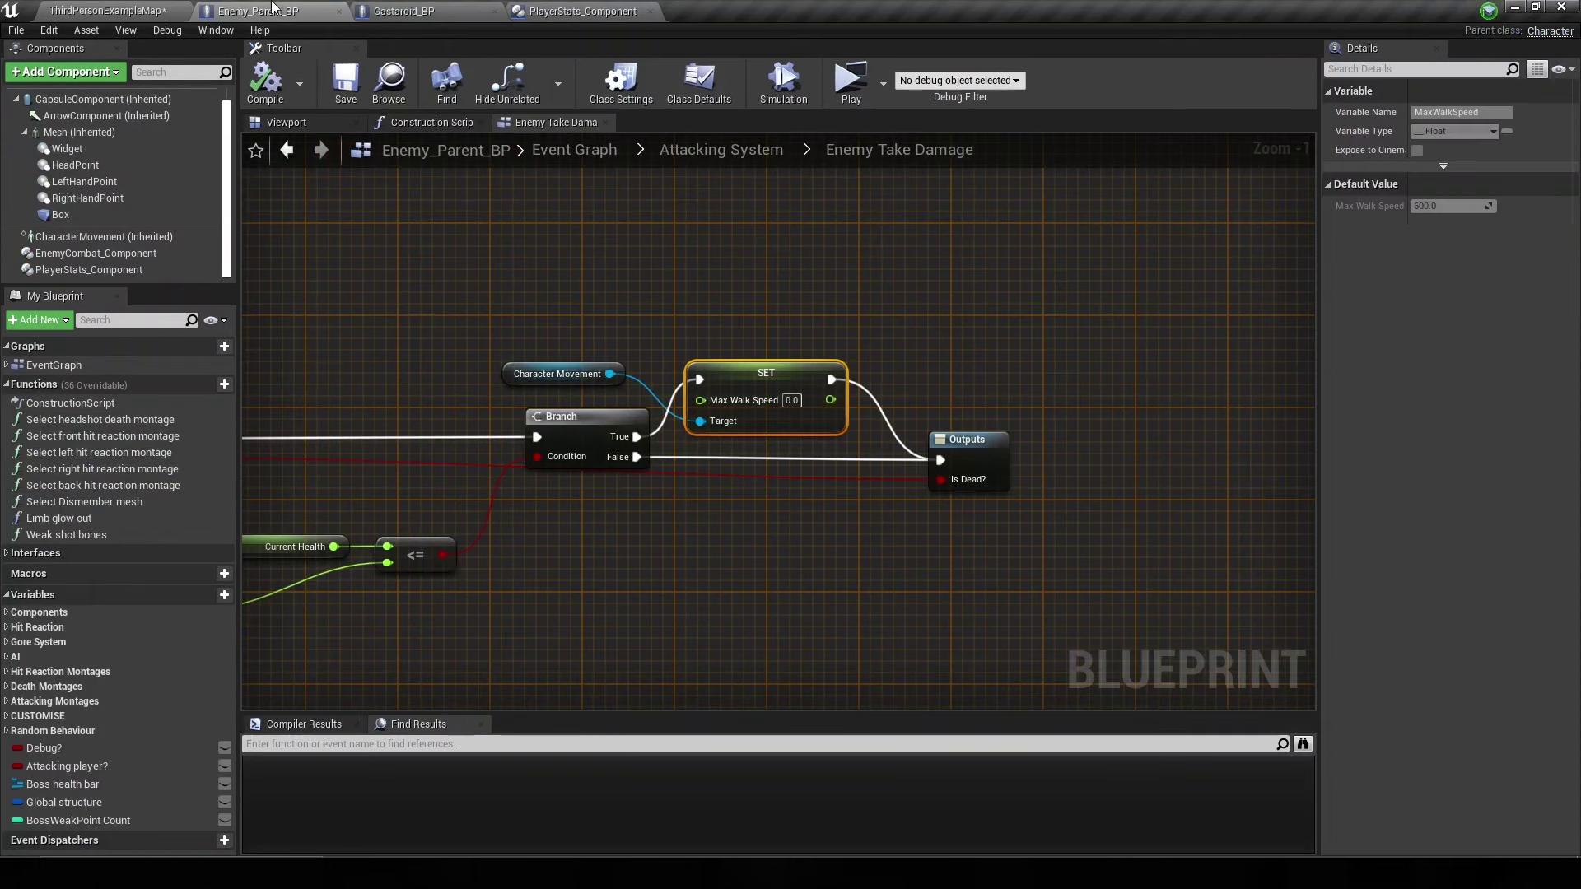
drag(610, 373, 659, 314)
text(can )
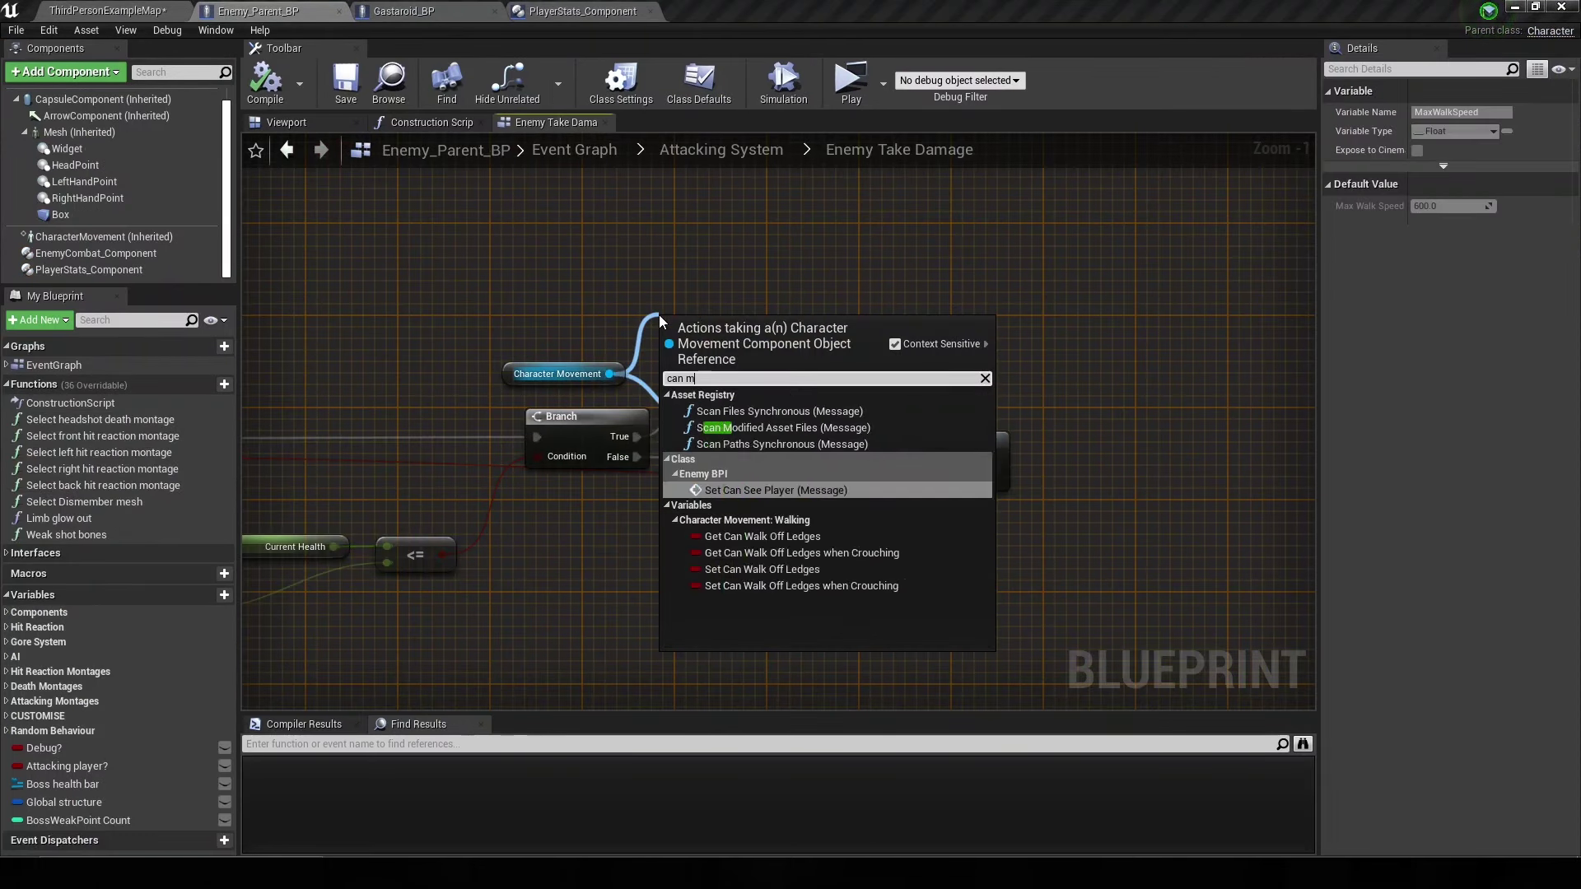
text(mve)
key(BackSpace)
key(BackSpace)
text(ove)
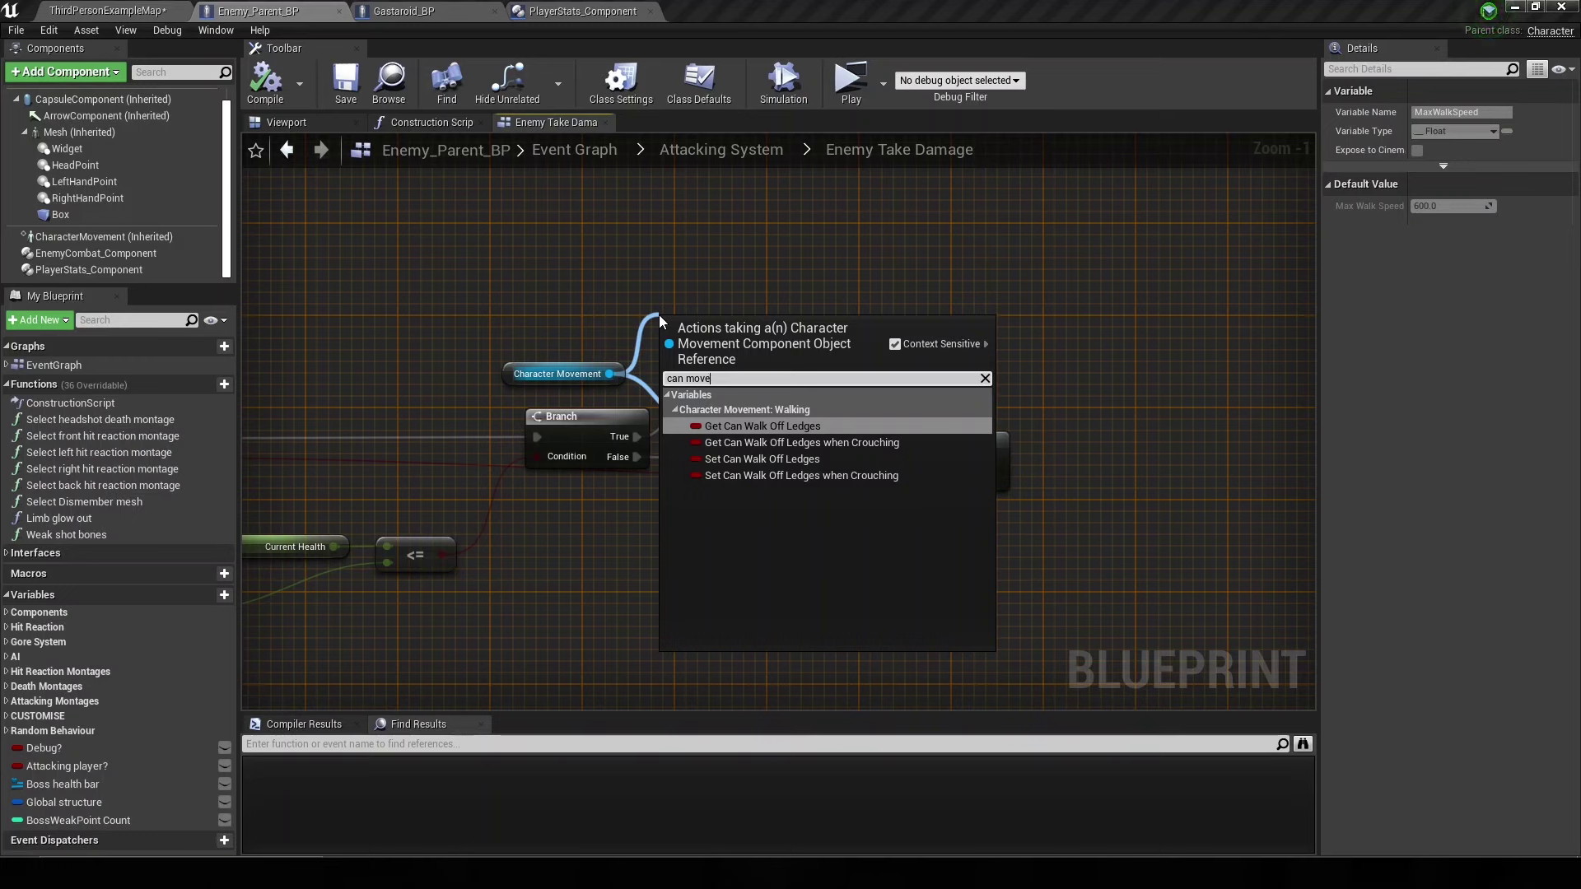
click(671, 297)
right_drag(821, 390, 685, 387)
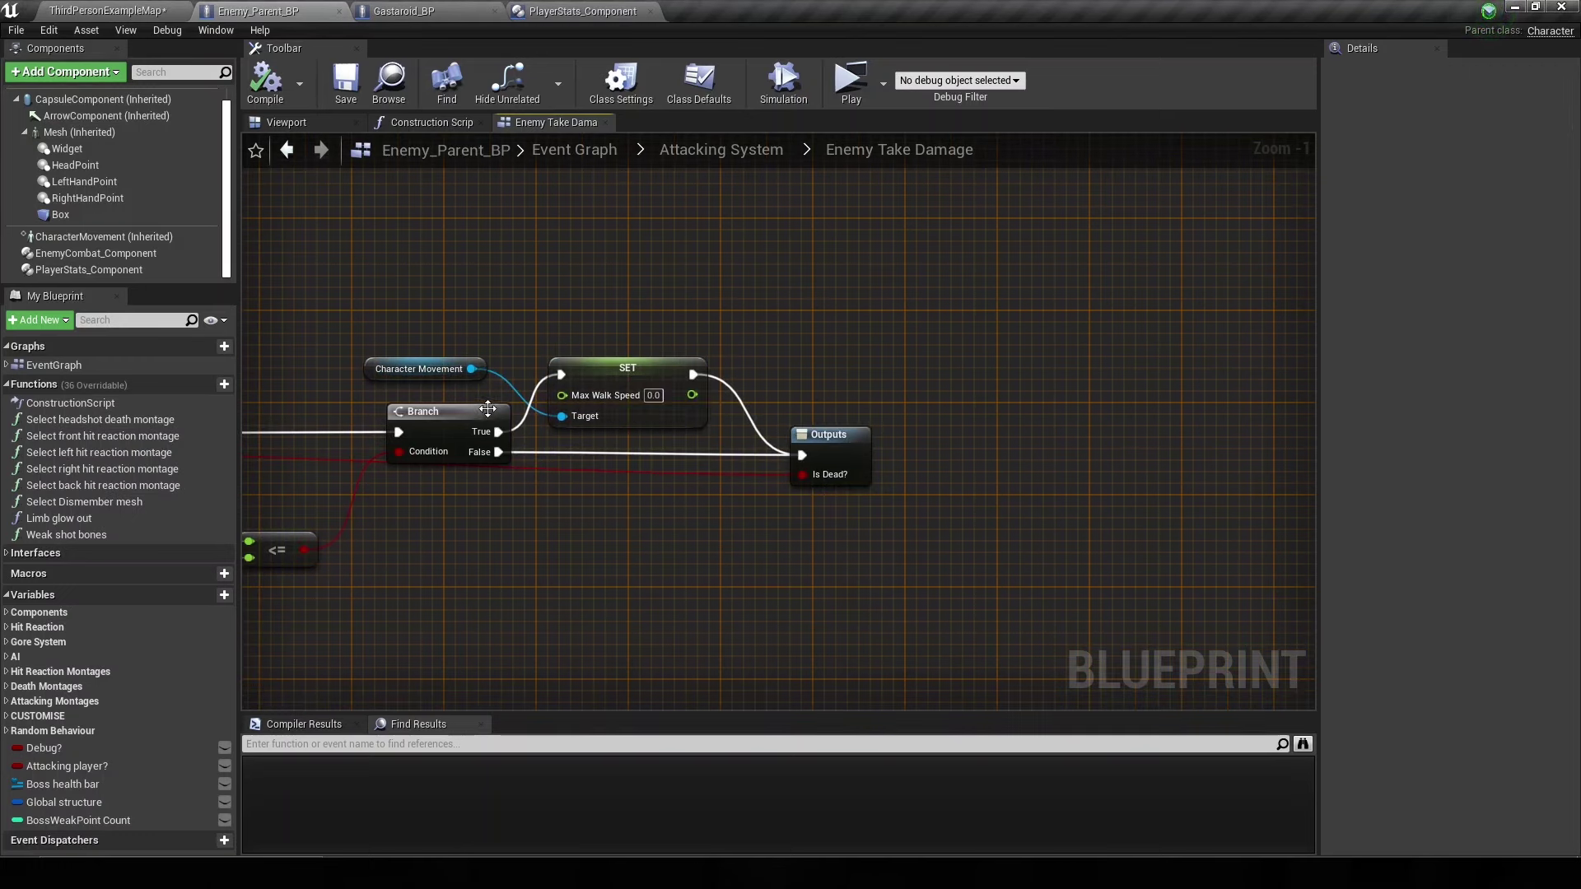
drag(492, 348, 522, 314)
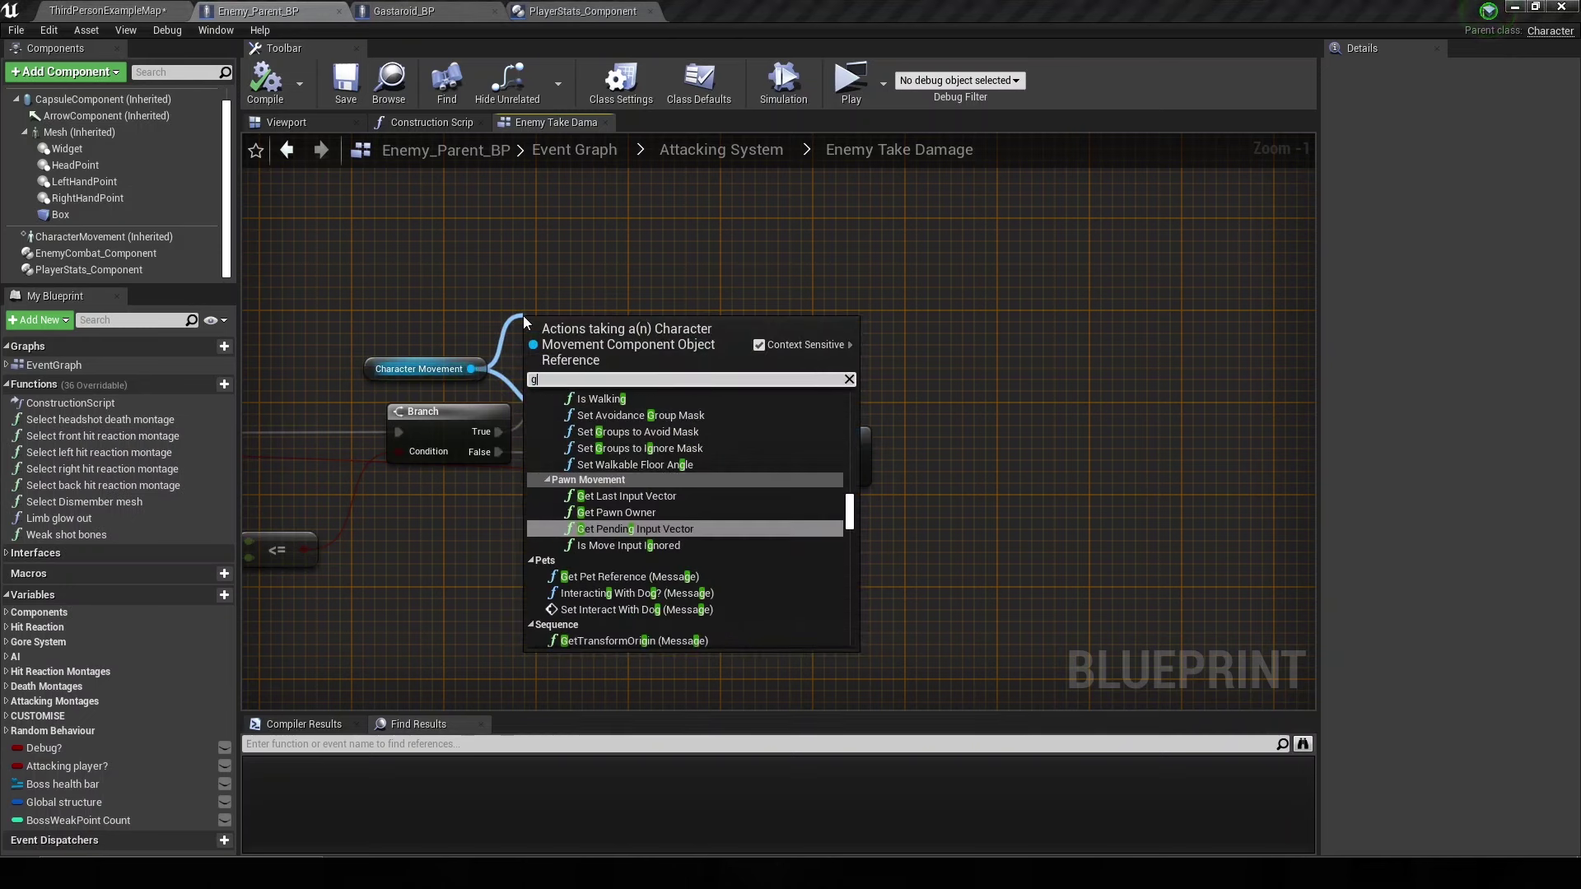
text(set ai contro)
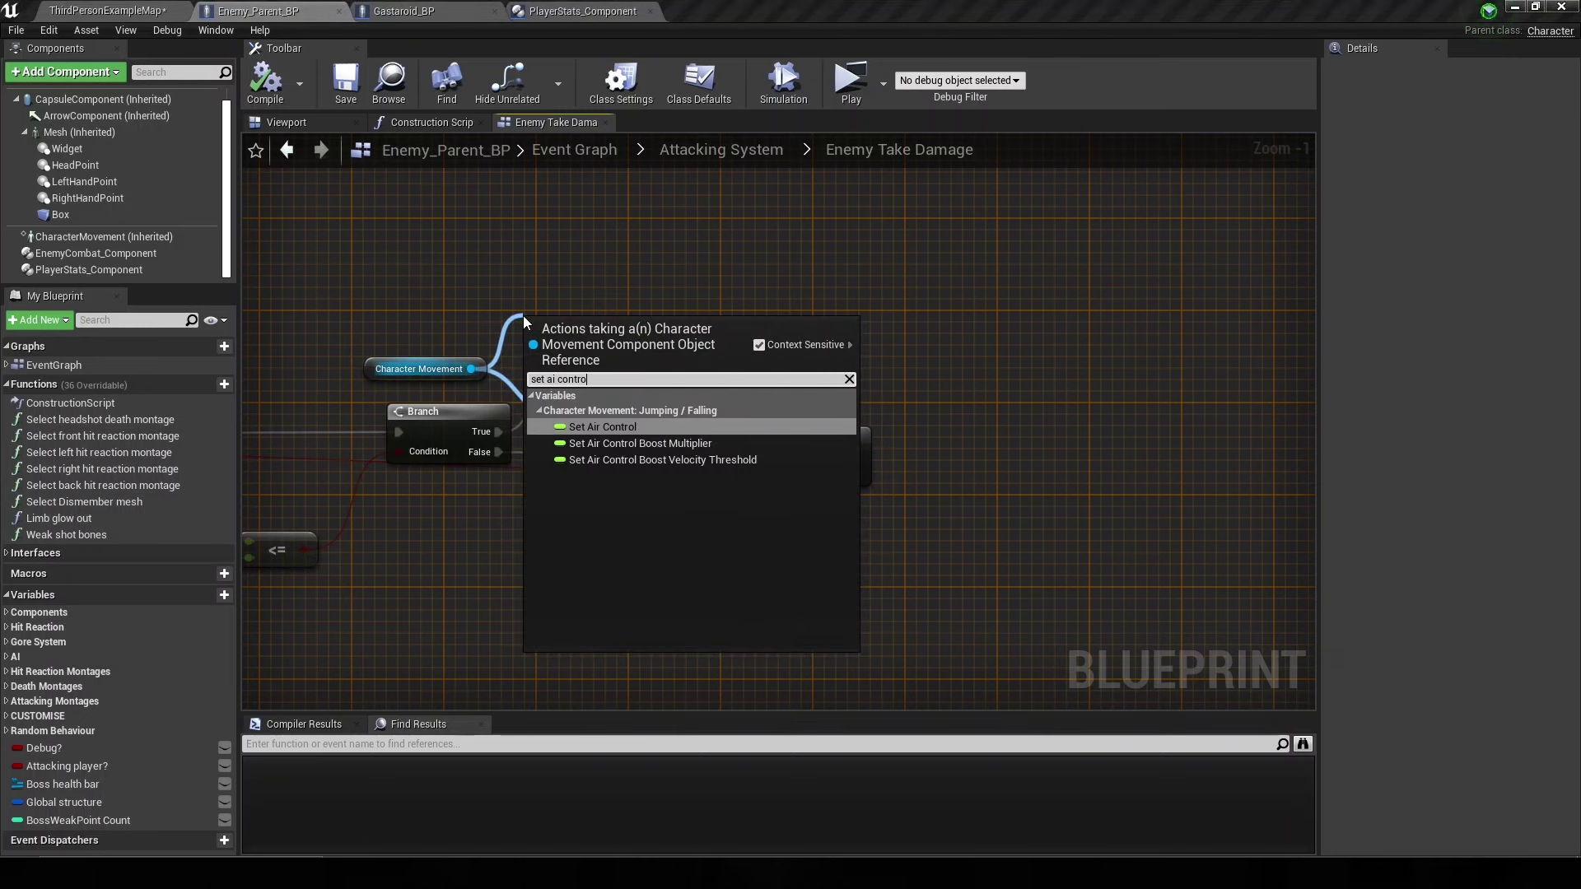
key(Escape)
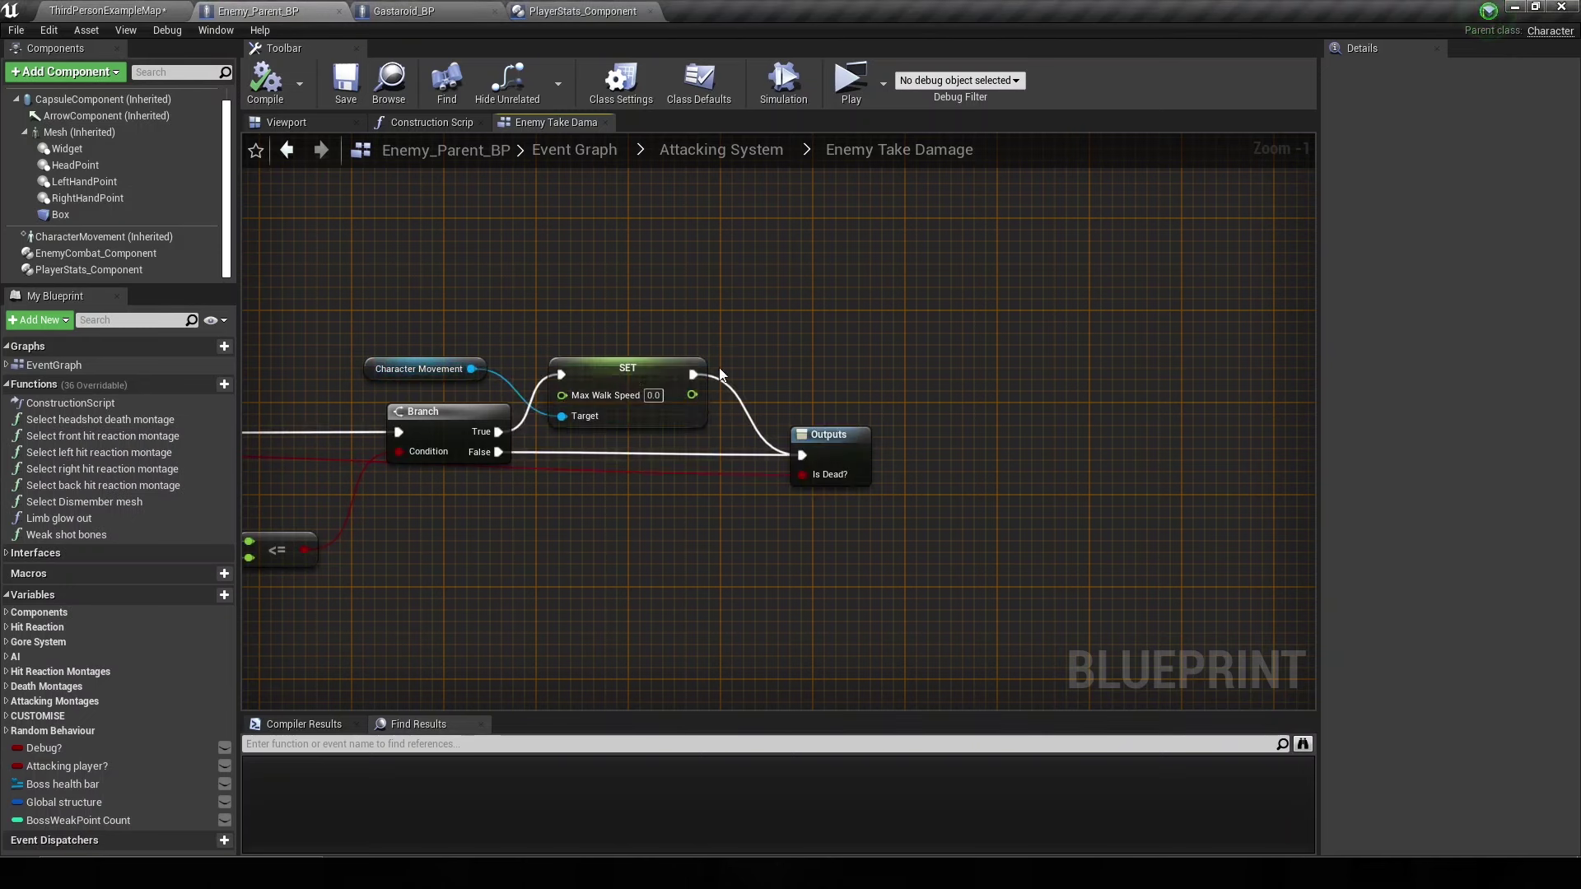
- Add SET AIController Class after the Max Walk Speed node, move Outputs right, and compile
drag(693, 375, 744, 374)
text(set ai )
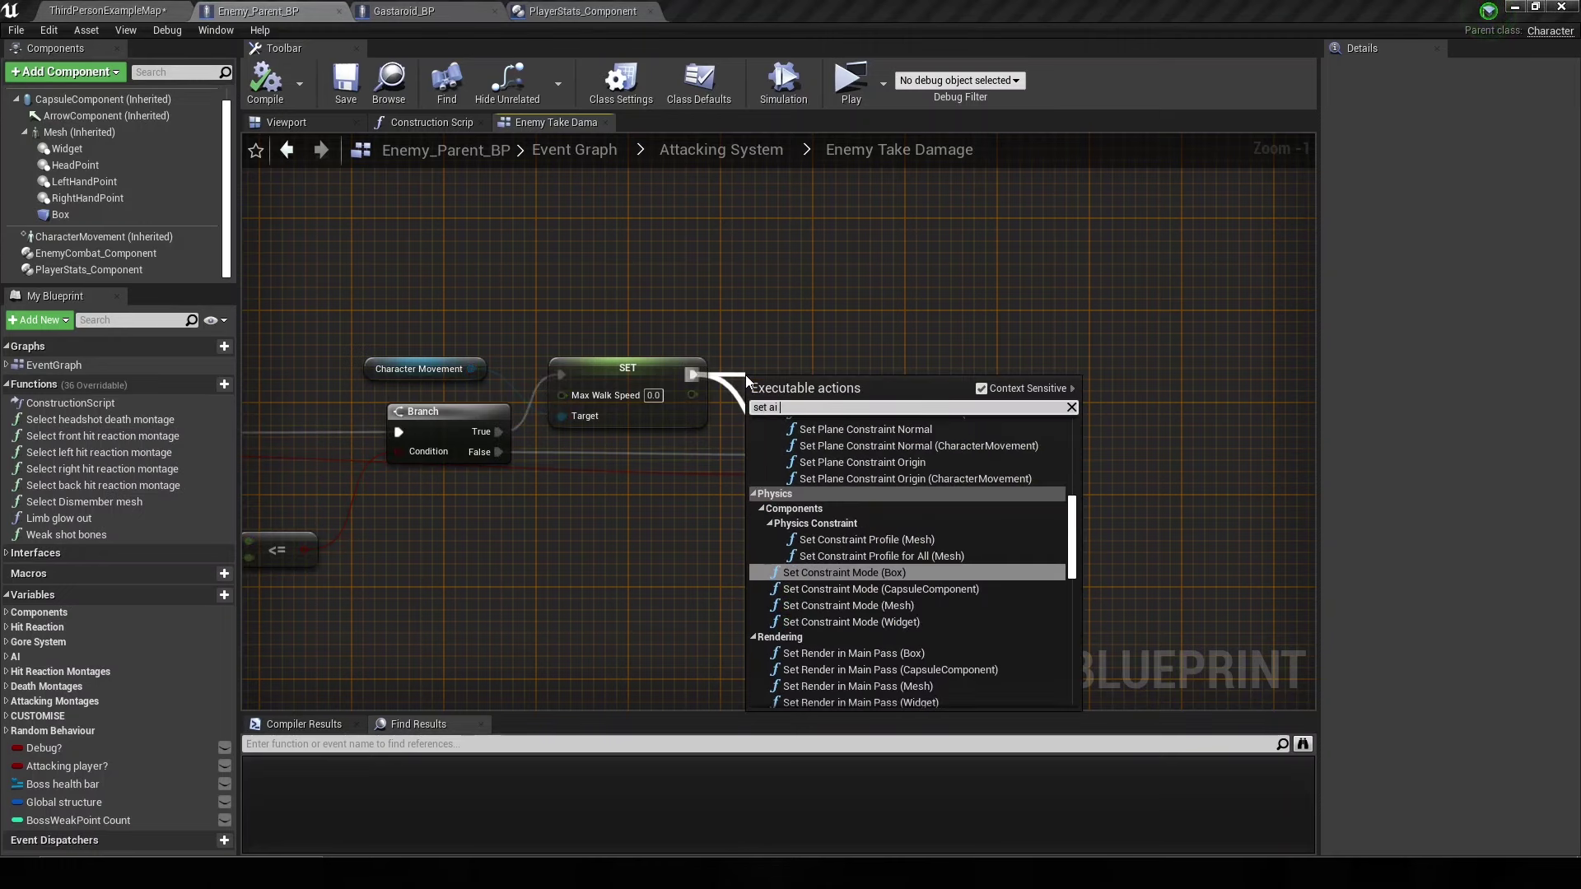
text(contro)
key(Return)
right_drag(745, 374, 654, 374)
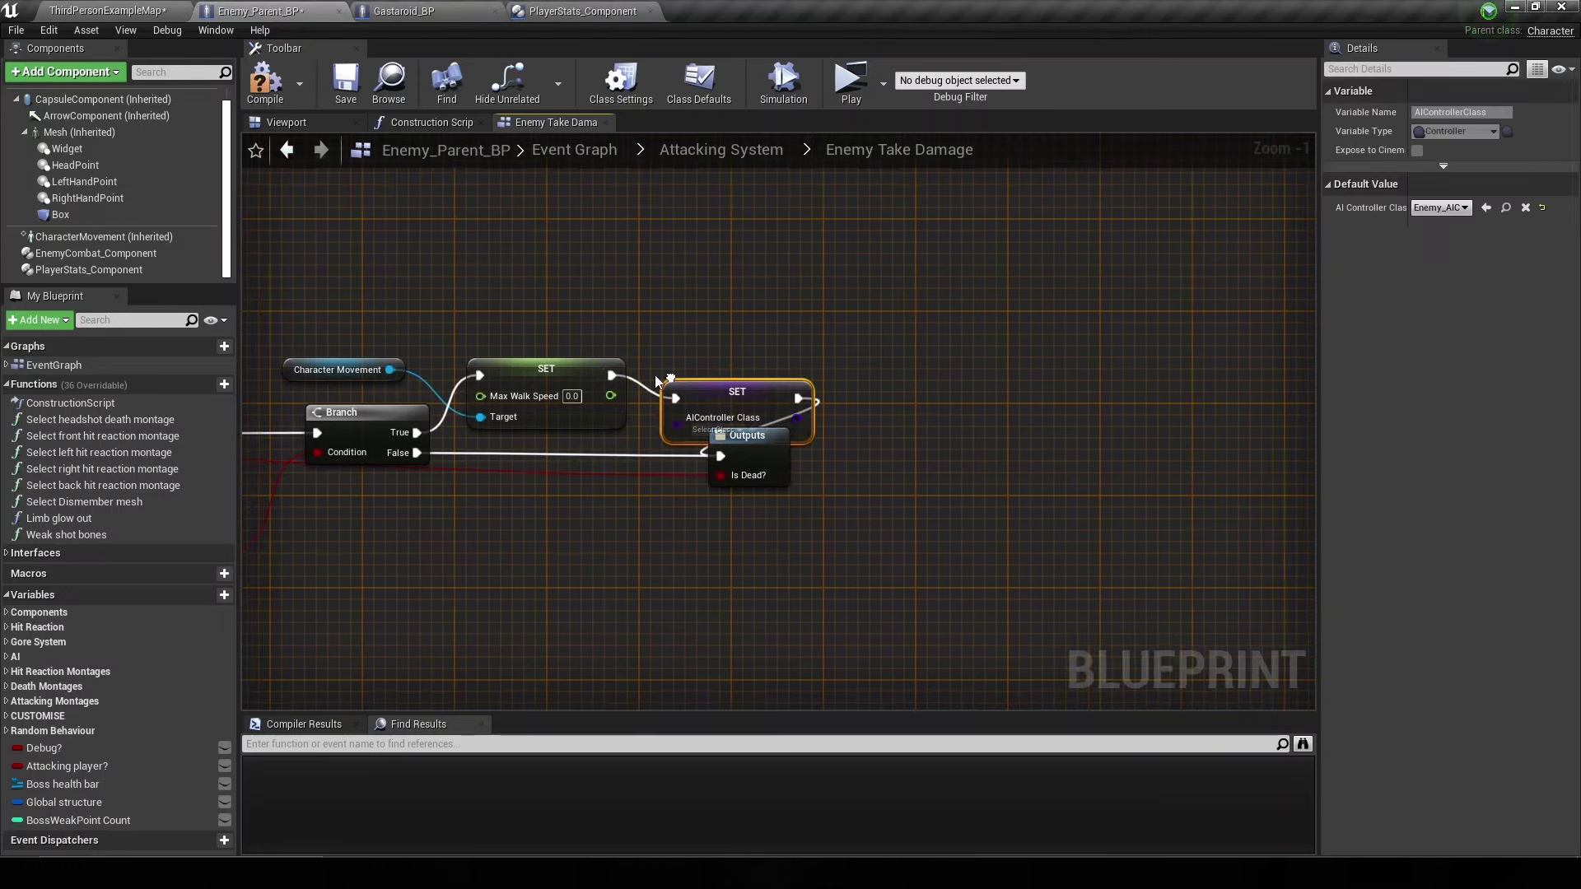
drag(727, 443, 874, 439)
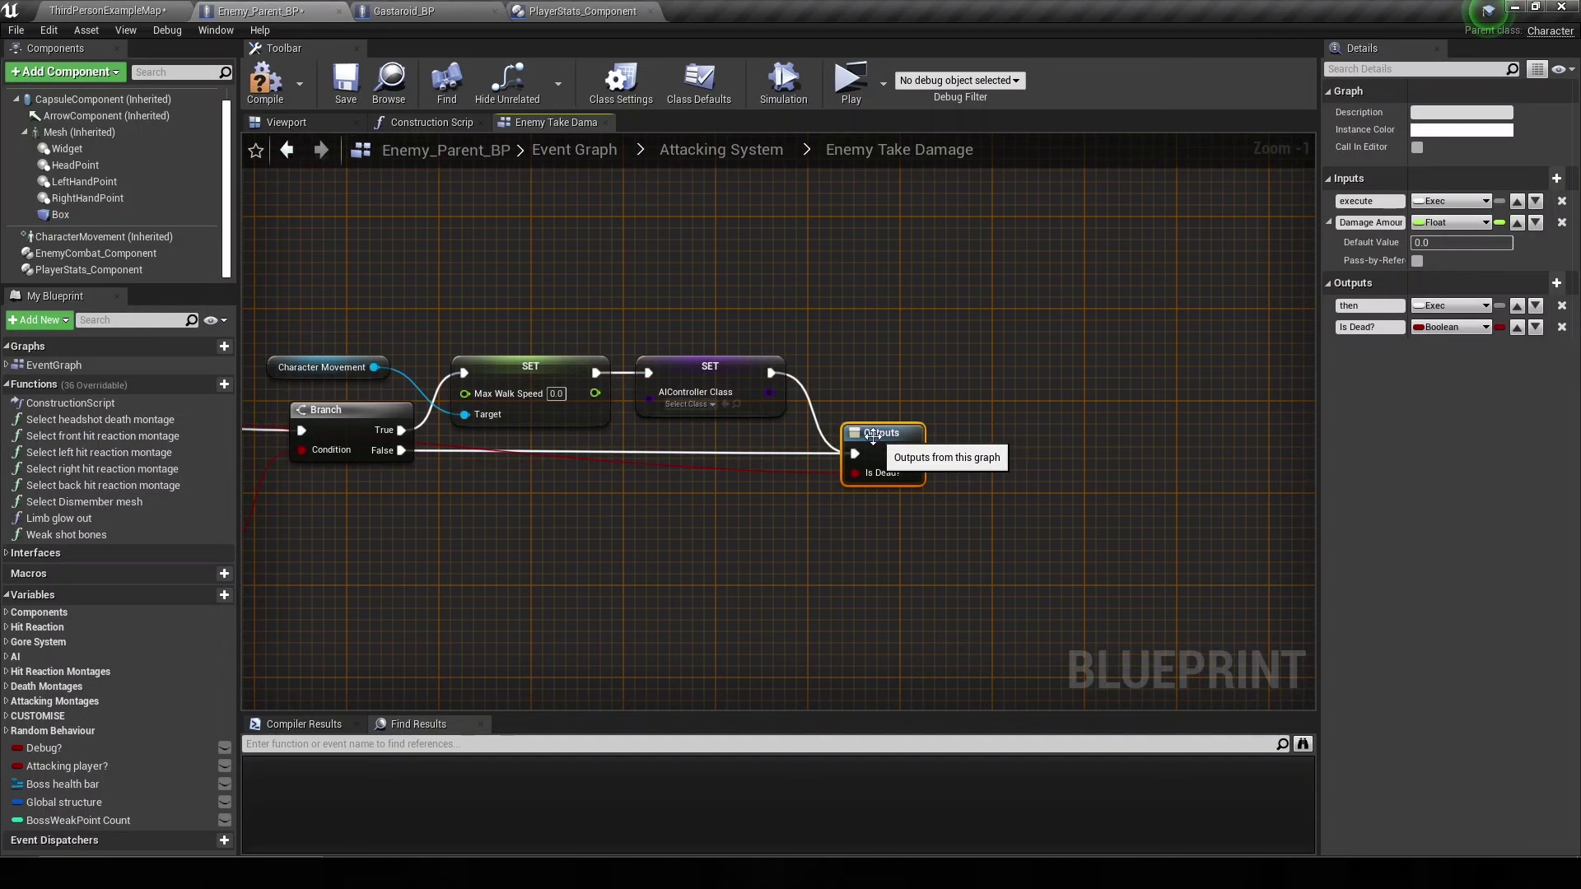
click(283, 87)
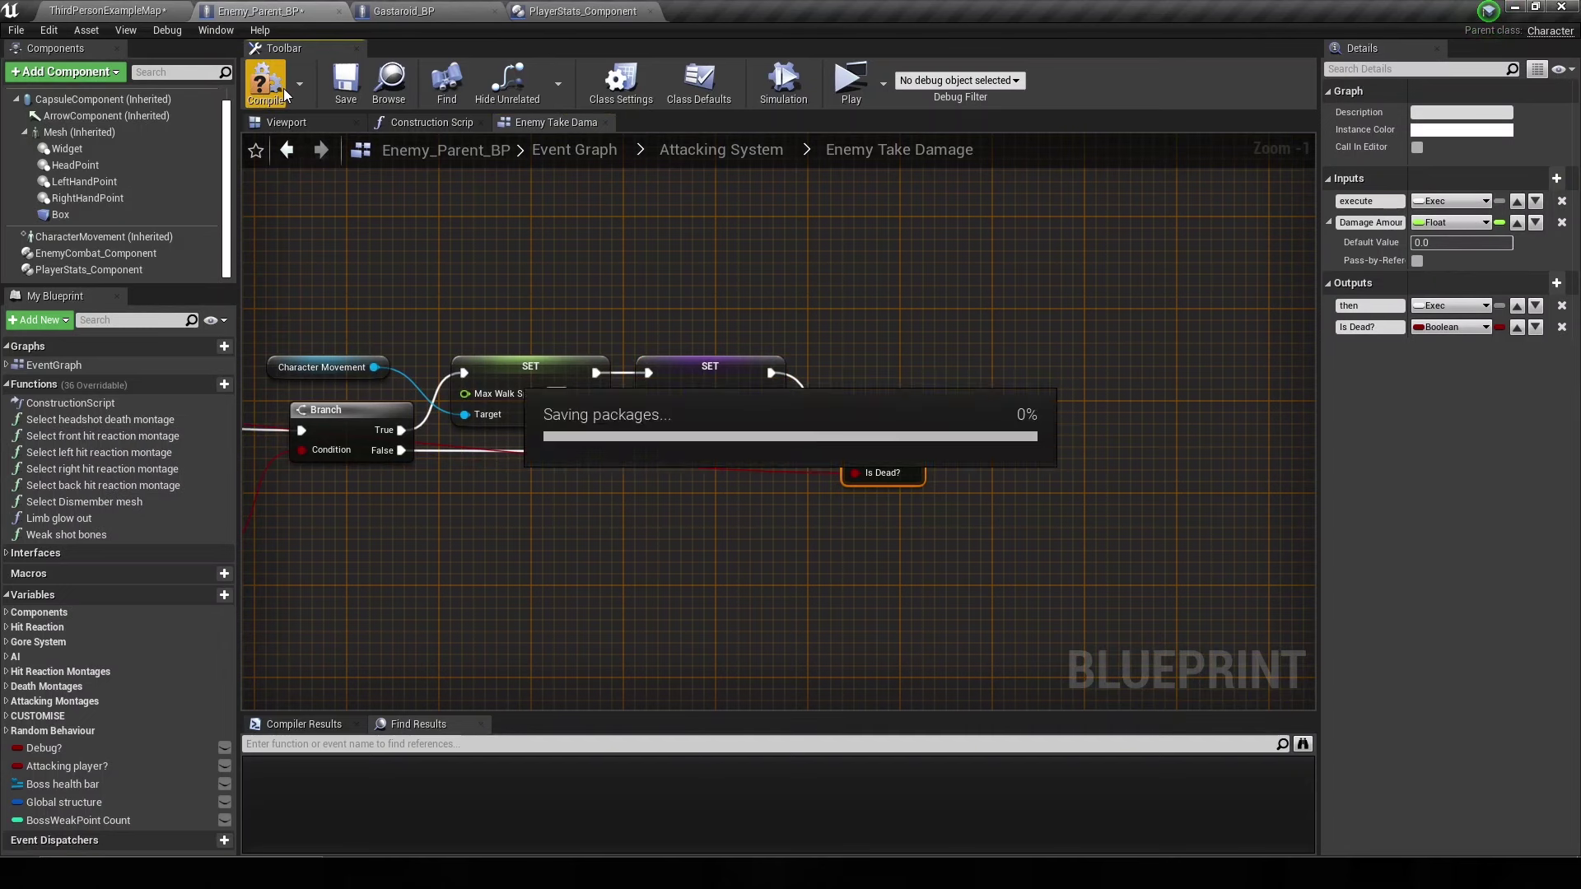
click(150, 10)
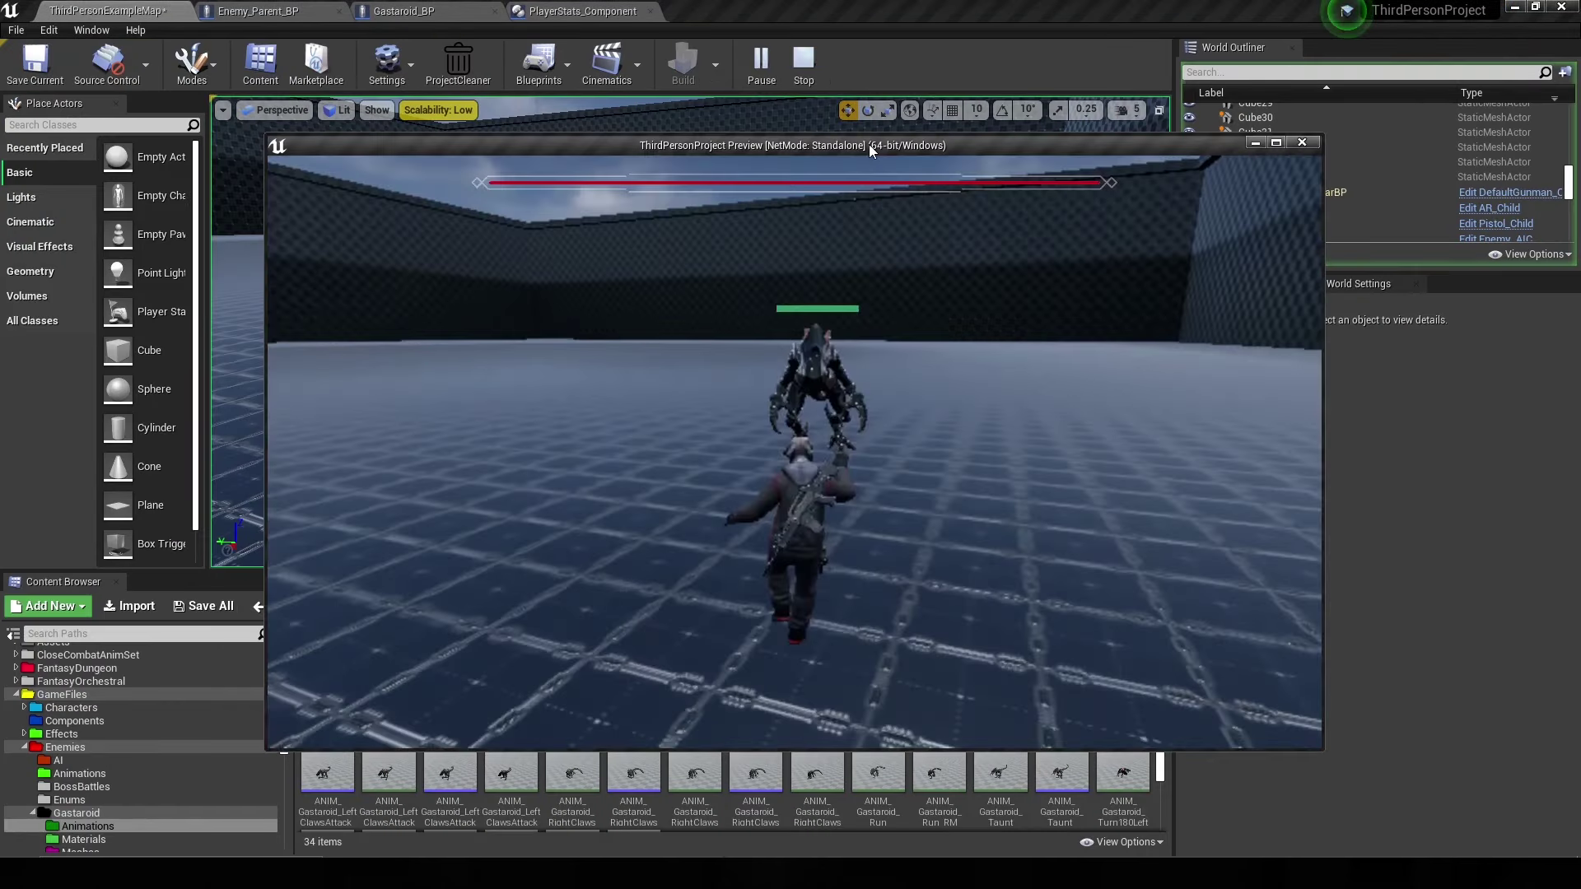
- Pick the rifle and shoot the creature several times, then end the play-test
key(Tab)
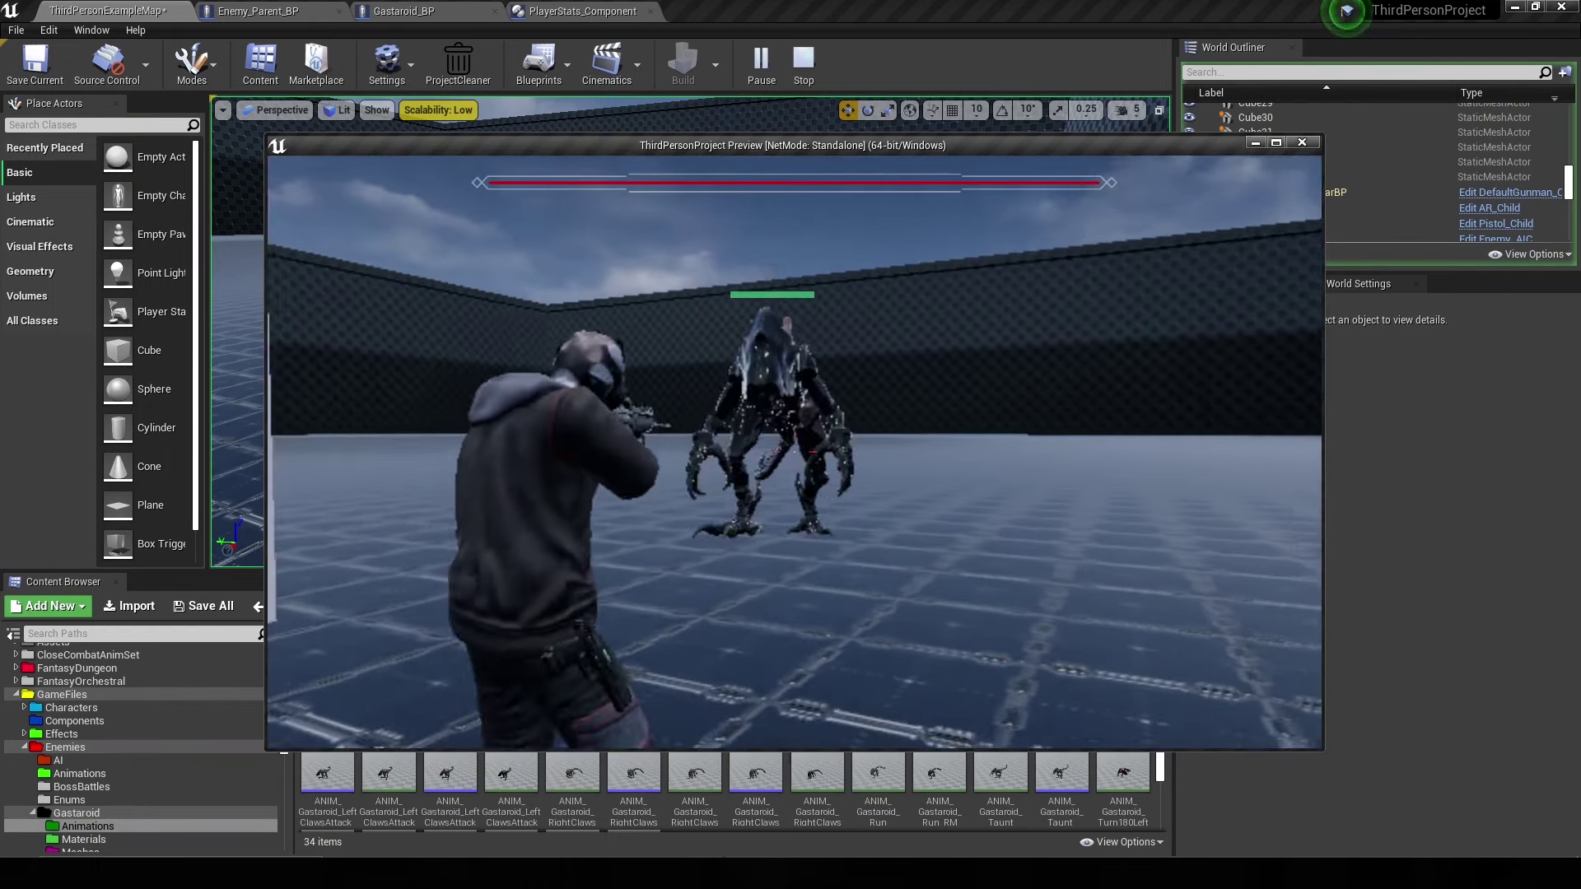
click(794, 452)
click(794, 452)
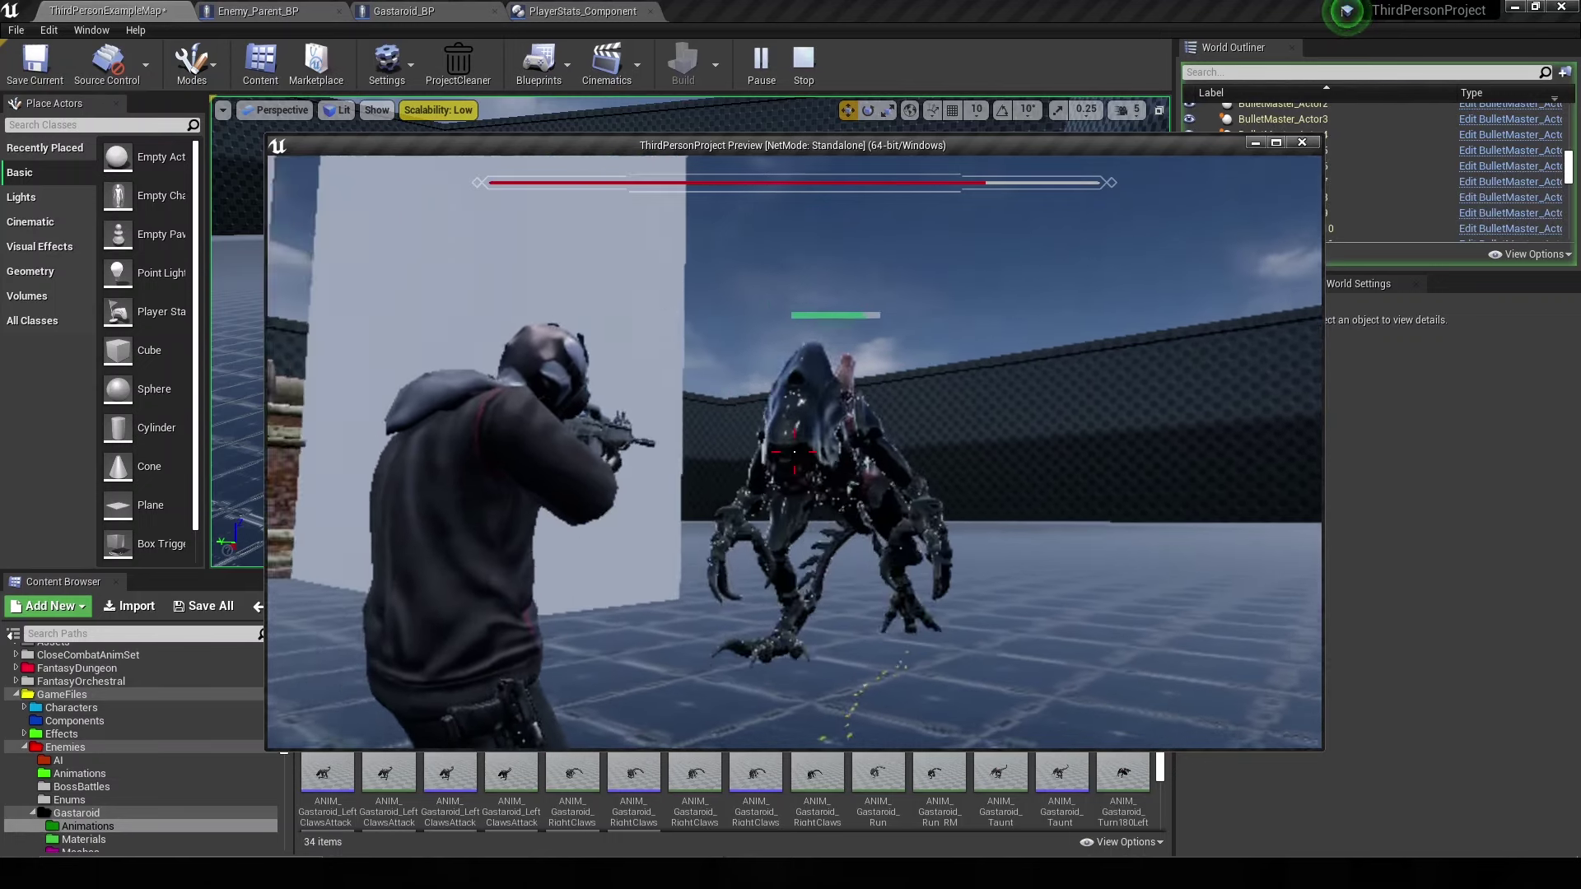
click(795, 452)
key(s)
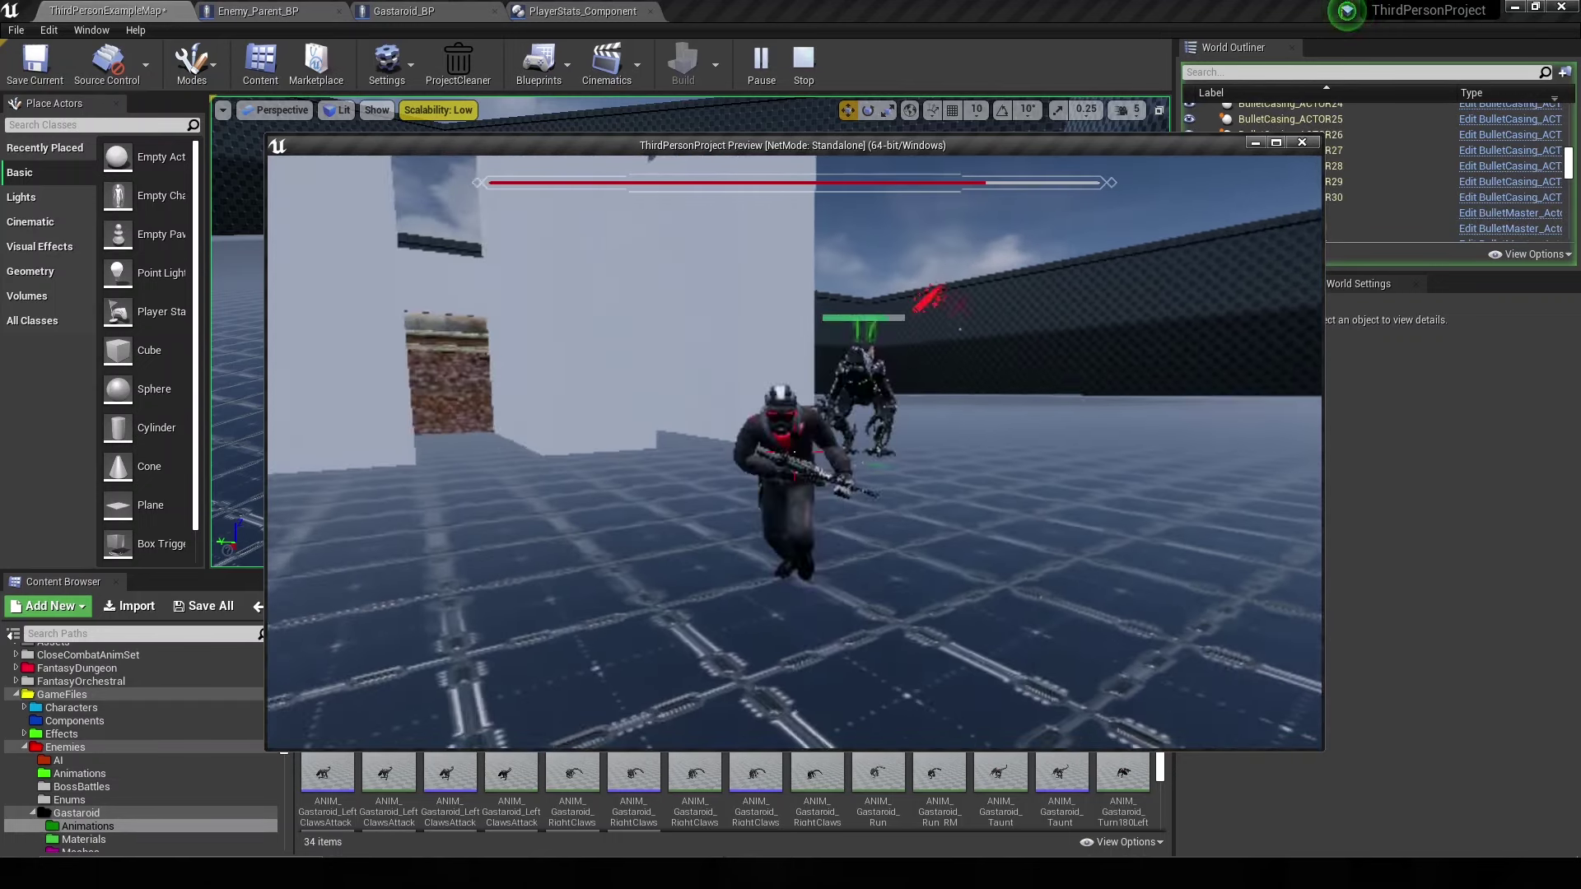
key(Escape)
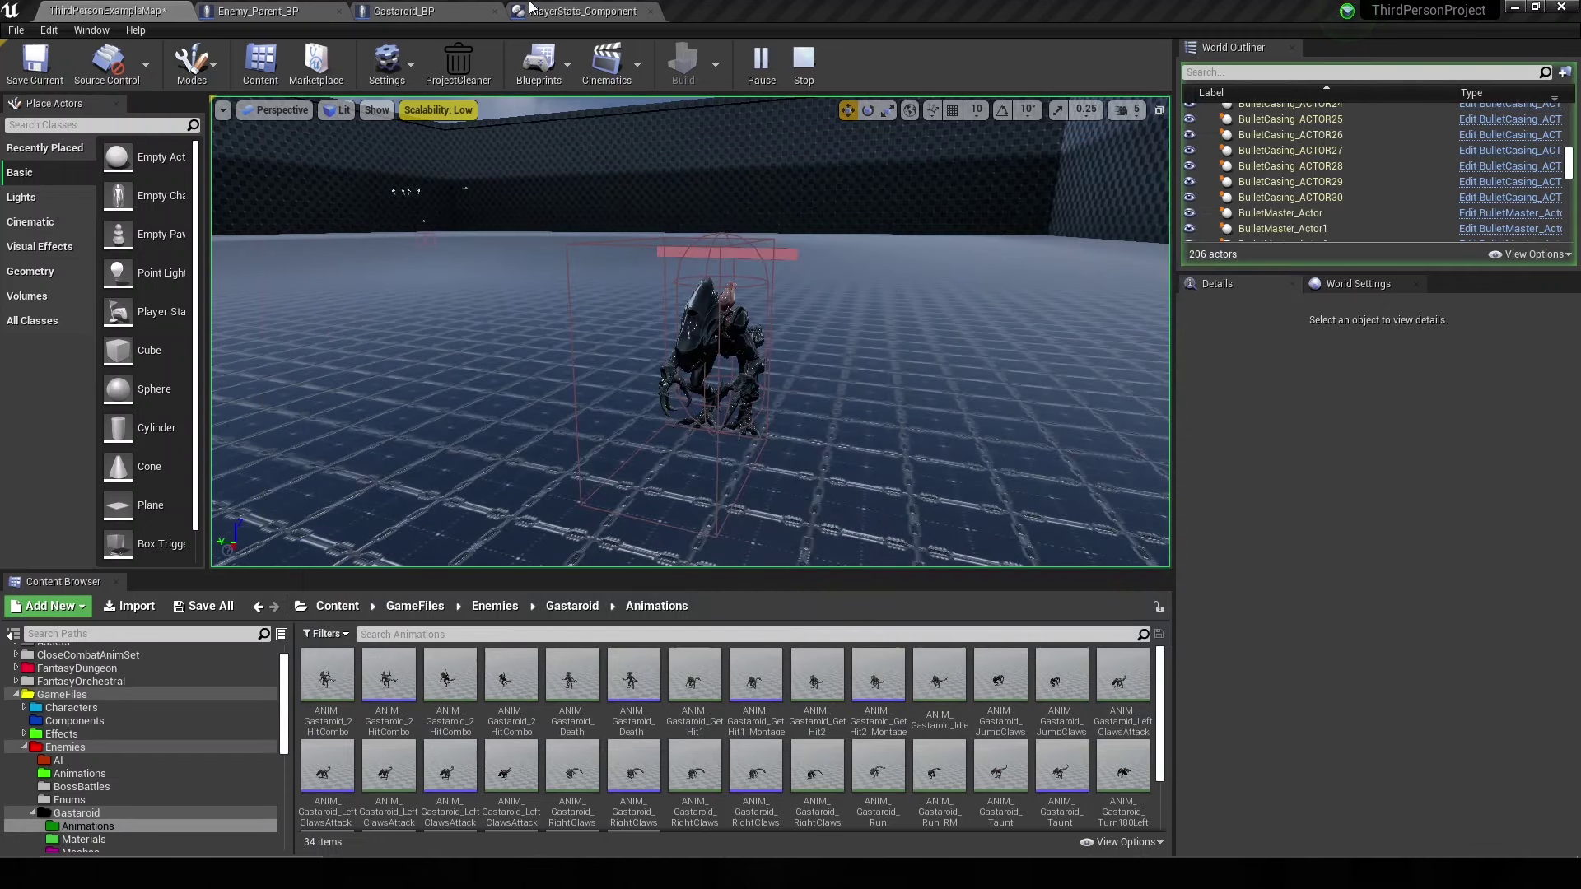
click(356, 10)
- Delete the SET AIController Class node from Enemy Take Damage and return to the level editor
click(338, 7)
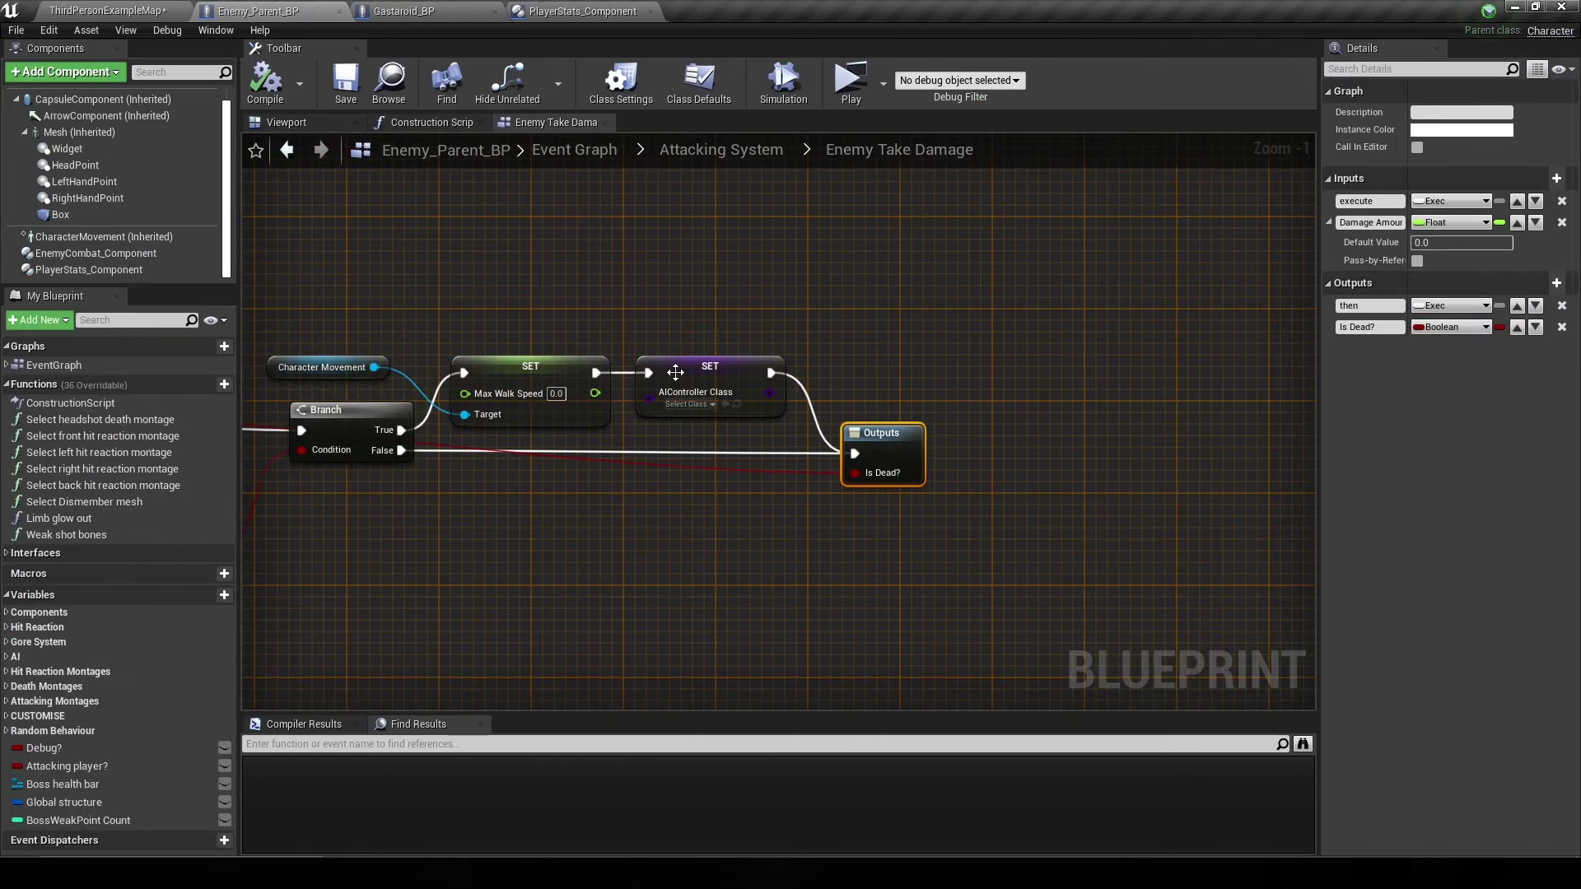
click(717, 410)
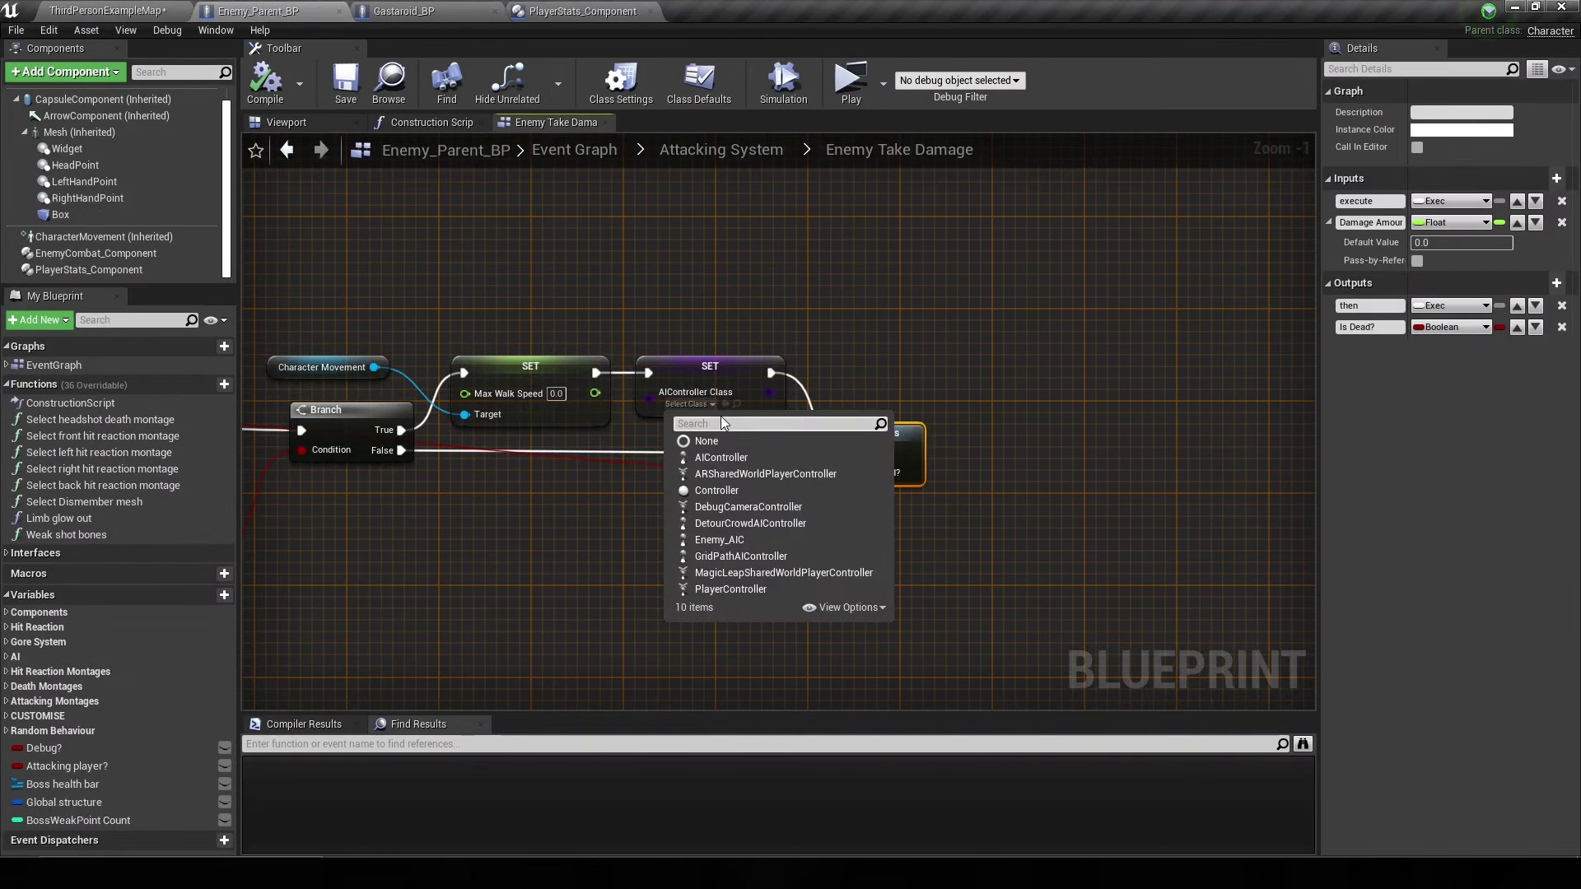
click(792, 332)
click(712, 374)
key(Delete)
click(133, 8)
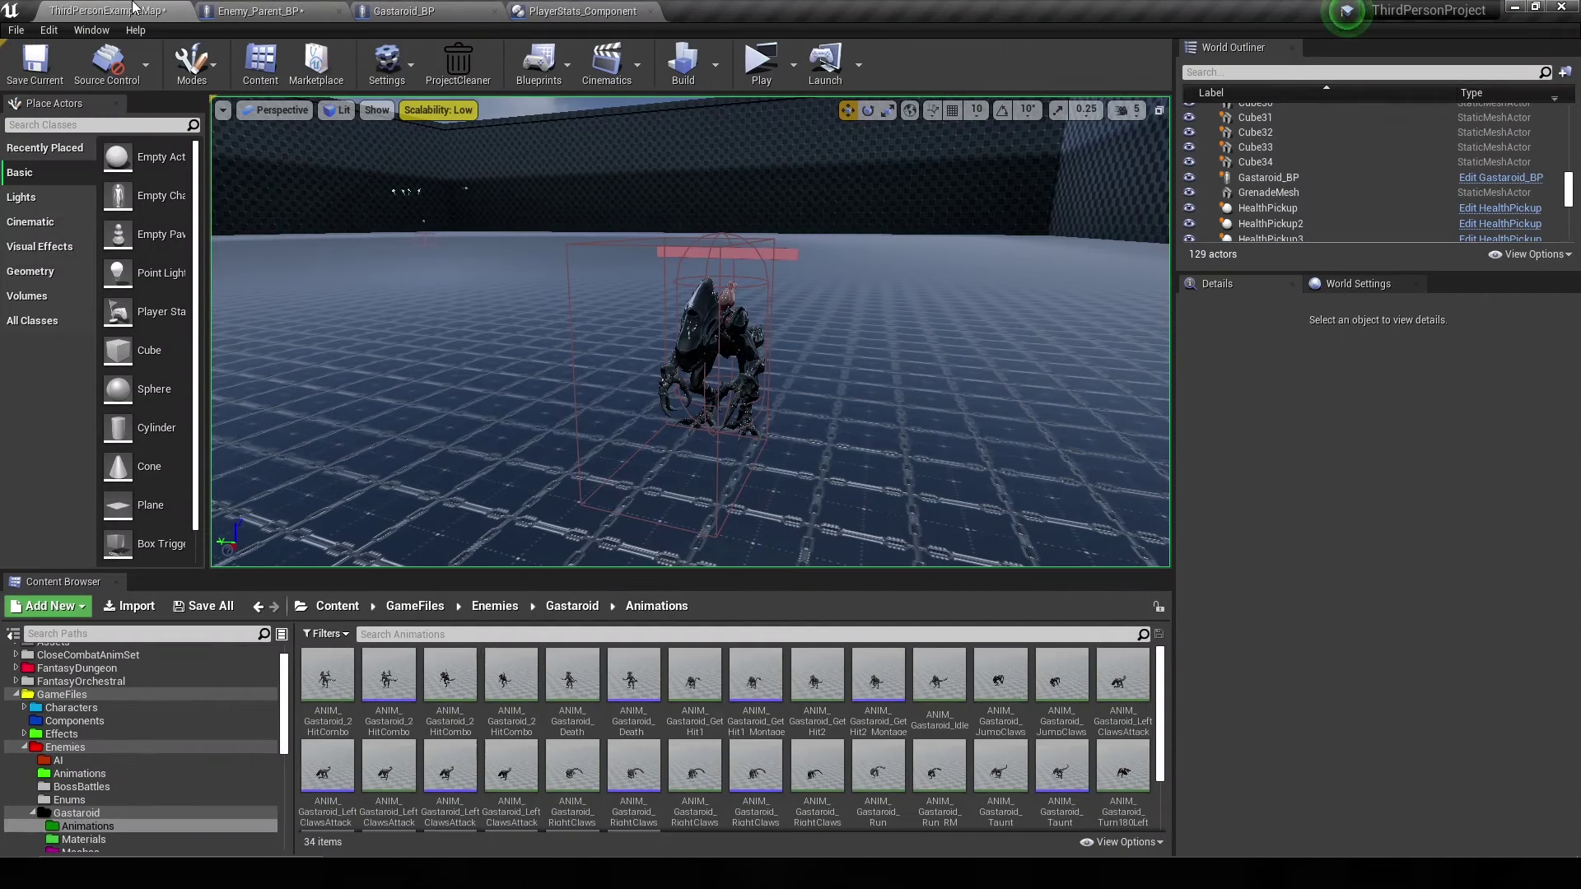
- Open Enemy_AIC from the Enemies AI folder and inspect its Change speed comment section
click(69, 765)
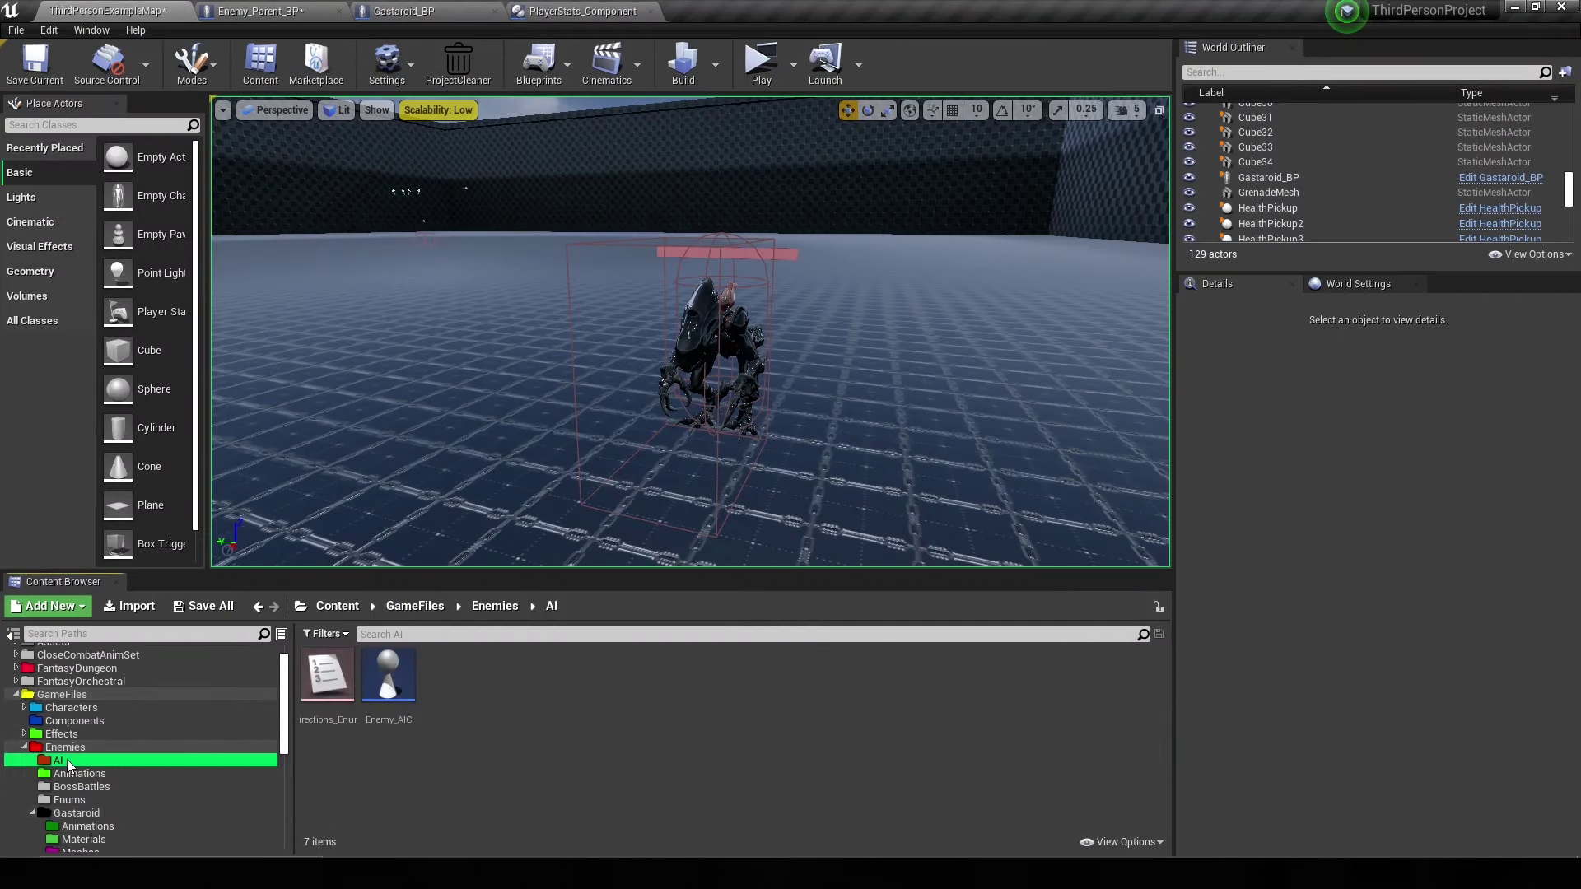
double_click(379, 713)
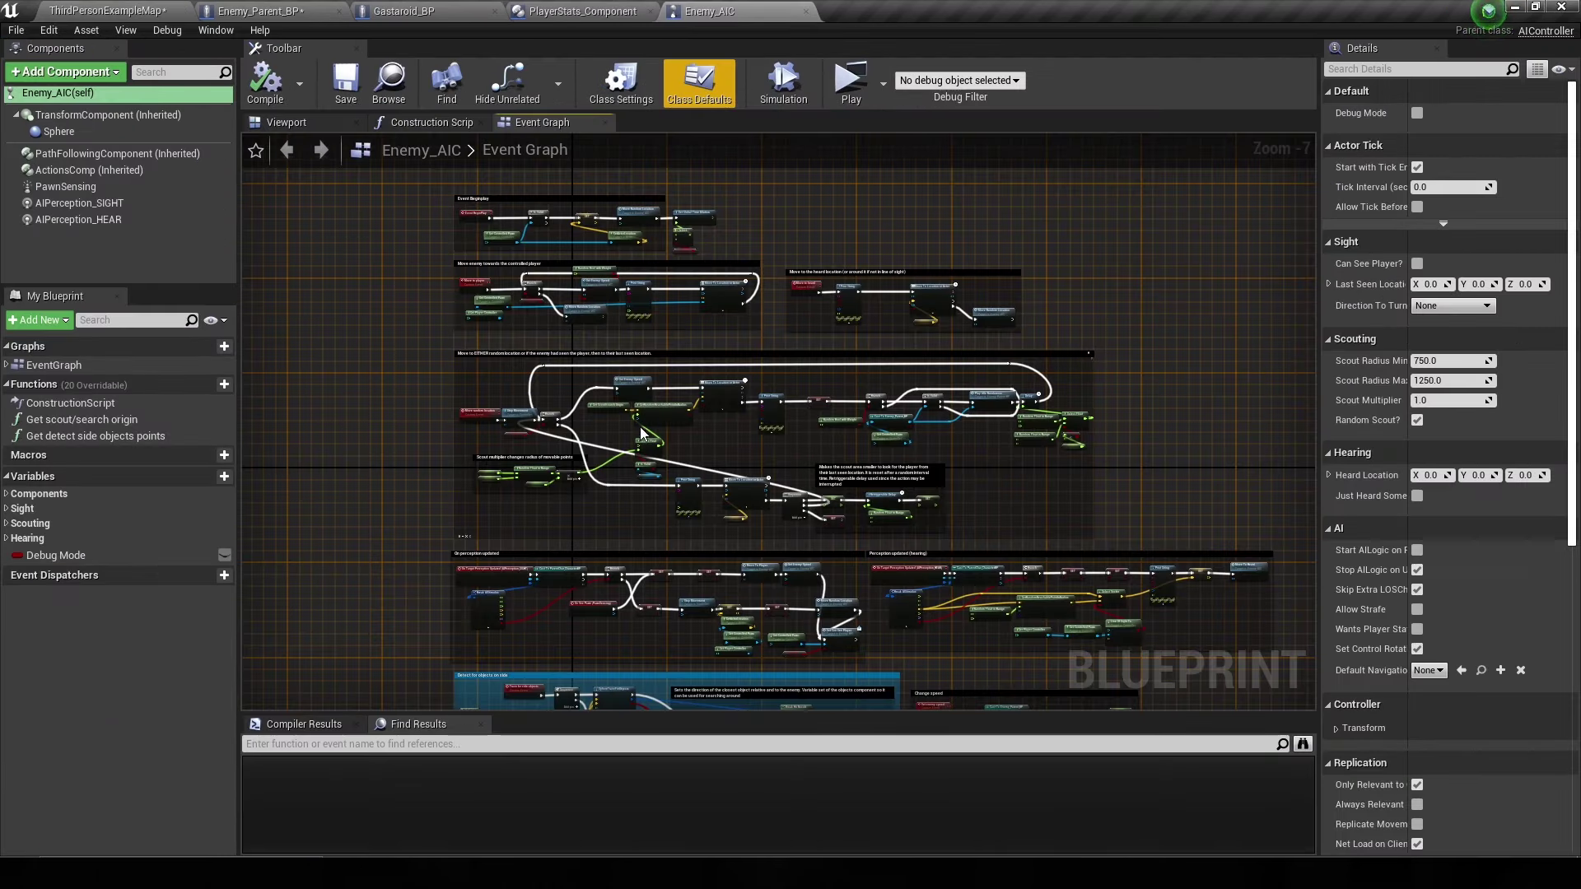
scroll(642, 432, up, 5)
mouse_move(765, 393)
right_down()
mouse_move(733, 189)
mouse_move(599, 174)
right_up()
scroll(599, 175, down, 3)
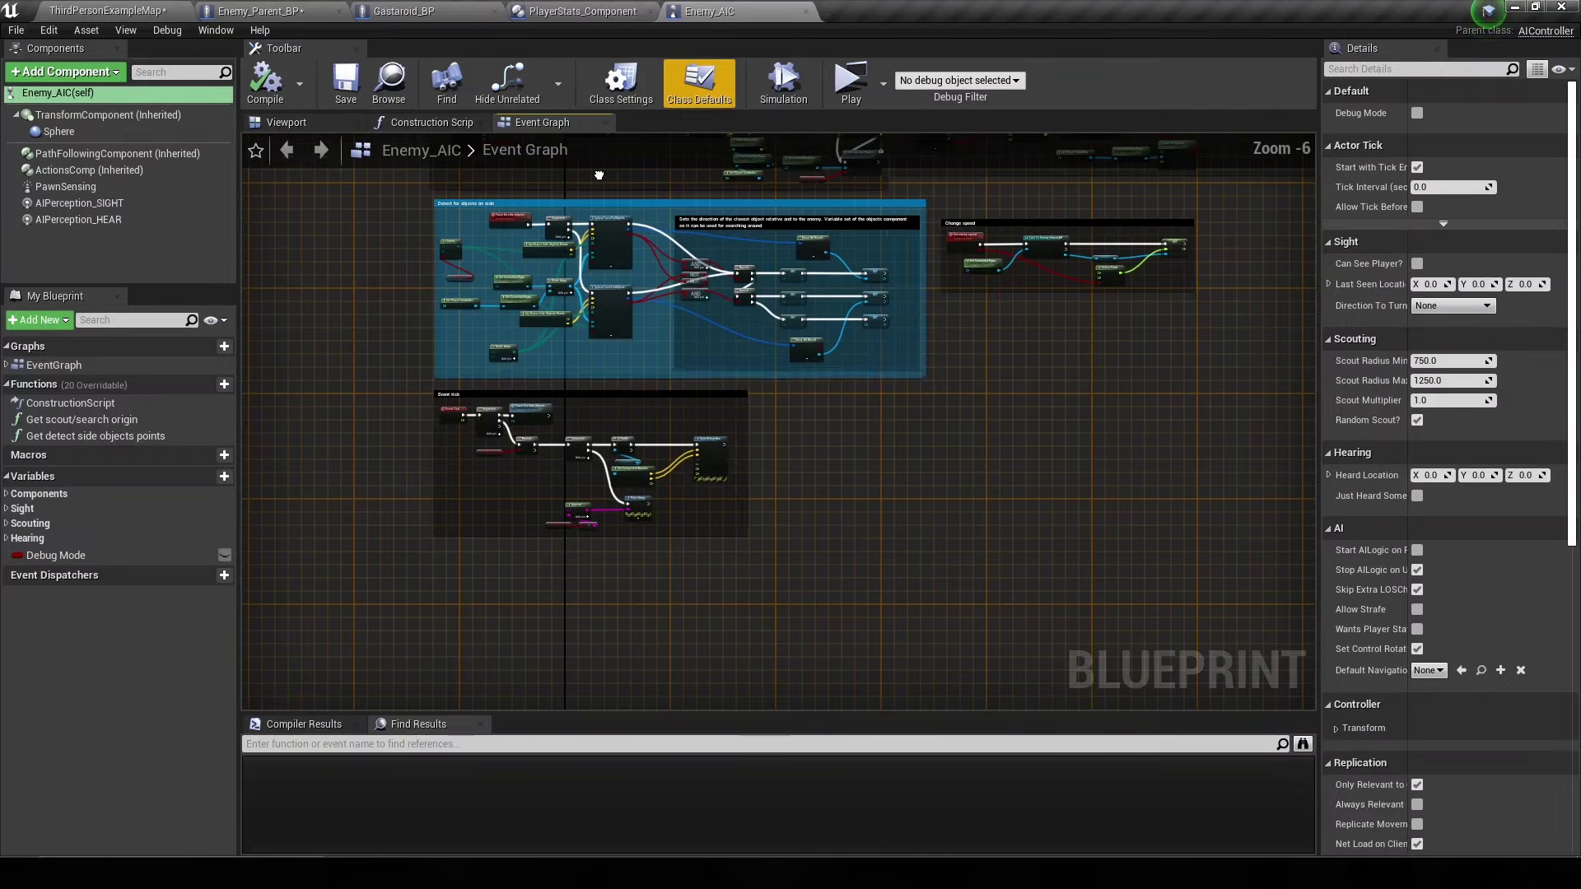
scroll(677, 403, up, 2)
right_drag(676, 404, 503, 550)
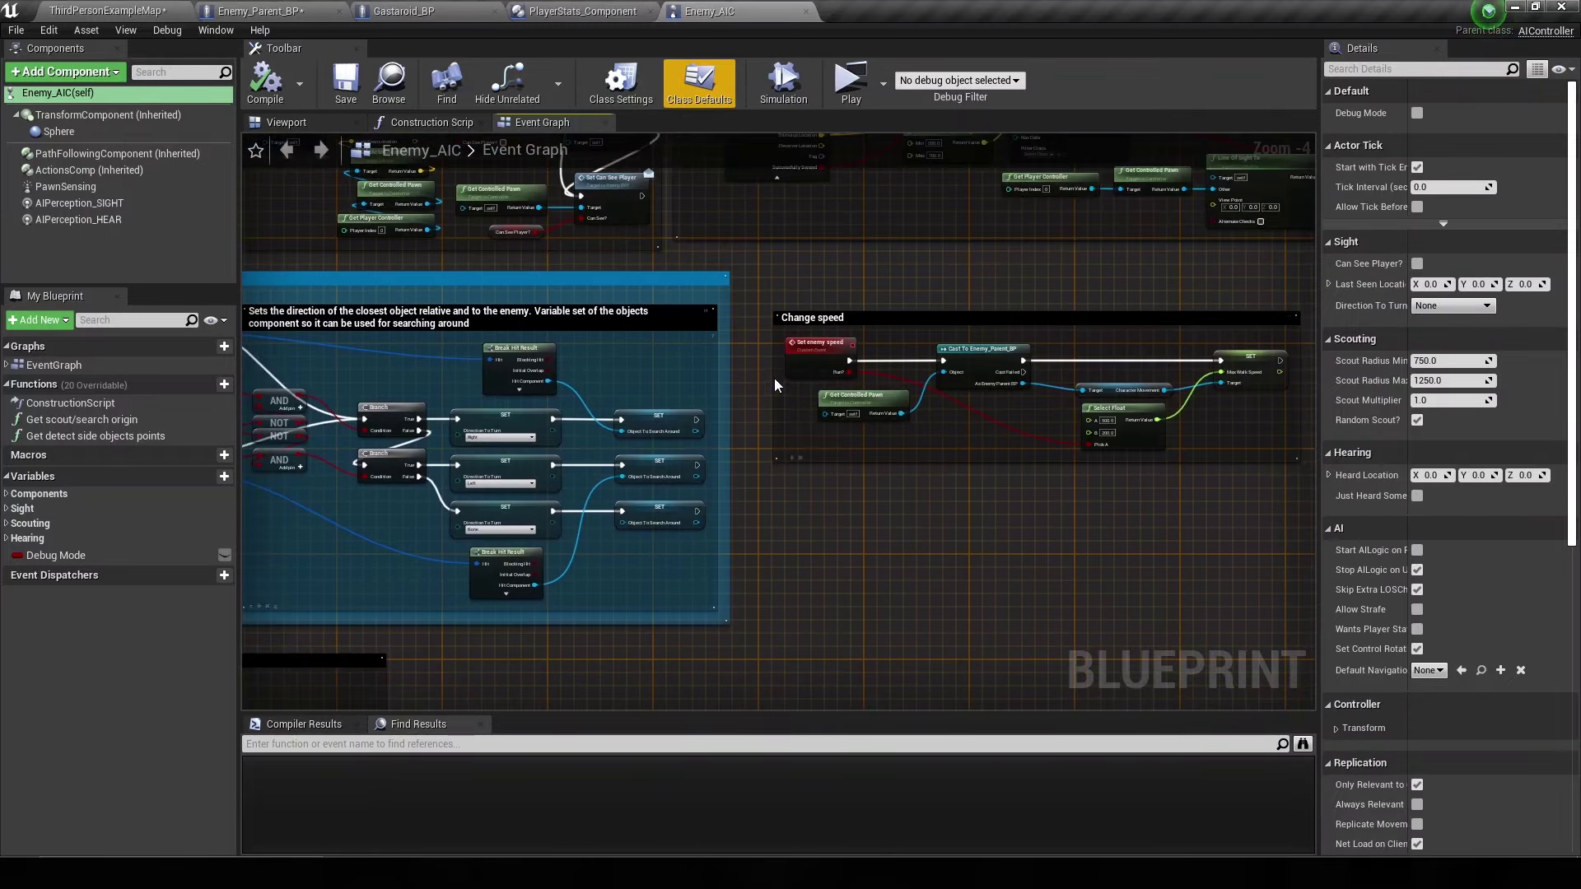
right_drag(774, 385, 523, 350)
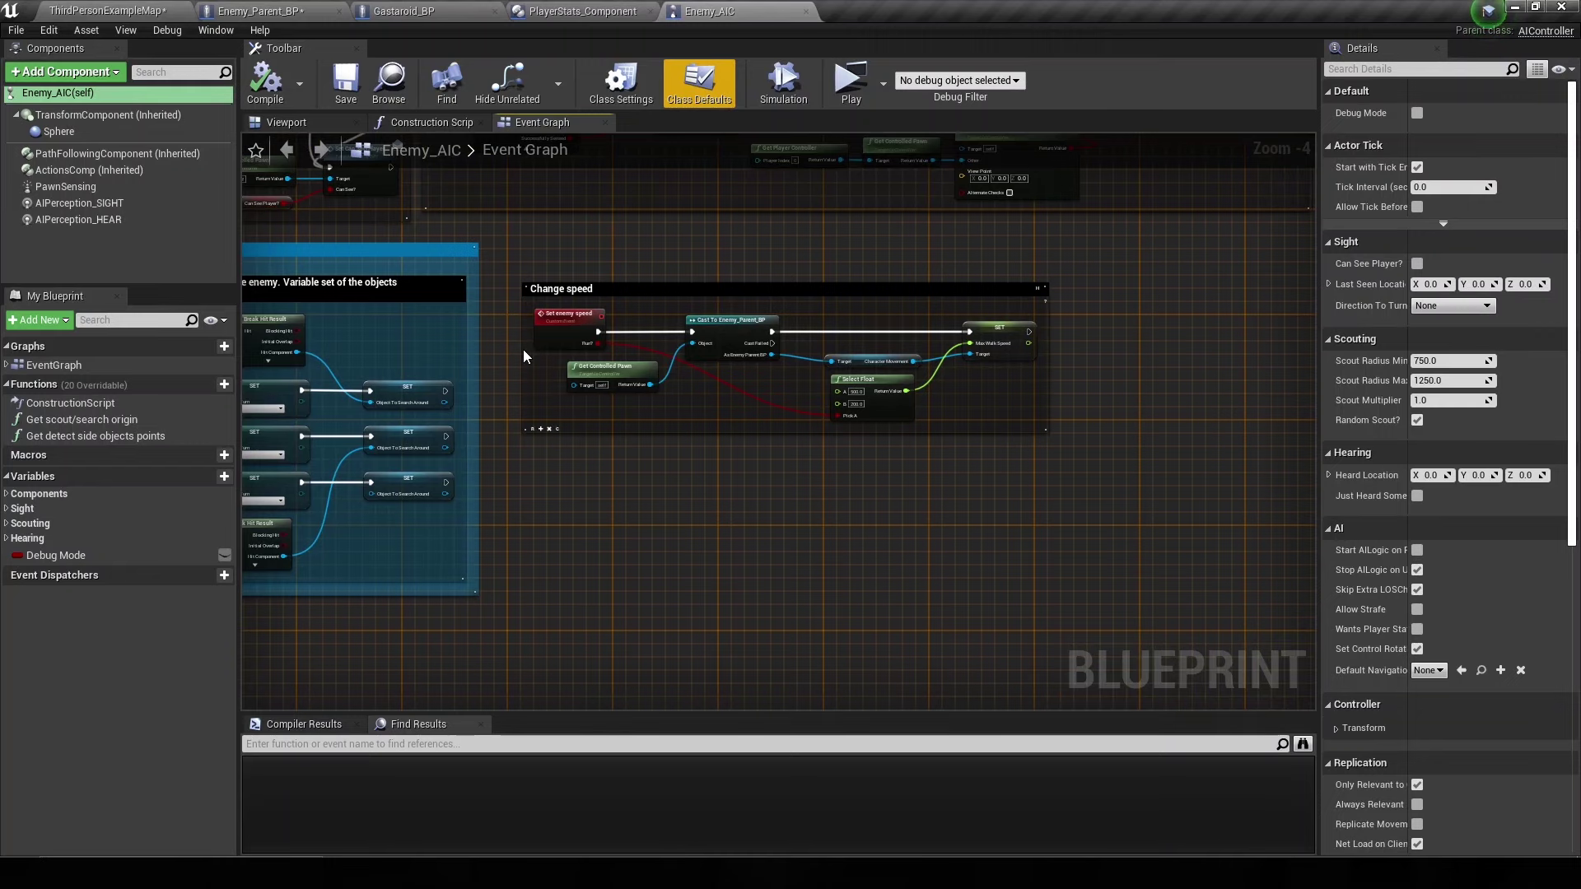
scroll(804, 384, up, 2)
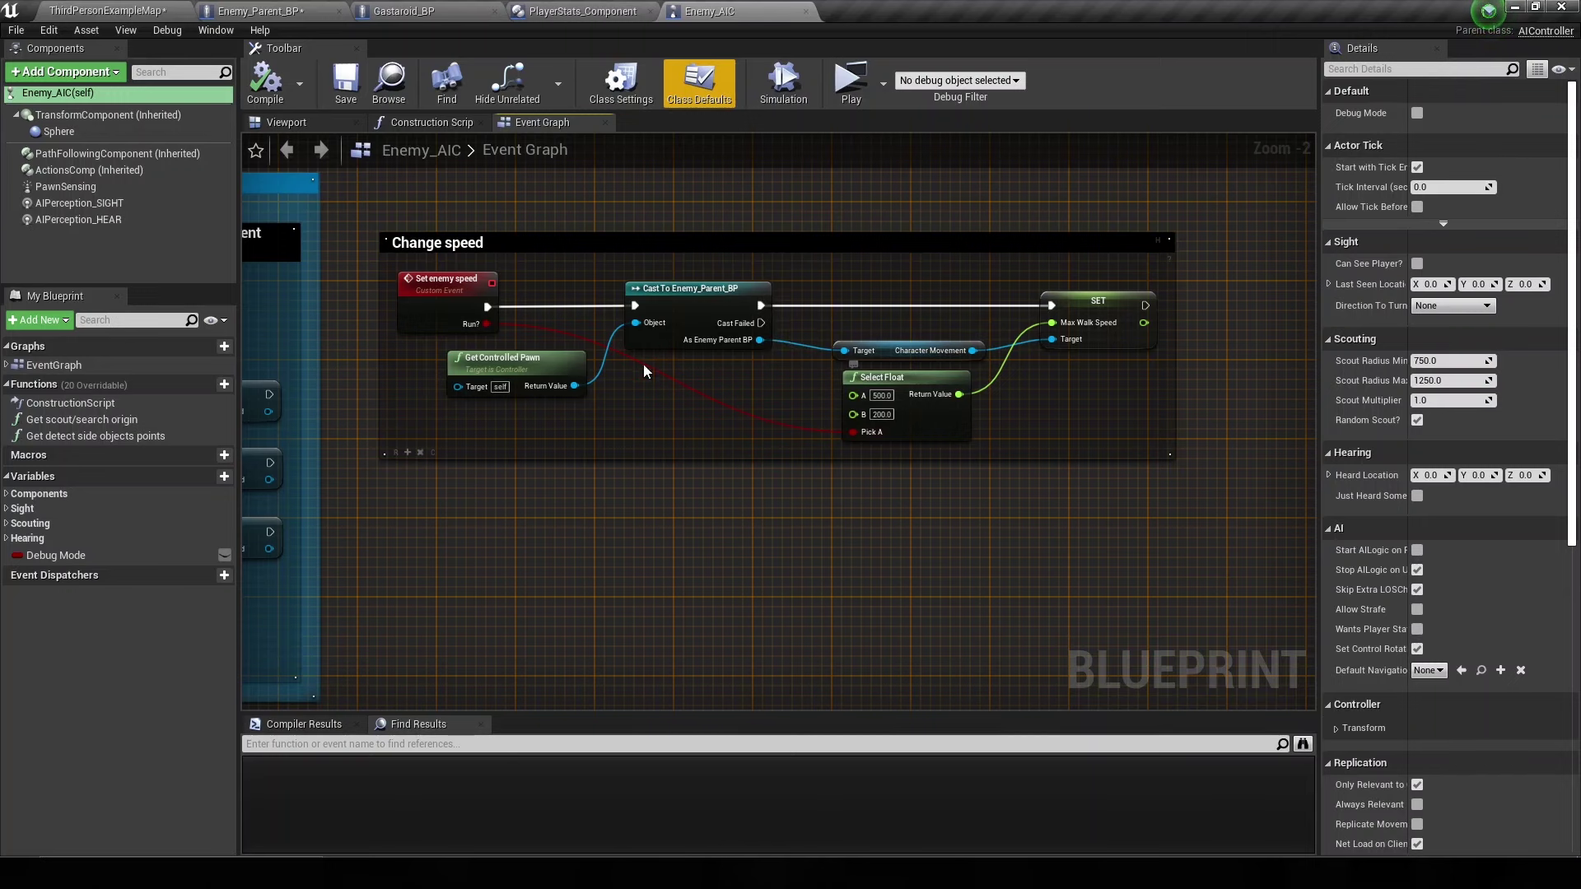
click(316, 10)
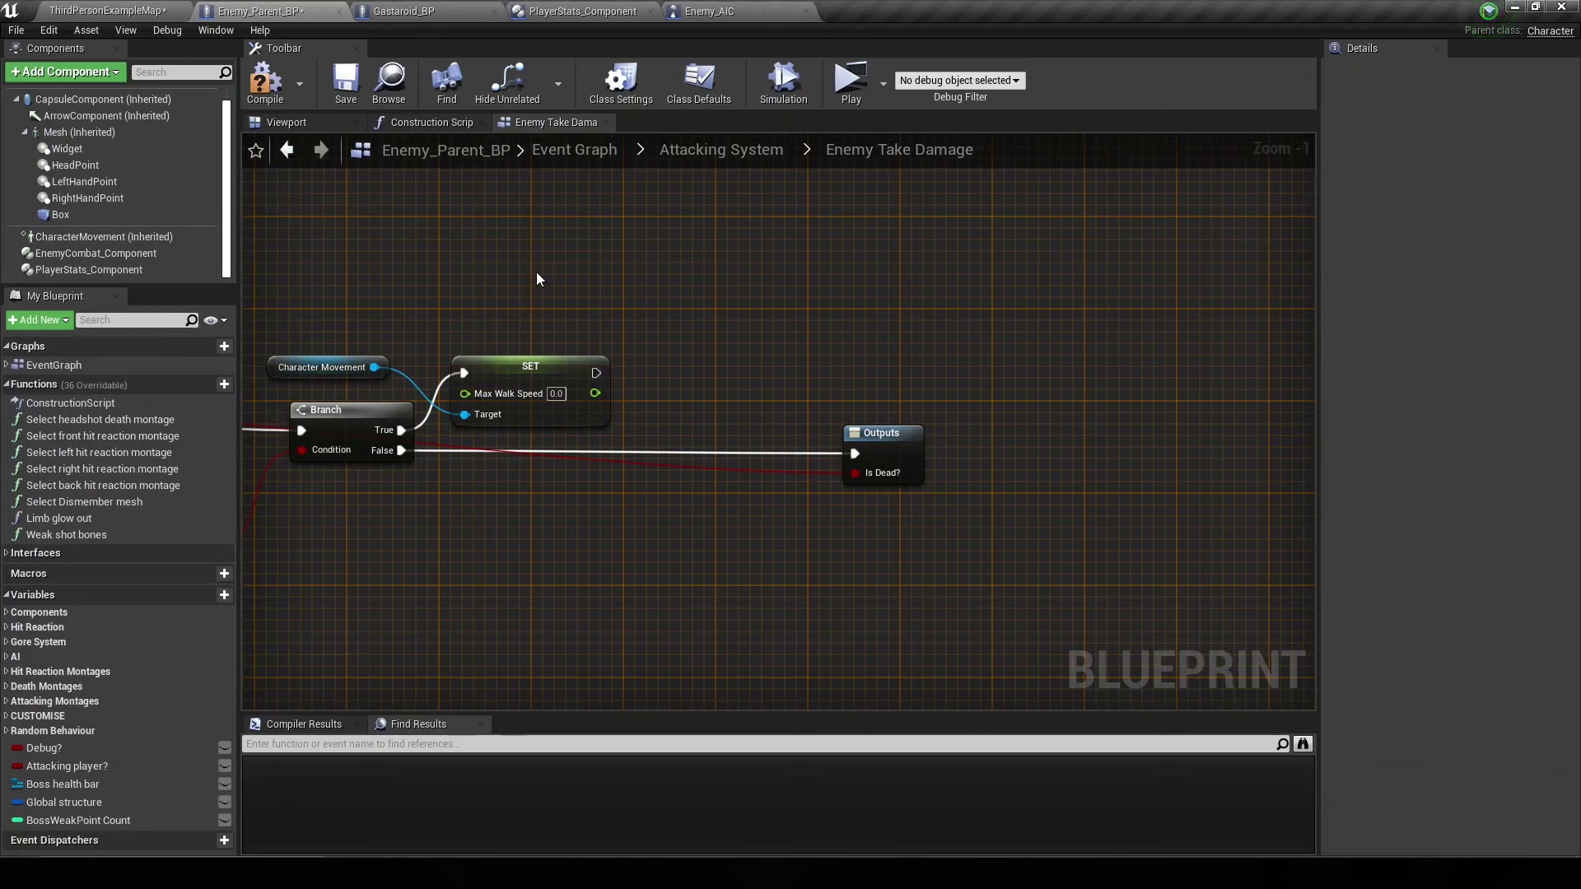
- Add a Boolean variable named Stunned? to Enemy_Parent_BP and save
click(211, 594)
text(Stunned?)
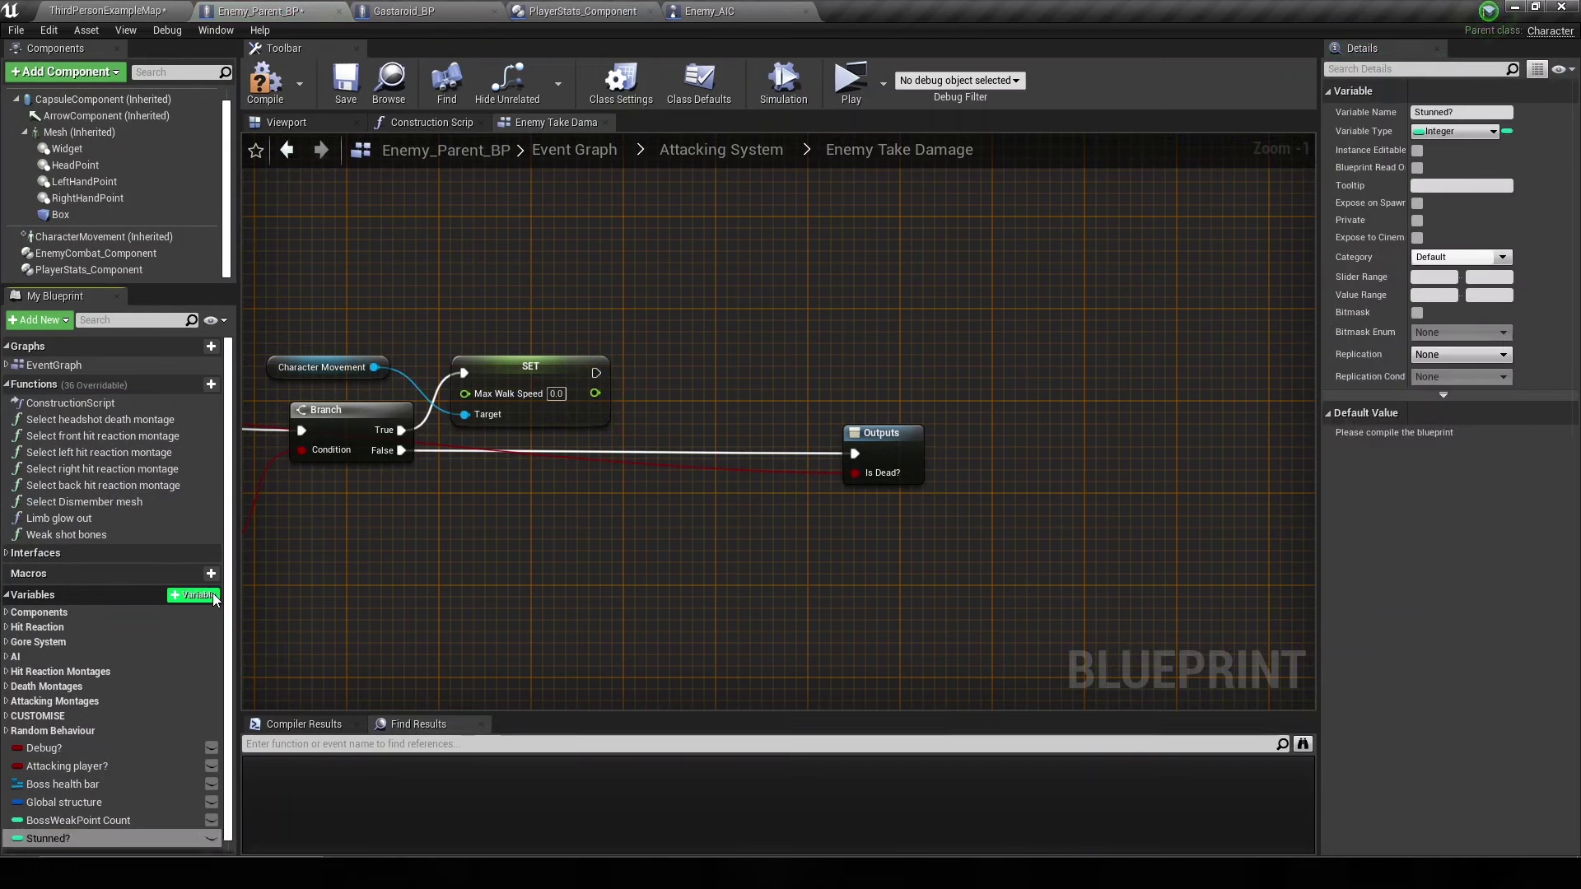
click(1445, 140)
click(1320, 169)
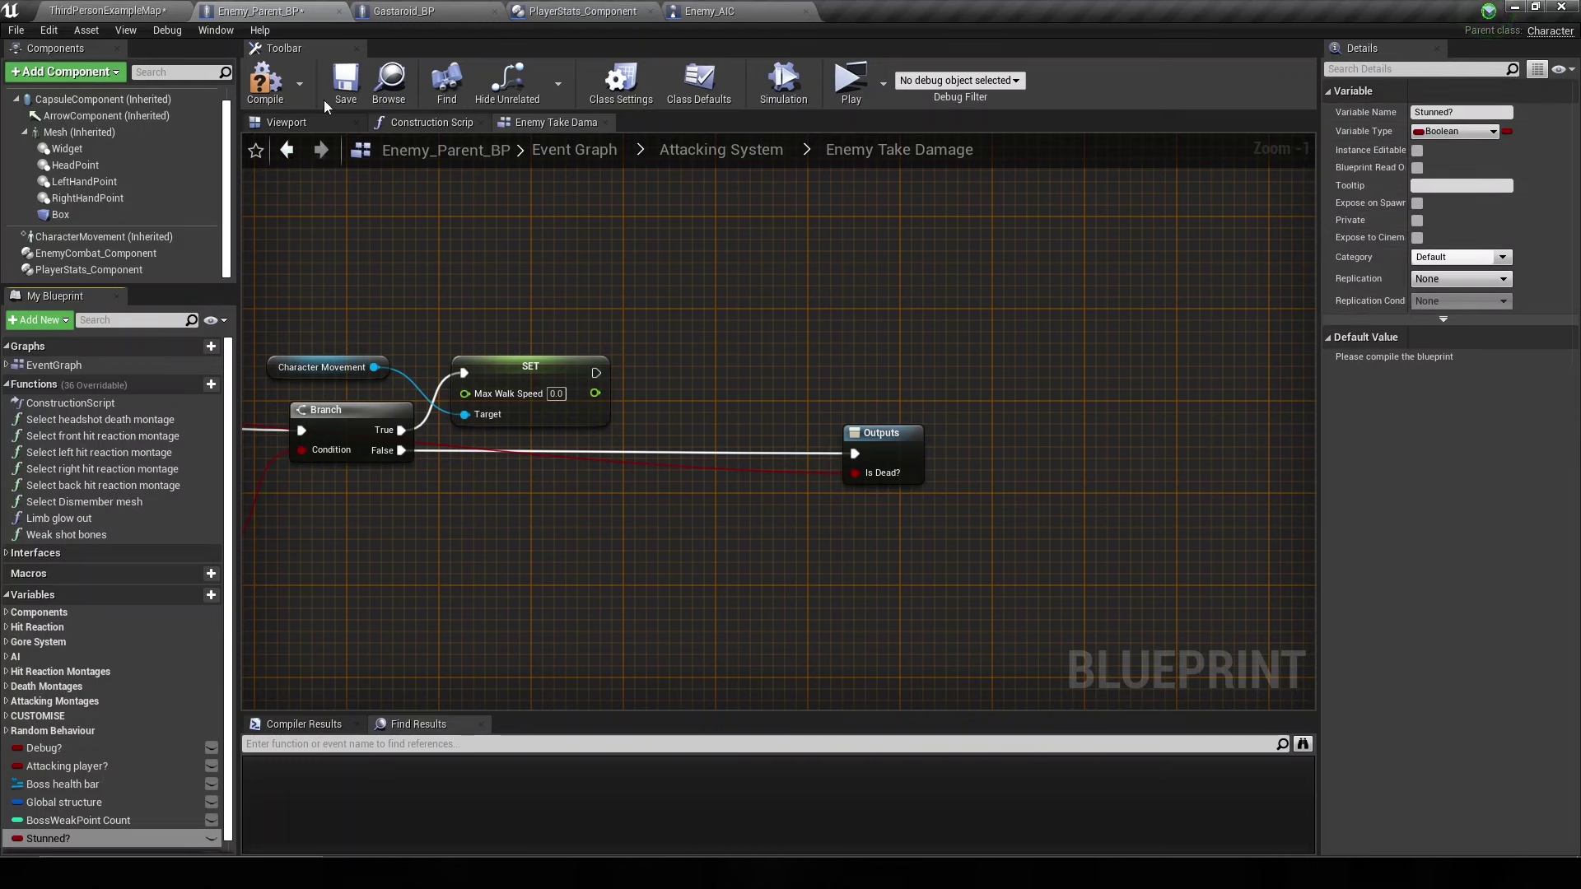
key(ctrl+s)
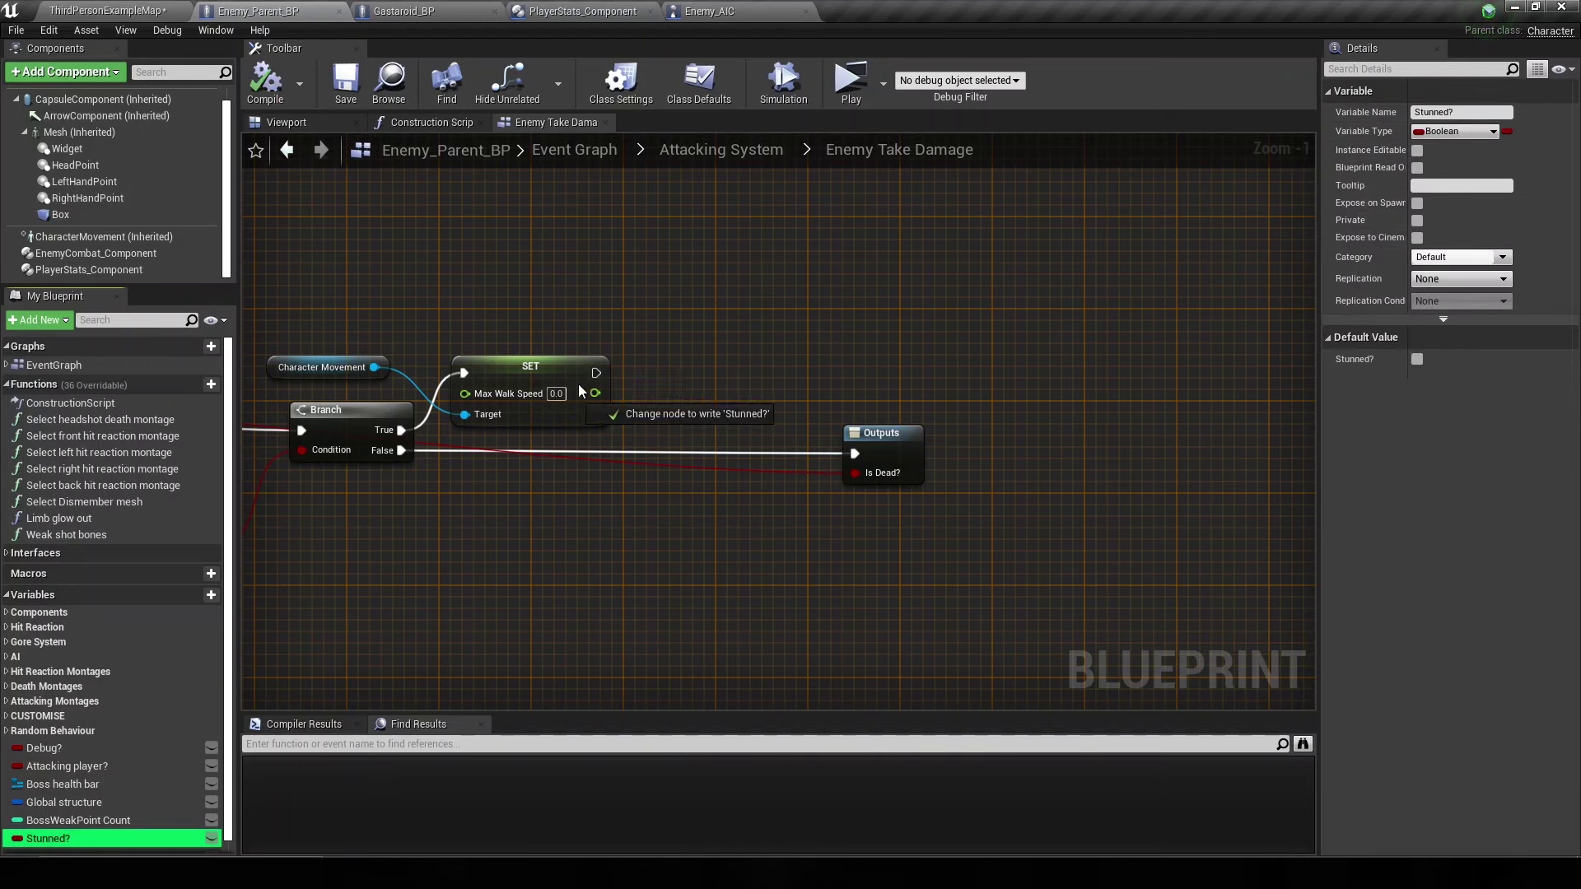
- Set Stunned? true on the True path, wire the walk speed setter to Outputs, and compile
mouse_move(467, 385)
mouse_down()
mouse_move(738, 366)
mouse_move(484, 412)
mouse_move(488, 396)
mouse_move(549, 397)
mouse_up()
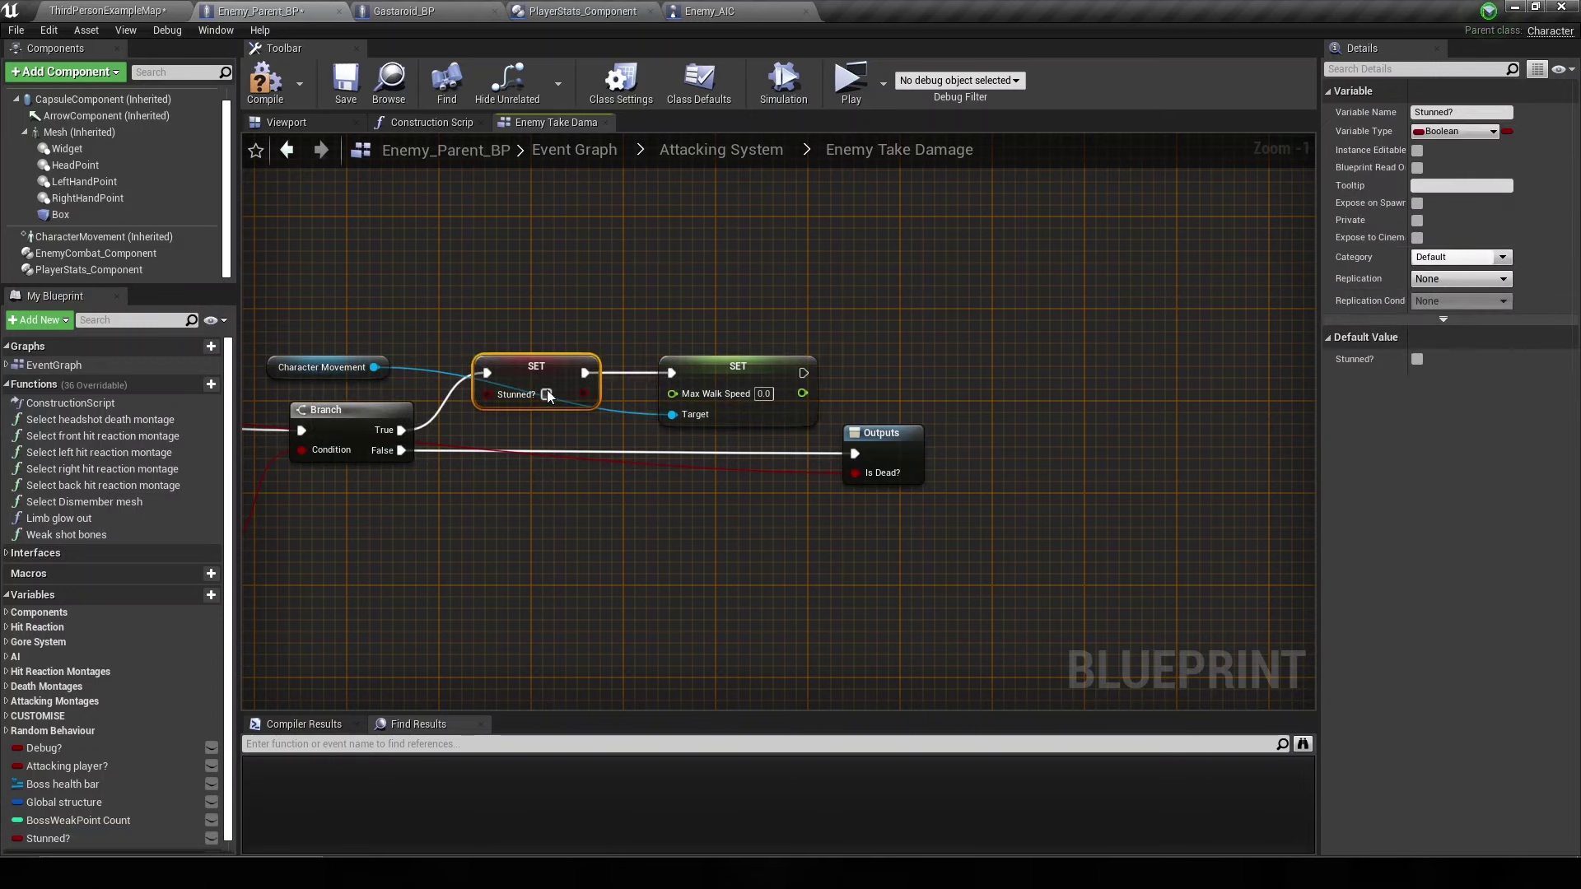
drag(803, 373, 855, 453)
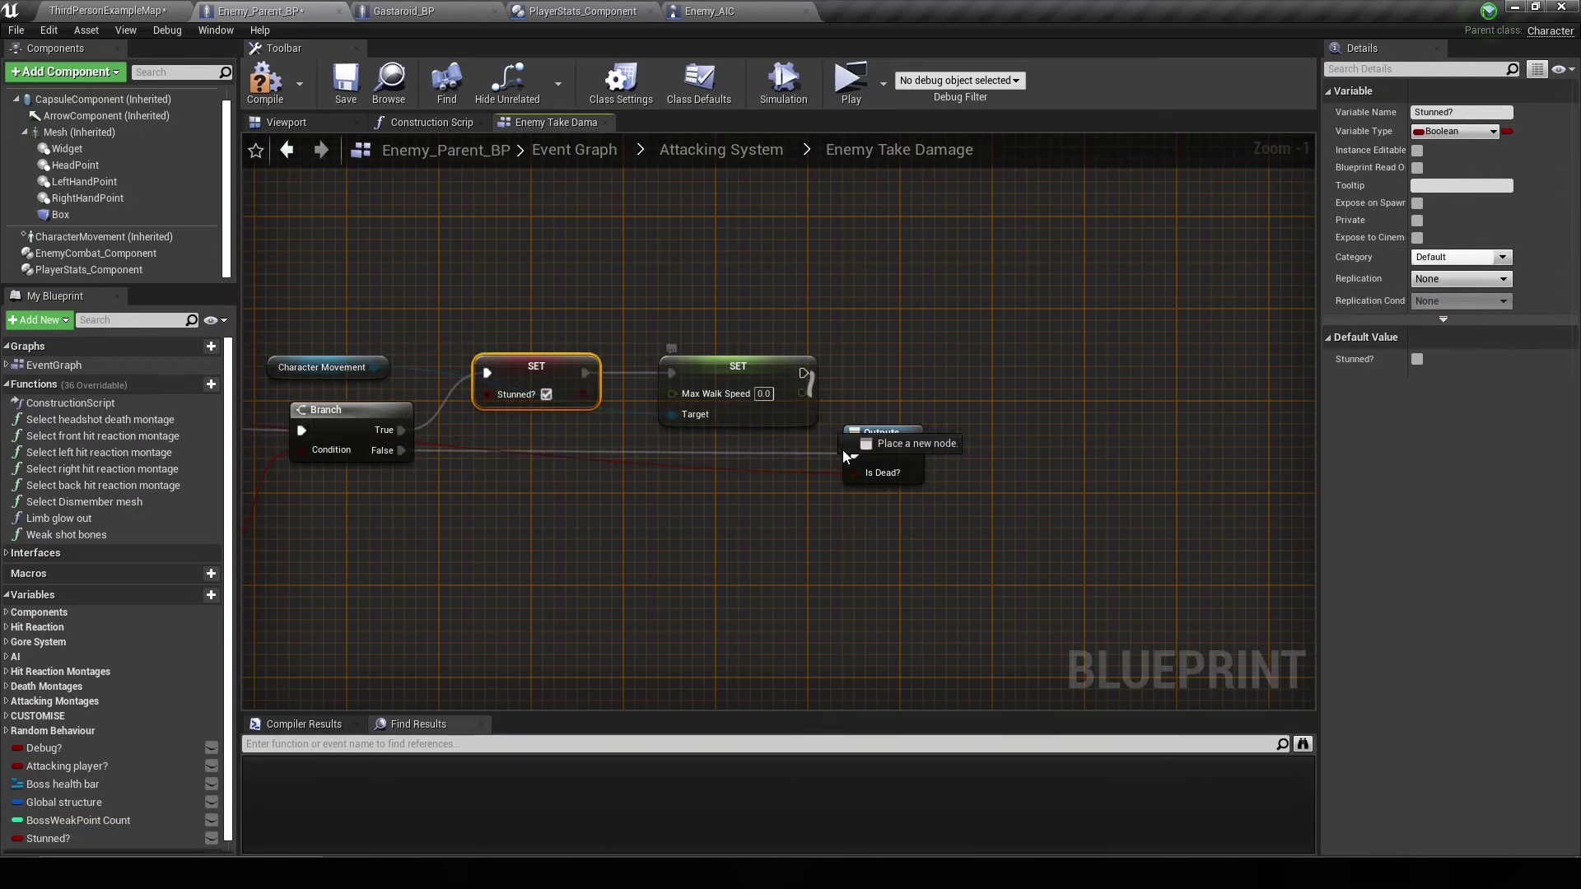
click(283, 104)
click(395, 10)
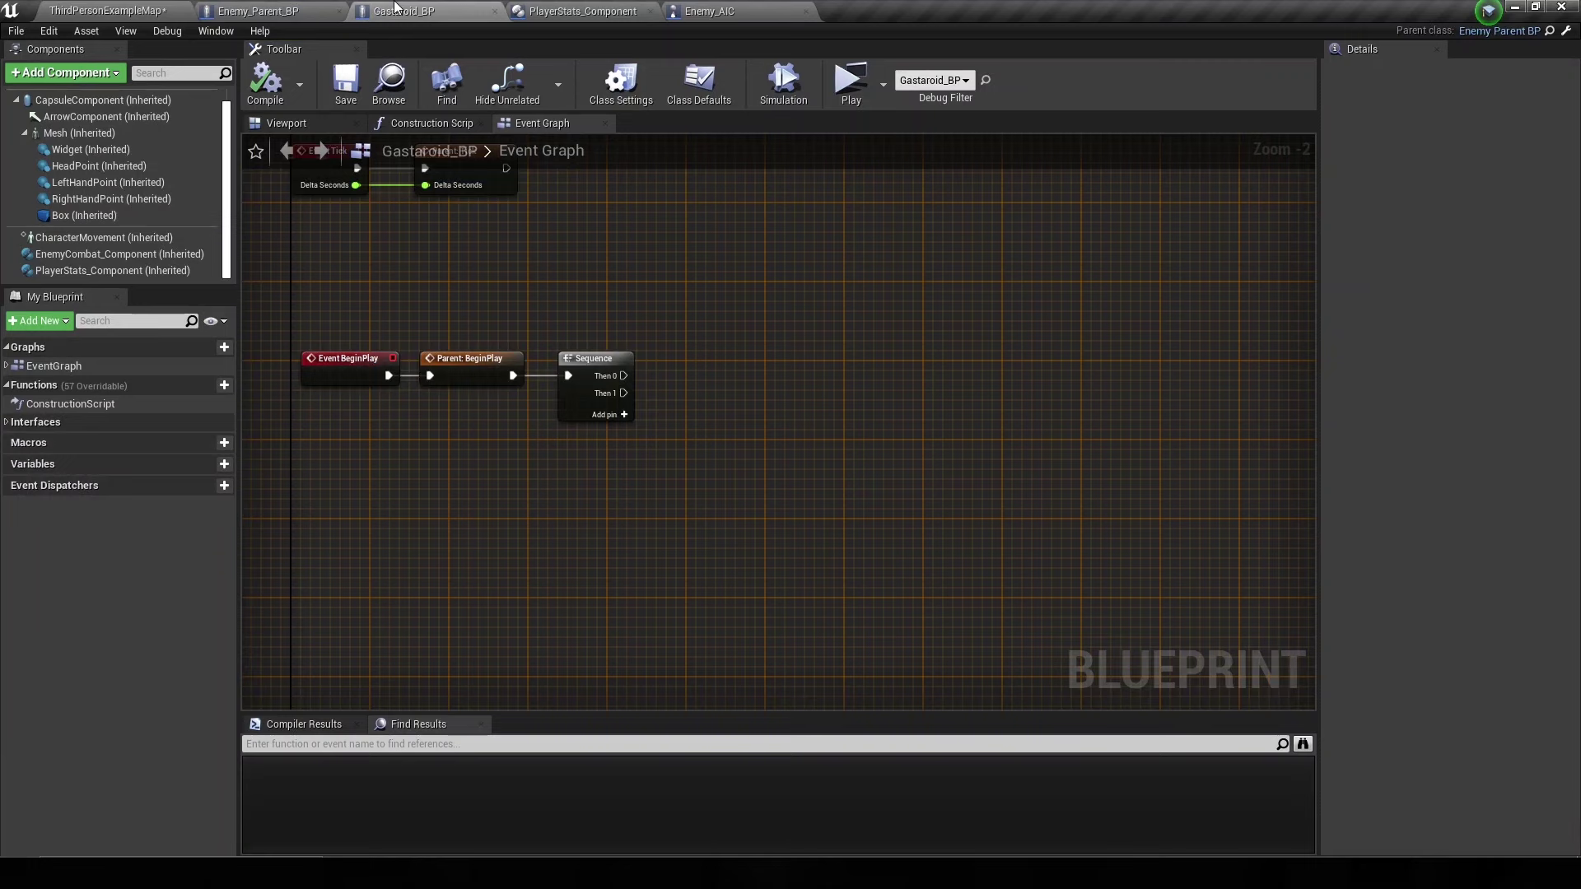
- In Enemy_AIC, add a second Select Float off the existing Select Float
click(668, 10)
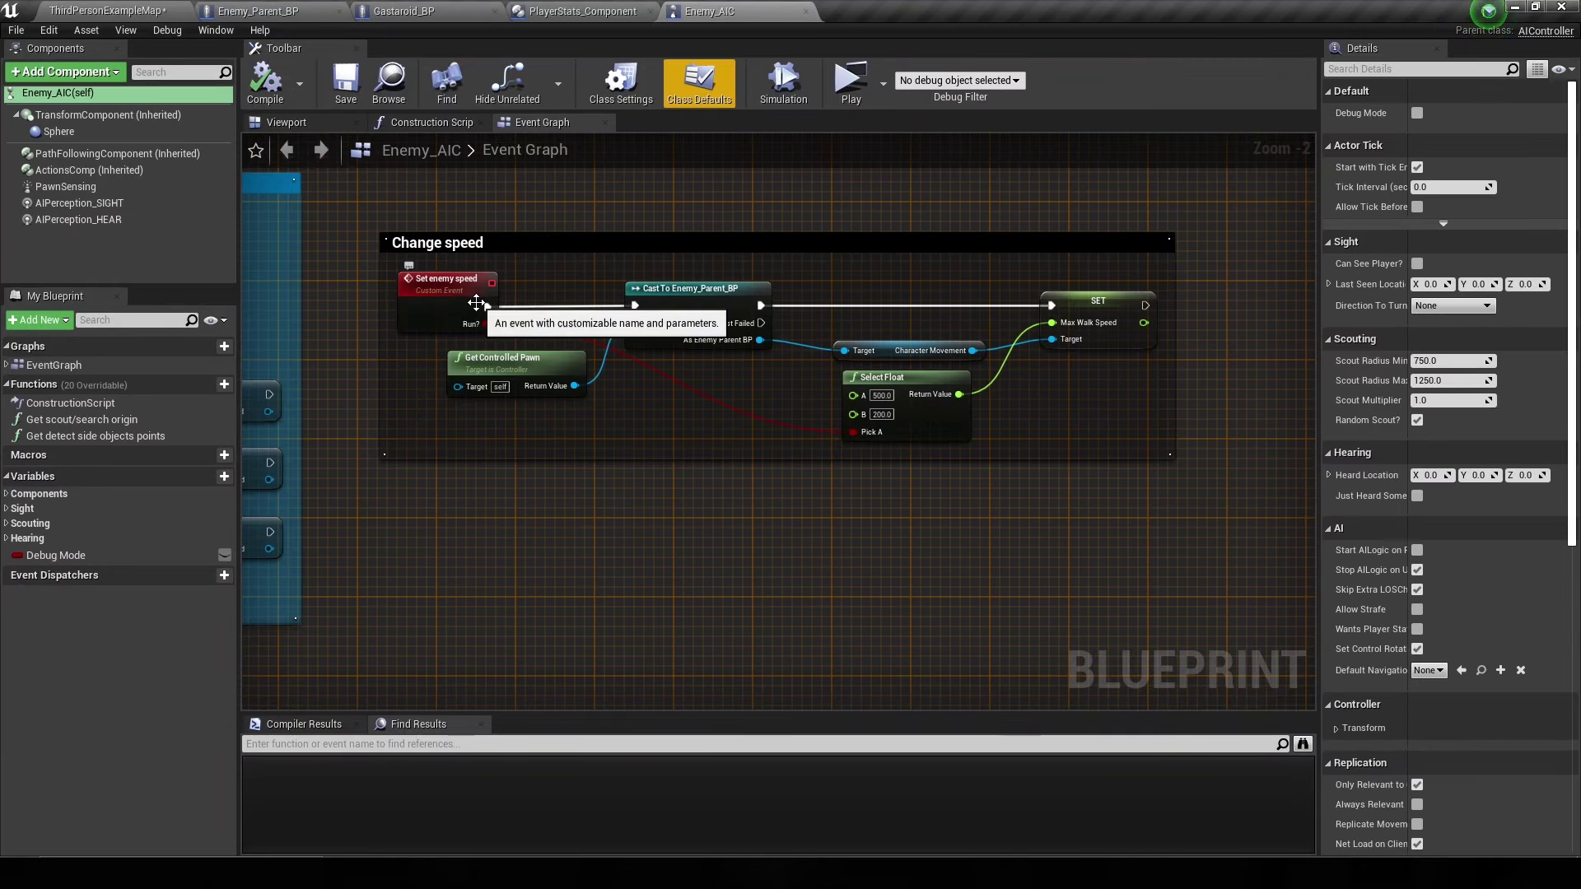
scroll(476, 303, down, 2)
scroll(476, 303, down, 2)
scroll(723, 442, up, 2)
scroll(723, 443, up, 2)
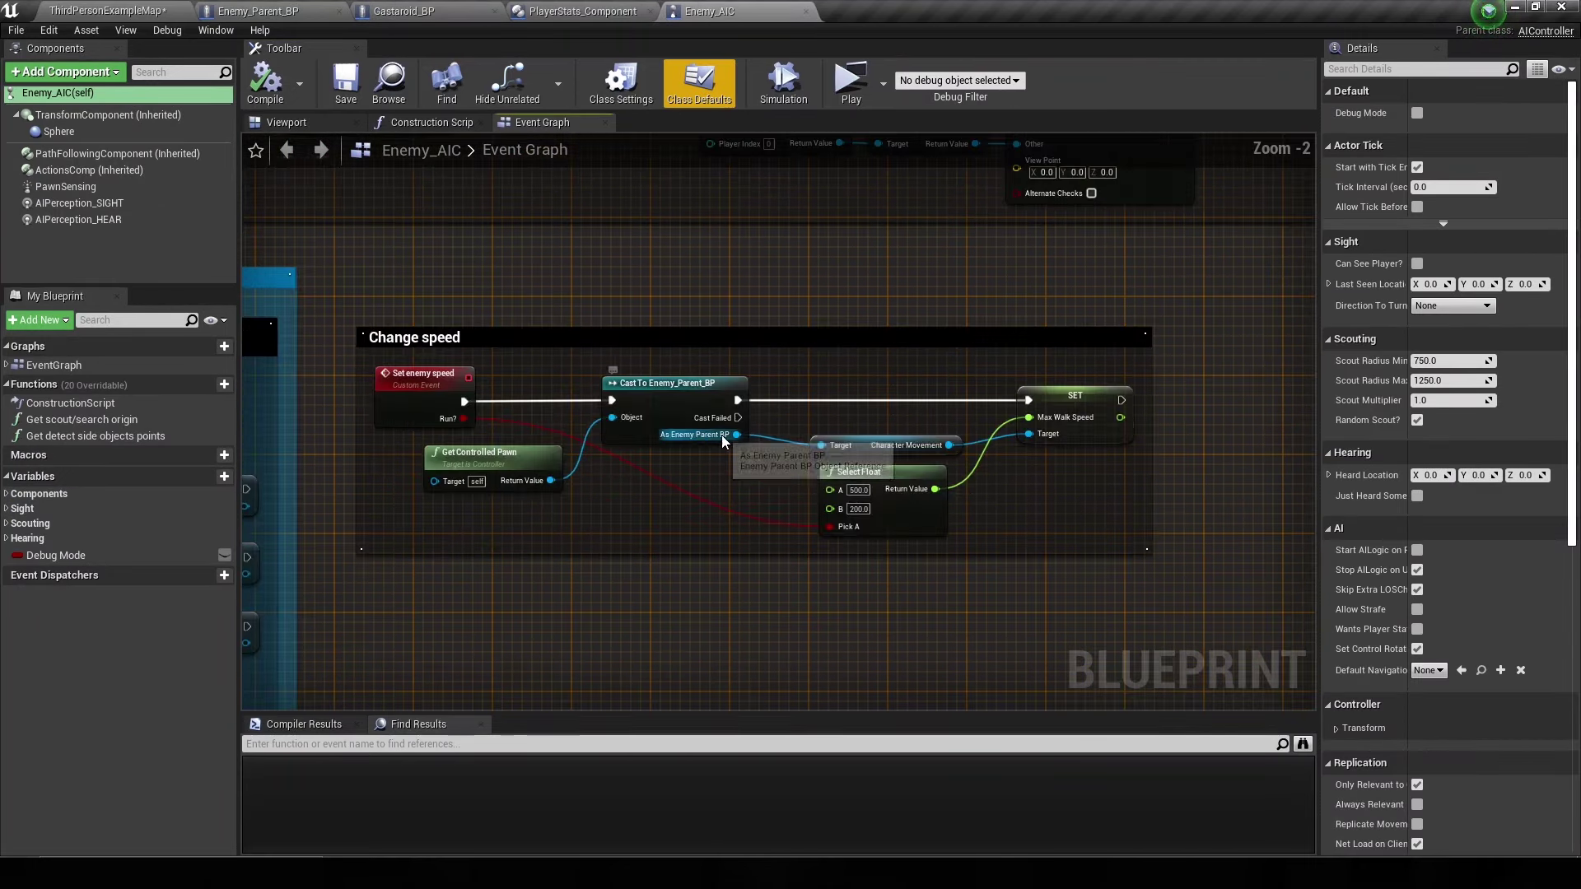
mouse_move(832, 527)
mouse_down()
mouse_move(880, 570)
mouse_move(835, 525)
mouse_move(857, 571)
mouse_move(817, 552)
mouse_up()
text(select)
key(Return)
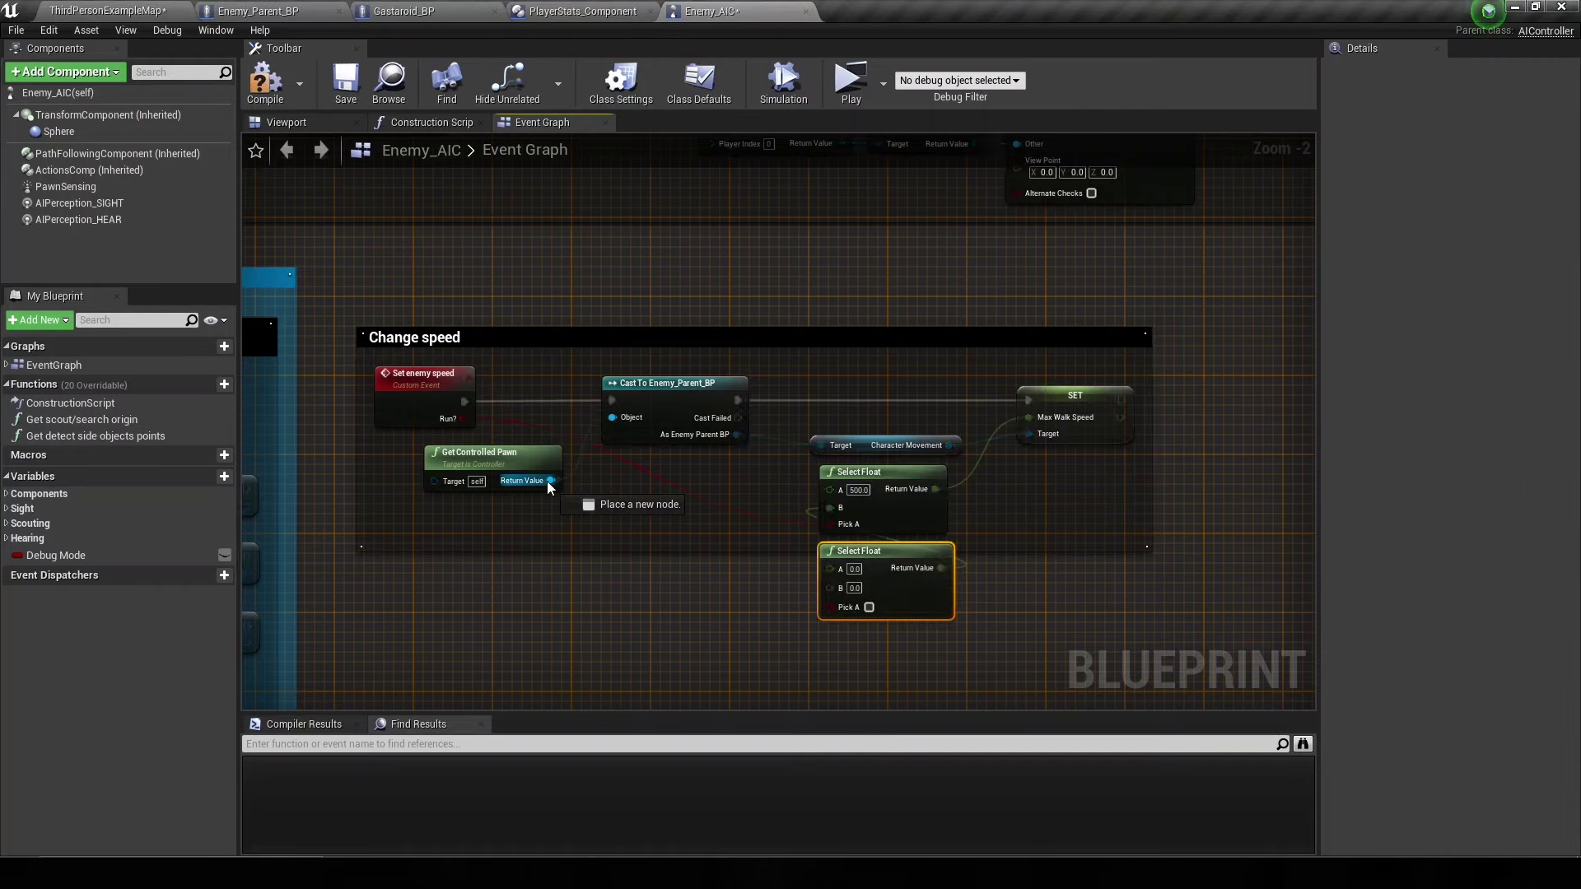
- Feed a Stunned? getter from the cast enemy into the new selector and set B to 200
drag(550, 481, 612, 418)
drag(736, 434, 713, 502)
key(Escape)
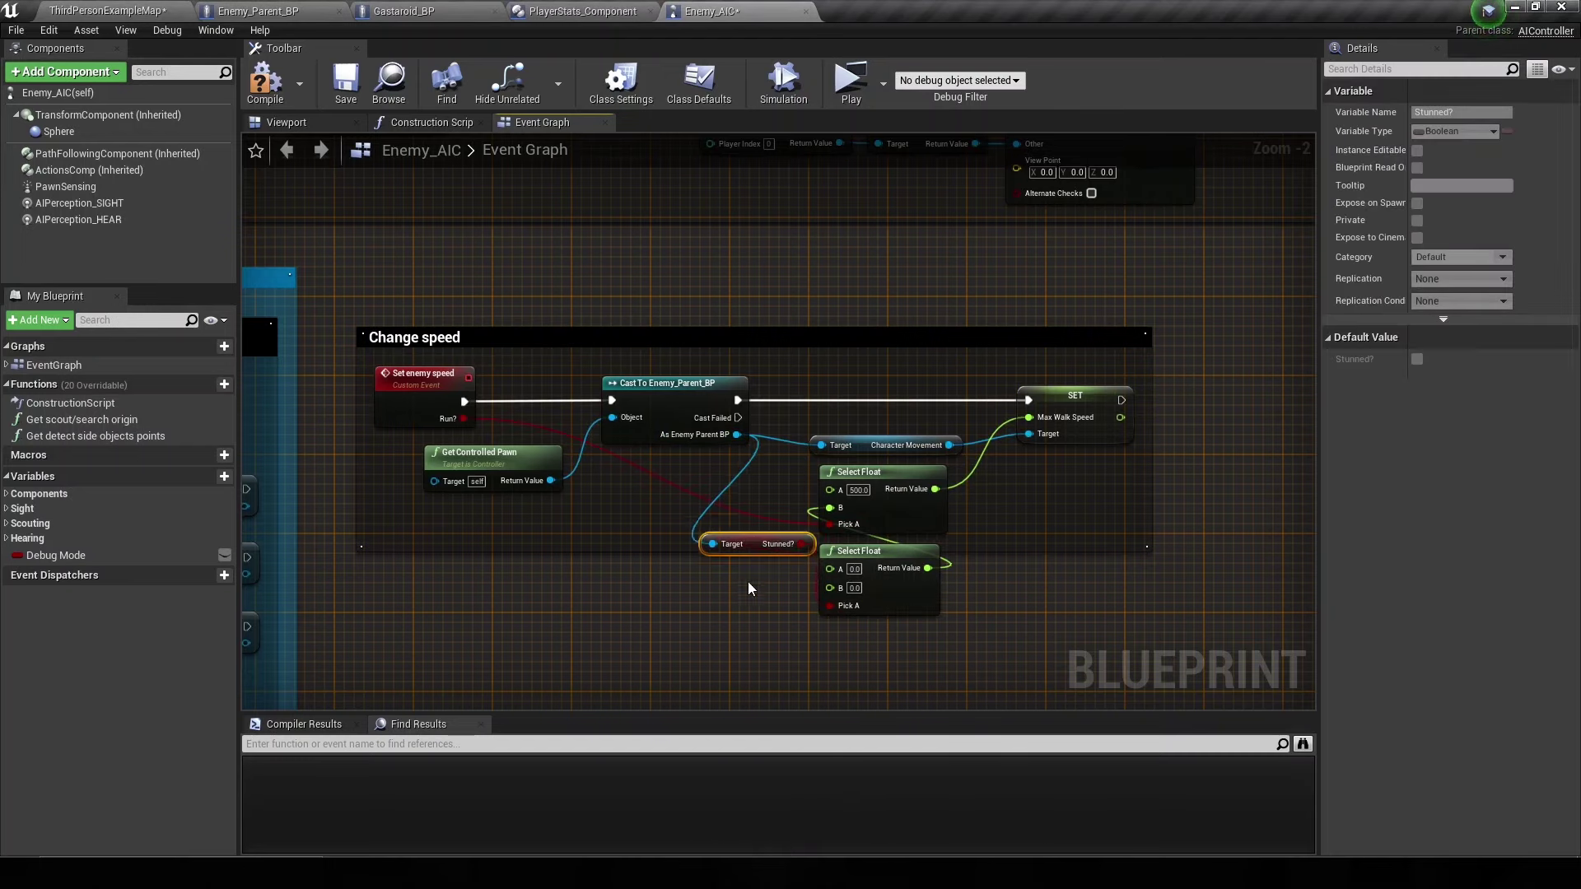
drag(753, 544, 743, 594)
click(855, 588)
text(200)
key(Return)
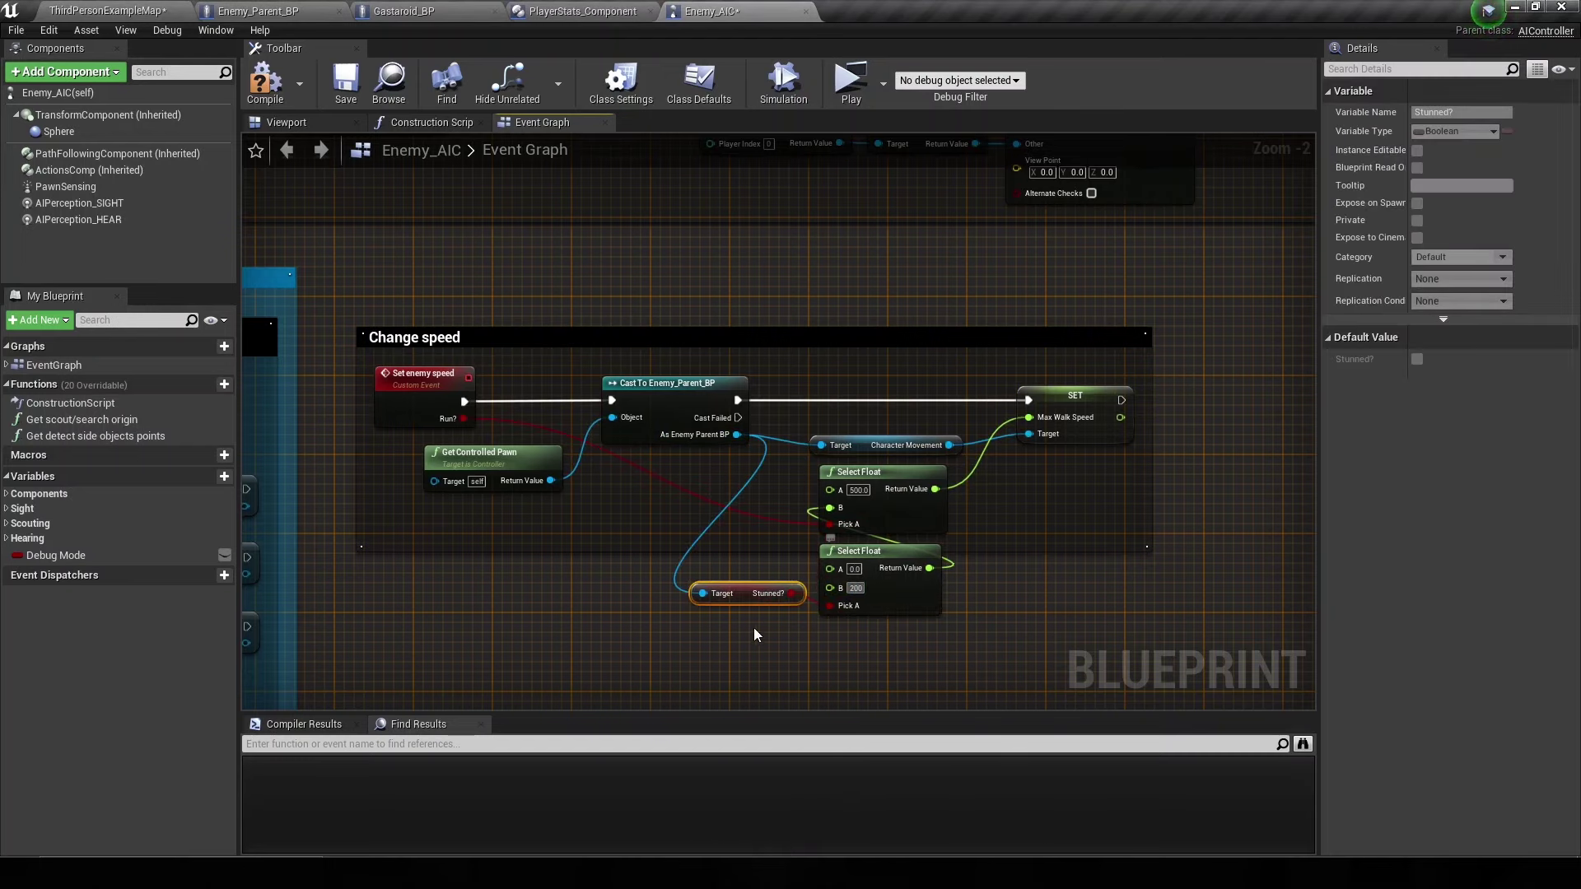
- Arrange the new nodes inside Change speed, compile Enemy_AIC, and start a test play
drag(890, 586, 888, 574)
drag(387, 546, 387, 616)
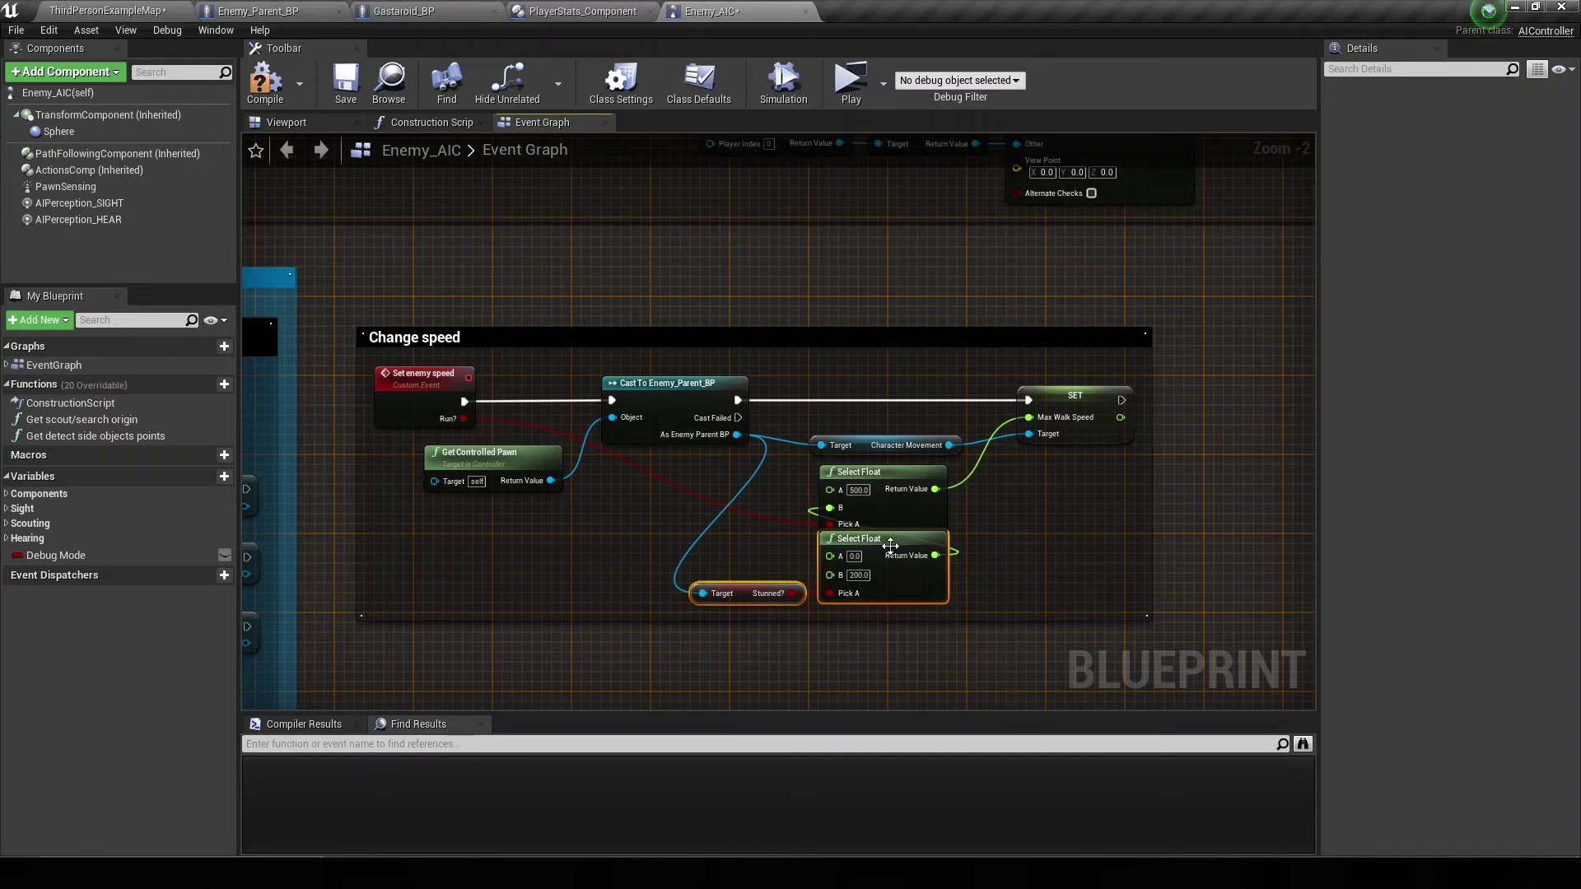
drag(890, 545, 890, 558)
click(270, 98)
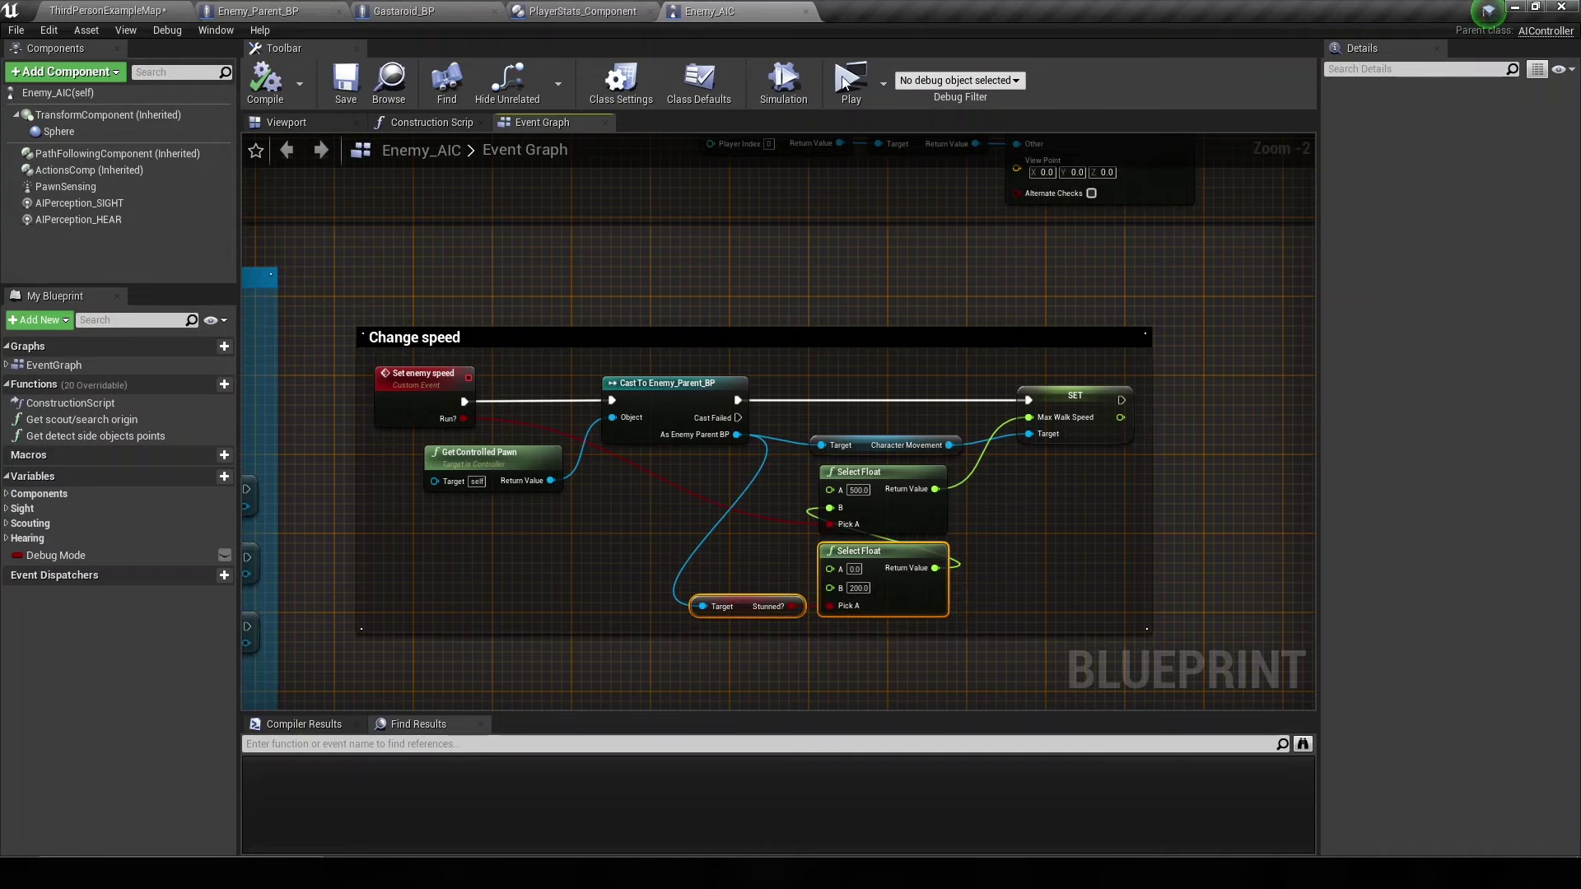
key(alt+p)
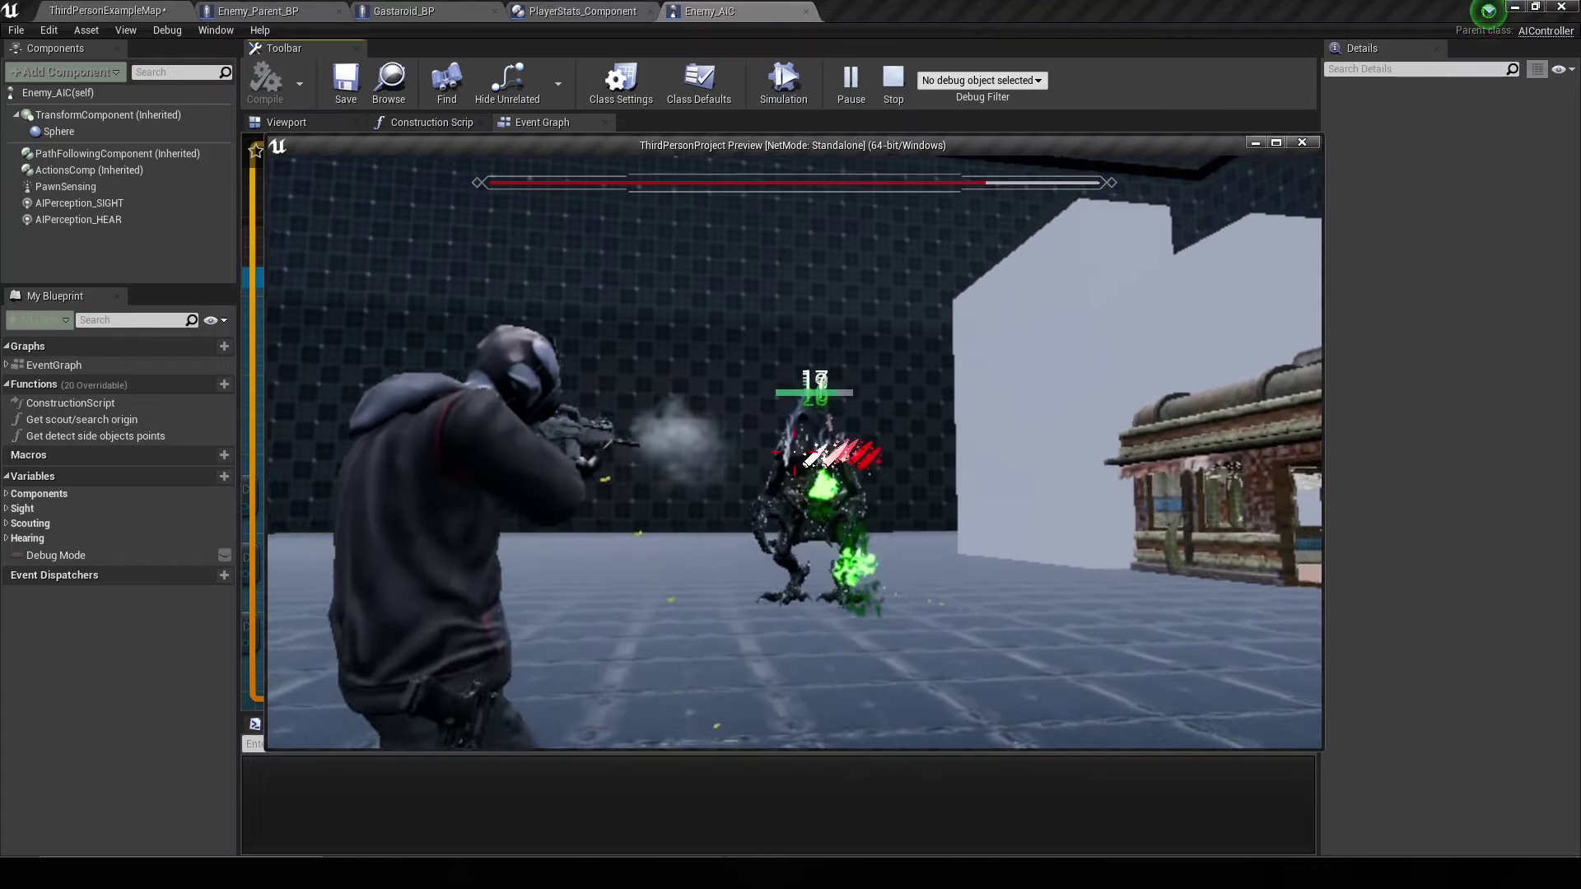
- Stop the play-test, undo the second Select Float and Stunned? nodes, and recompile Enemy_AIC
key(Escape)
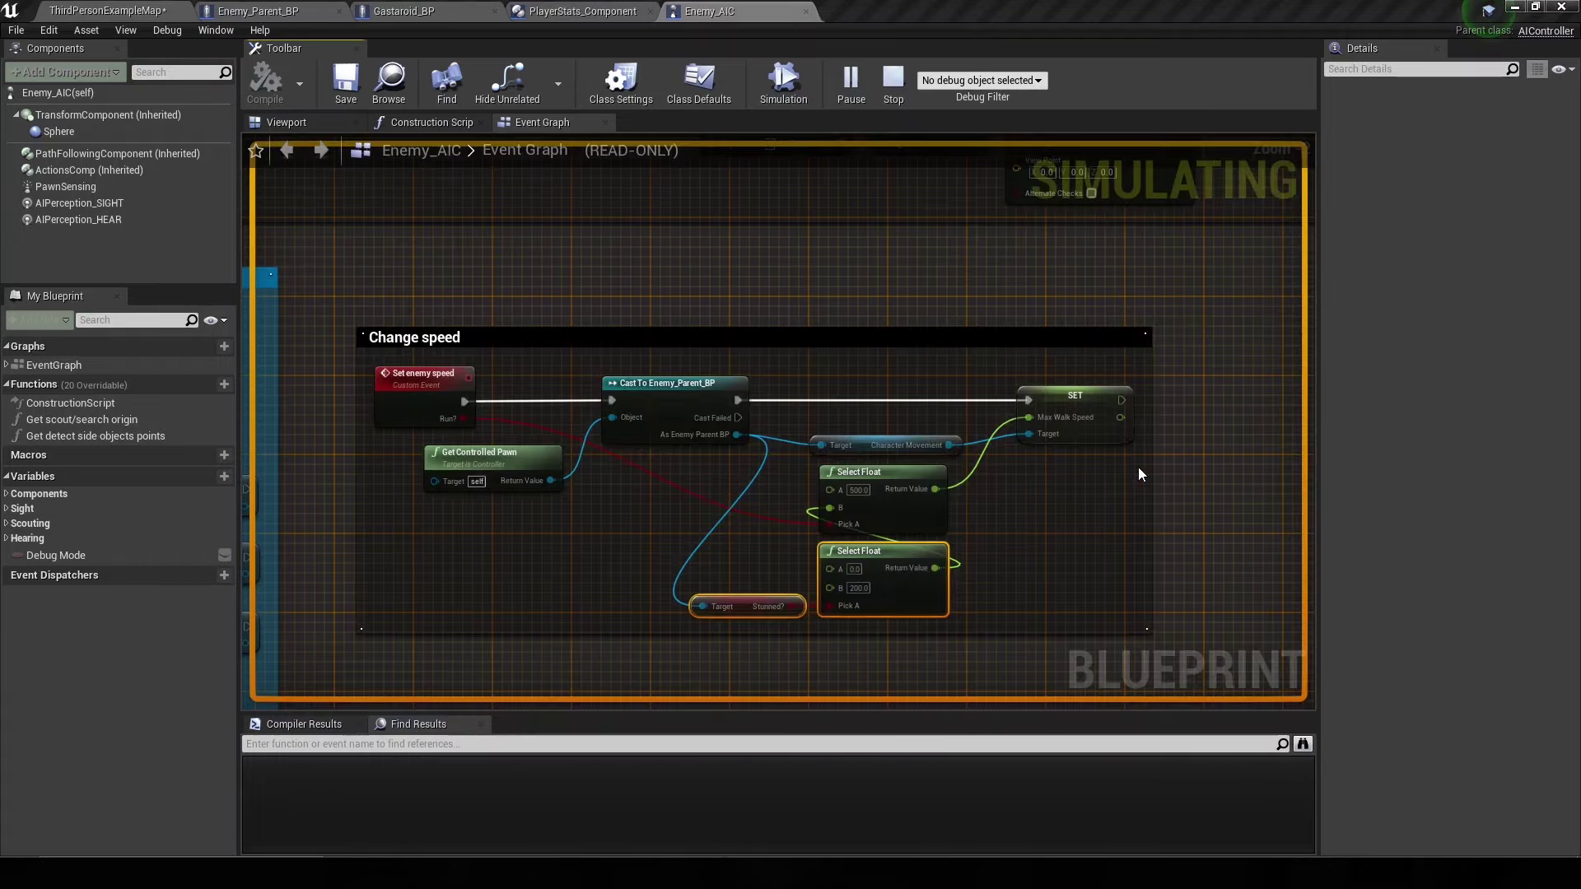
key(ctrl+z)
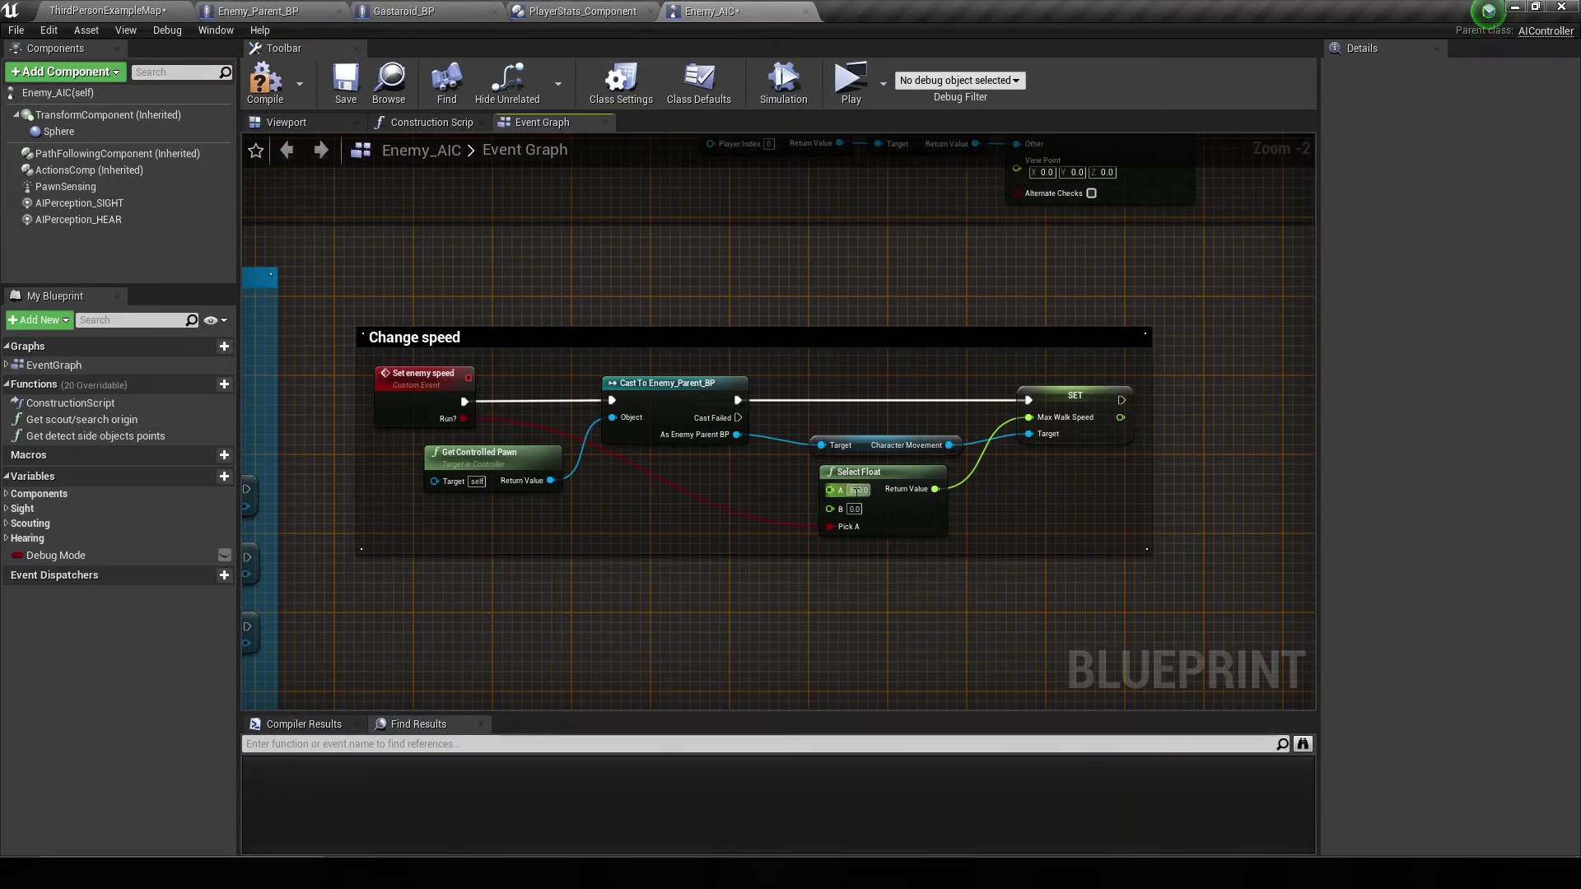
click(278, 98)
- Pan Enemy_AIC to the perception update logic, then view PlayerStats_Component's Take Damage graph
scroll(585, 377, down, 6)
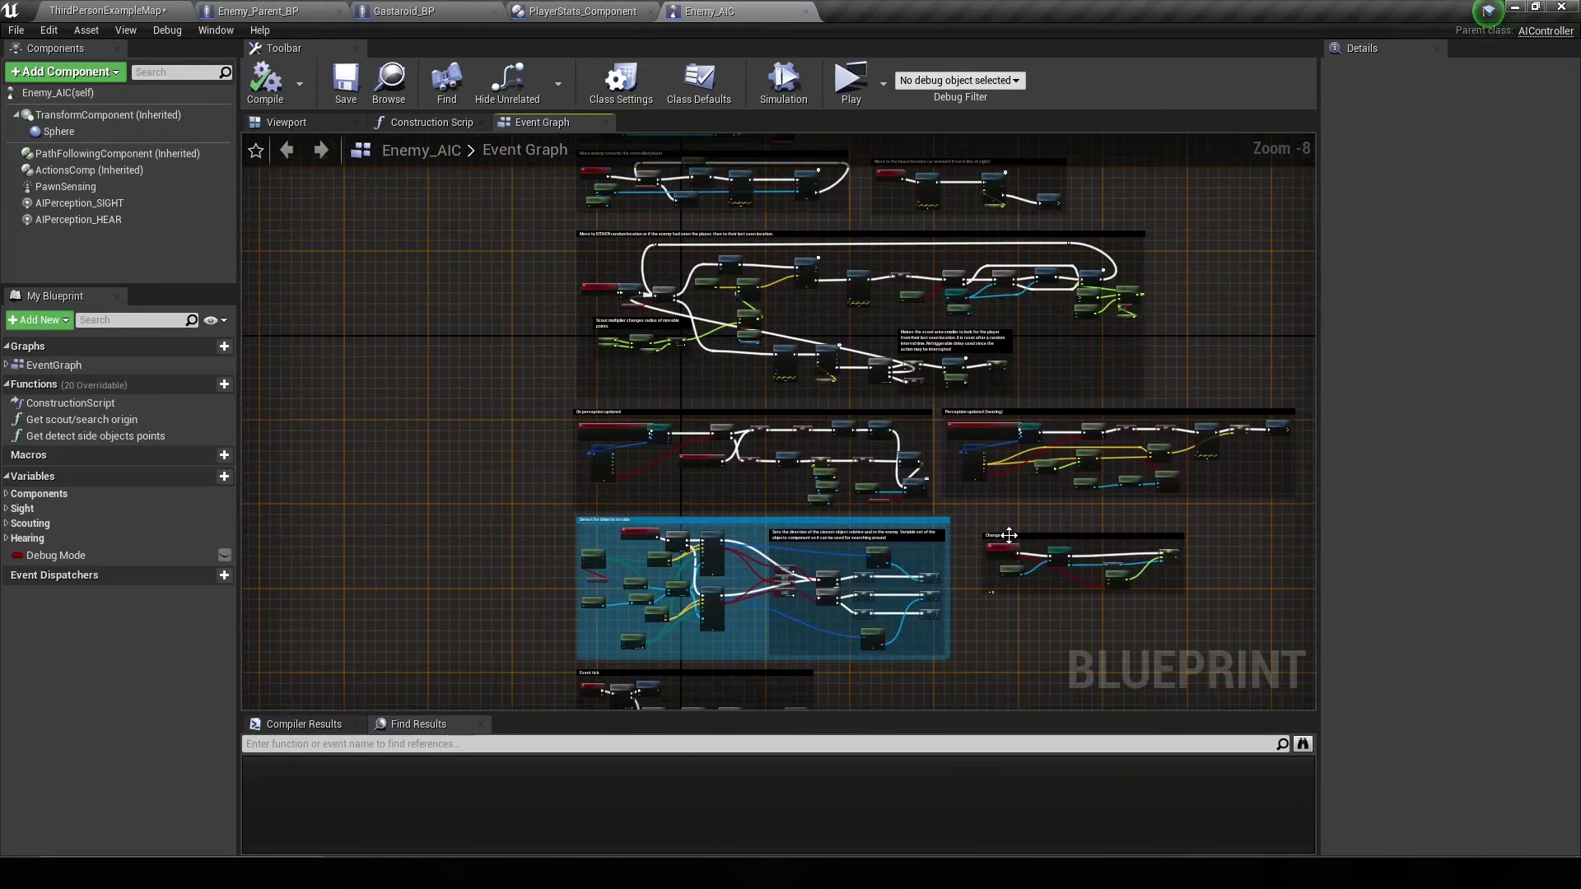
scroll(1009, 536, up, 4)
scroll(1018, 582, up, 1)
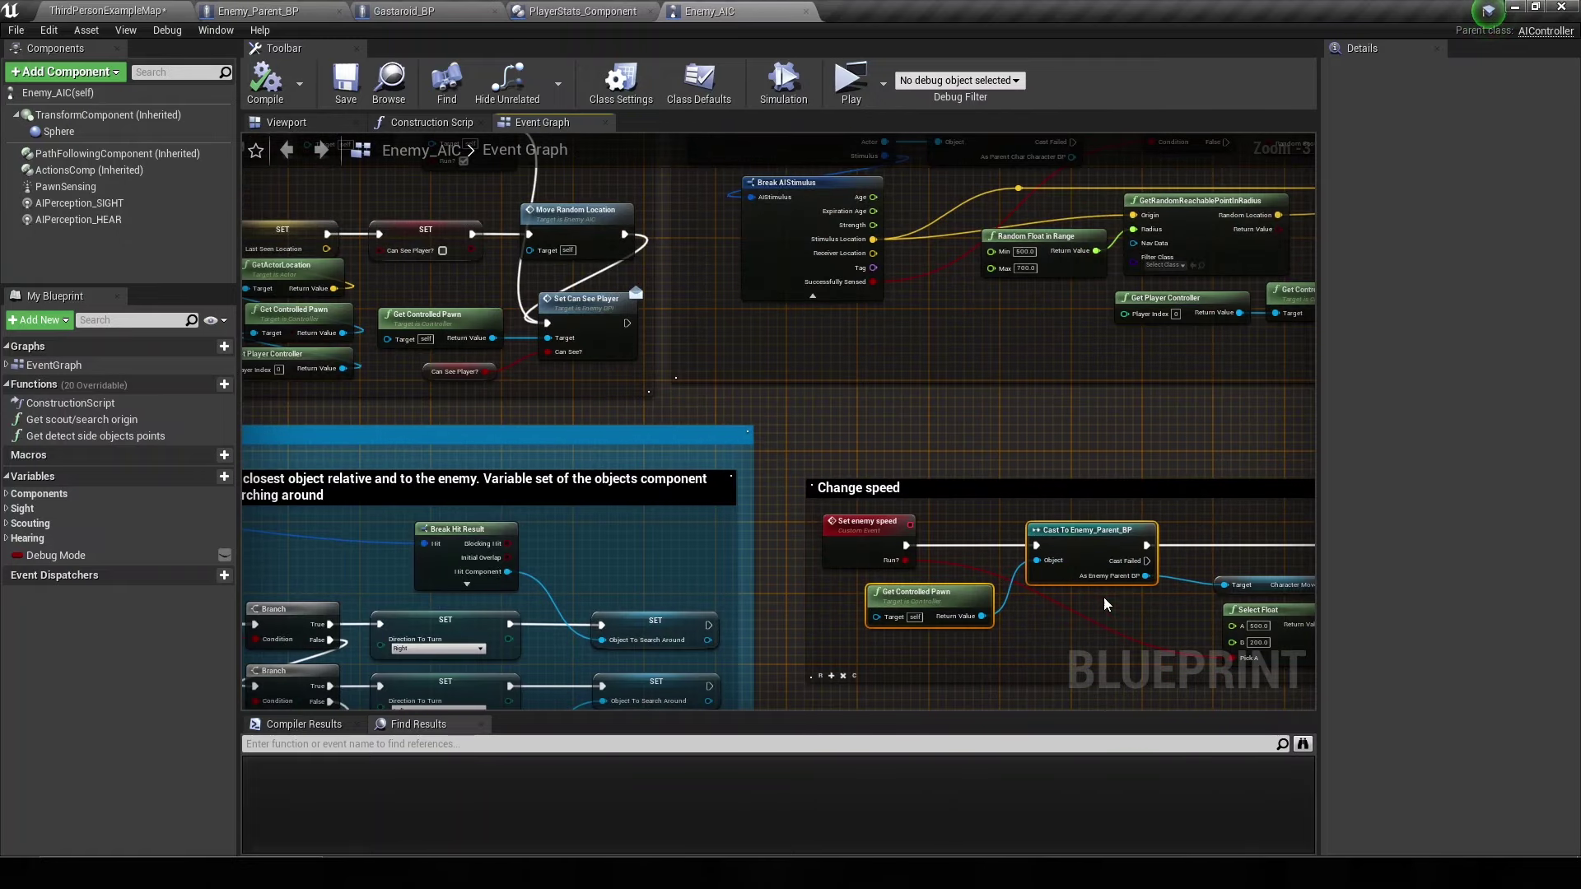
right_drag(935, 529, 1309, 577)
scroll(562, 381, down, 1)
scroll(589, 372, up, 1)
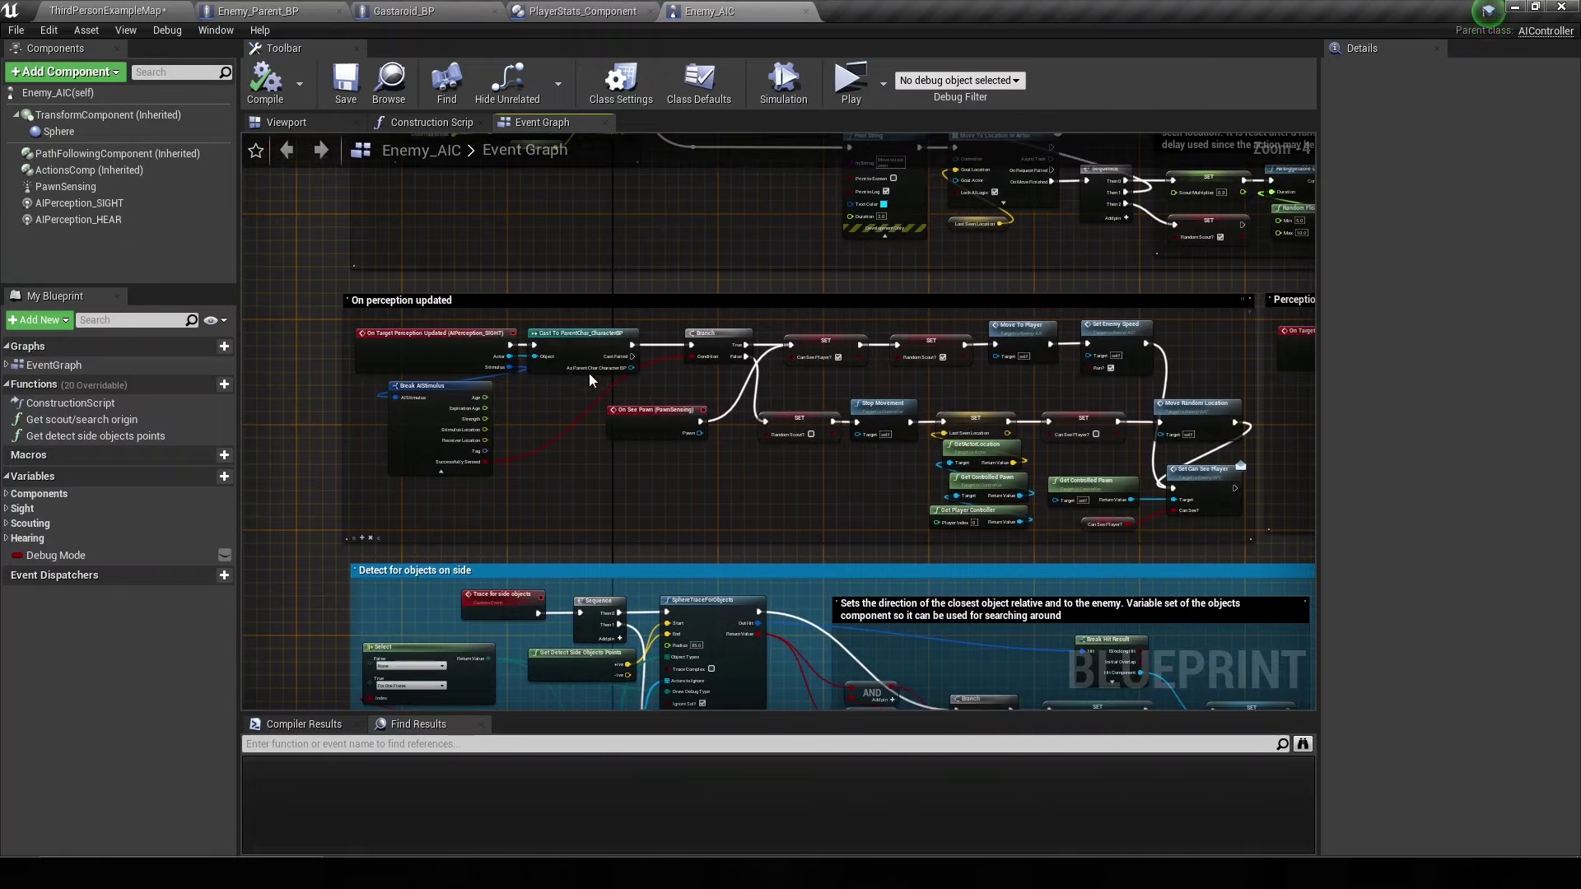
click(552, 14)
- In Enemy Take Damage, add a Get AIController node fed by a Self reference
click(398, 8)
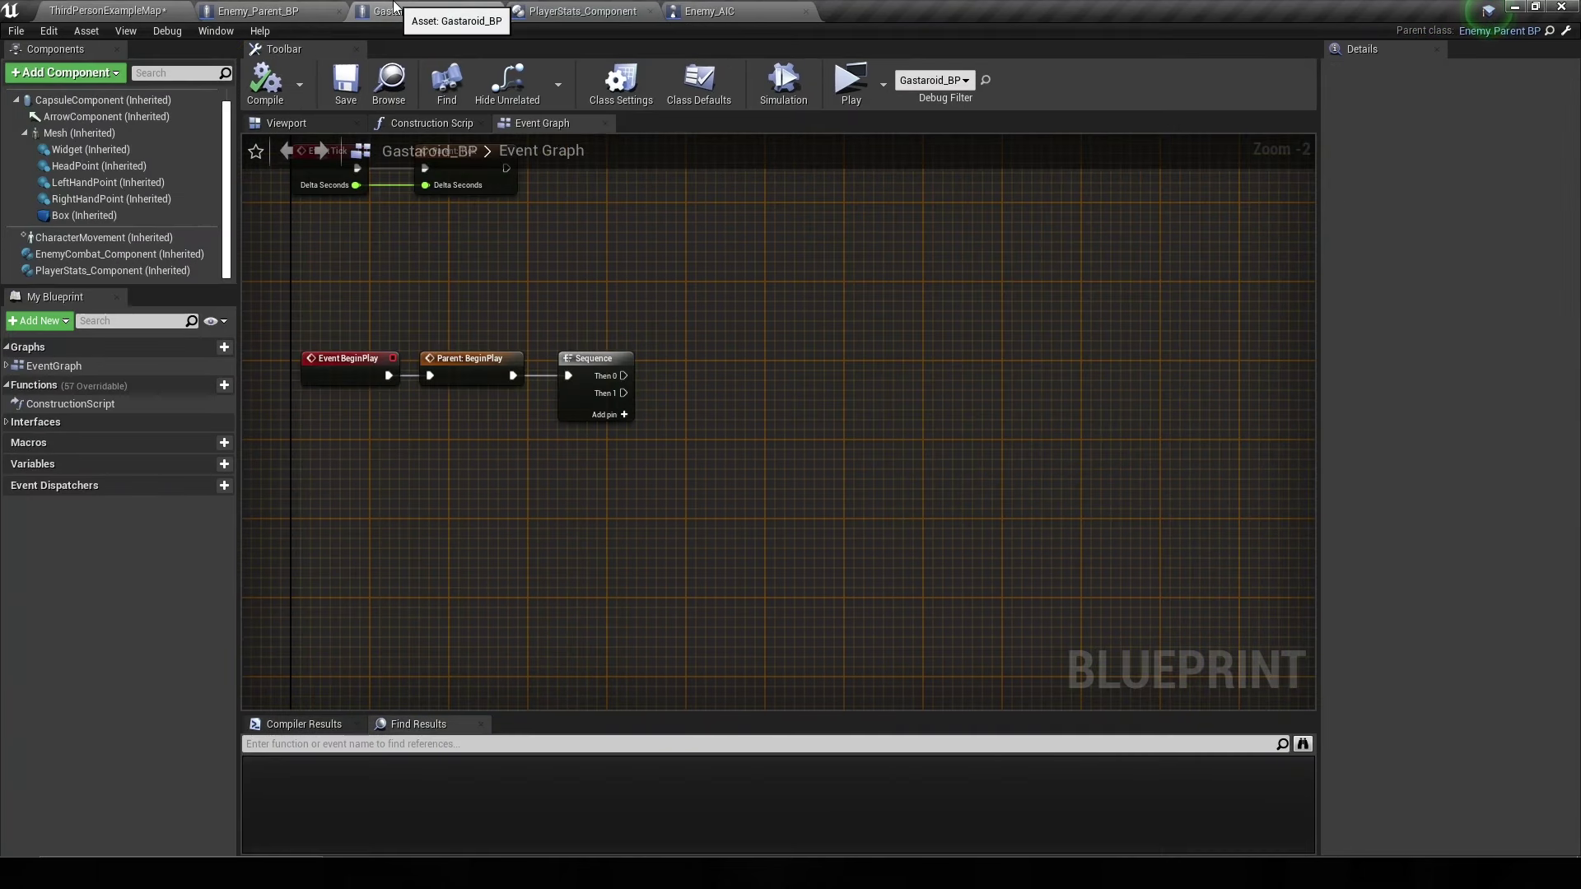
click(343, 9)
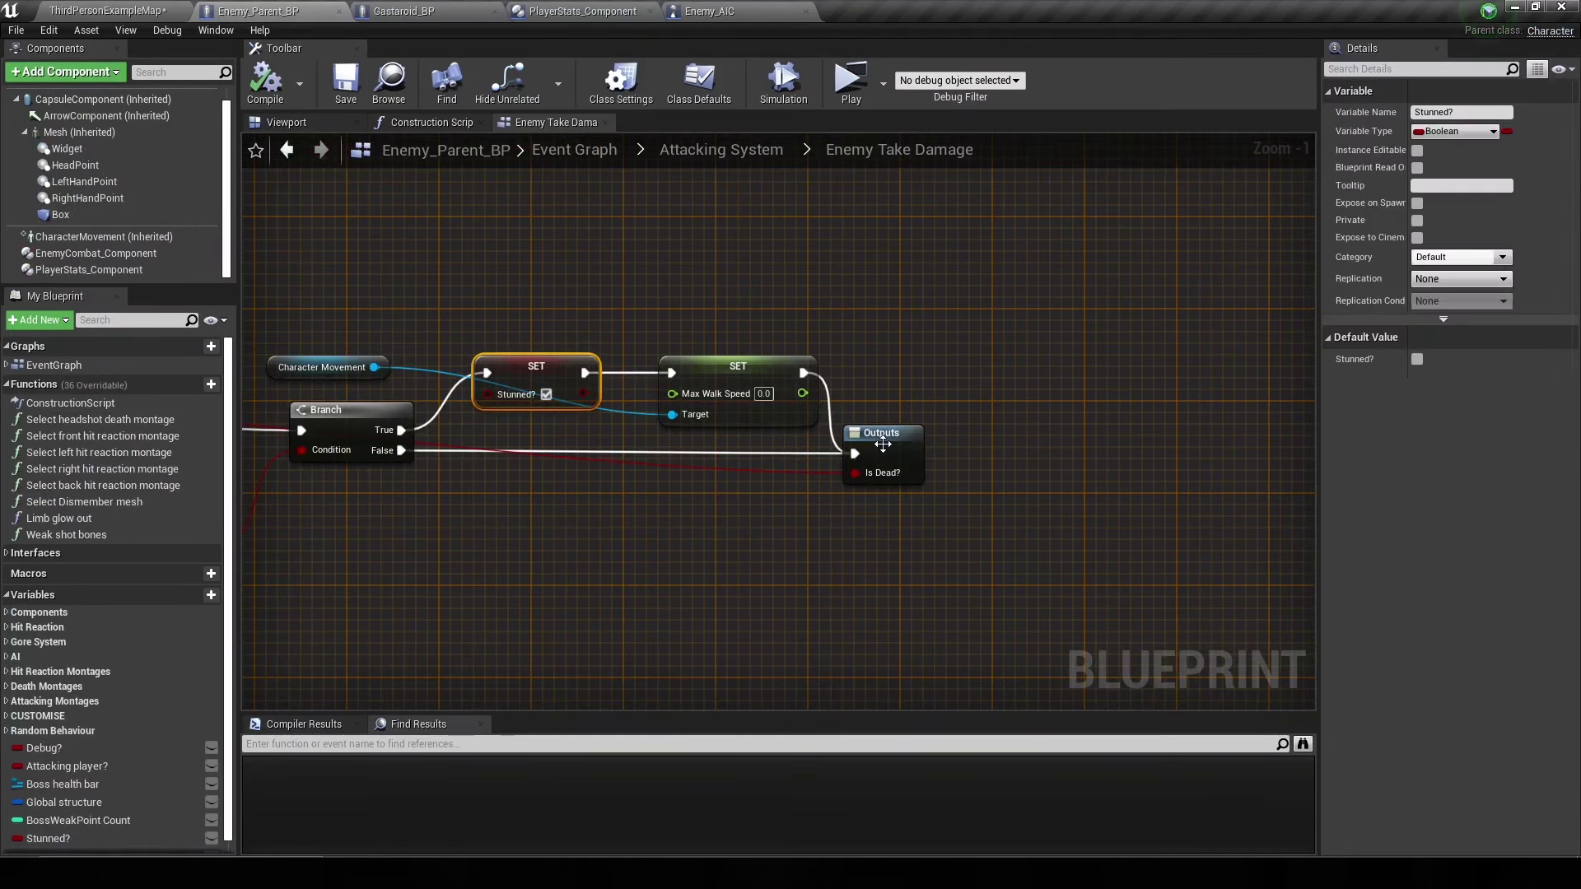
drag(882, 445, 1006, 445)
drag(374, 367, 532, 294)
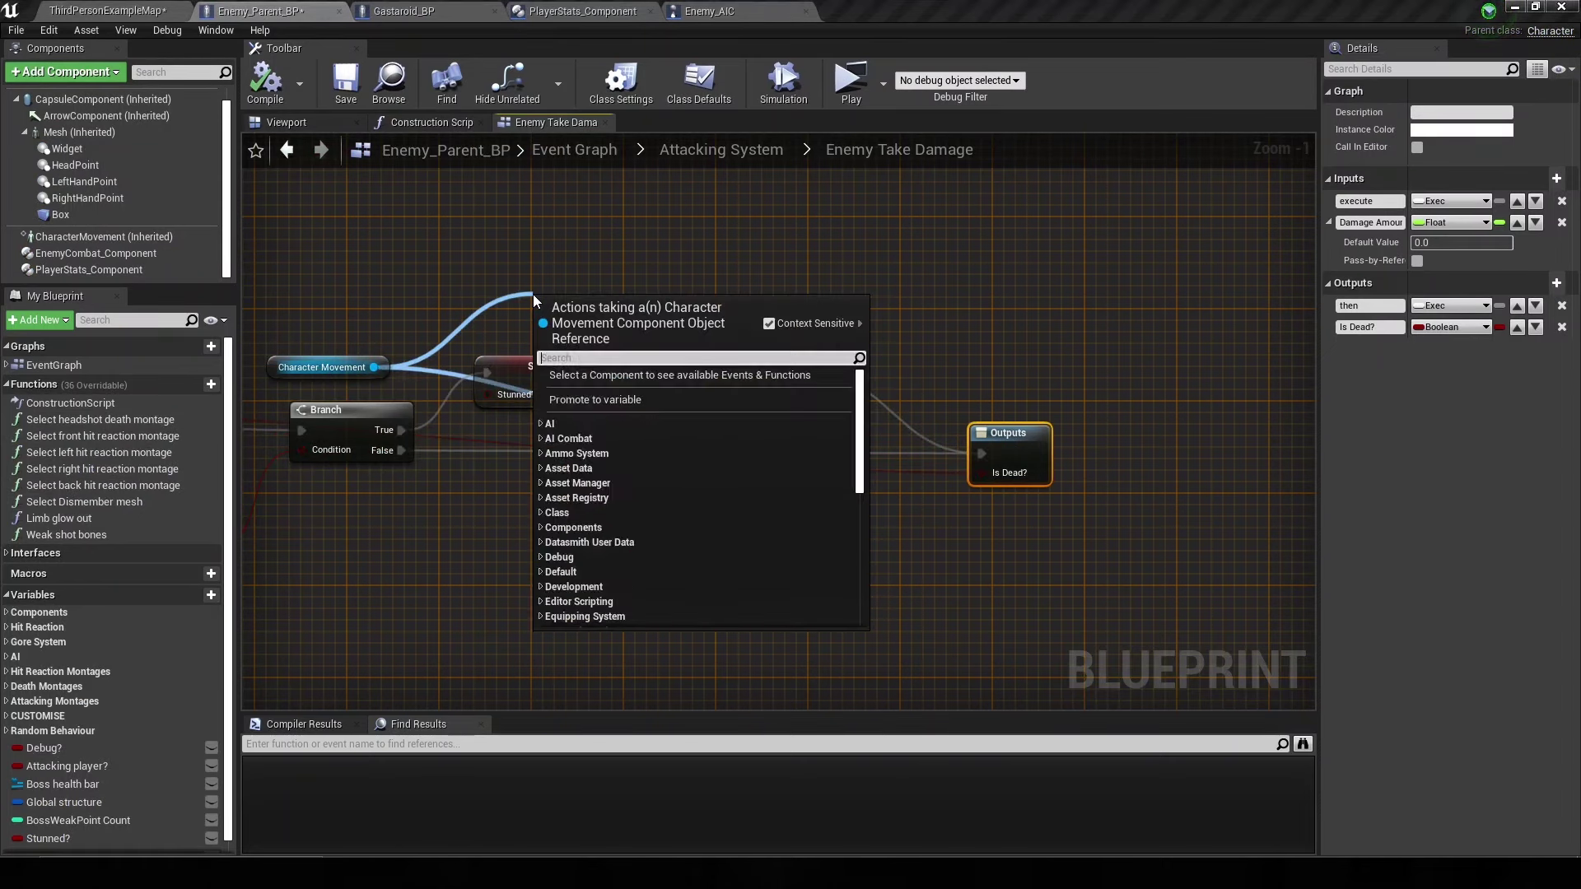
text(get ai contro)
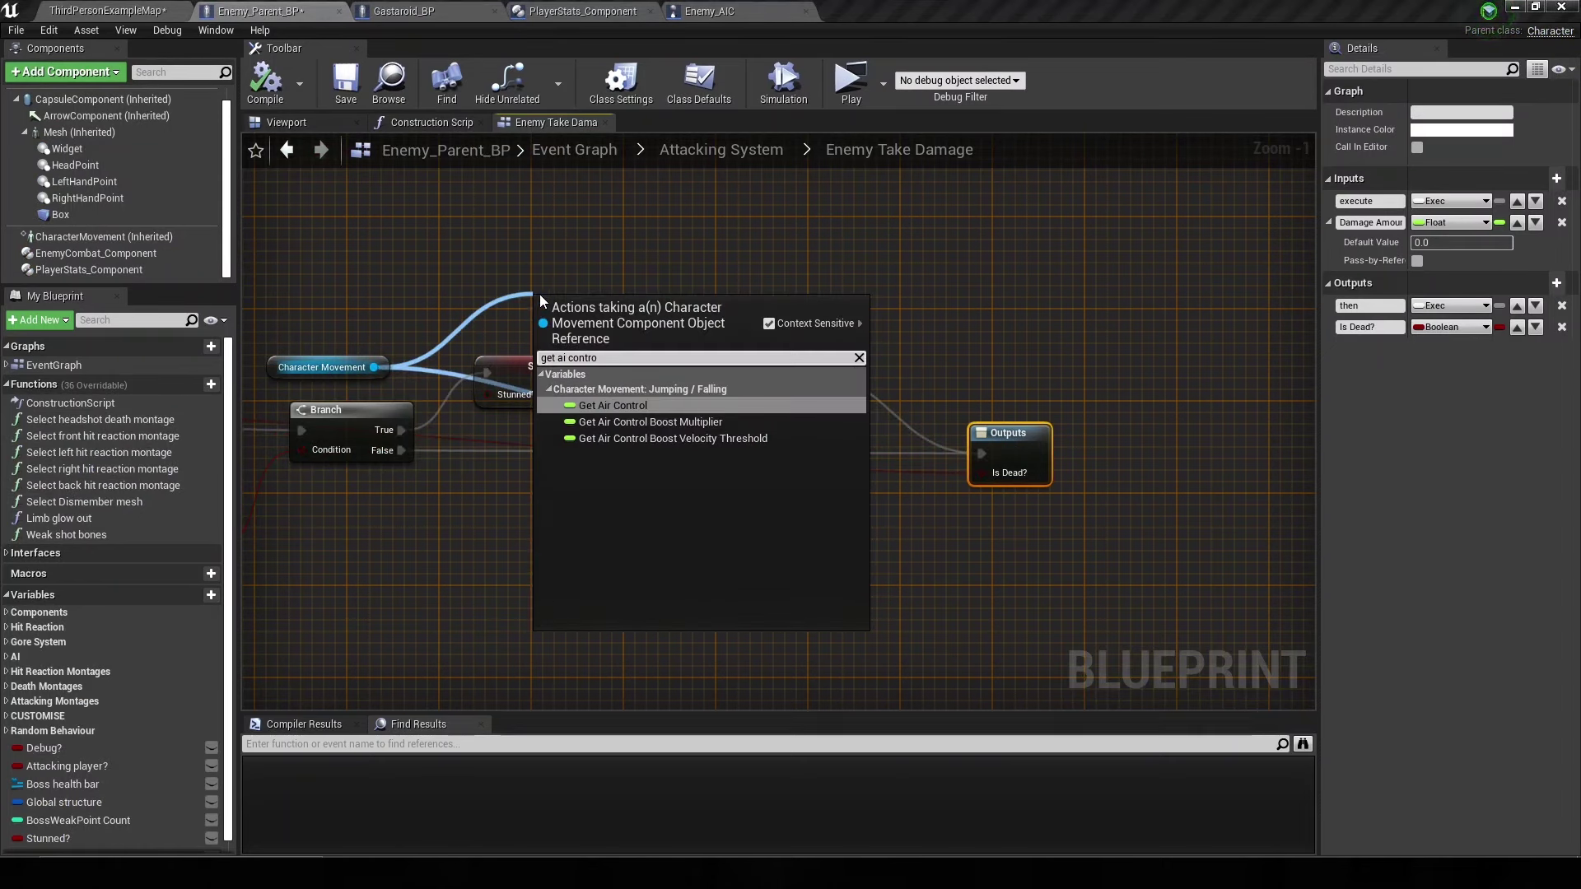
key(Escape)
right_click(537, 270)
text(get ai con)
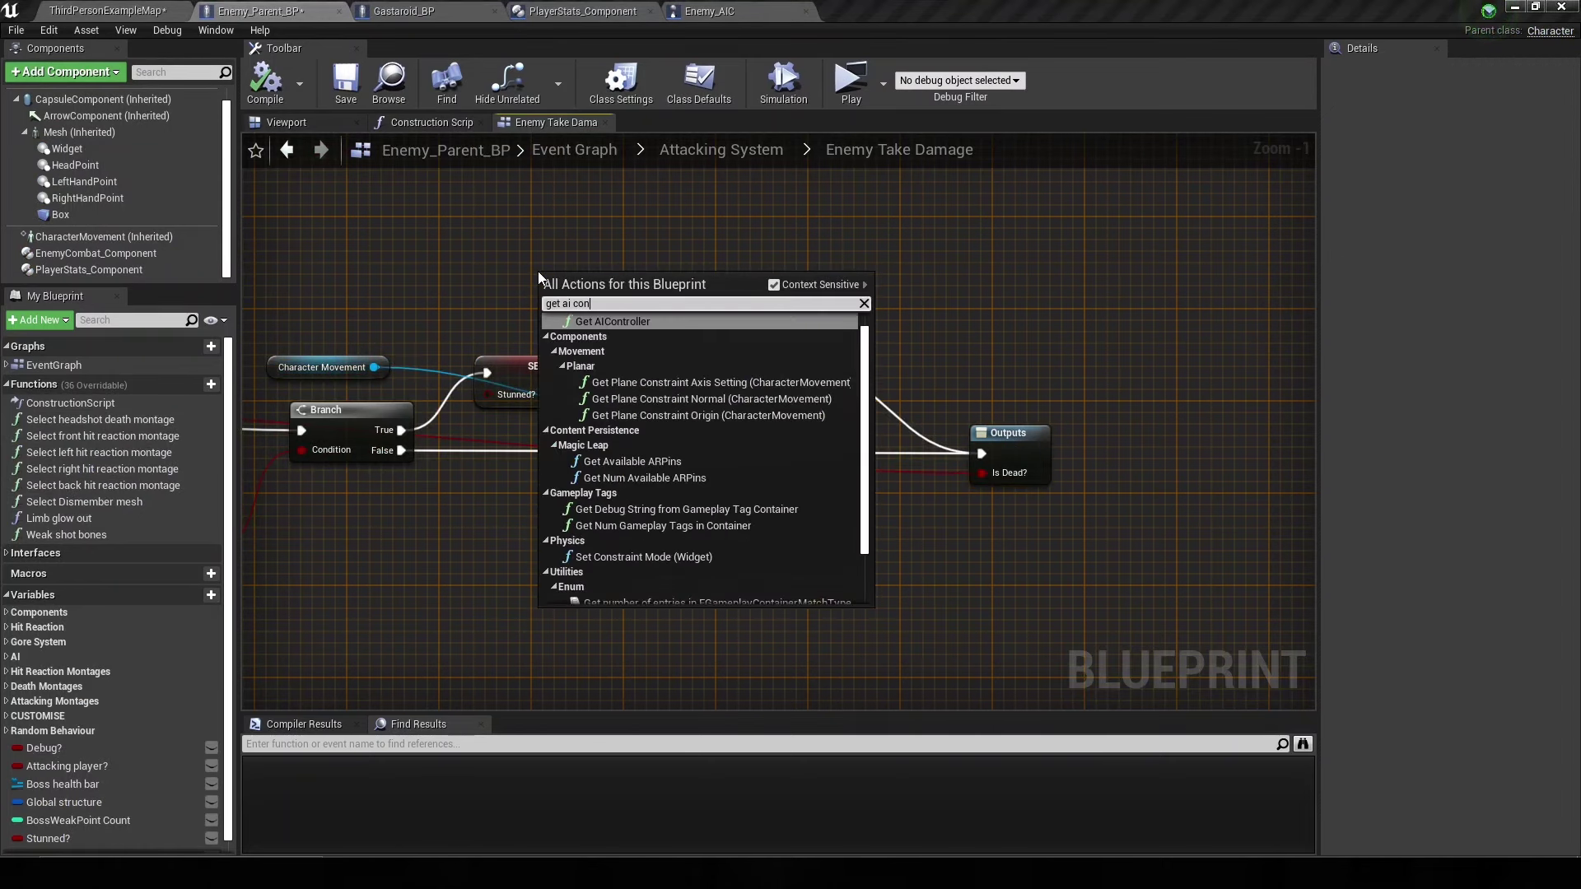
text(troller)
key(Return)
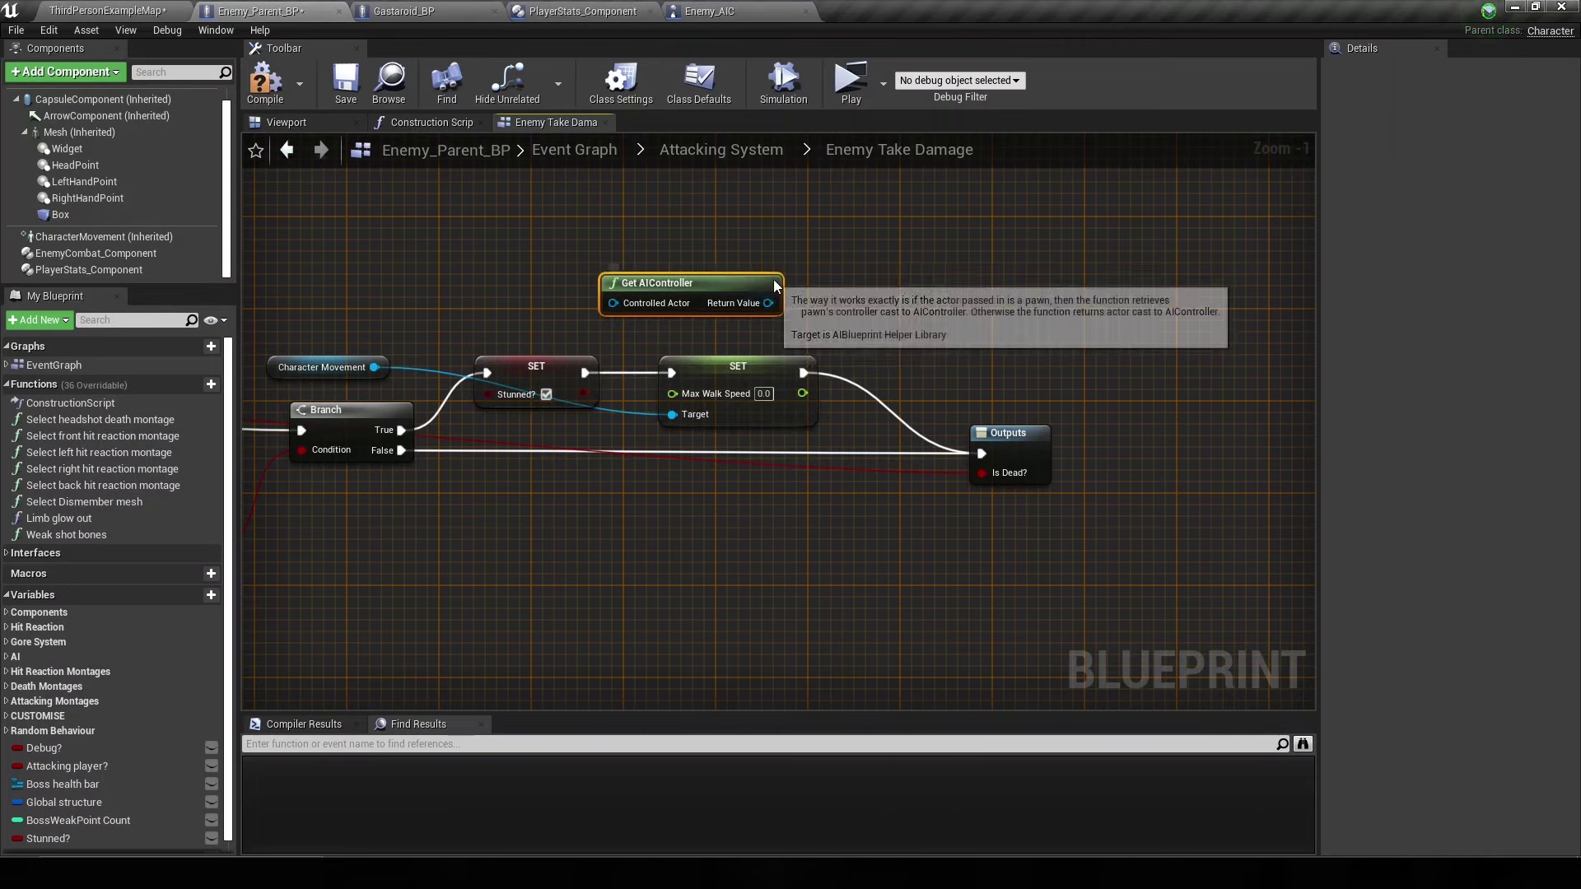
drag(774, 285, 819, 274)
drag(660, 291, 751, 236)
text(get)
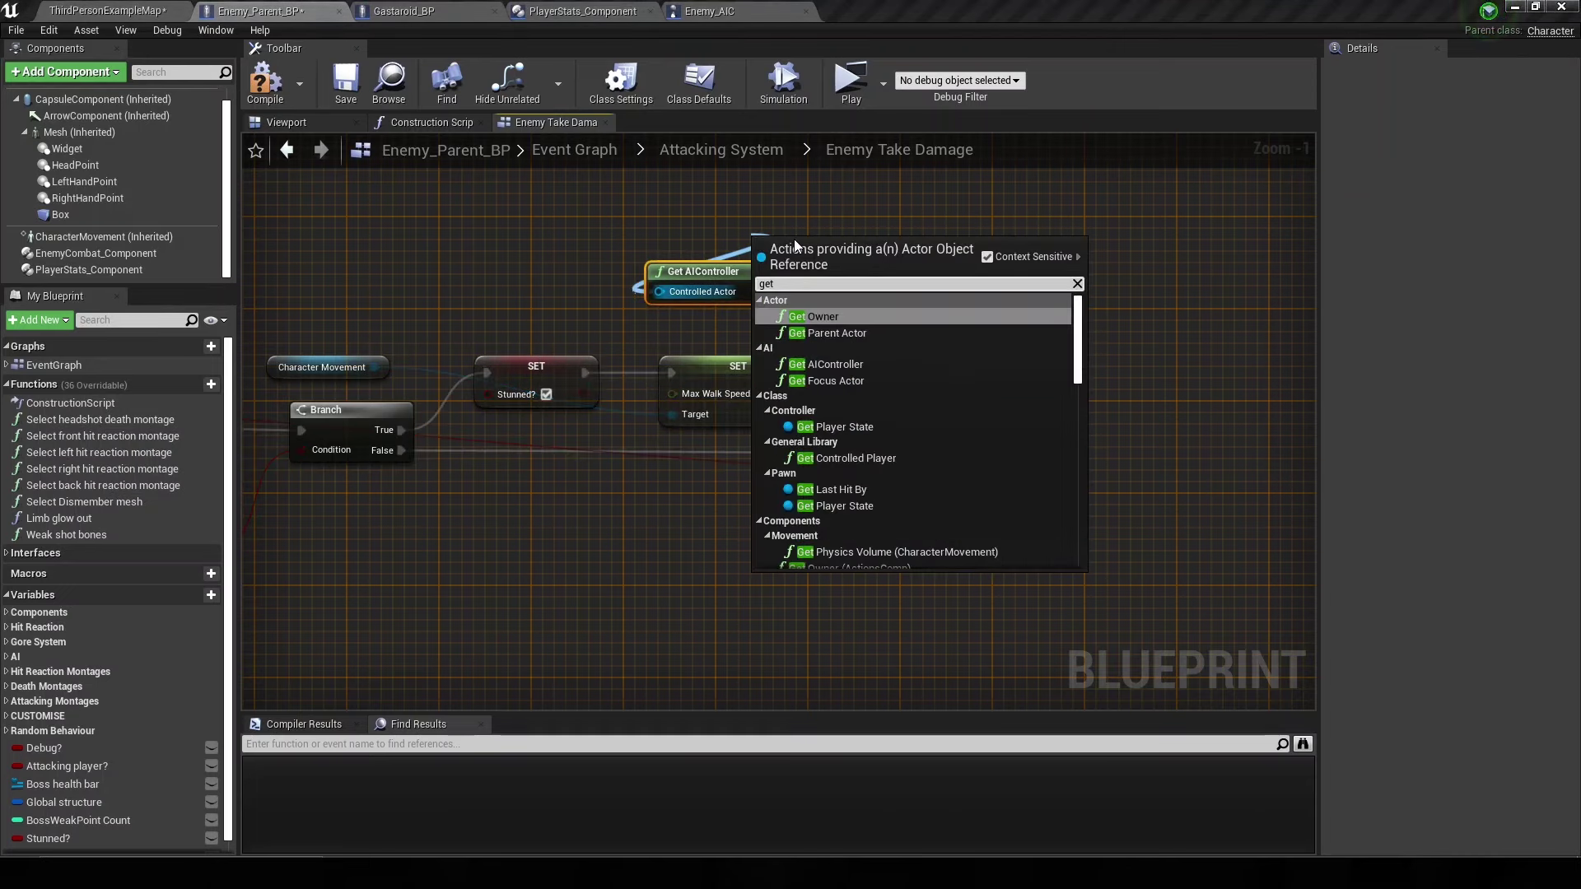
key(Return)
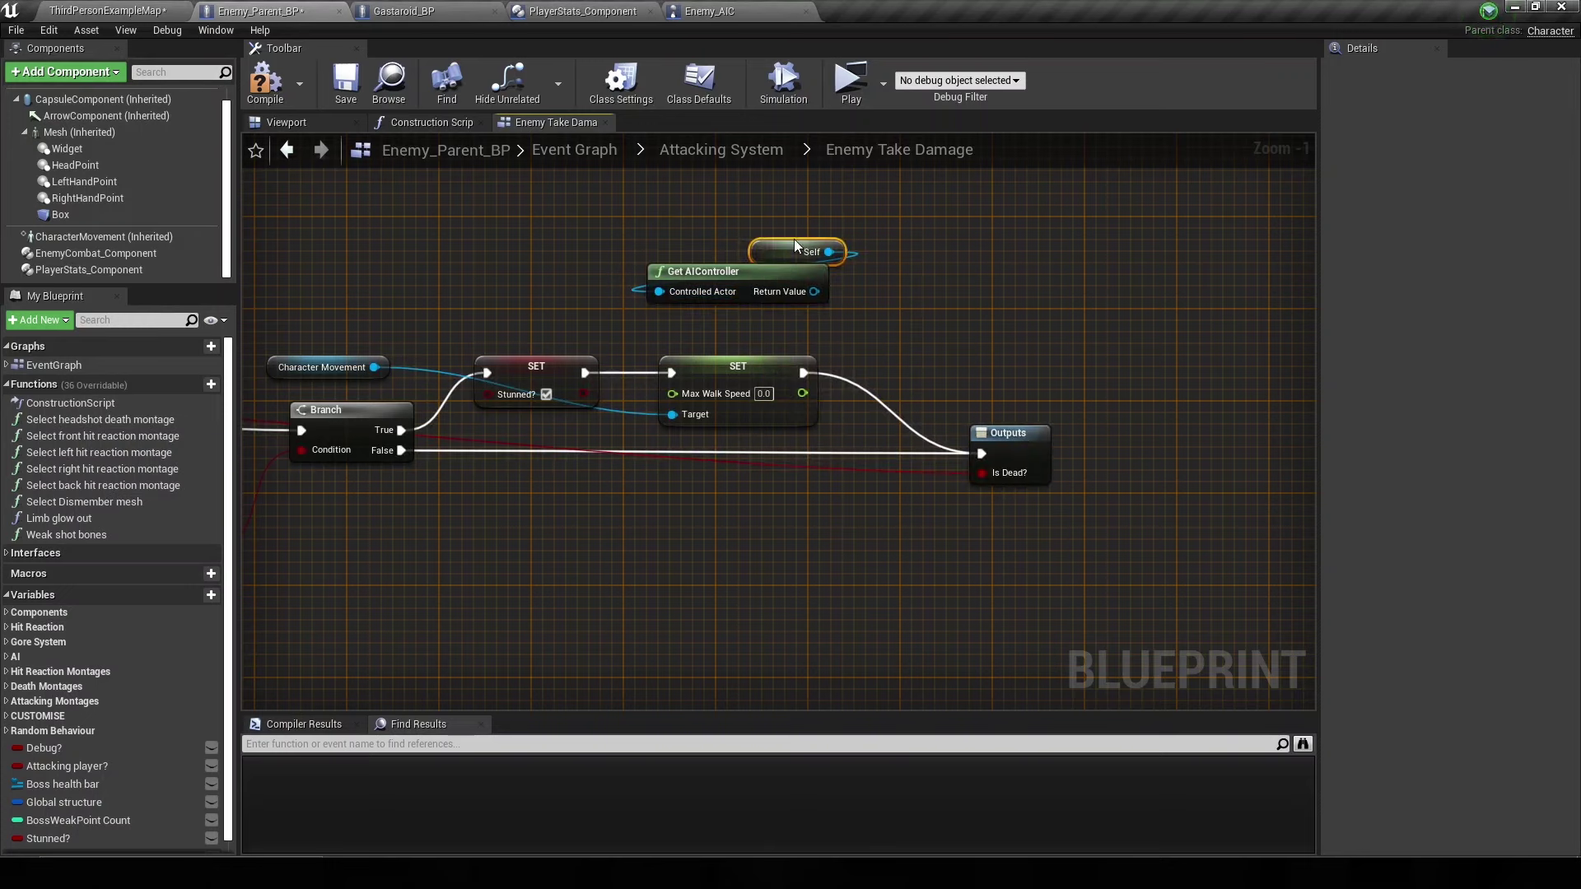
- Cast the controller to Enemy_AIC, running the cast after the Stunned? SET
drag(814, 292, 871, 331)
text(cast to enemy)
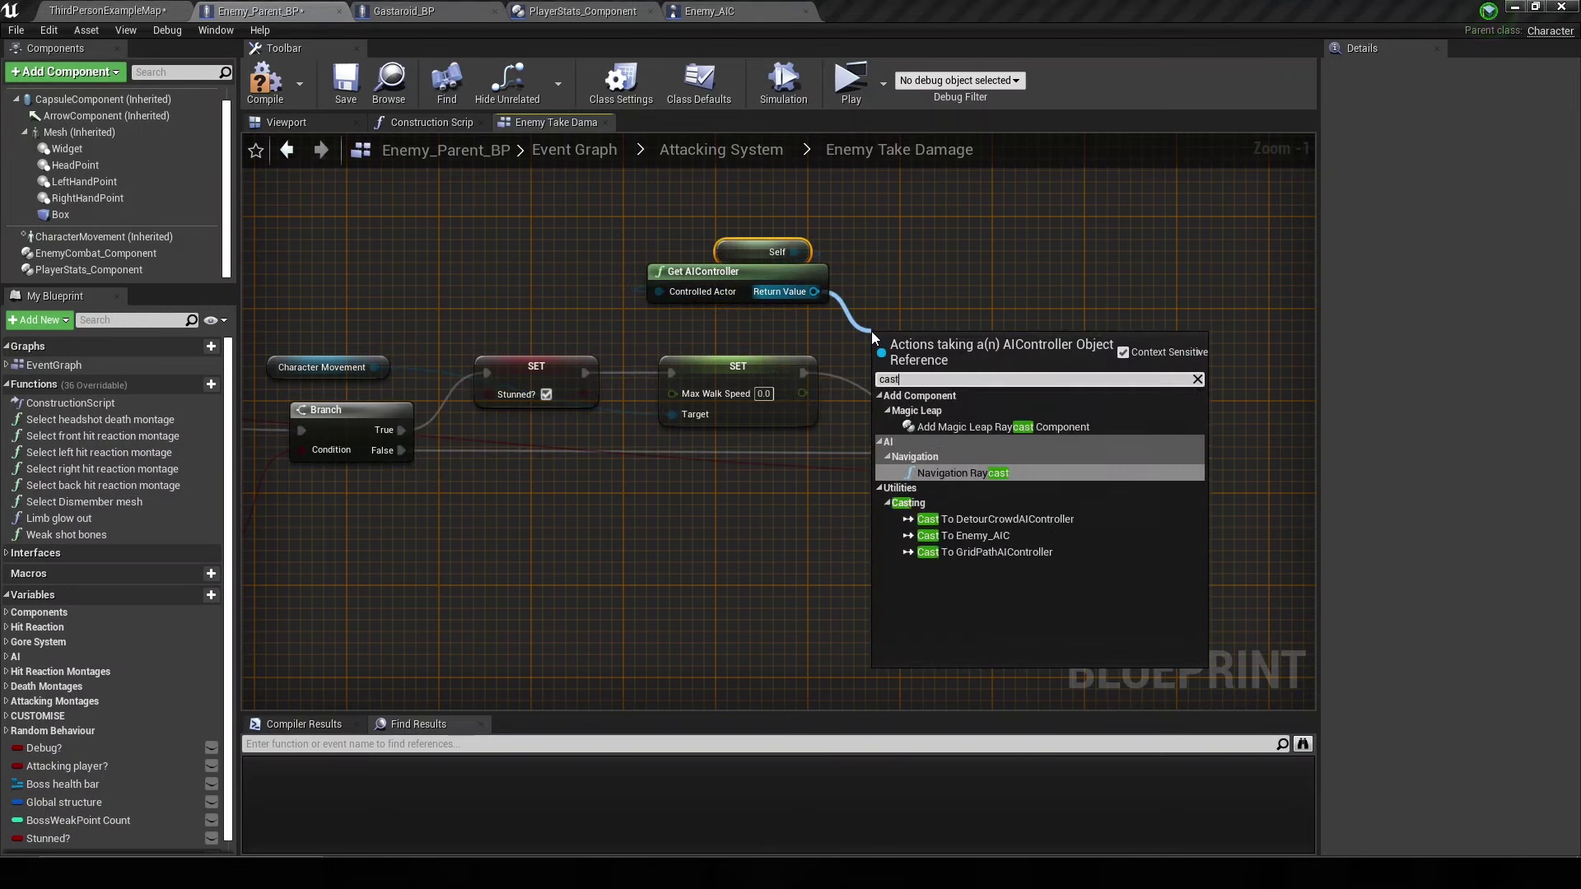
key(Return)
drag(794, 377, 764, 510)
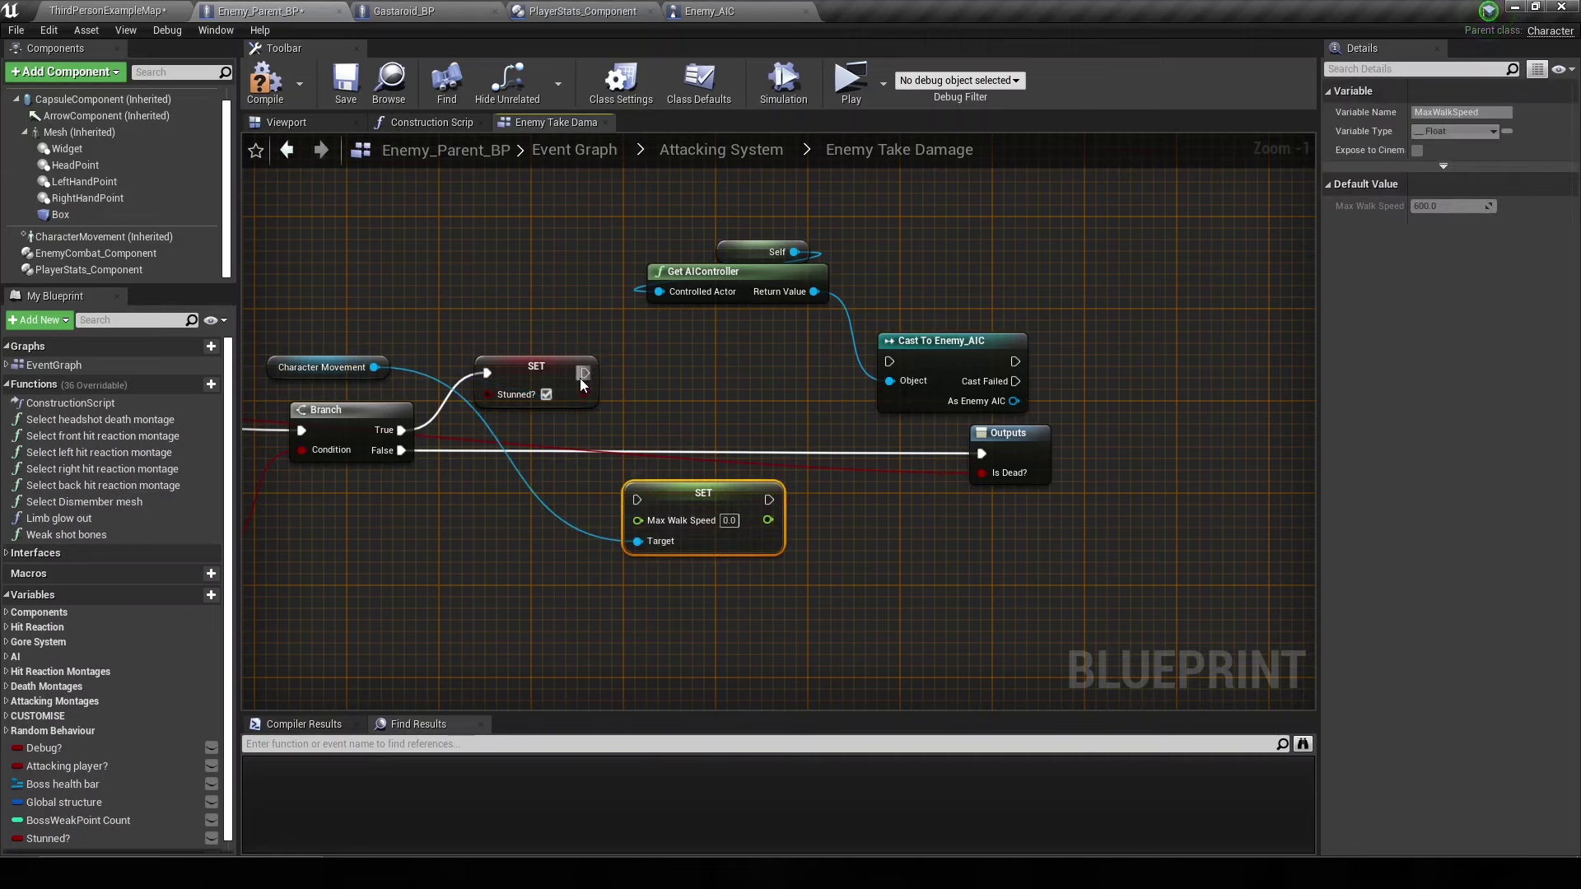
drag(910, 375, 891, 364)
mouse_move(692, 230)
mouse_down()
mouse_move(947, 371)
mouse_move(748, 377)
mouse_up()
right_drag(749, 377, 633, 371)
- Add a getter for AIPerception SIGHT from the As Enemy AIC output
drag(667, 406, 760, 372)
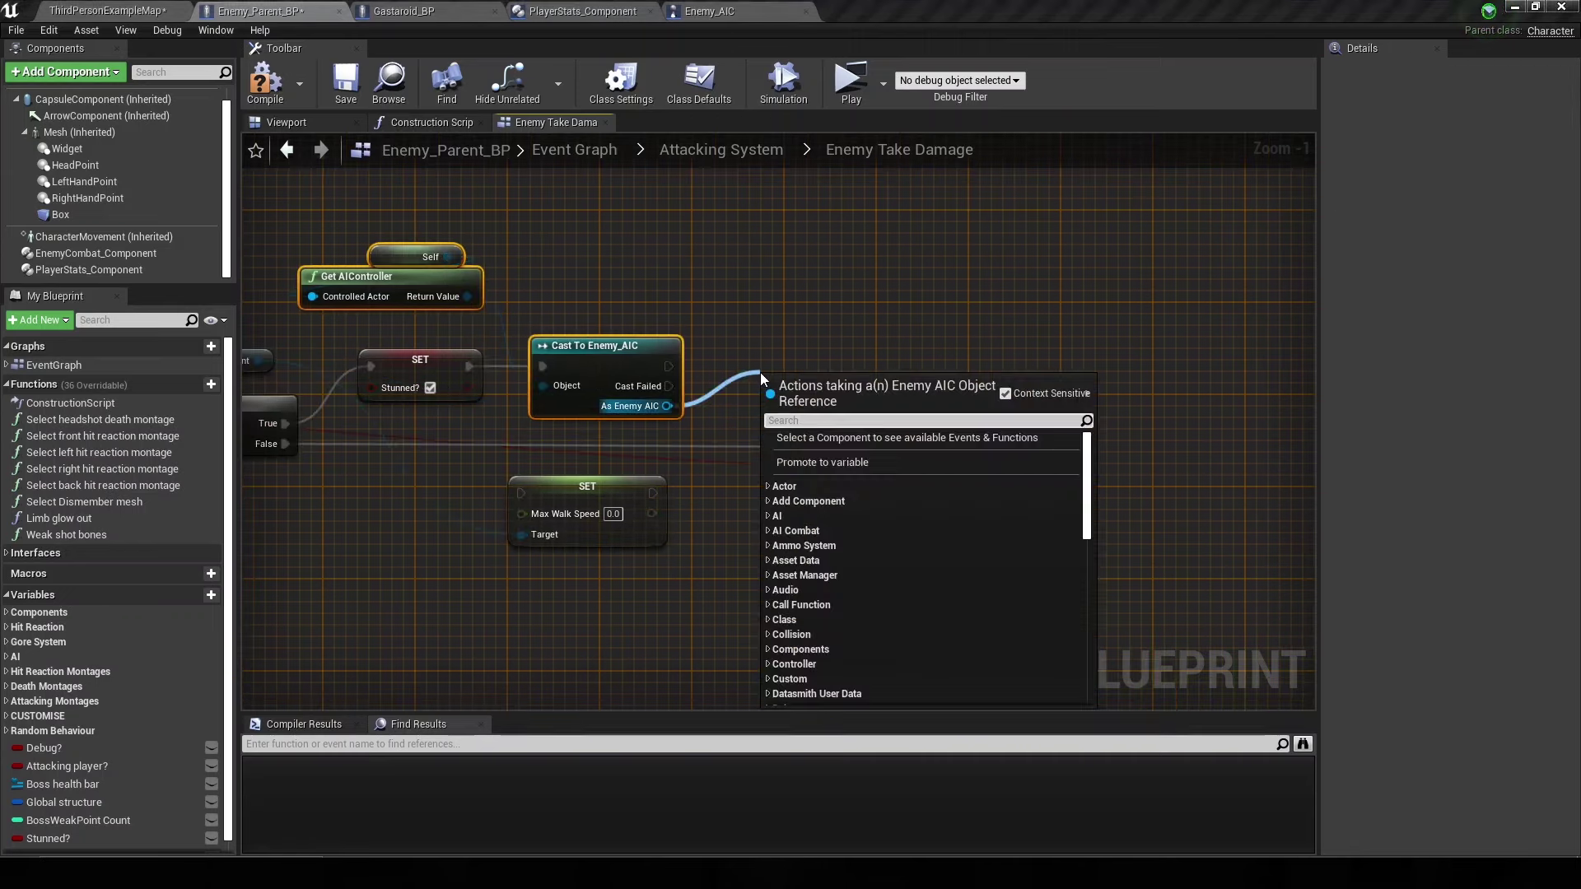
text(get)
key(BackSpace)
key(BackSpace)
key(BackSpace)
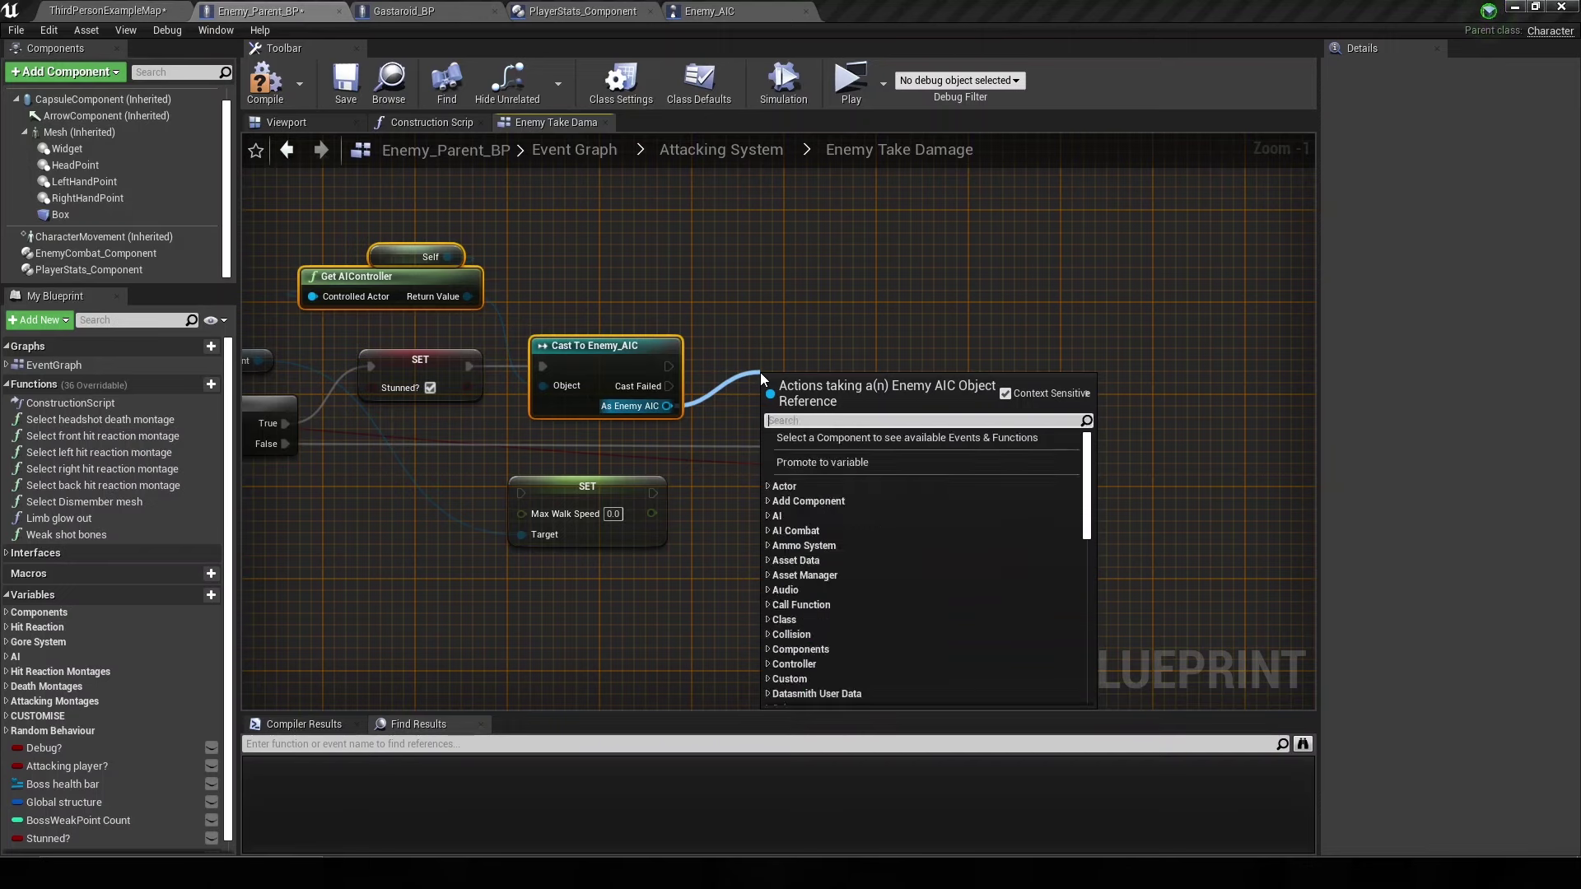
text(get sight)
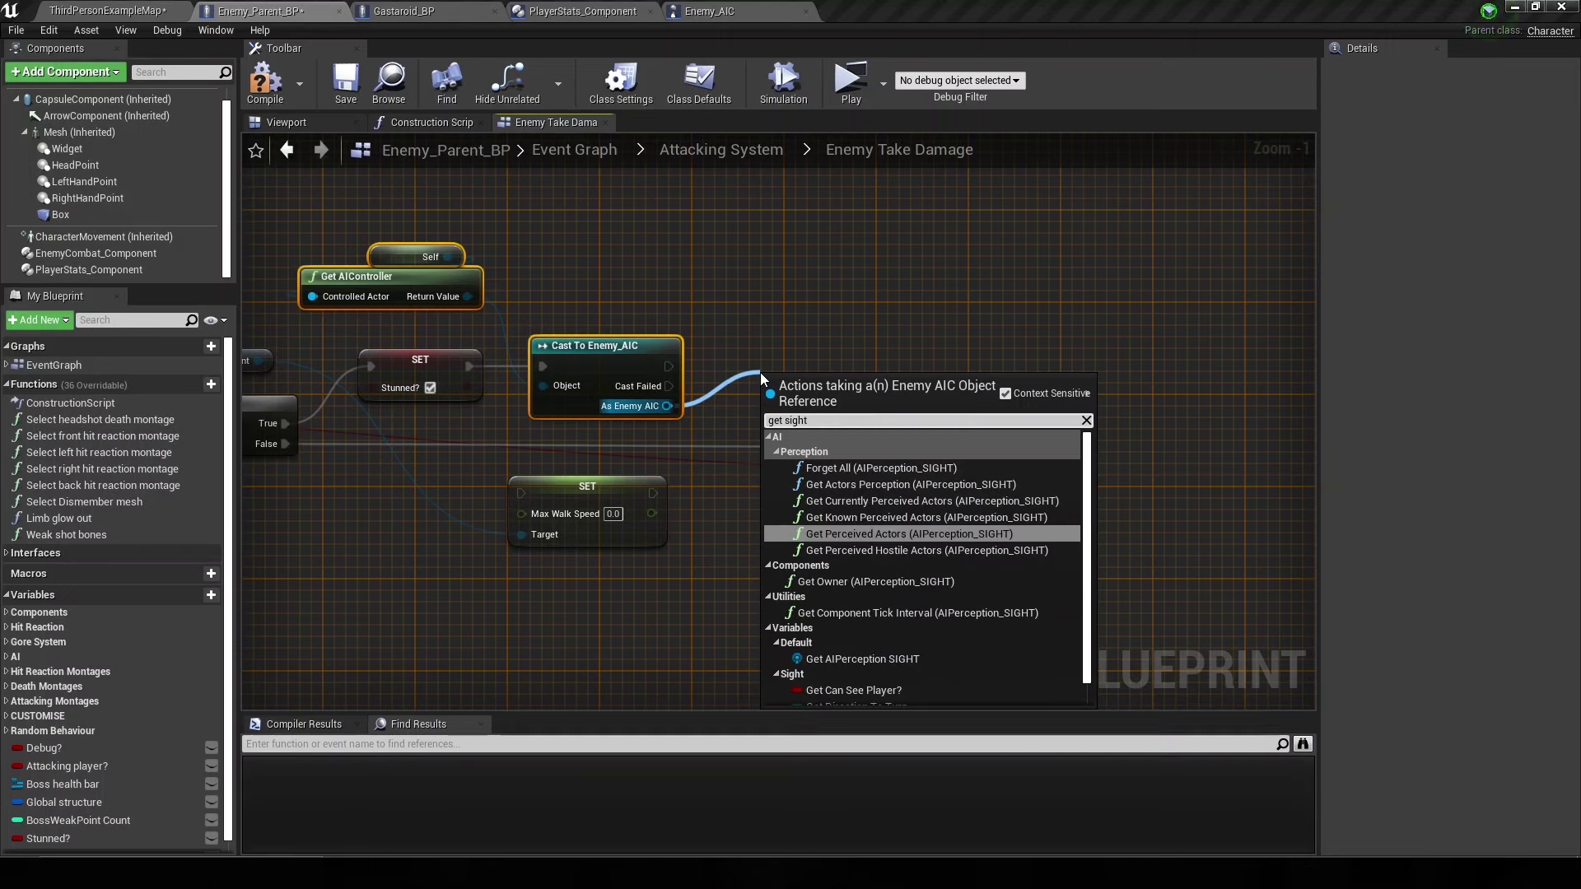
scroll(873, 593, down, 1)
click(873, 633)
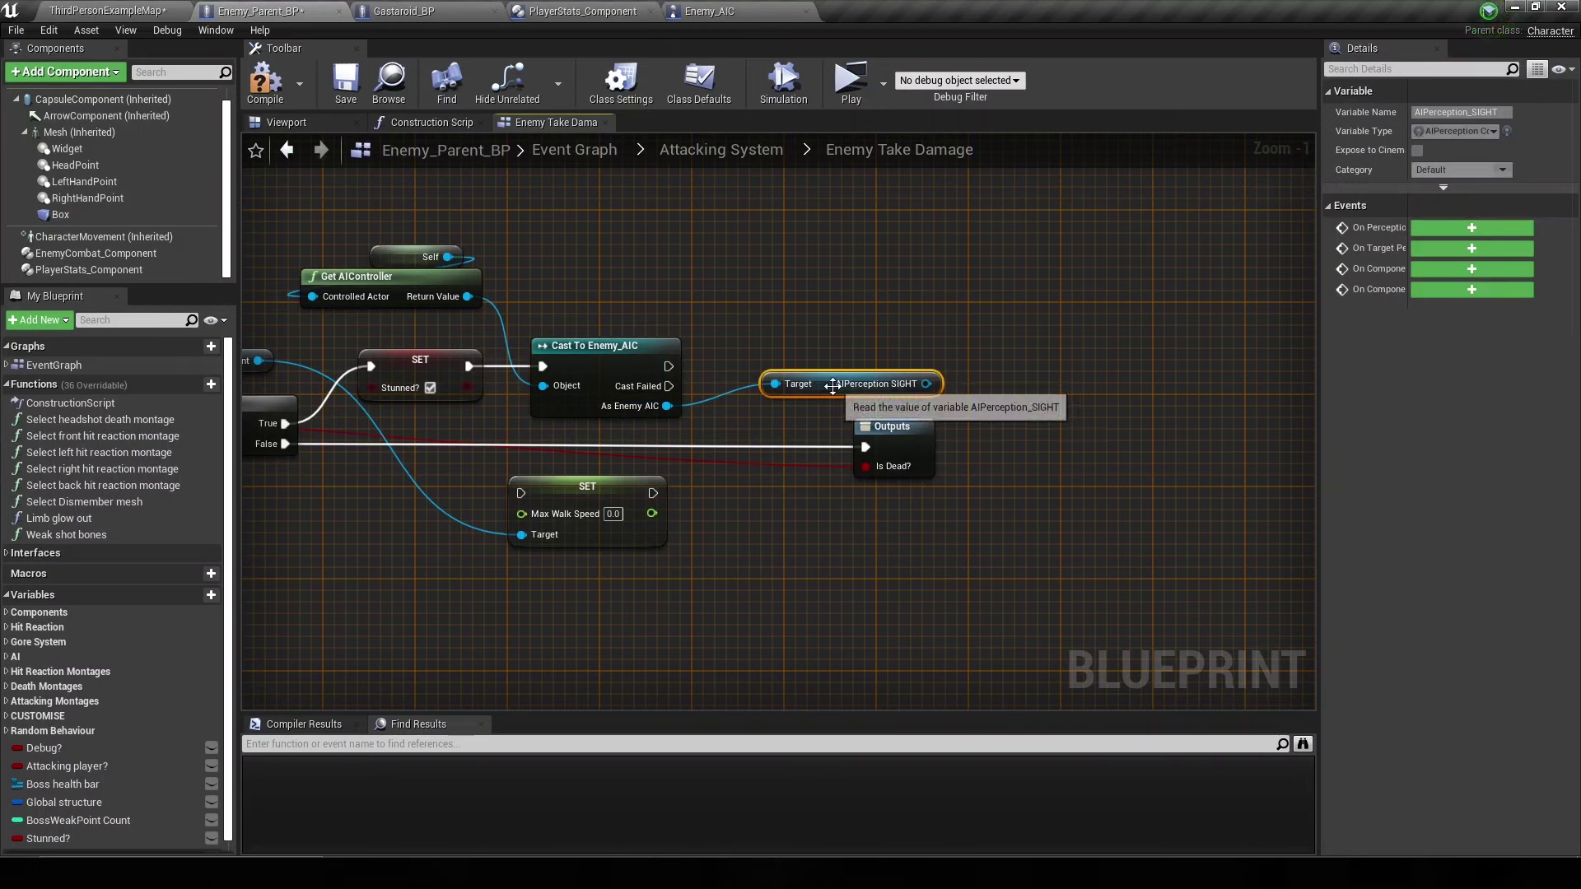
mouse_move(833, 386)
mouse_down()
mouse_move(799, 409)
mouse_move(947, 379)
mouse_up()
- Add Set Sense Enabled on the sight perception and run it after the cast succeeds
click(850, 431)
text(set)
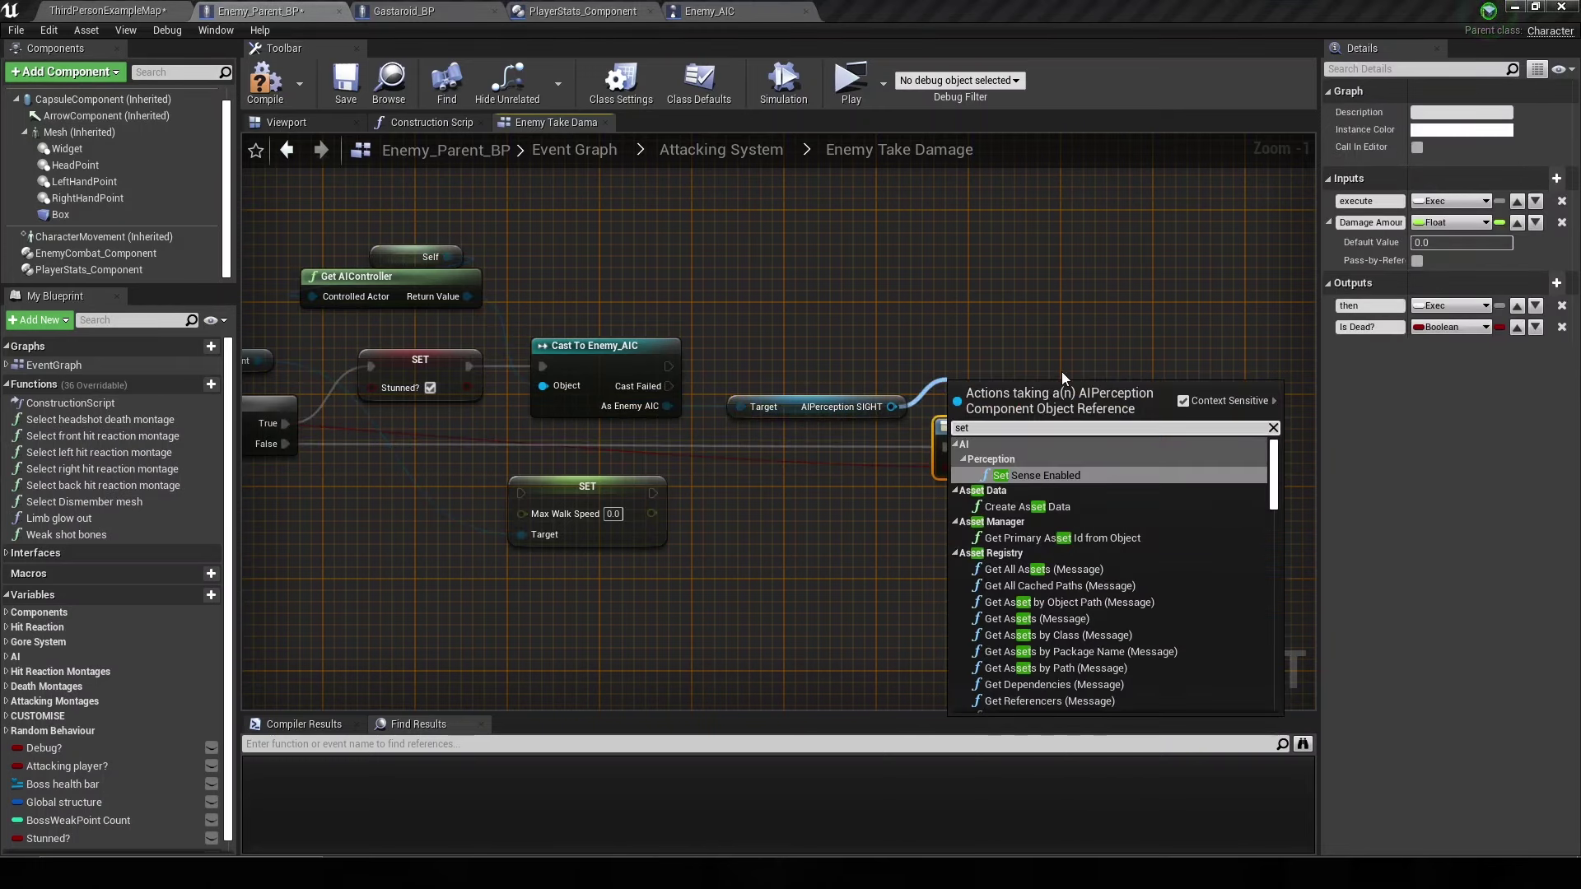
click(1055, 476)
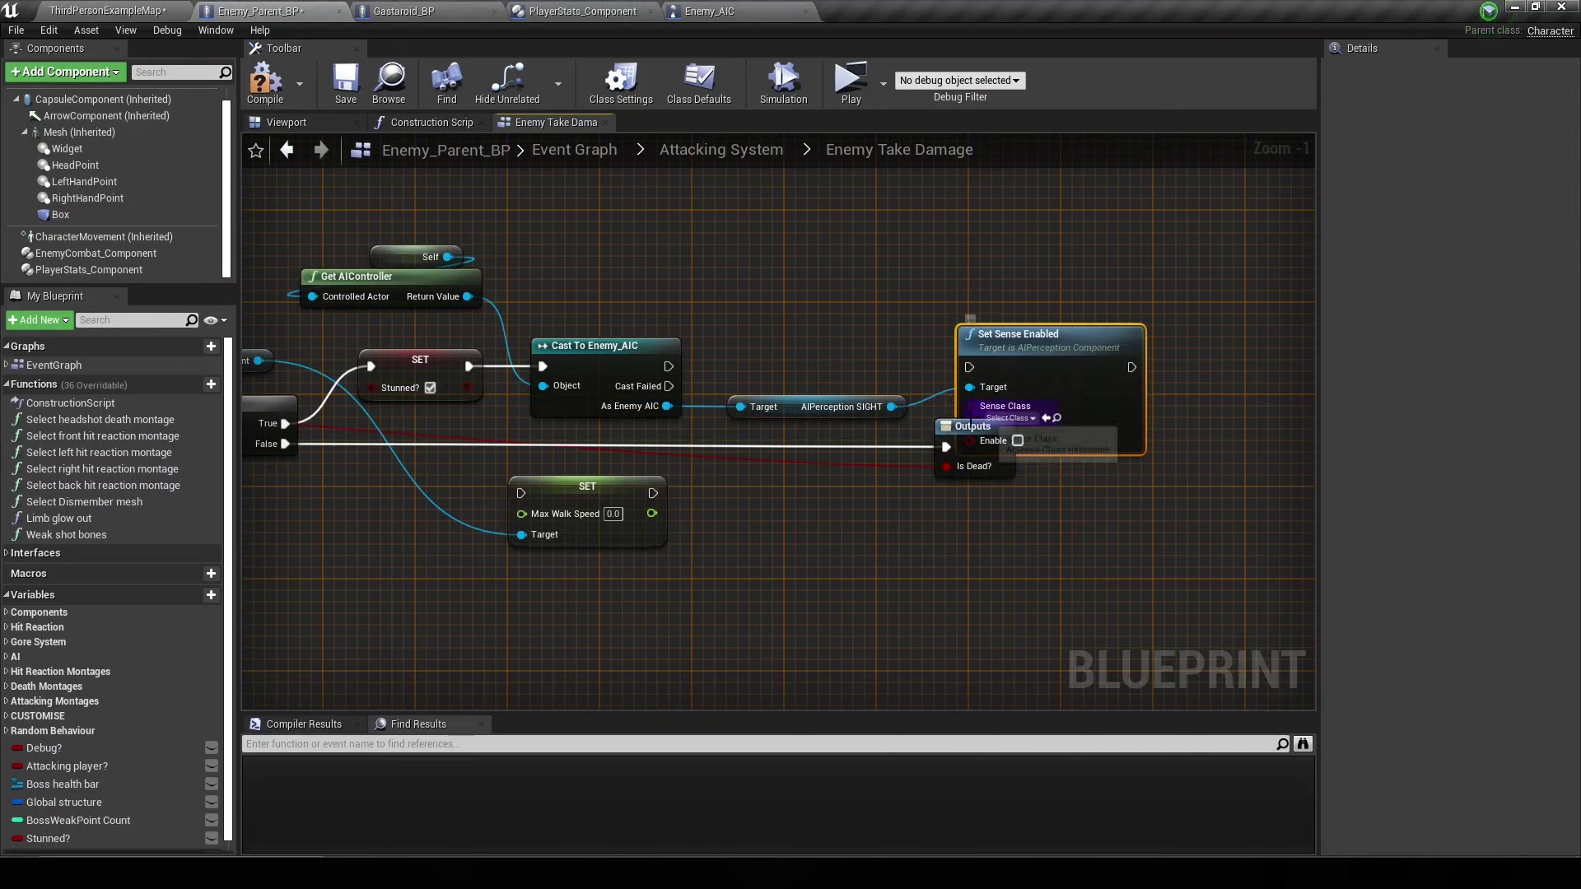
mouse_move(959, 433)
mouse_down()
mouse_move(1203, 428)
mouse_move(985, 418)
mouse_move(1280, 436)
mouse_up()
drag(992, 356, 667, 367)
drag(1055, 353, 1030, 363)
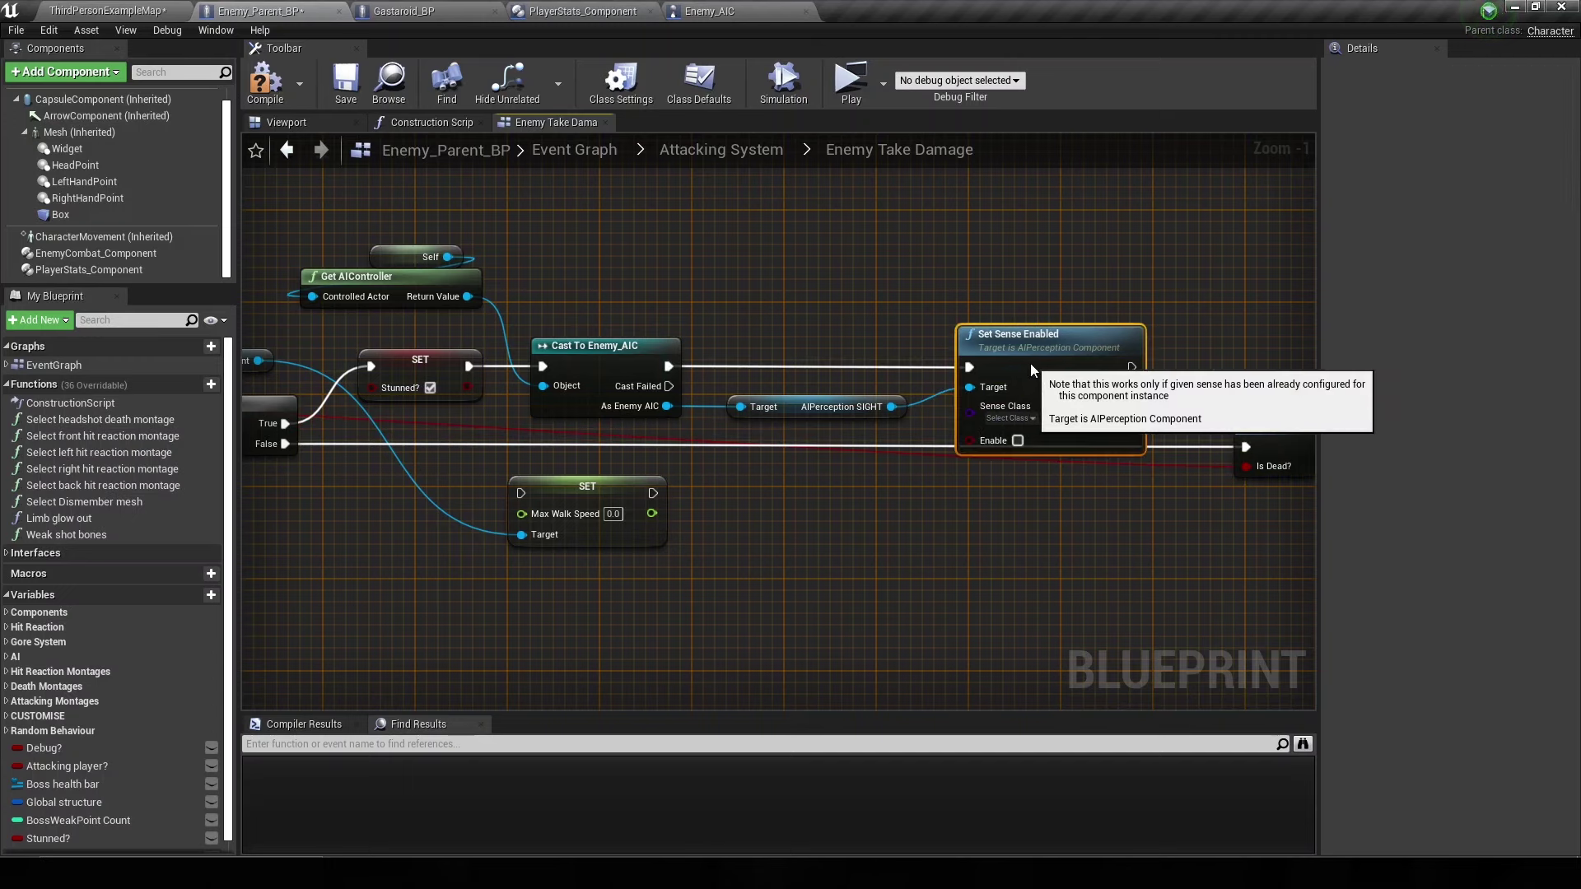
right_drag(839, 401, 710, 381)
- Add an AIPerception HEAR getter and target the second Set Sense Enabled at it
drag(537, 386, 660, 451)
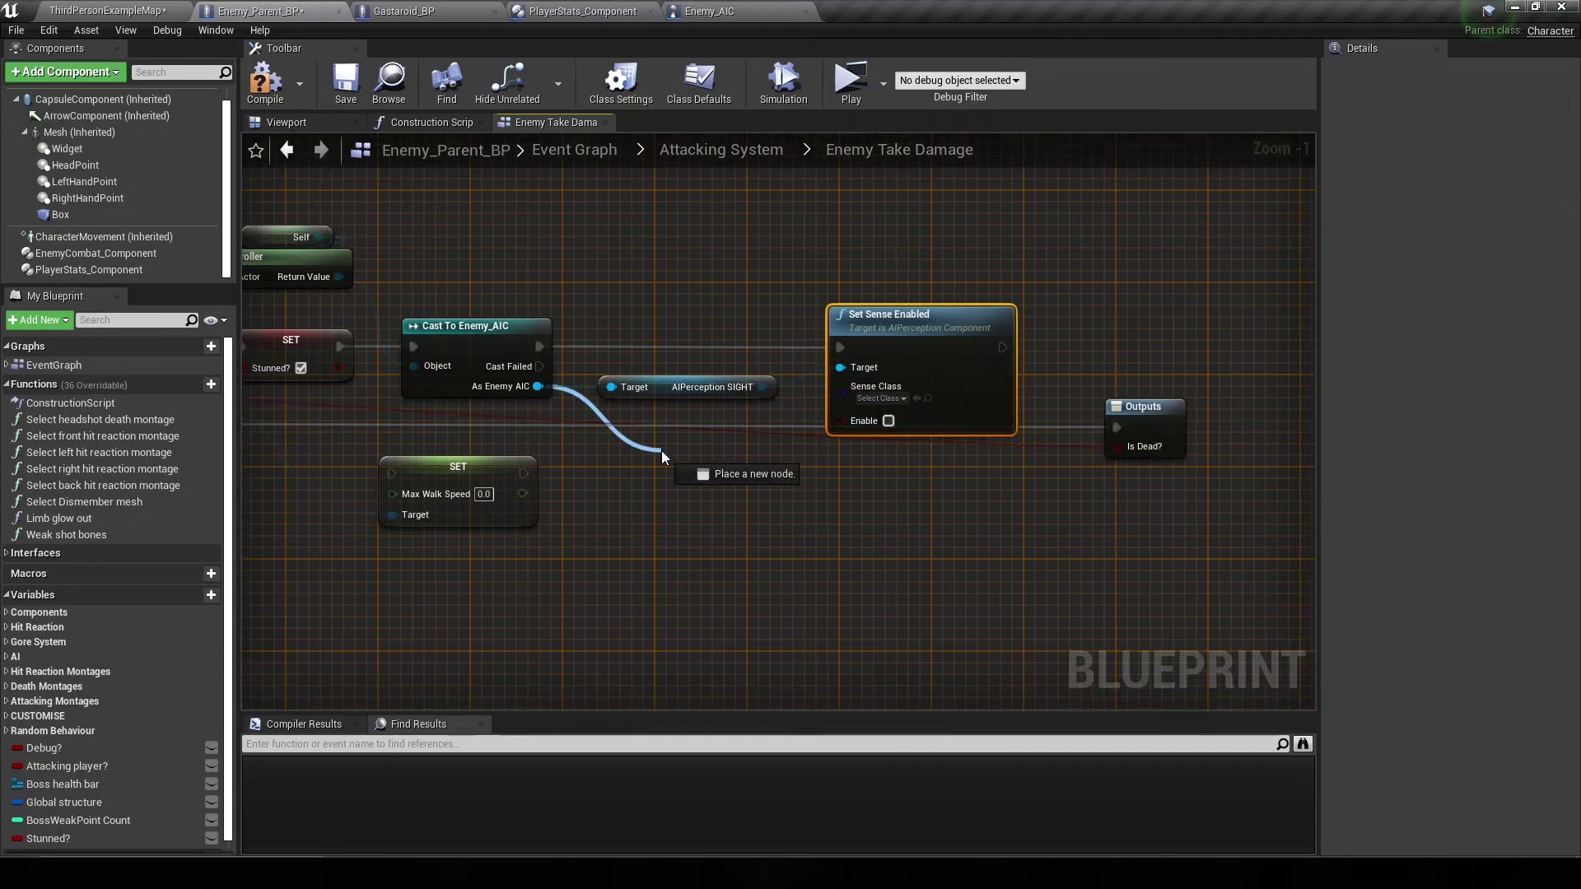
text(get hearin)
key(BackSpace)
key(BackSpace)
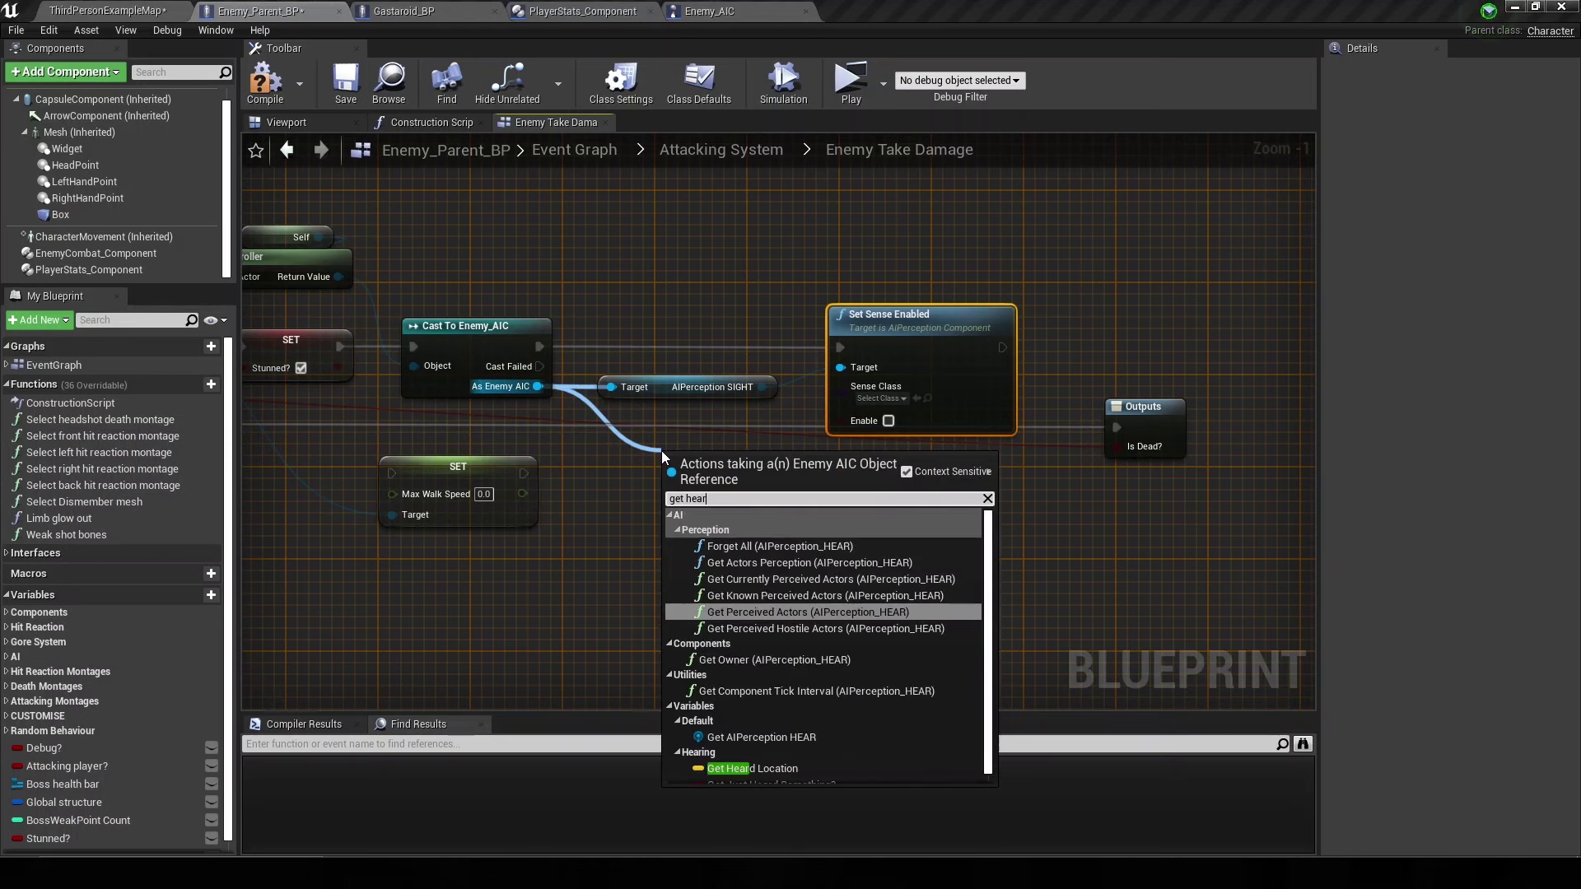
click(761, 737)
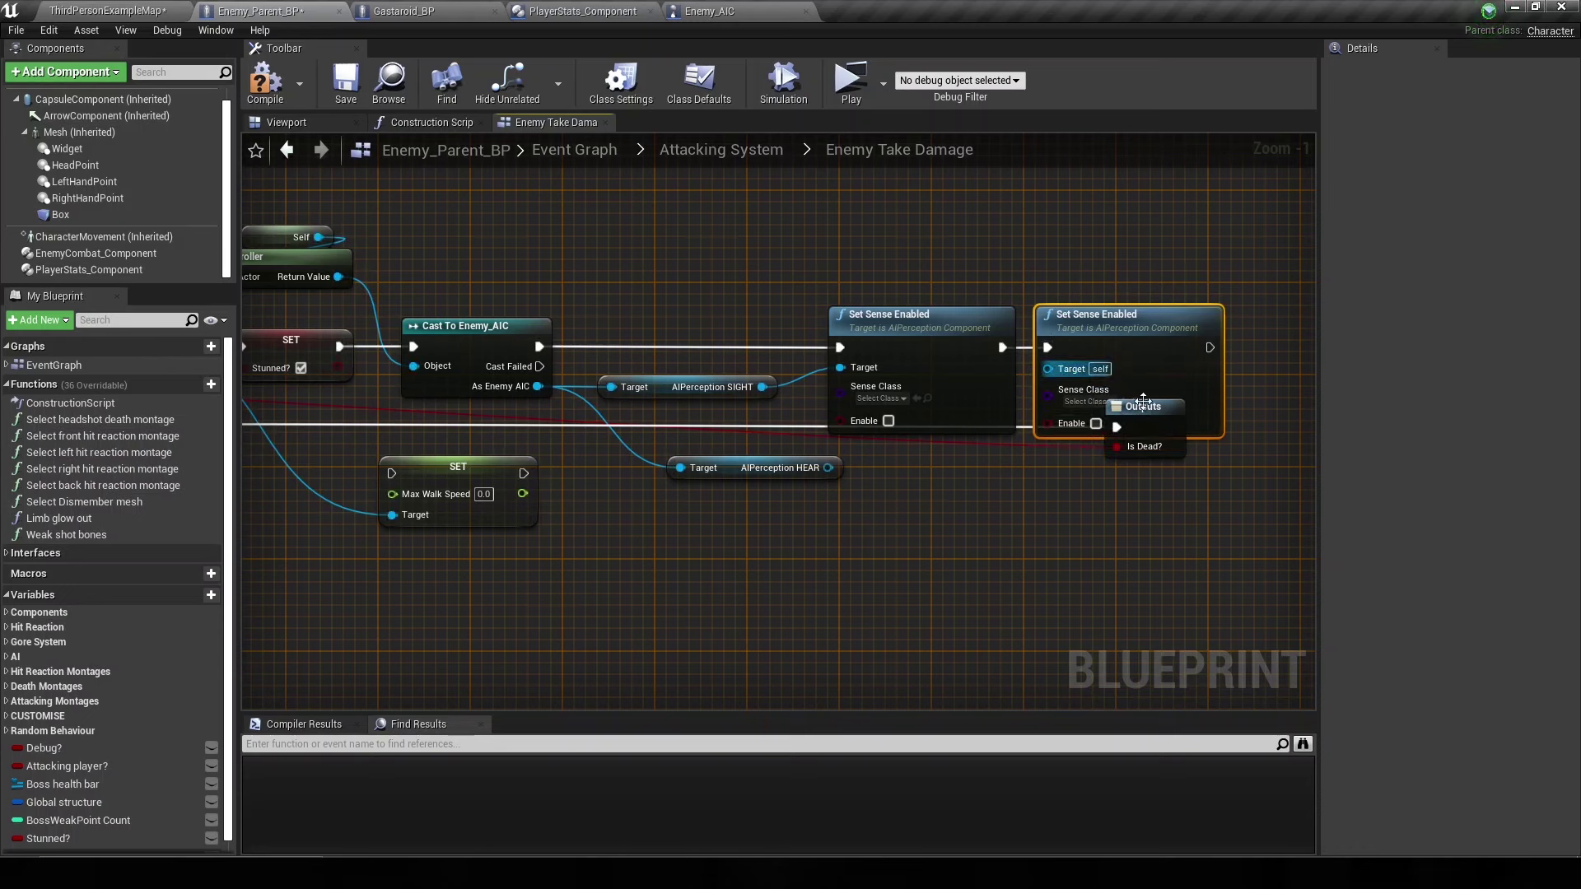
right_drag(1167, 409, 1036, 409)
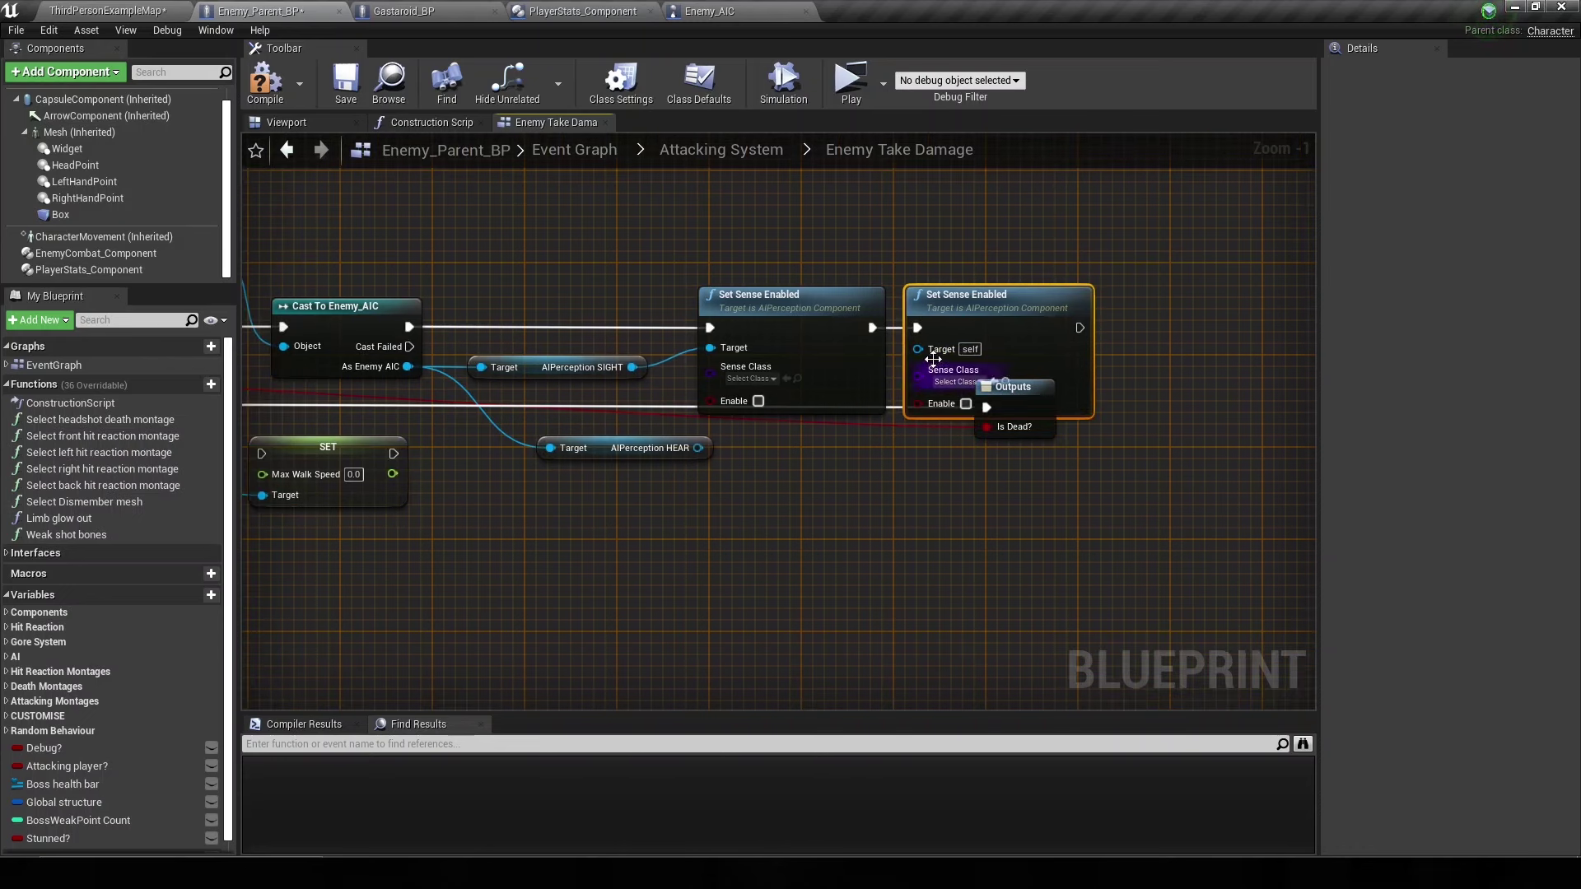
mouse_move(917, 349)
mouse_down()
mouse_move(713, 459)
mouse_move(699, 449)
mouse_up()
drag(592, 456, 557, 421)
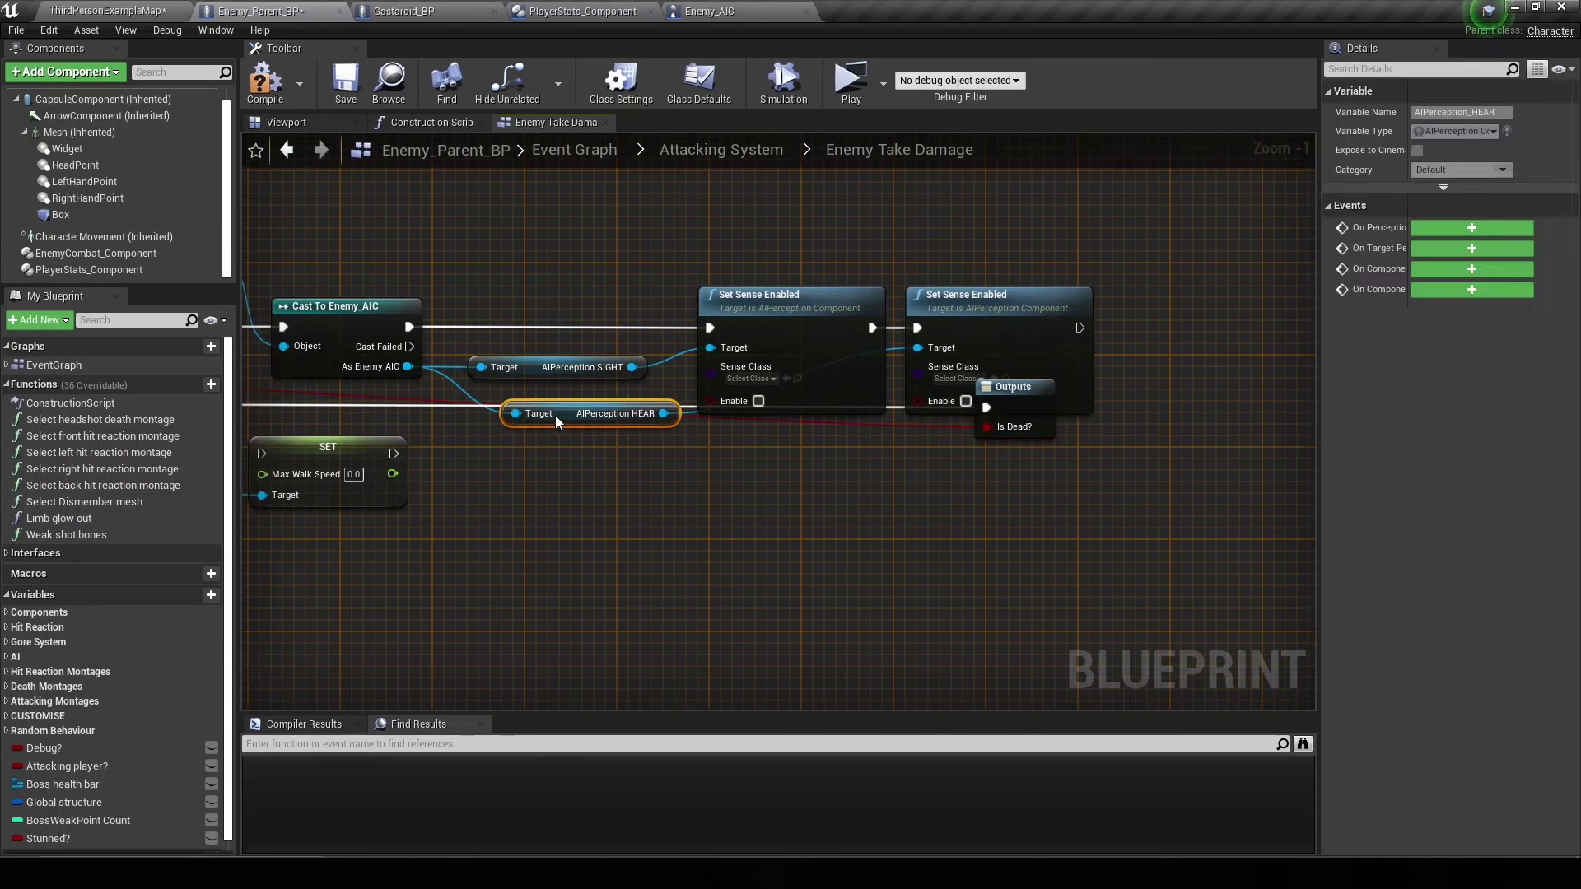
- Set the two sense nodes to AISense_Sight and AISense_Hearing
click(754, 379)
click(794, 507)
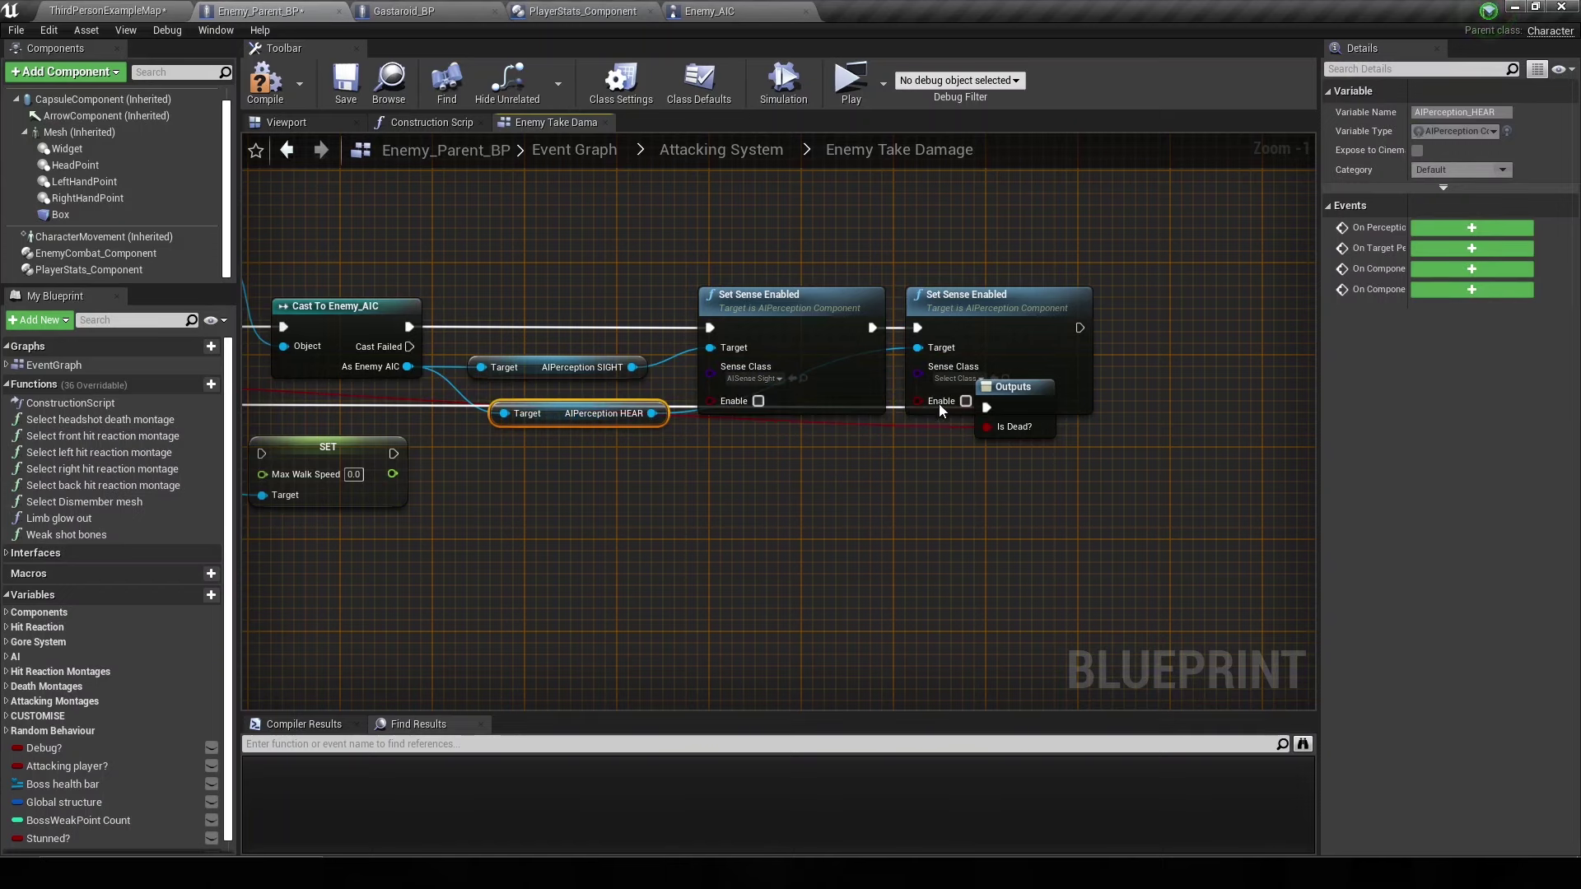
click(957, 379)
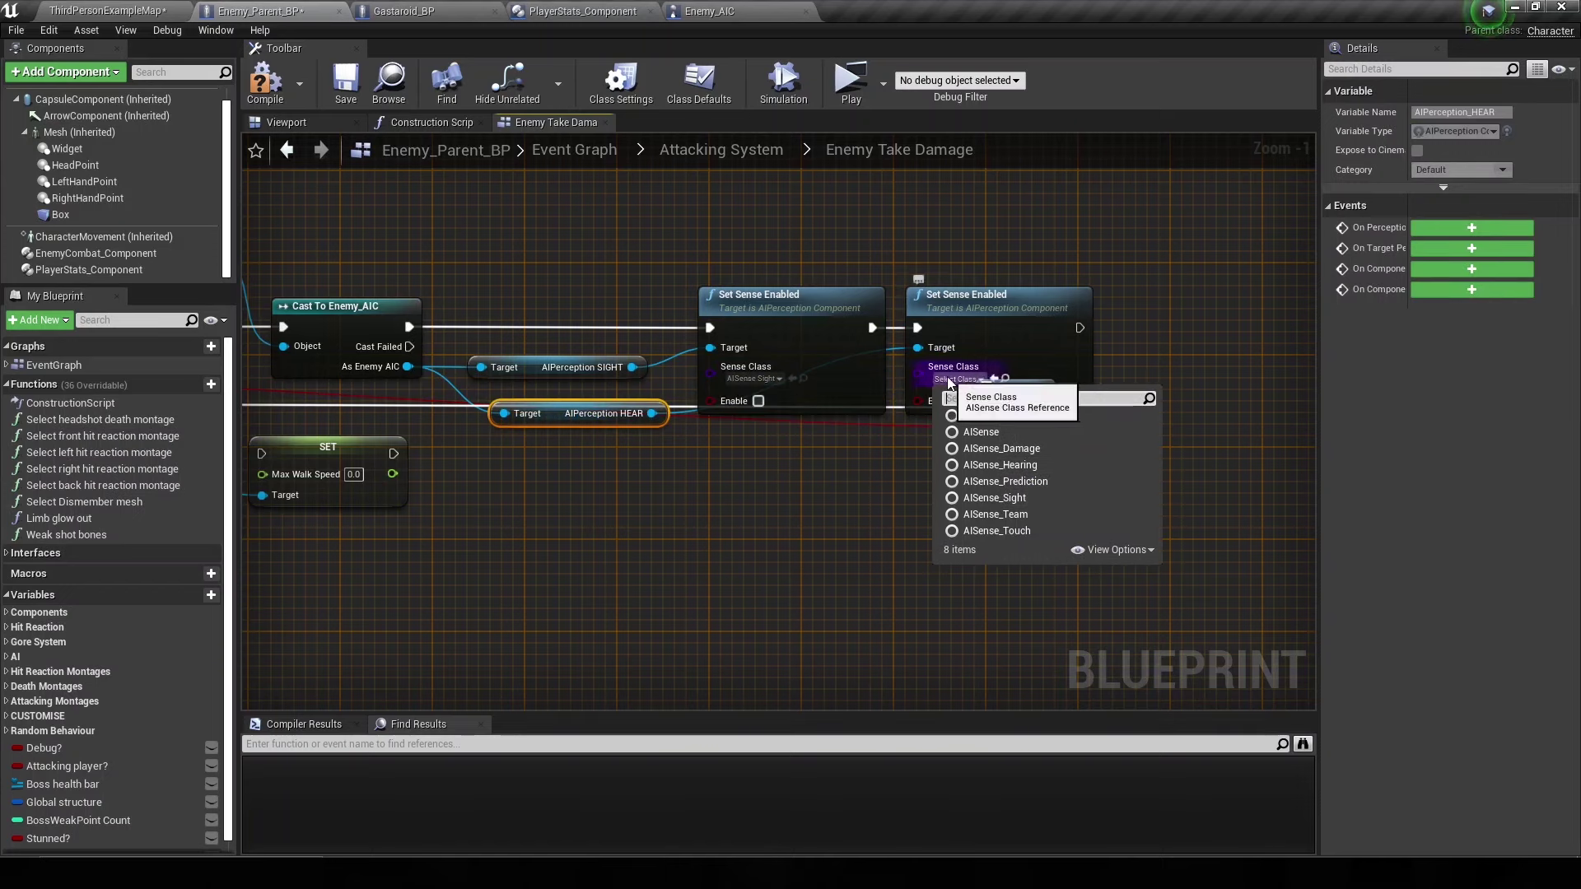
click(1000, 465)
- Chain the Max Walk Speed SET after the sense nodes, ahead of Outputs
drag(1046, 418, 1222, 416)
scroll(968, 427, down, 2)
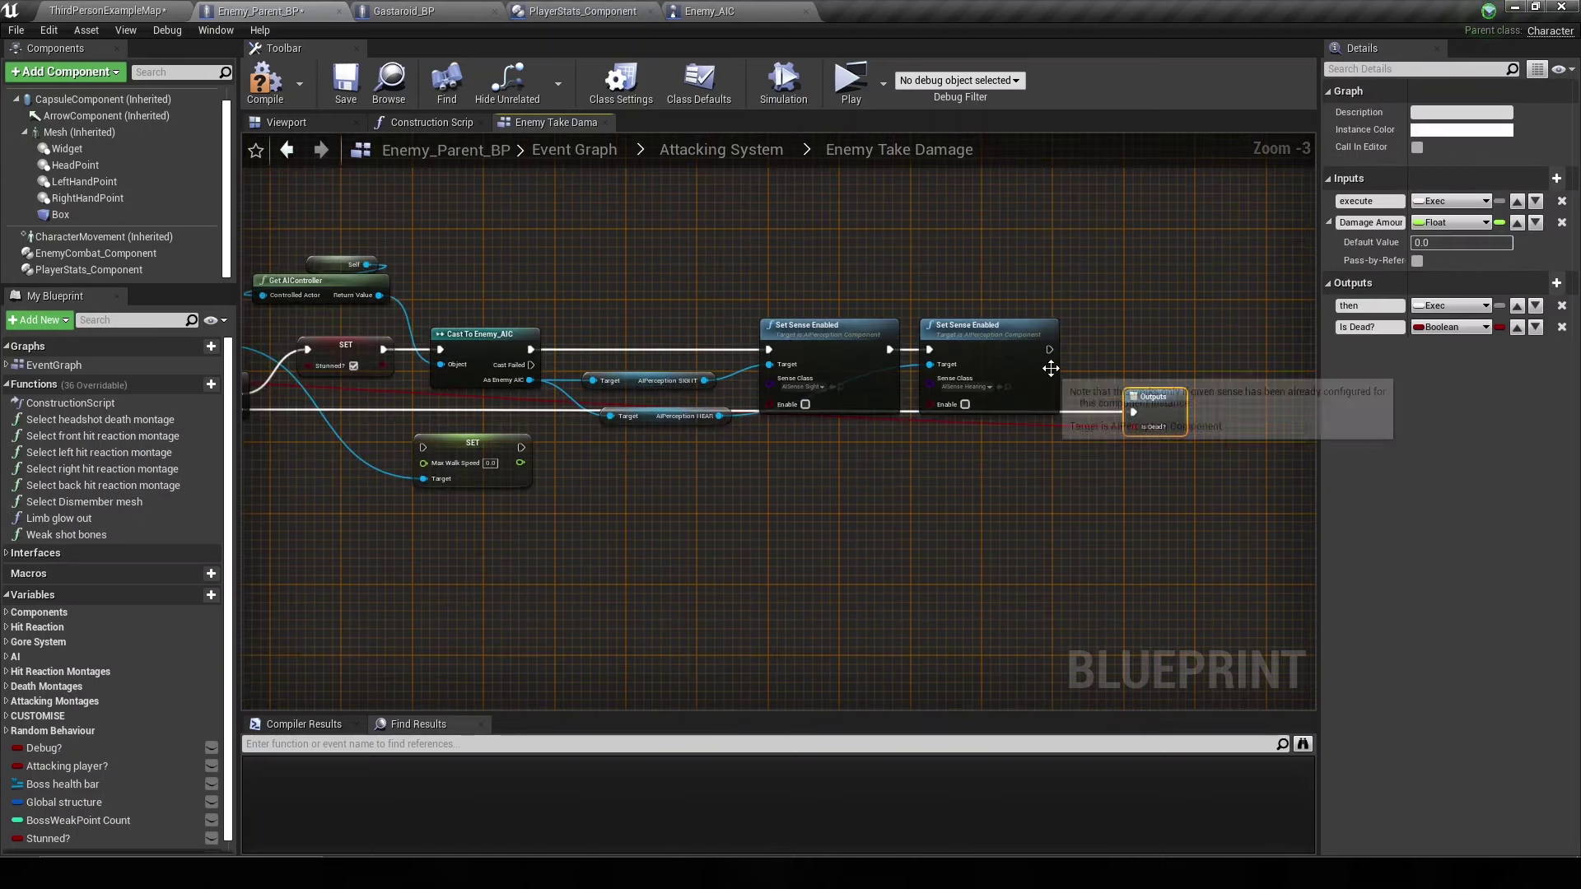
drag(1050, 349, 422, 448)
right_drag(427, 494, 287, 494)
mouse_move(338, 443)
mouse_down()
mouse_move(917, 435)
mouse_move(995, 349)
mouse_move(1119, 400)
mouse_up()
drag(1048, 351, 1074, 384)
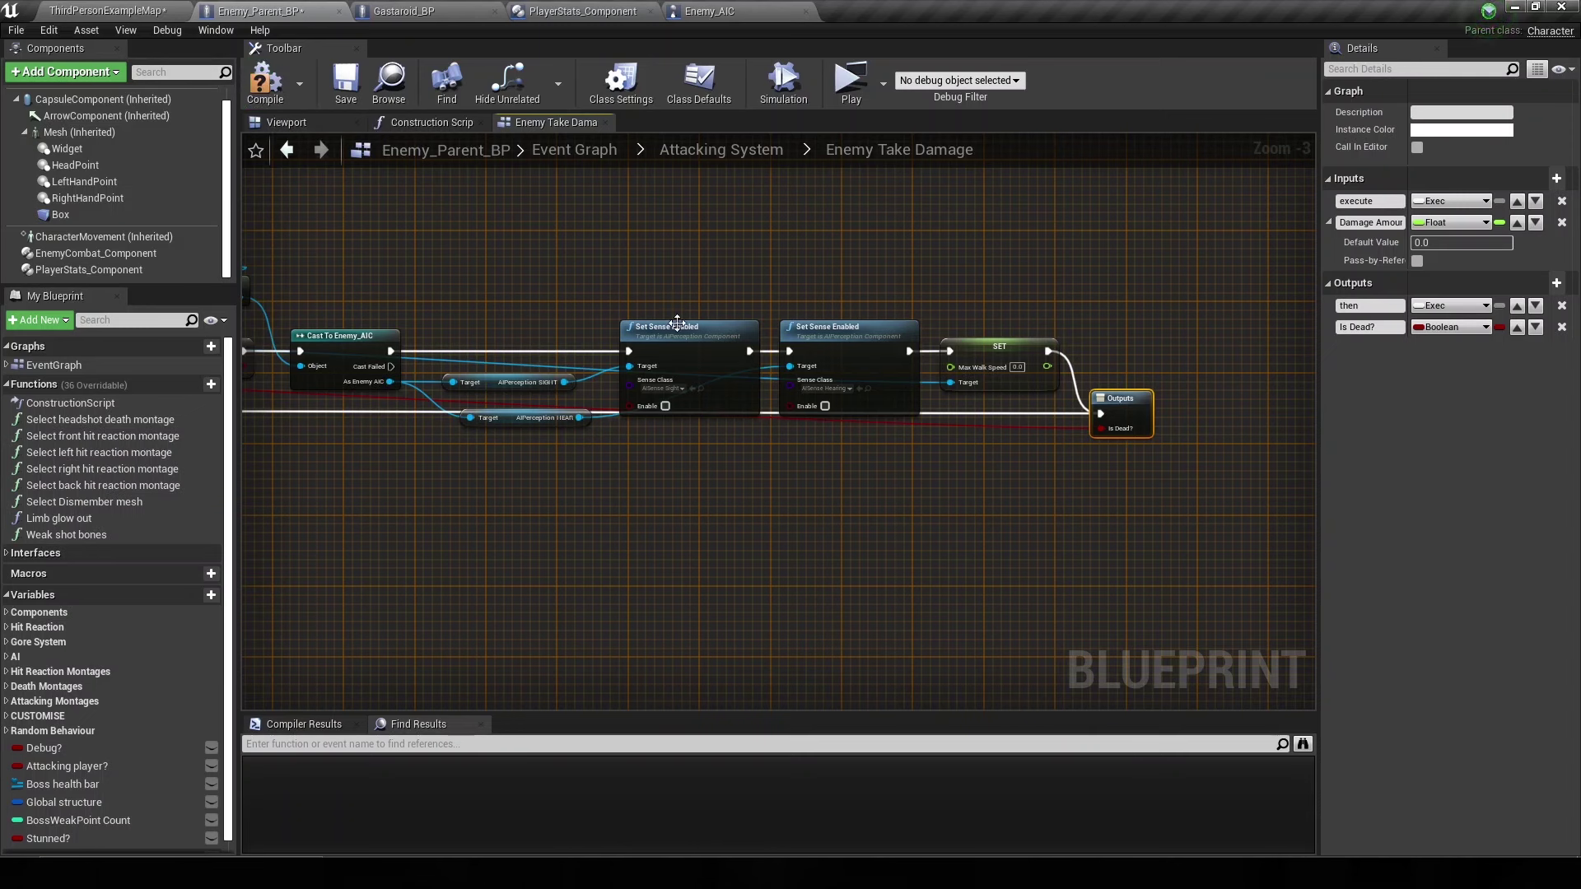
right_drag(677, 321, 935, 333)
scroll(487, 298, up, 1)
- Add a Stop Movement Immediately node from the Character Movement reference
drag(395, 355, 478, 446)
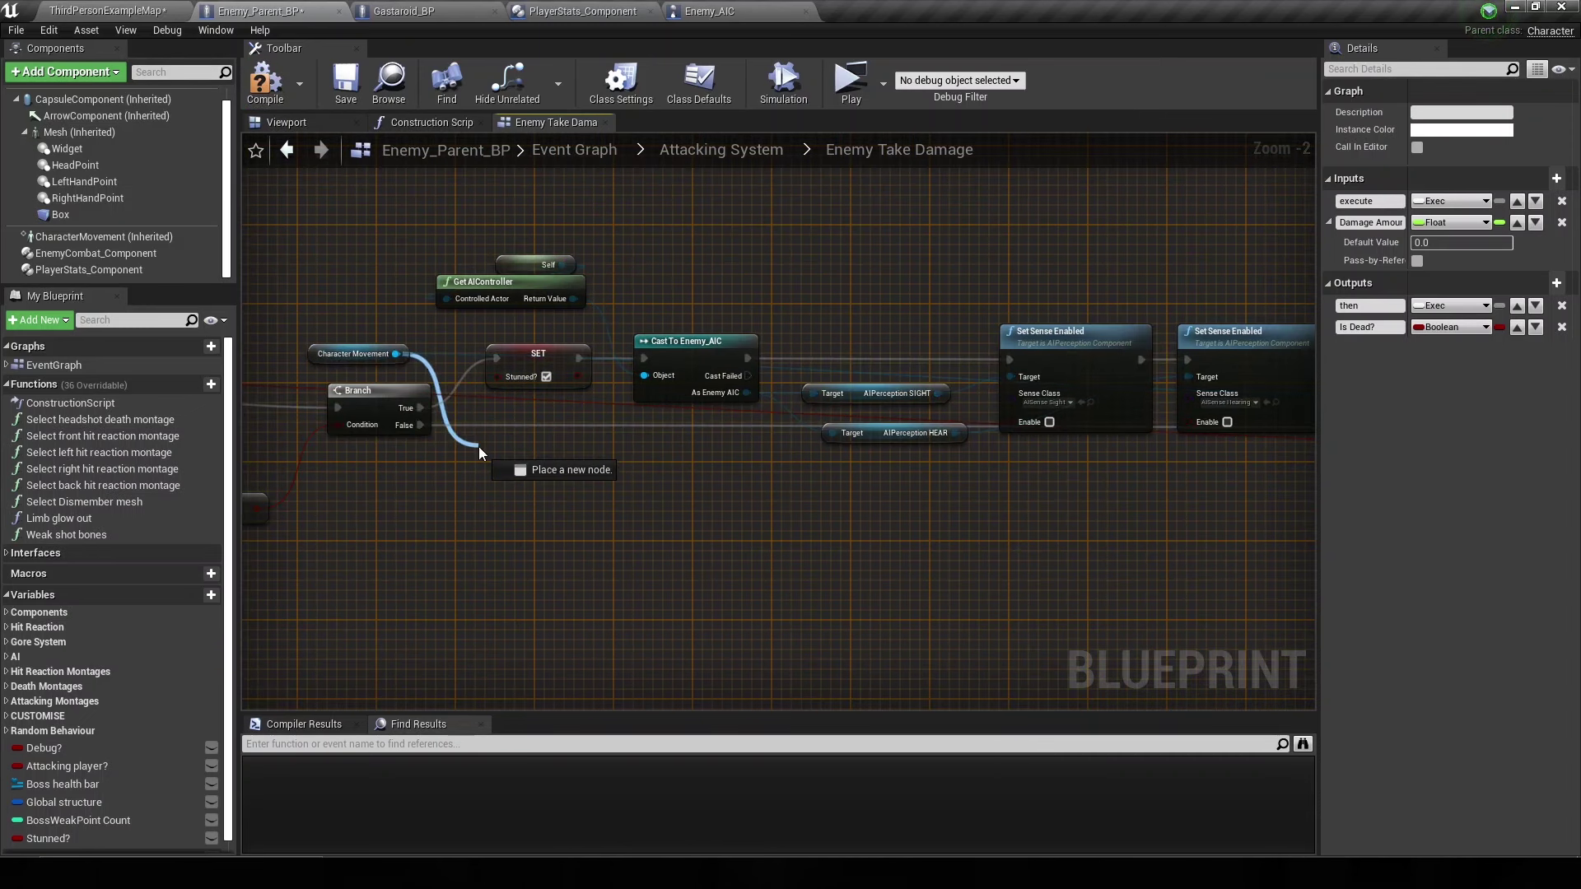
text(stop movement)
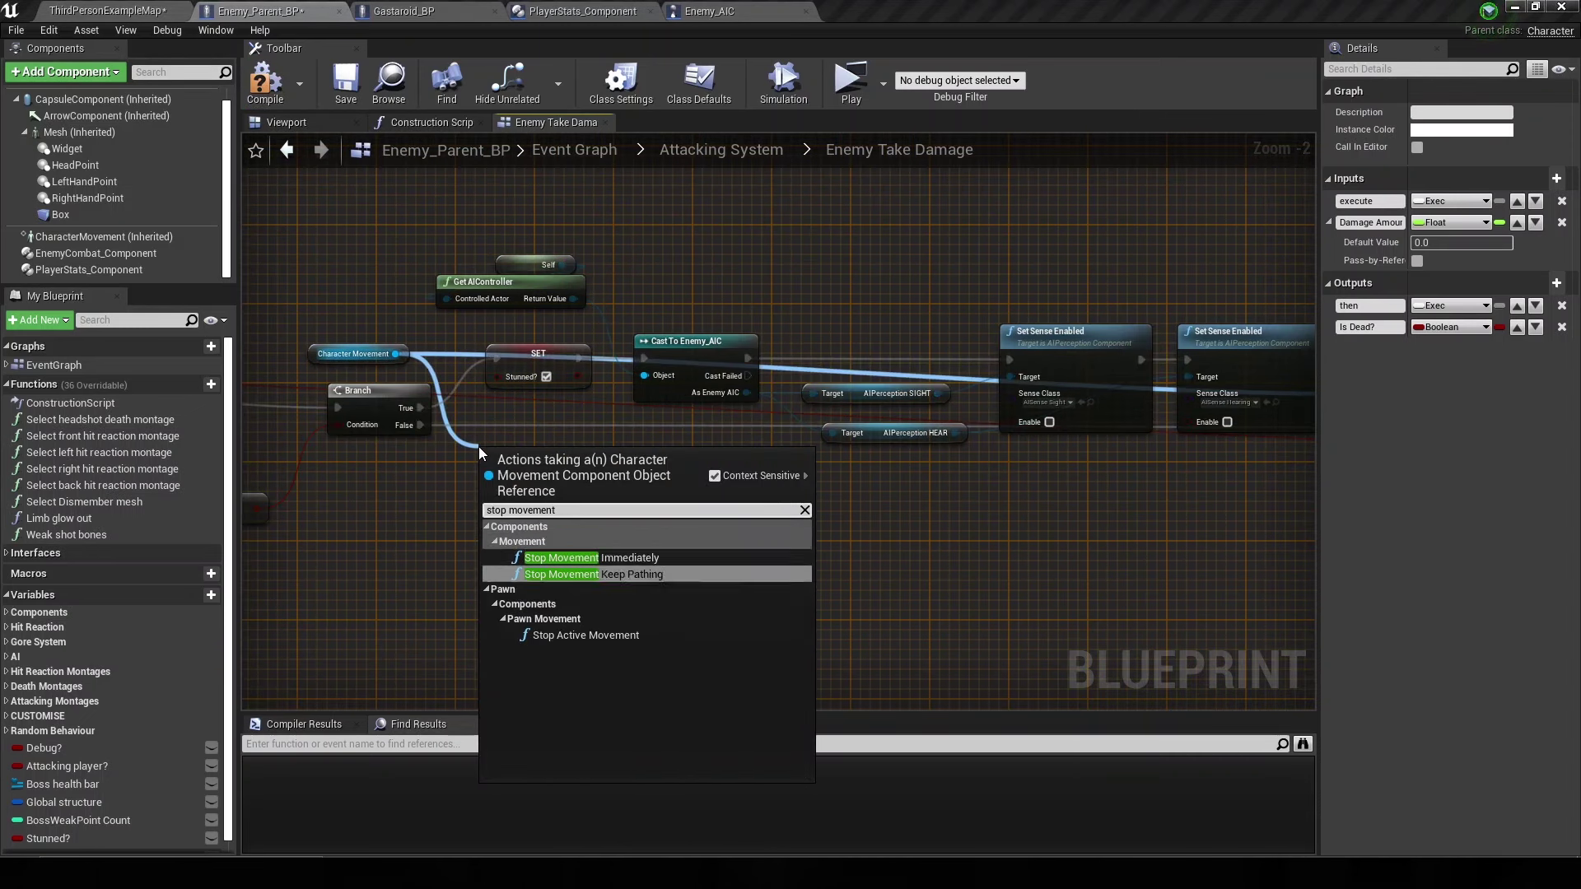
key(Return)
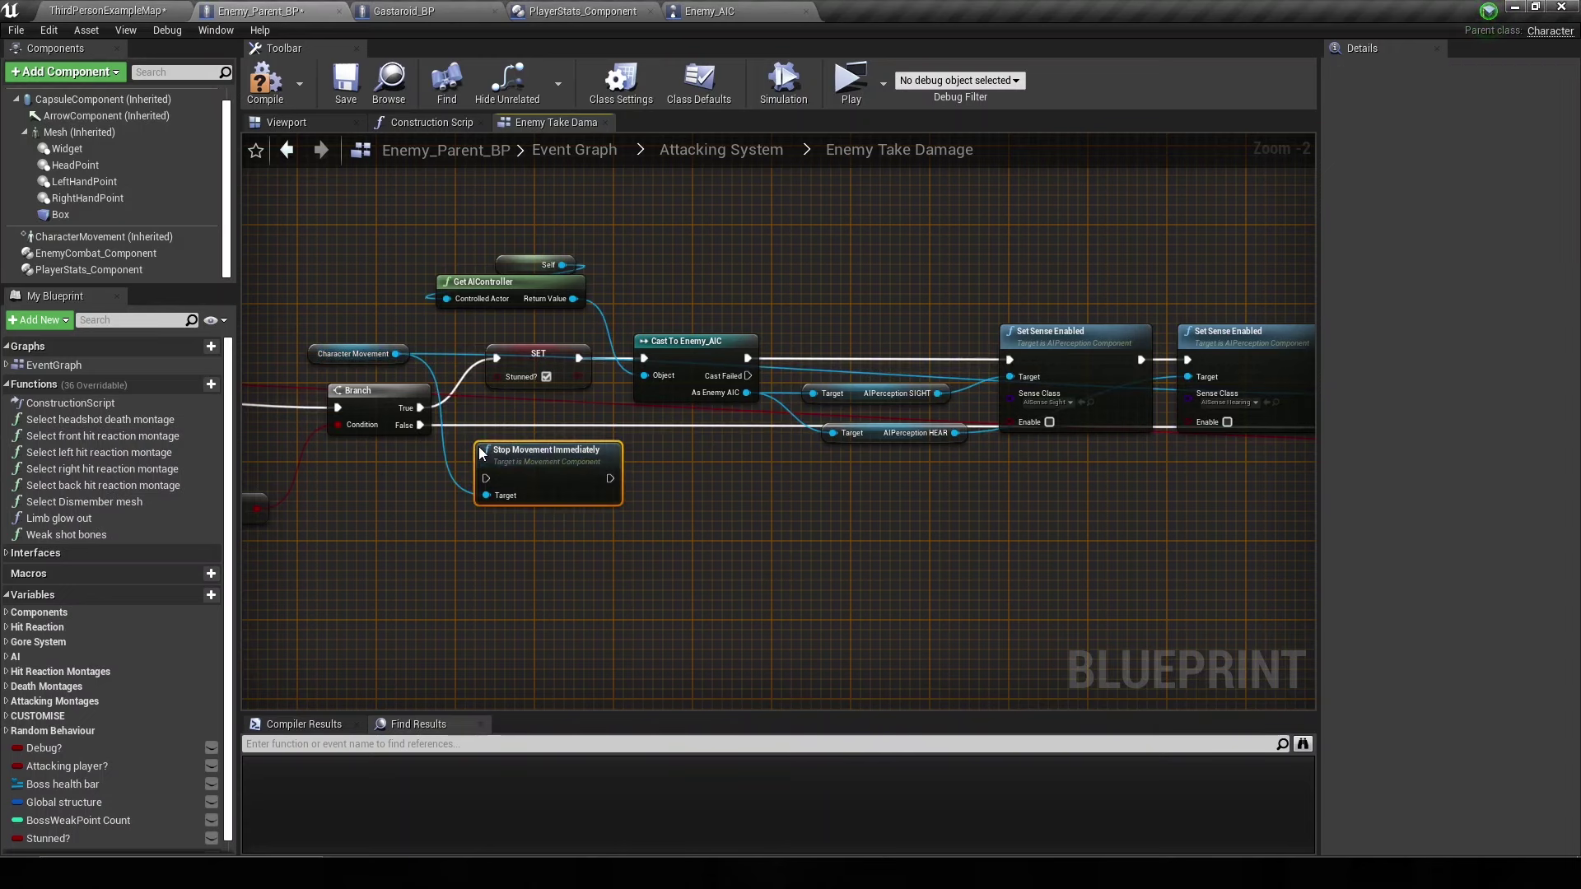
scroll(532, 273, down, 1)
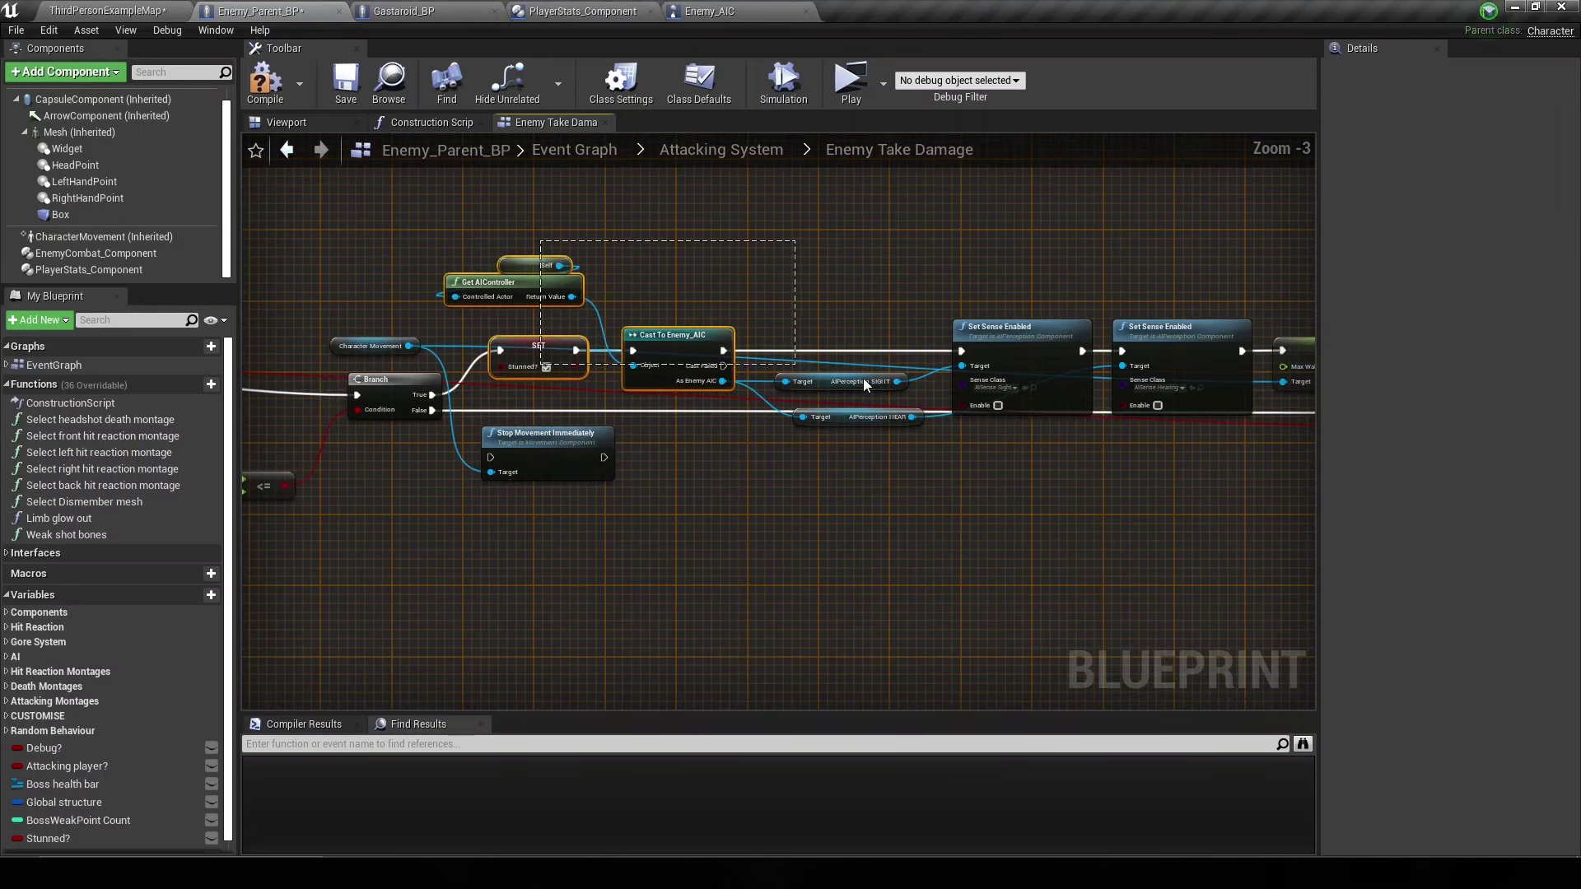
drag(863, 378, 1079, 405)
right_drag(1104, 420, 843, 407)
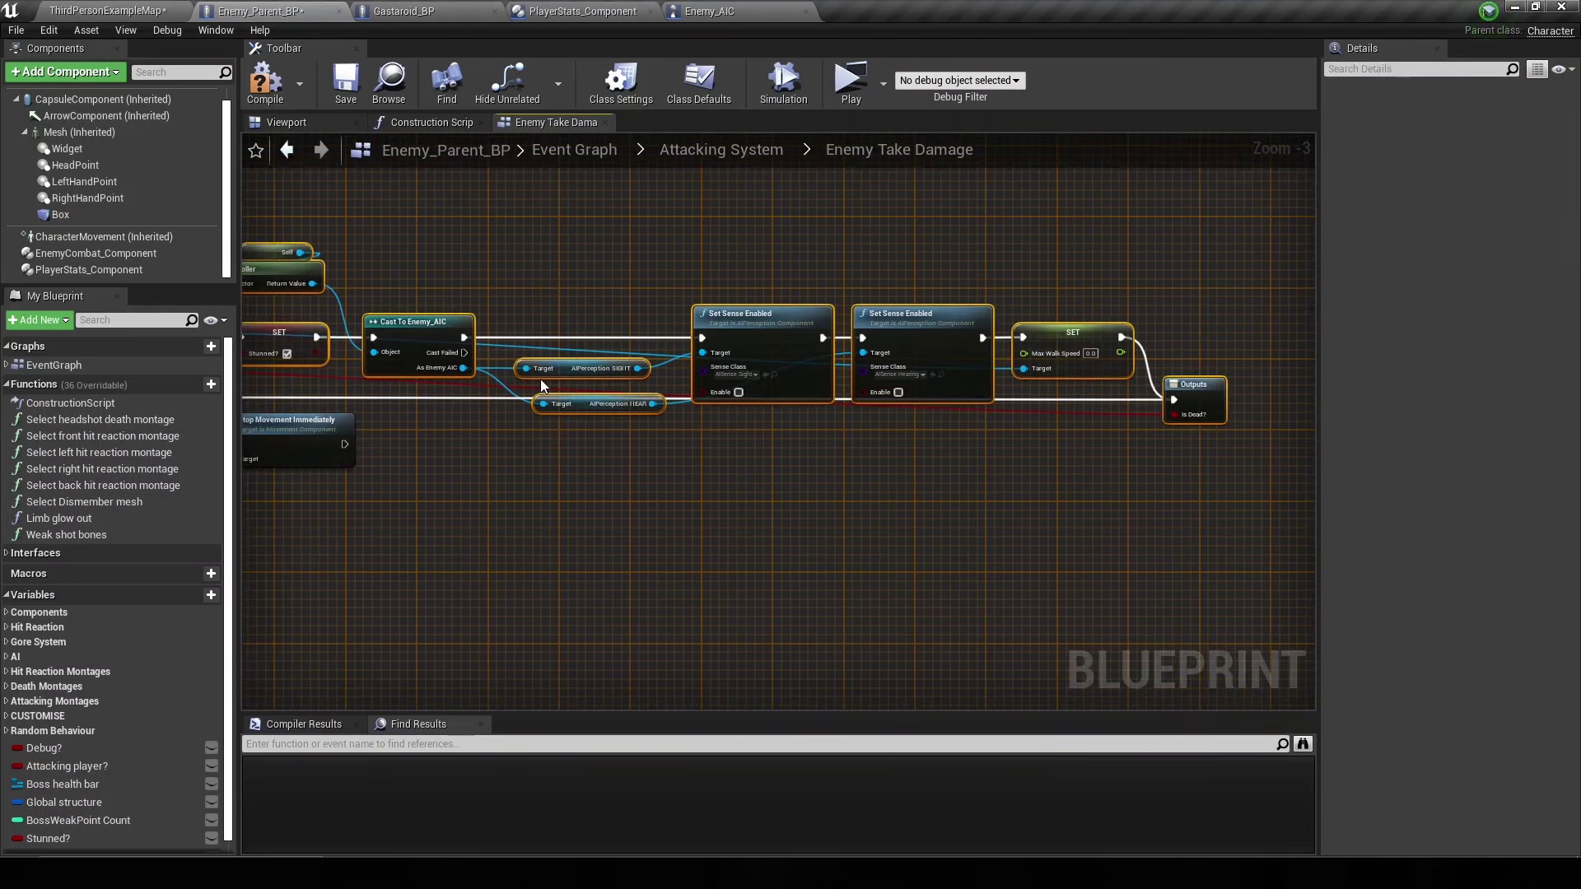
- Wire Branch True into Stop Movement Immediately before the Stunned? SET, then compile and save
right_drag(541, 385, 1209, 404)
mouse_move(955, 438)
mouse_down()
mouse_move(803, 385)
mouse_move(804, 333)
mouse_up()
drag(677, 401, 752, 356)
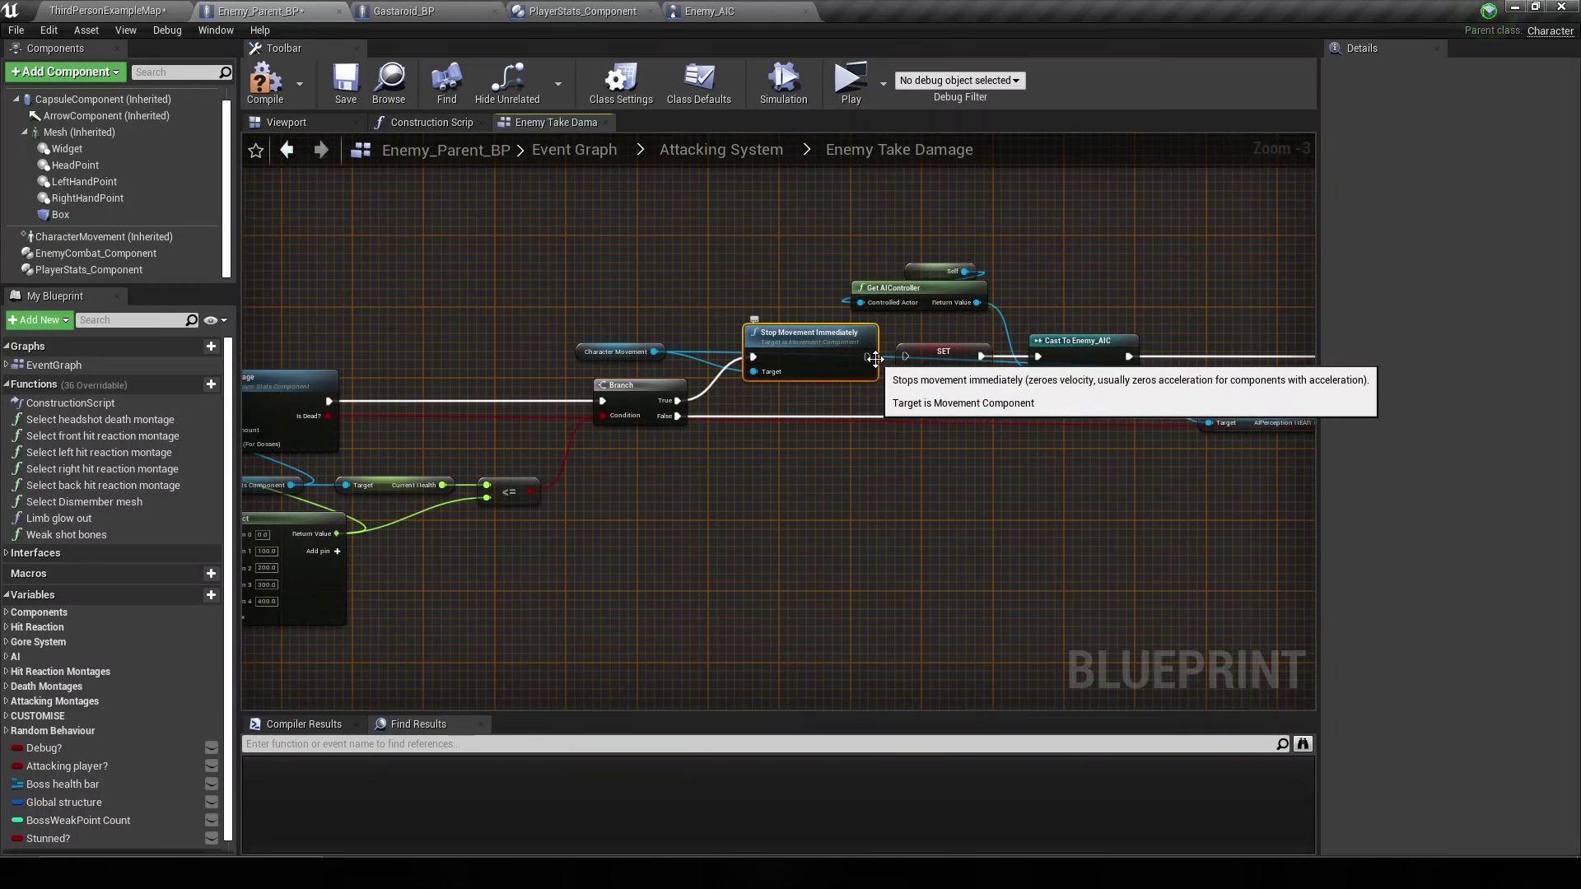
drag(874, 358, 905, 357)
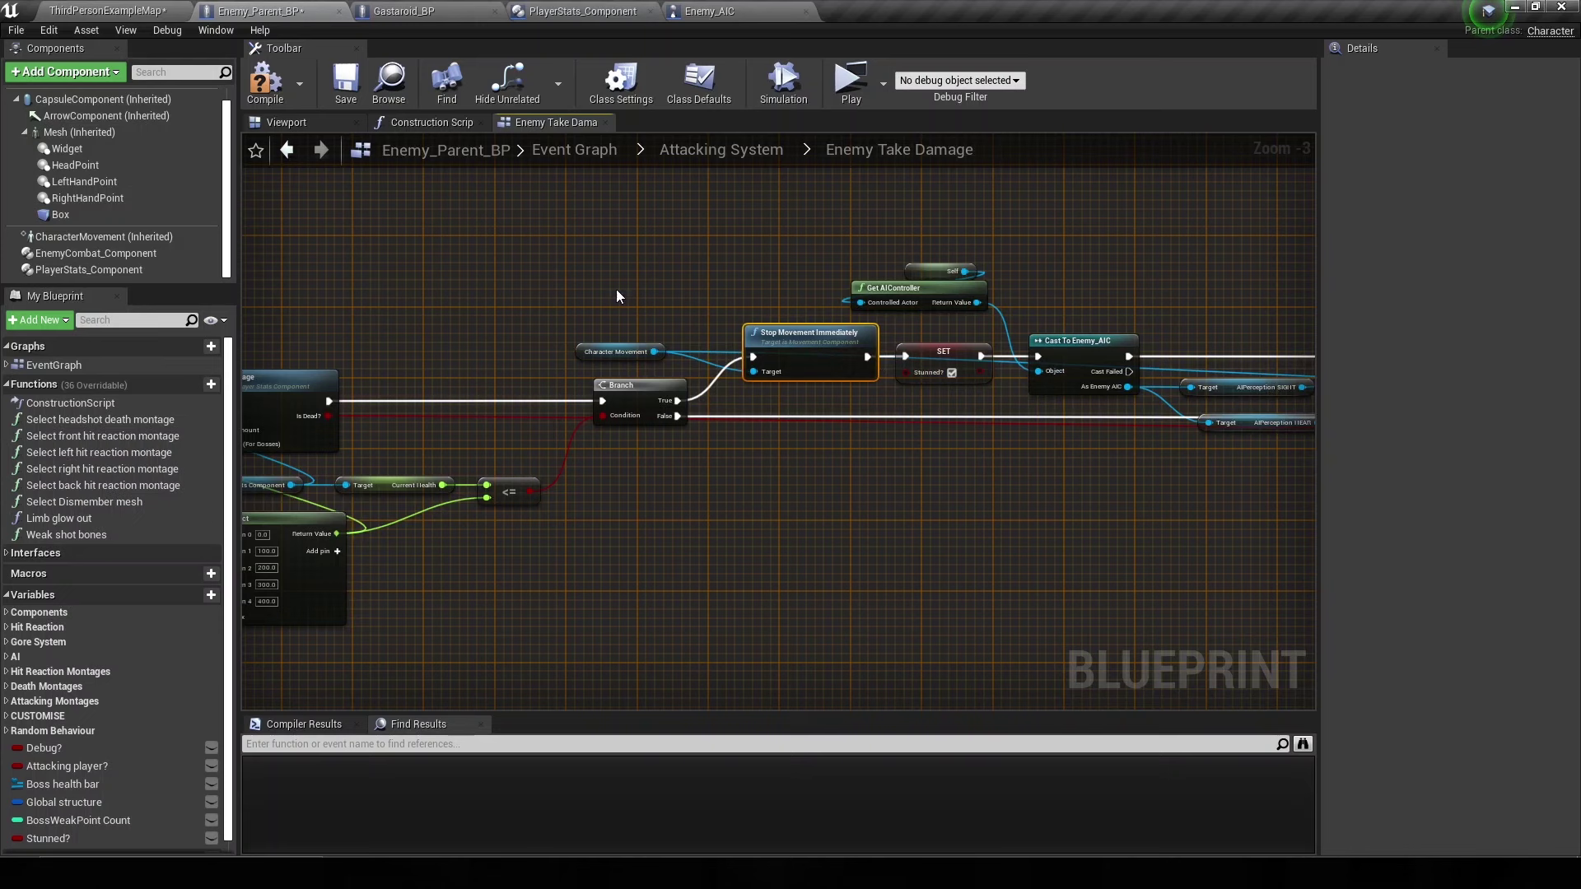
click(253, 77)
click(93, 7)
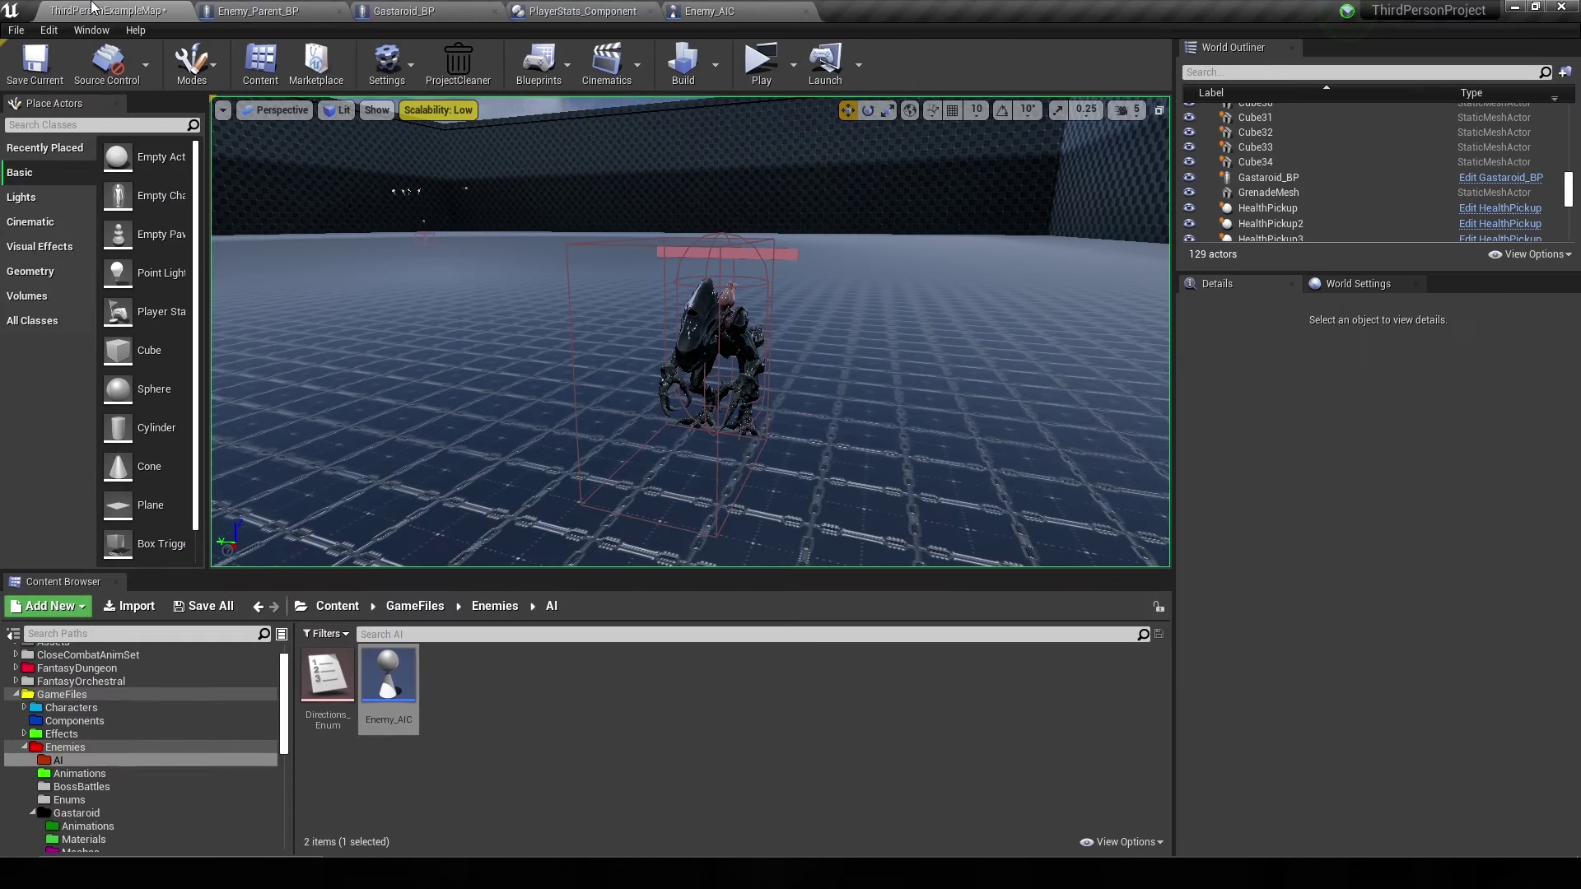
- Play-test the level against the Gastaroid, then return to Enemy_Parent_BP's Enemy Take Damage graph
click(771, 69)
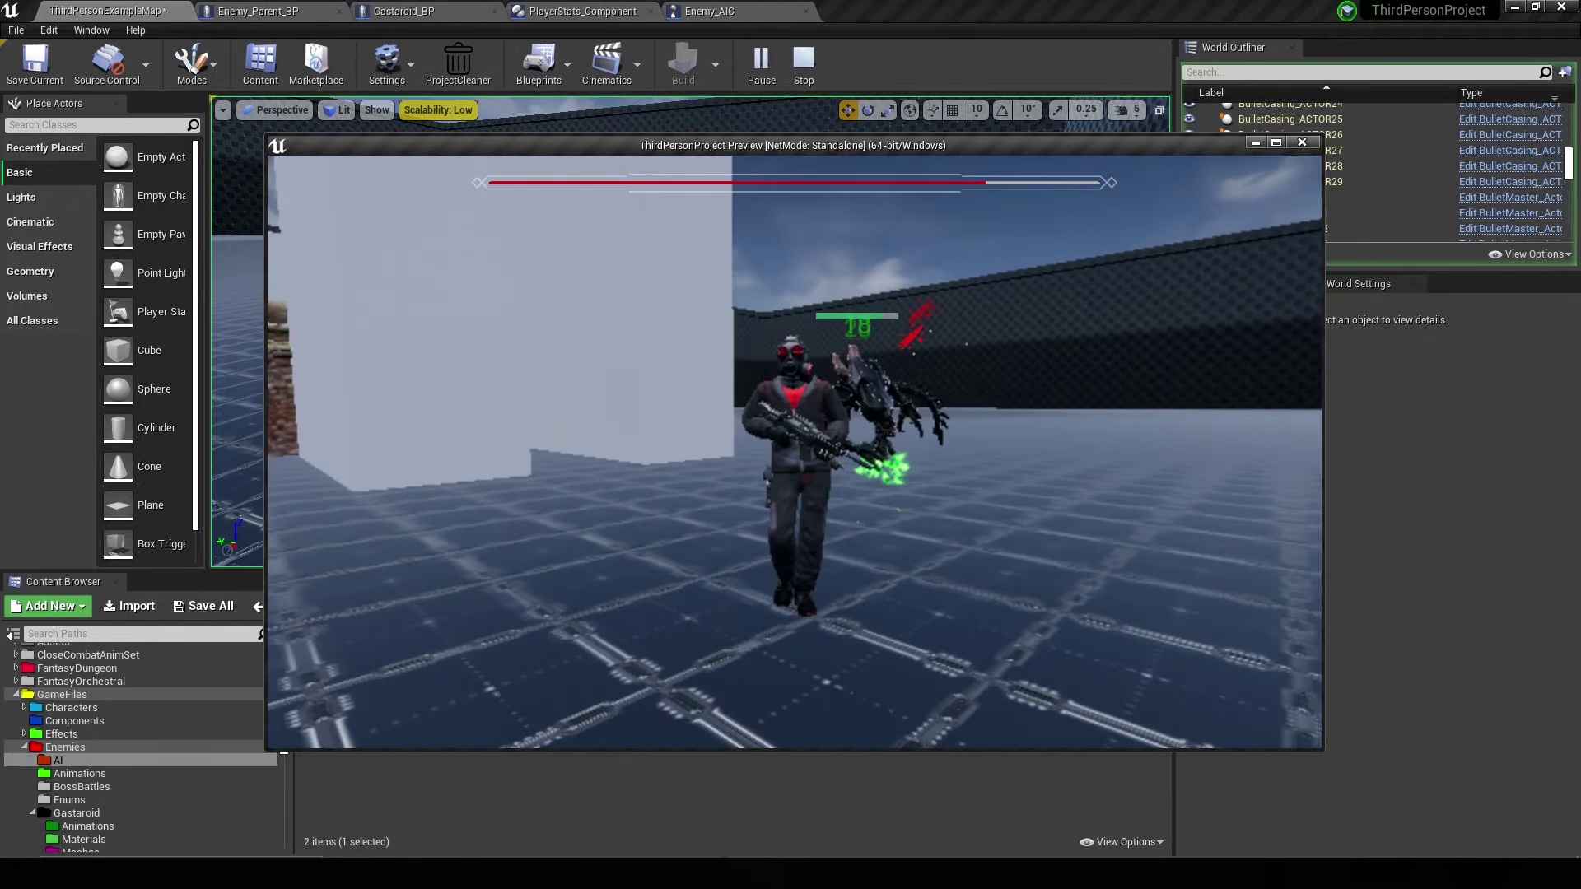
key(Escape)
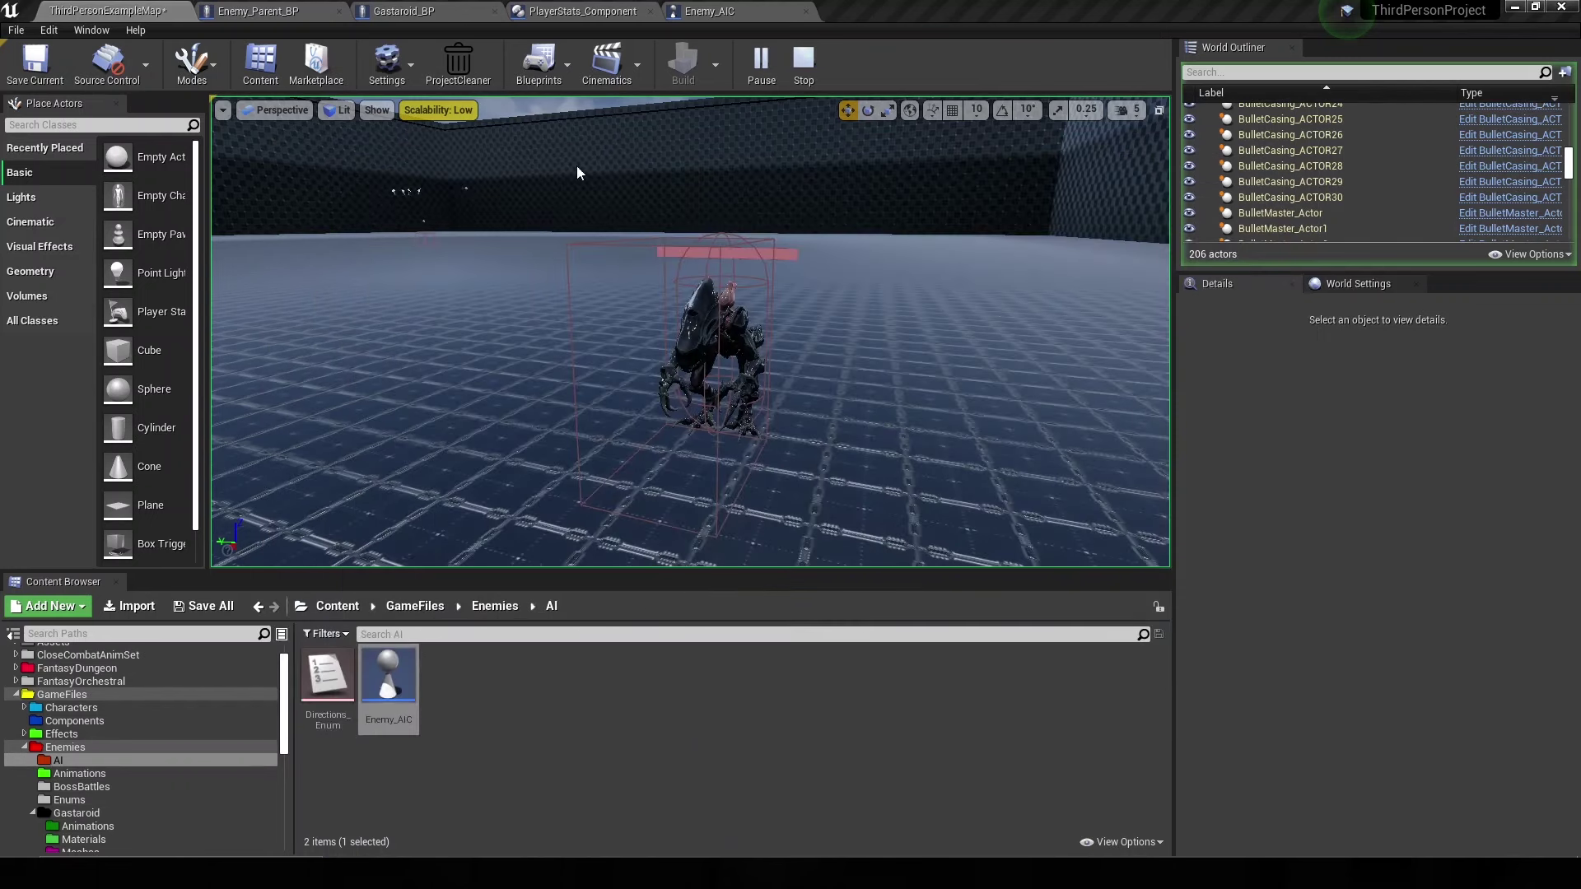
click(324, 8)
mouse_move(505, 357)
right_down()
mouse_move(738, 345)
mouse_move(423, 365)
right_up()
- Delete the Character Movement and Stop Movement Immediately nodes from the stun chain
right_drag(812, 416, 757, 433)
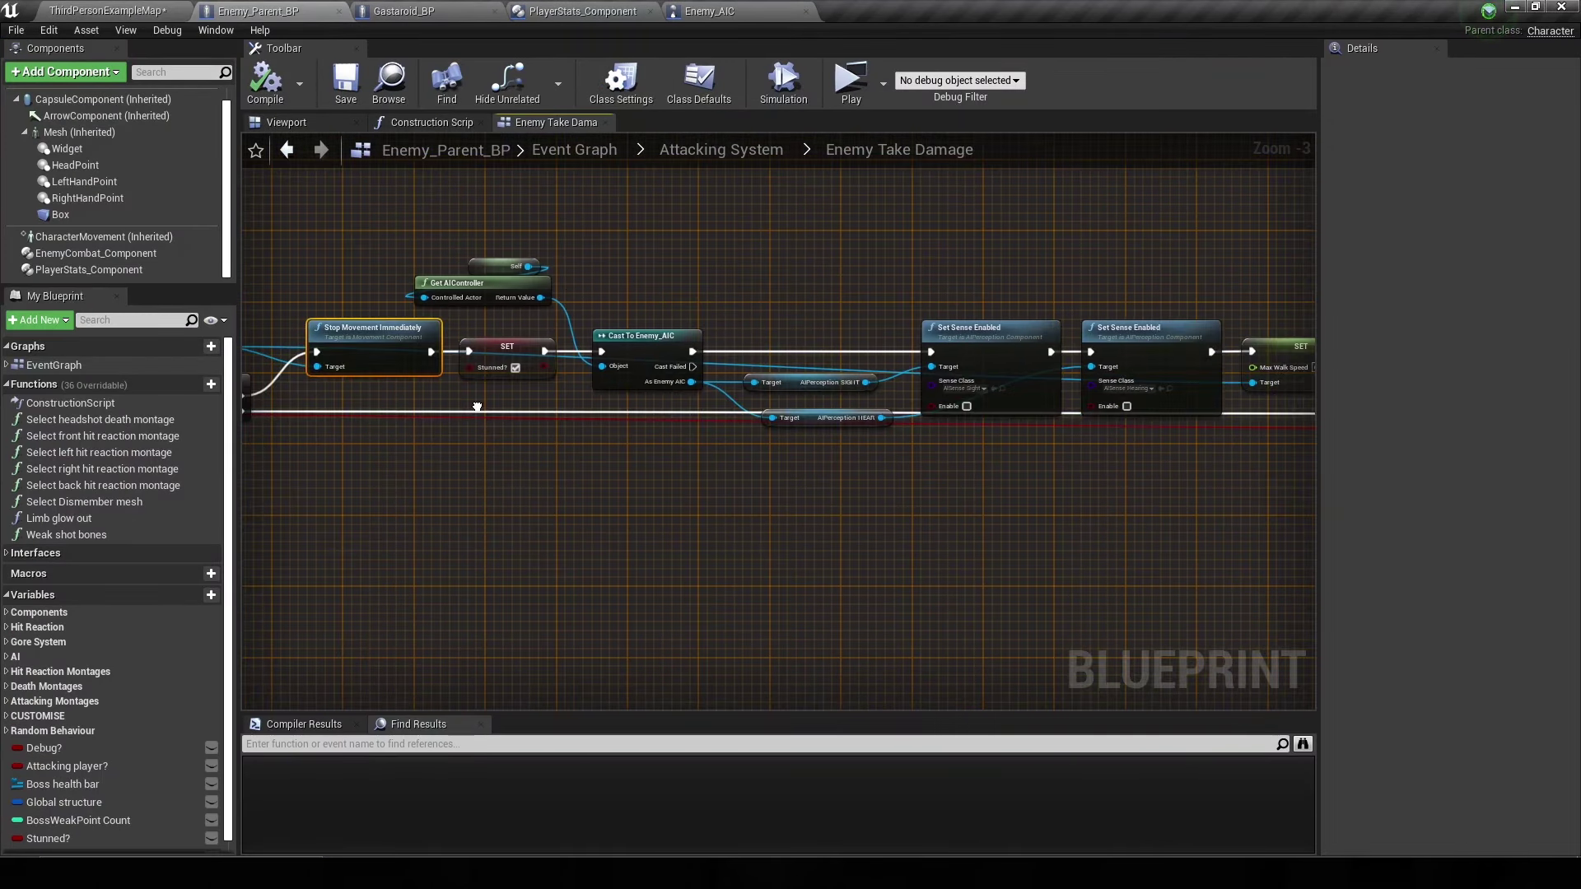
click(753, 494)
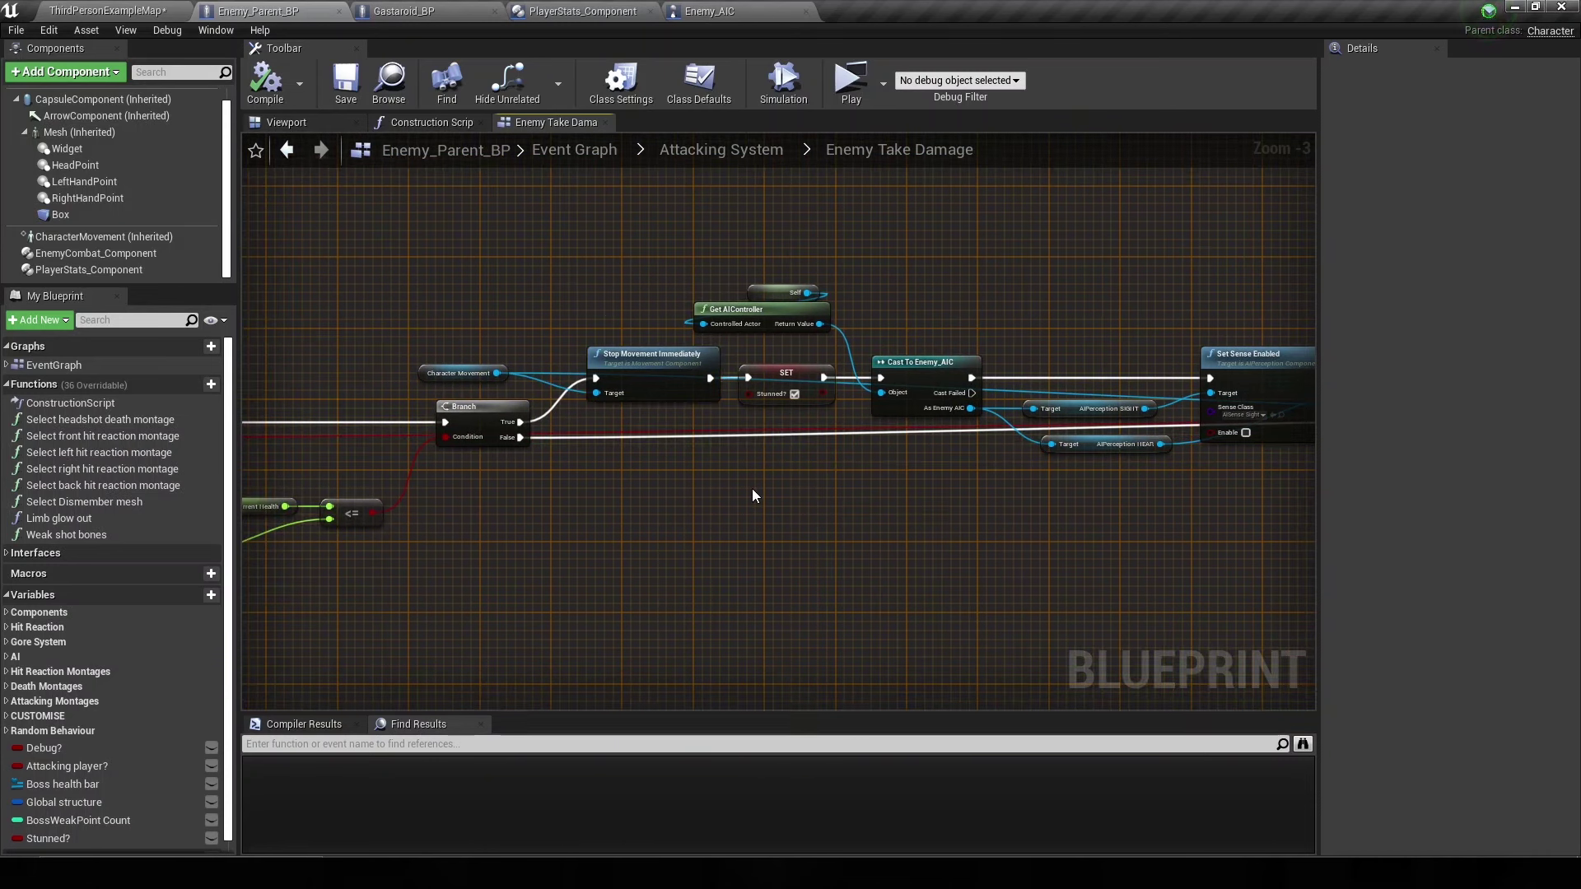
right_drag(753, 494, 693, 566)
drag(378, 396, 539, 449)
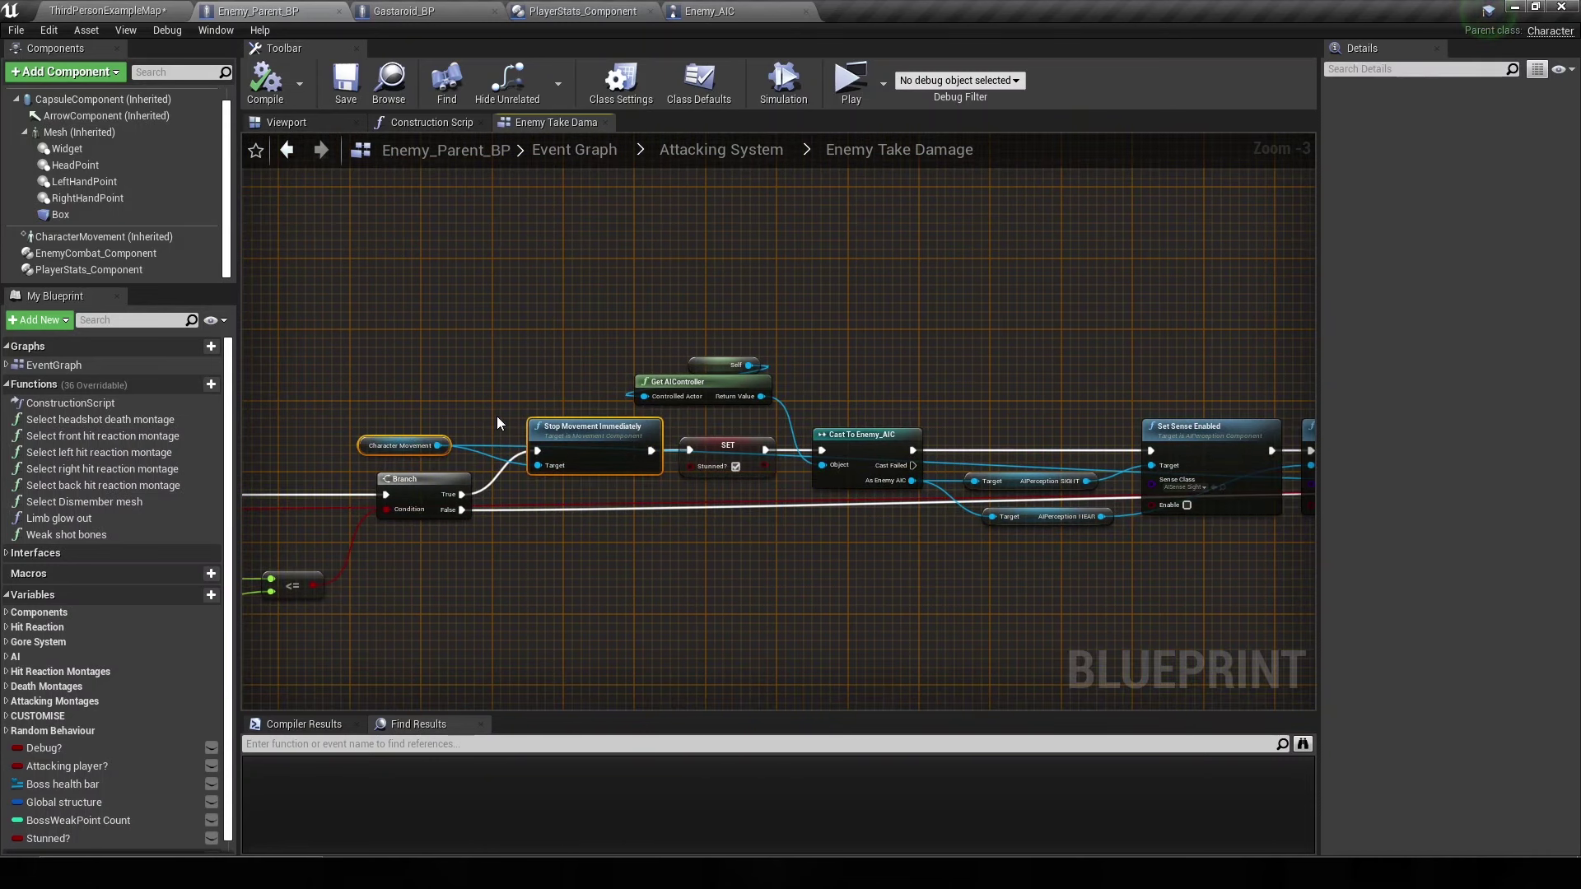
key(Delete)
- Delete the Cast, both Set Sense Enabled nodes and the Max Walk Speed SET node
right_drag(738, 383, 666, 360)
drag(669, 337, 1143, 544)
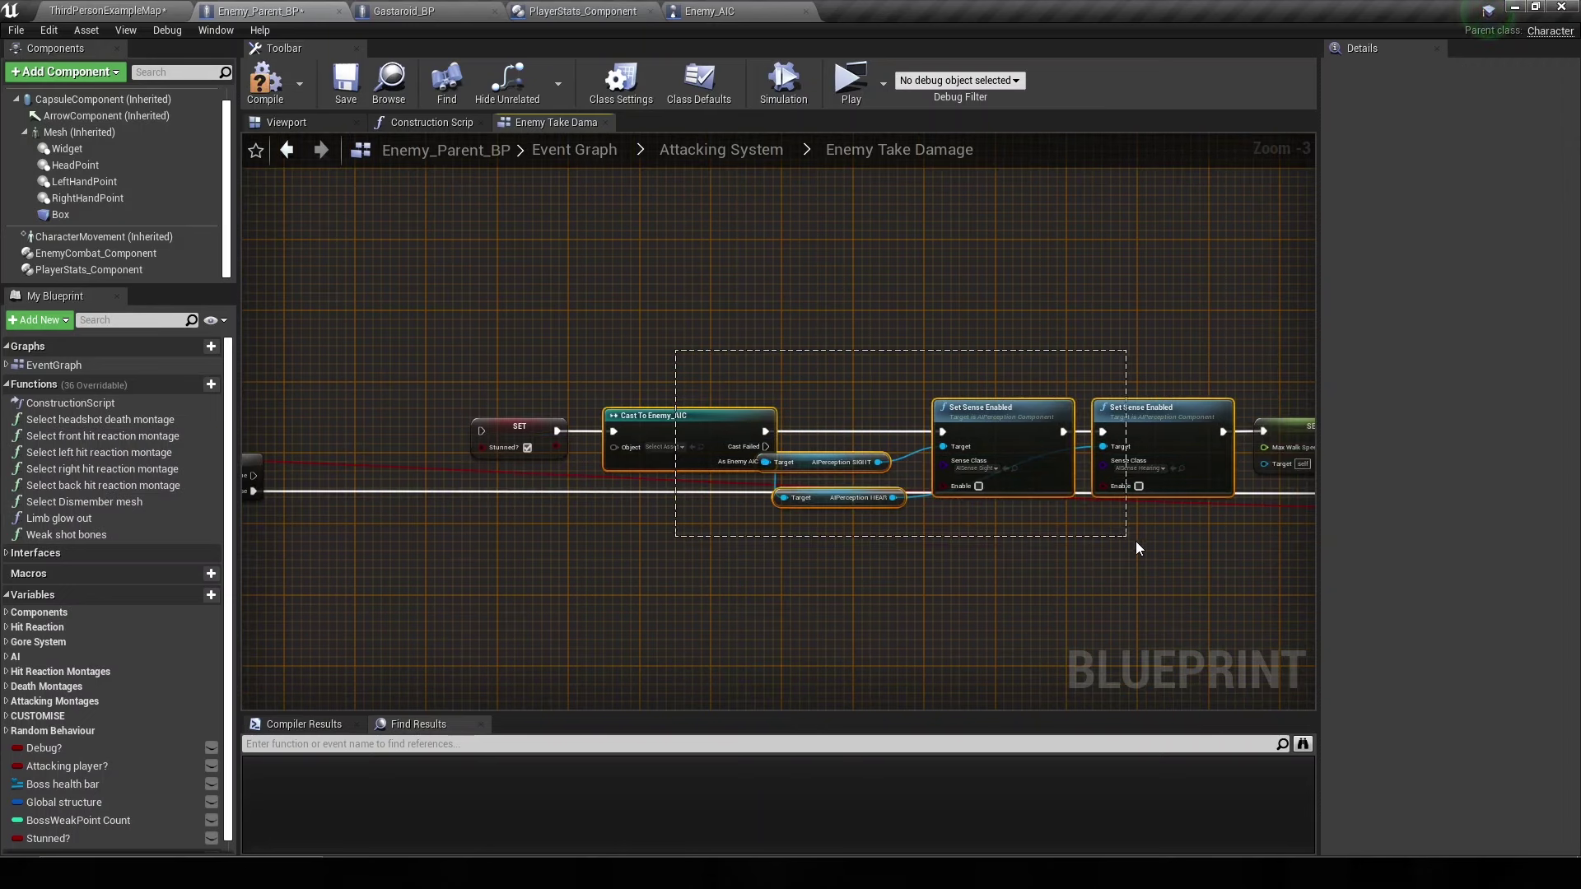
key(Delete)
right_drag(1168, 544, 904, 493)
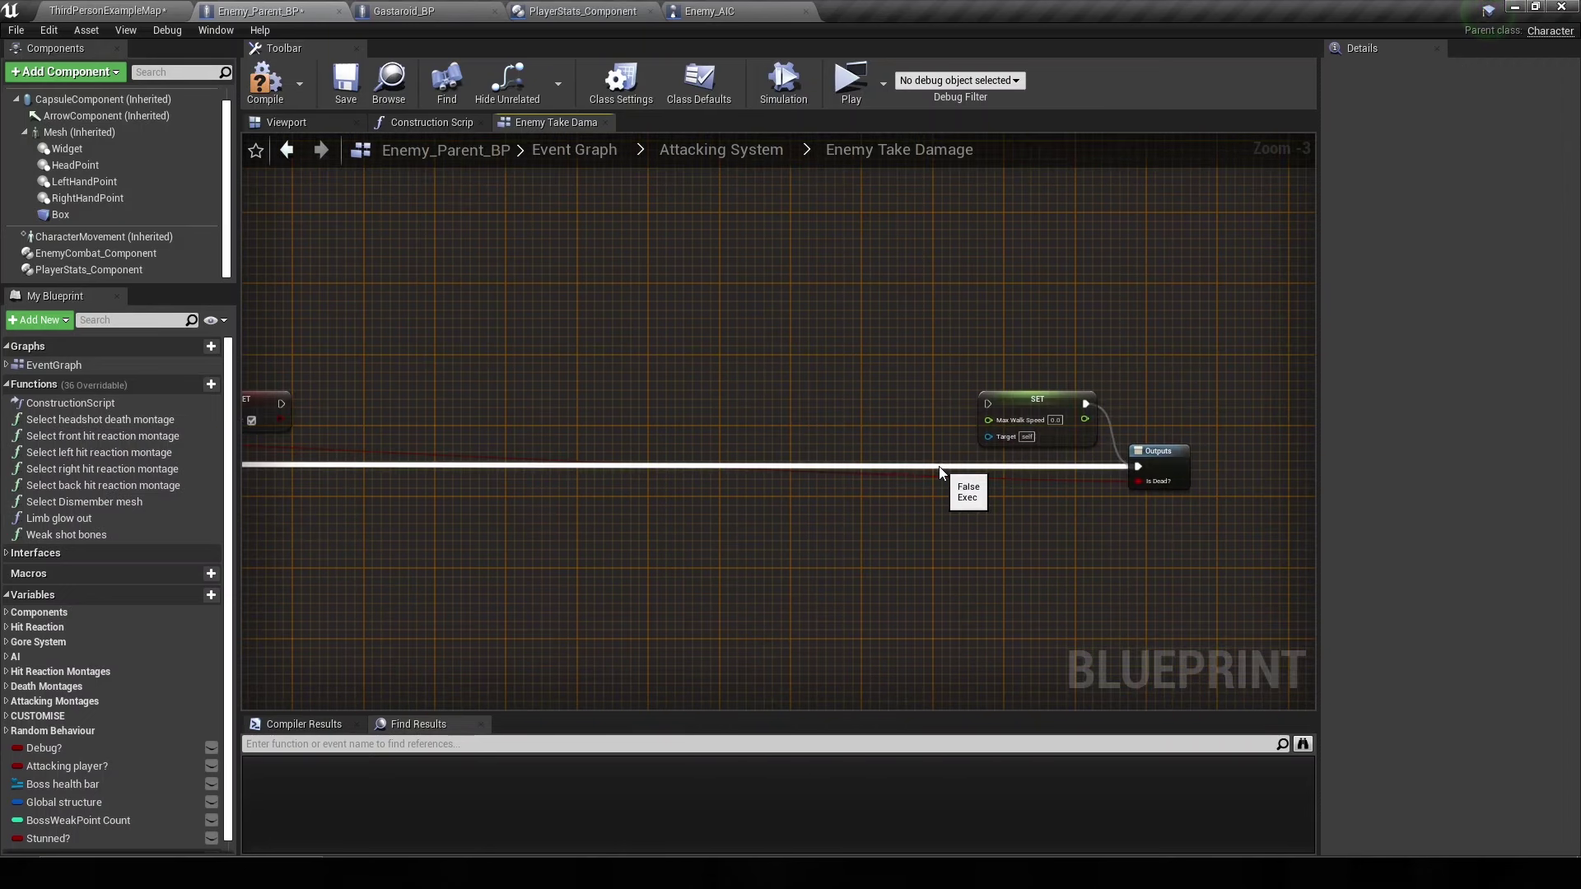
click(1018, 424)
key(Delete)
- Place Outputs after the SET node and add Disable Movement on Branch True, wired into Stunned? SET
drag(1158, 466, 543, 461)
right_drag(544, 461, 965, 464)
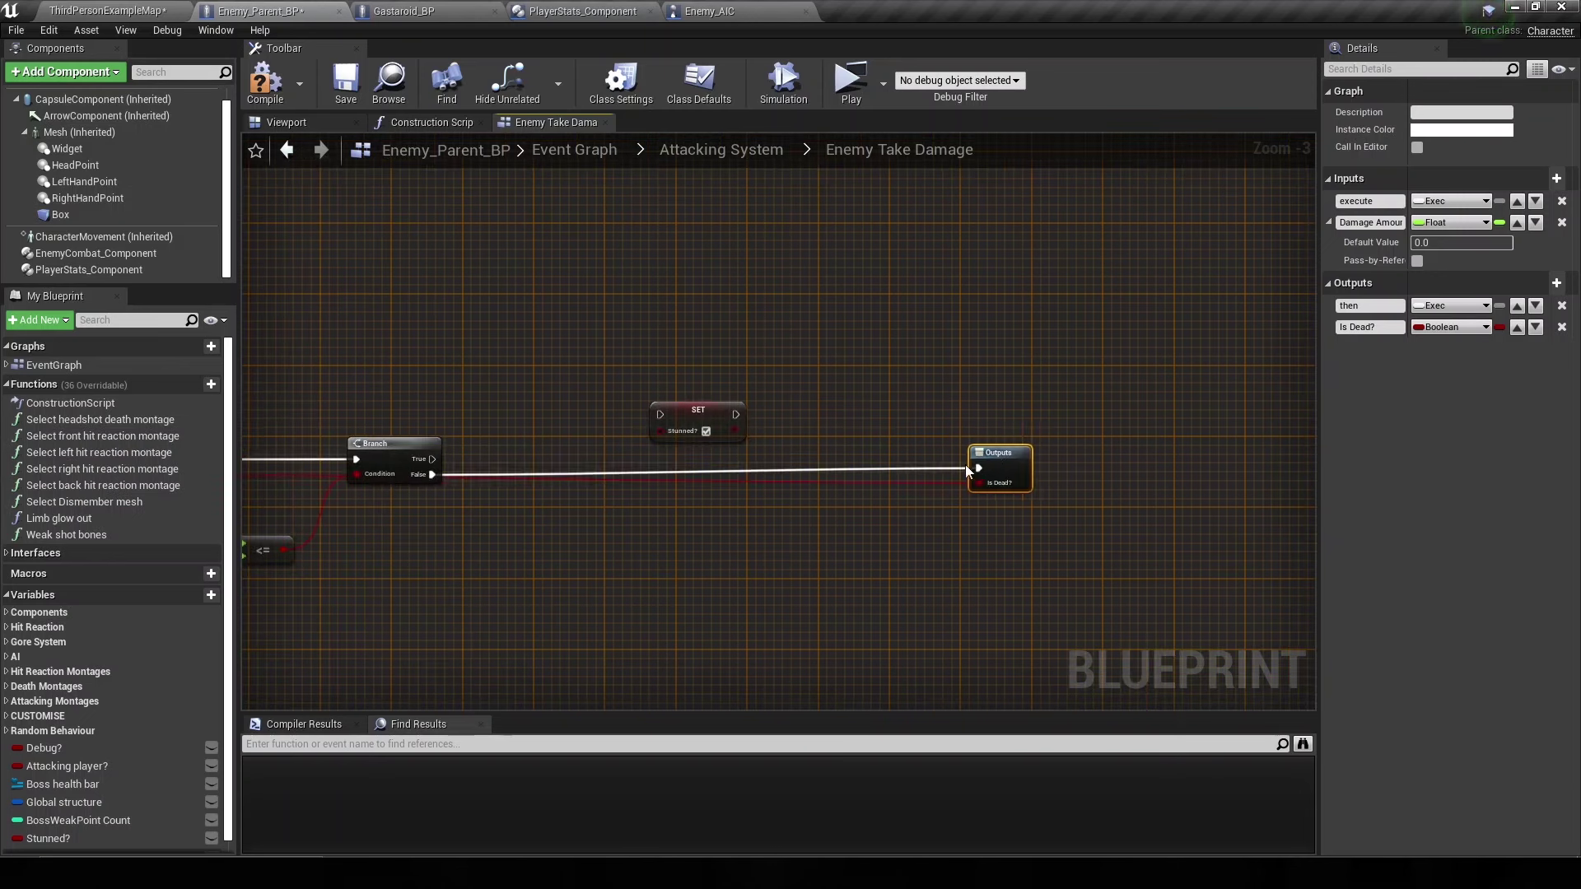
drag(965, 465, 787, 473)
drag(418, 461, 511, 416)
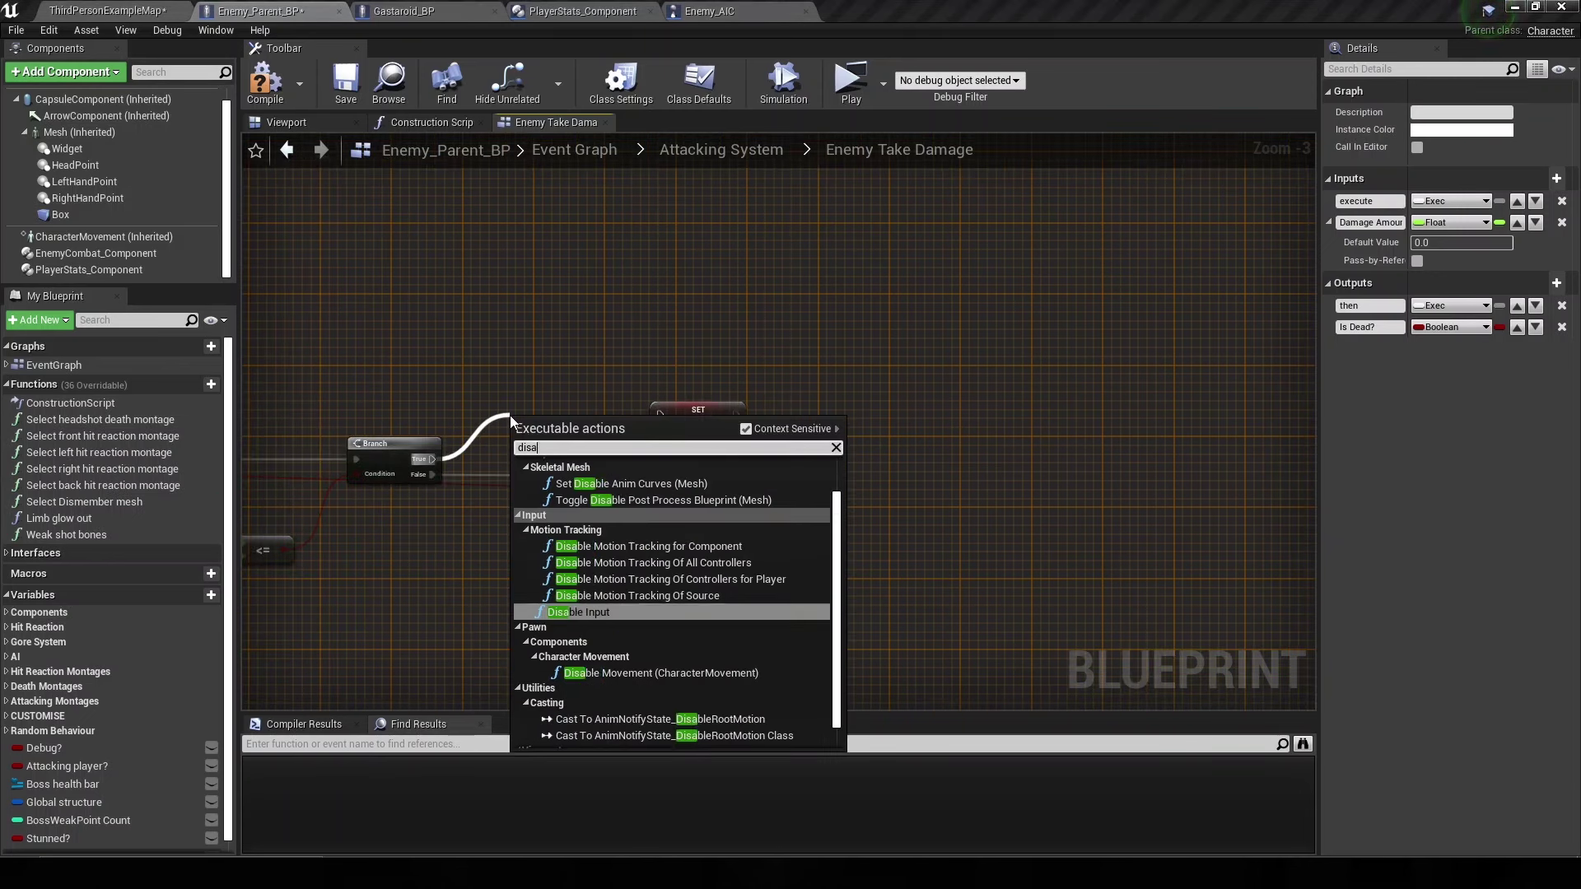
text(disable movee)
key(Return)
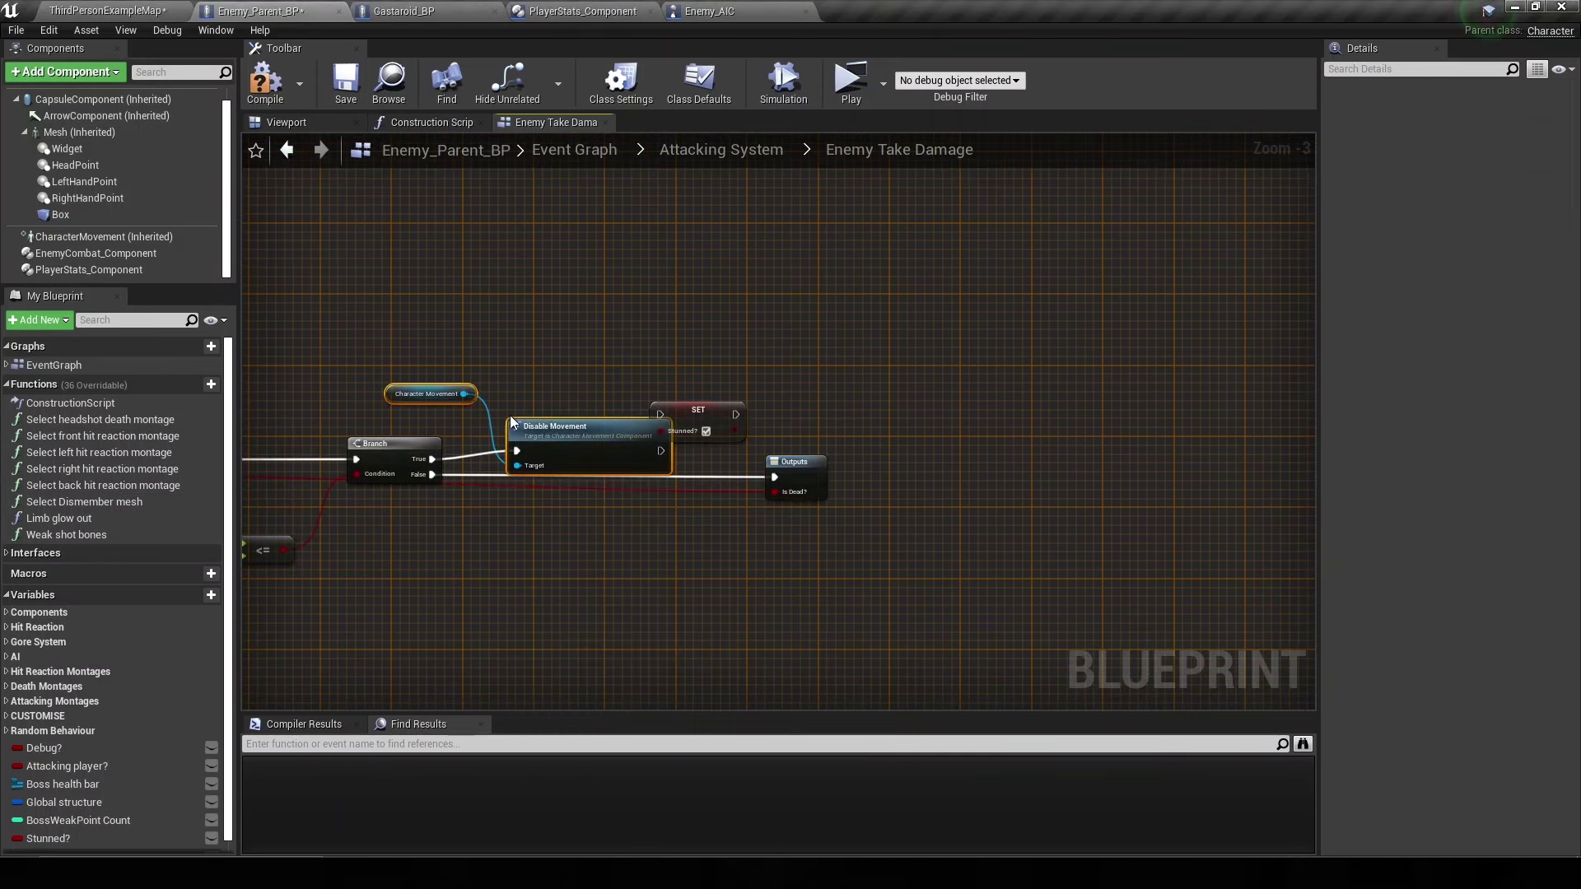
mouse_move(634, 432)
mouse_down()
mouse_move(661, 415)
mouse_move(760, 468)
mouse_up()
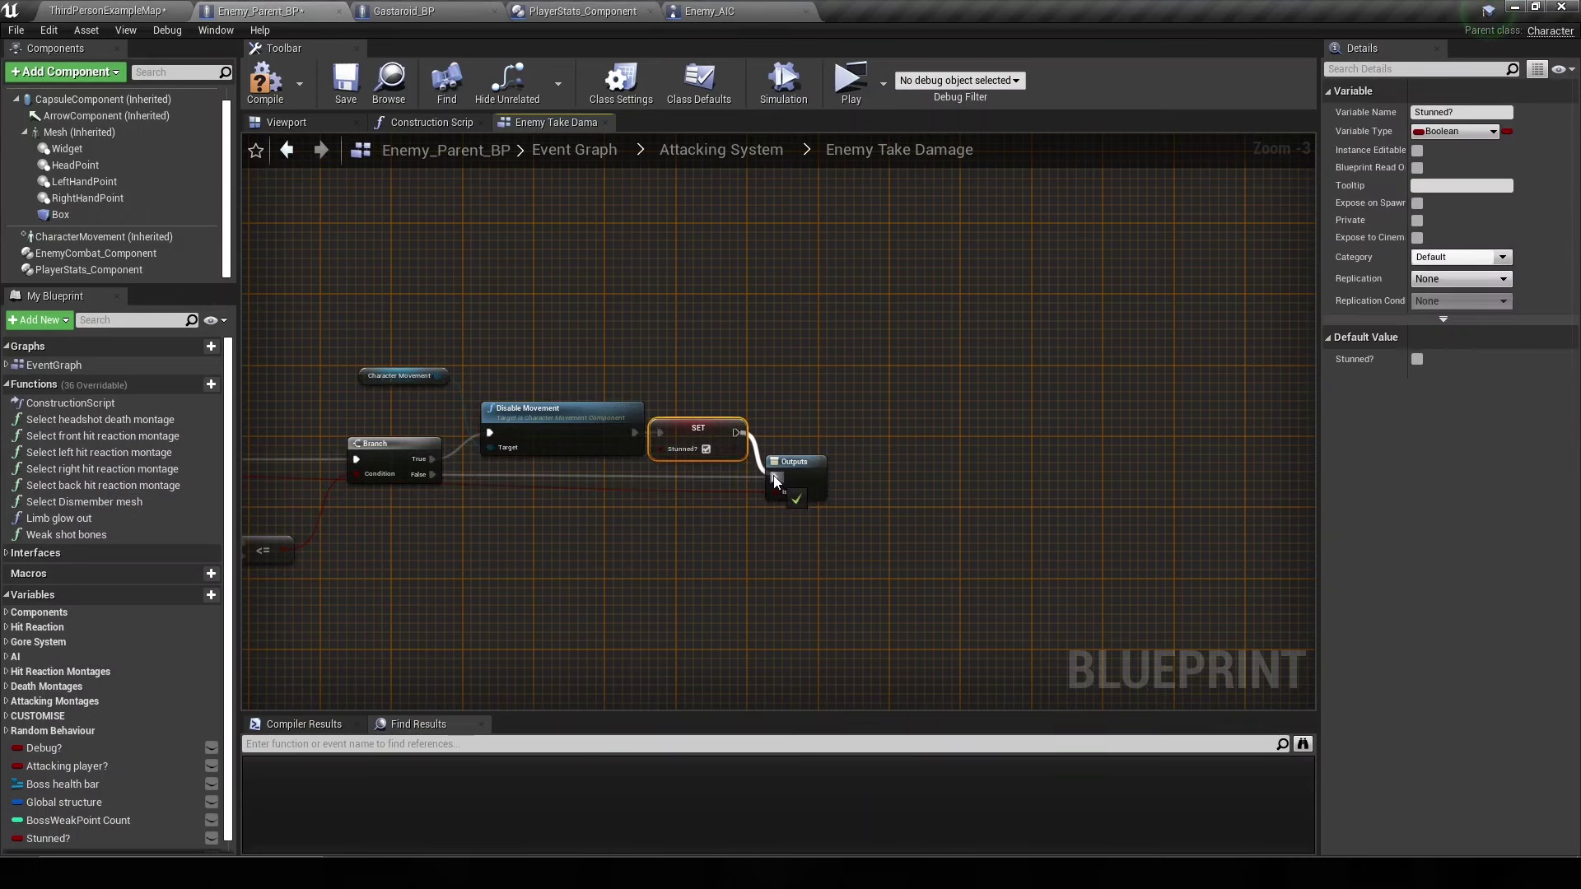
right_drag(714, 405, 862, 381)
- Save the blueprint and multiply Boss Weak Point Count by 100 with an int * float node
click(278, 100)
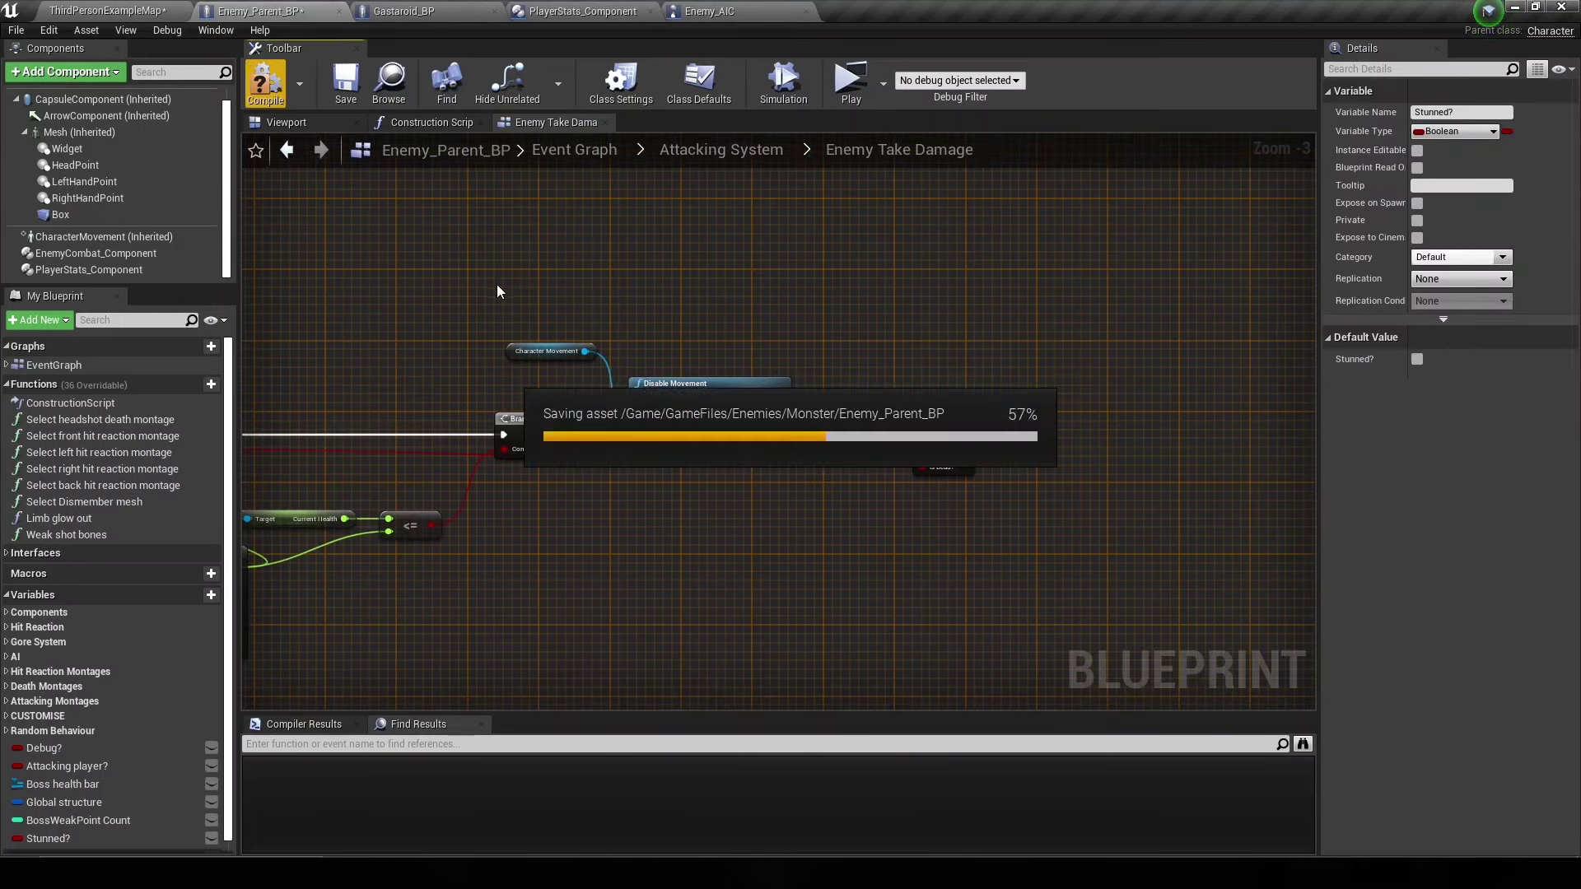
right_drag(505, 300, 865, 180)
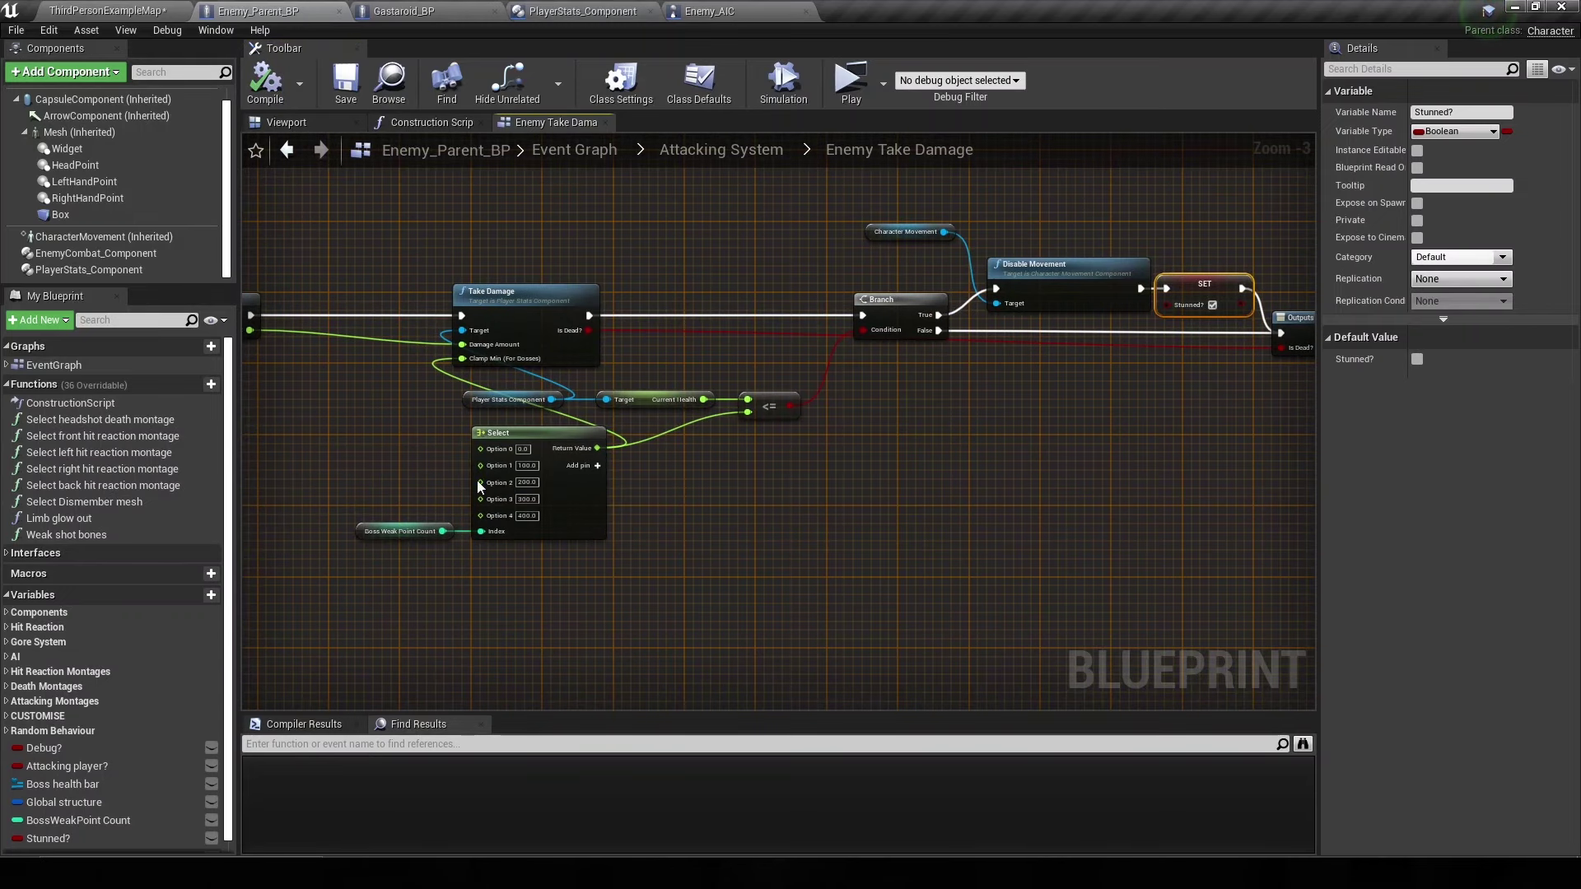
click(451, 531)
scroll(405, 531, up, 3)
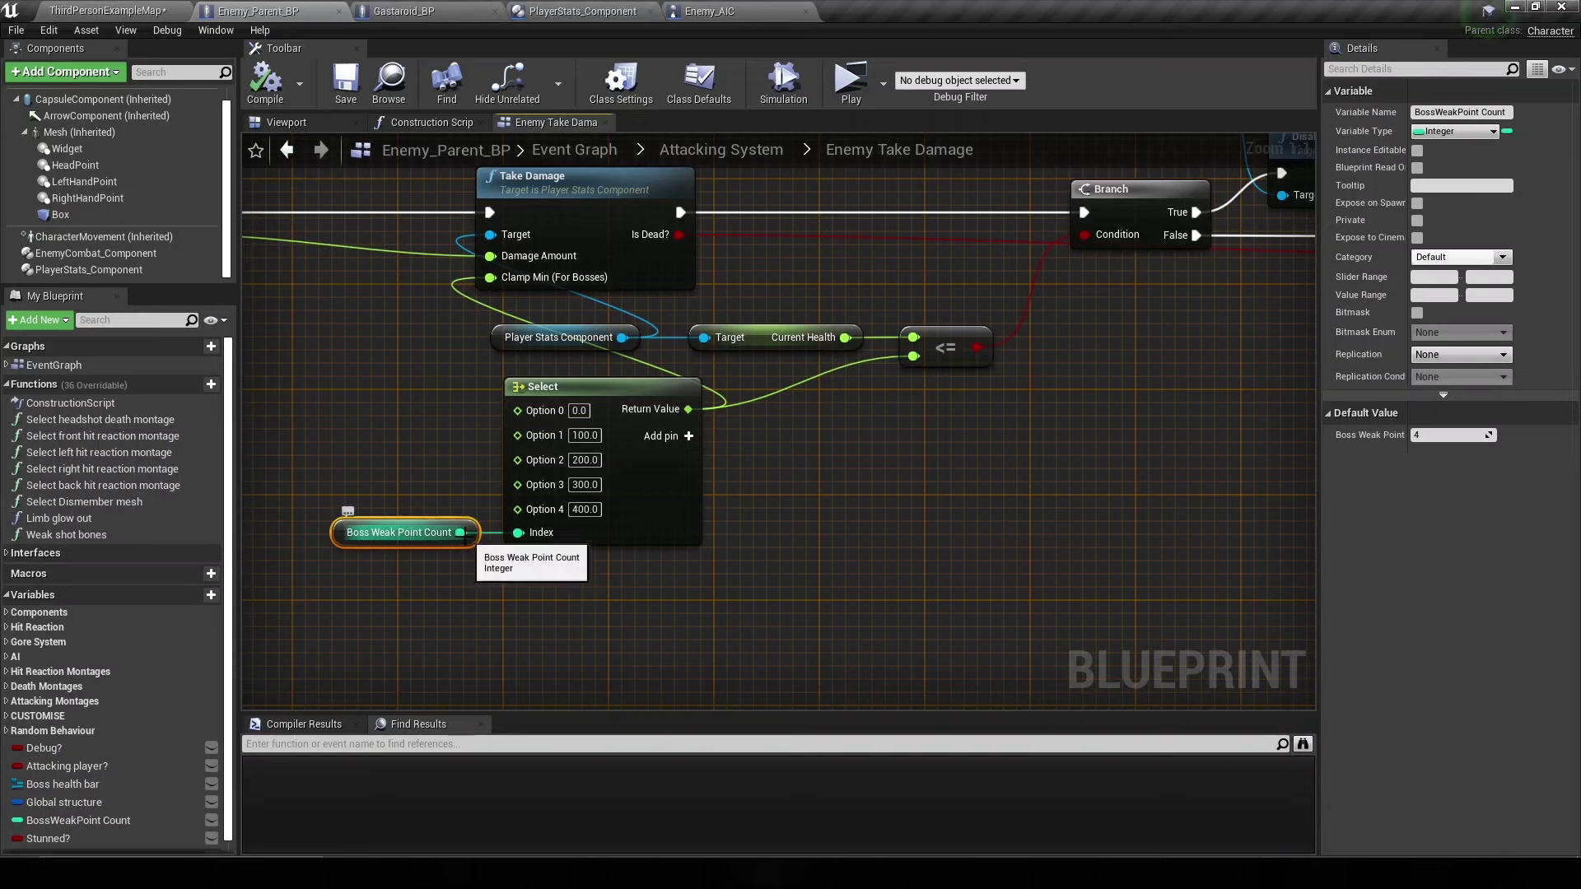
drag(460, 533, 512, 575)
text(*float)
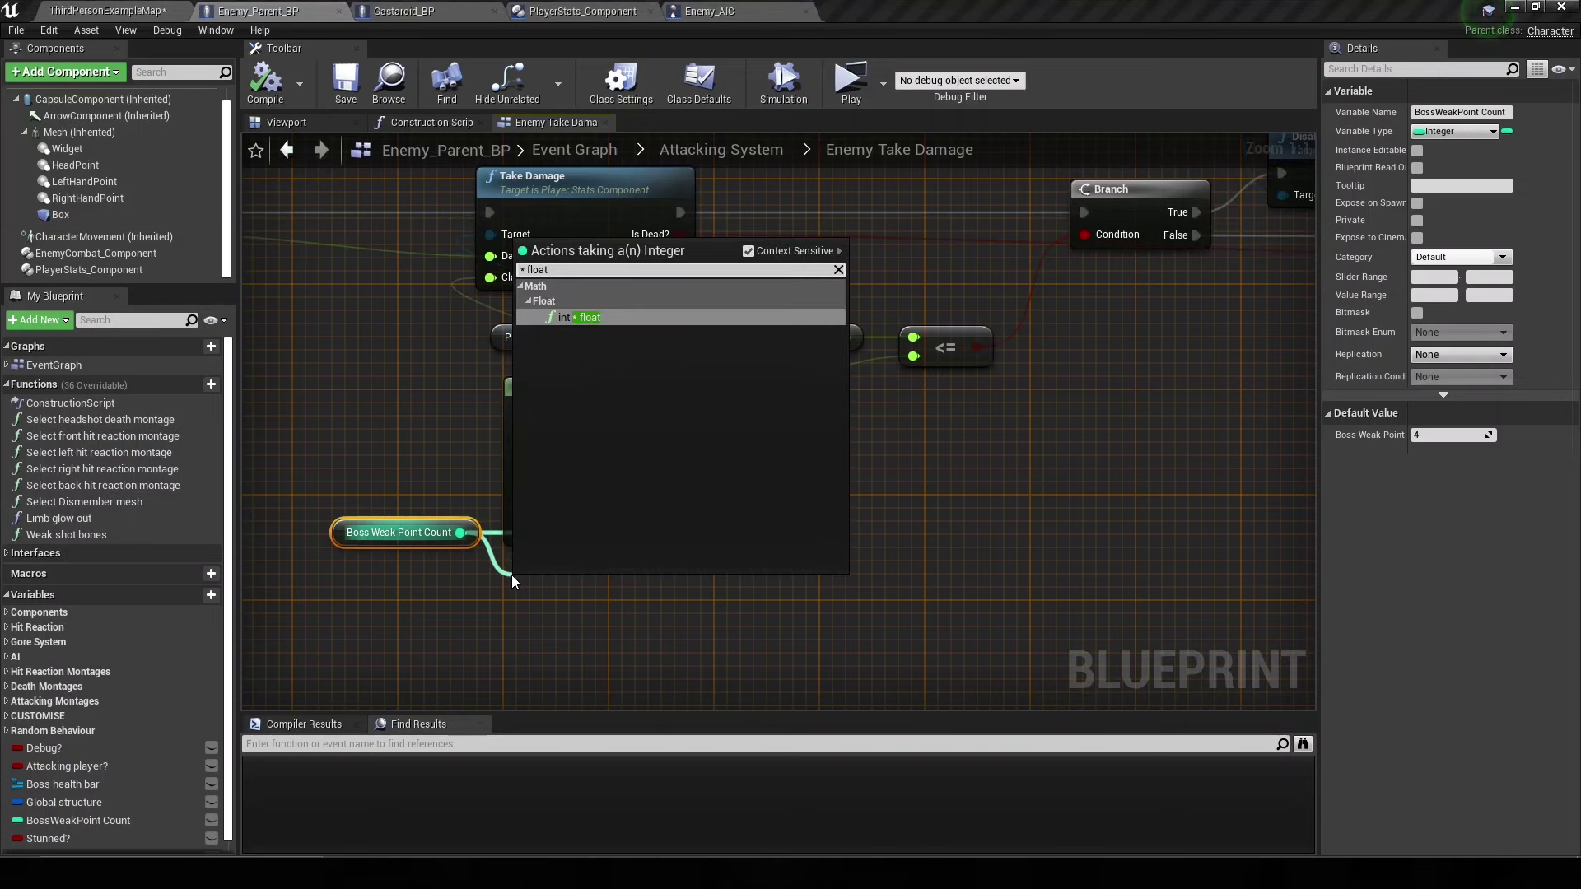
key(Return)
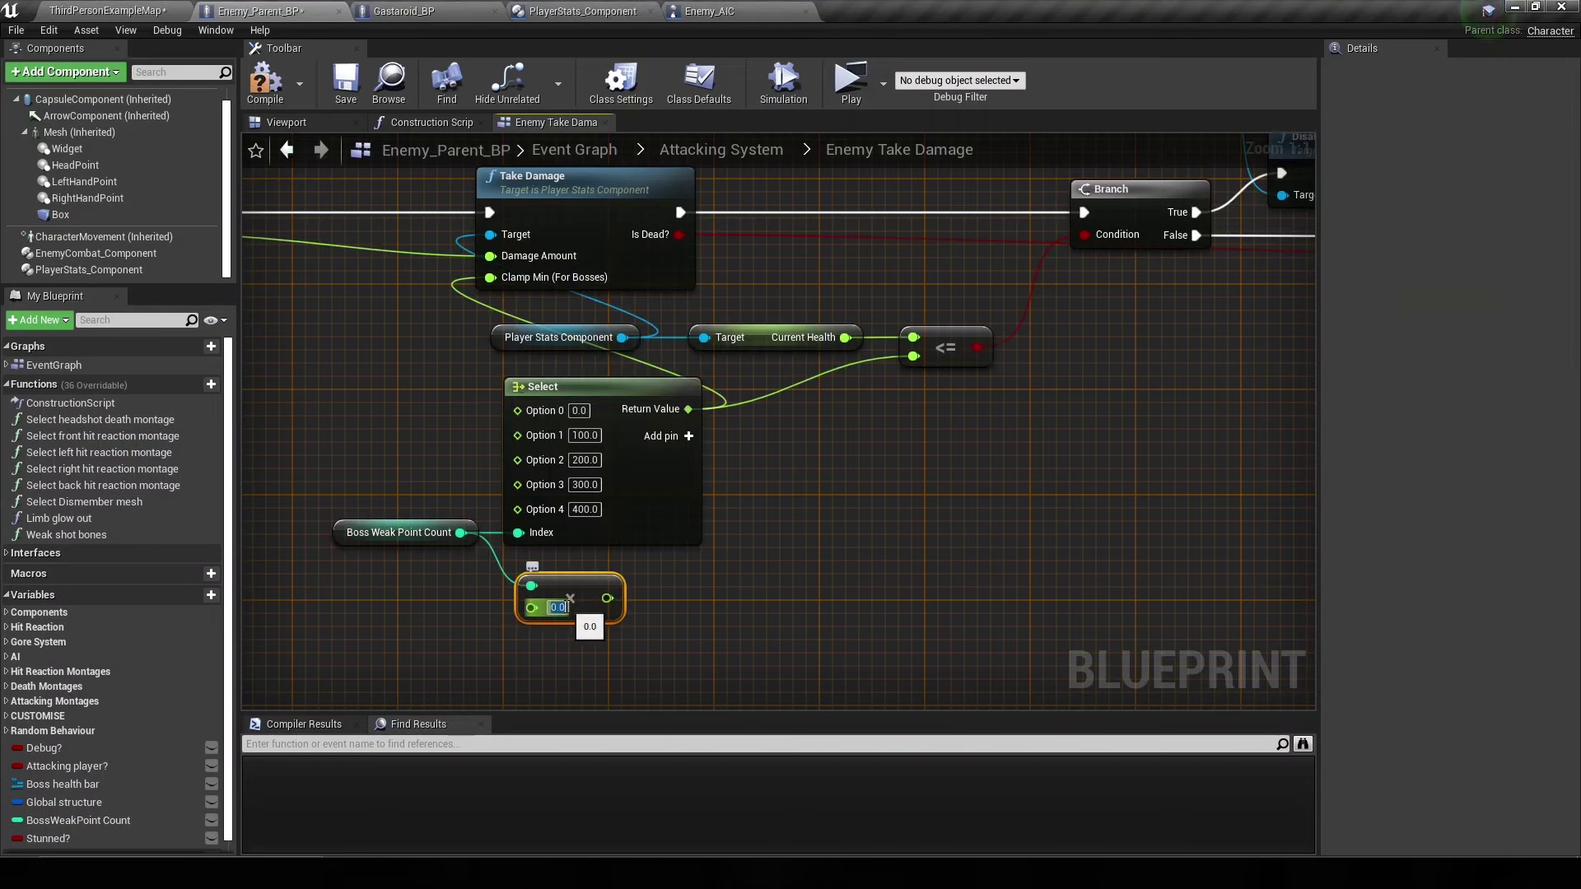
text(1)
key(Return)
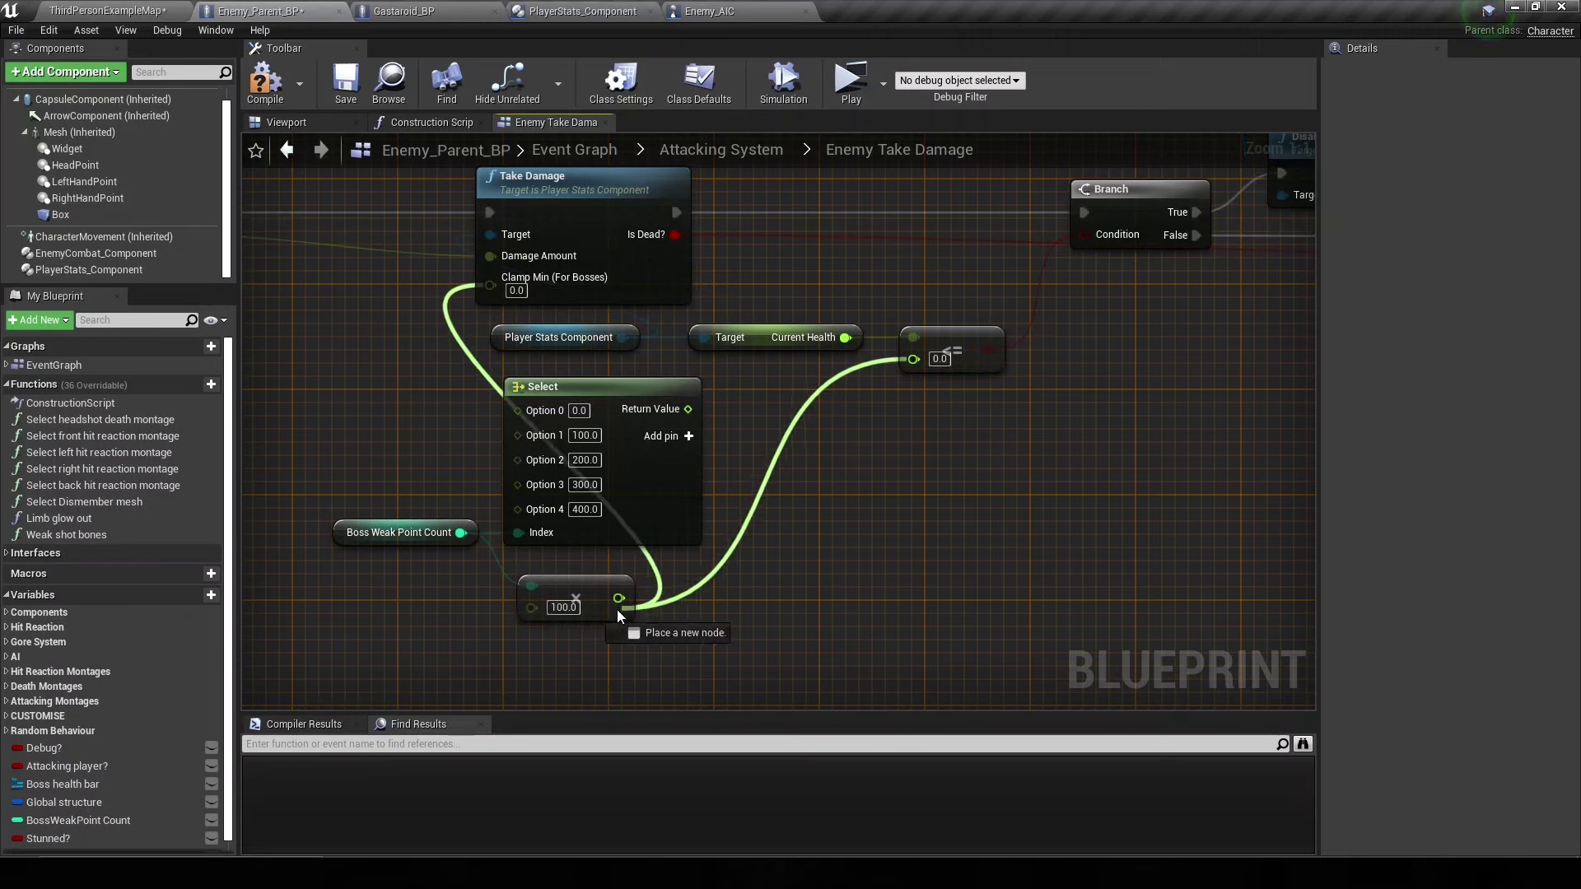
- Relink Select's outputs to the multiply result, tidy the nodes, and save the blueprint
ctrl+drag(687, 409, 620, 600)
click(646, 502)
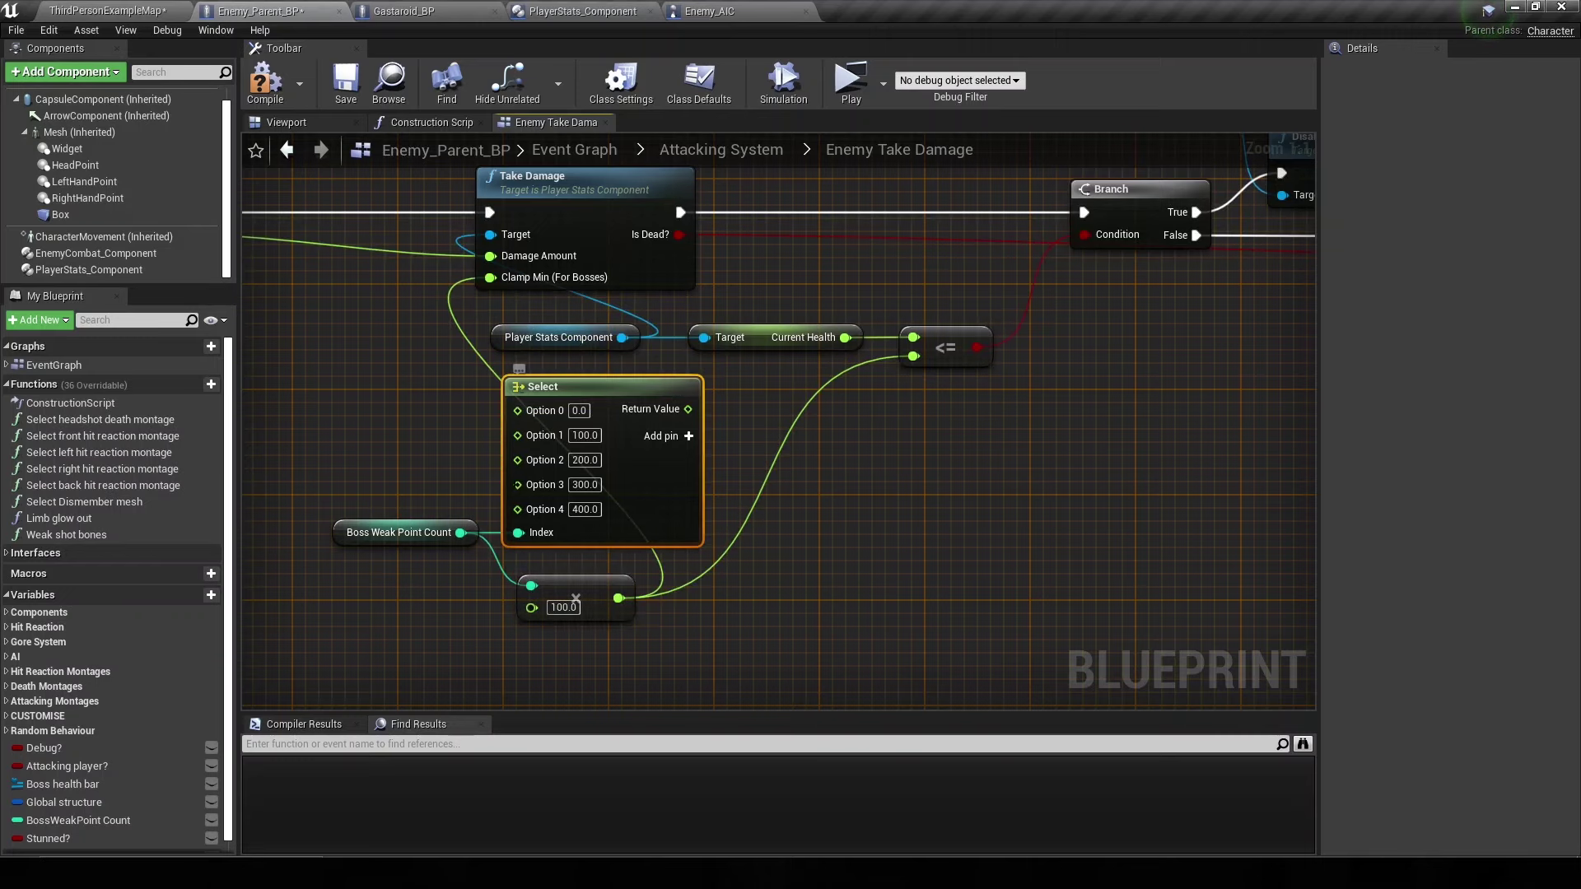
right_drag(579, 537, 655, 491)
drag(508, 593, 367, 655)
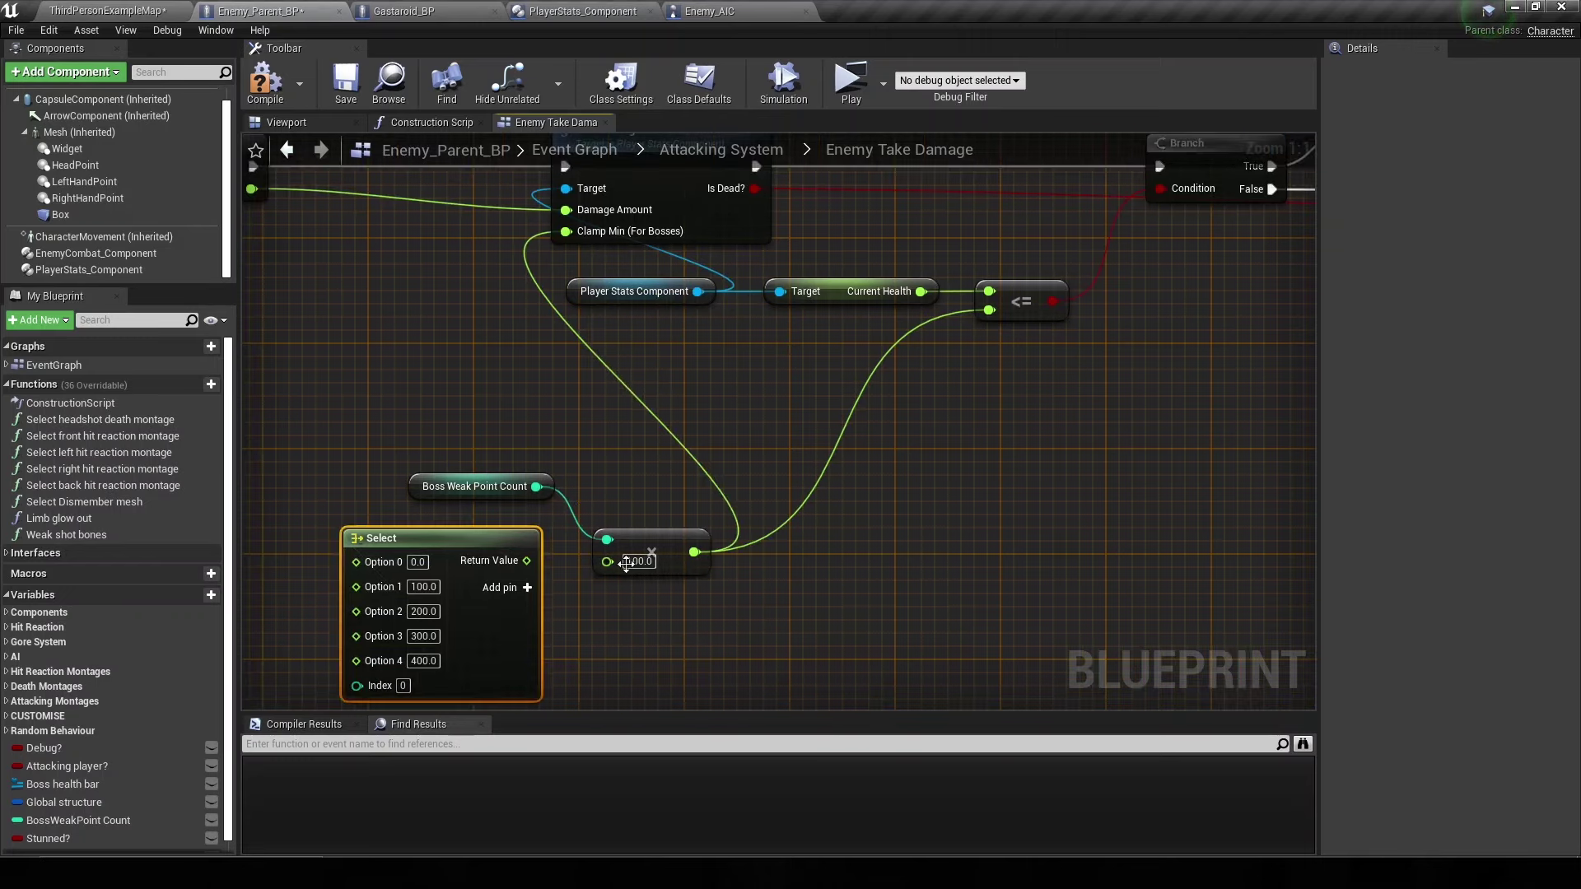
drag(628, 545, 618, 354)
ctrl+click(478, 486)
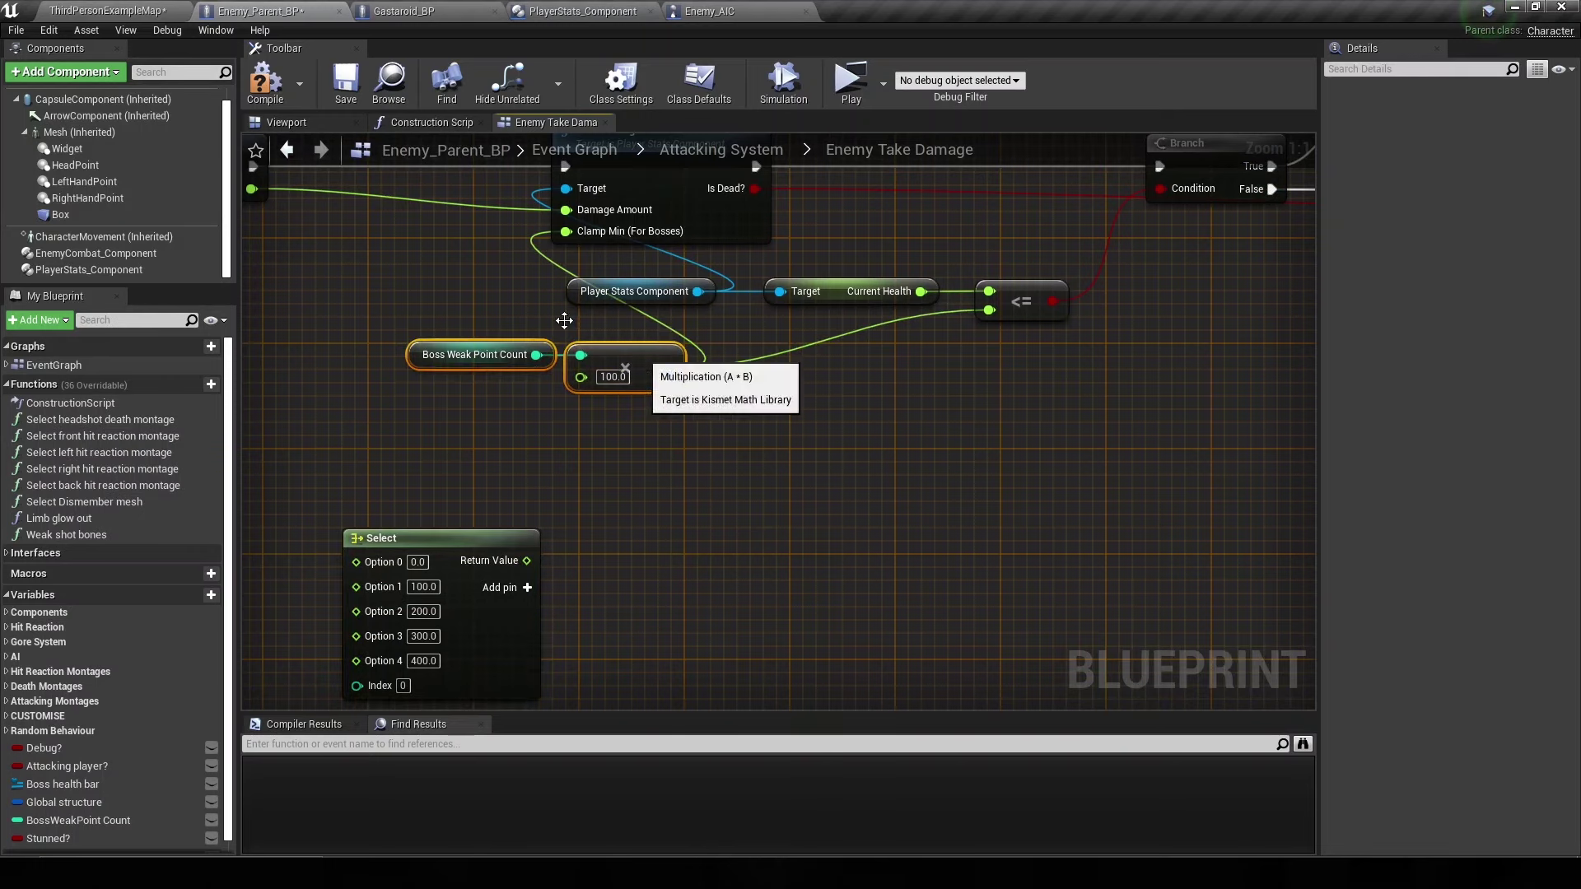
key(ctrl+s)
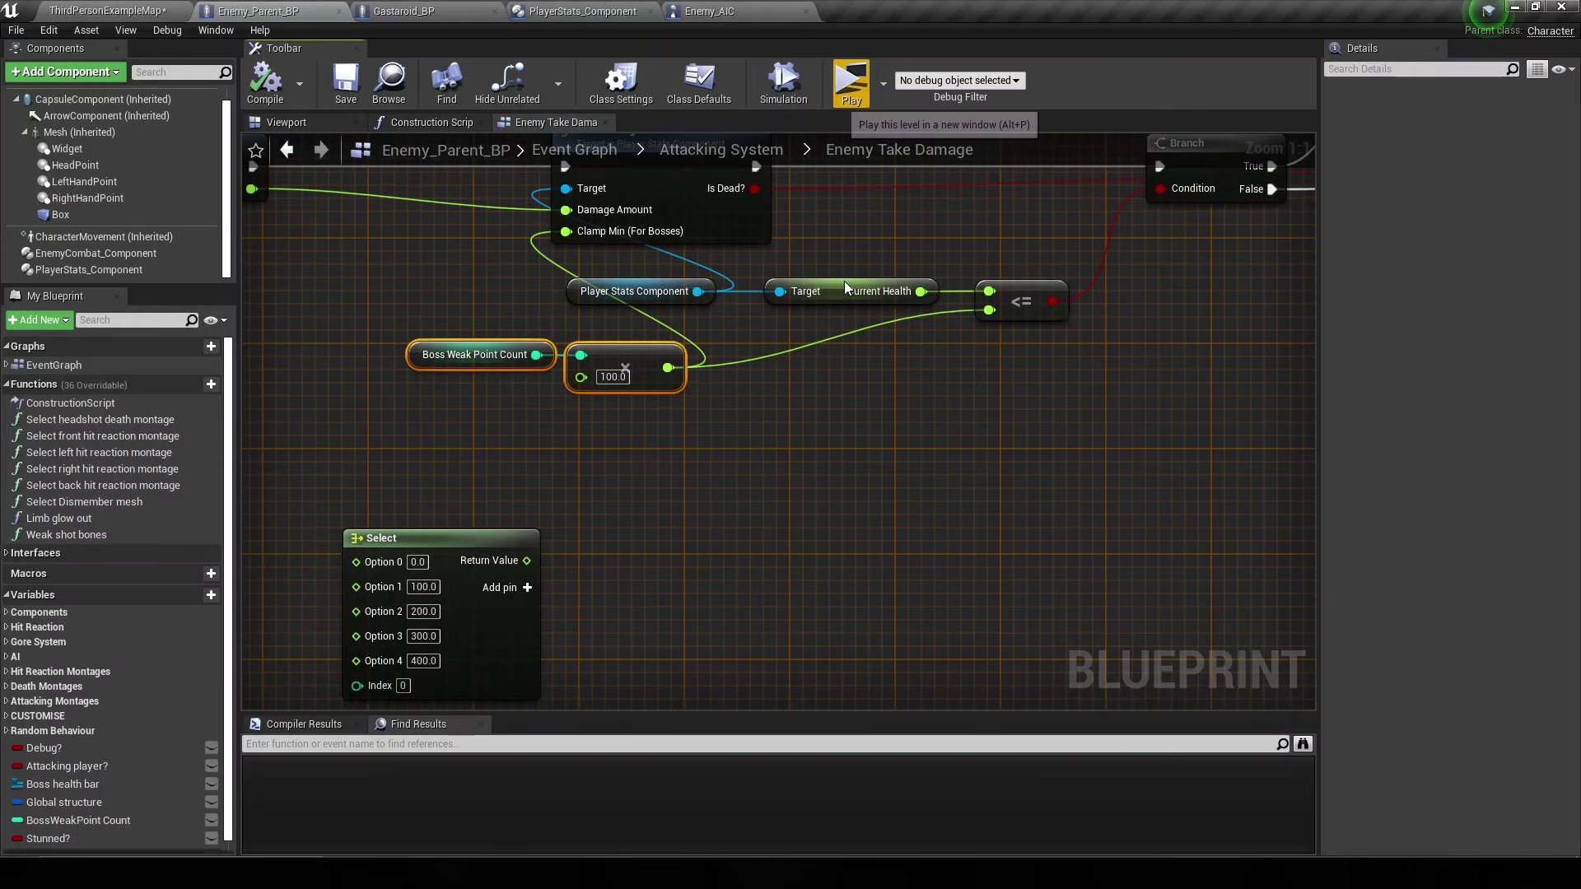
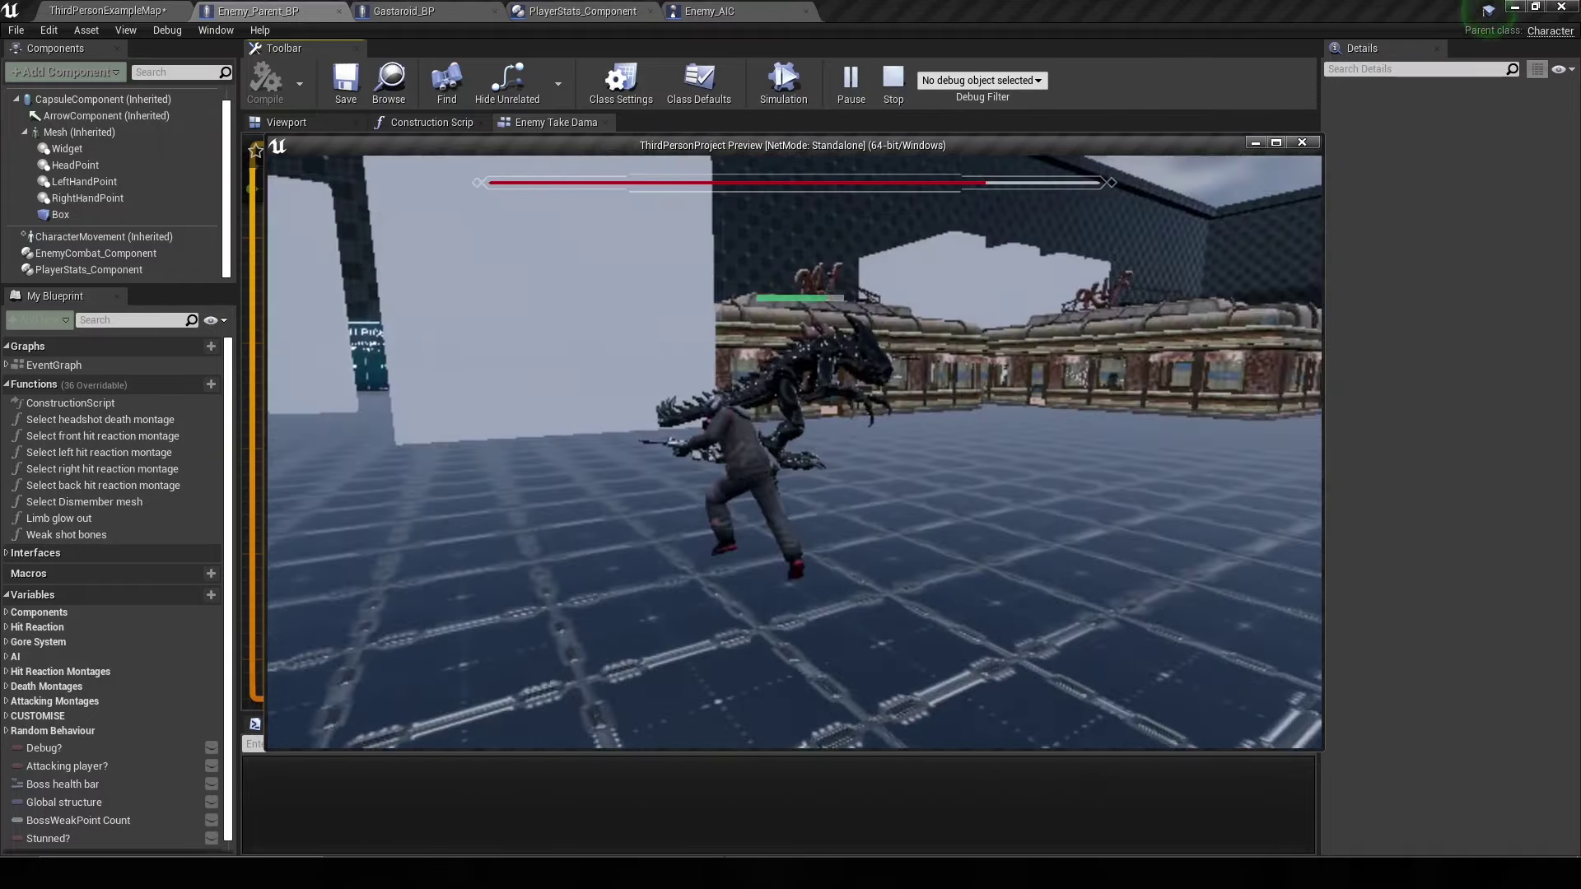
- Stop the play-test and zoom in and out on the Enemy Take Damage graph
key(Escape)
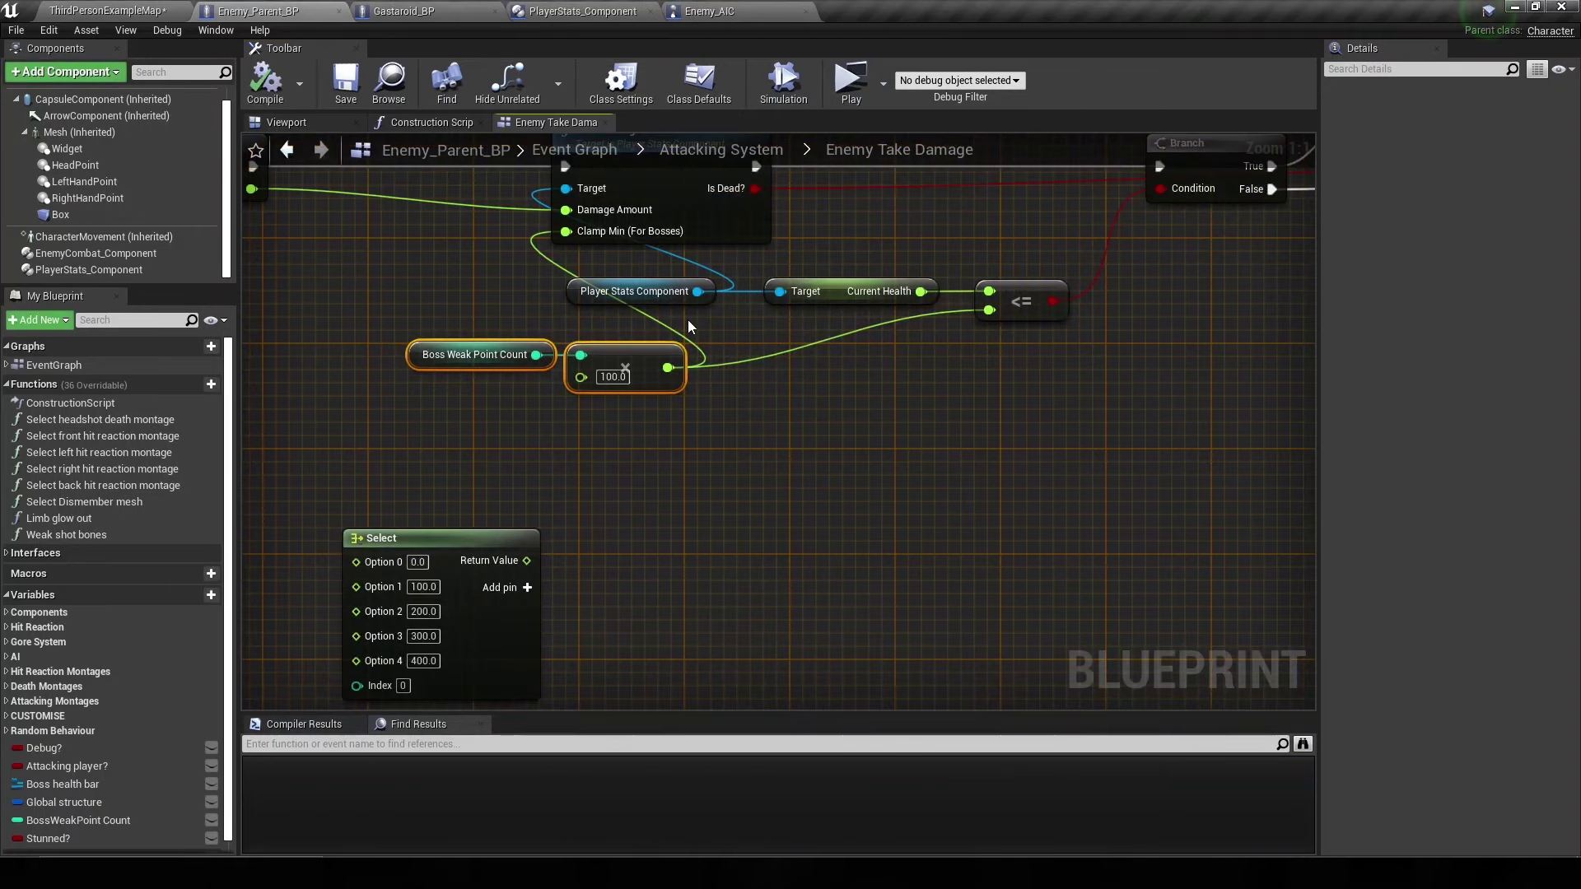
scroll(692, 319, down, 4)
scroll(733, 321, up, 2)
scroll(779, 325, down, 2)
scroll(799, 285, up, 4)
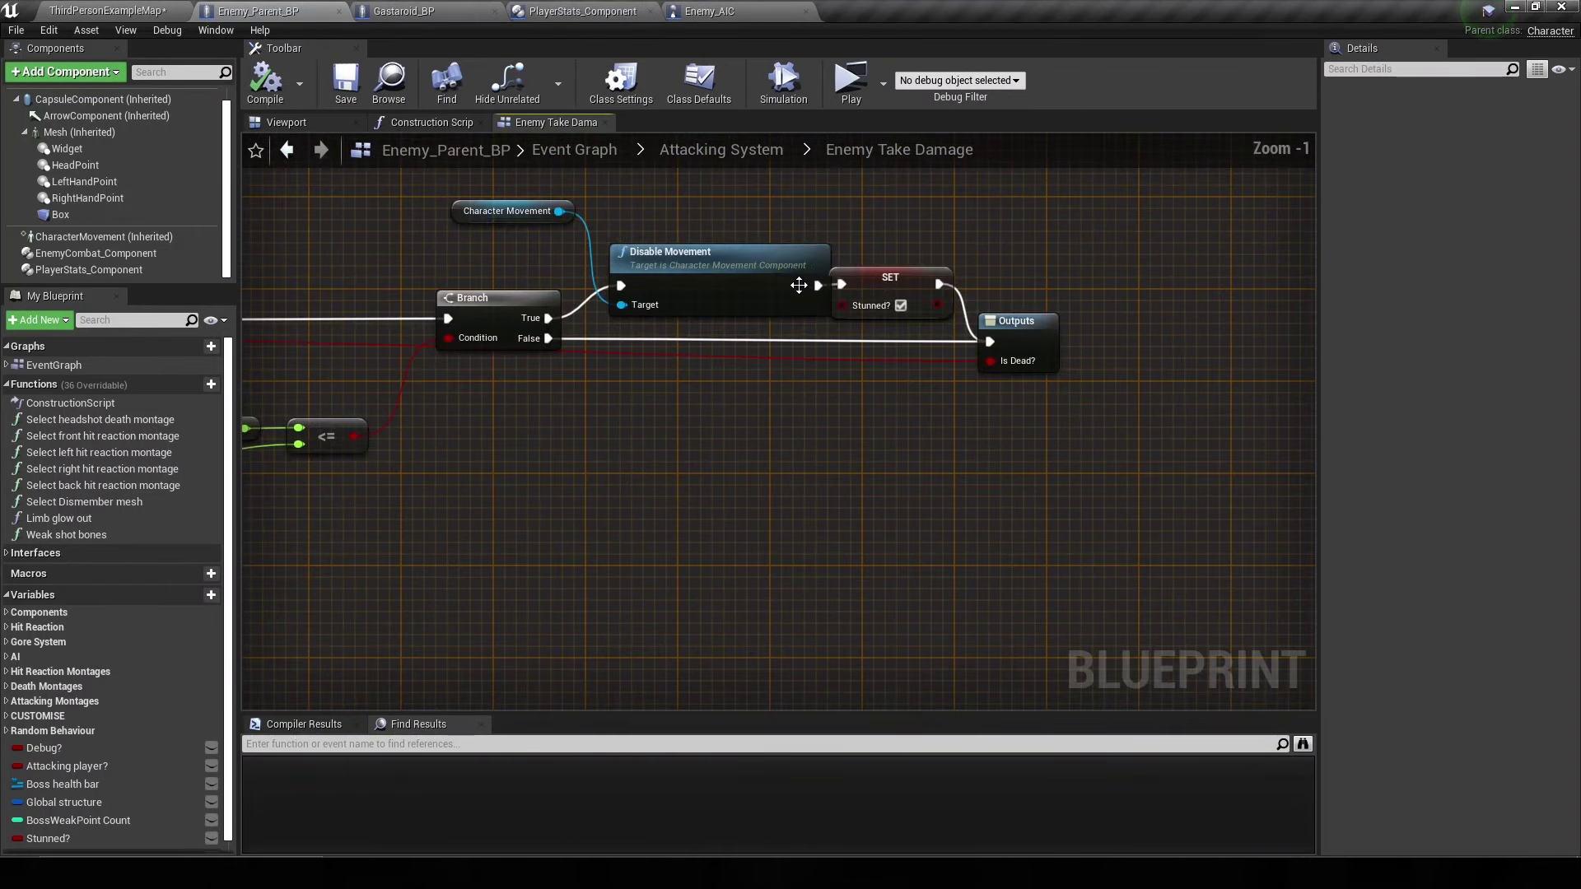
- Open the SK_Gastaroid skeletal mesh from the Gastaroid_BP viewport's Mesh component
click(412, 11)
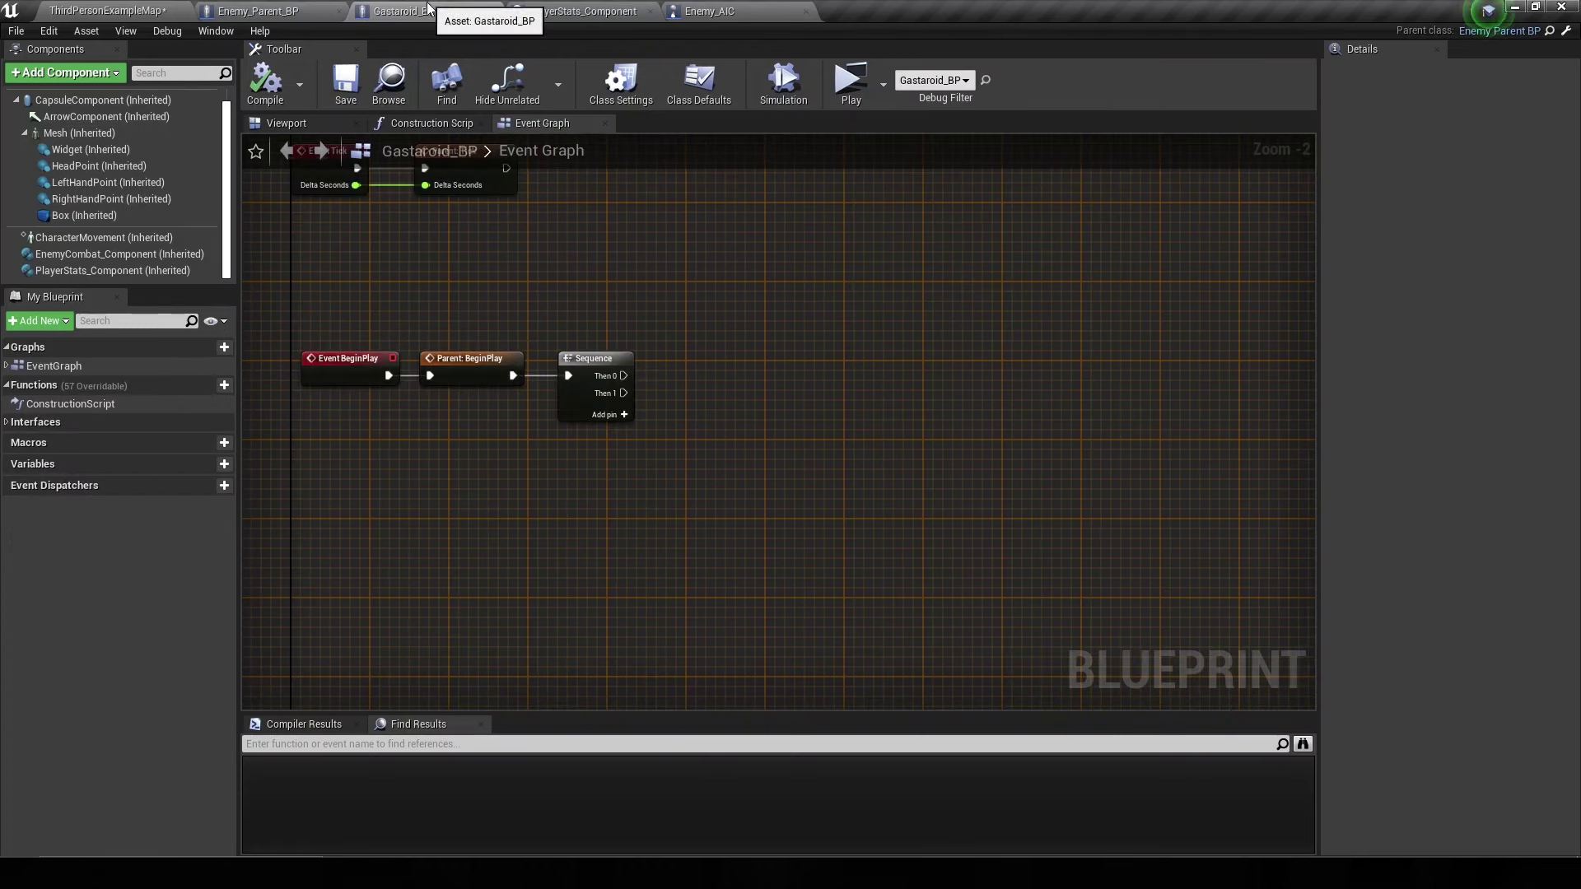
click(290, 123)
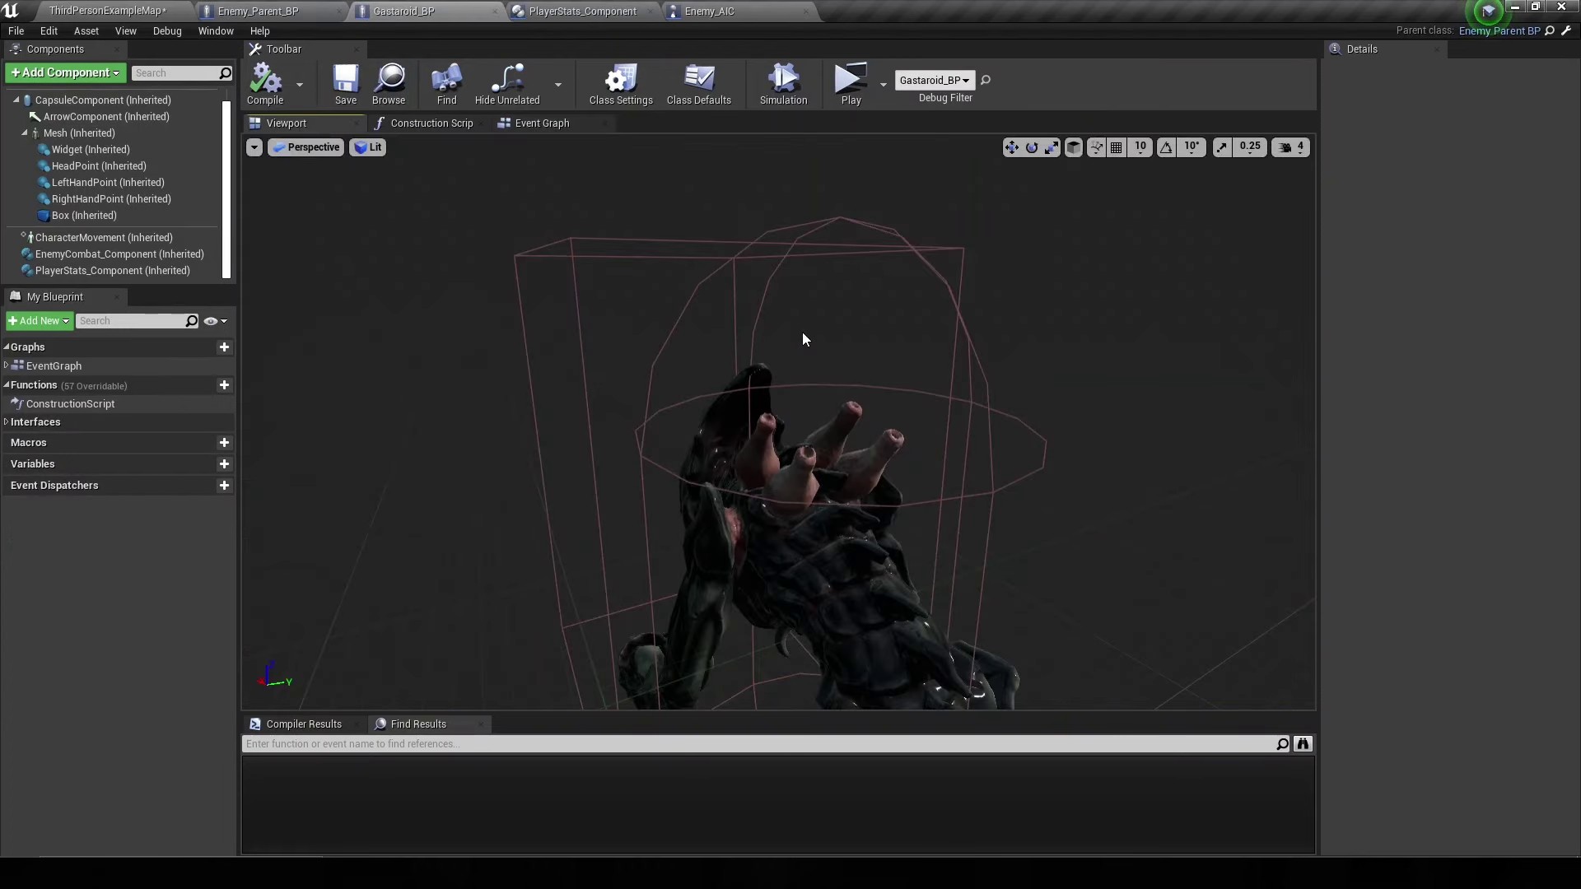
click(803, 428)
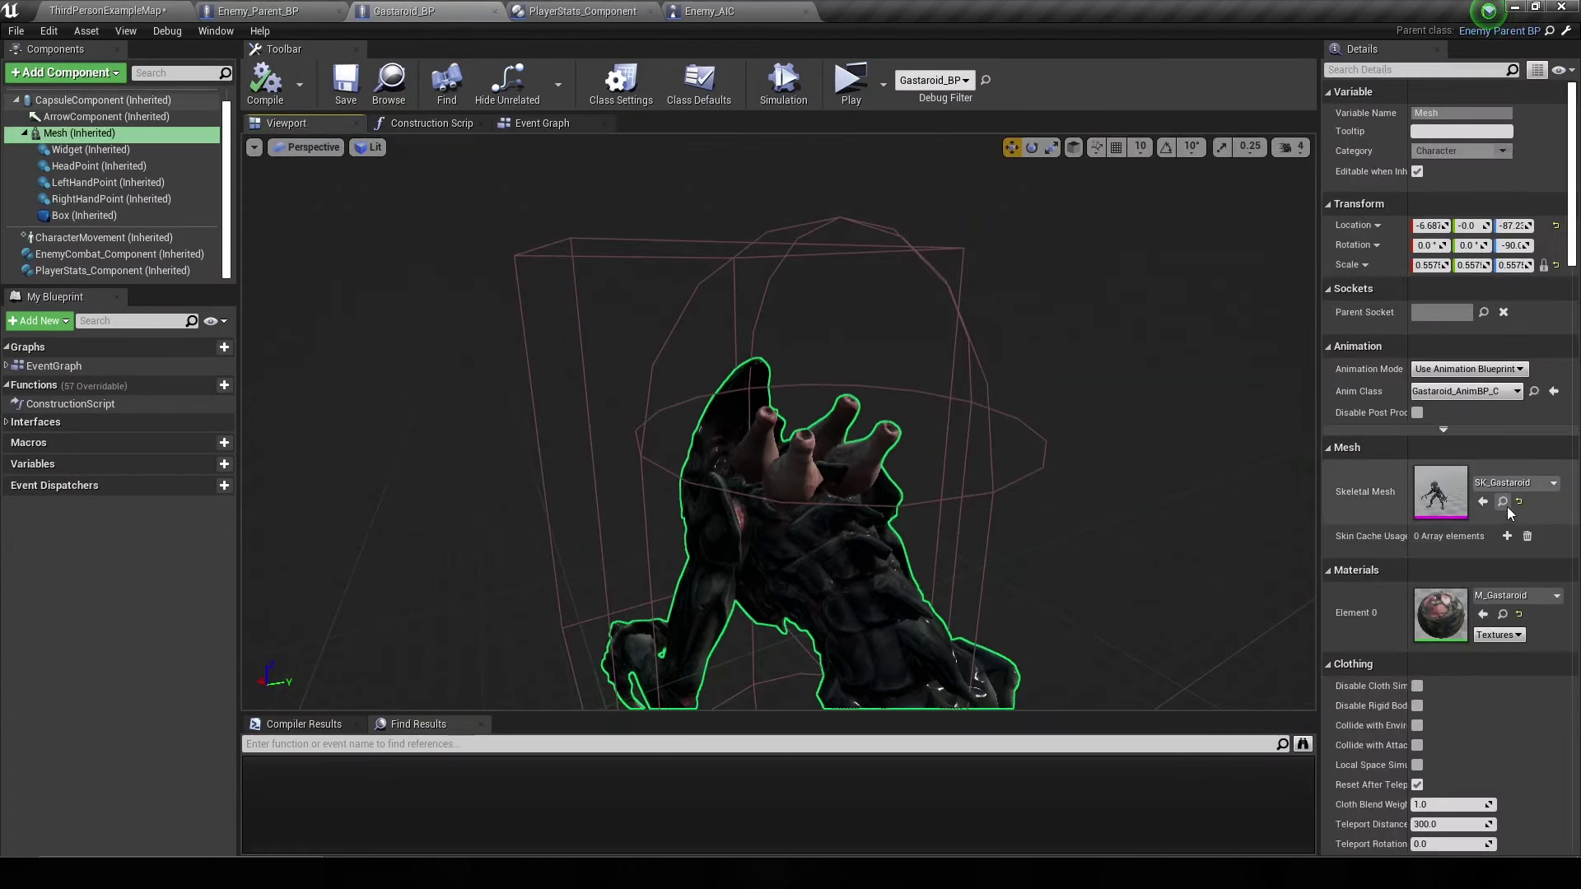
click(1502, 503)
double_click(338, 686)
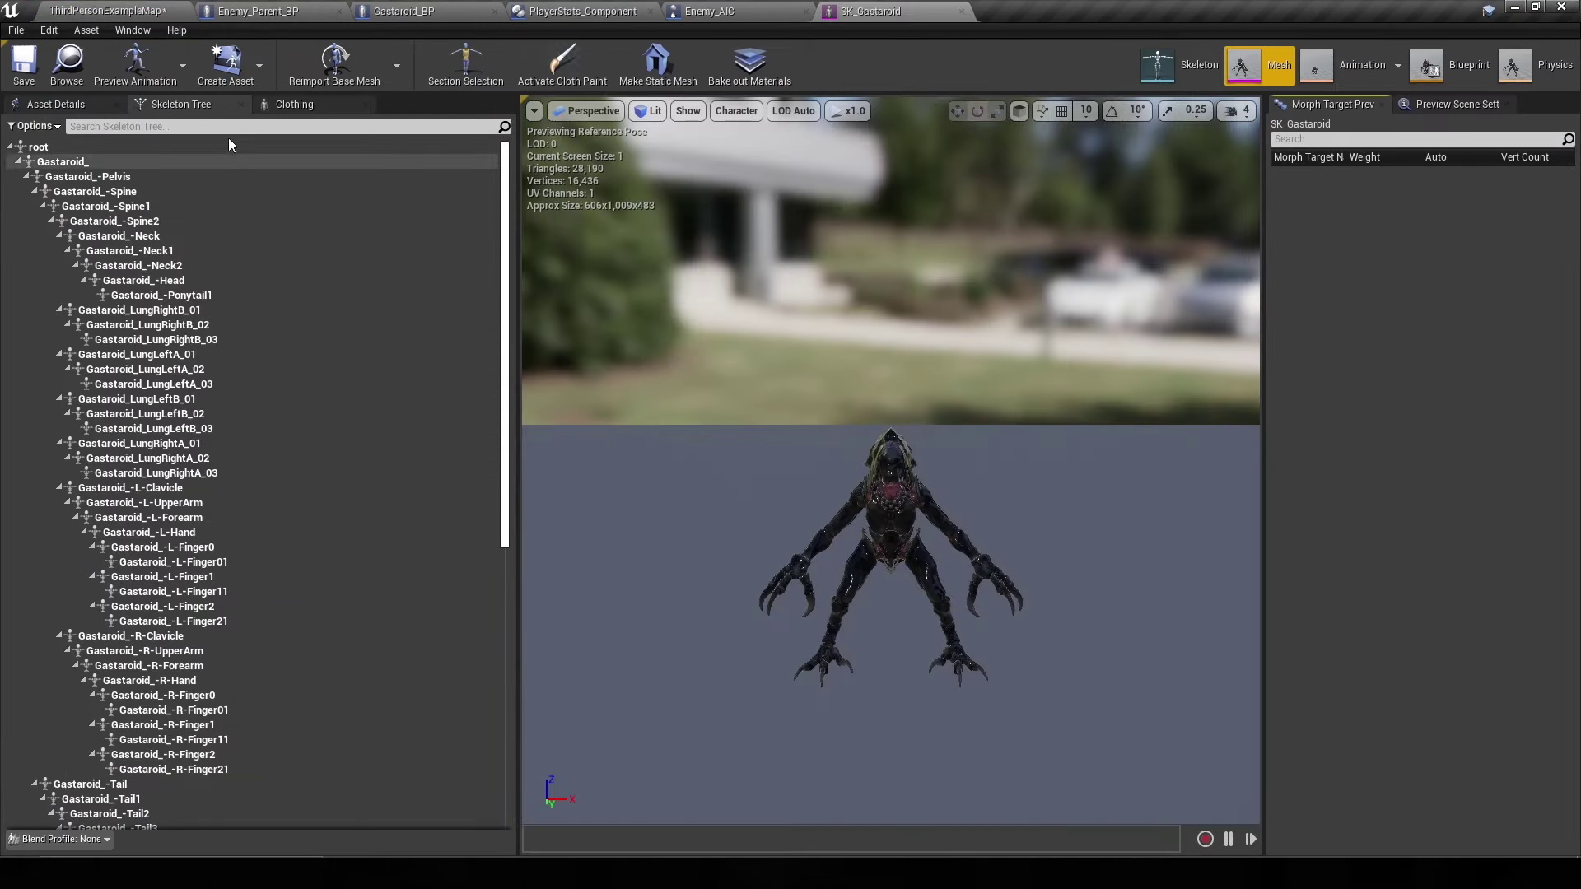
- Filter the Skeleton Tree by 'lung' and inspect the Gastaroid_LungRightB_01 bone
click(229, 126)
text(lung)
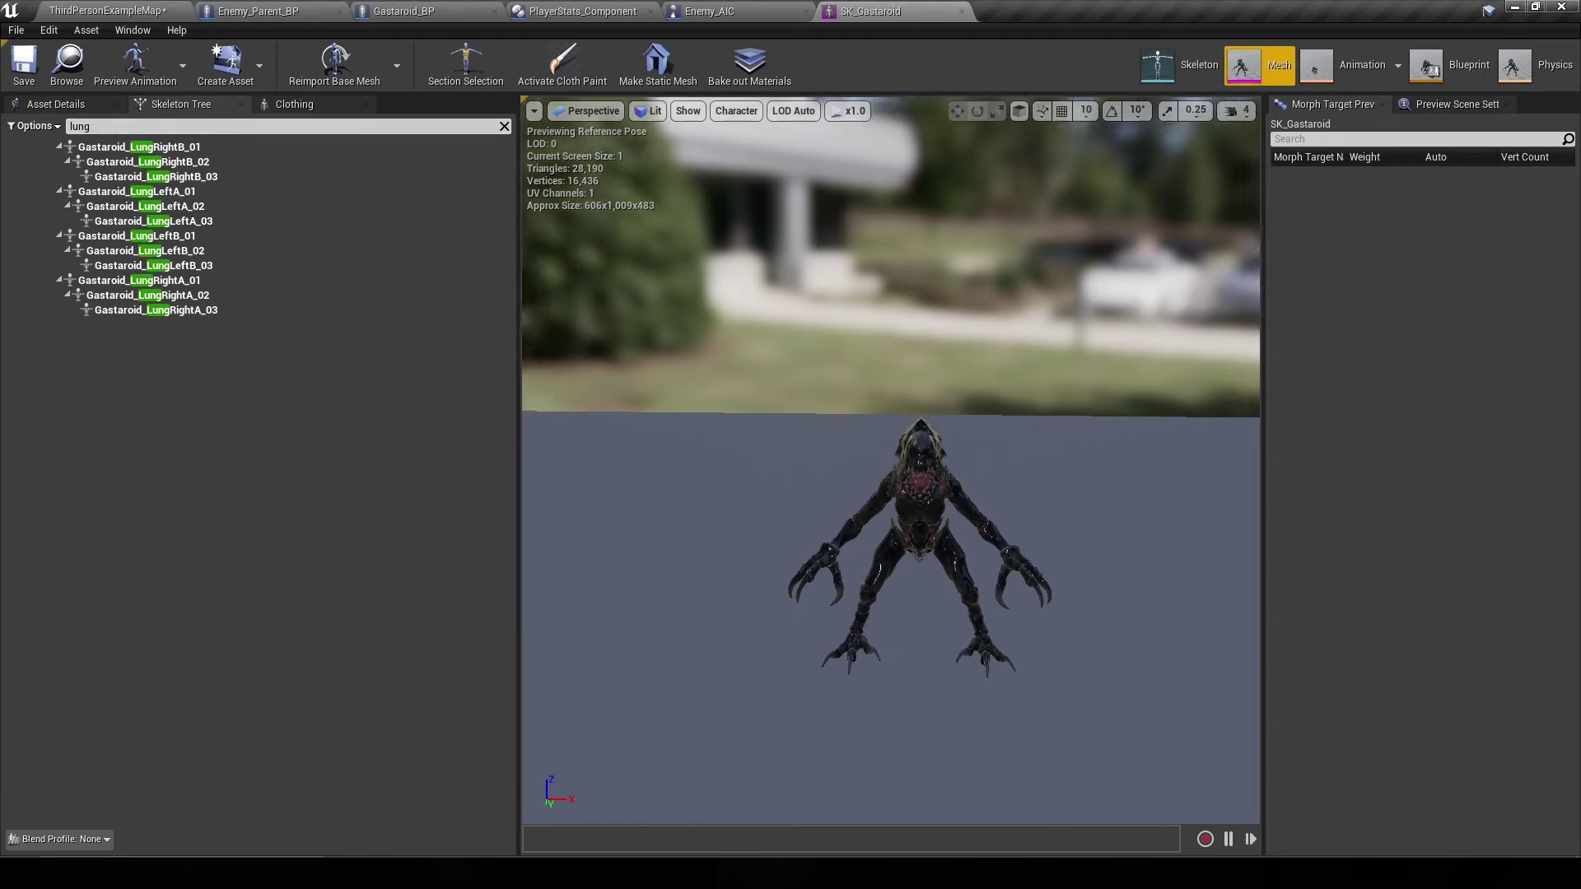
alt+drag(890, 494, 1030, 494)
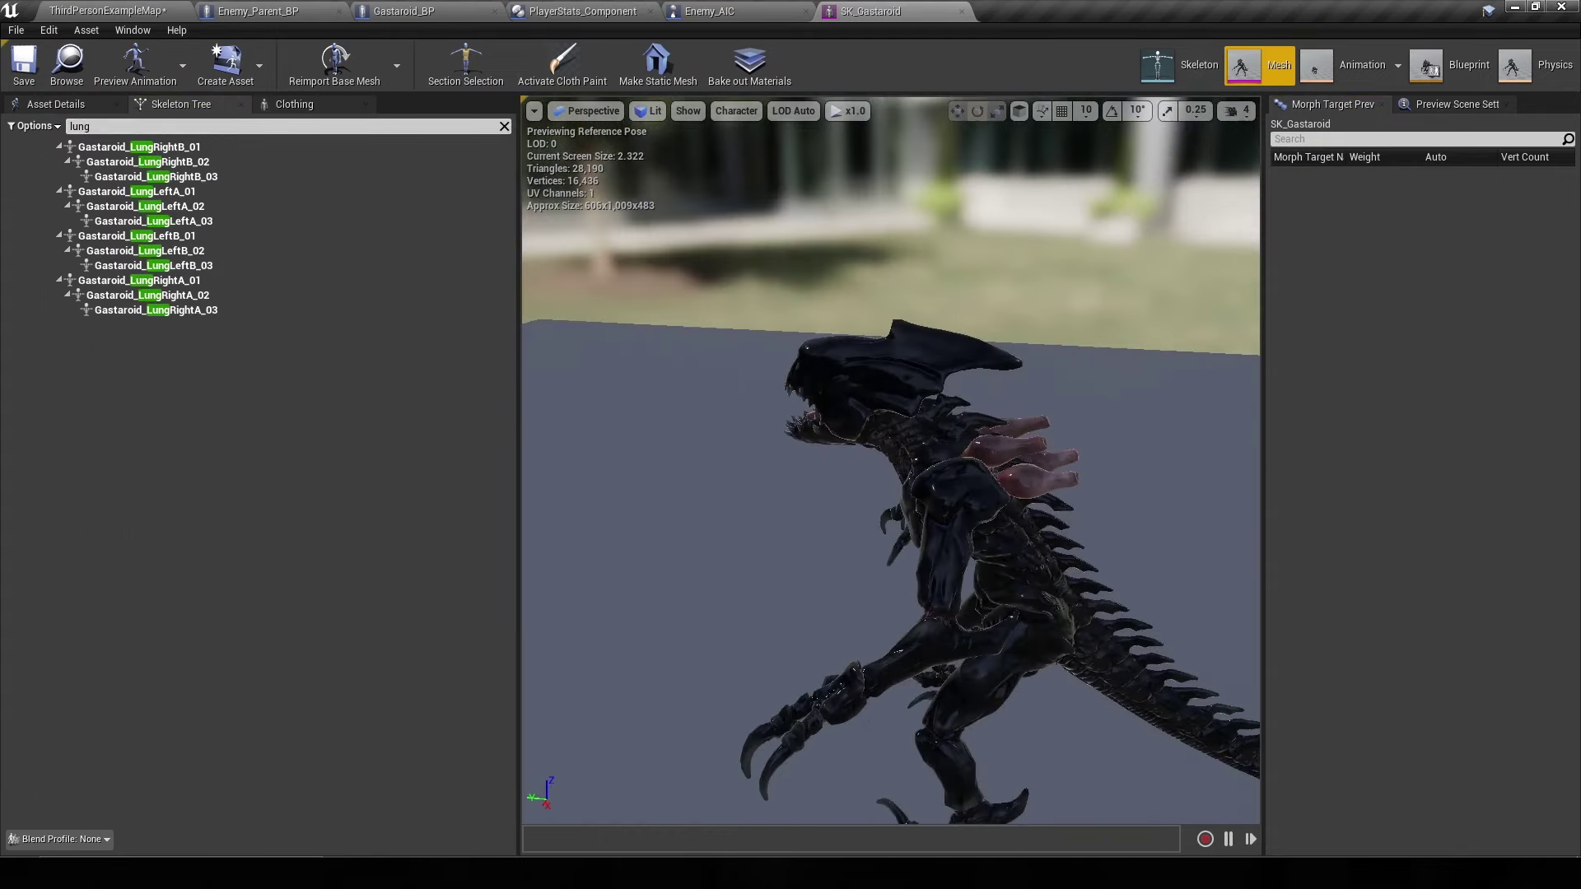
click(258, 149)
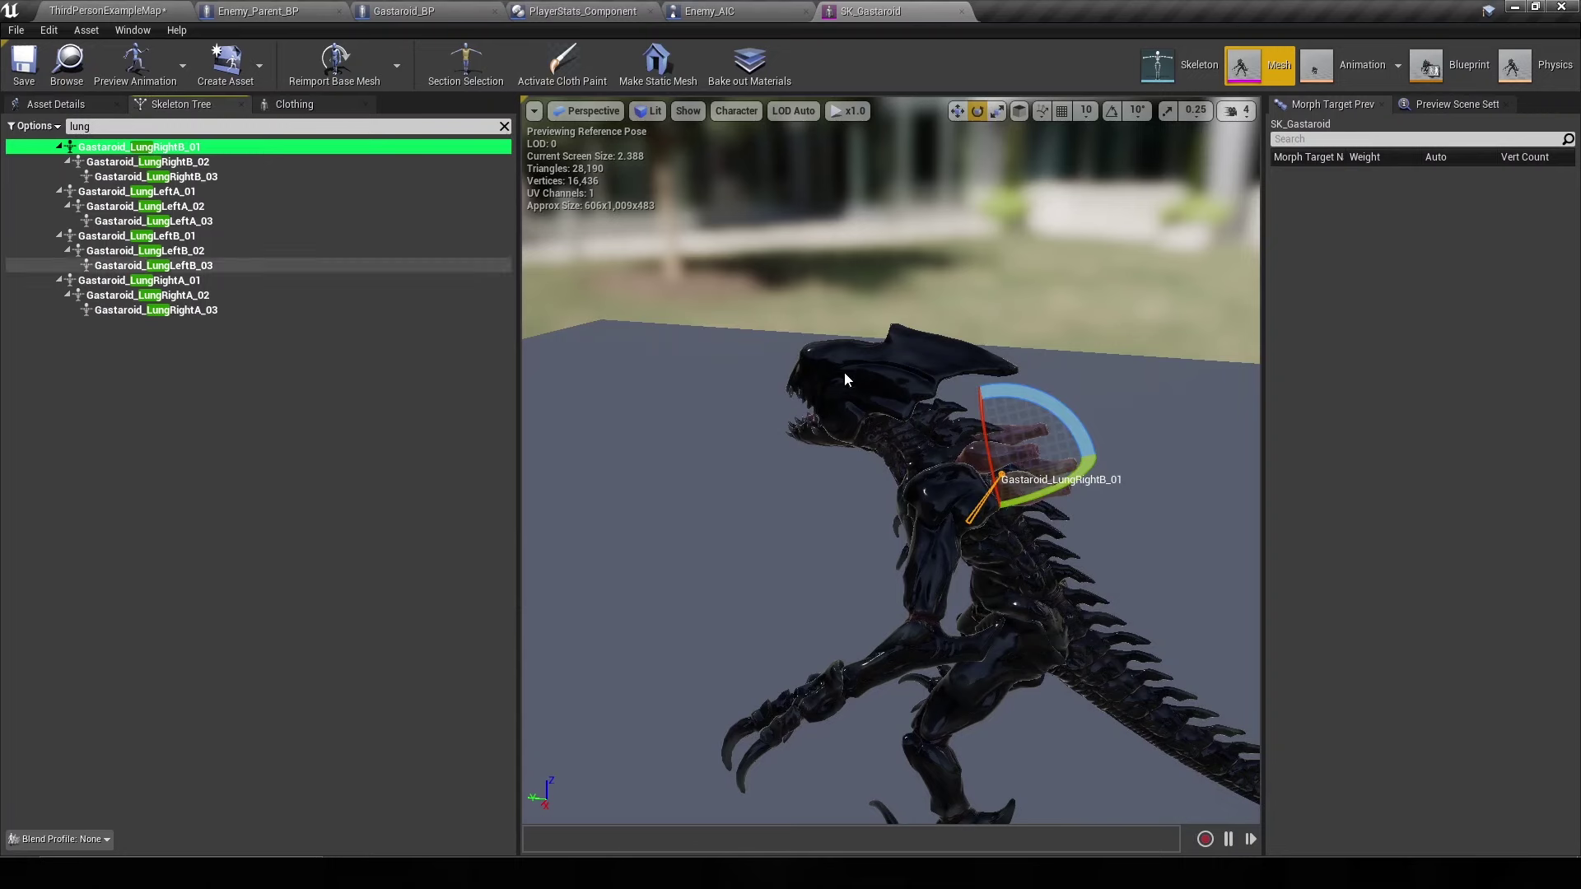
alt+drag(846, 380, 827, 373)
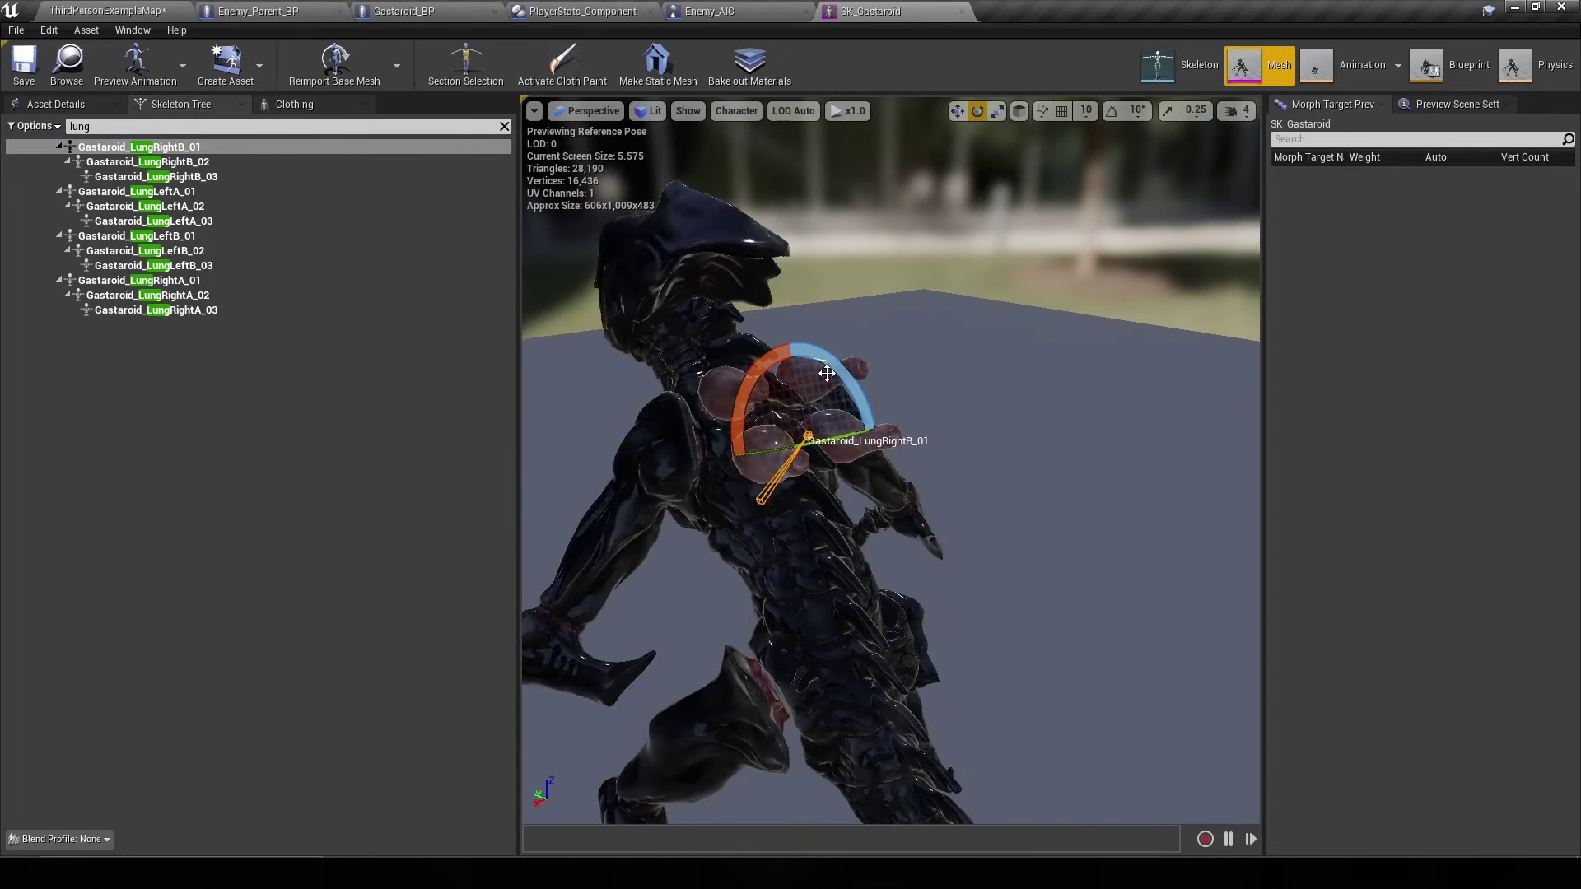
click(406, 8)
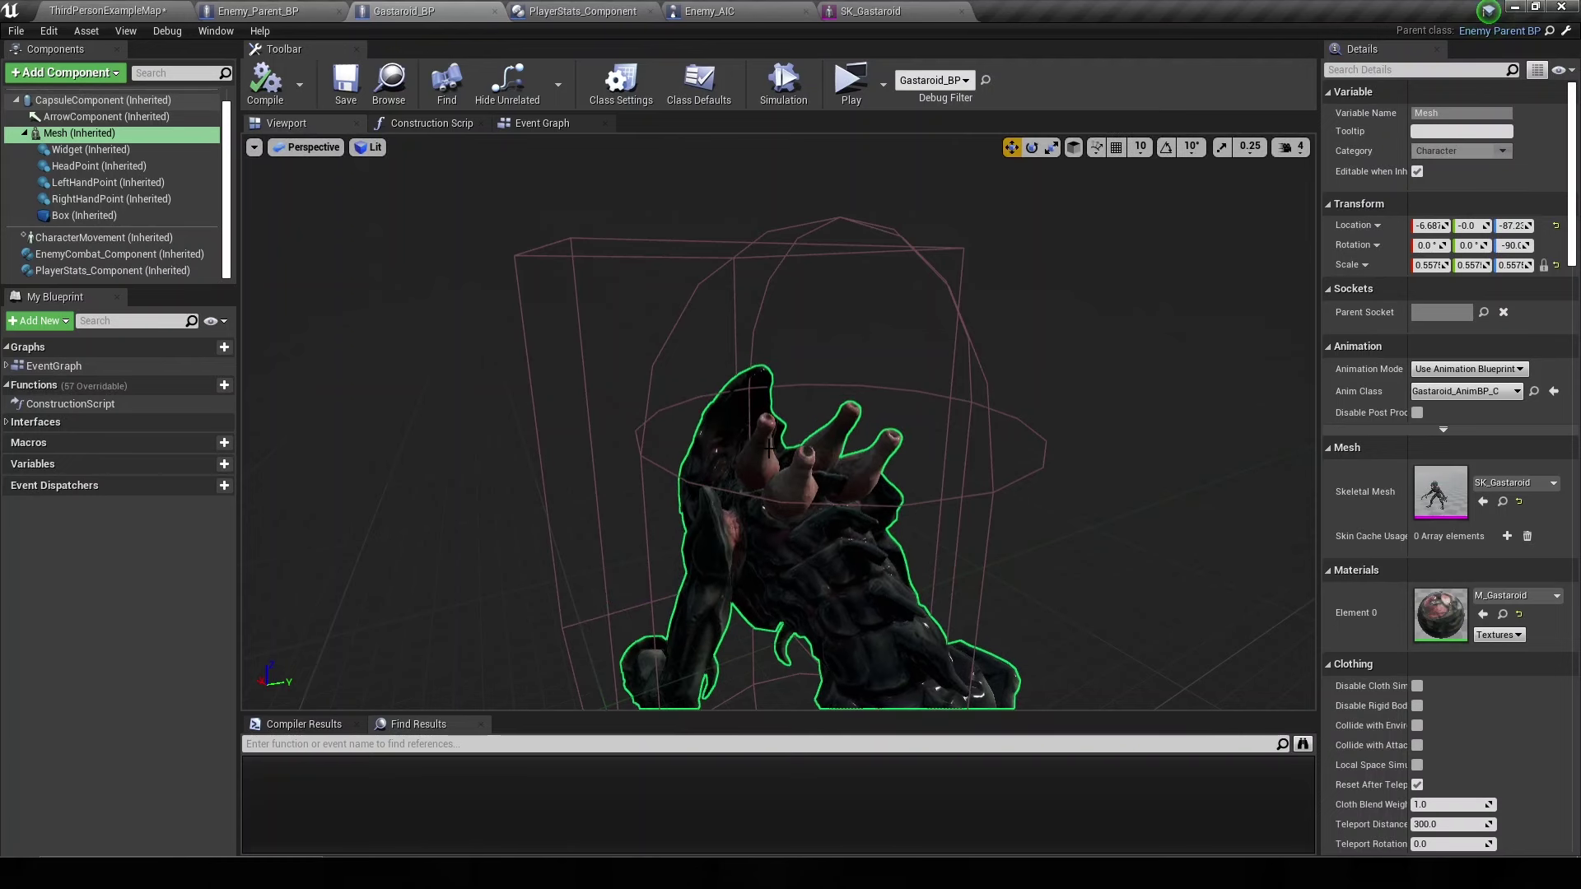
- Move the Outputs node and Stunned? setter further right in Enemy Take Damage
click(300, 7)
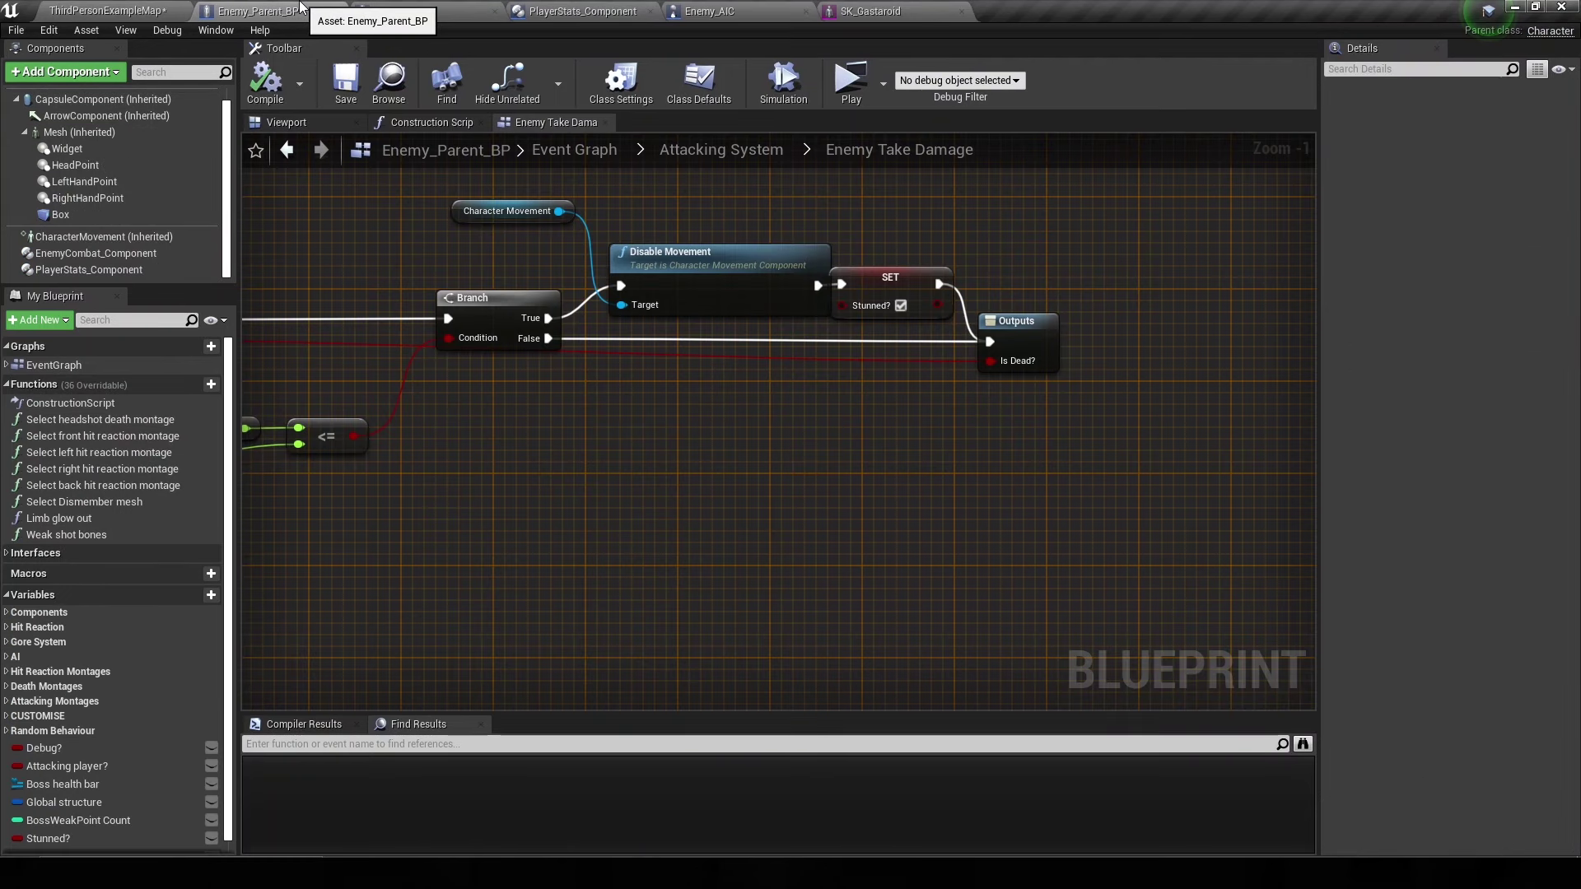
drag(1021, 321, 1160, 321)
drag(886, 282, 917, 283)
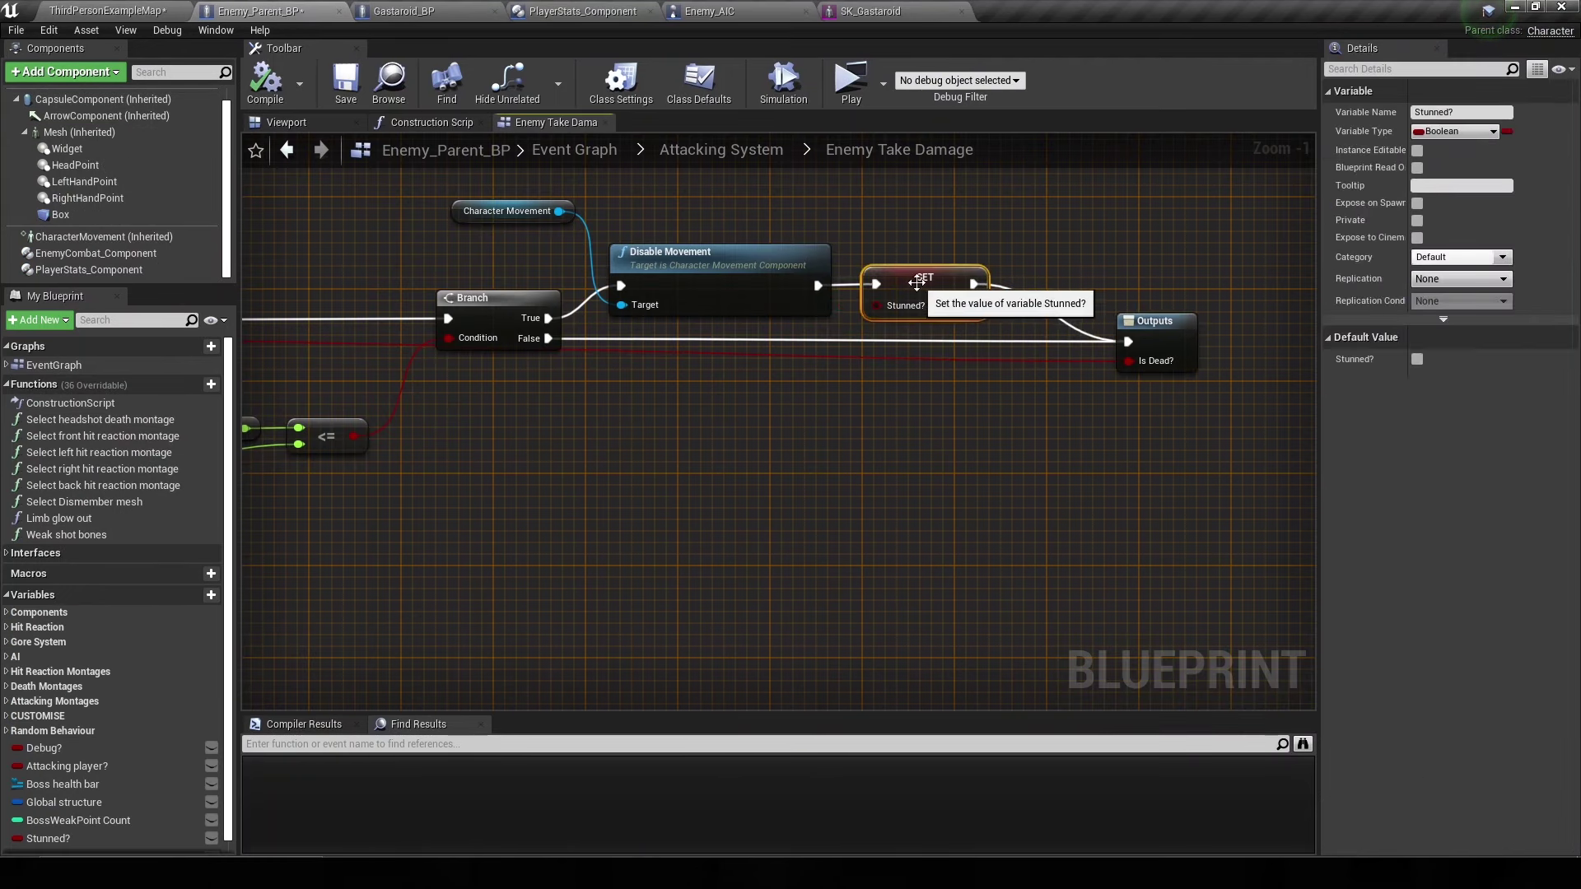
- Open Attacking System from the EventGraph and select the Enemy take damage collapsed node
double_click(66, 365)
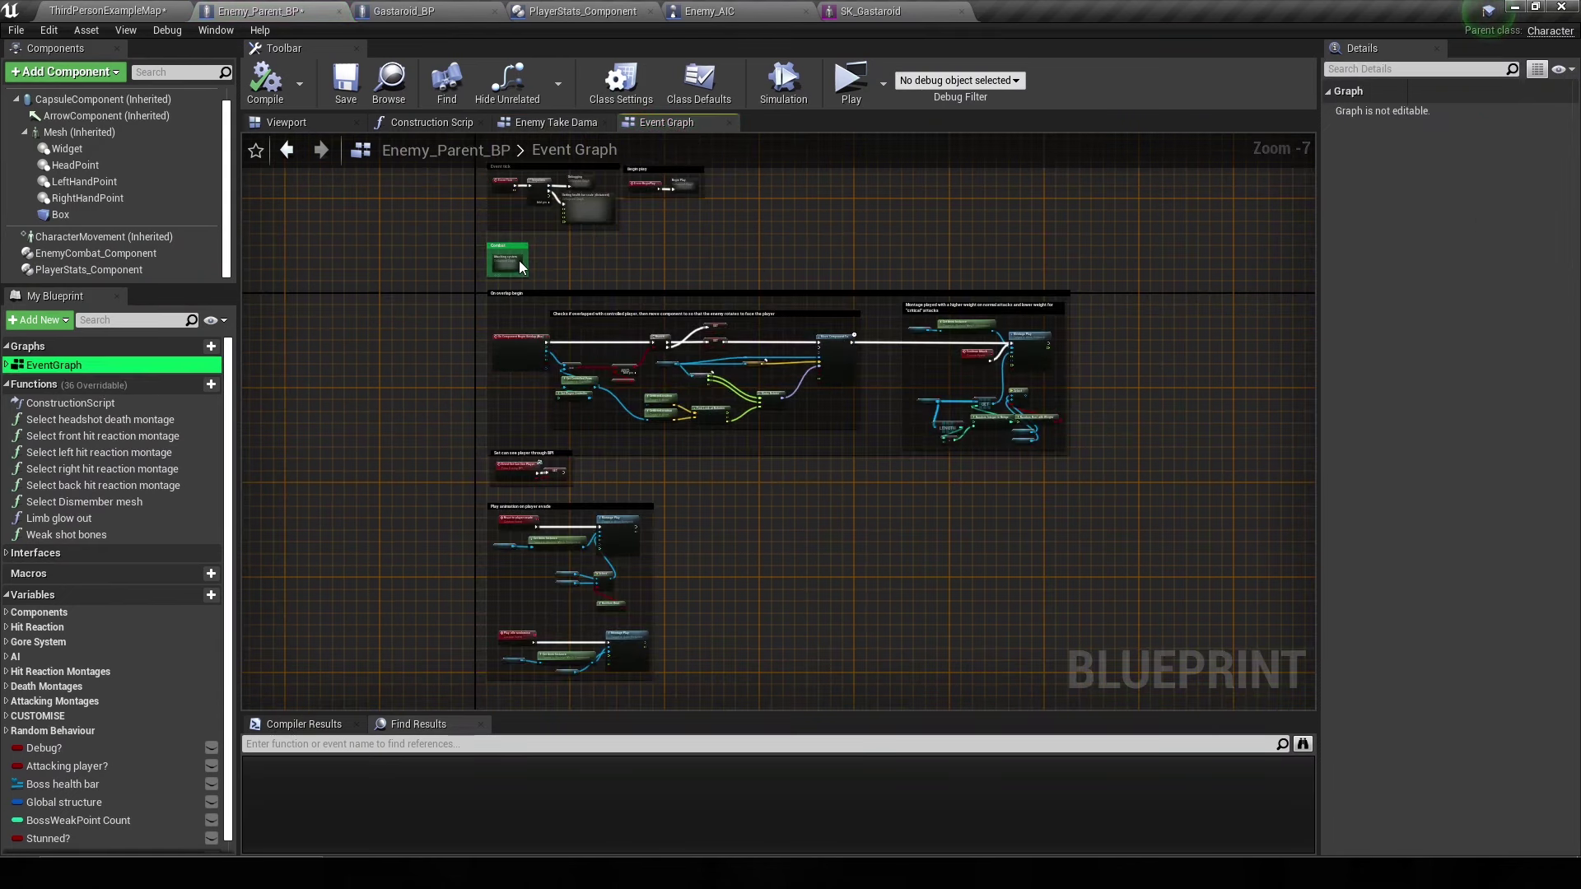
click(519, 263)
double_click(520, 262)
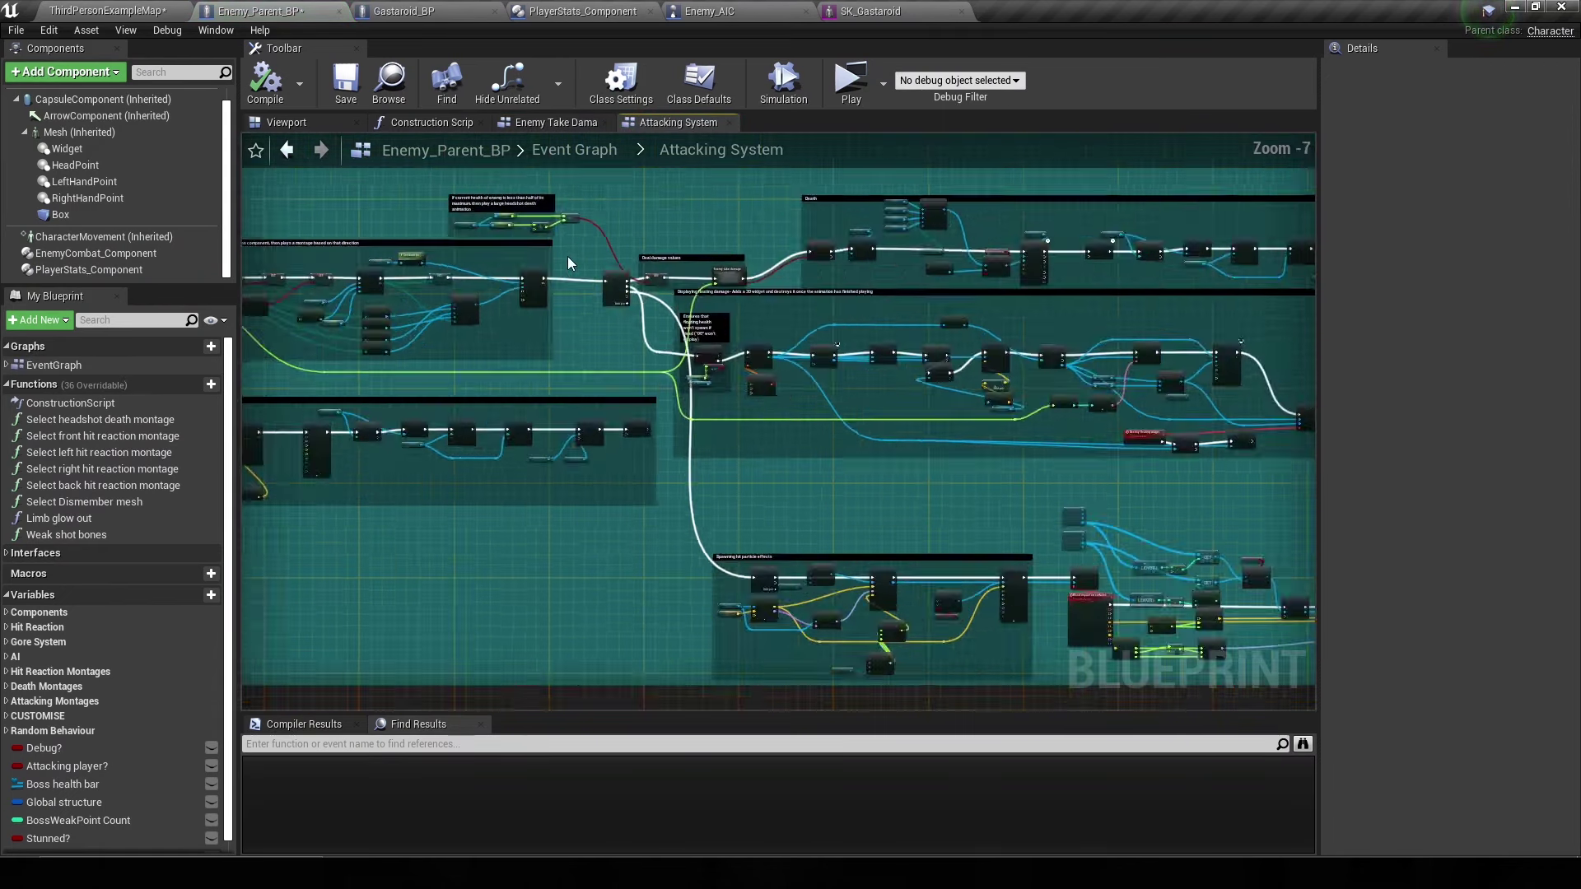
scroll(694, 269, up, 2)
scroll(694, 268, up, 5)
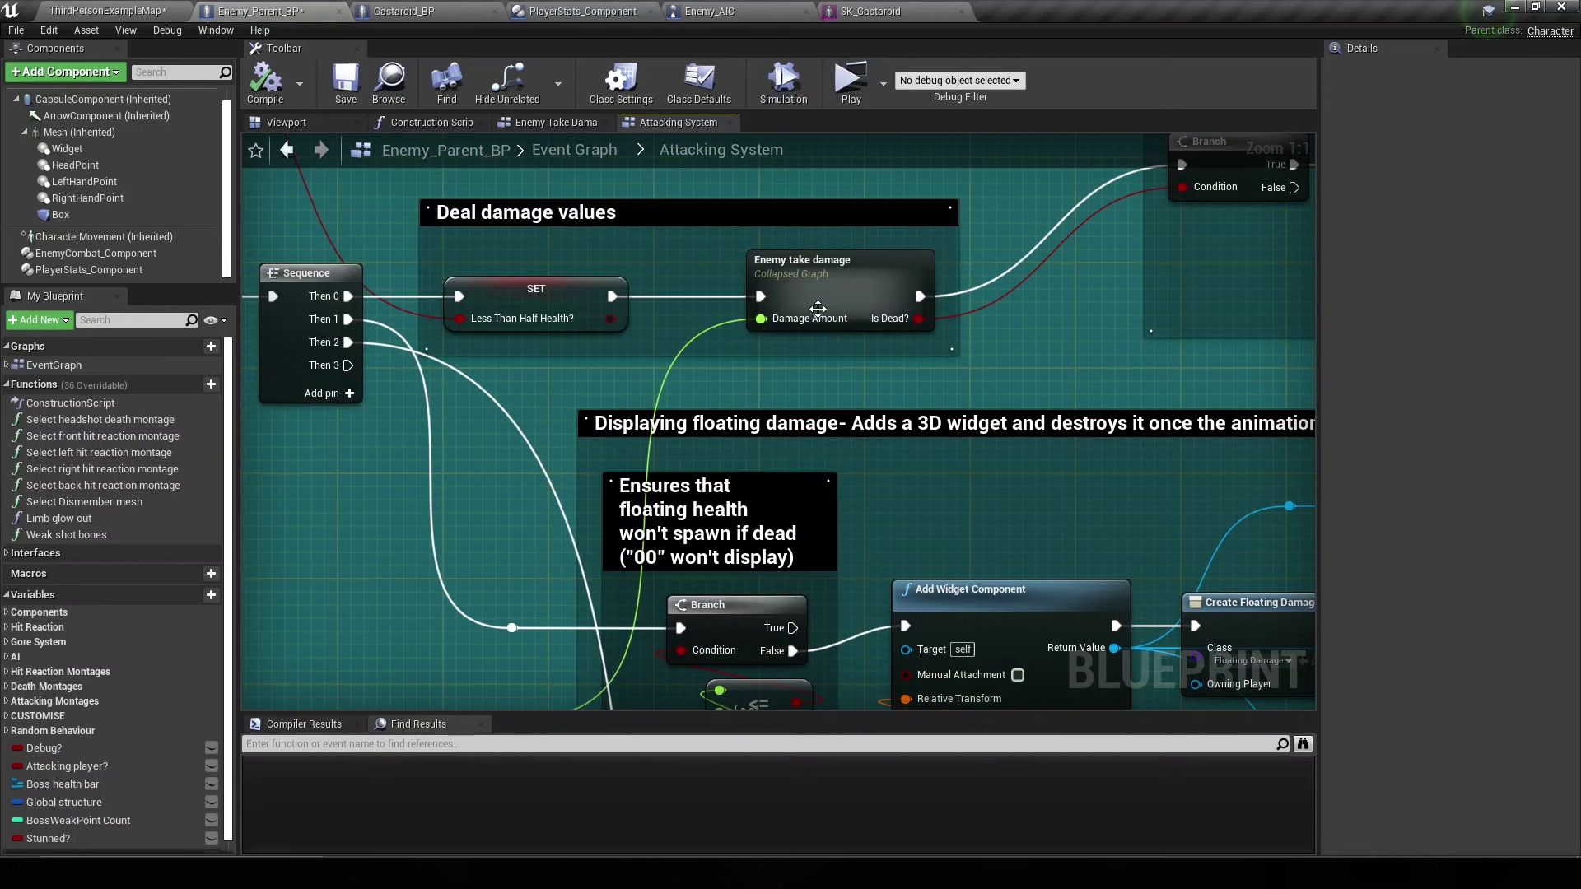
scroll(818, 308, down, 4)
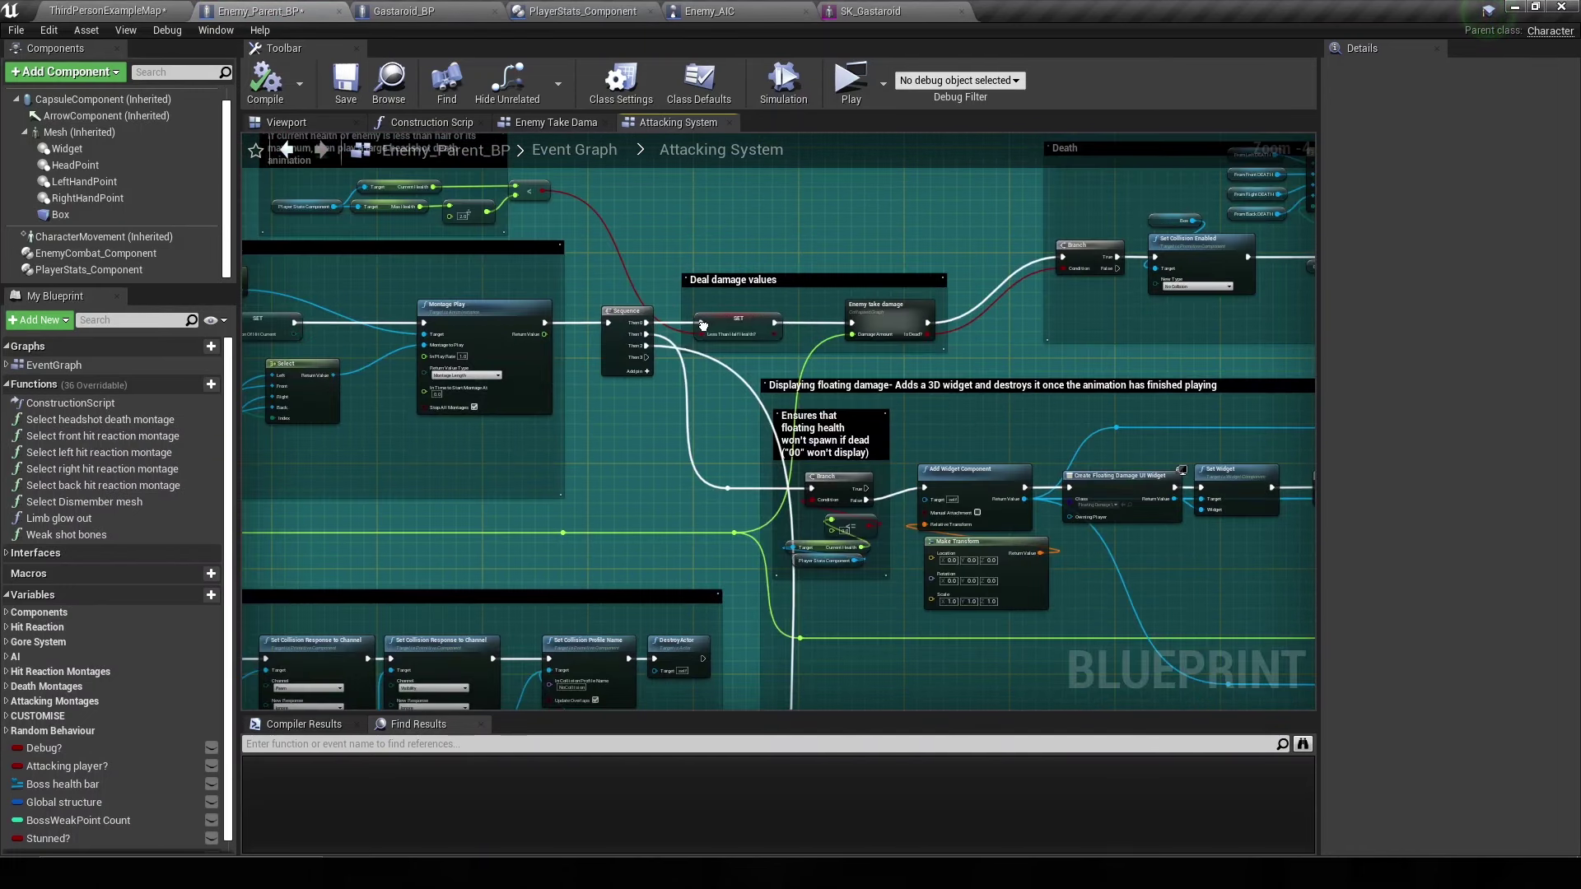
scroll(702, 325, up, 2)
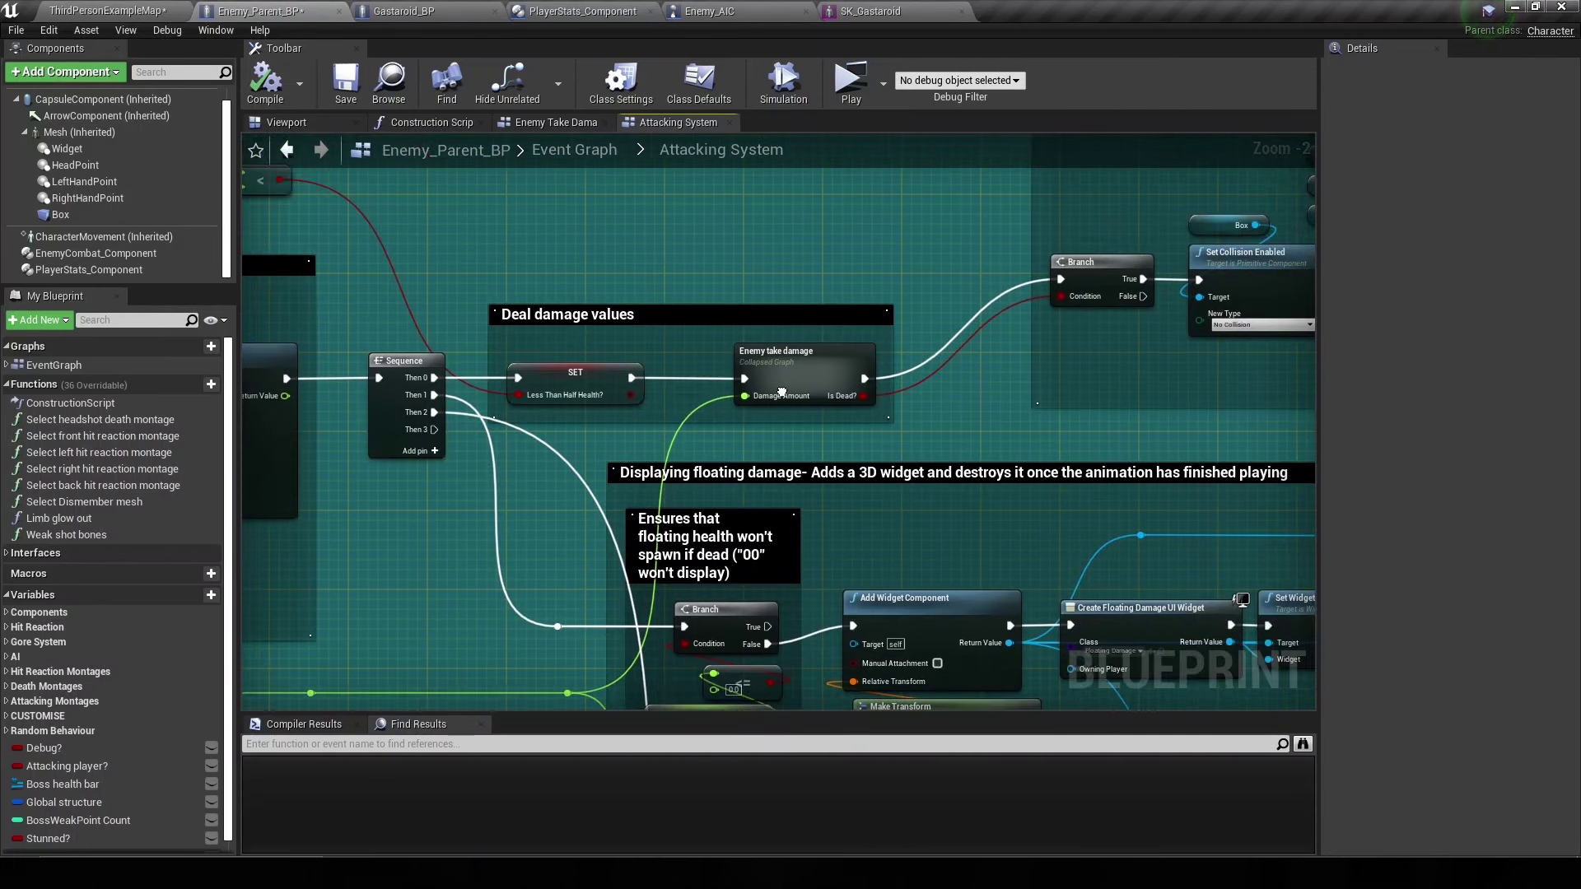
right_drag(848, 337, 801, 383)
drag(787, 372, 767, 372)
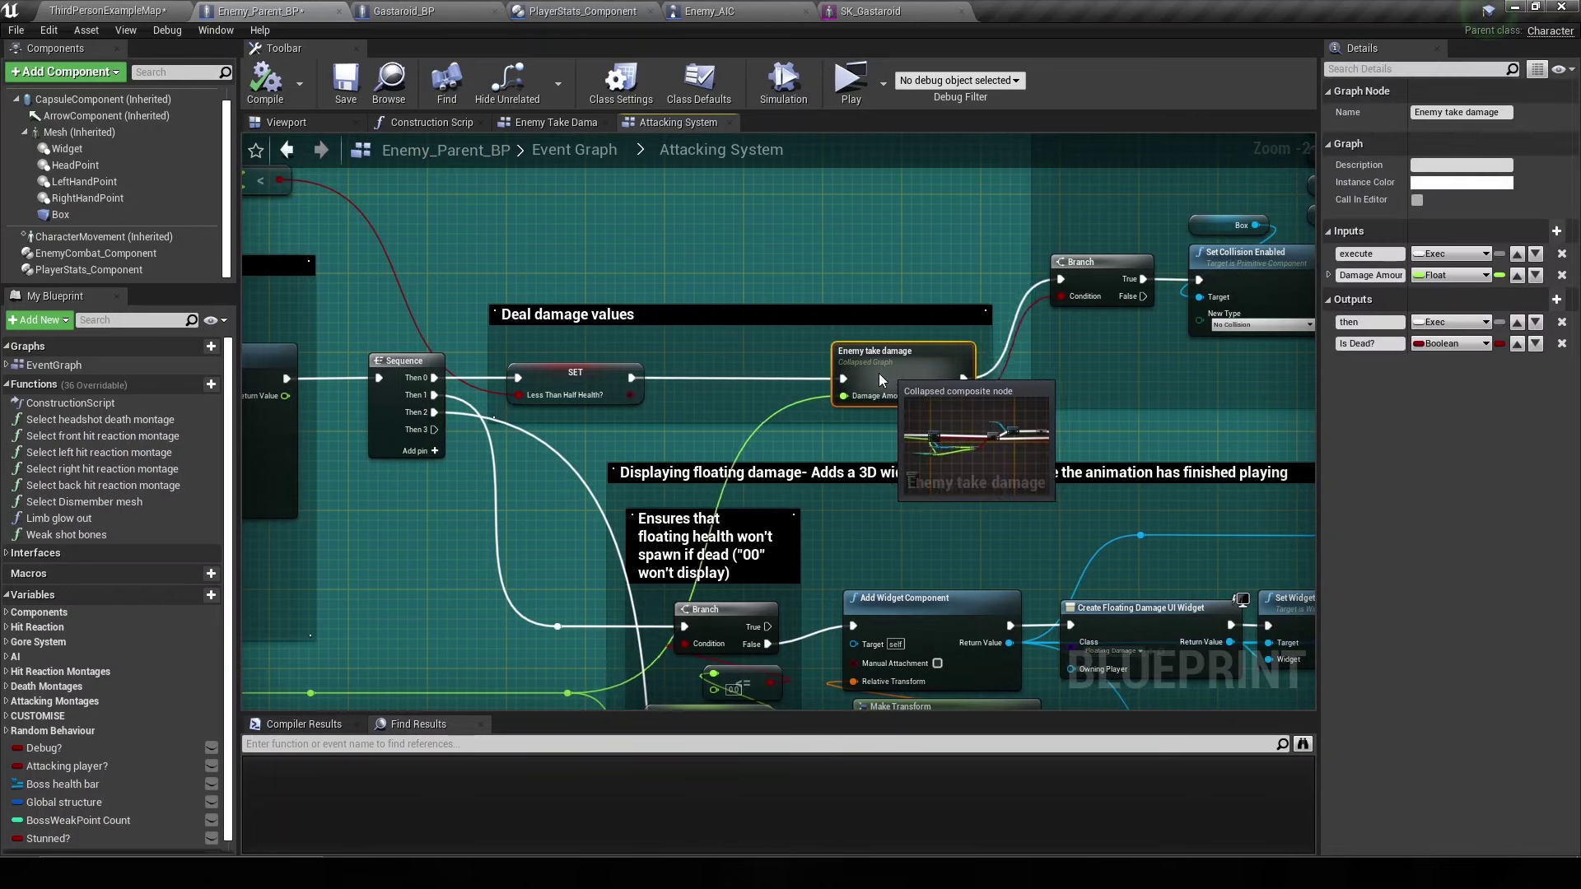
- Inside Enemy take damage, add a Branch driven by the Inputs execution pin
double_click(767, 372)
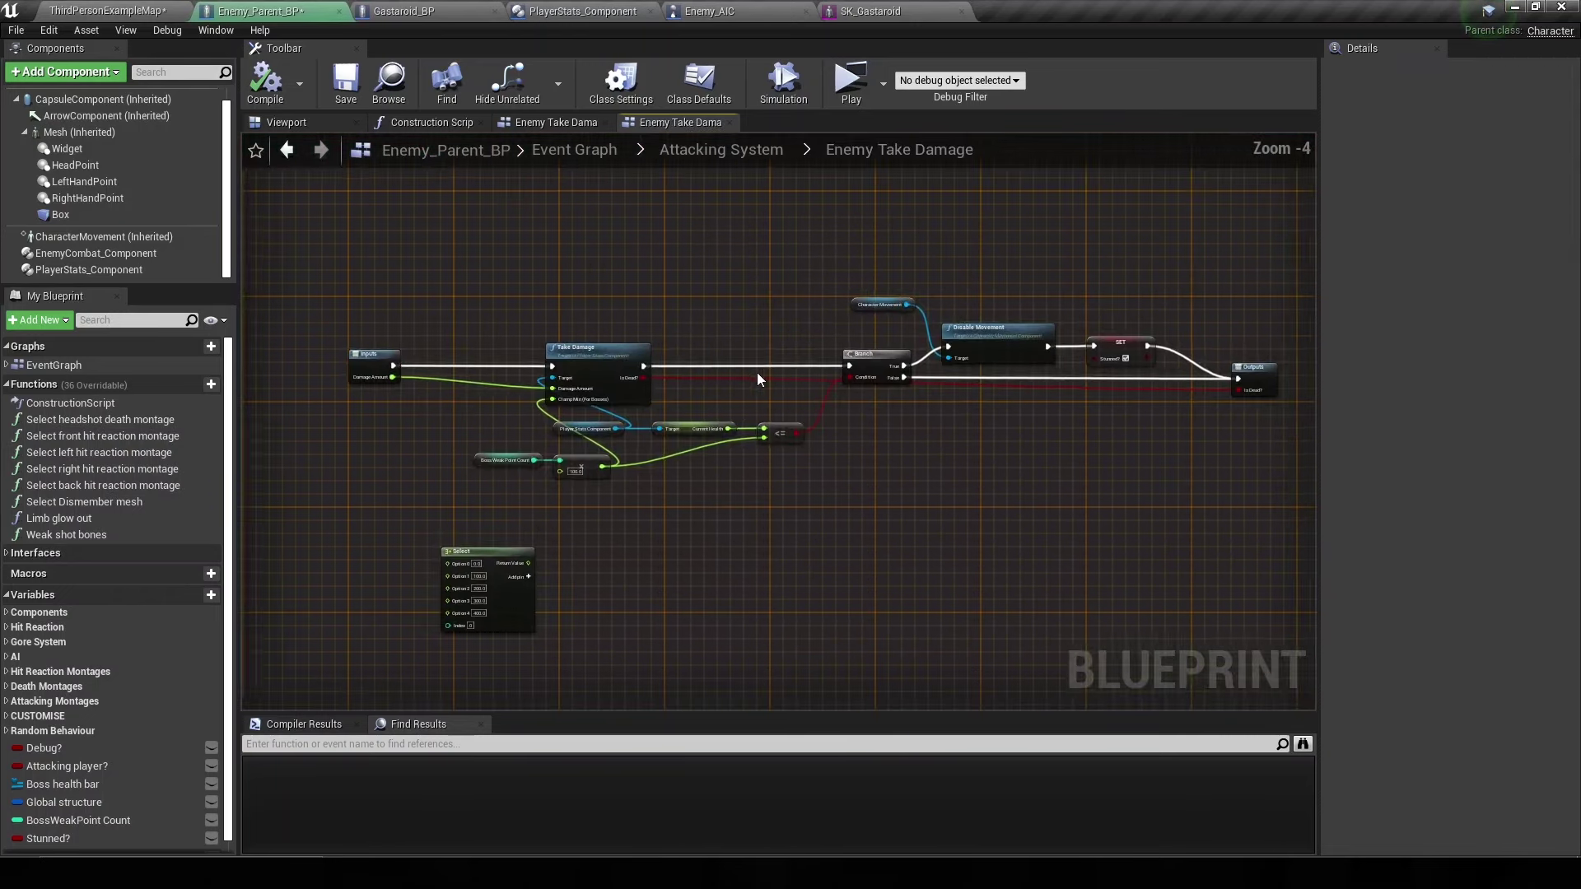
scroll(786, 369, up, 2)
click(613, 343)
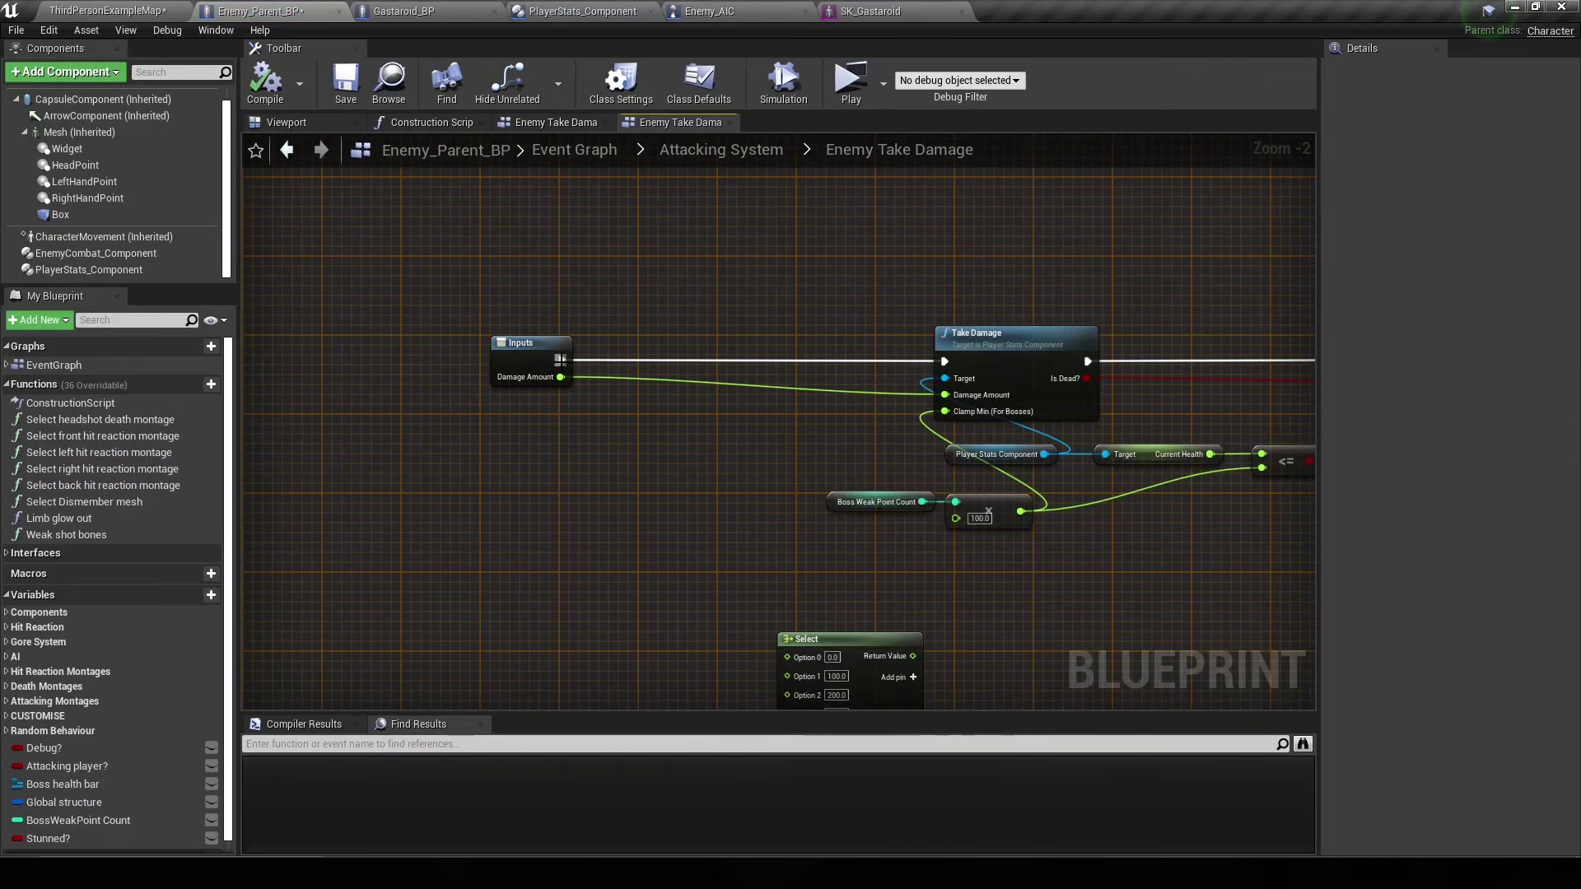
click(659, 334)
mouse_move(562, 360)
mouse_down()
mouse_move(668, 364)
mouse_move(610, 422)
mouse_move(506, 408)
mouse_up()
- Add a Stunned? getter as the Branch condition and arrange the nodes
text(stunn)
key(Return)
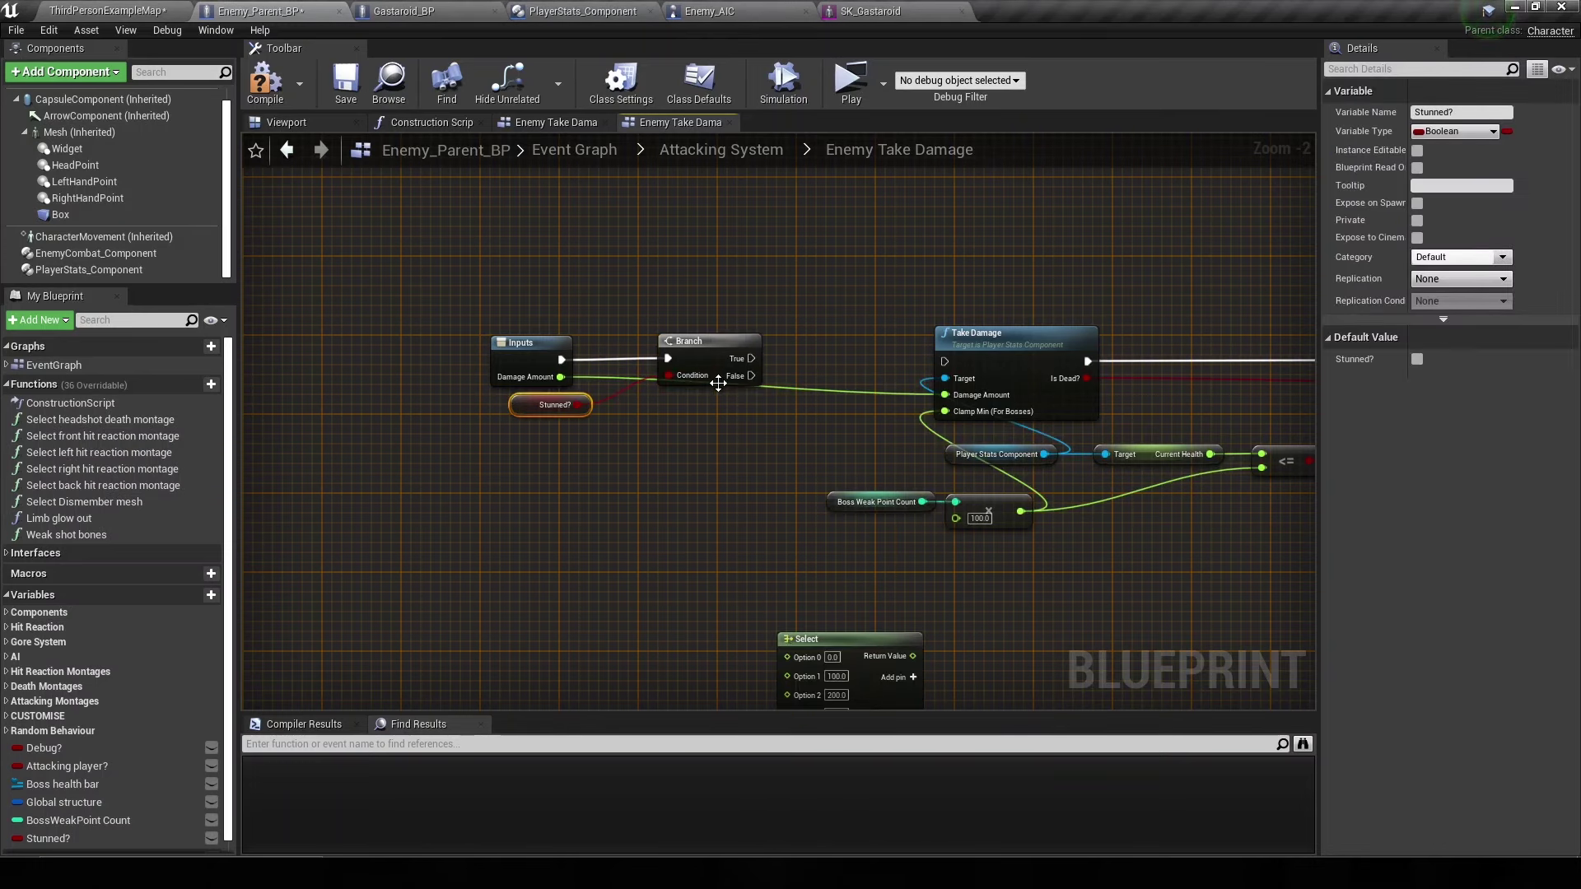
drag(751, 360, 944, 361)
click(744, 368)
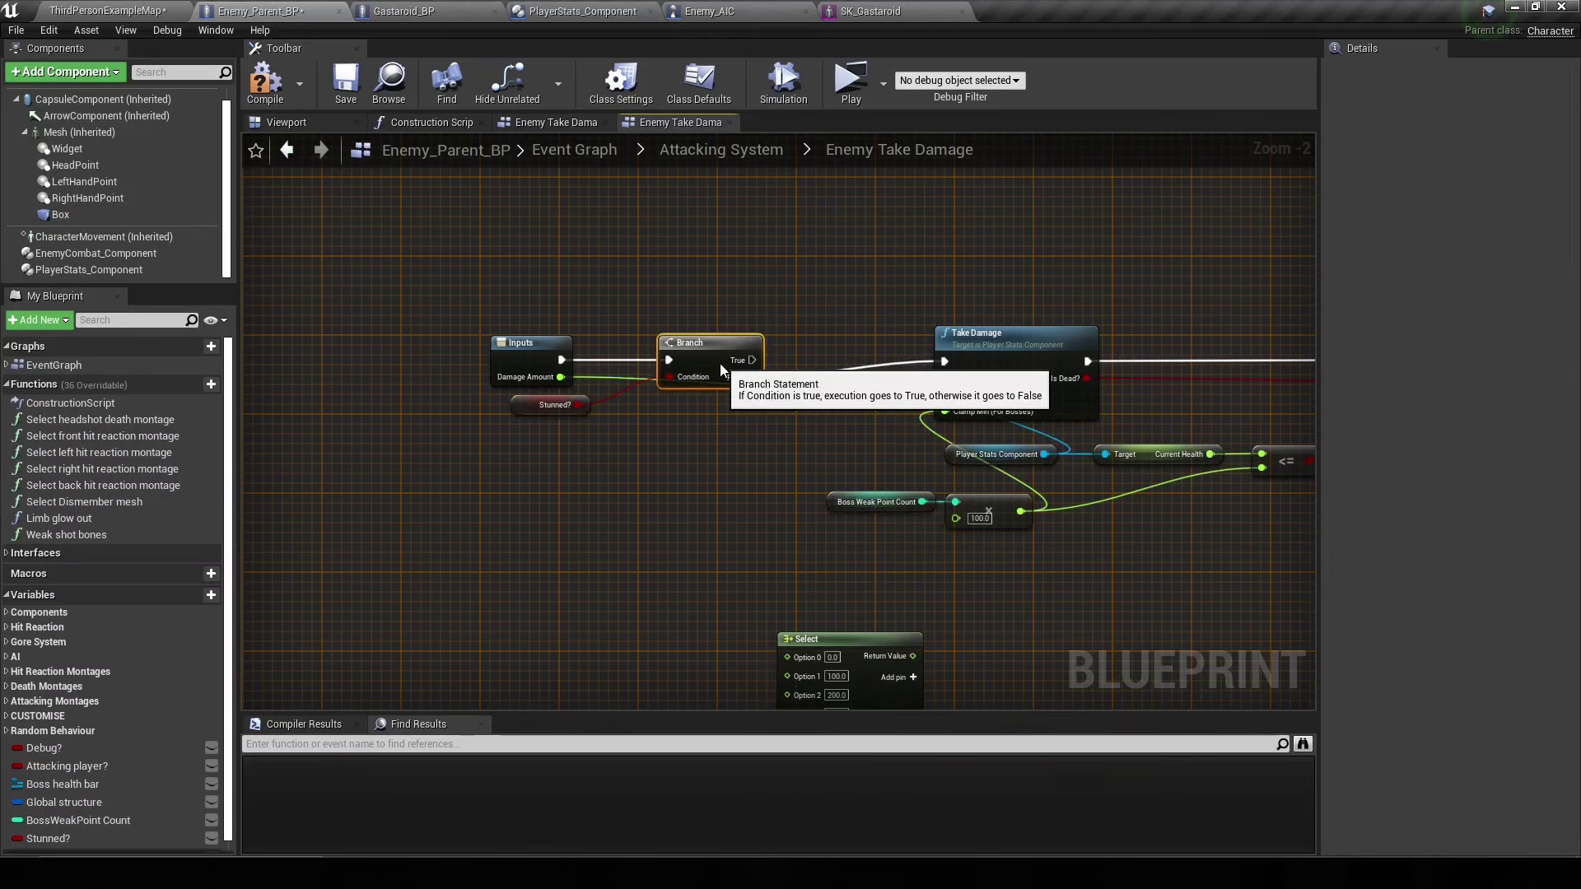
right_drag(744, 368, 563, 372)
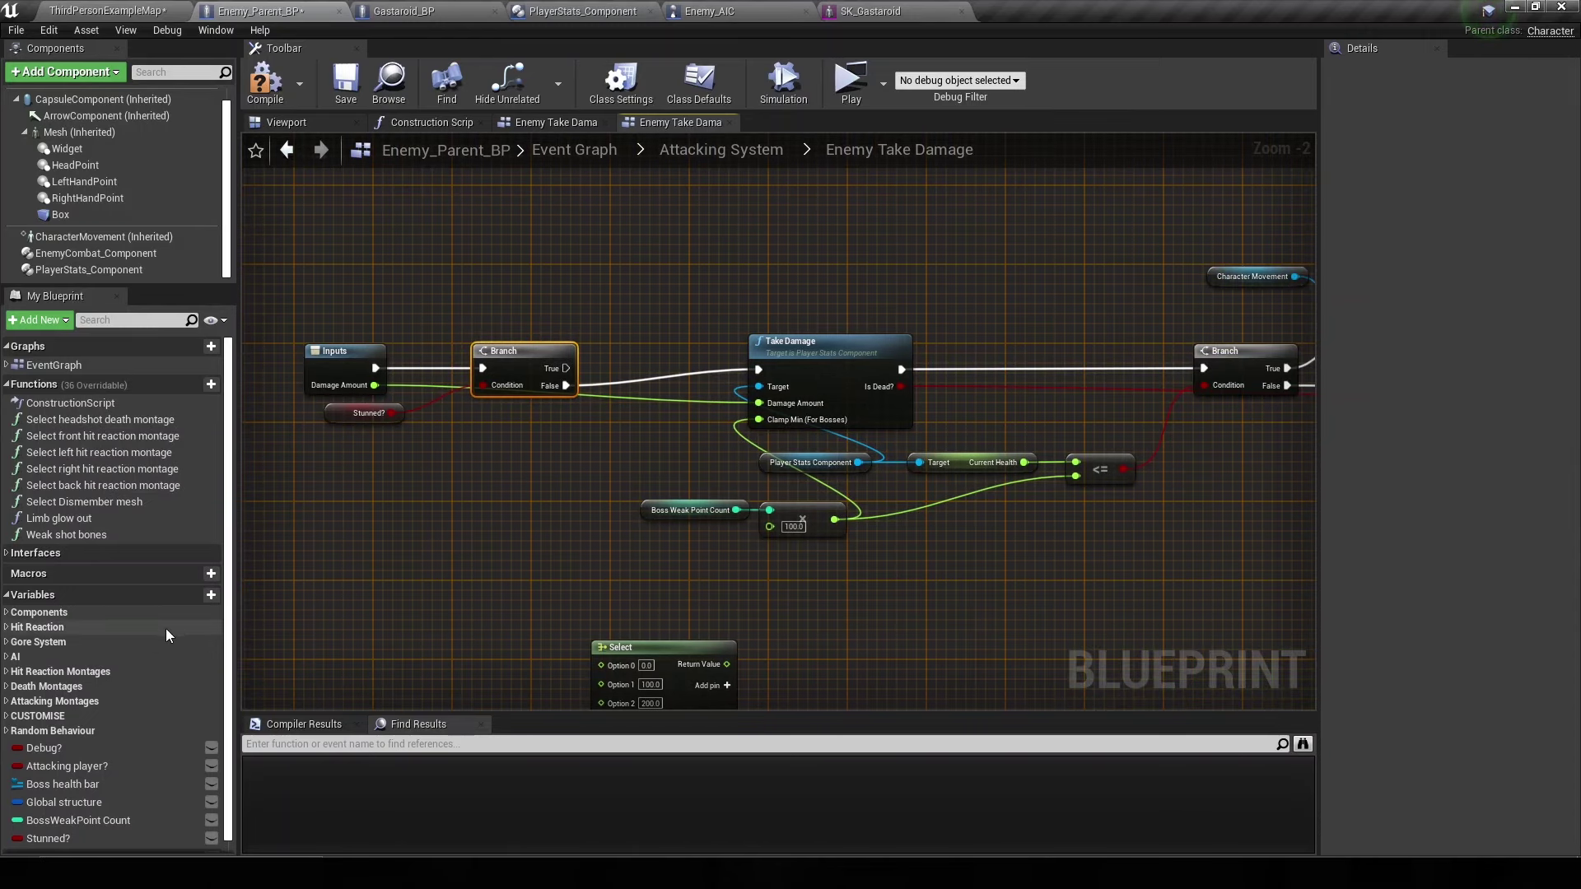
scroll(201, 631, down, 1)
text(Order of)
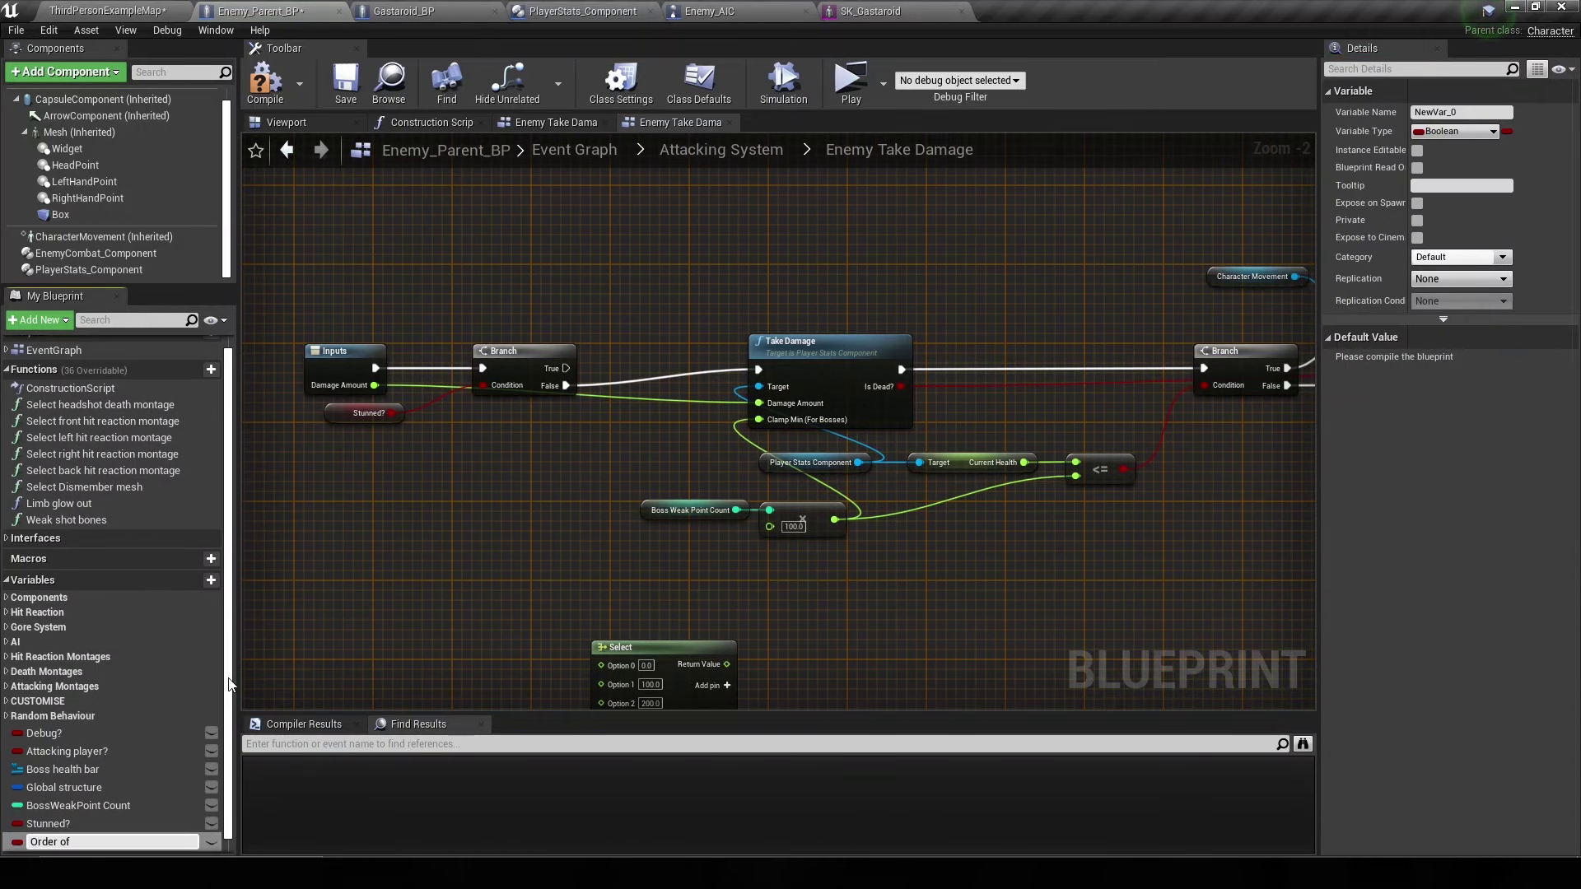
- Name the new variable Weak Point Bones, make it a Name array, and compile
text(B)
text(Weak)
text(nes)
key(Return)
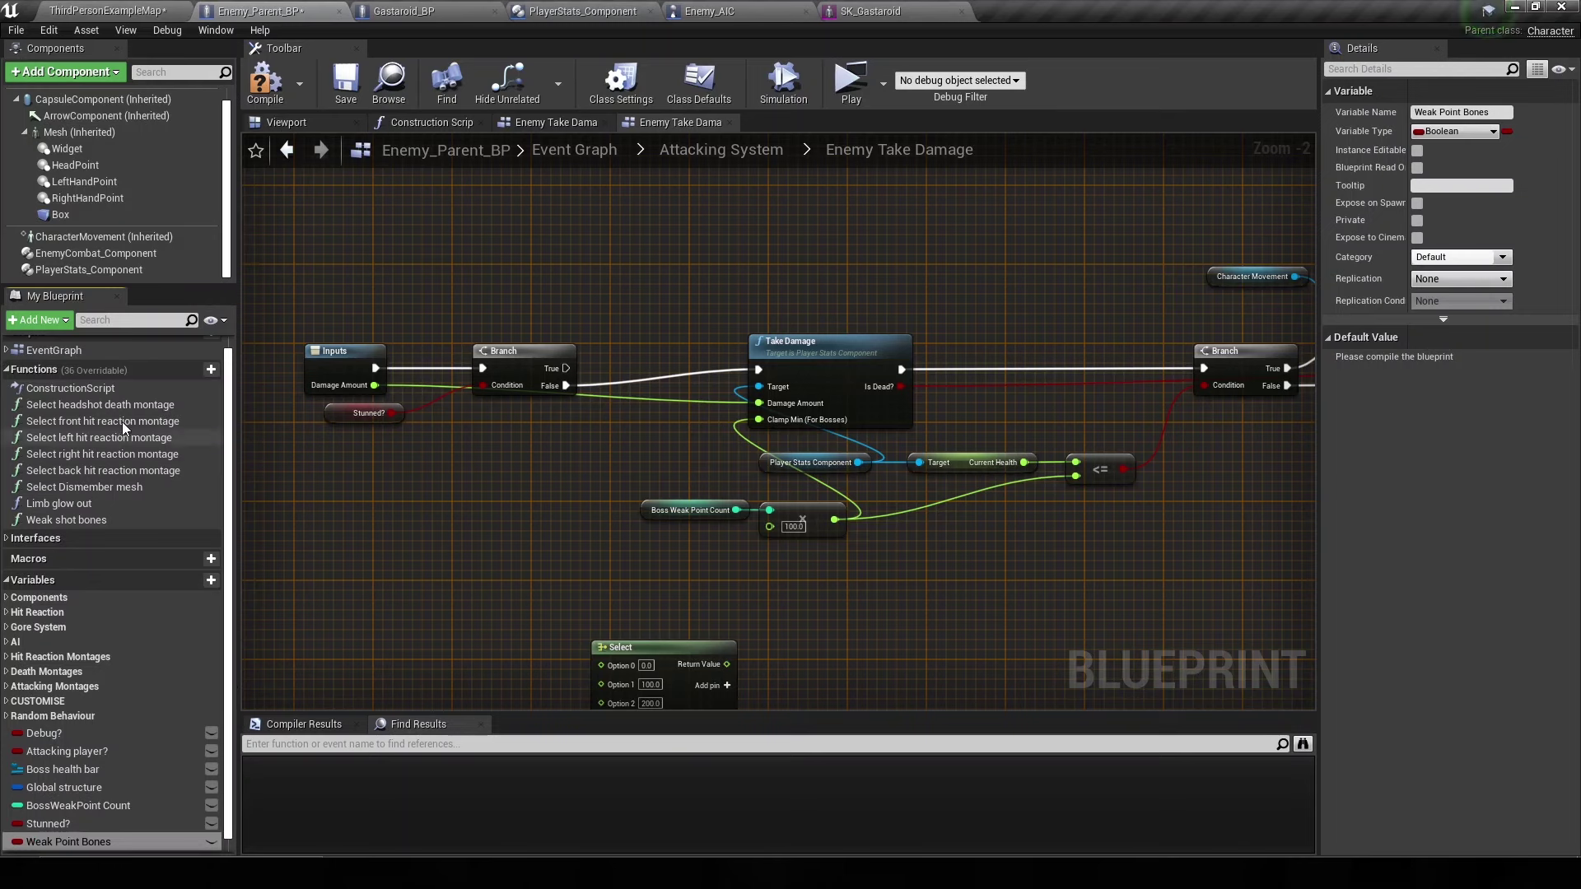
click(265, 82)
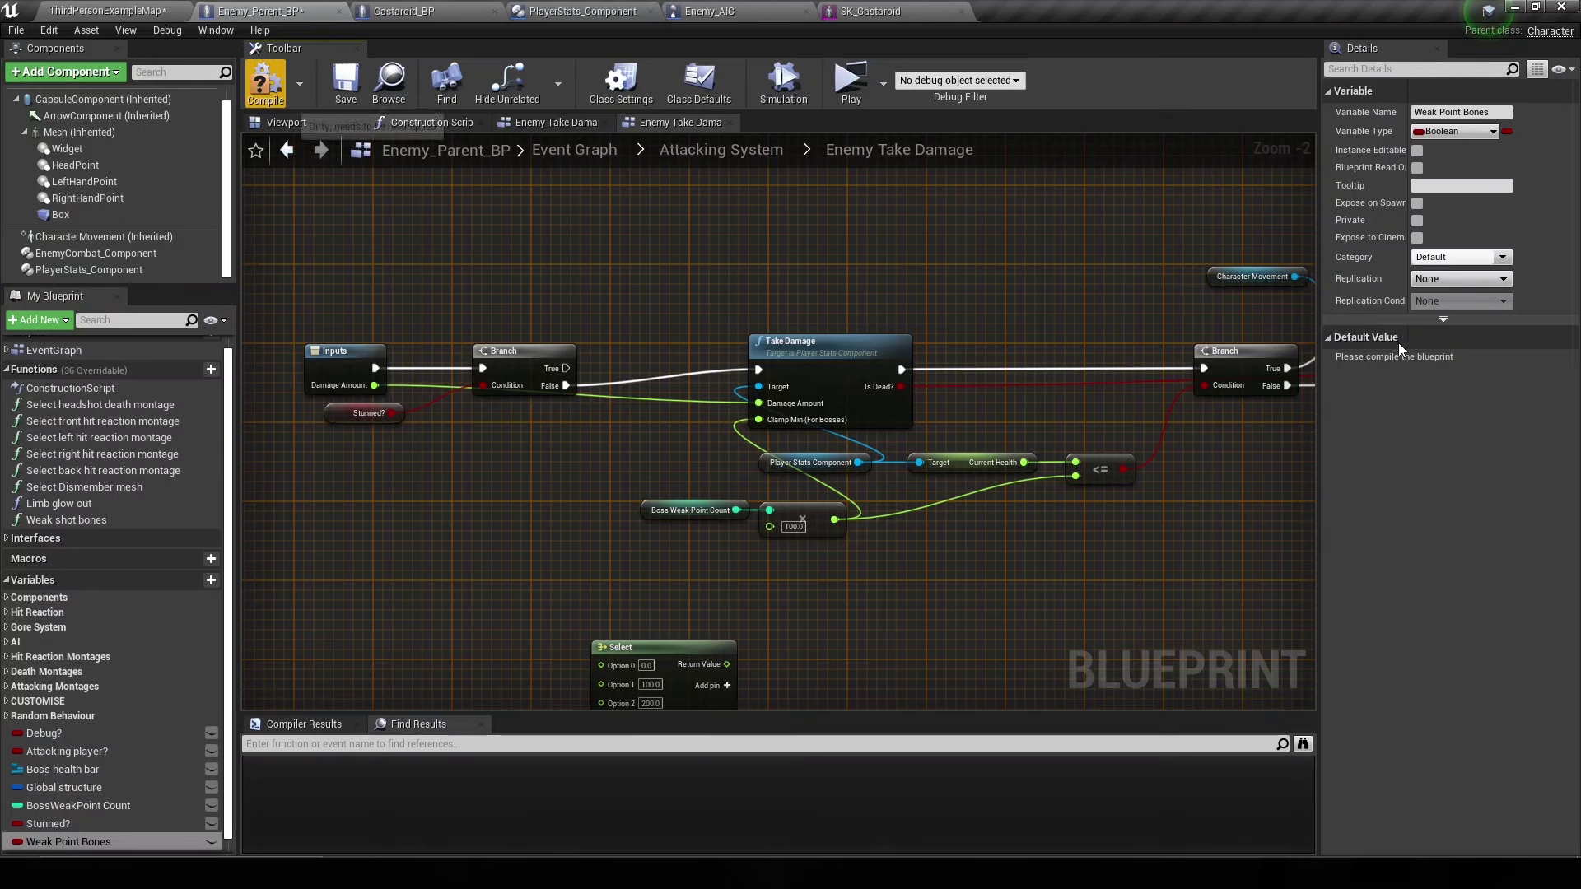
click(1445, 134)
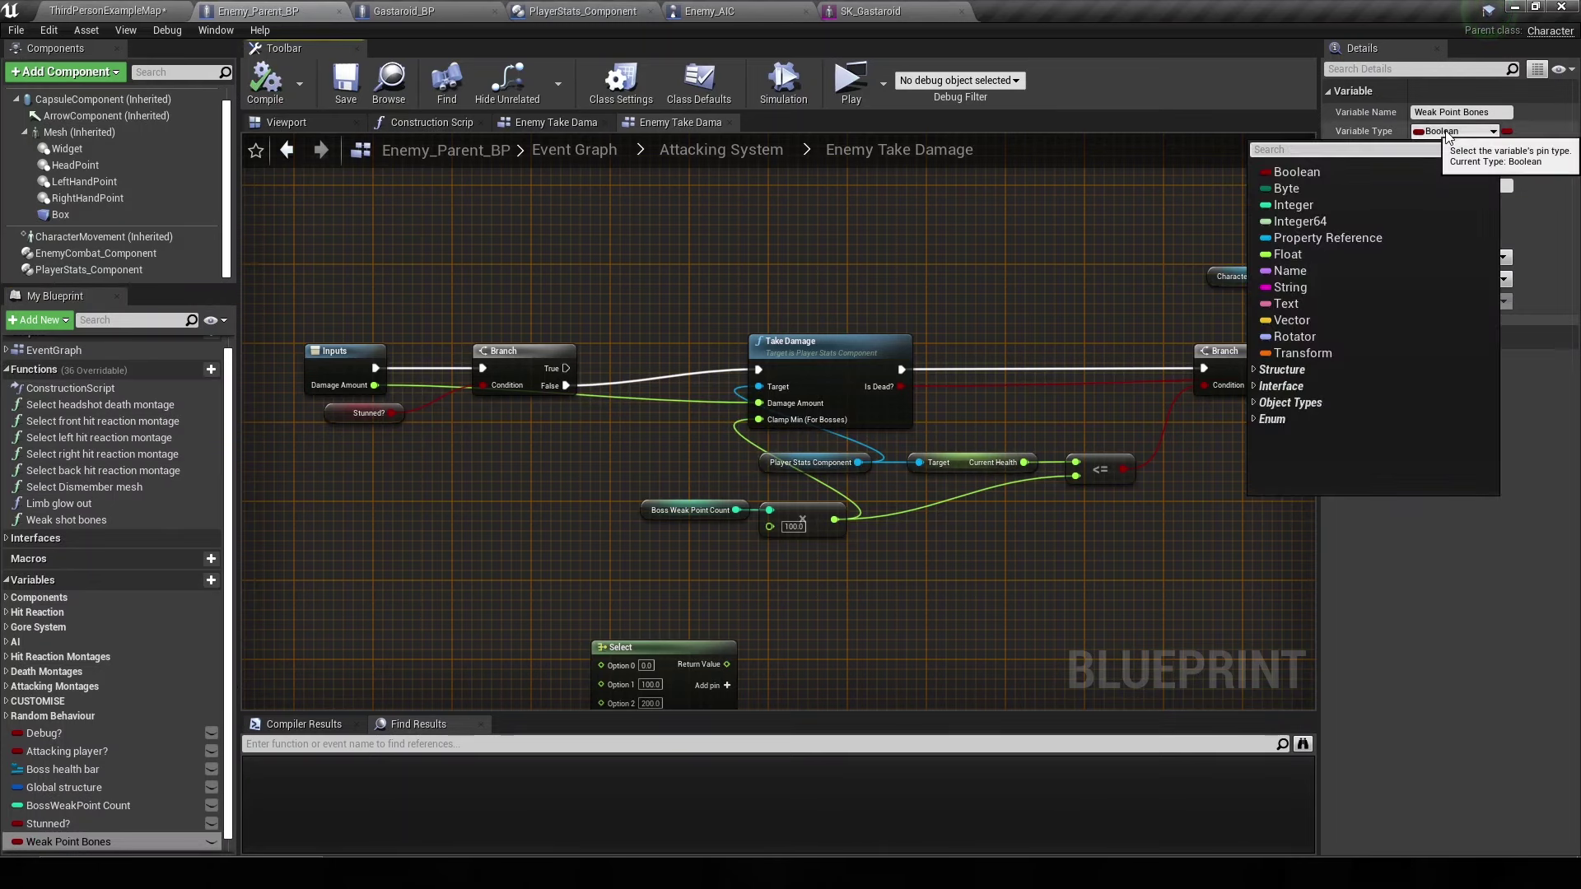
text(name)
click(1420, 166)
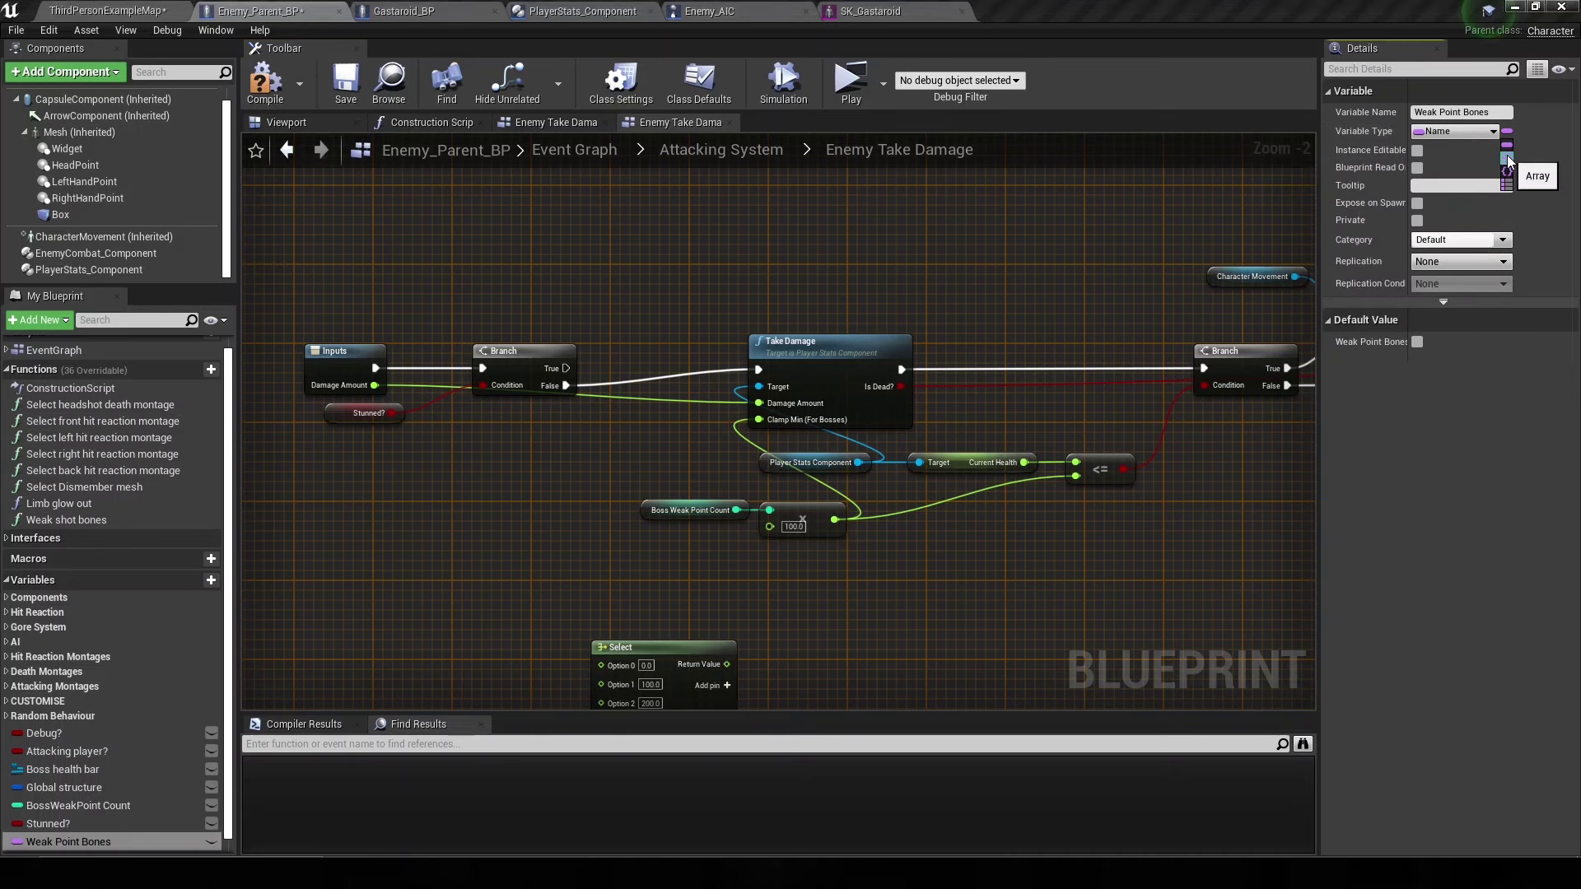
click(1507, 158)
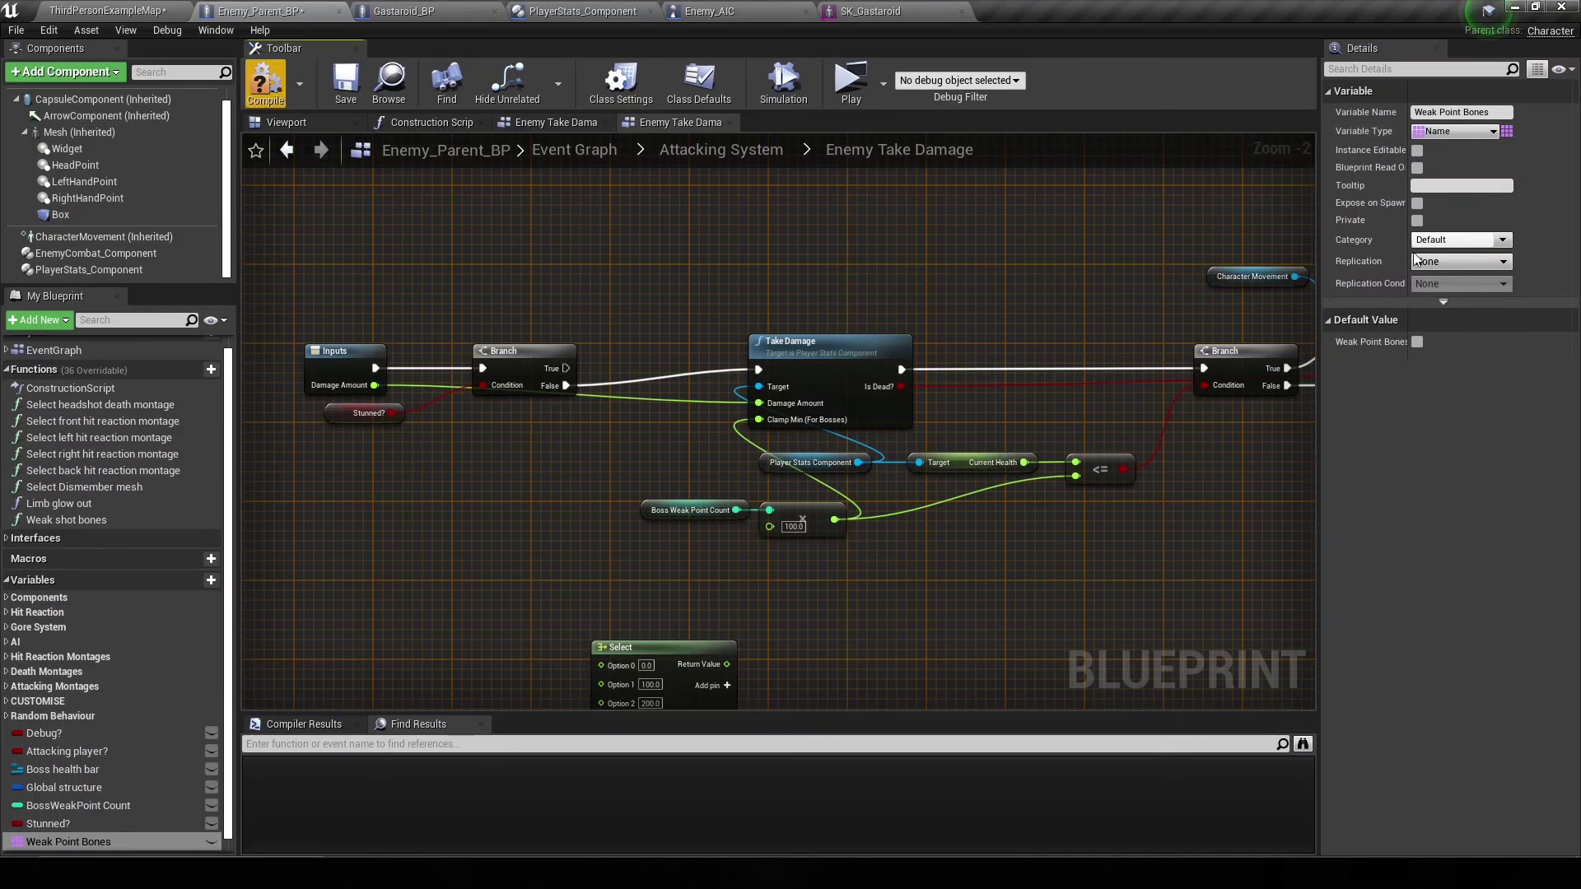
key(F7)
- Add four empty default elements to the Weak Point Bones array
click(1509, 343)
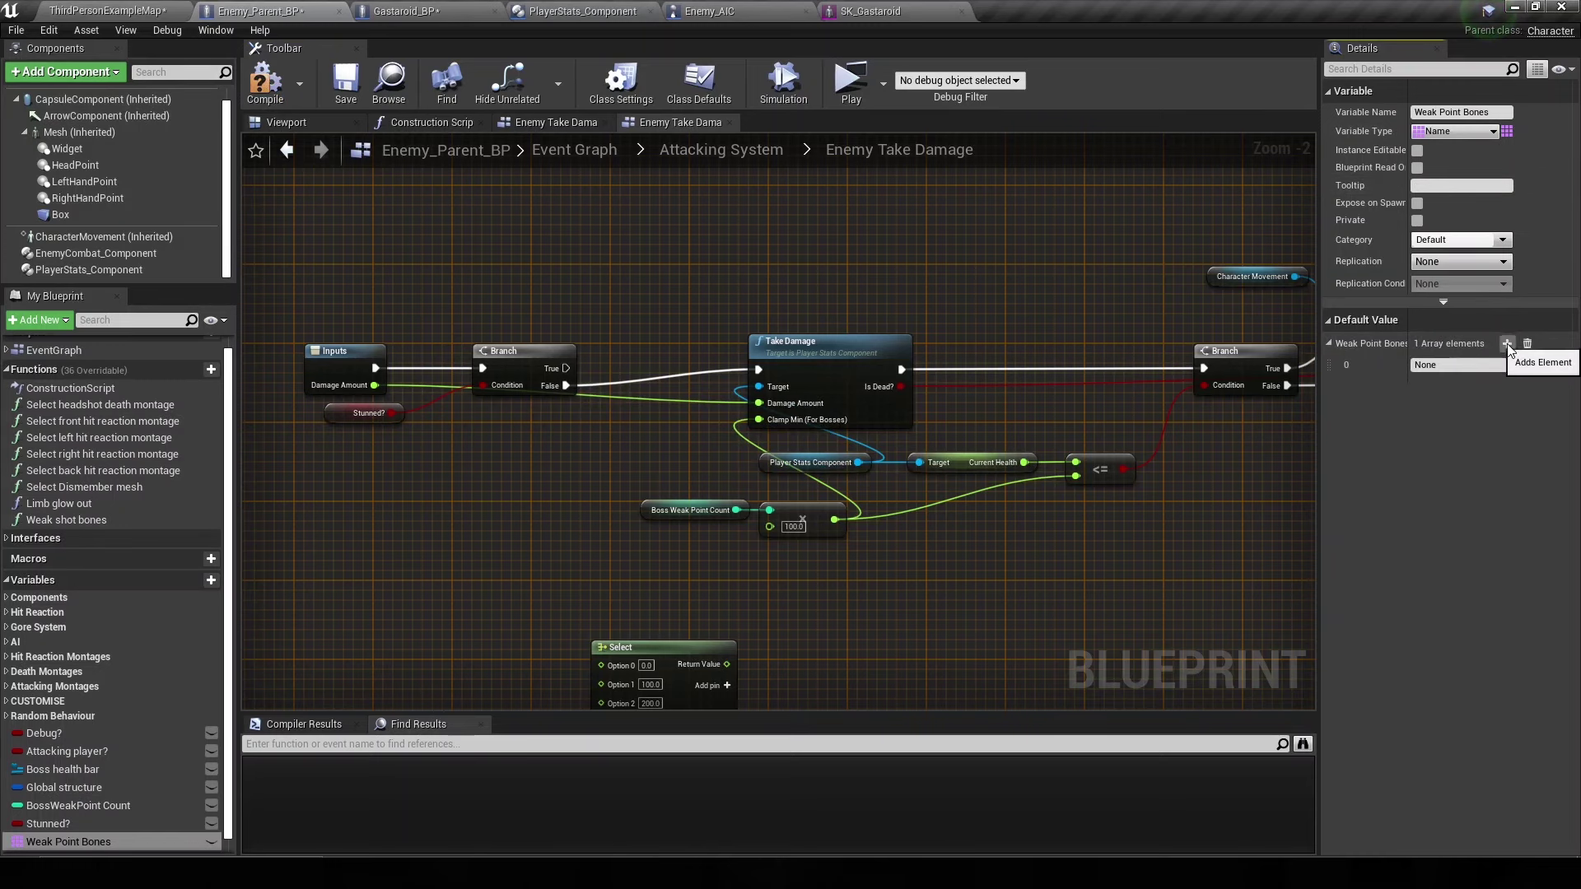
click(1507, 343)
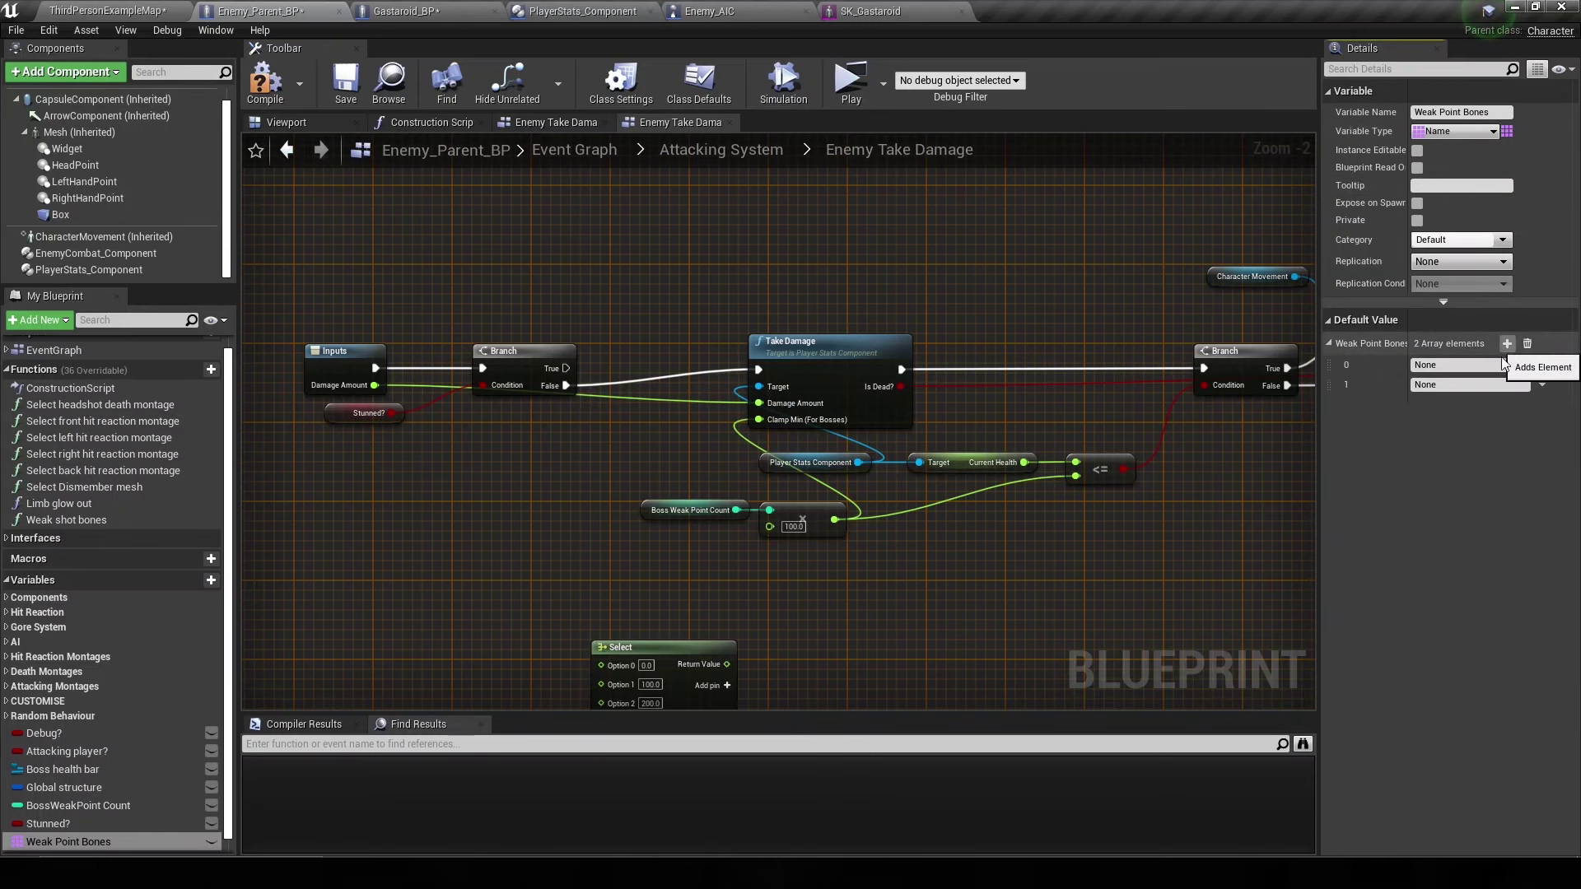
click(1507, 344)
click(1507, 345)
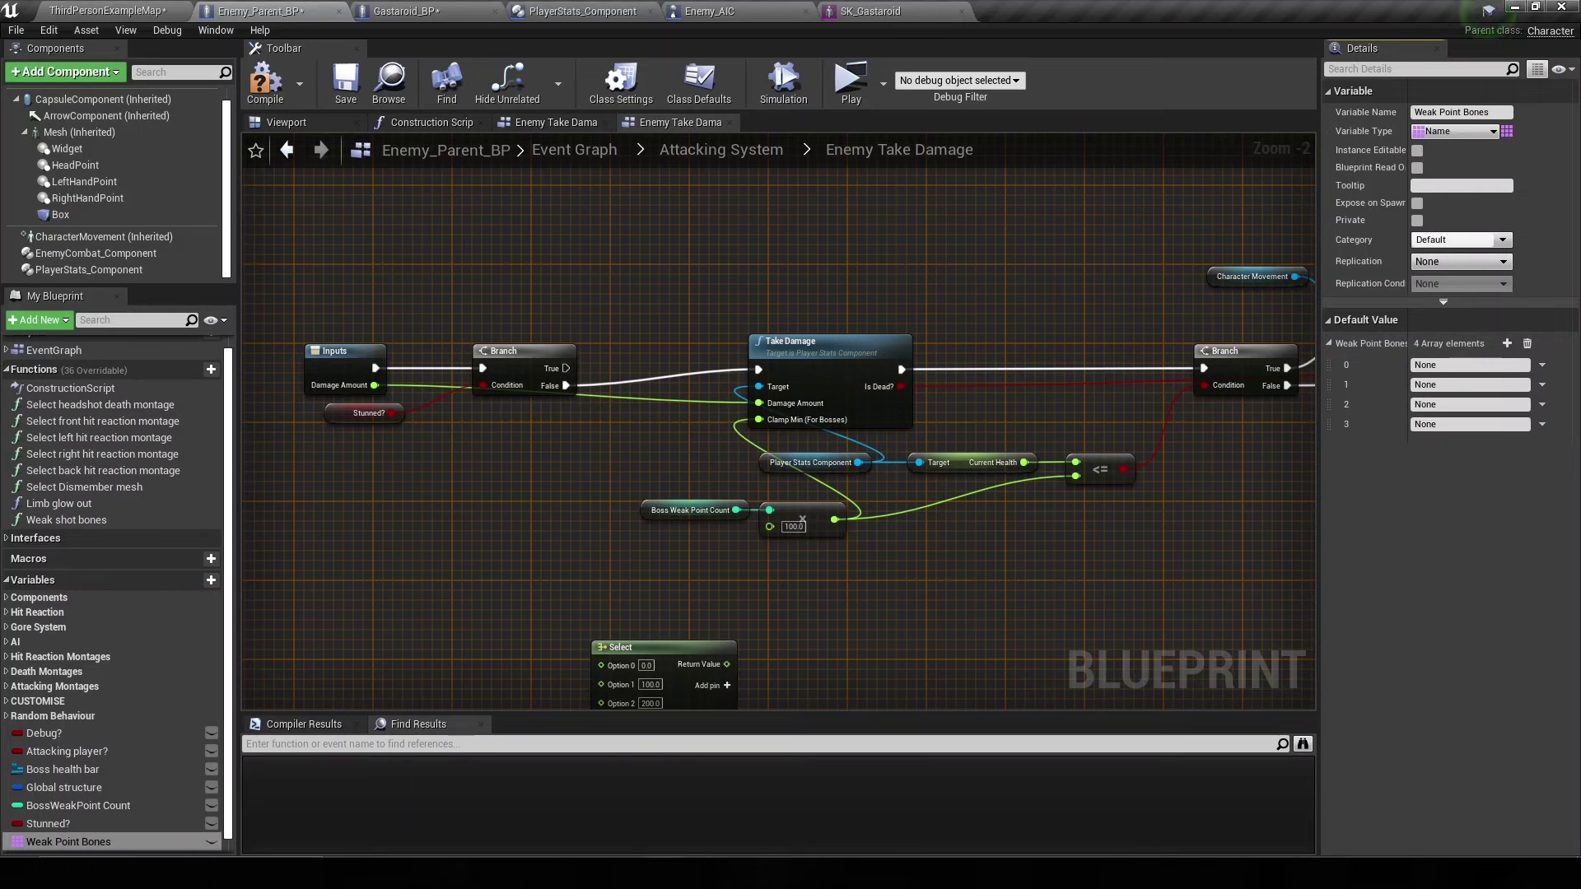
key(alt+Tab)
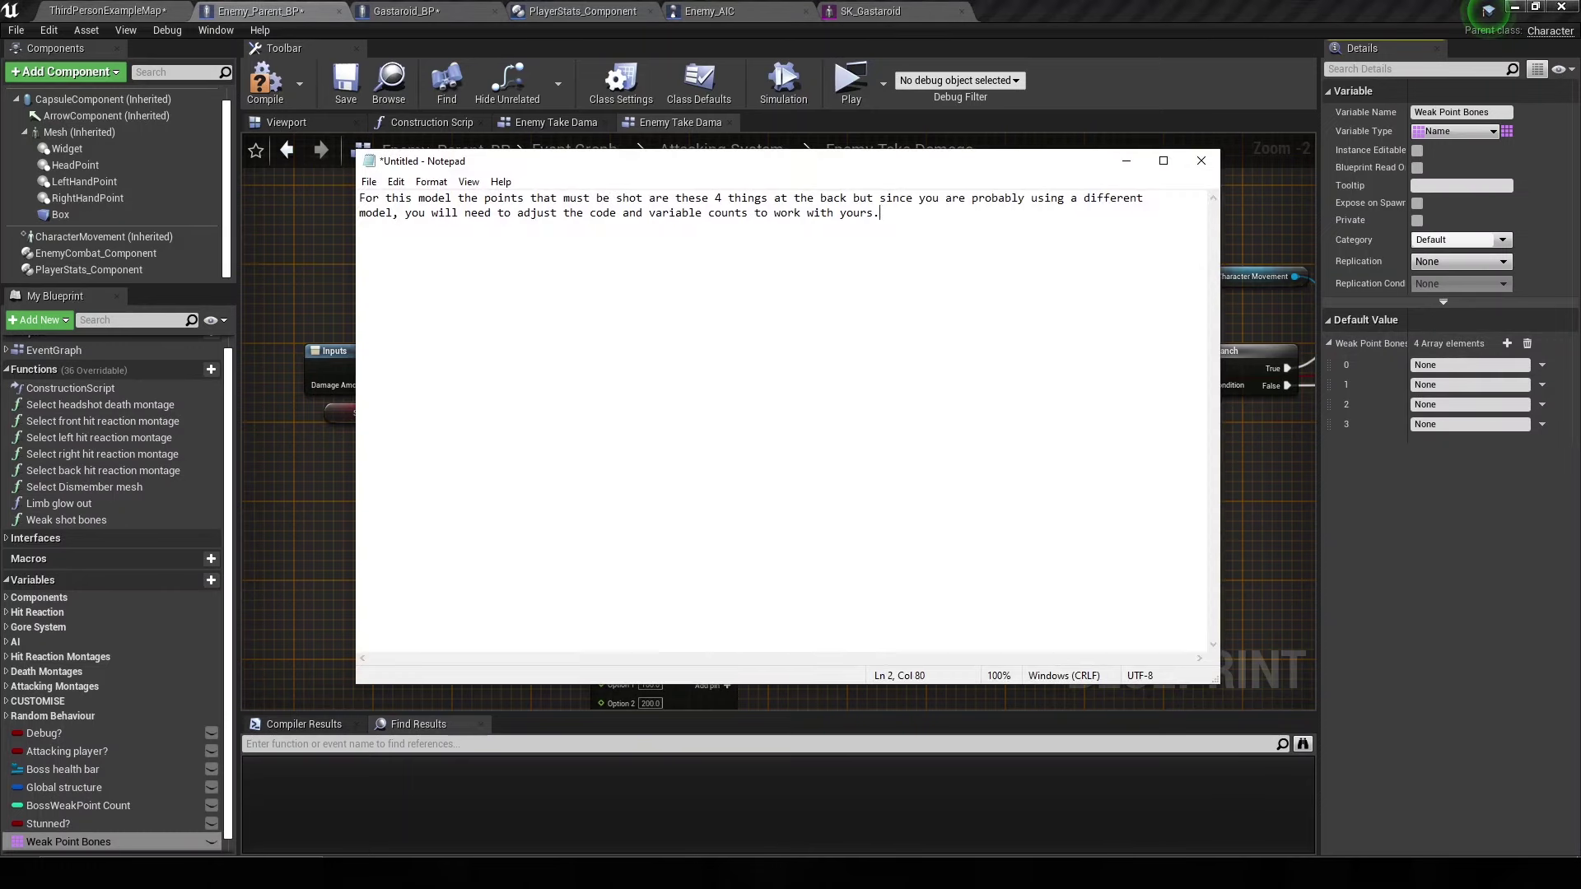
- Write 'put the bone names in this array' in the Notepad note
text(Put the bone na)
text(me)
text(s in this array)
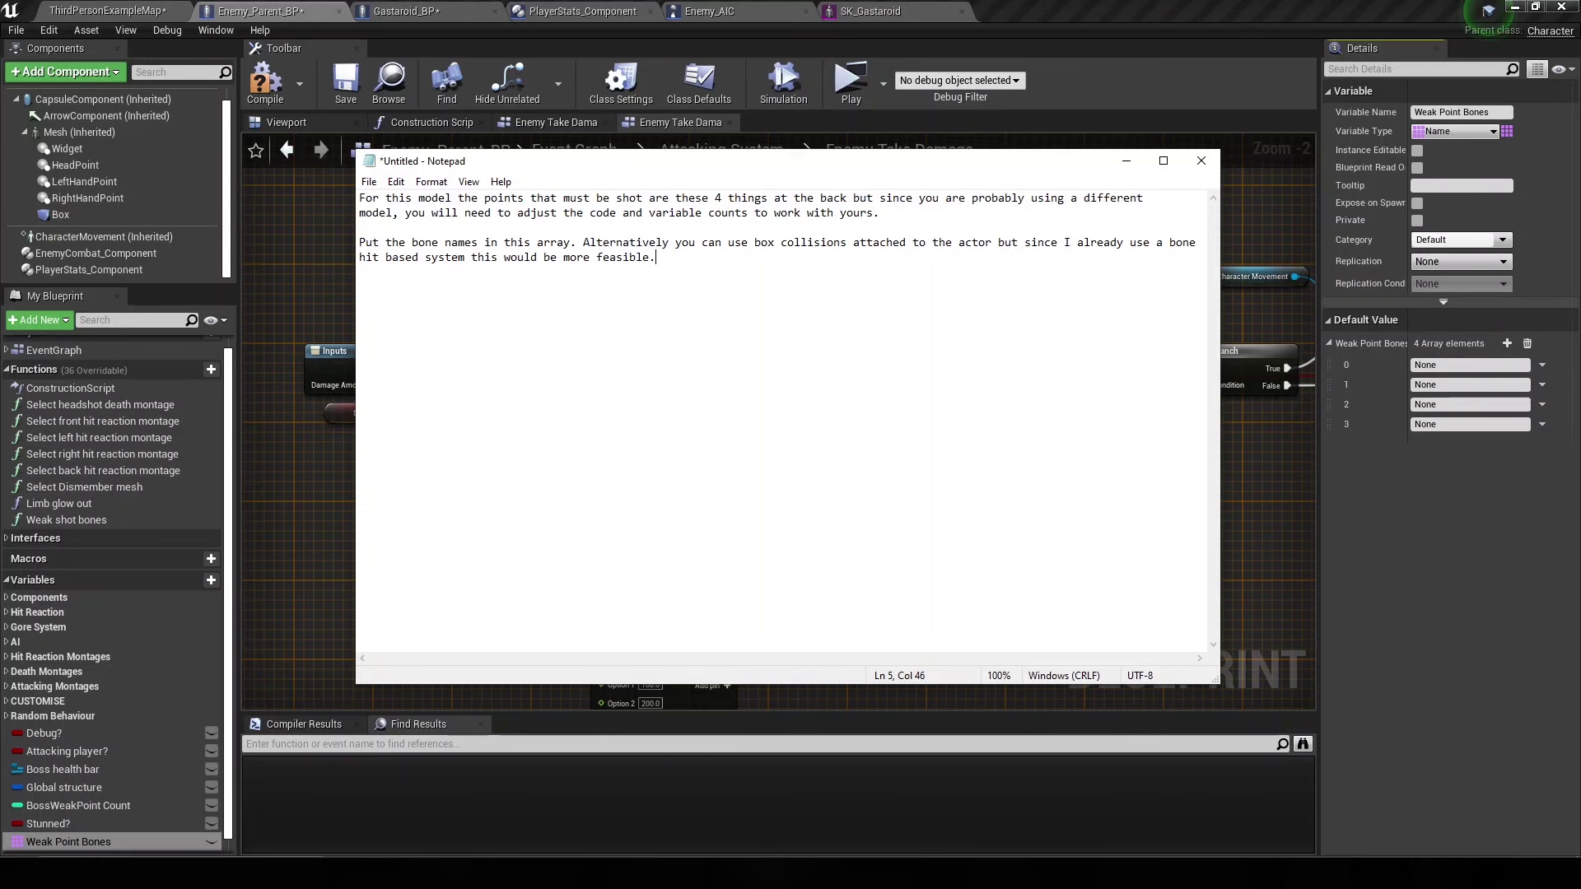
- Save the blueprint and add a Print String node after the Branch's True output
click(332, 346)
key(ctrl+s)
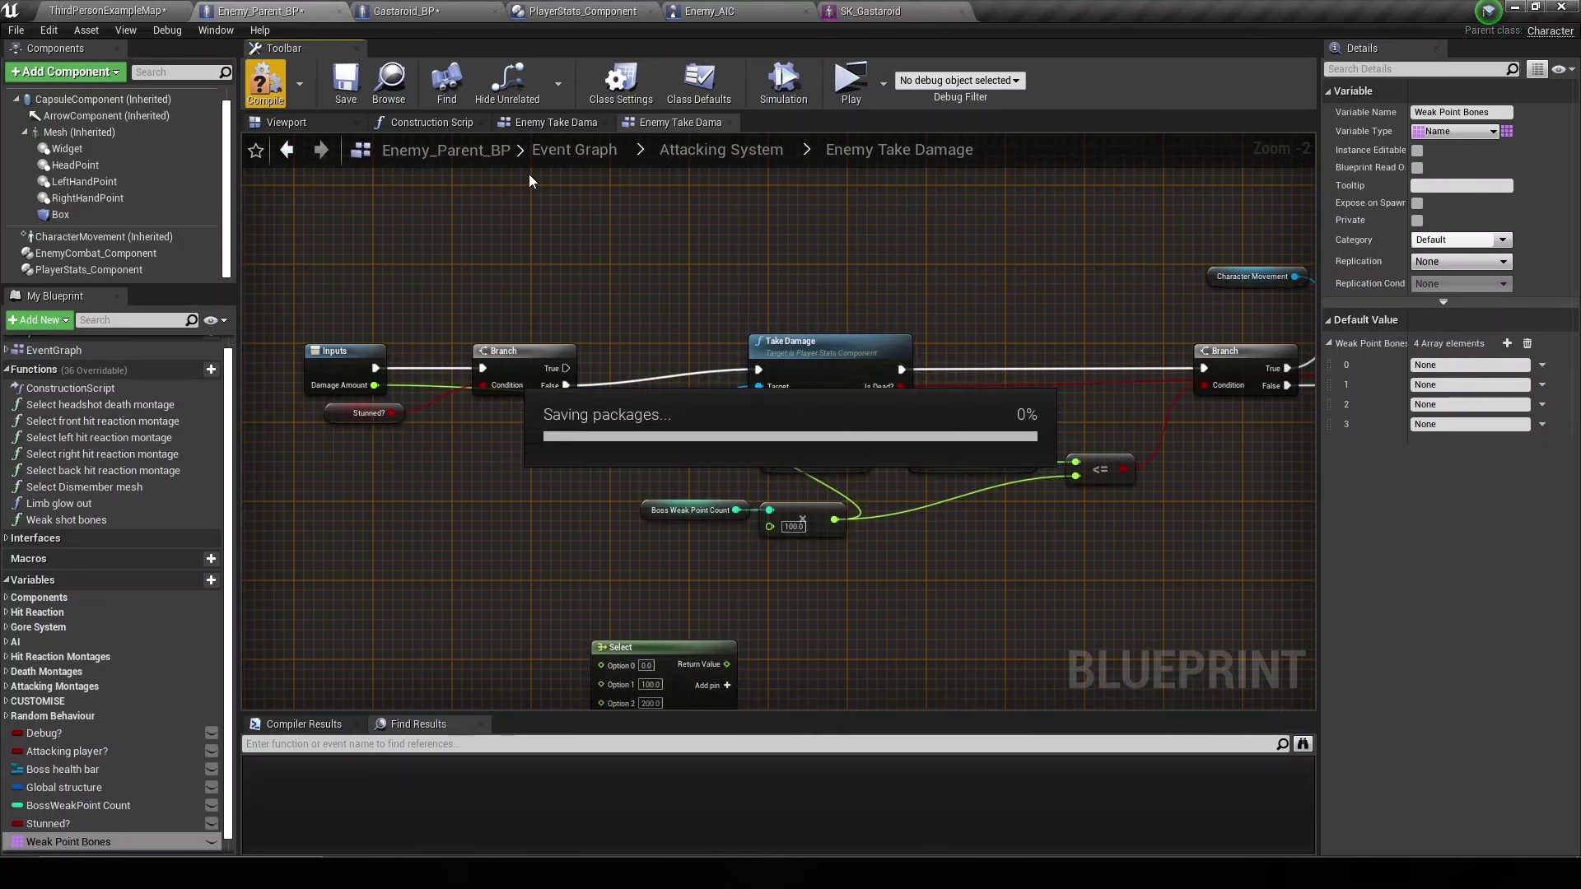
drag(566, 368, 638, 281)
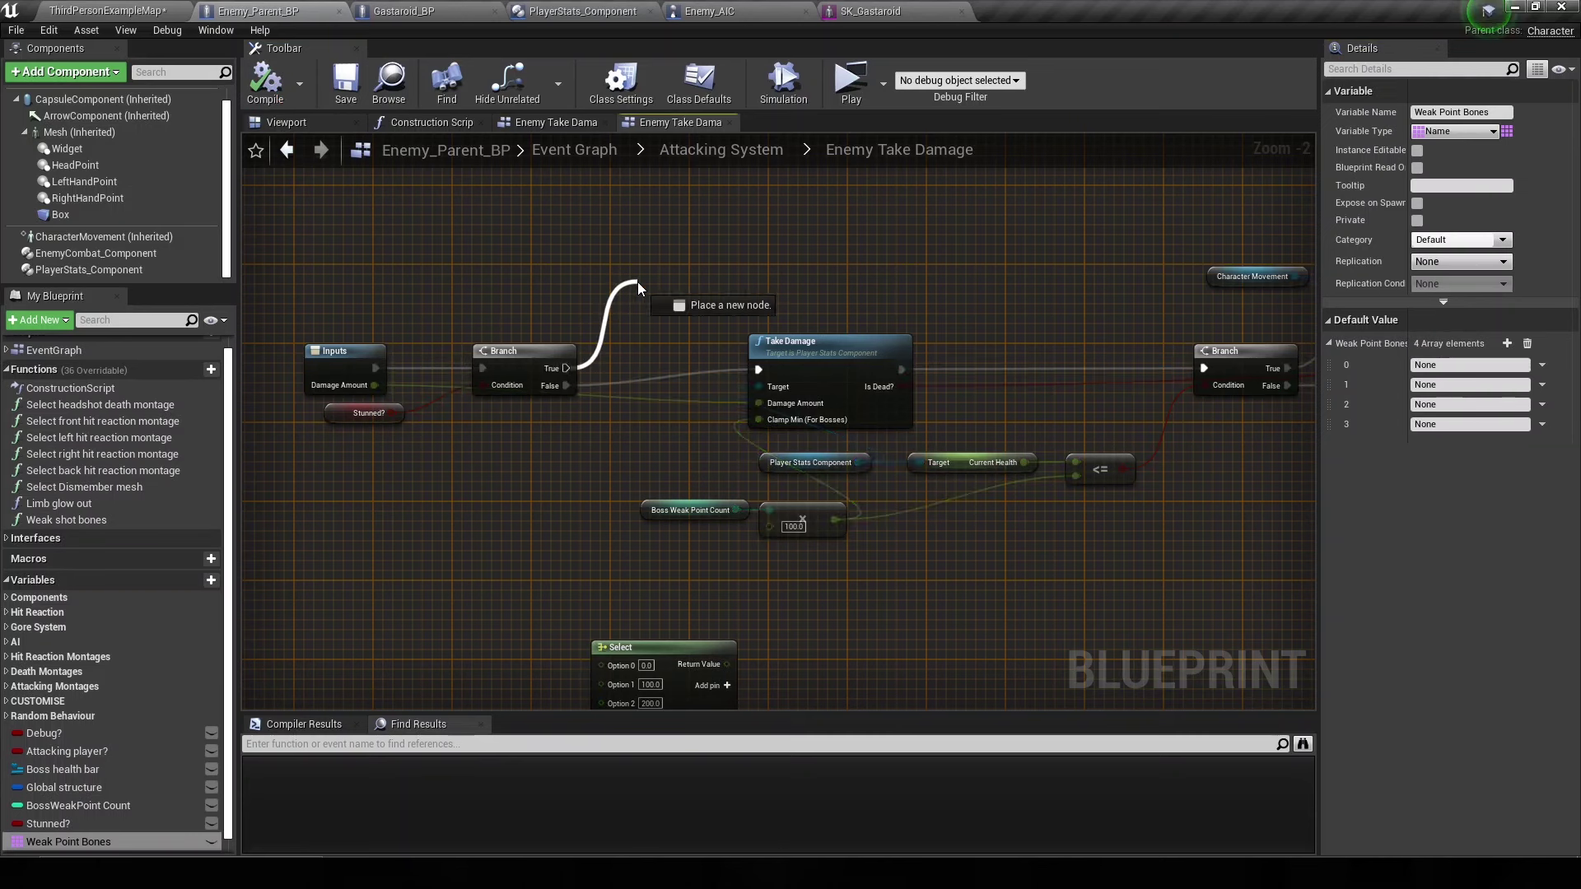
text(print str)
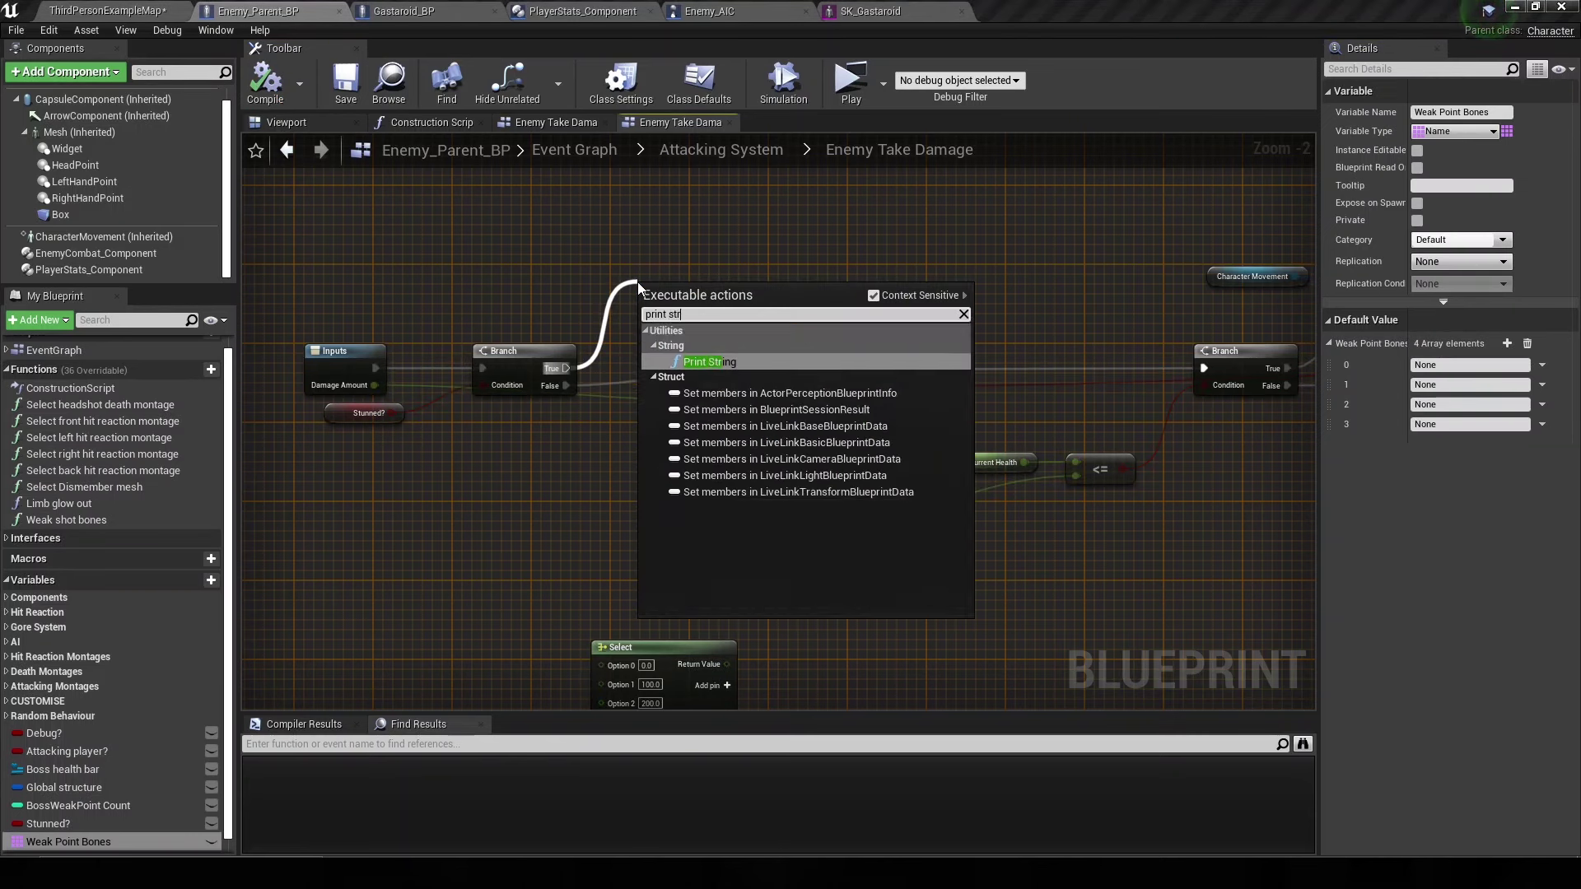
key(Return)
right_drag(637, 281, 581, 337)
drag(650, 348, 739, 268)
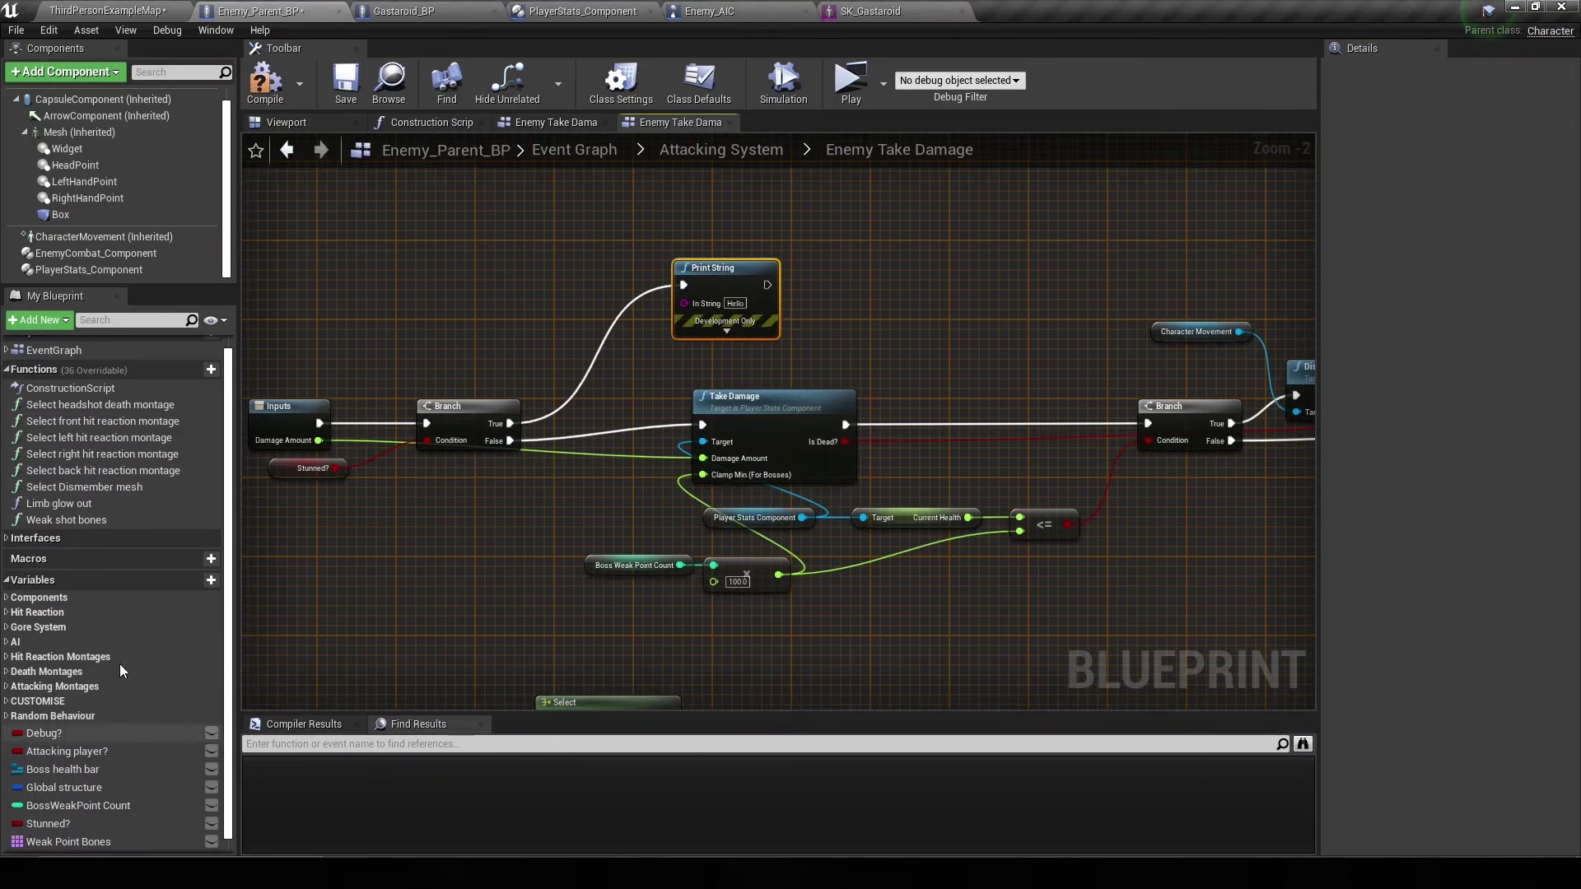
- Feed a Hit Bone getter into Print String's In String and compile
right_click(463, 298)
text(get bone)
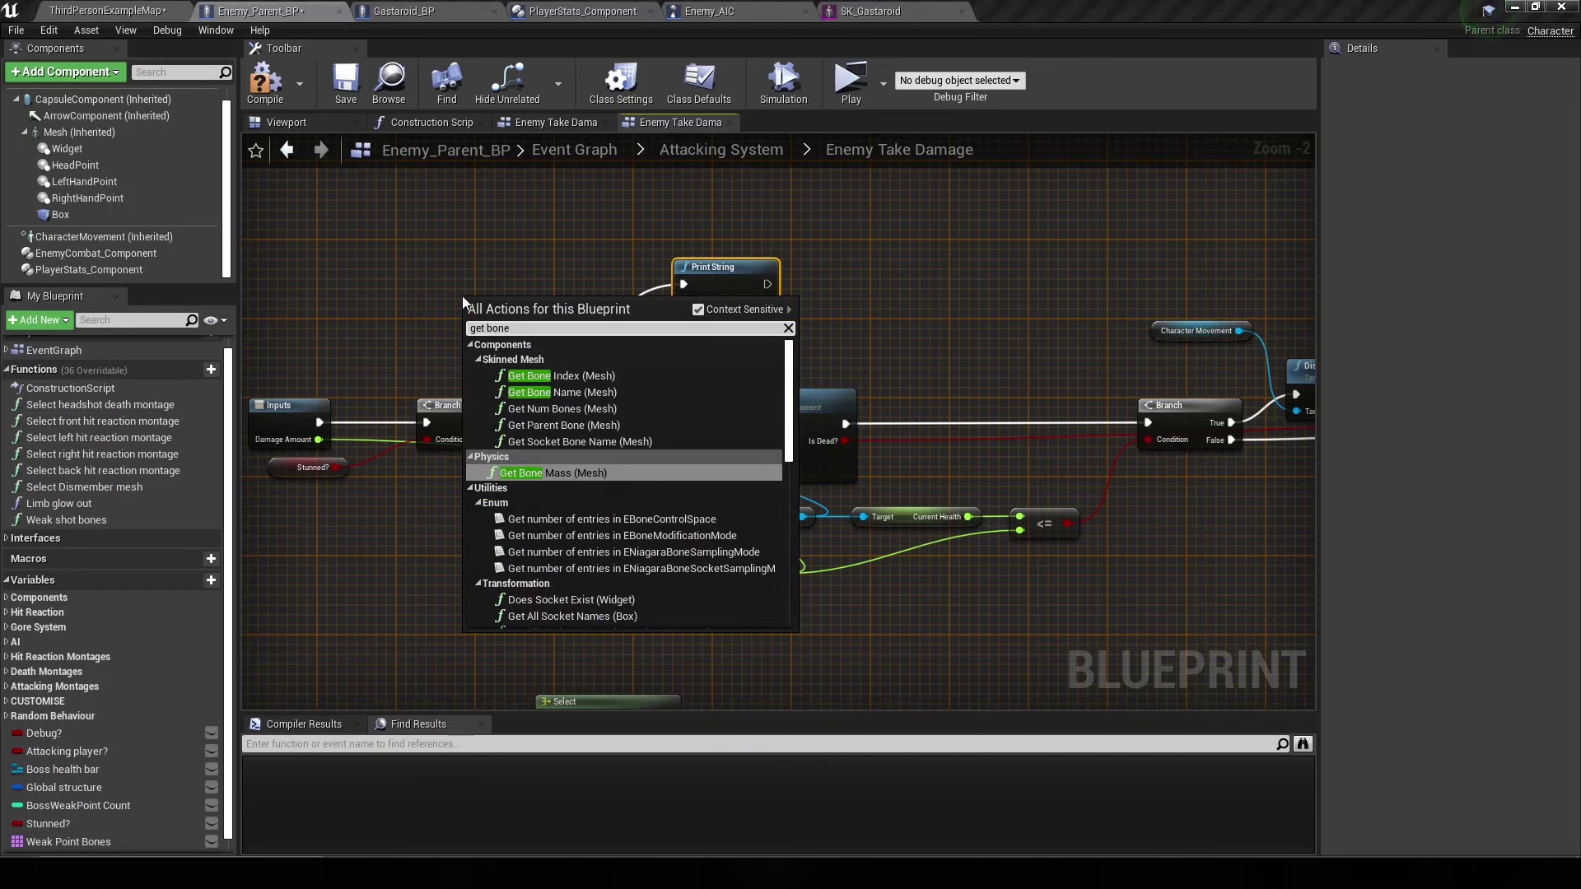
text( hit)
key(Return)
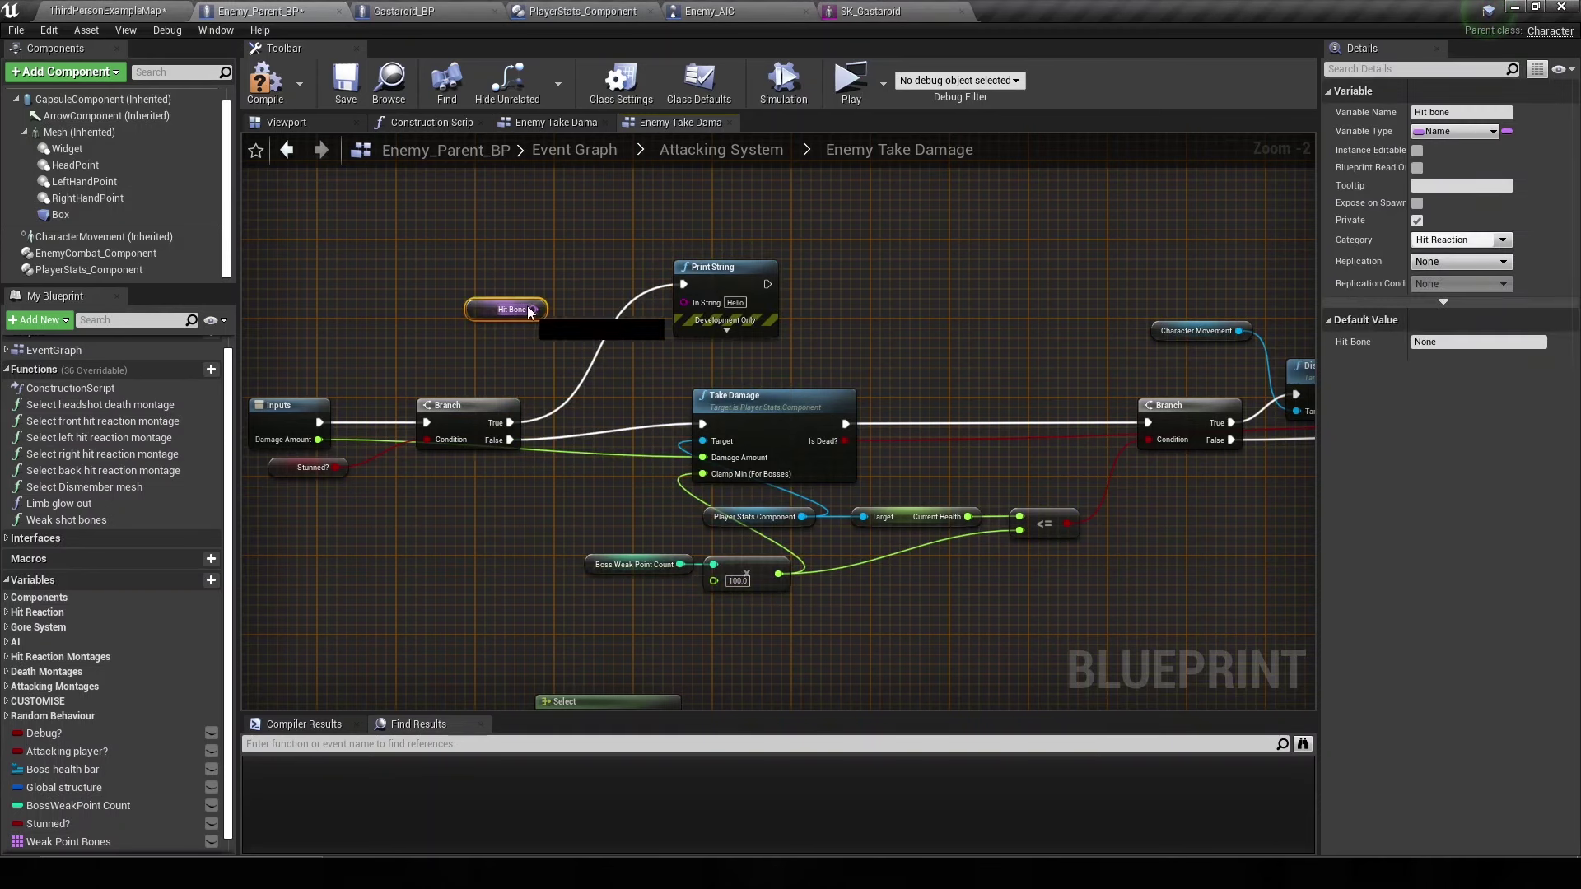
drag(534, 309, 726, 305)
click(264, 83)
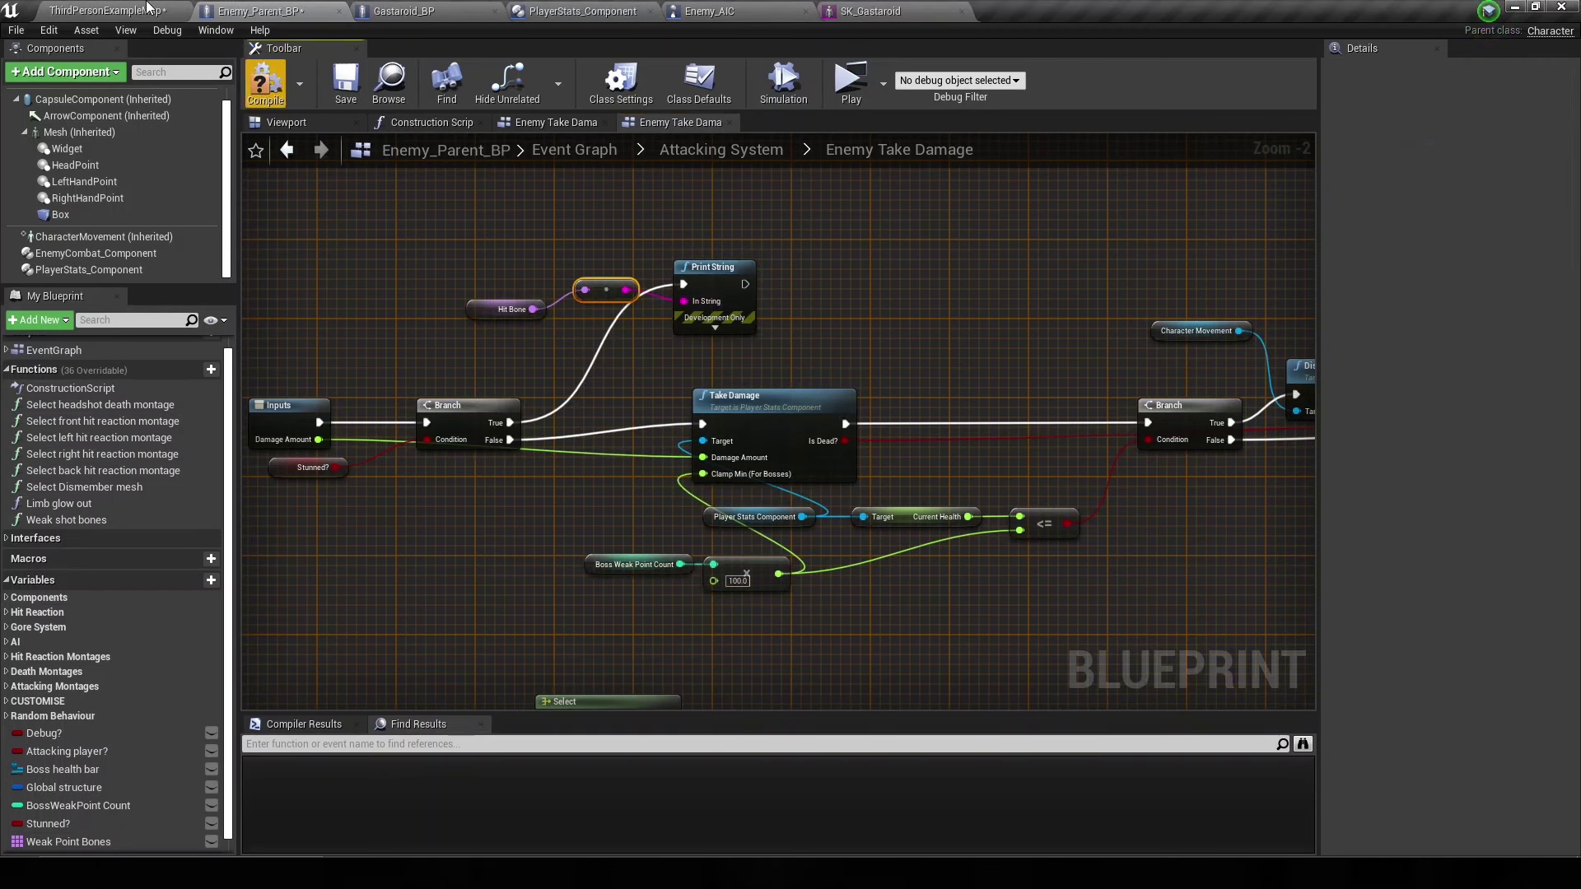
click(107, 11)
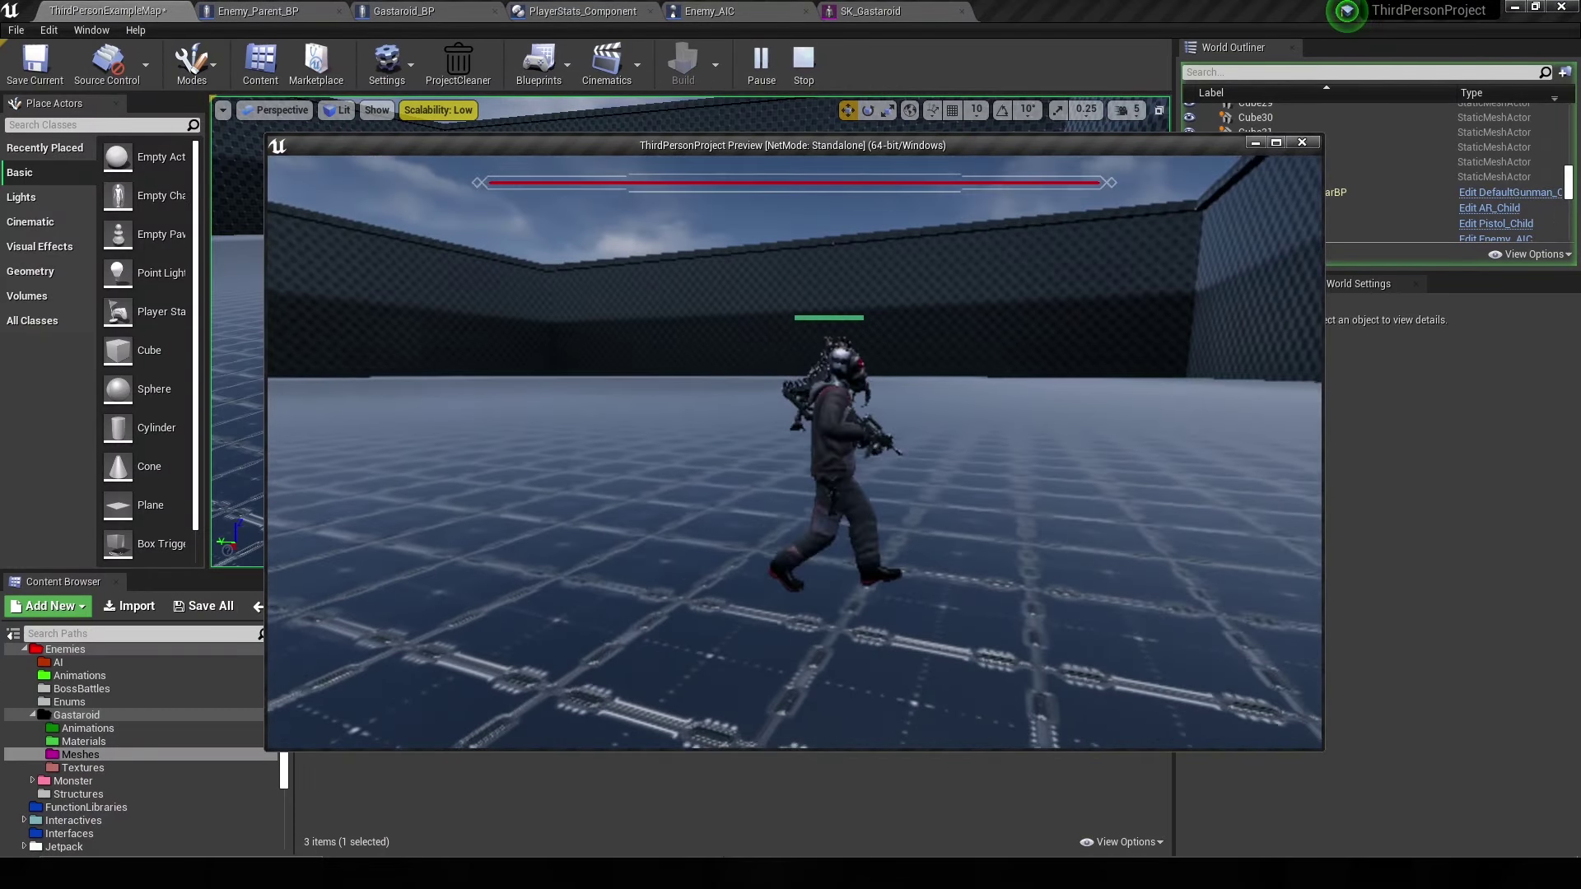
- In play mode, shoot the Gastaroid, run toward it, reload and swap weapons
click(795, 453)
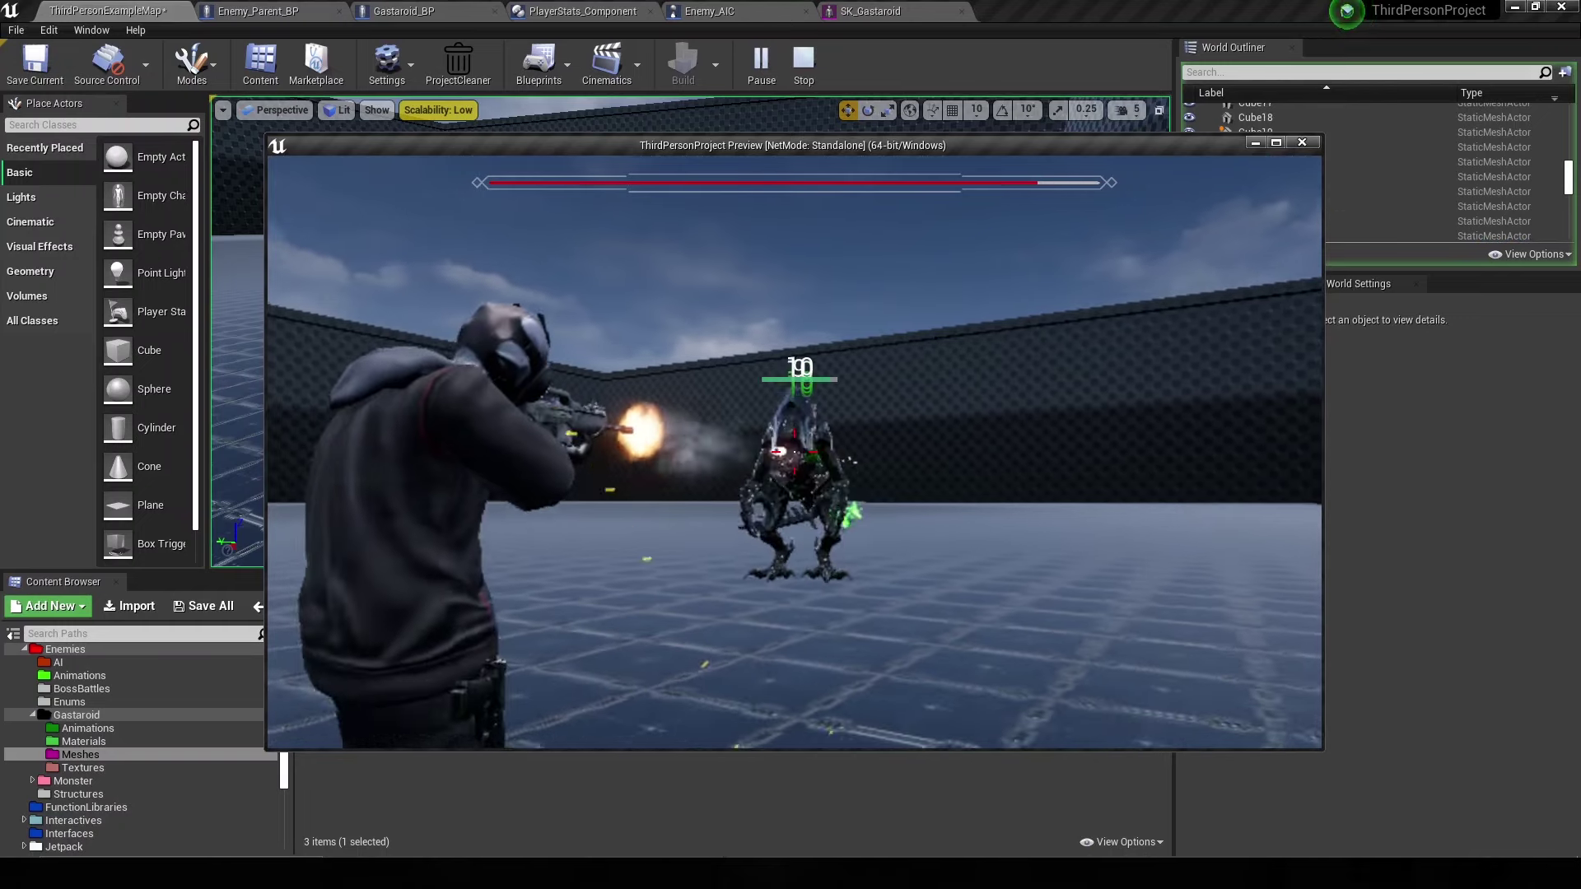
click(795, 453)
key(w)
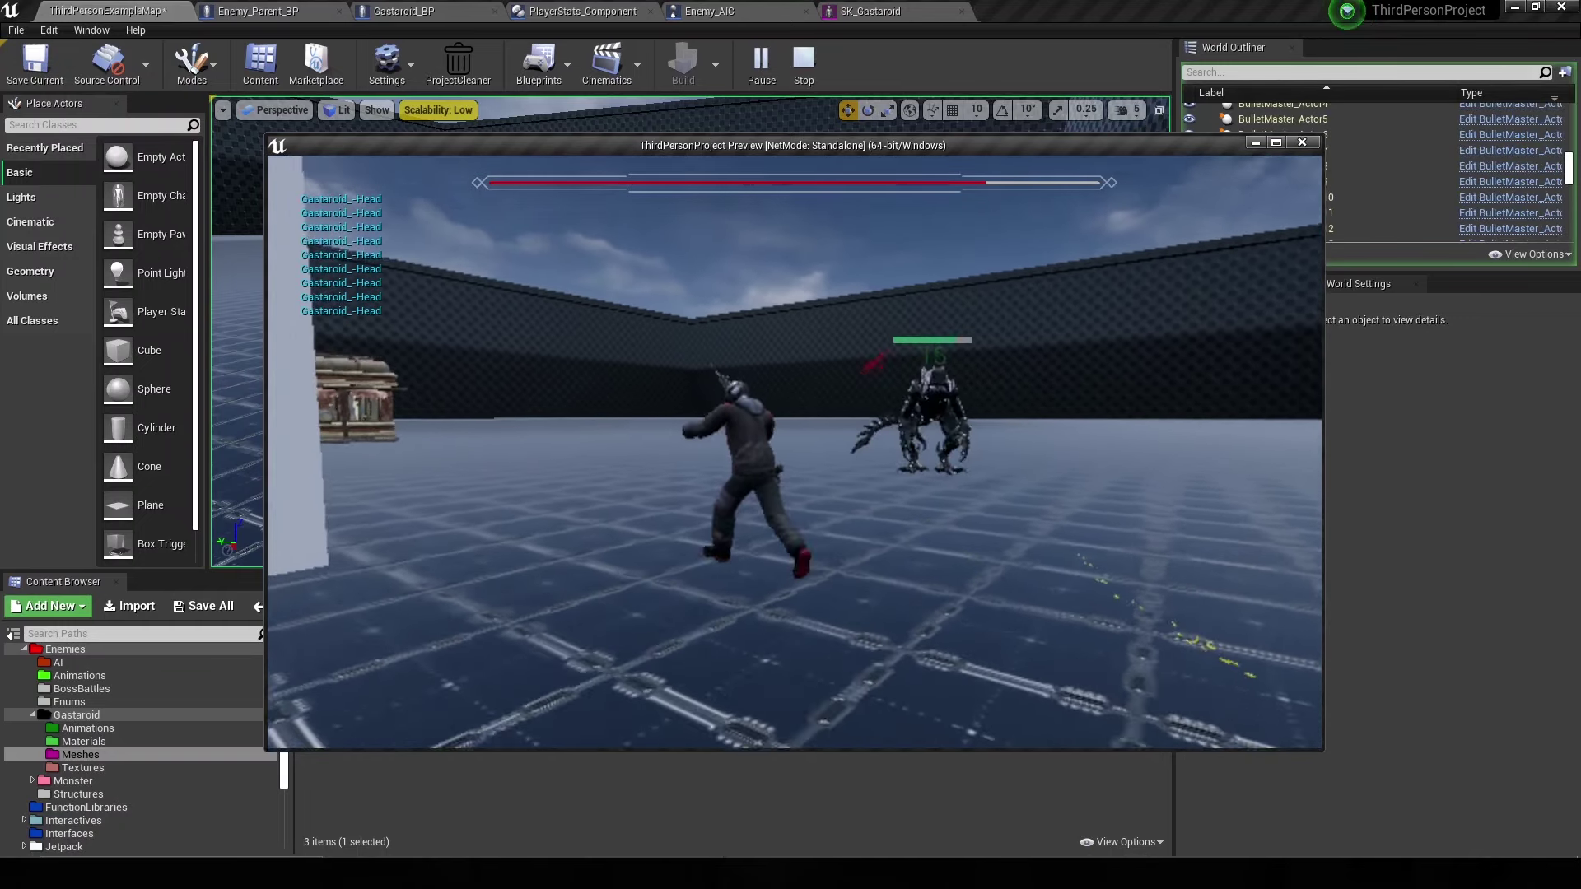
key(r)
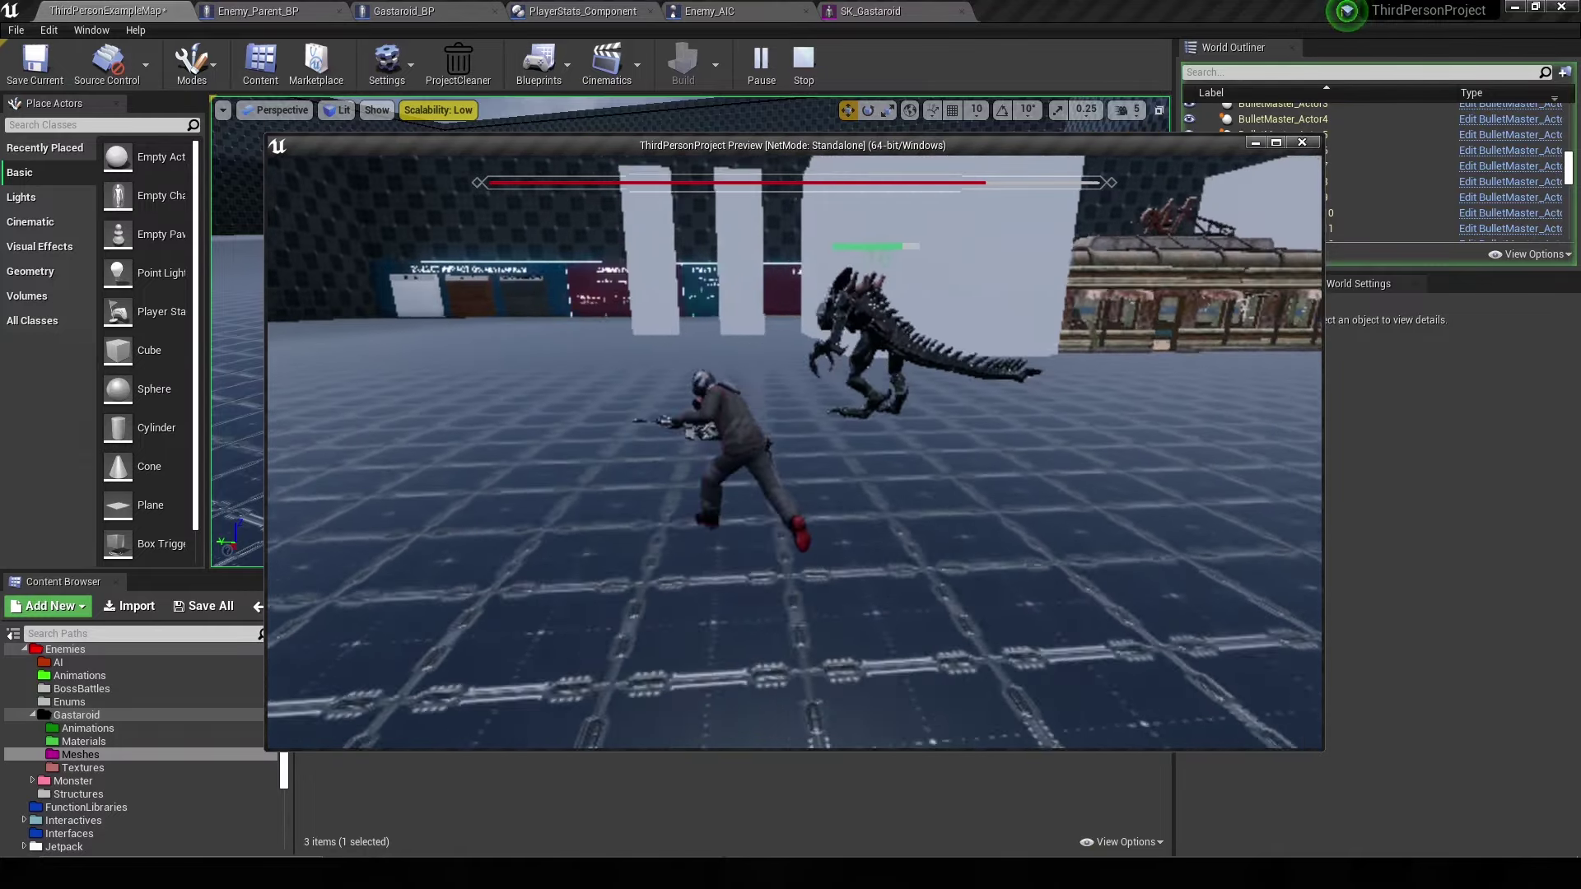
key(Tab)
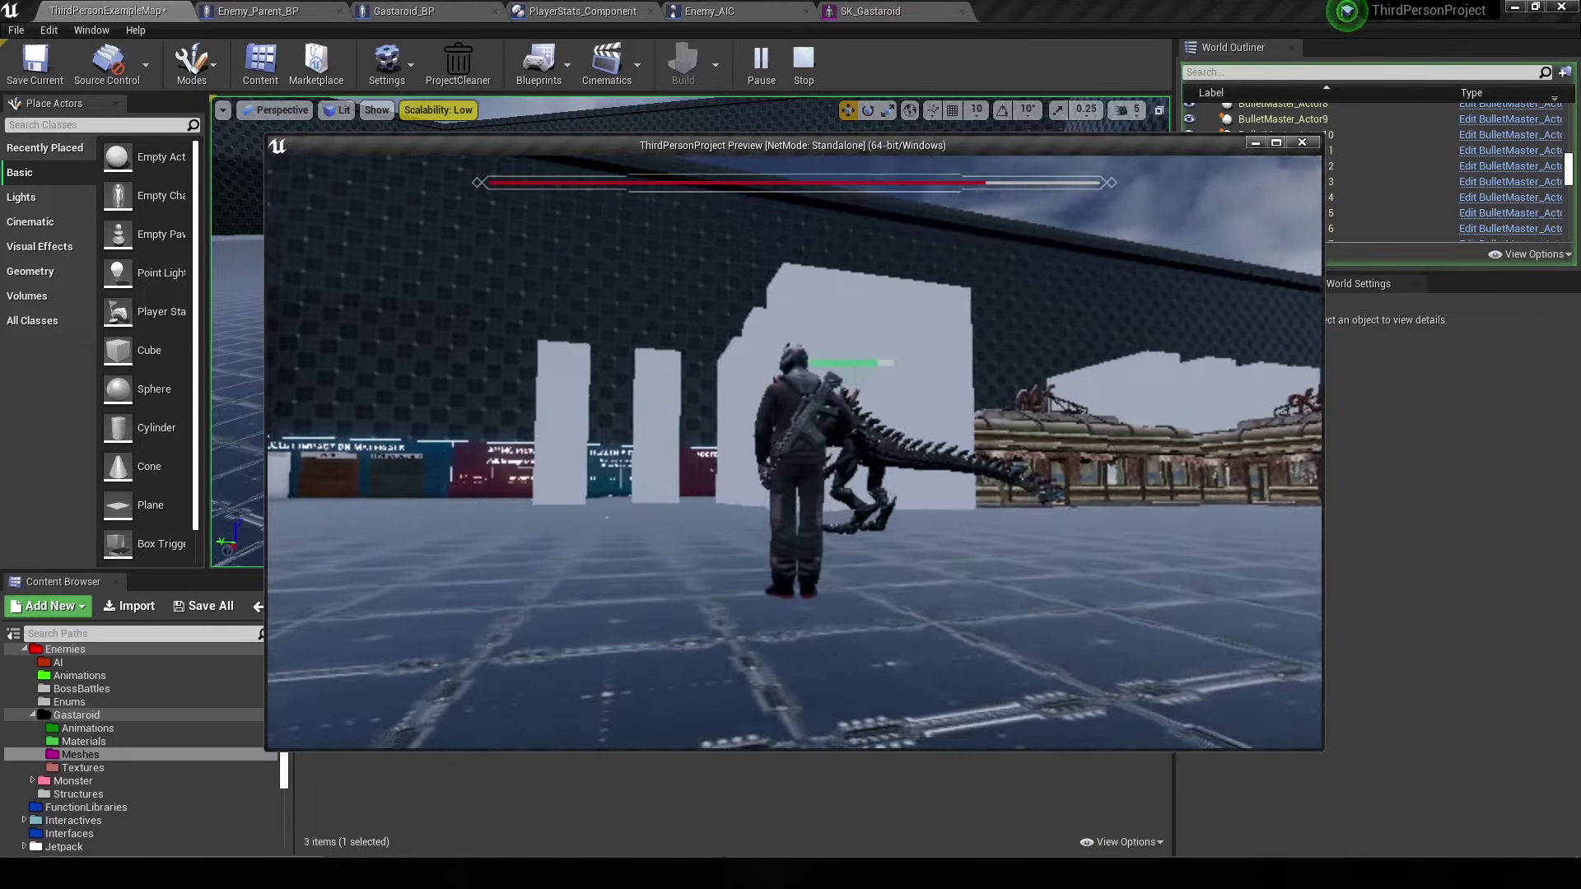
- Shoot the Gastaroid's back lungs to print lung bone names, then stop playing
click(794, 452)
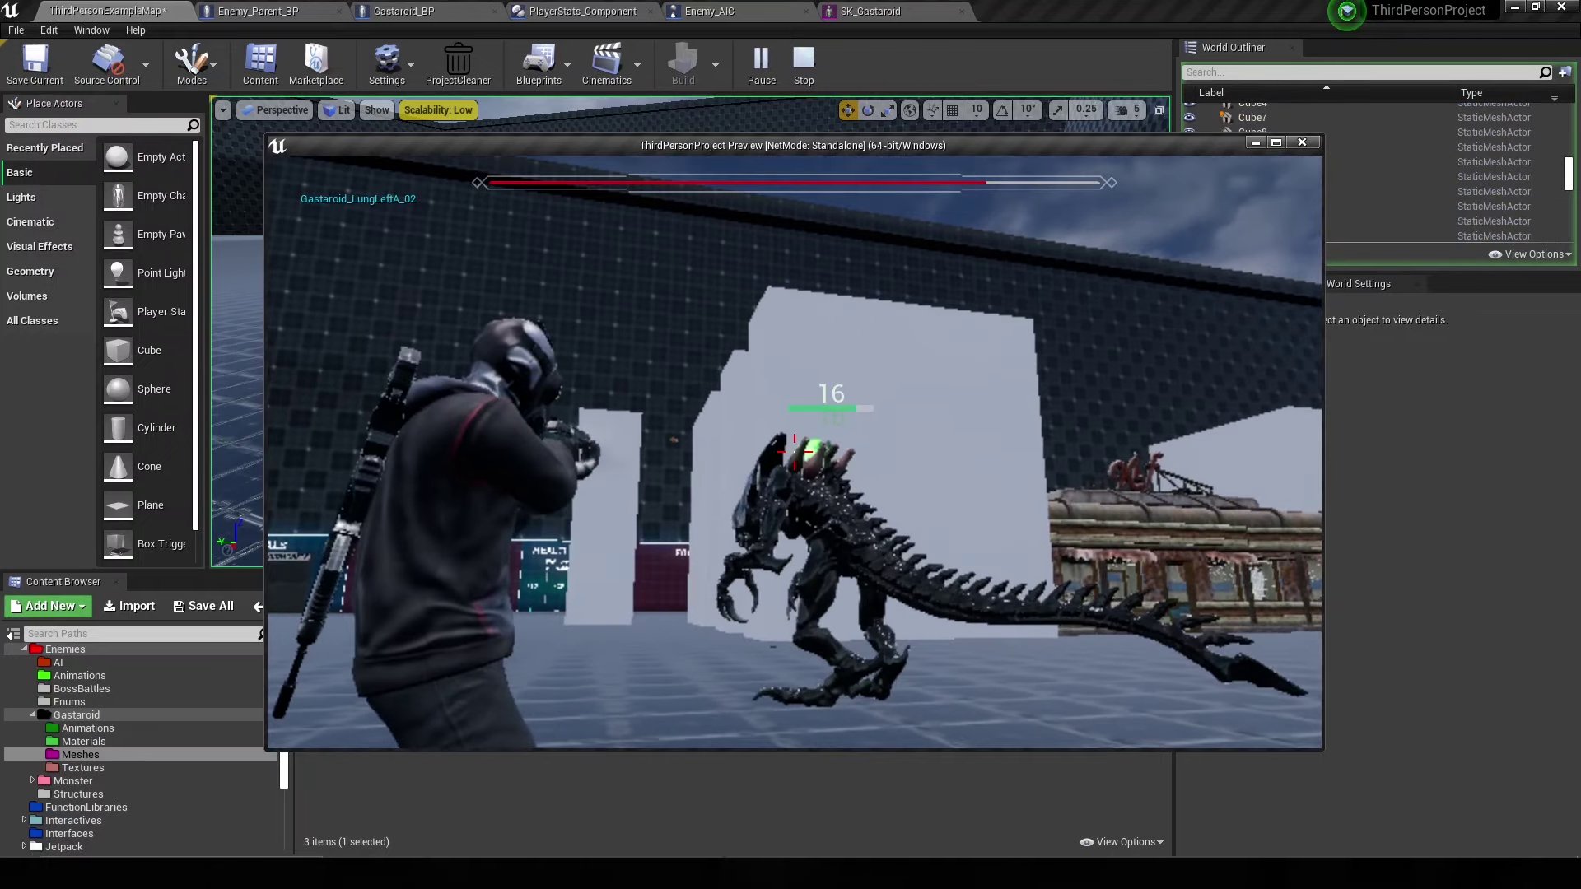
click(795, 451)
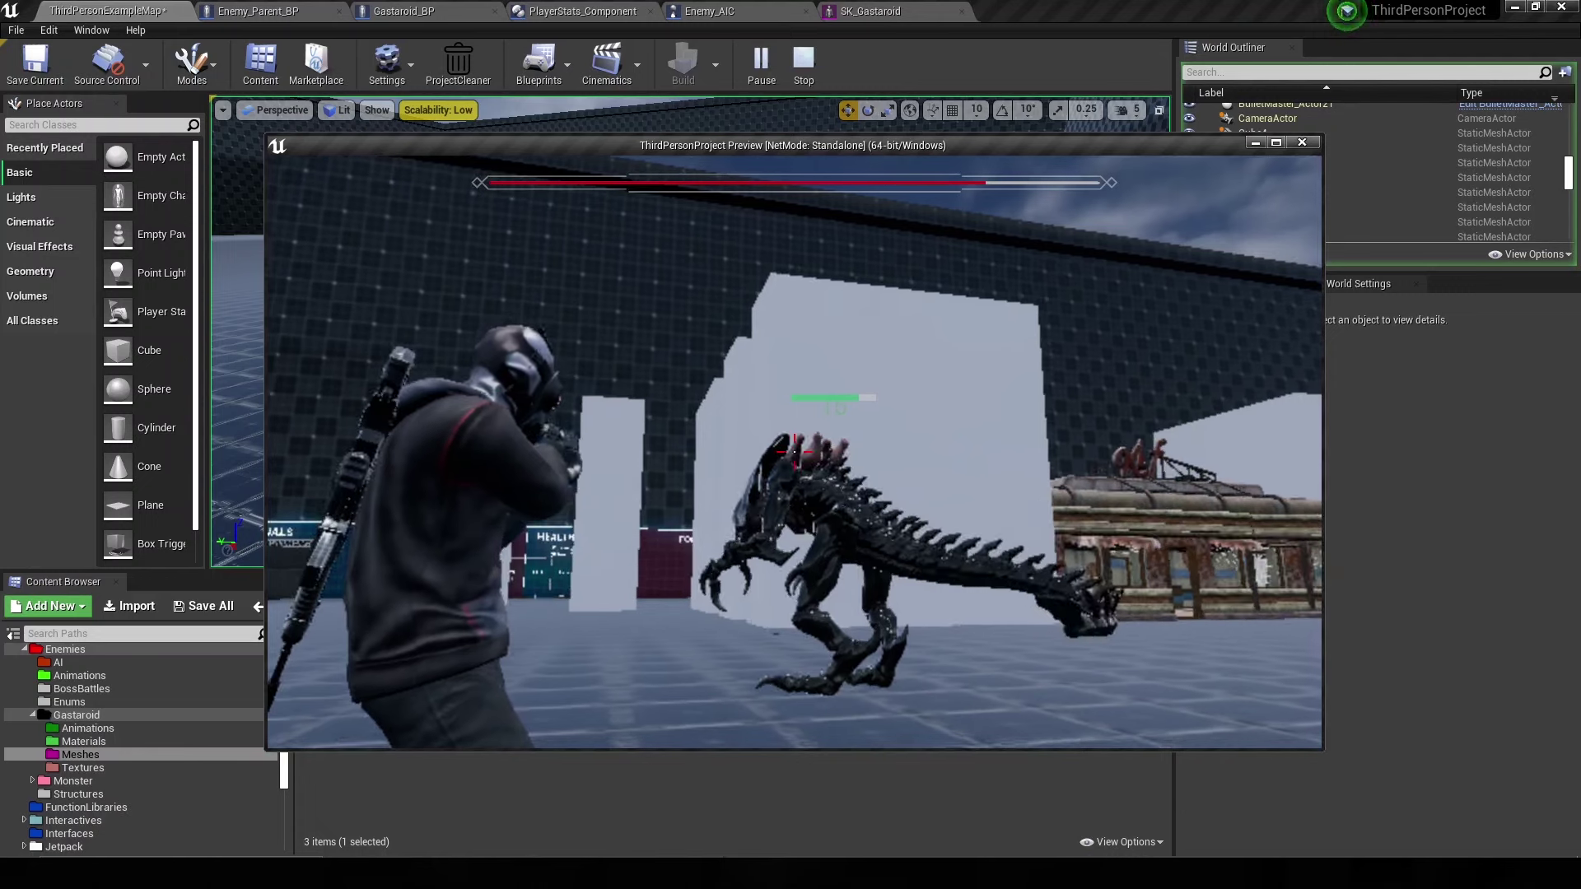
click(794, 451)
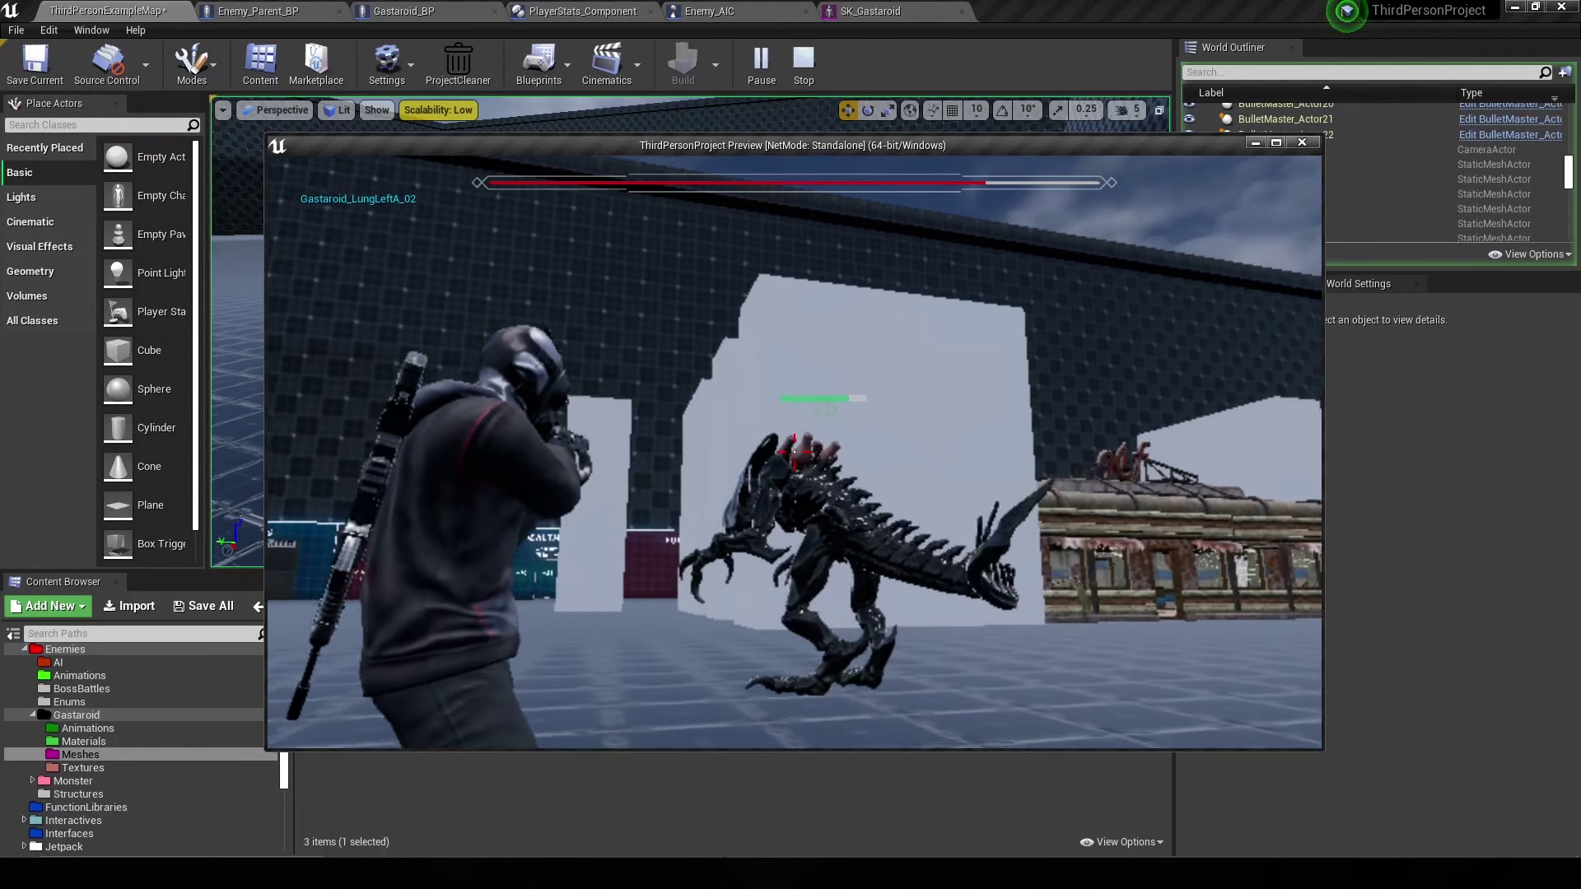
click(794, 452)
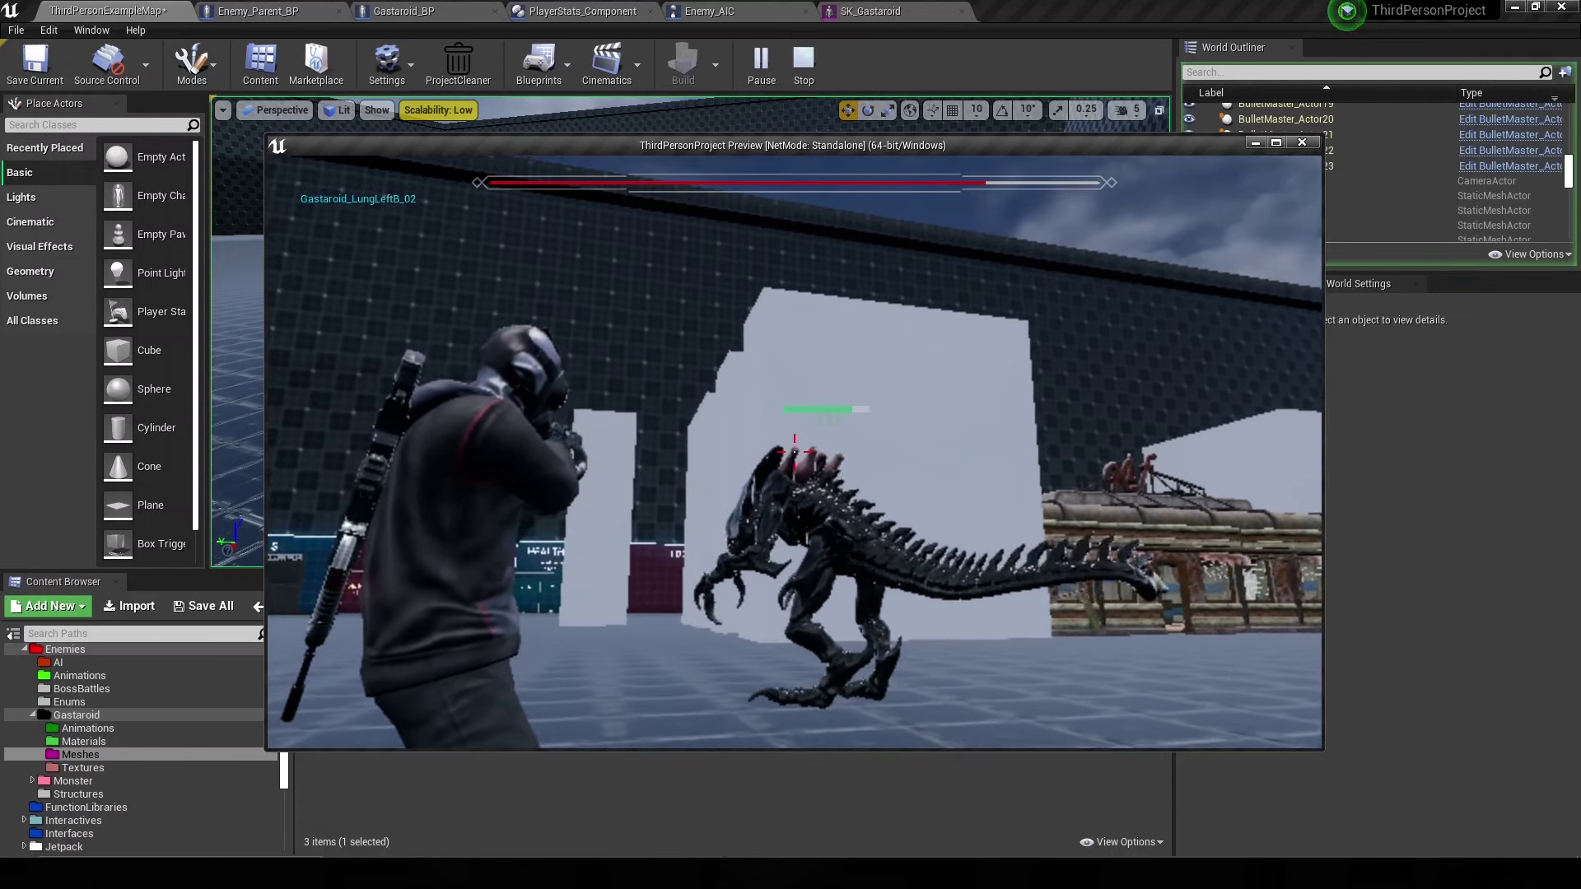
click(795, 451)
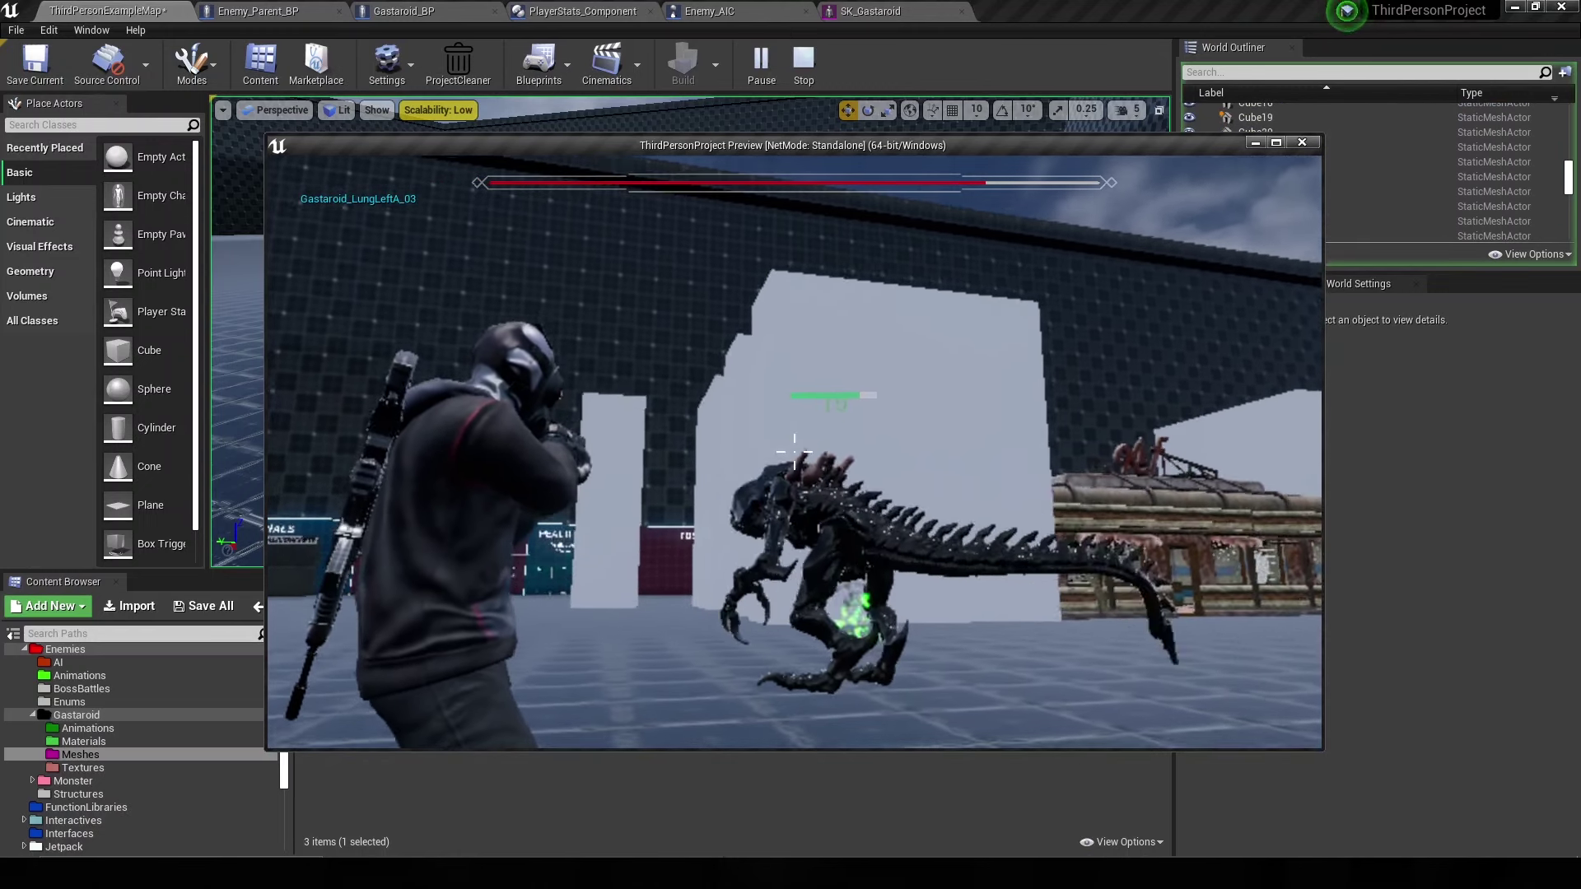
click(795, 451)
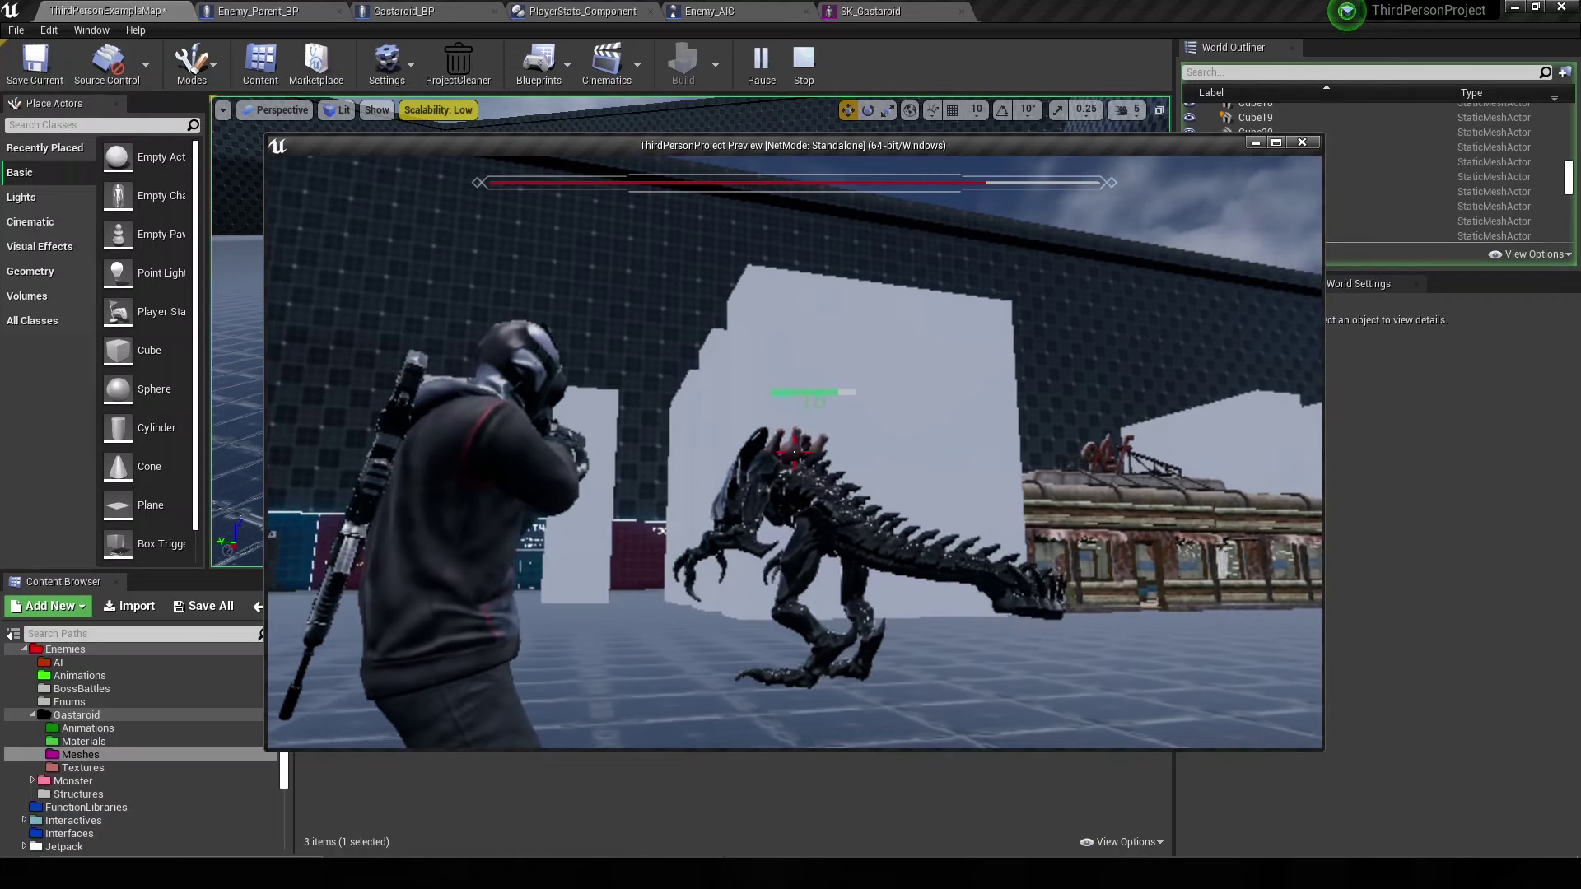
click(795, 451)
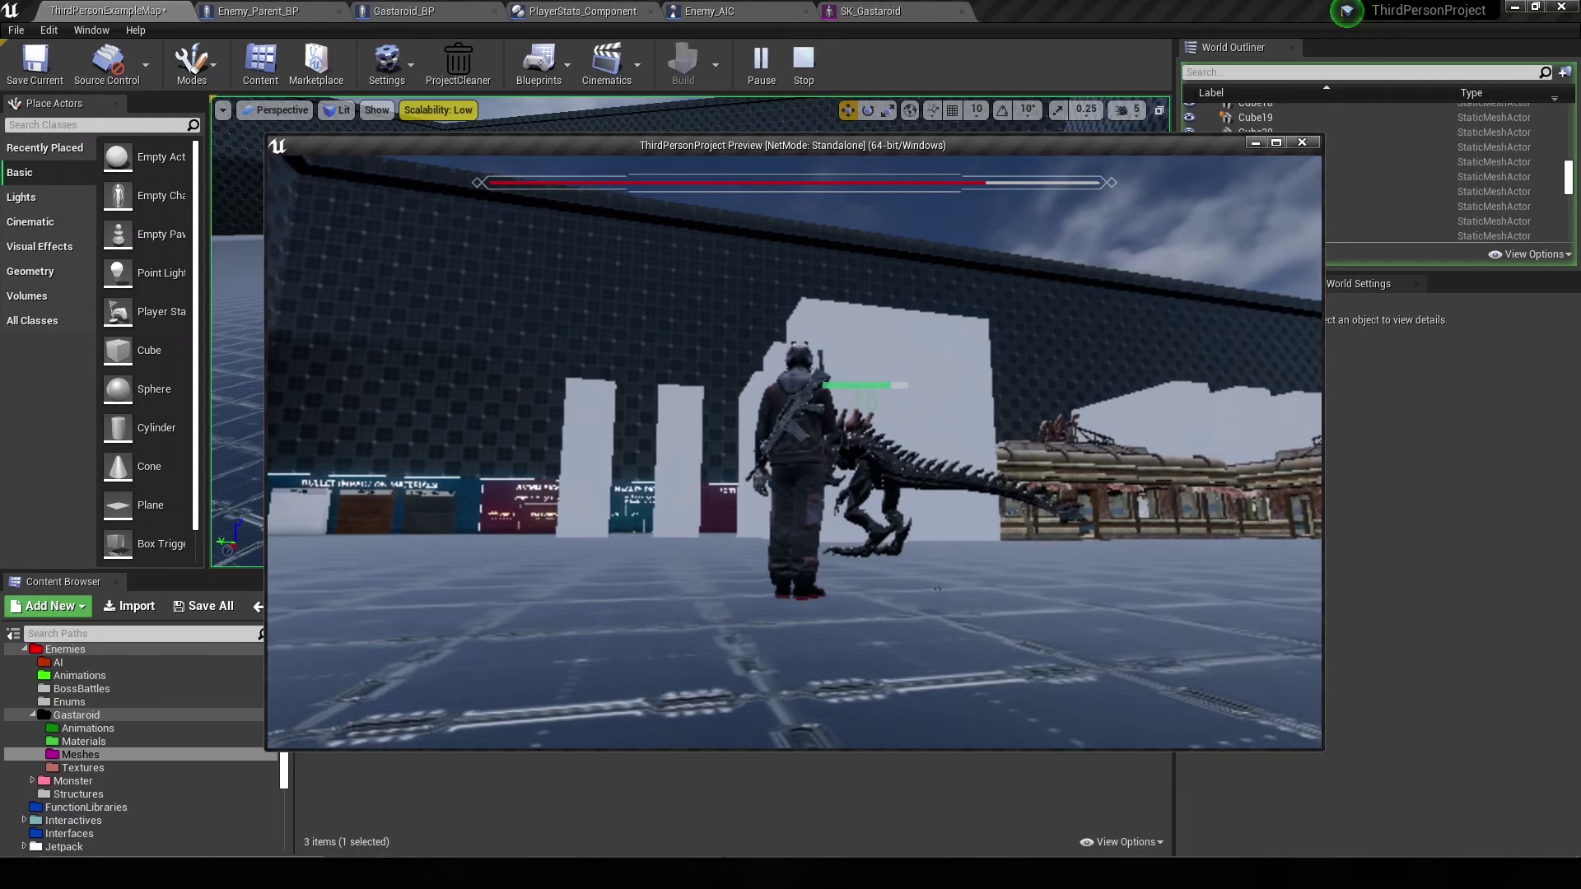
key(Escape)
- In SK_Gastaroid, collapse the four lung bone branches and select Gastaroid_LungLeftA_01
click(845, 16)
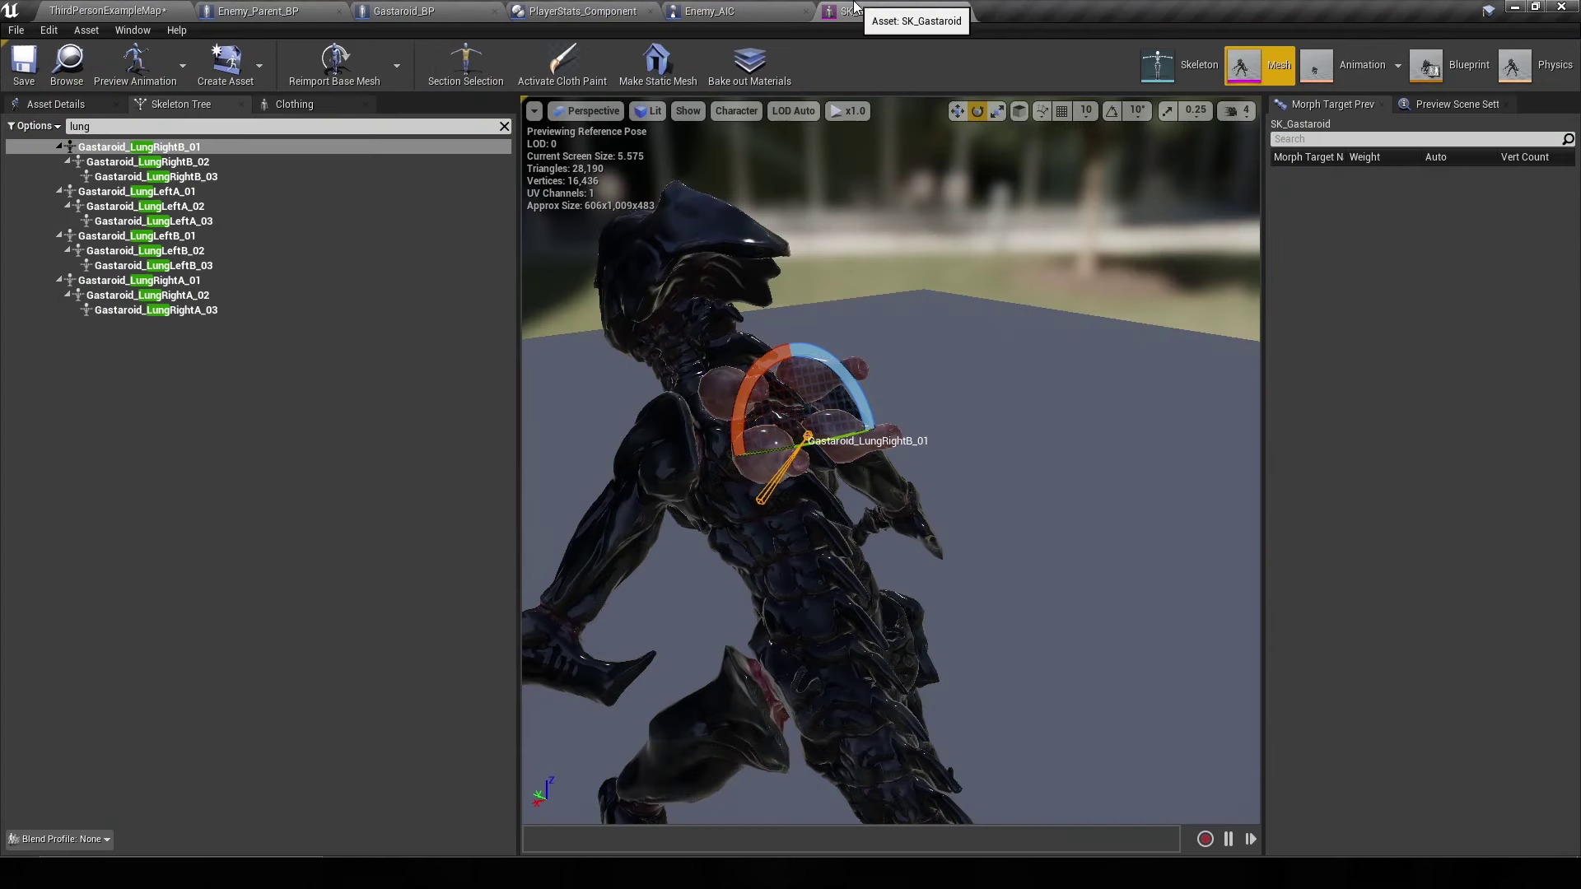
click(59, 147)
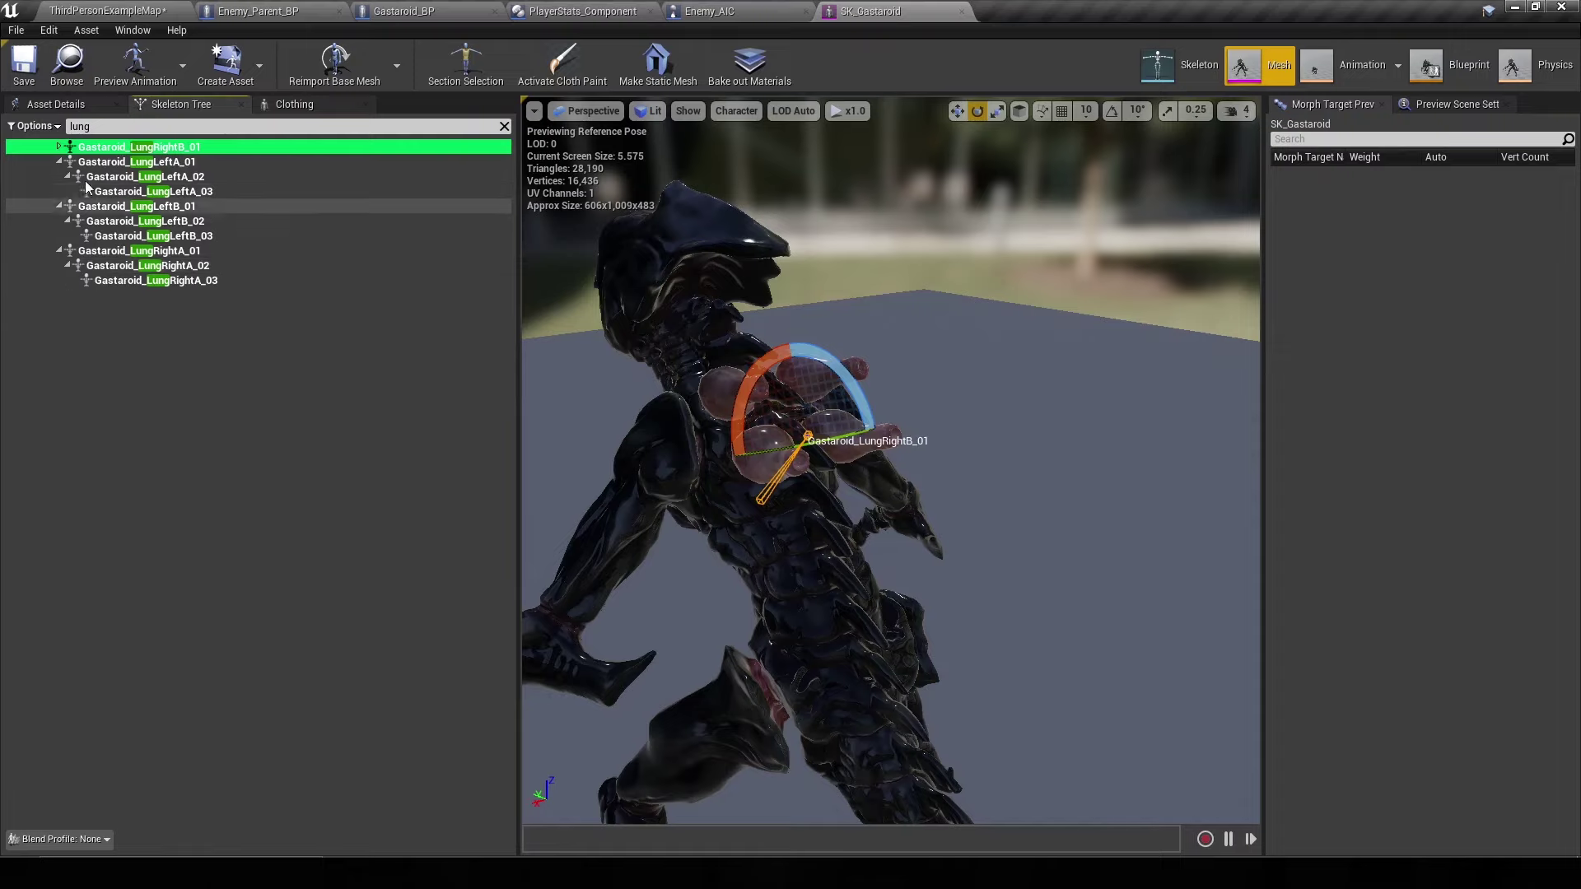
click(59, 162)
click(60, 176)
click(59, 191)
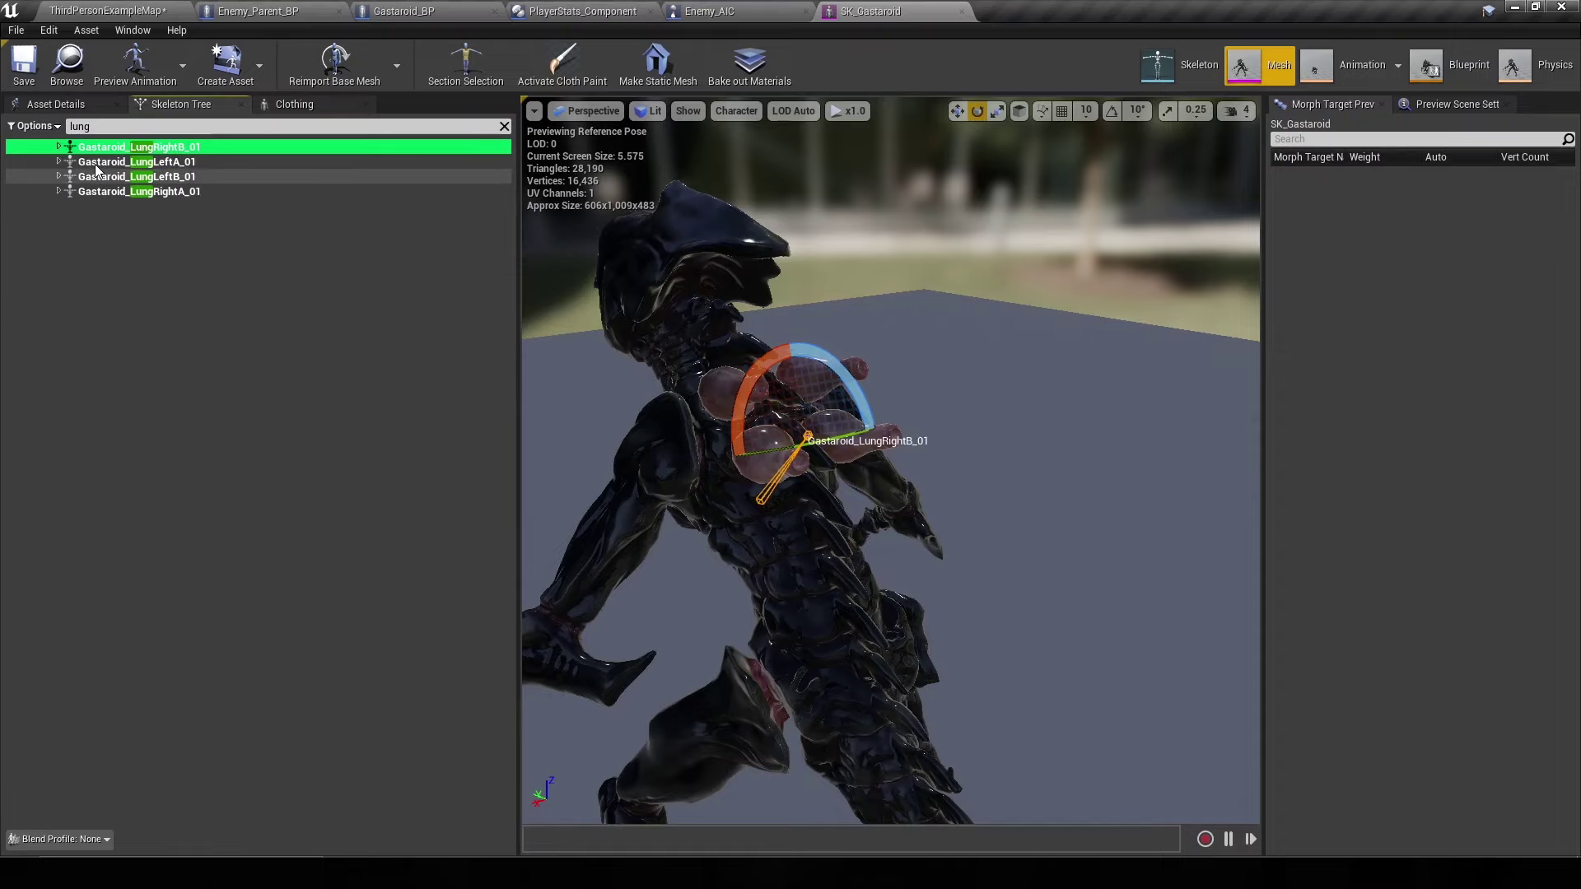
click(98, 163)
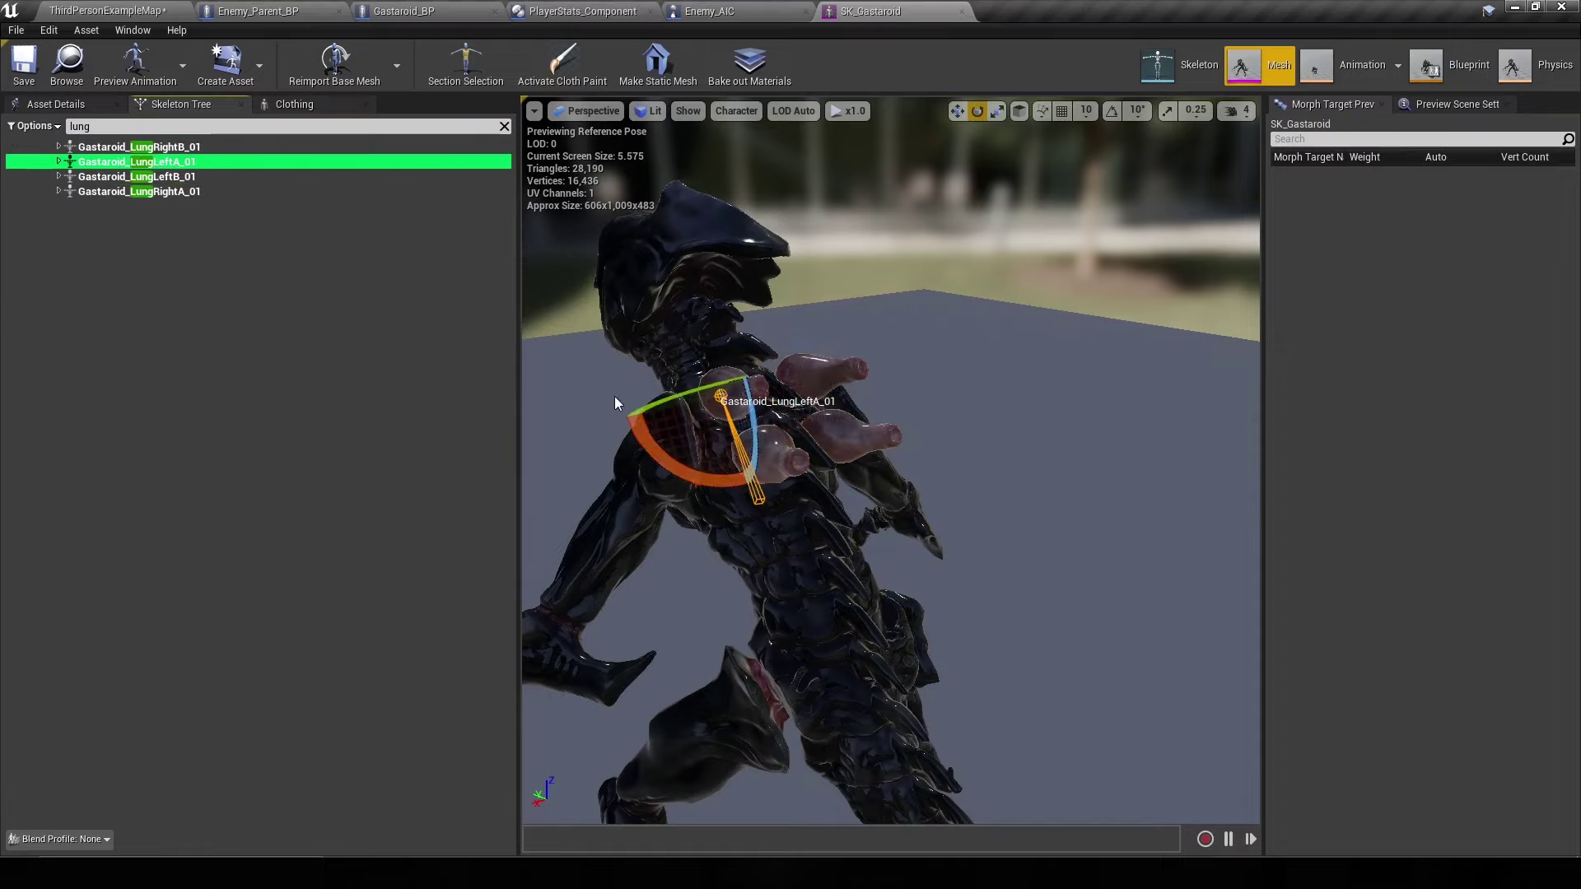
- Test-move Gastaroid_LungLeftA_01 with the translate gizmo, then undo the move
key(w)
drag(758, 381, 857, 372)
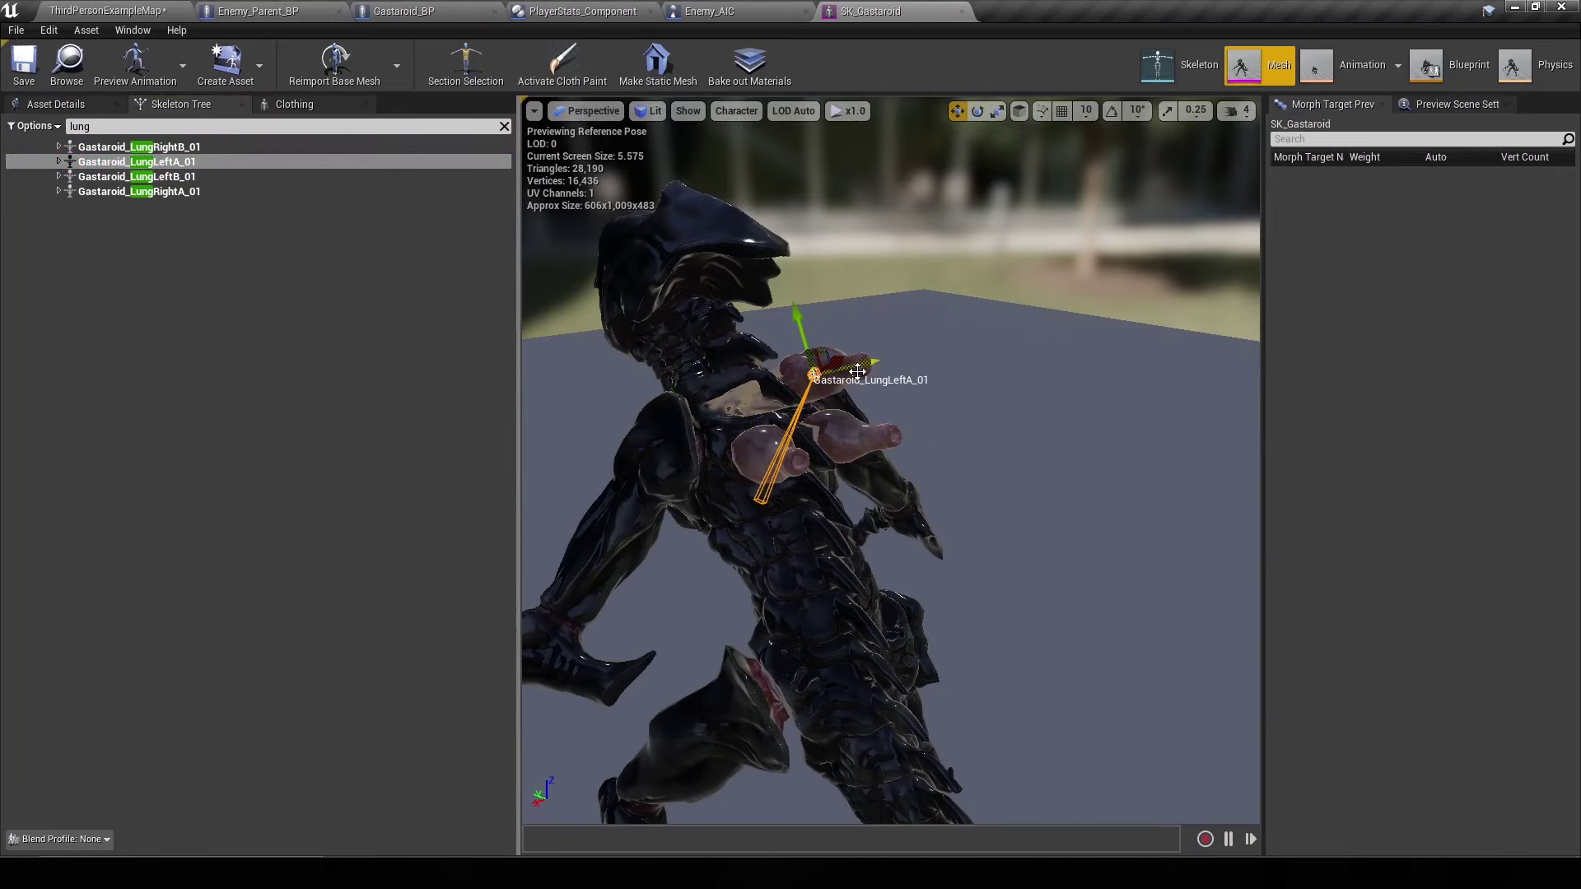
key(ctrl+z)
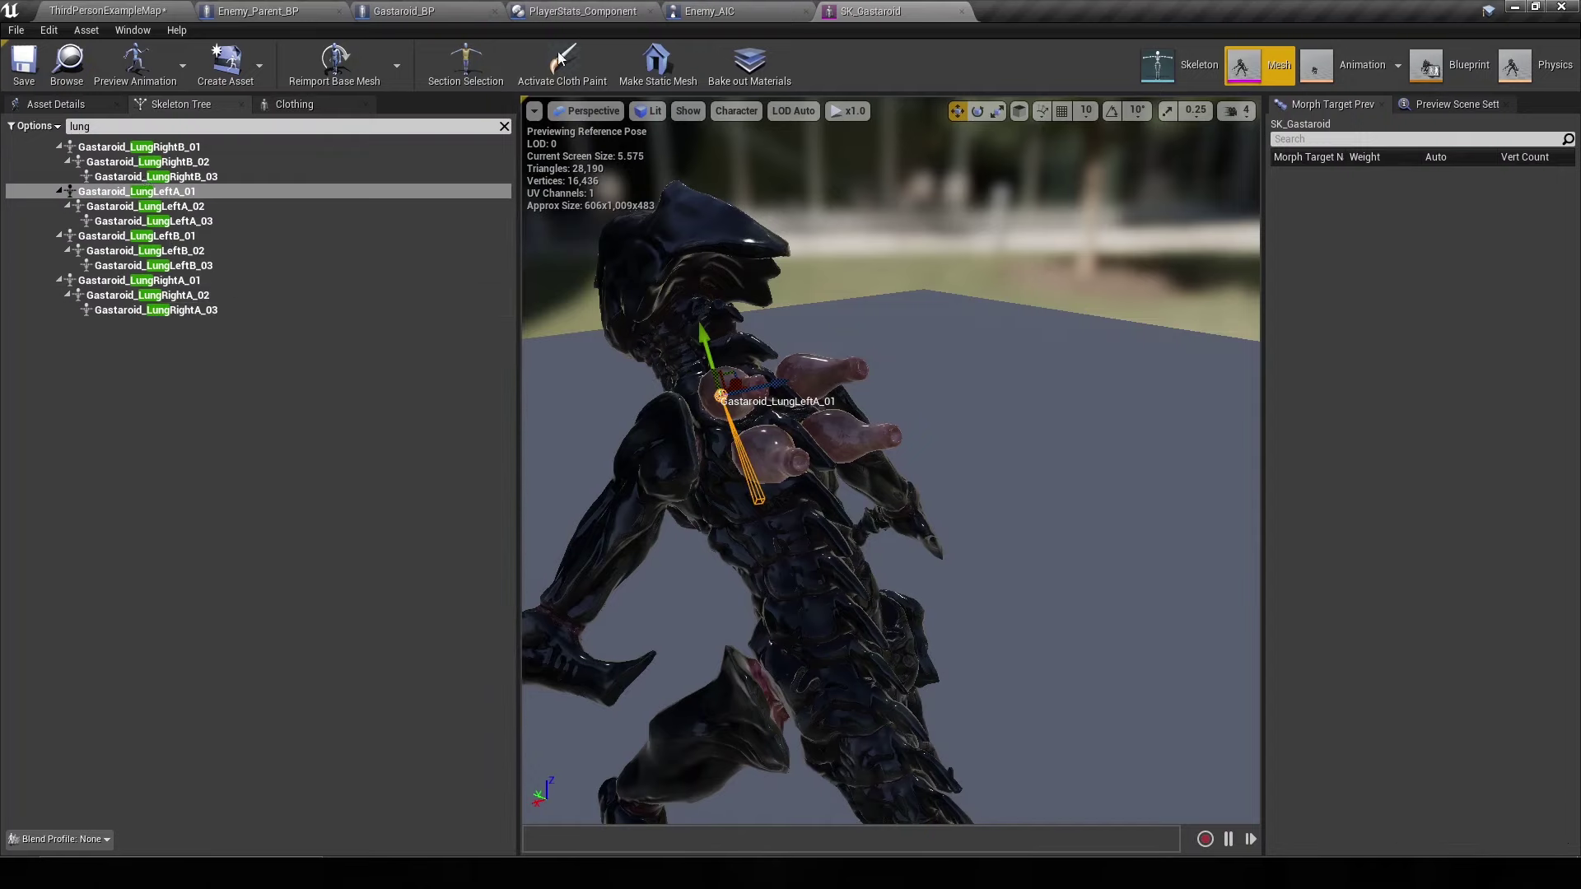
click(288, 10)
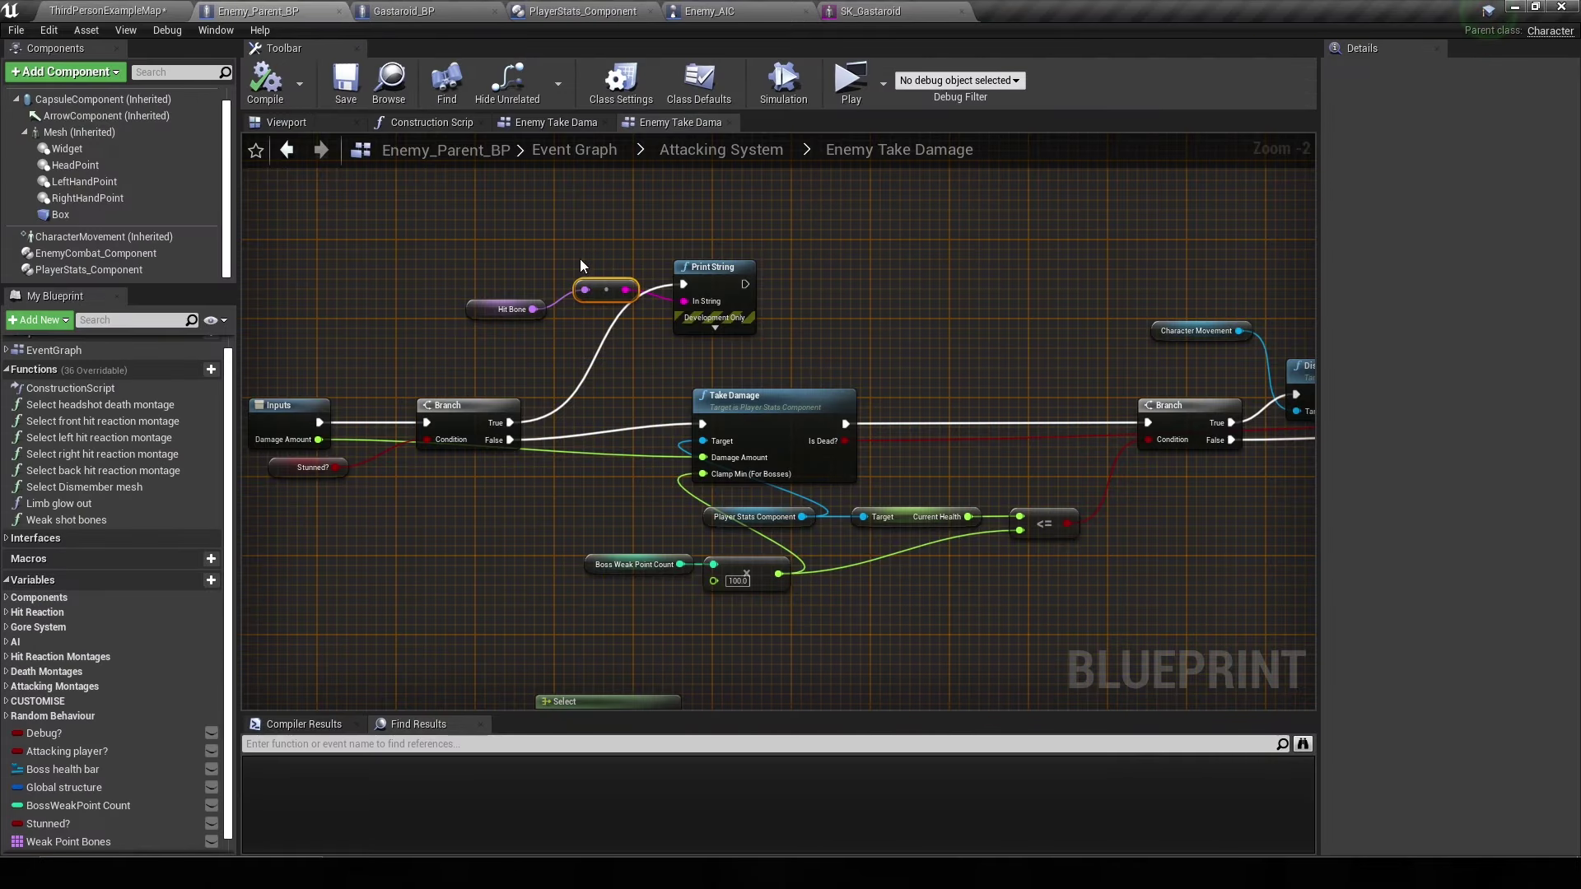
- Delete the reroute and convert Hit Bone with a ToString (name) node
key(Delete)
text(c)
mouse_move(533, 309)
mouse_down()
mouse_move(567, 323)
mouse_move(583, 304)
mouse_up()
text(ontain)
key(Escape)
text(contain)
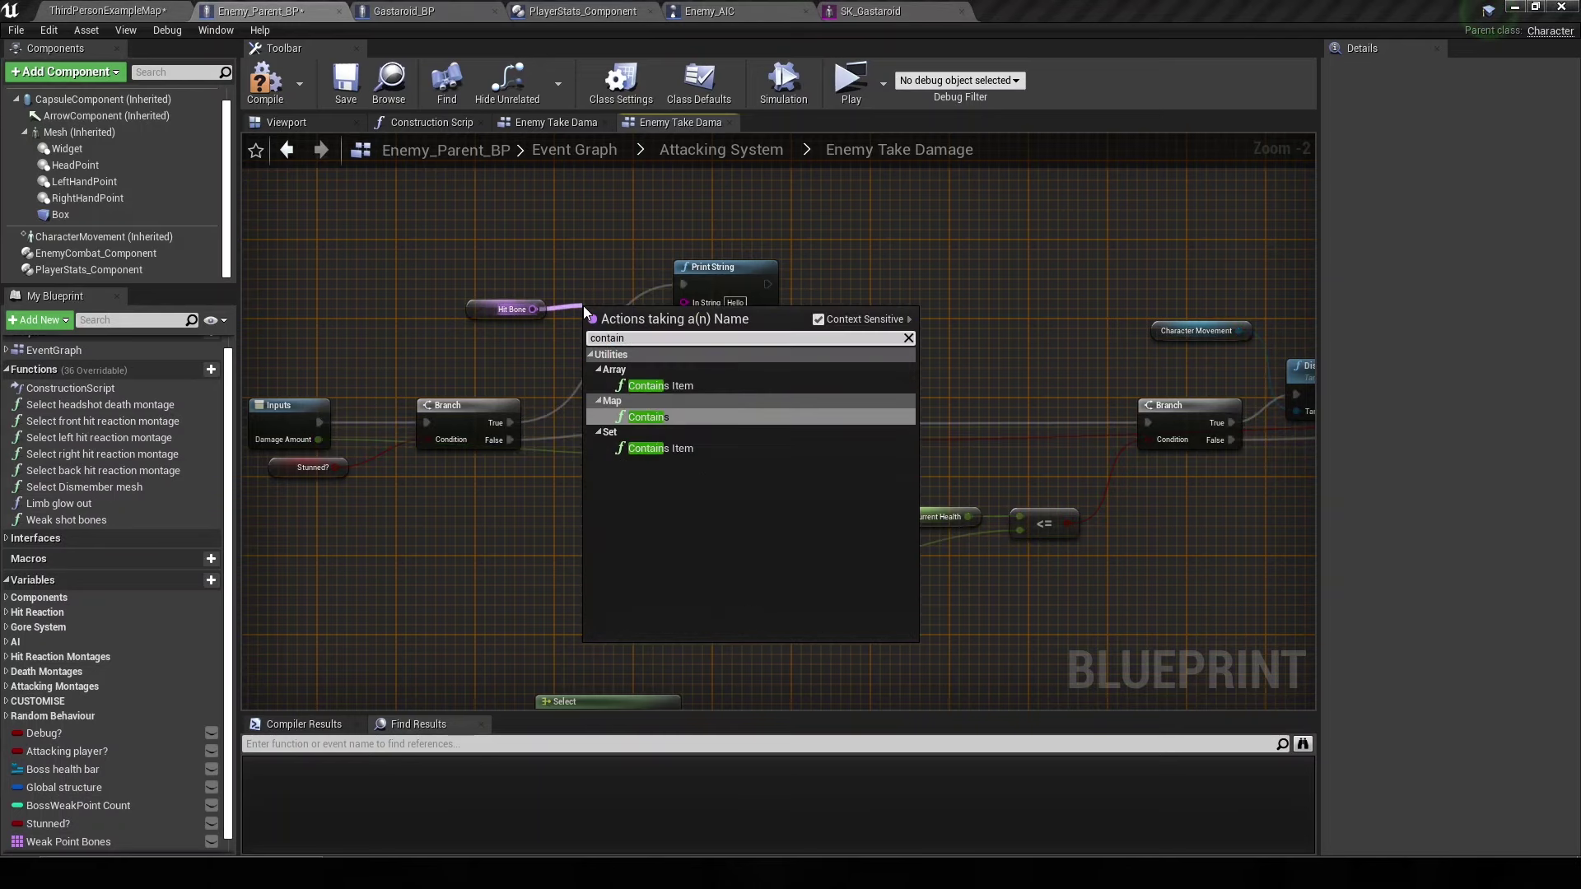
key(BackSpace)
key(BackSpace)
key(BackSpace)
text(string)
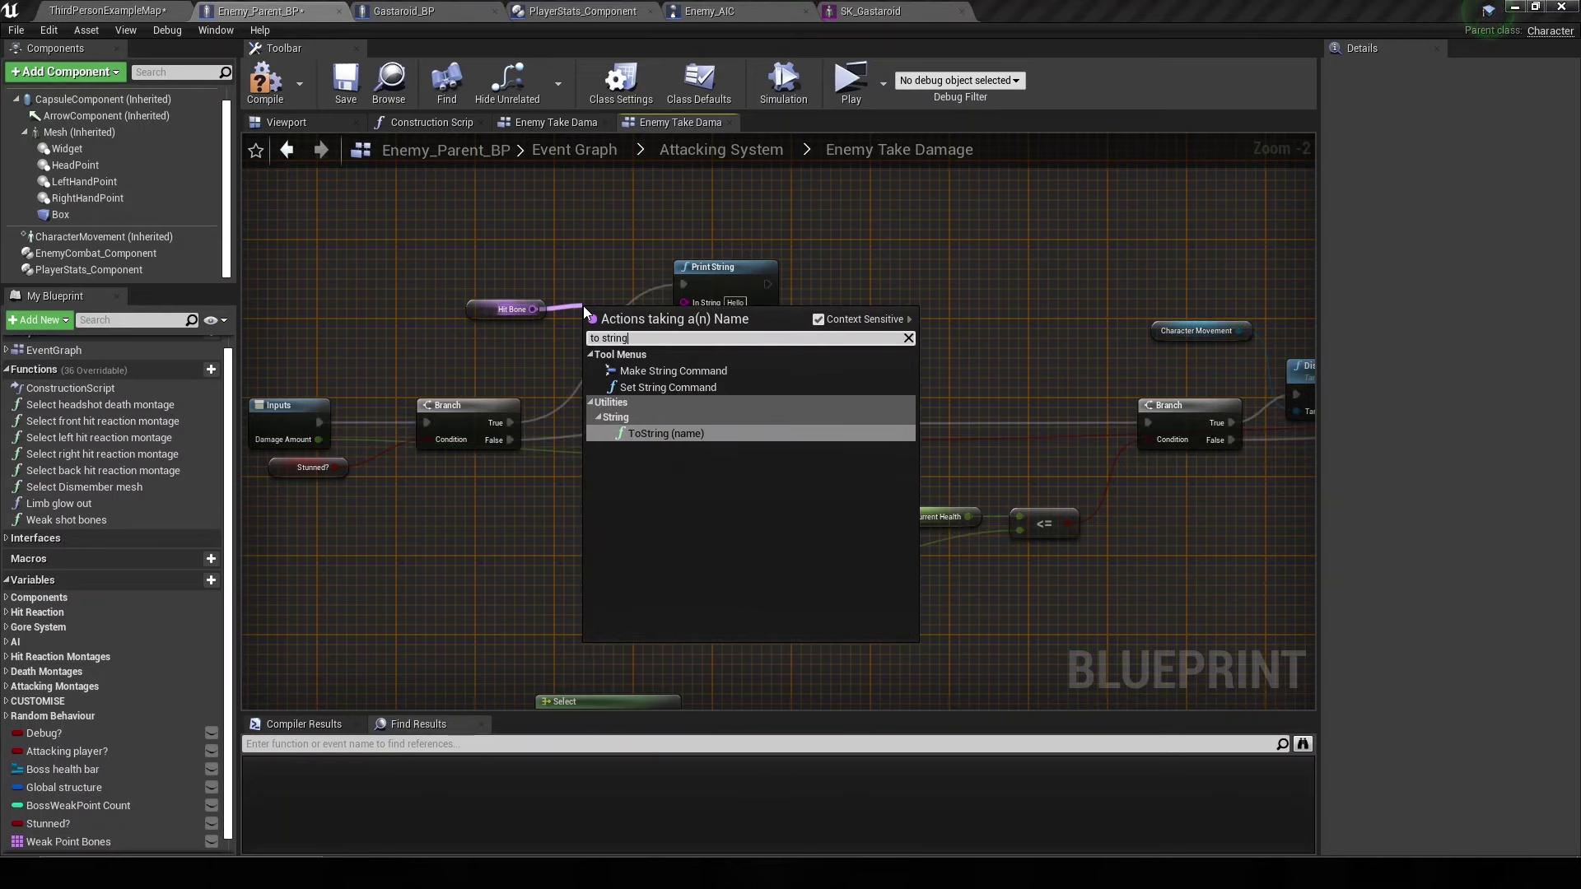
key(Return)
- Add a String Contains node checking the bone name for substring 'lung'
mouse_move(587, 319)
mouse_down()
mouse_move(567, 310)
mouse_move(615, 339)
mouse_up()
text(contain)
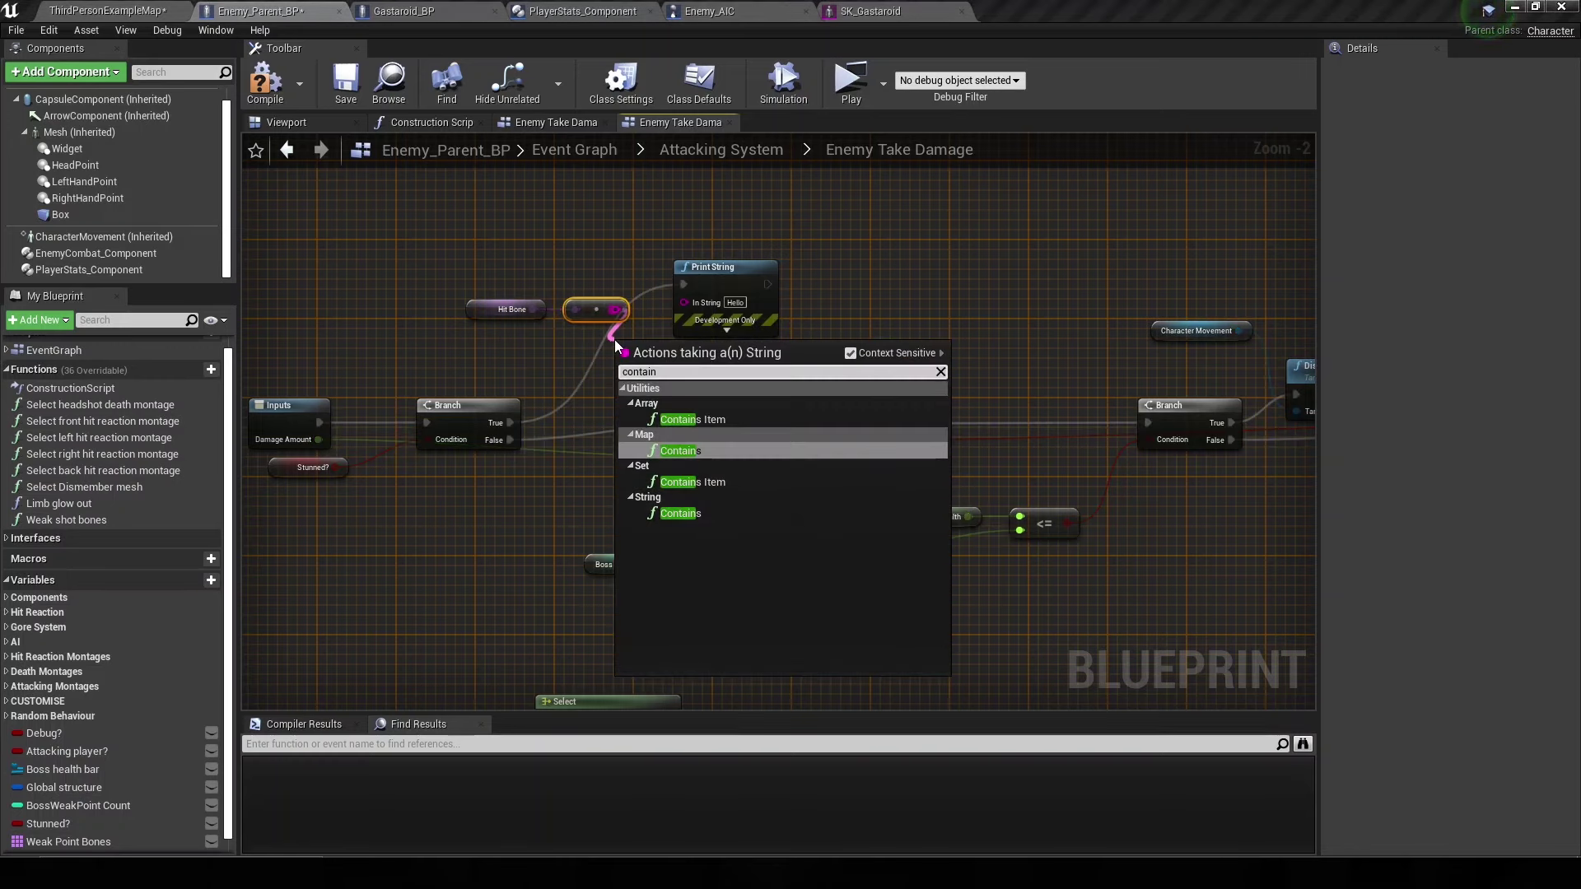
key(Down)
key(Down)
key(Return)
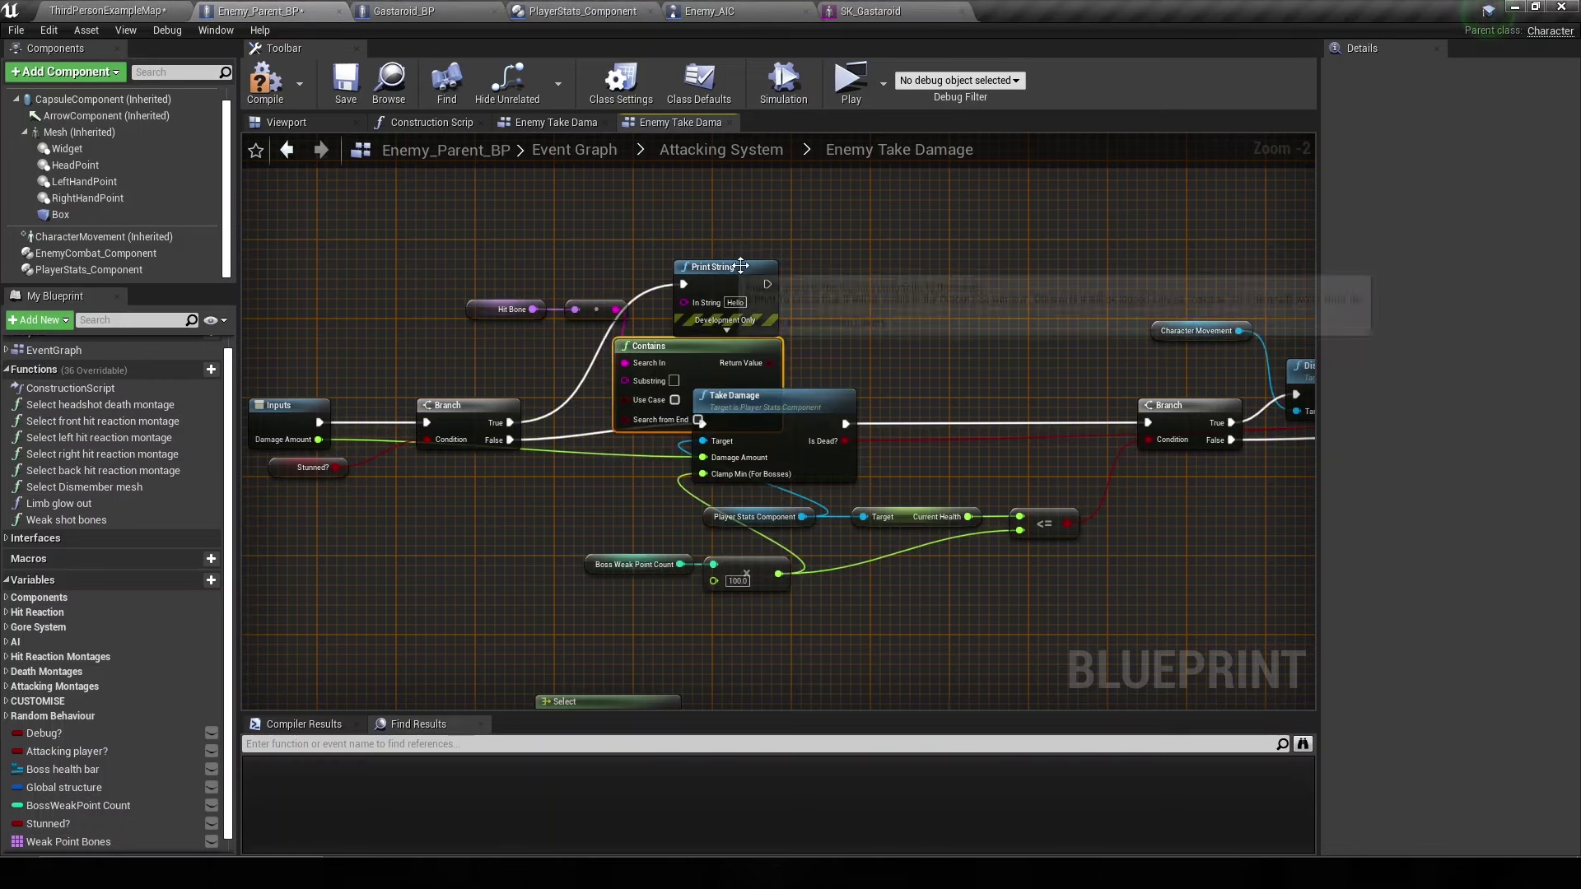
drag(730, 265, 849, 266)
mouse_move(676, 334)
mouse_down()
mouse_move(716, 299)
mouse_move(641, 265)
mouse_up()
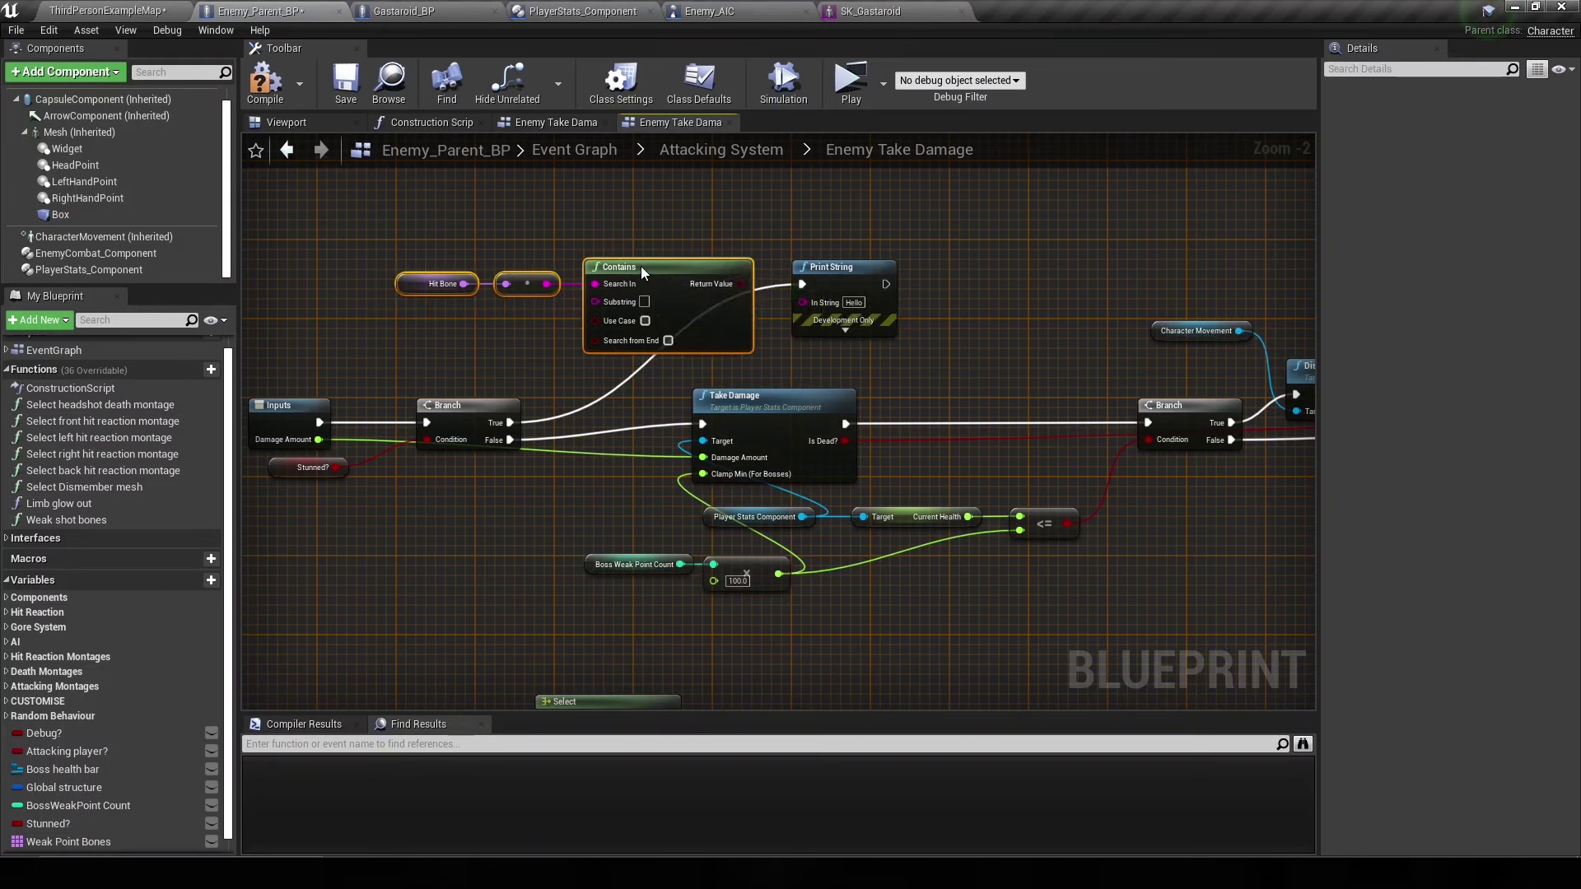
click(871, 10)
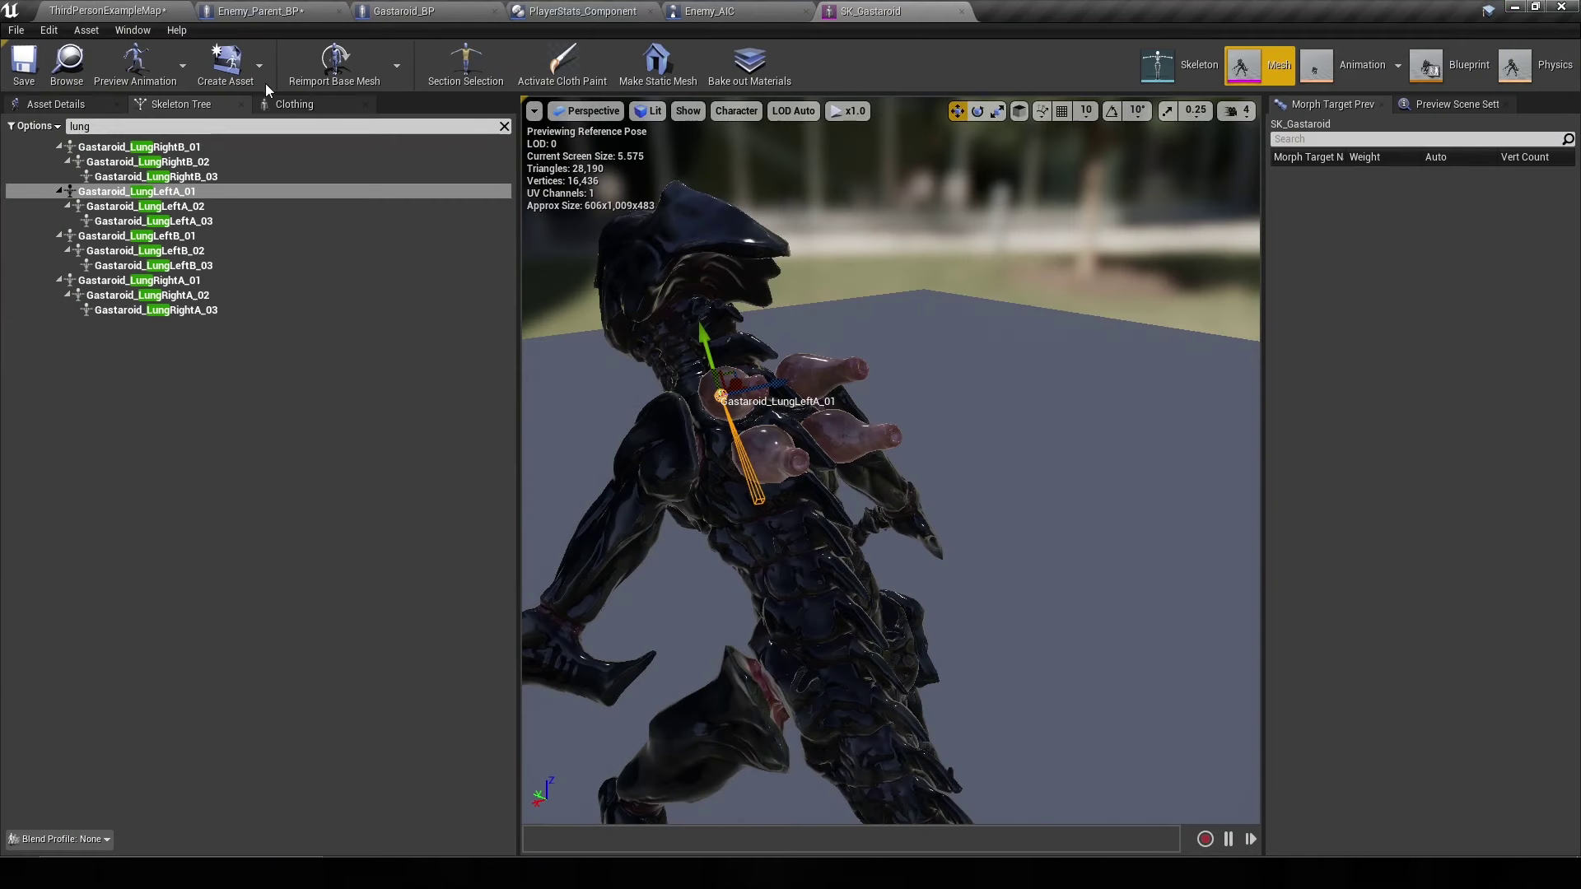
click(260, 10)
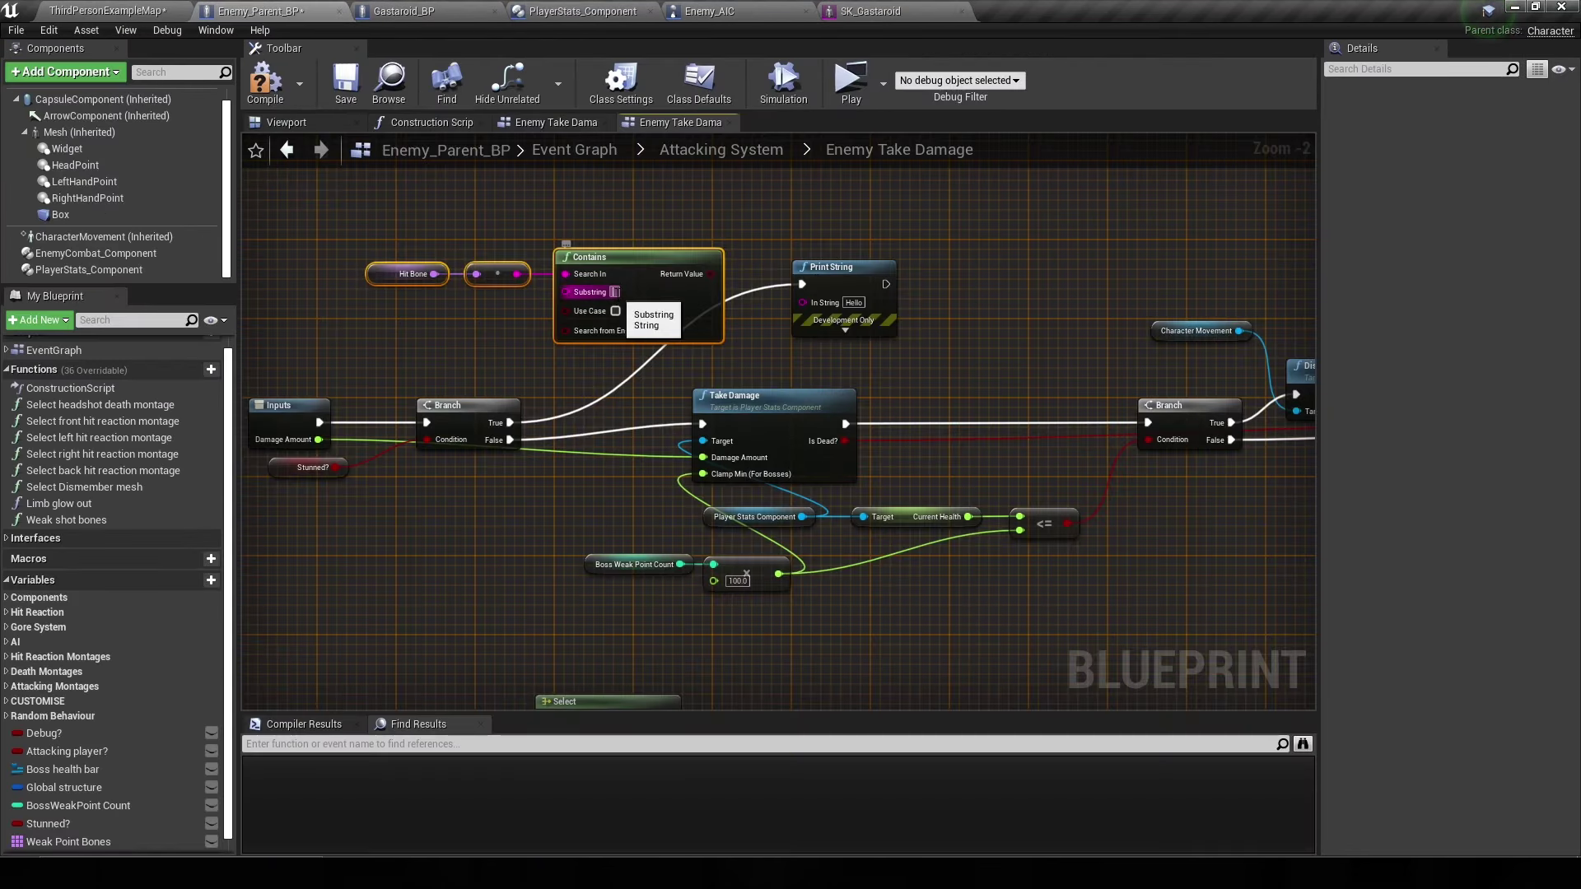
text(lung)
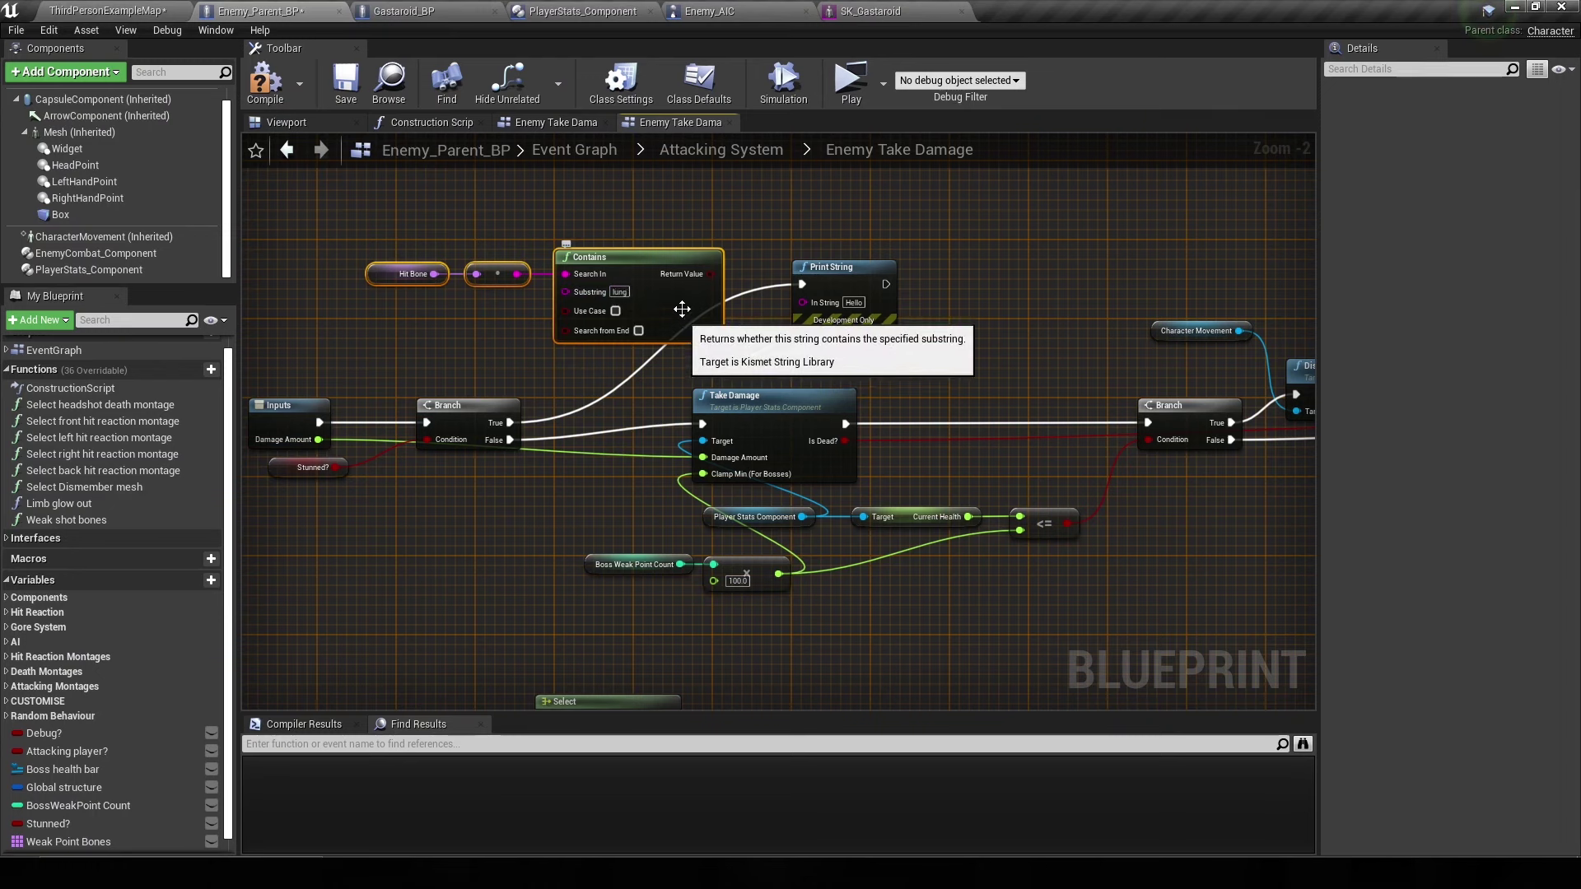
- Replace Print String with a Branch on the True path, conditioned on Contains
click(833, 284)
key(Delete)
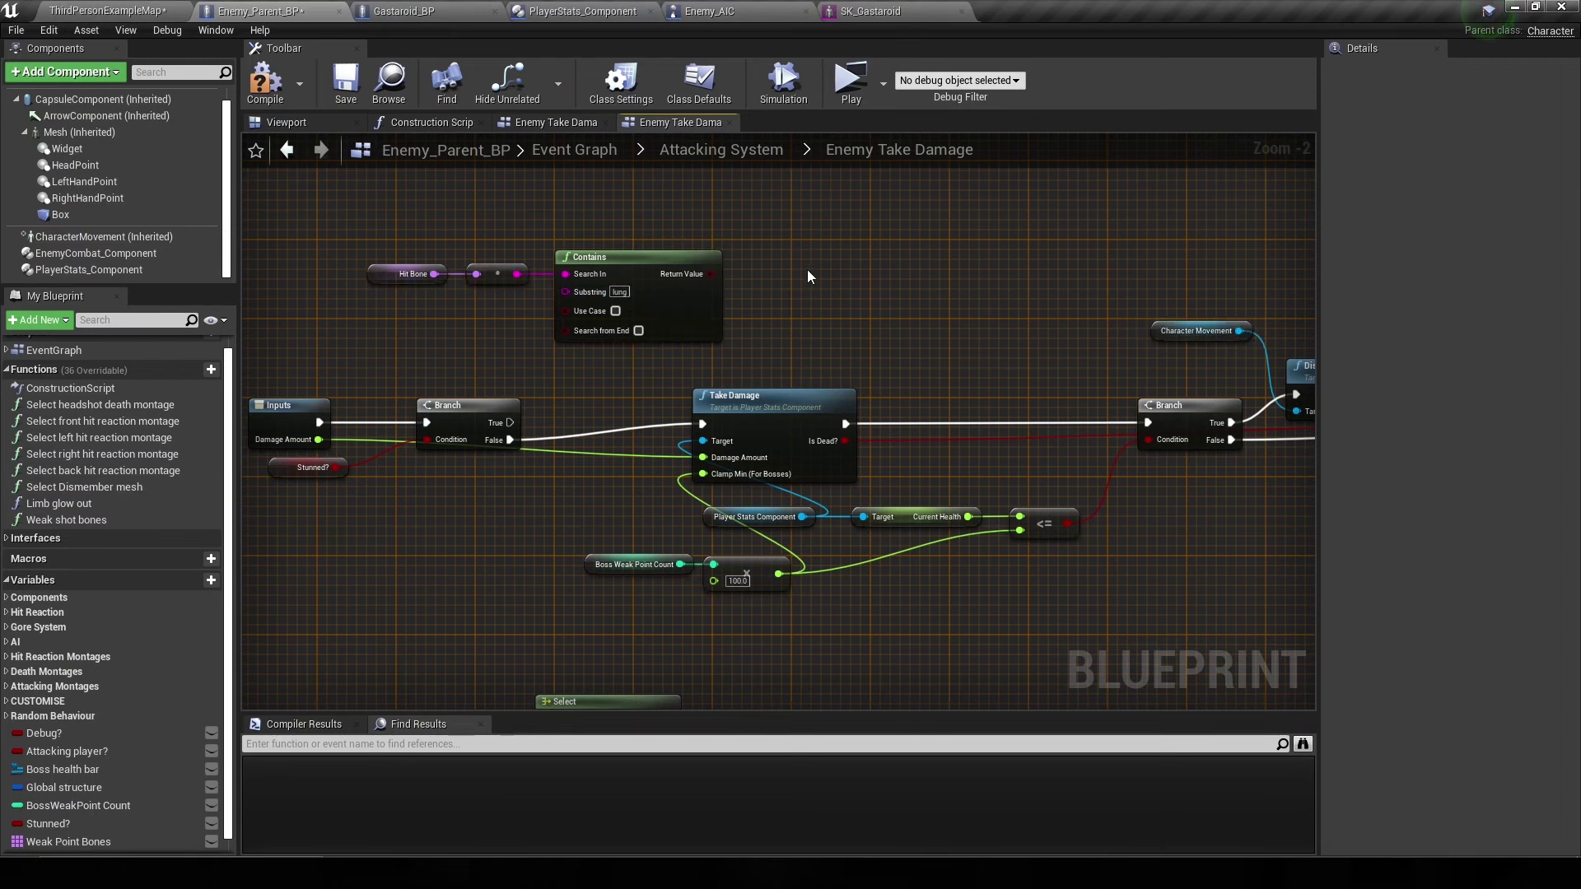
click(807, 270)
drag(511, 422, 817, 293)
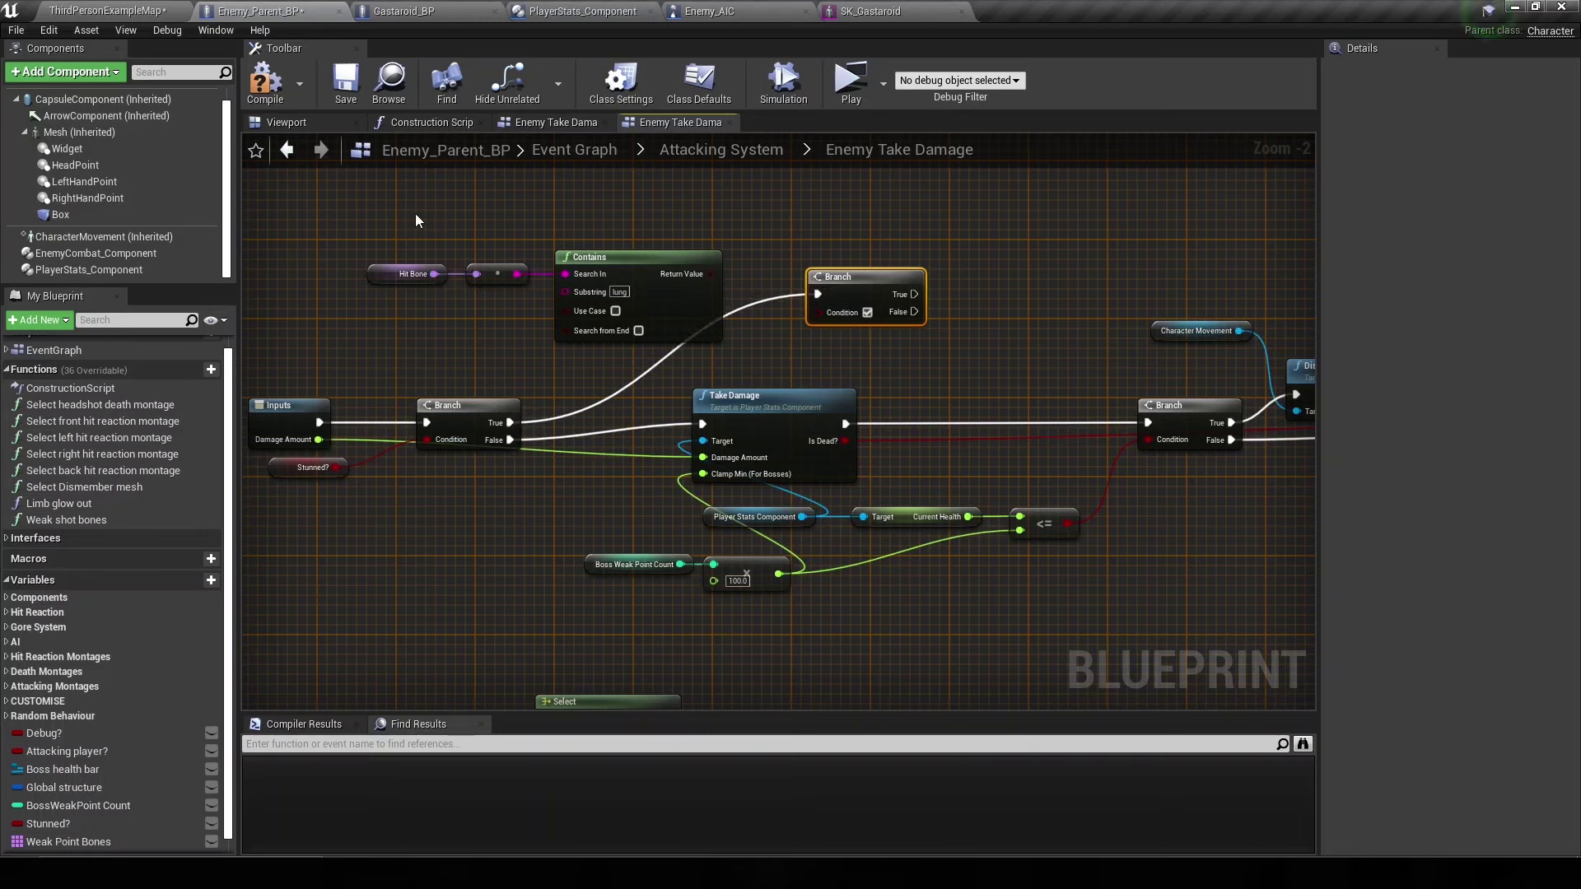
mouse_move(425, 223)
mouse_down()
mouse_move(853, 315)
mouse_move(710, 287)
mouse_up()
click(589, 289)
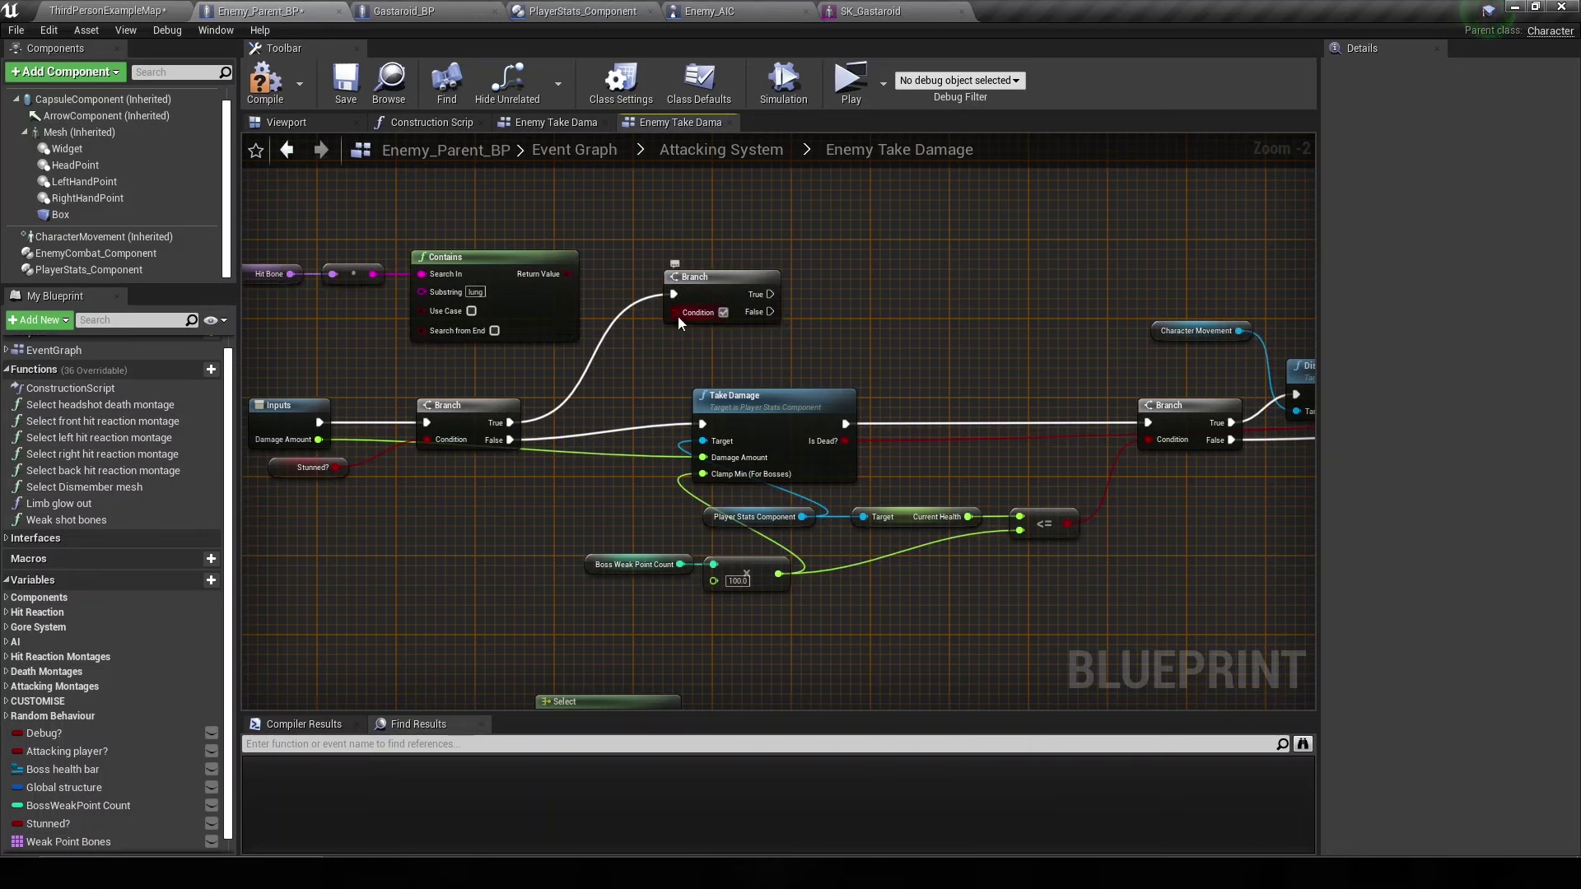
mouse_move(676, 313)
mouse_down()
mouse_move(608, 289)
mouse_move(677, 313)
mouse_move(713, 234)
mouse_up()
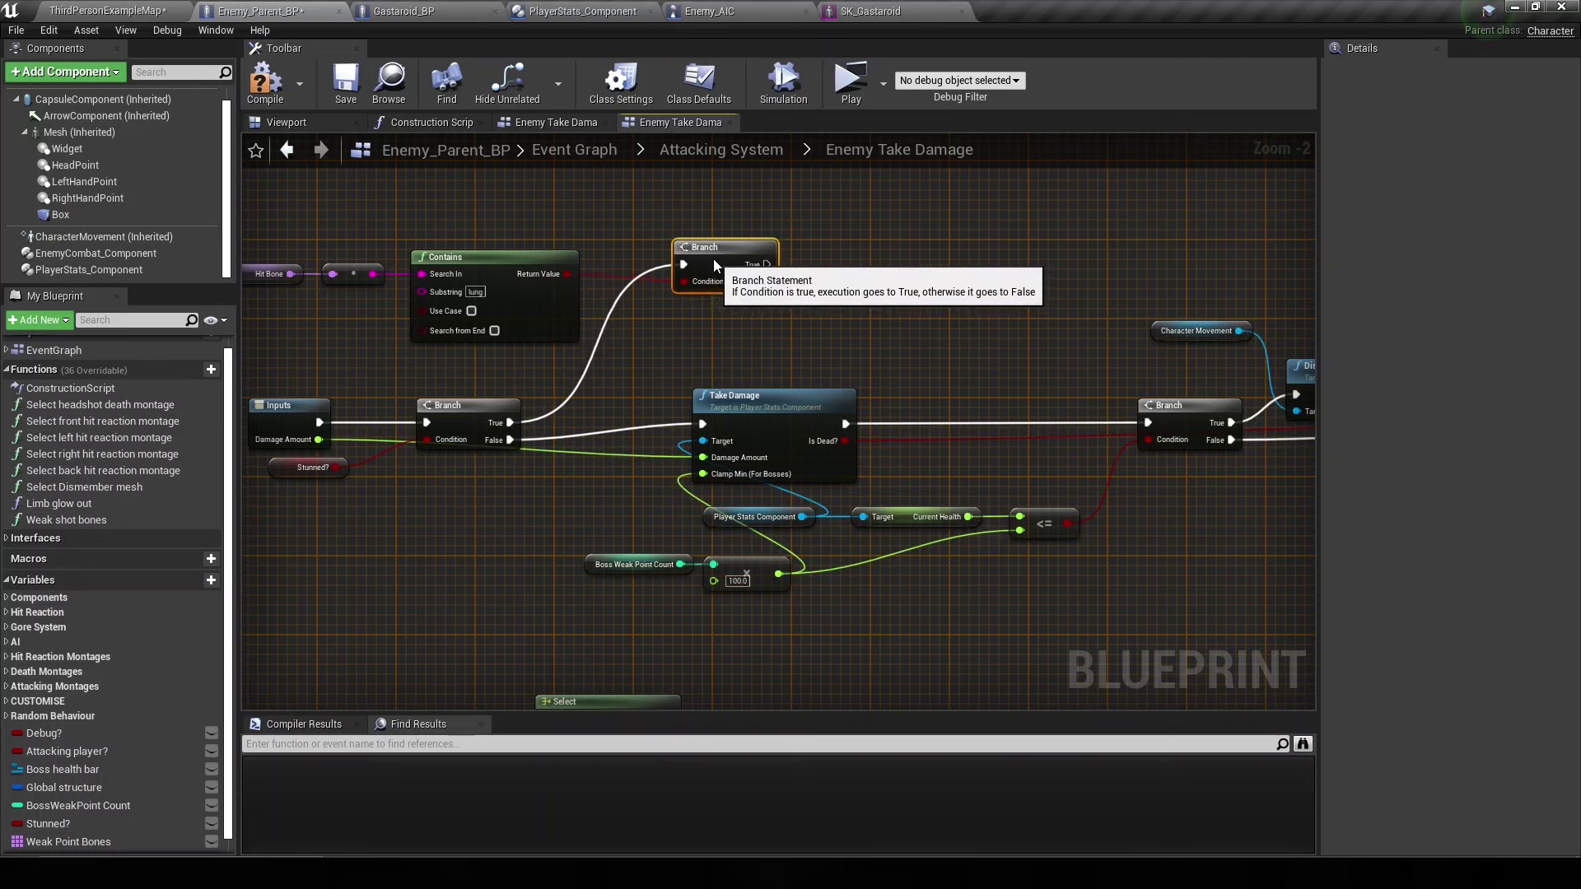
right_drag(482, 273, 642, 293)
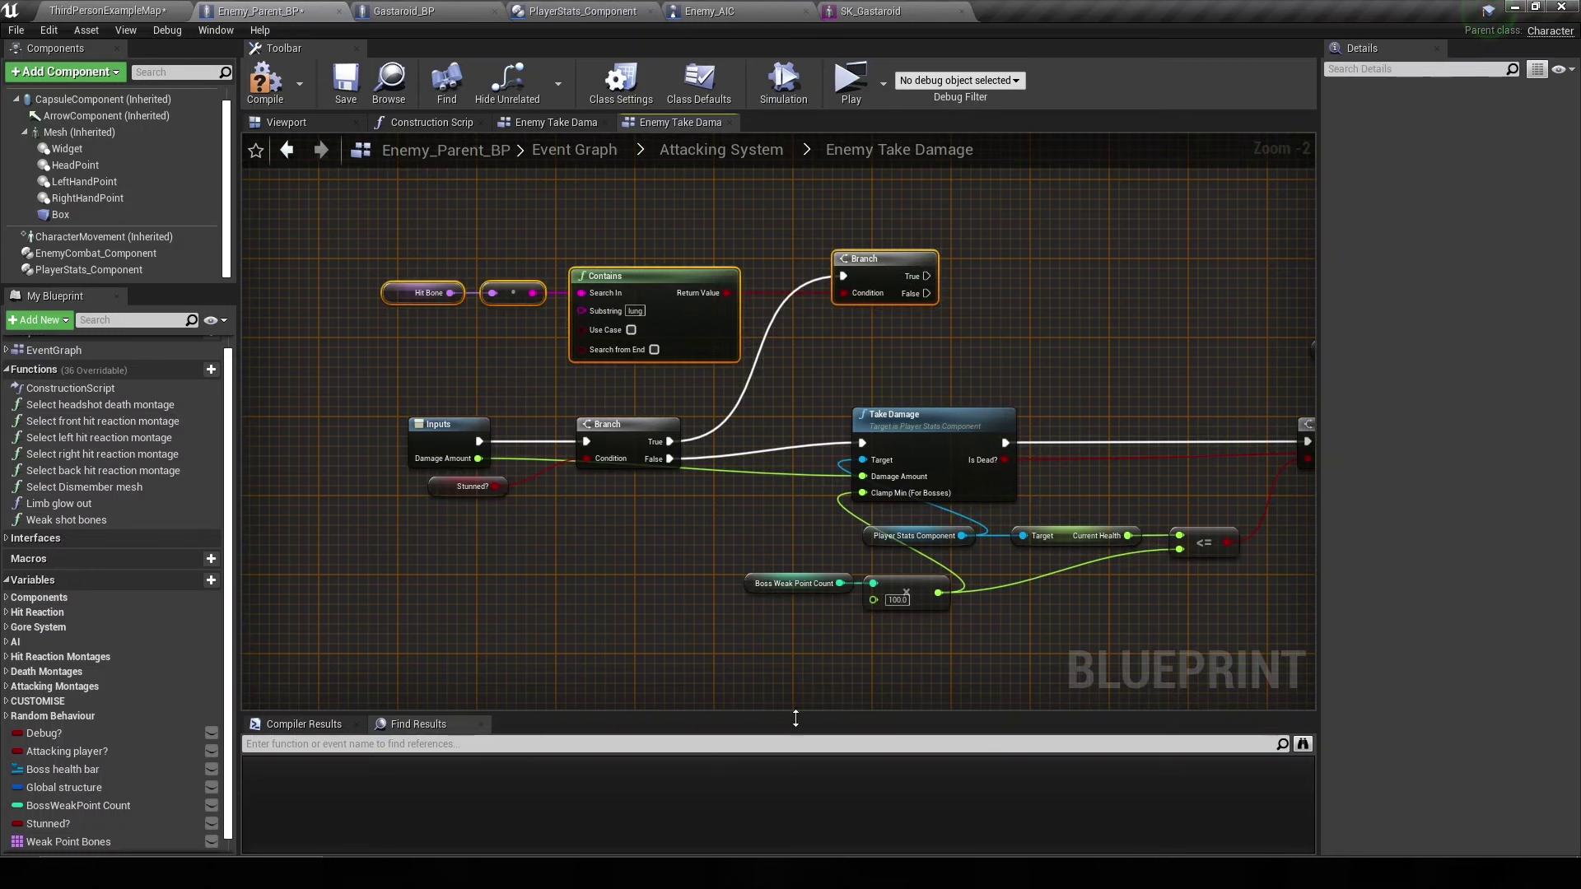
key(alt+Tab)
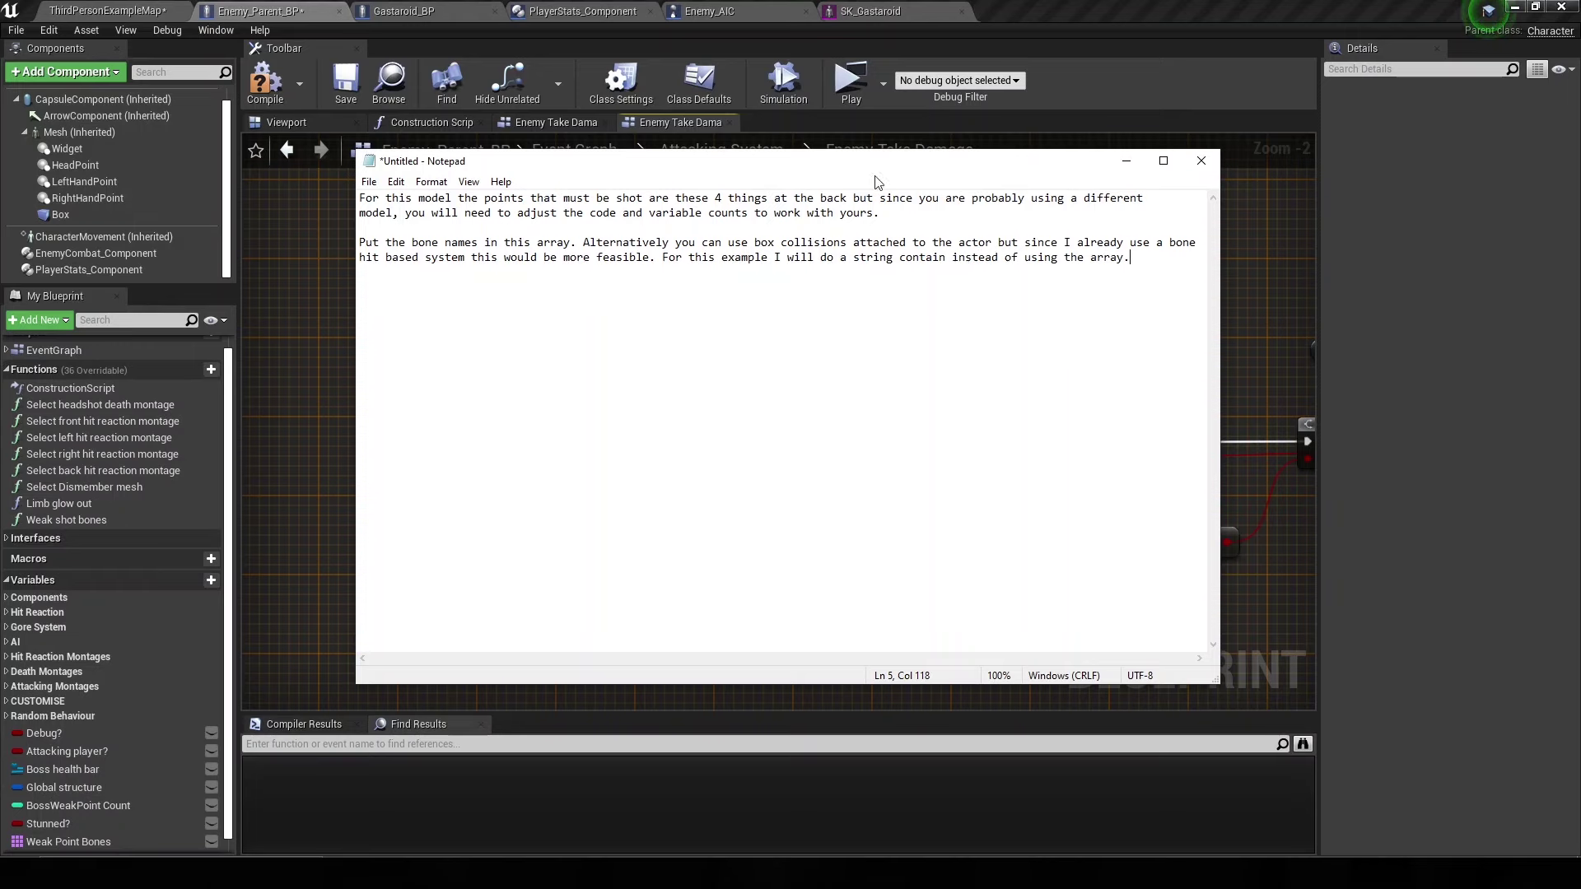
- Add a Mesh reference to Enemy_Parent_BP's graph and attach a Hide Bone by Name node to it
click(398, 6)
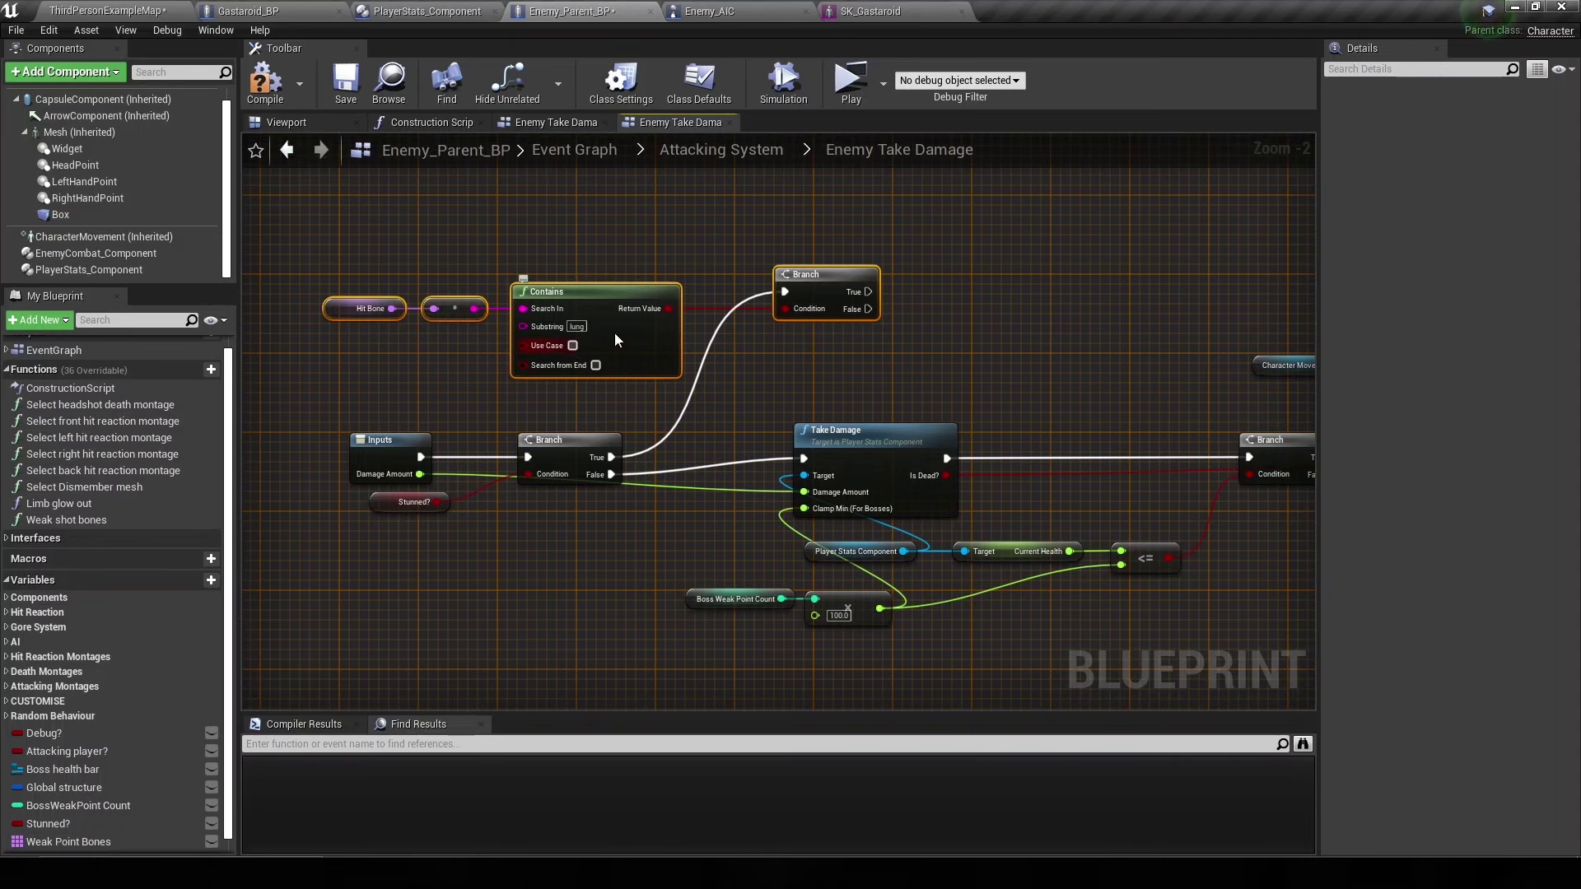
right_drag(418, 309, 300, 349)
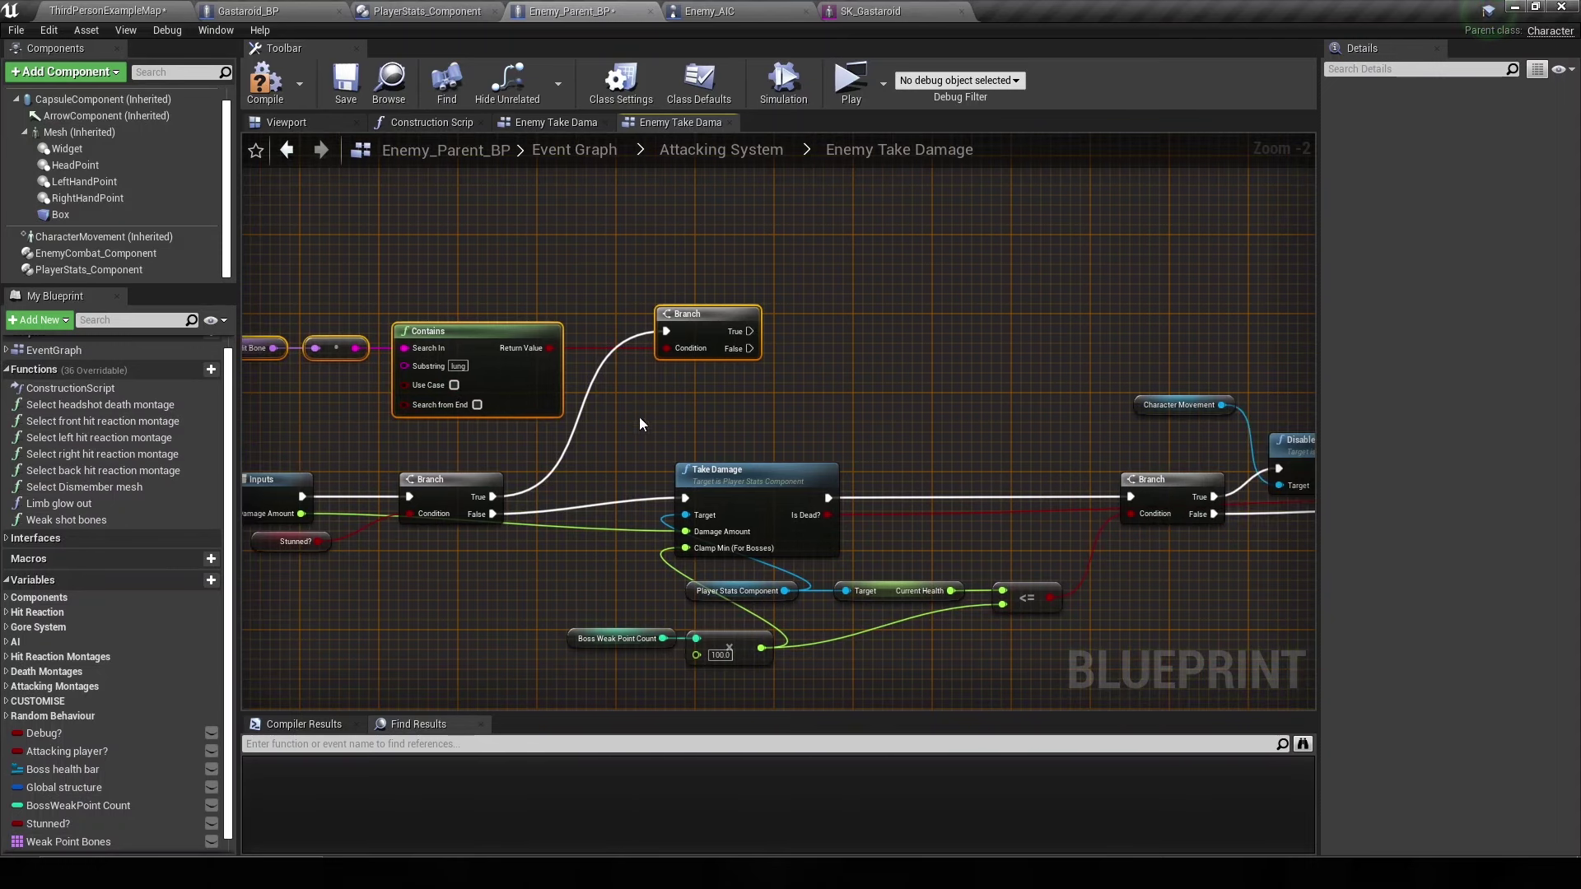
right_drag(727, 486, 662, 500)
click(79, 132)
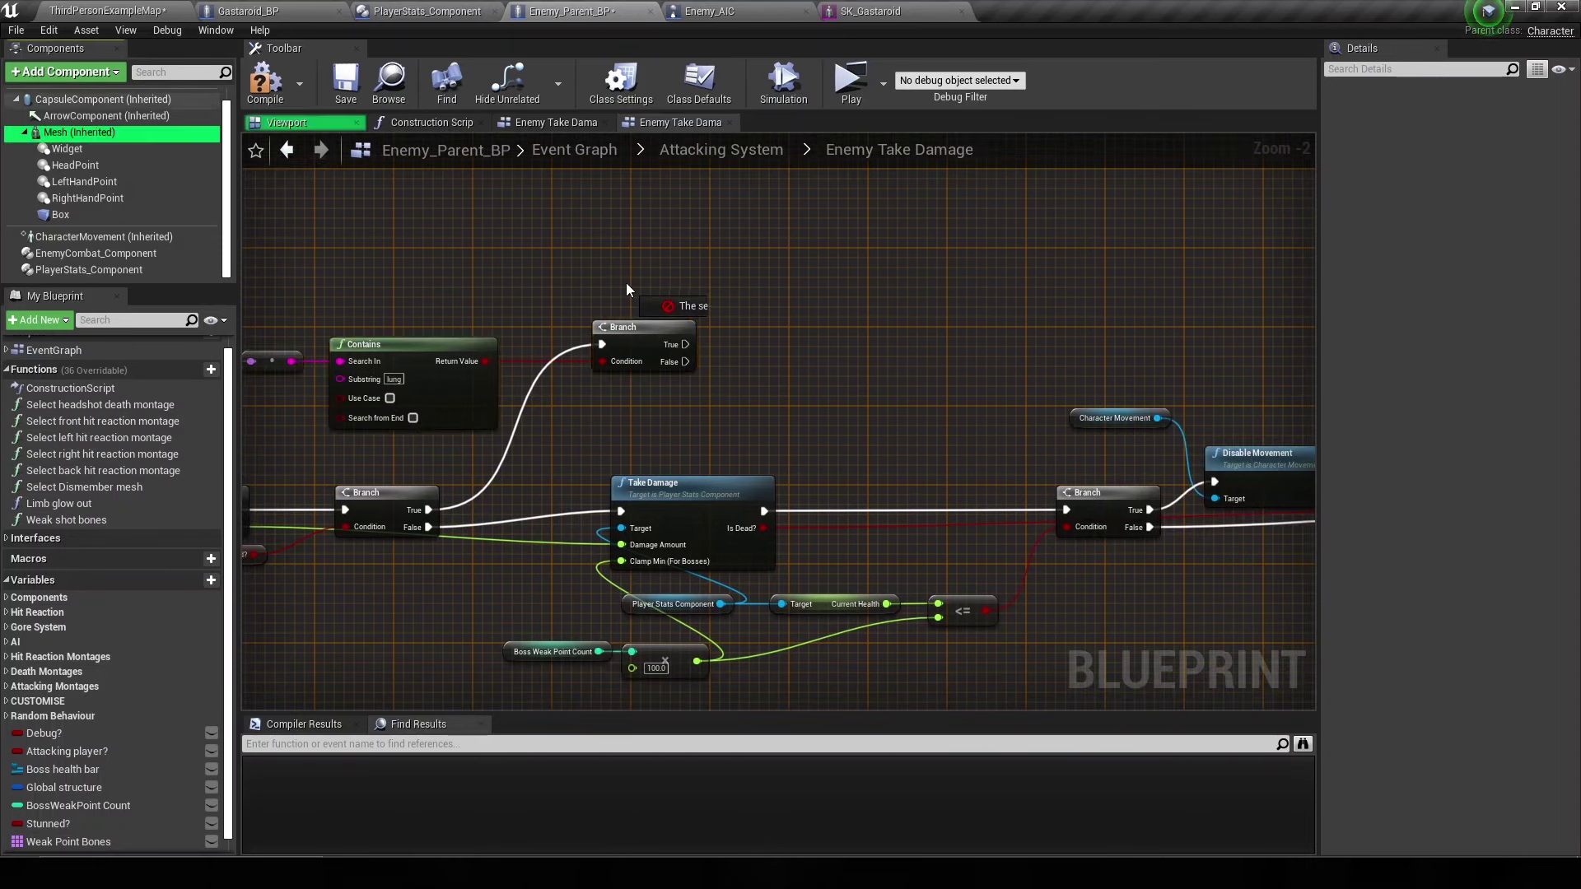
click(621, 278)
drag(689, 288, 753, 294)
text(hide b)
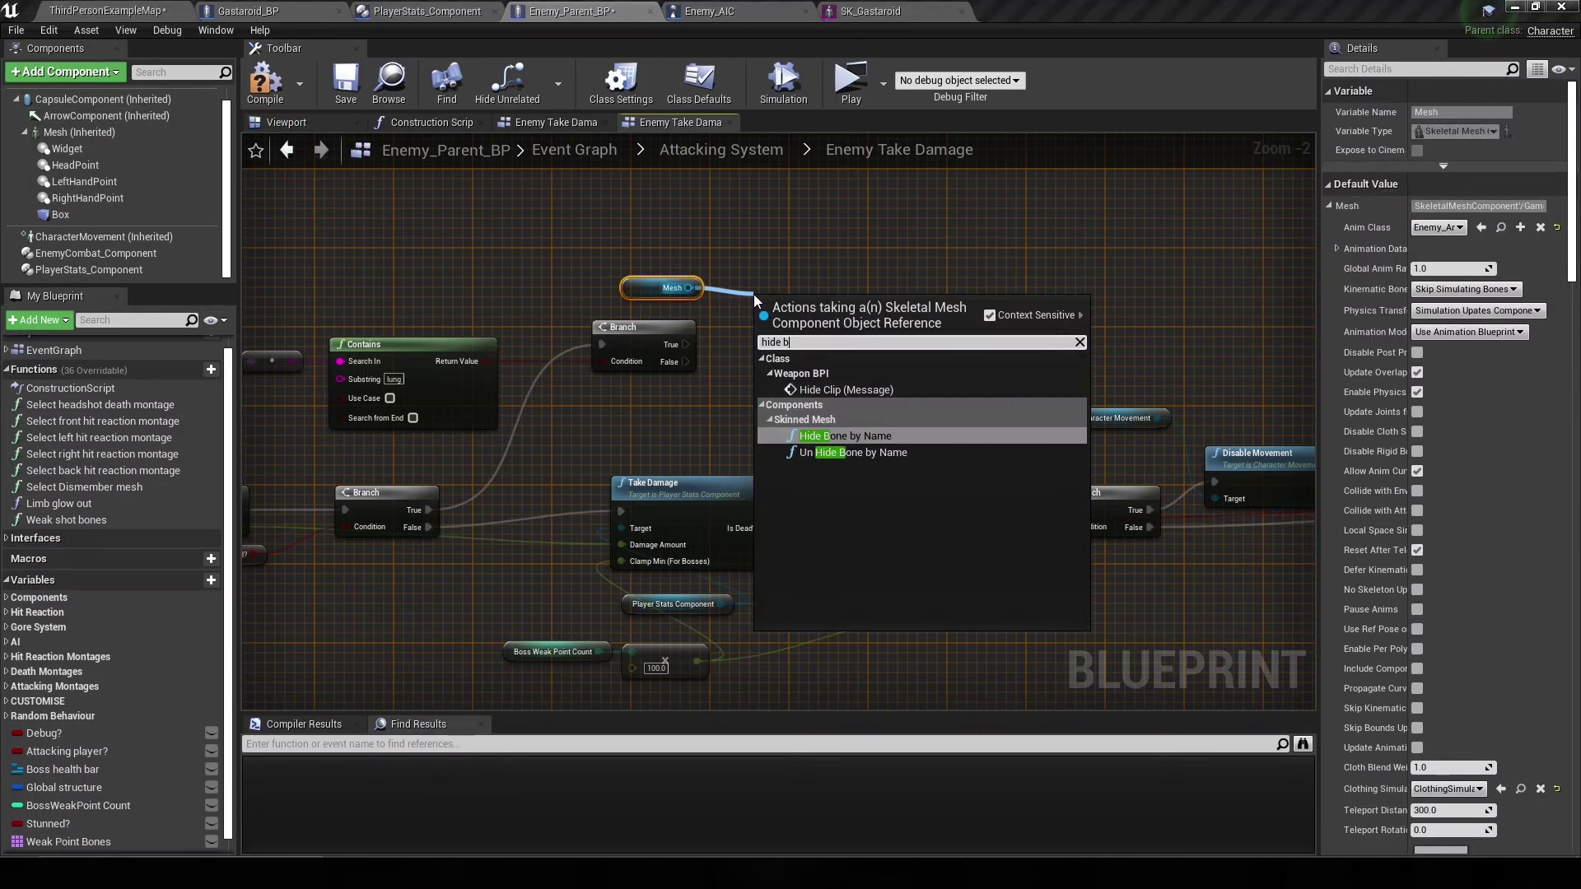
text(on)
key(Return)
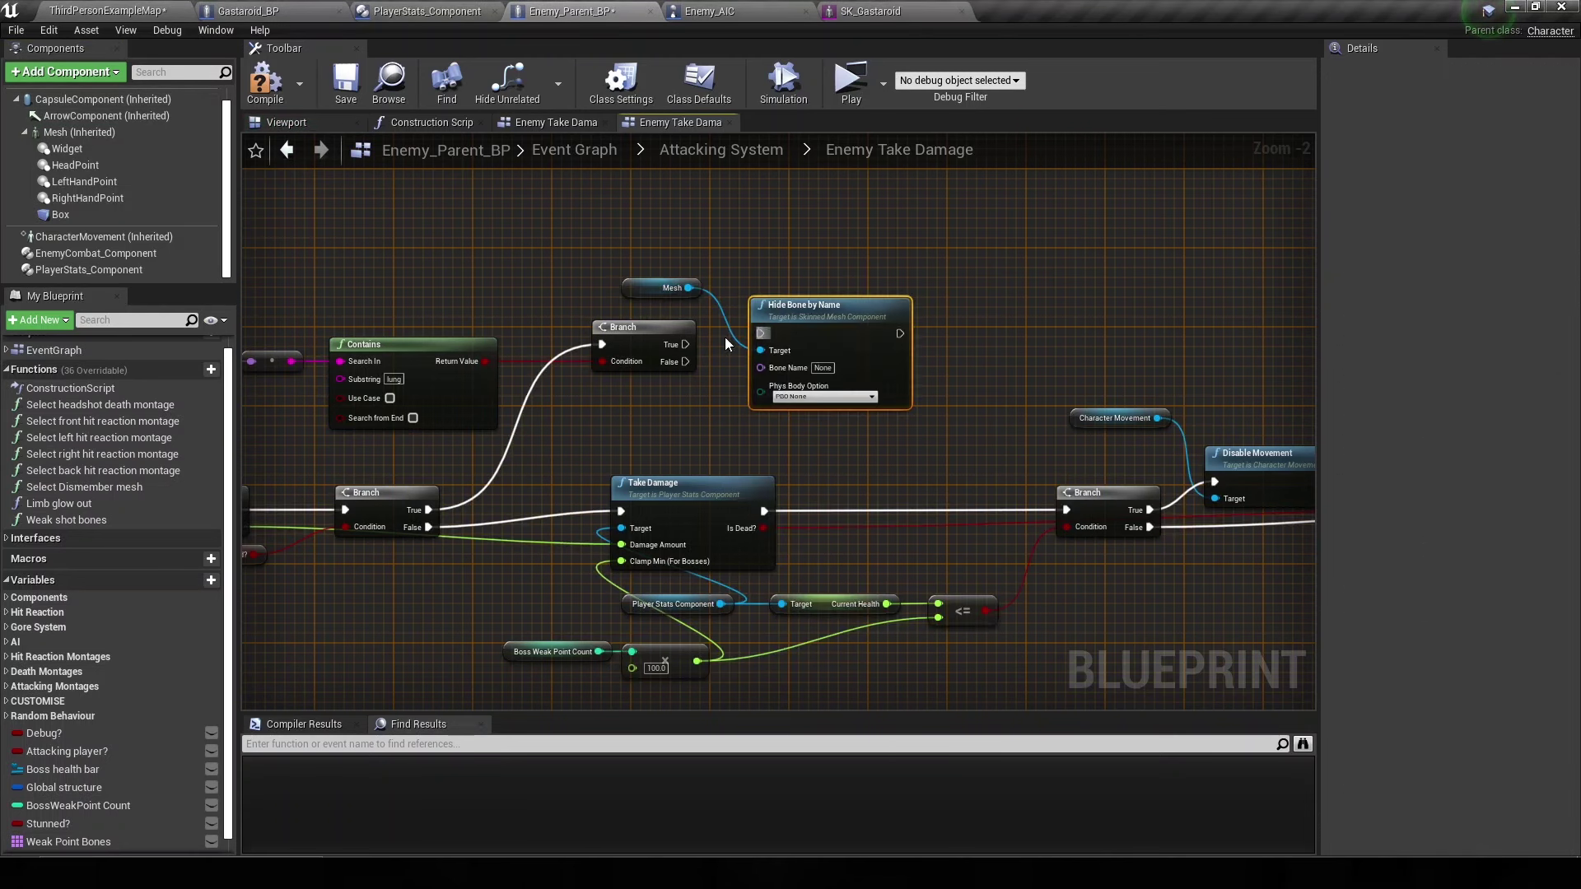
- Wire the lung Branch's True output and Hit Bone into Hide Bone by Name, then compile and save
drag(685, 345, 762, 332)
mouse_move(803, 407)
mouse_down()
mouse_move(779, 382)
mouse_move(291, 363)
mouse_up()
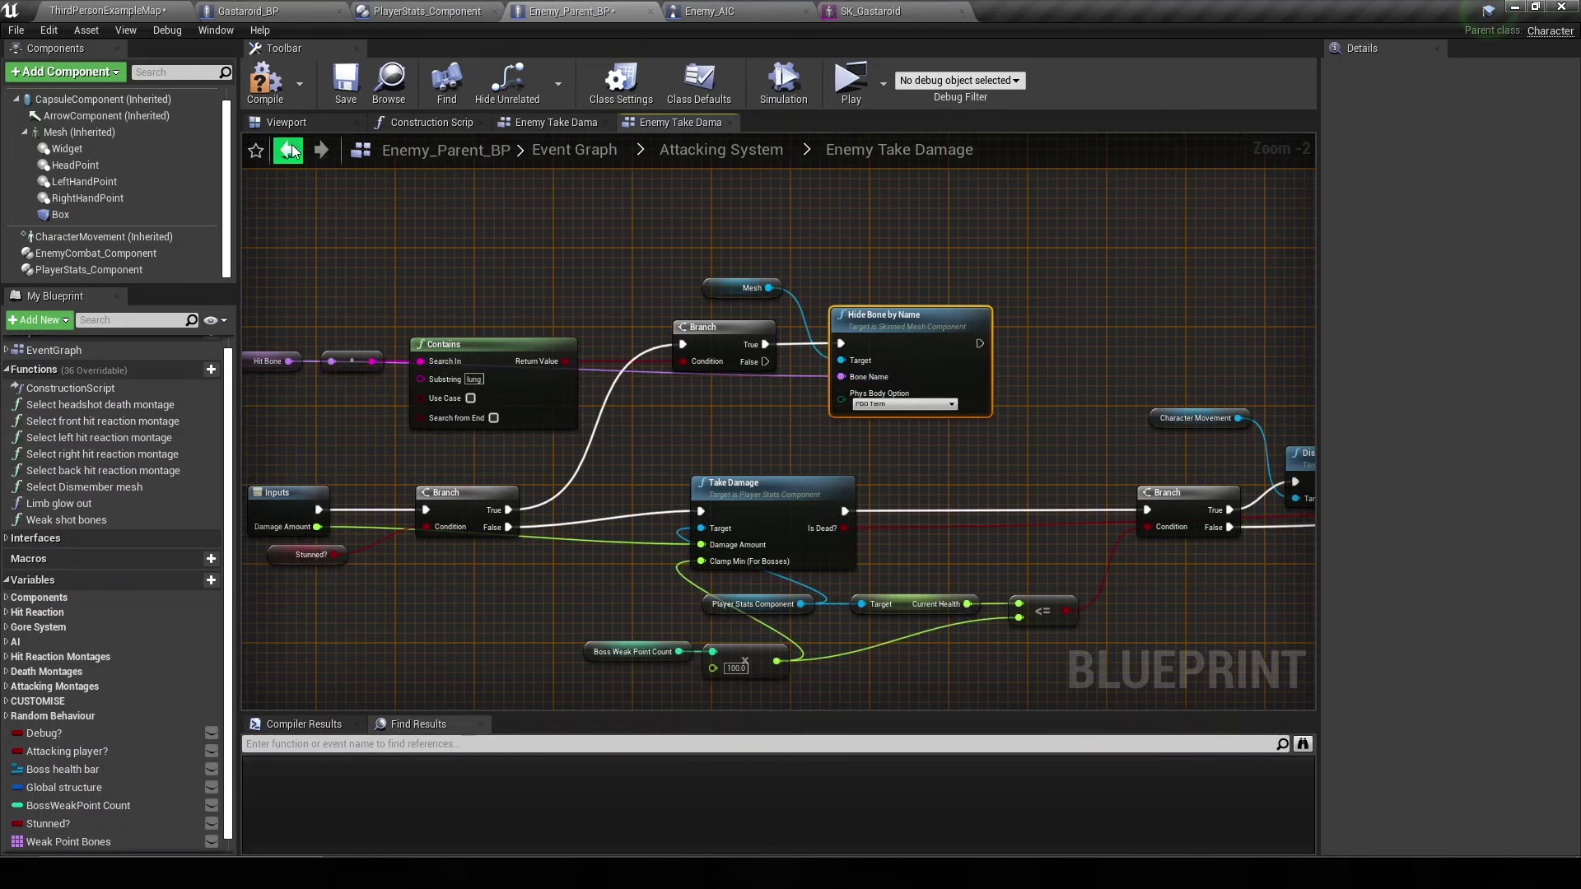
click(290, 100)
click(156, 12)
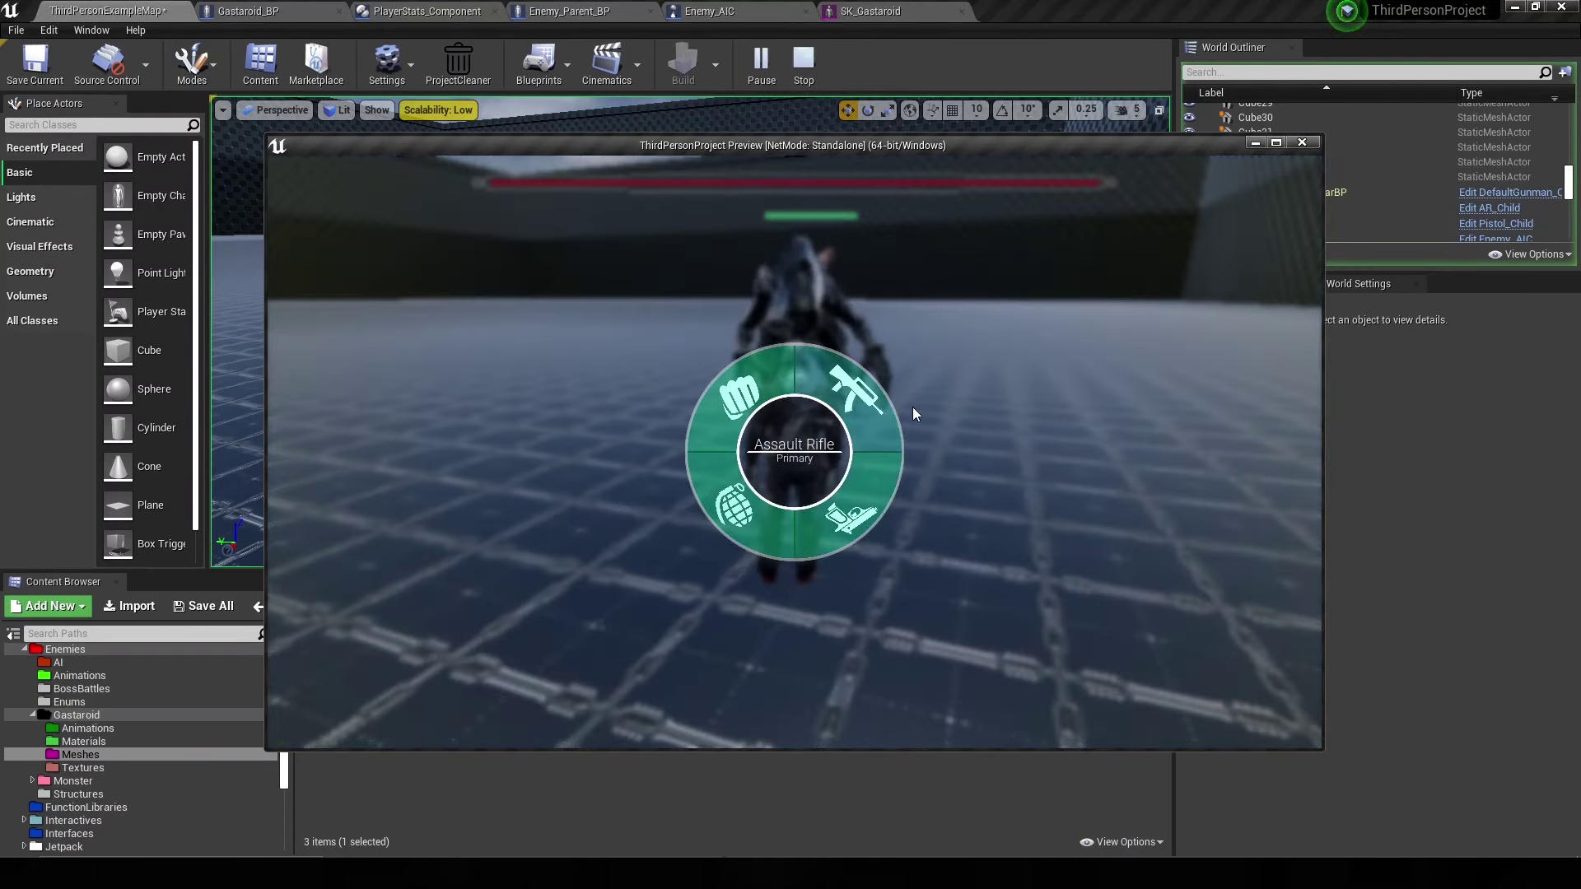
- Aim the rifle and shoot the Gastaroid boss repeatedly until damage numbers appear, then stop play
click(923, 475)
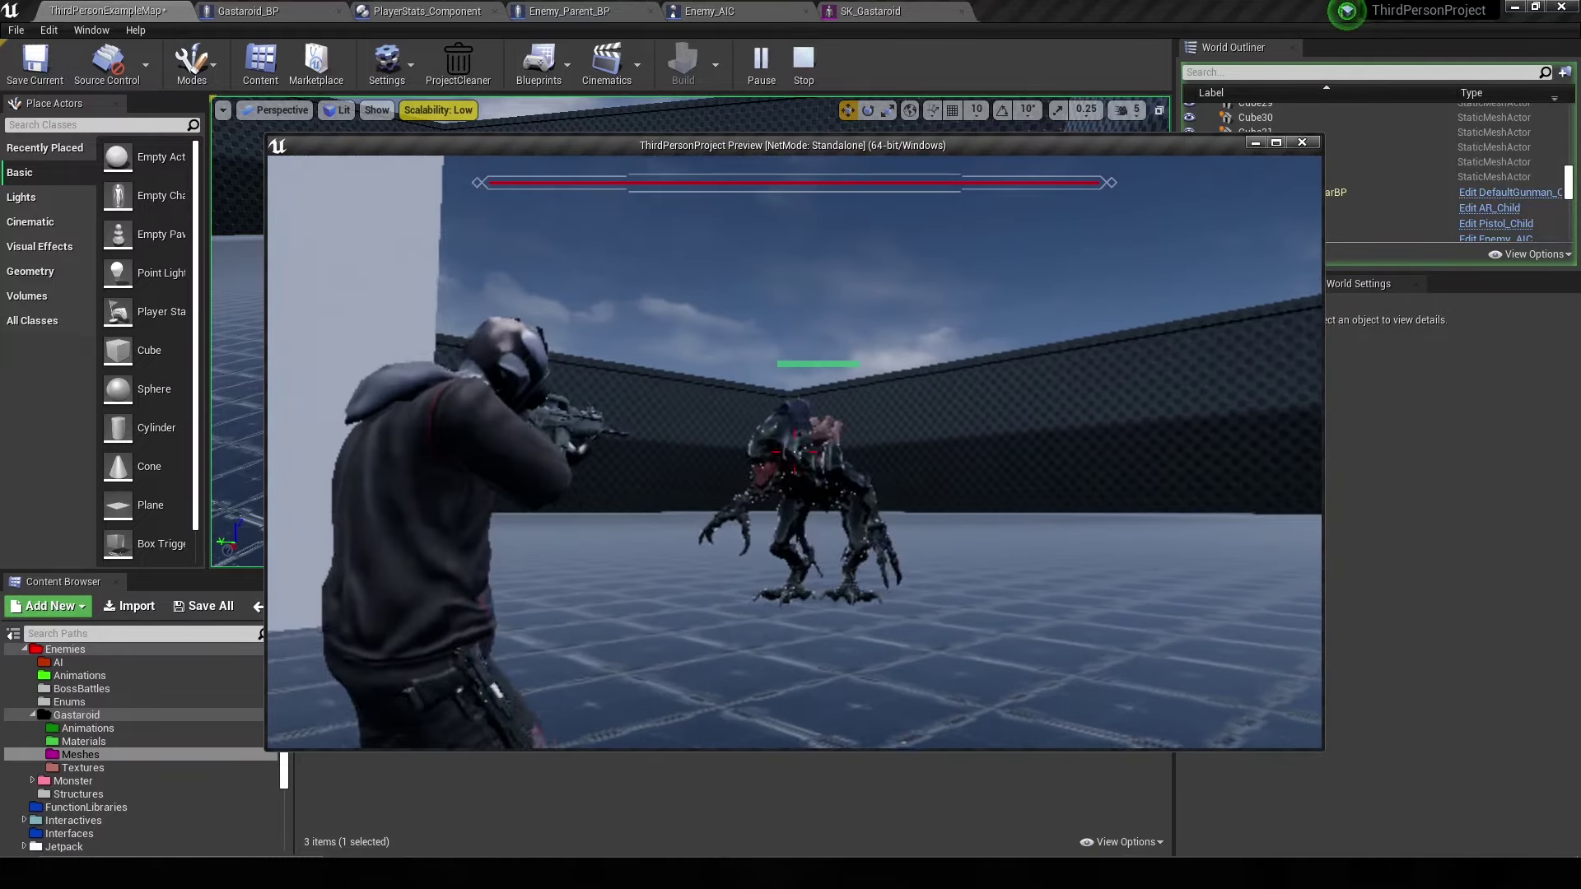
click(794, 453)
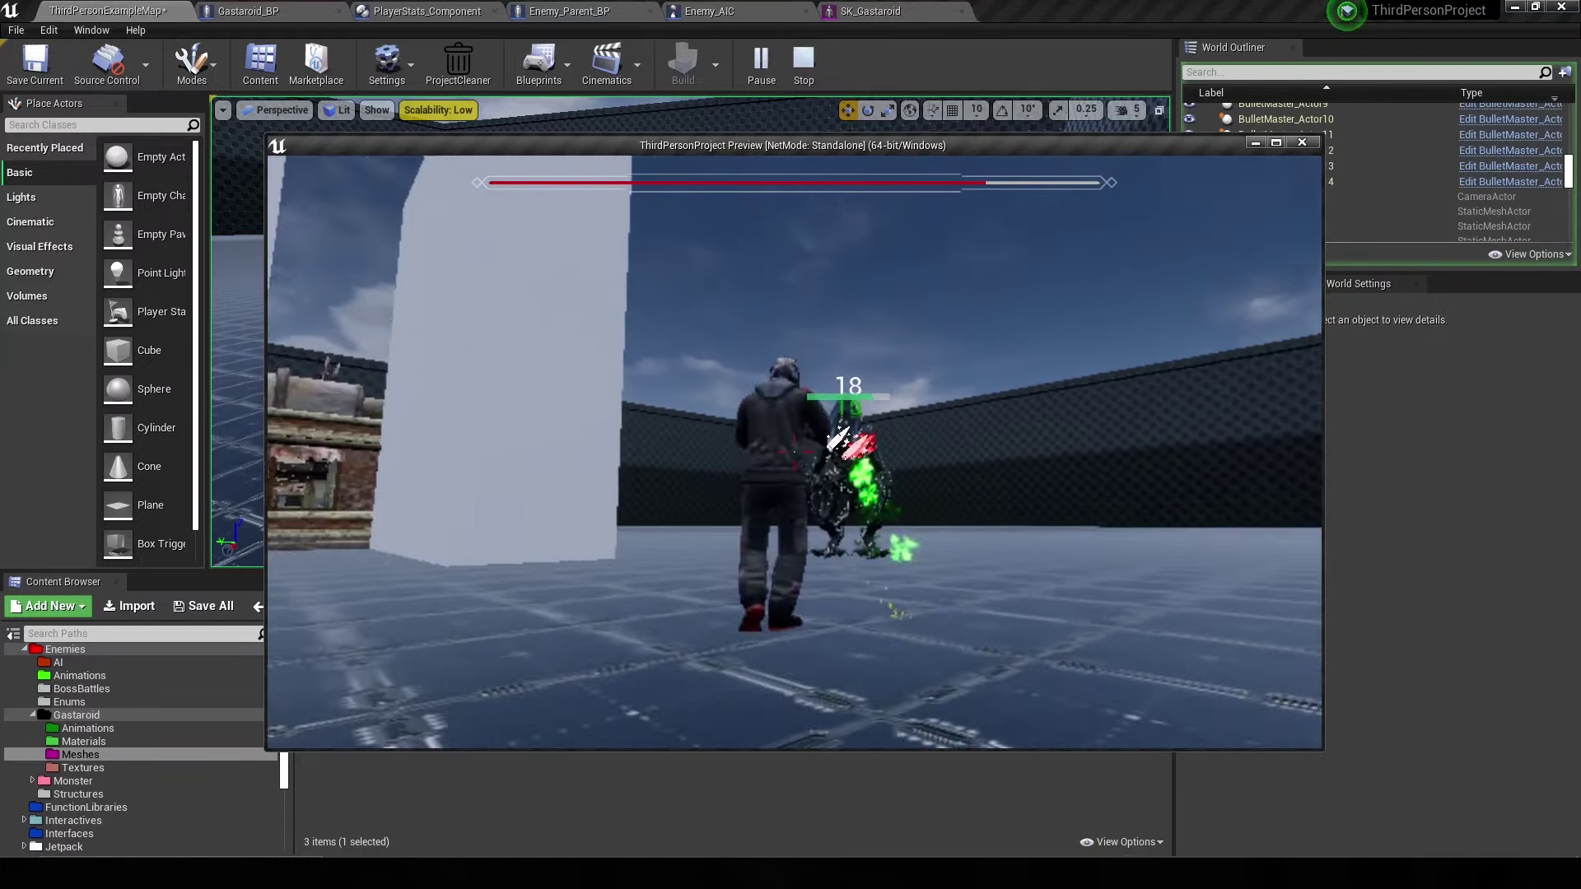
key(Tab)
key(w)
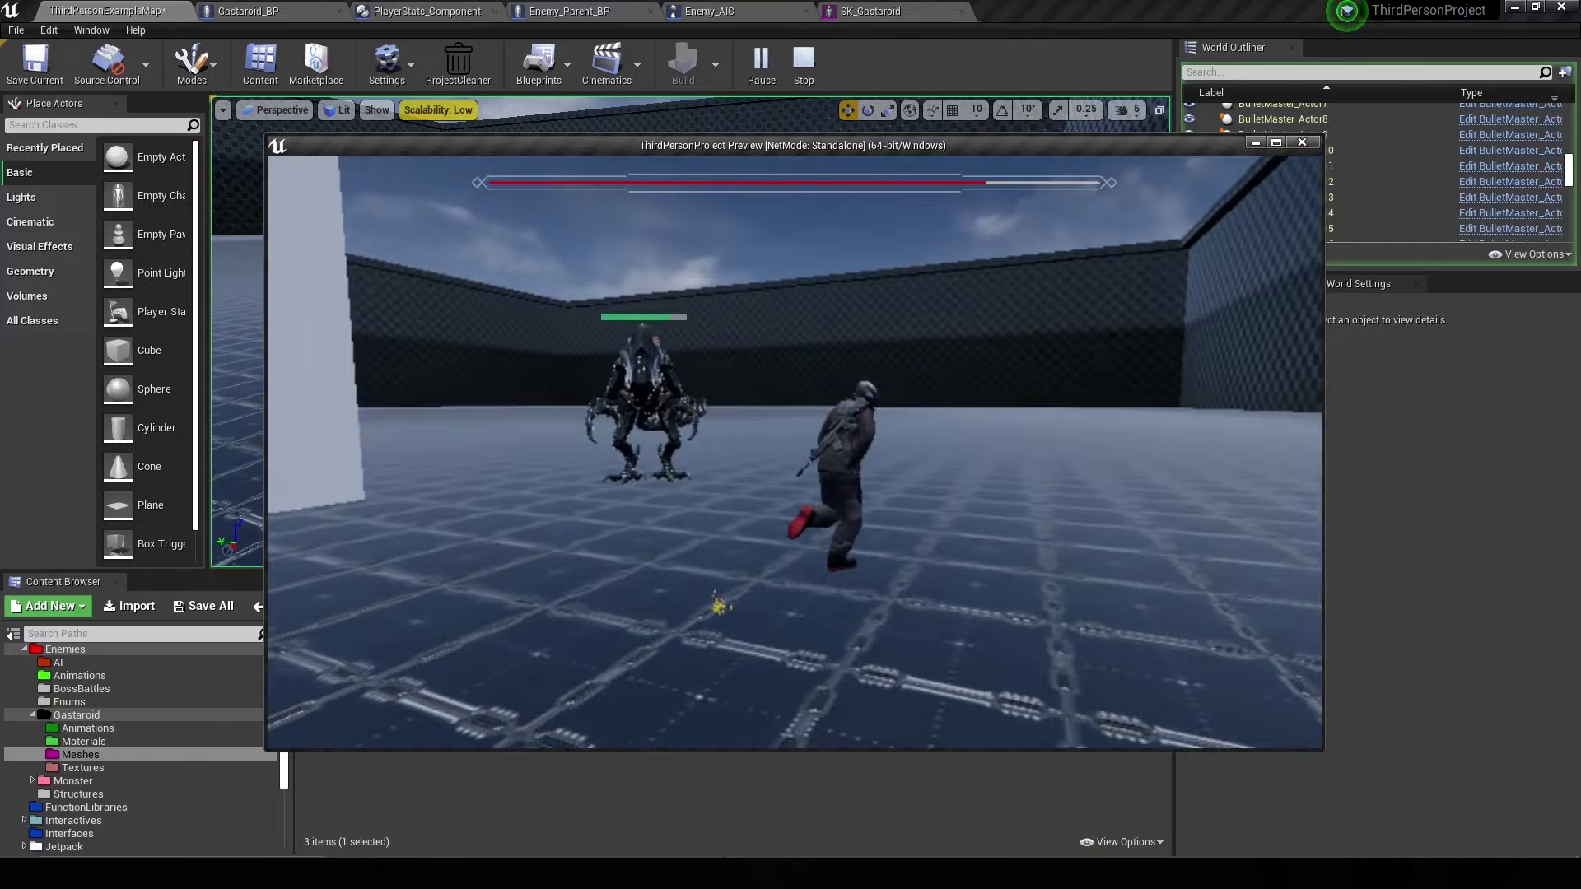
right_click(795, 451)
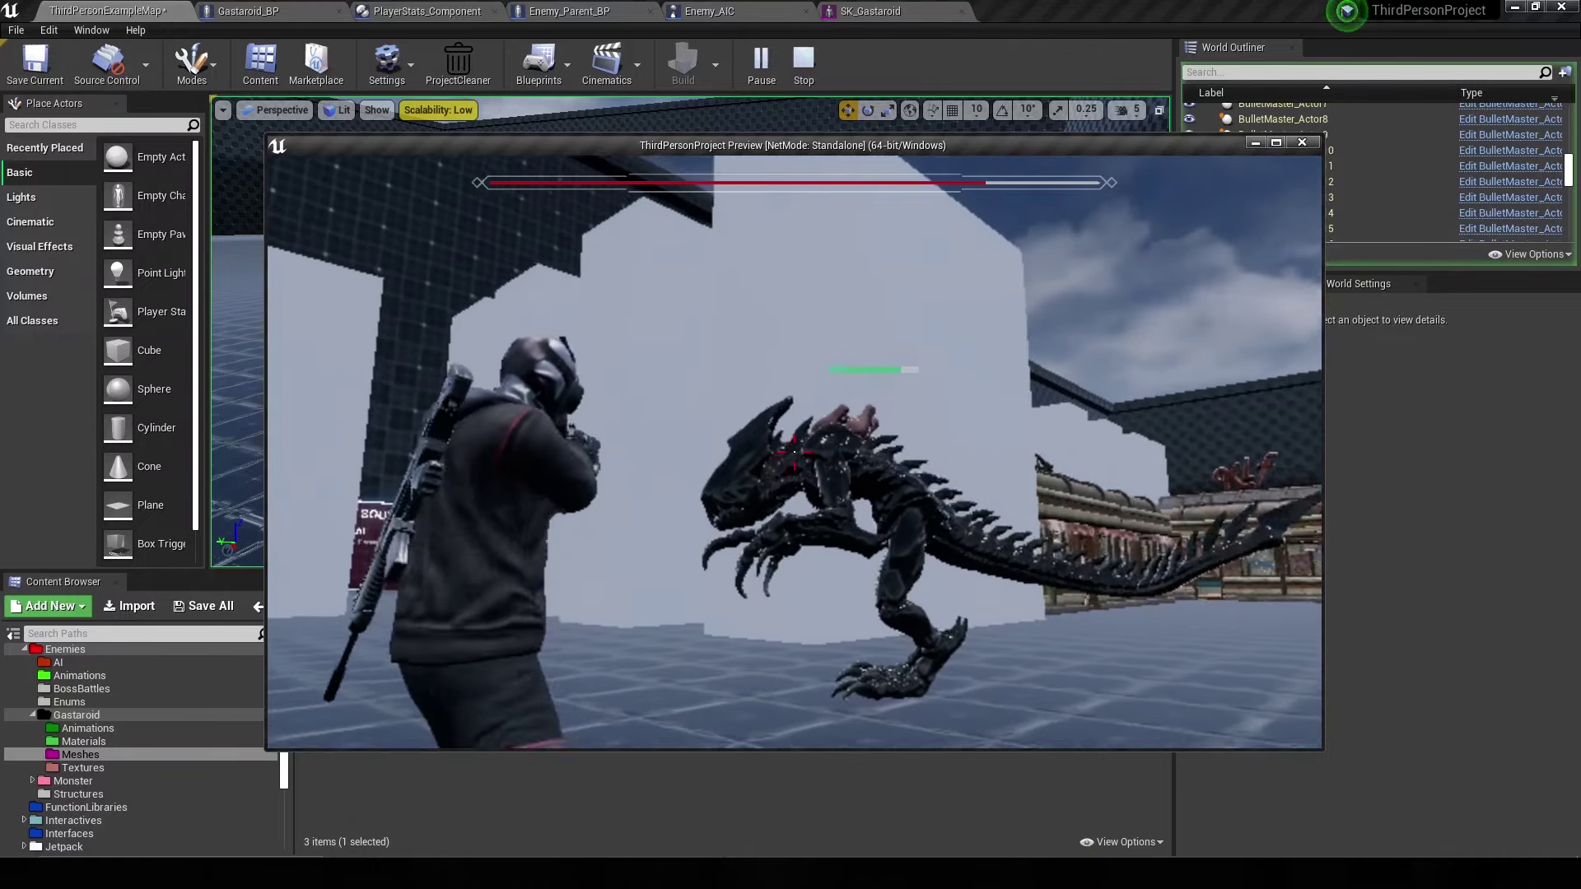
click(795, 451)
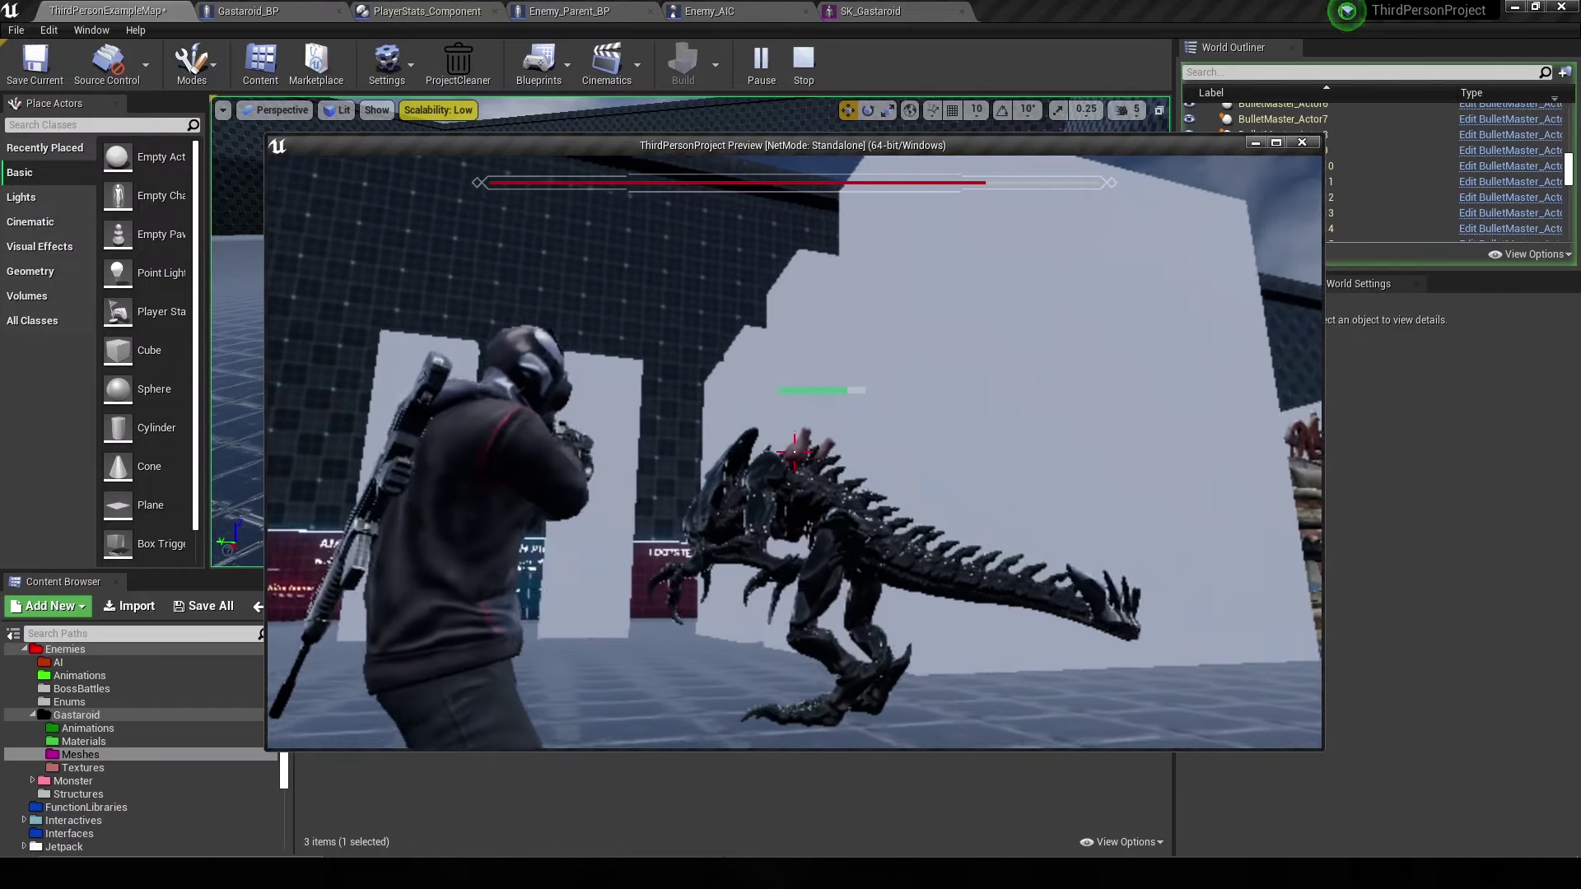
click(795, 452)
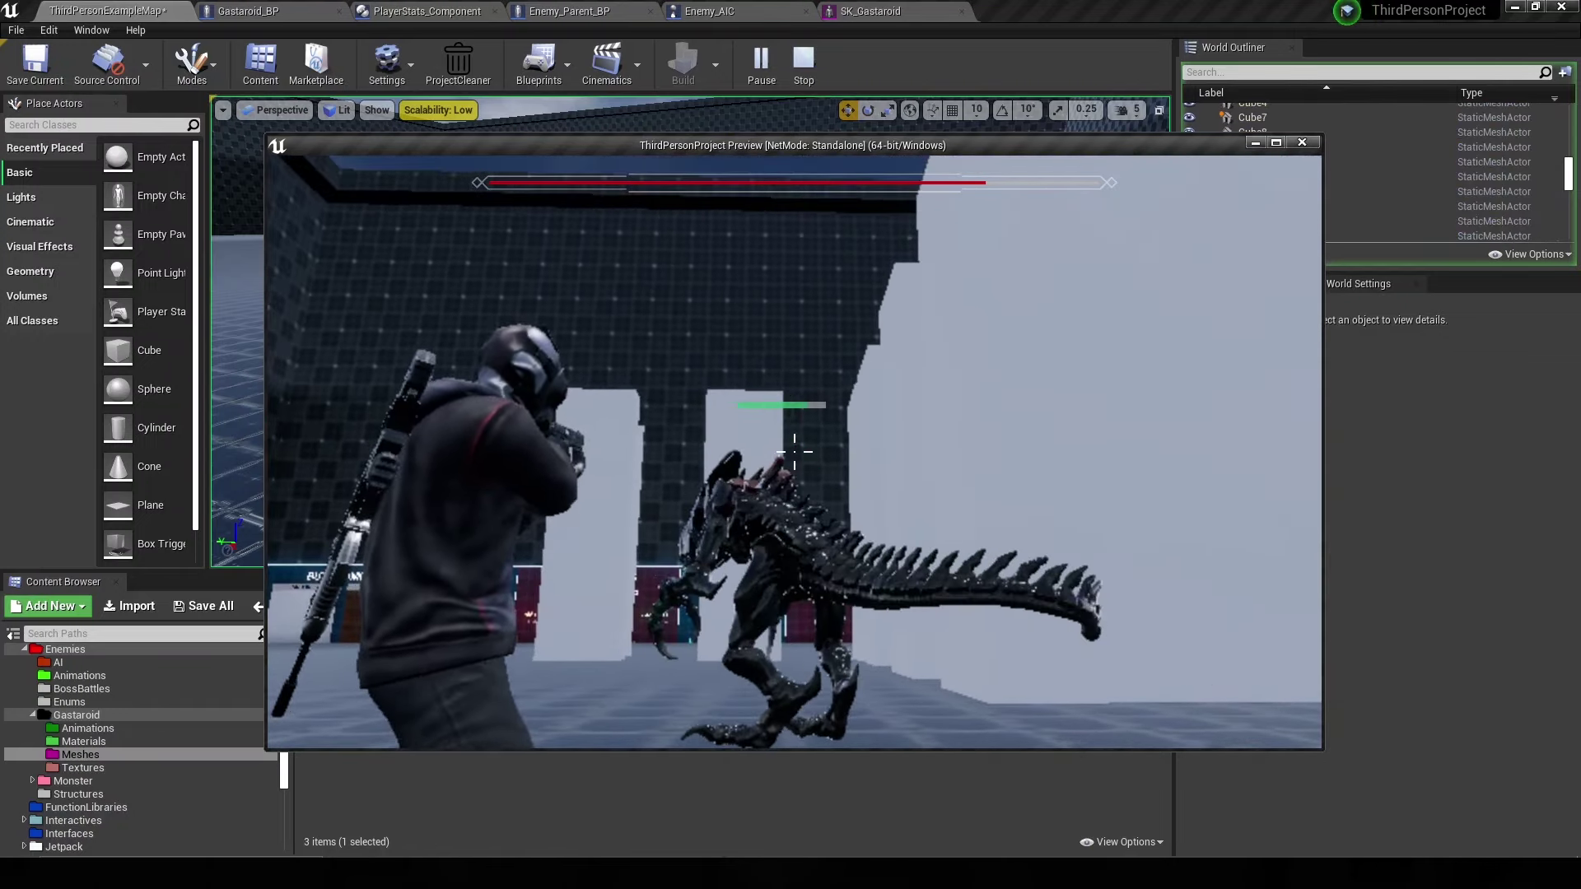
click(795, 451)
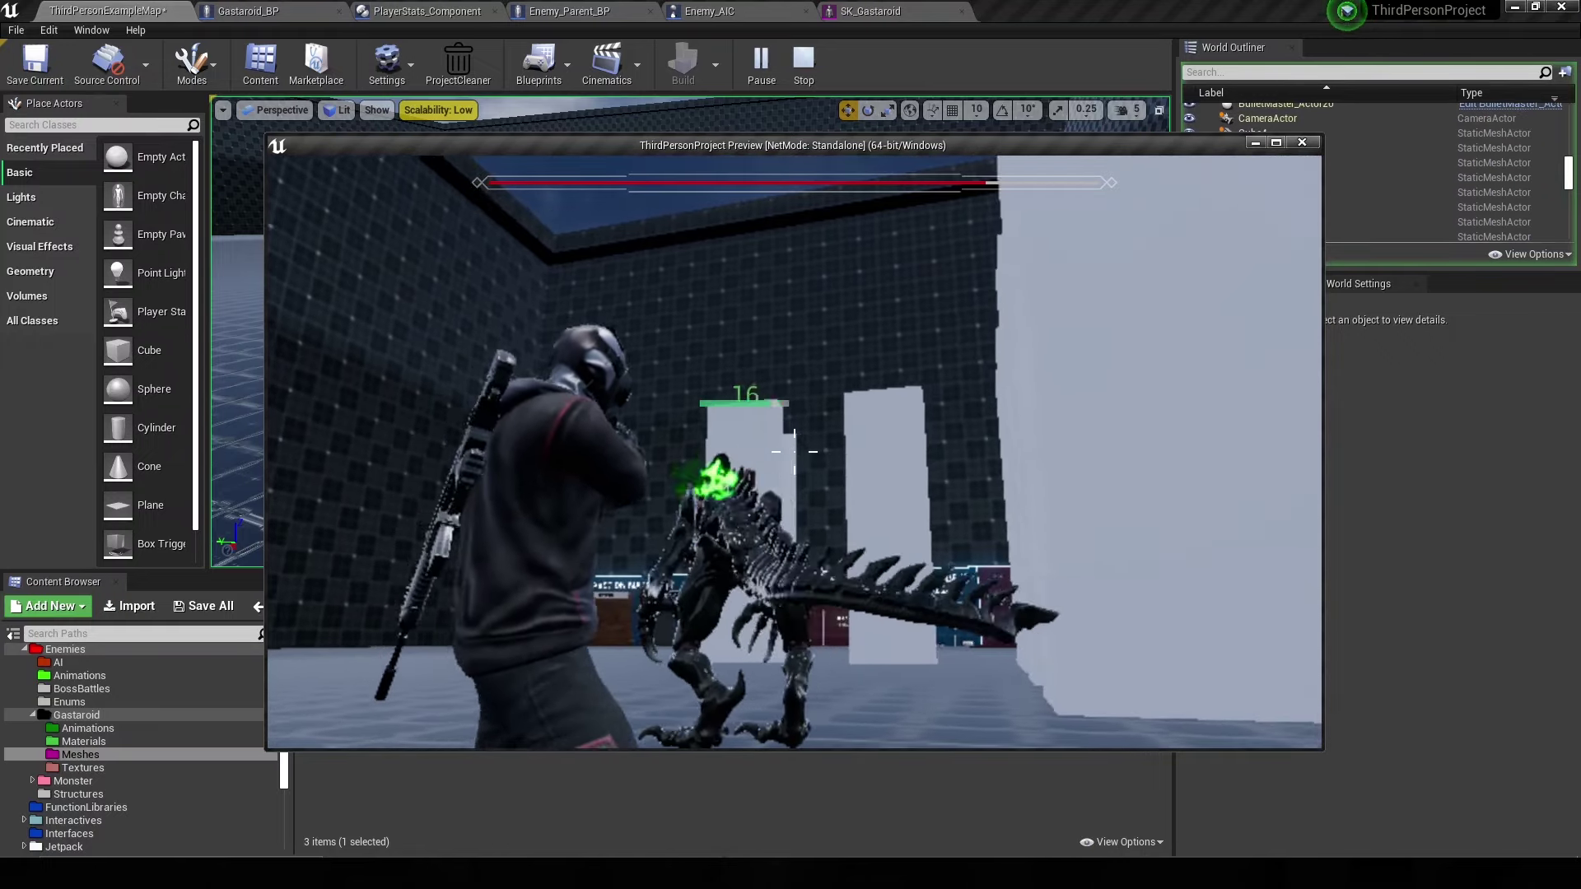
click(795, 451)
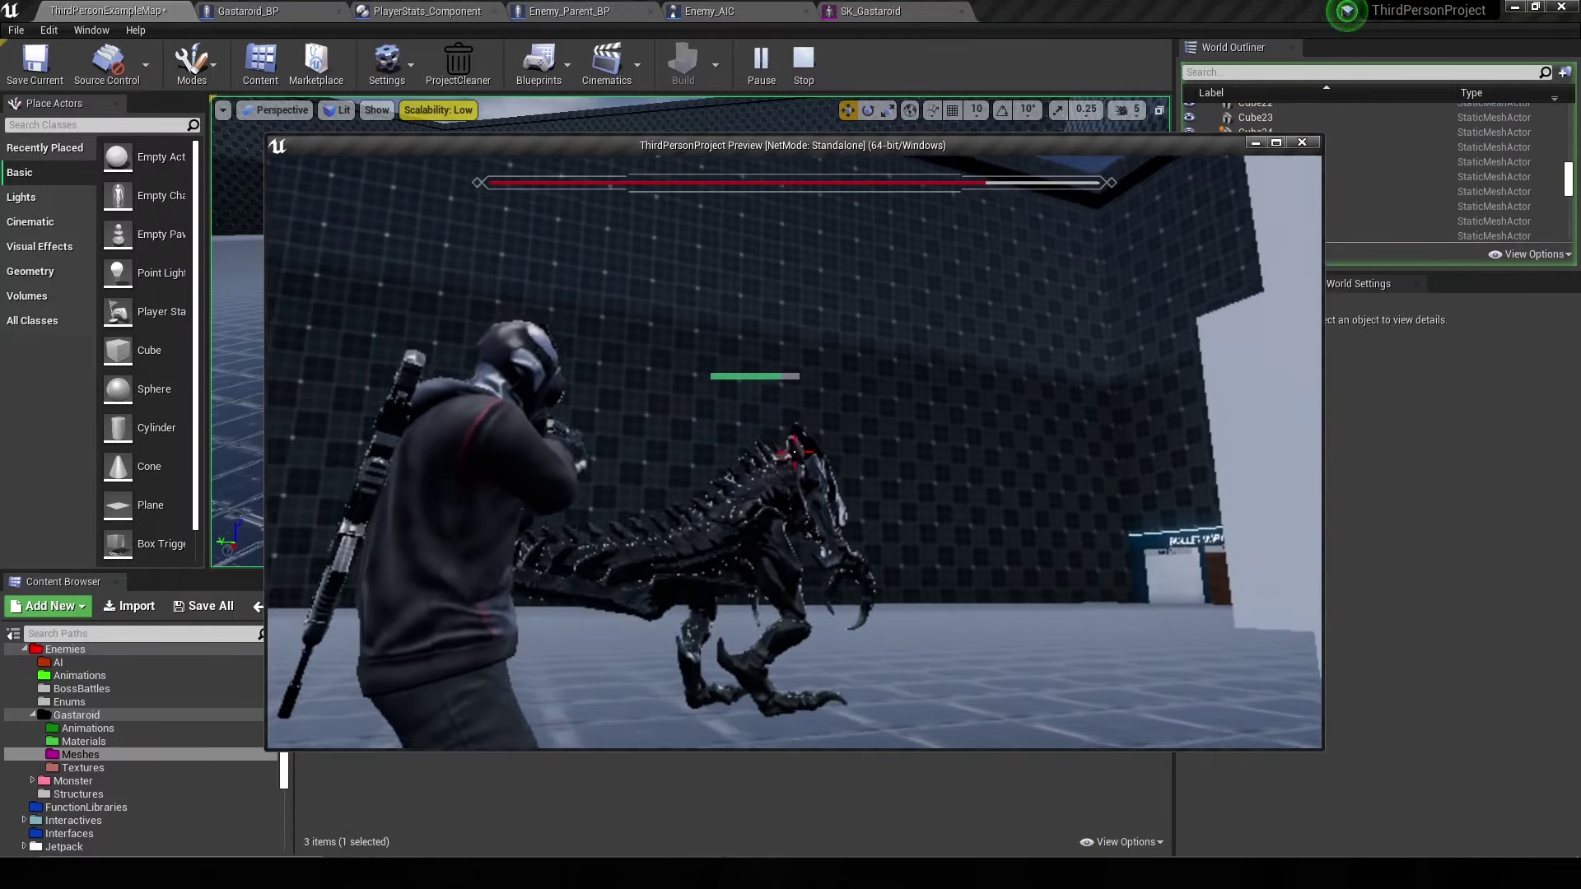
click(795, 452)
click(791, 445)
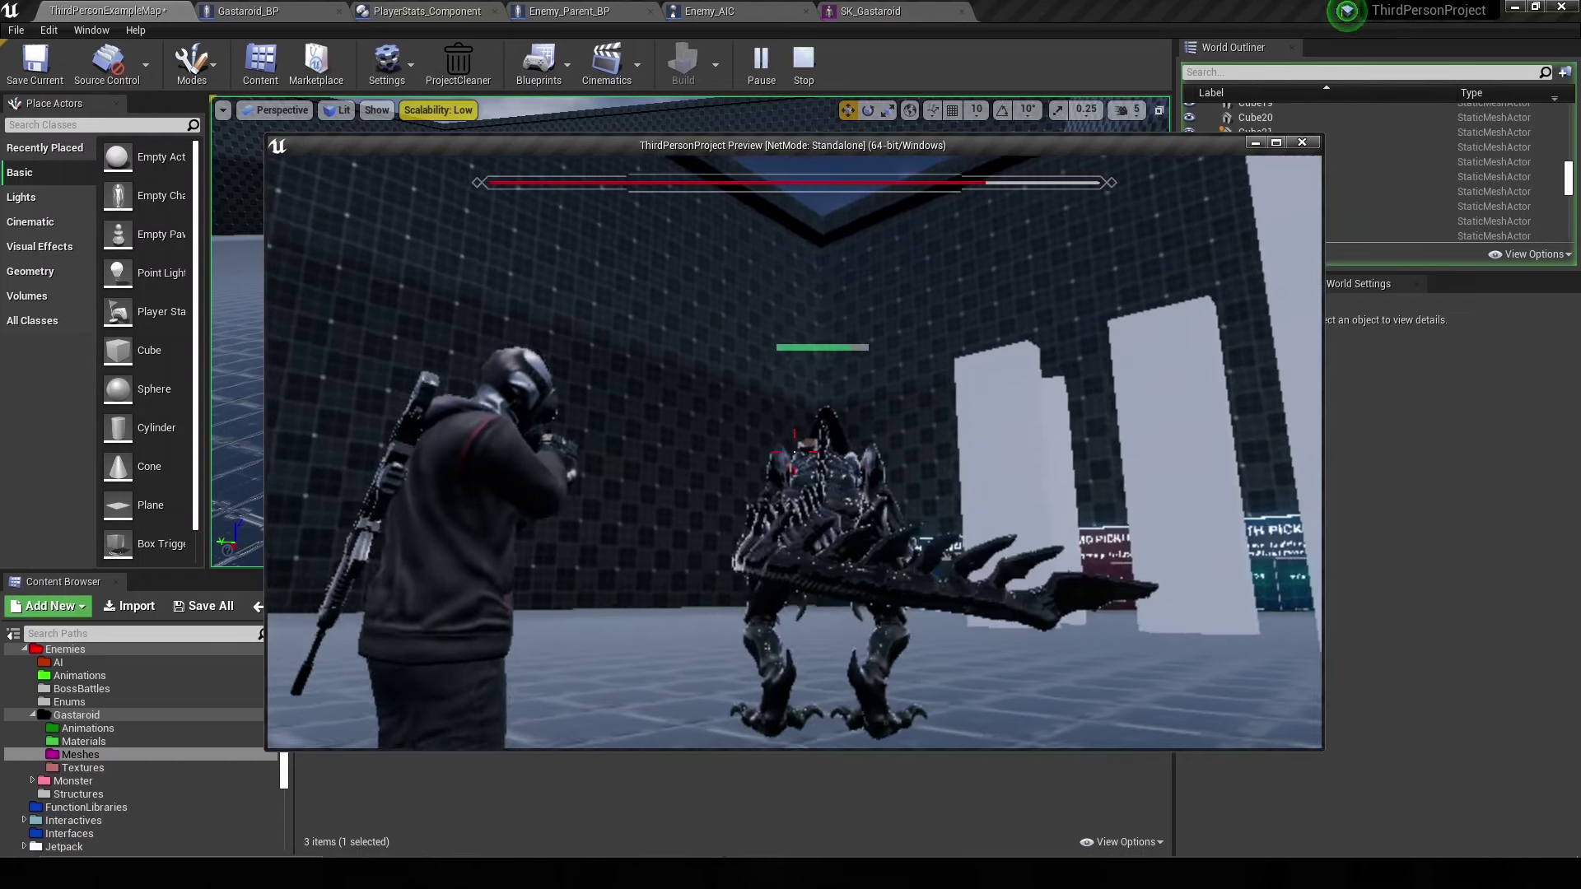
click(794, 452)
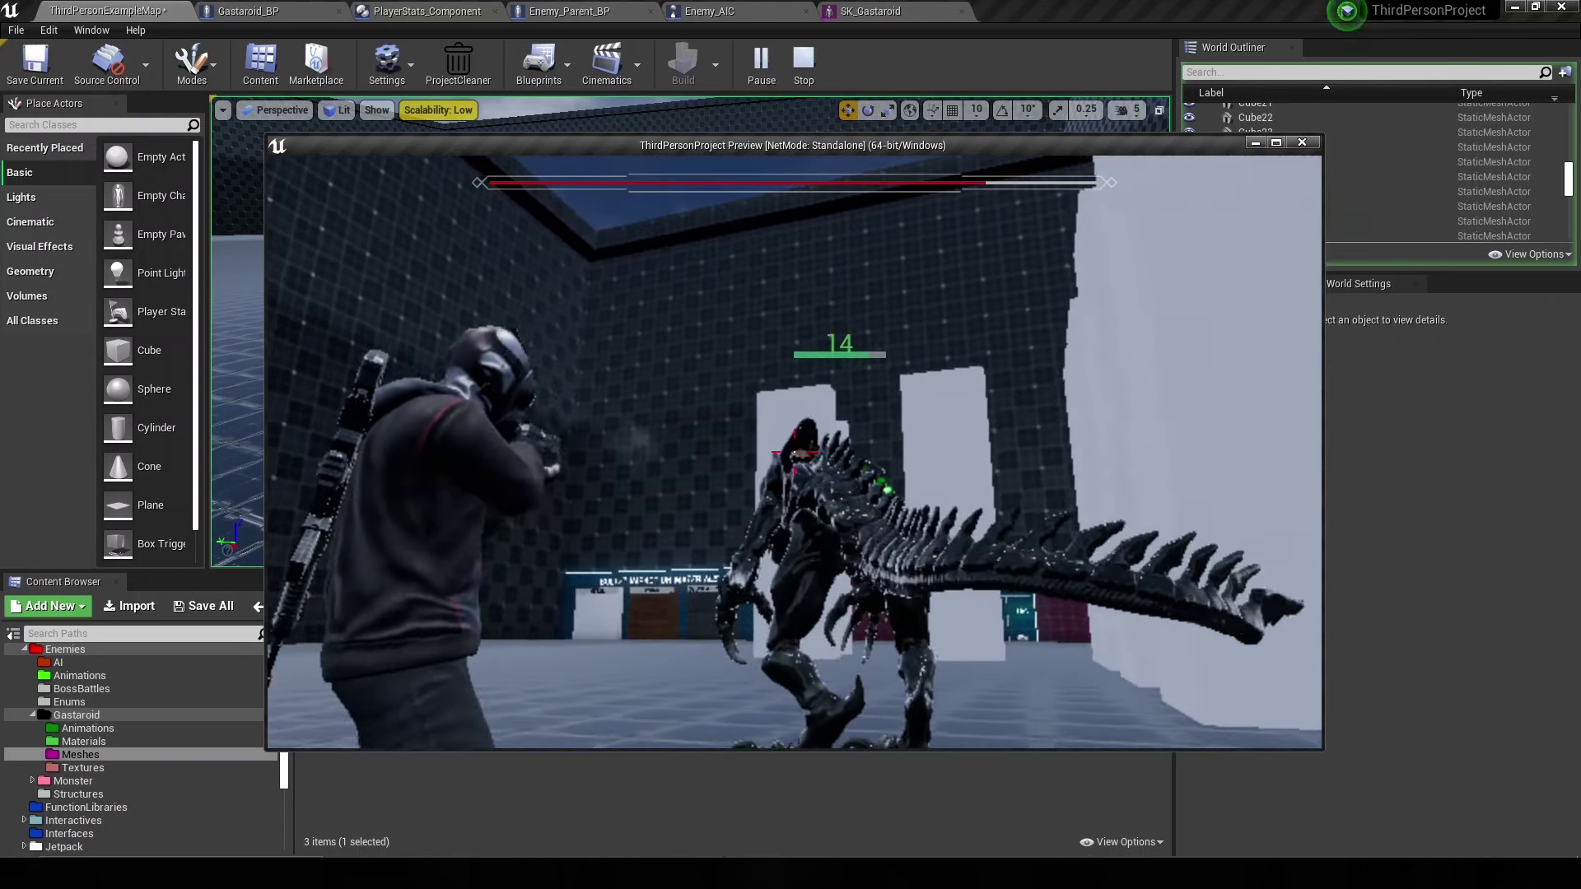
key(Escape)
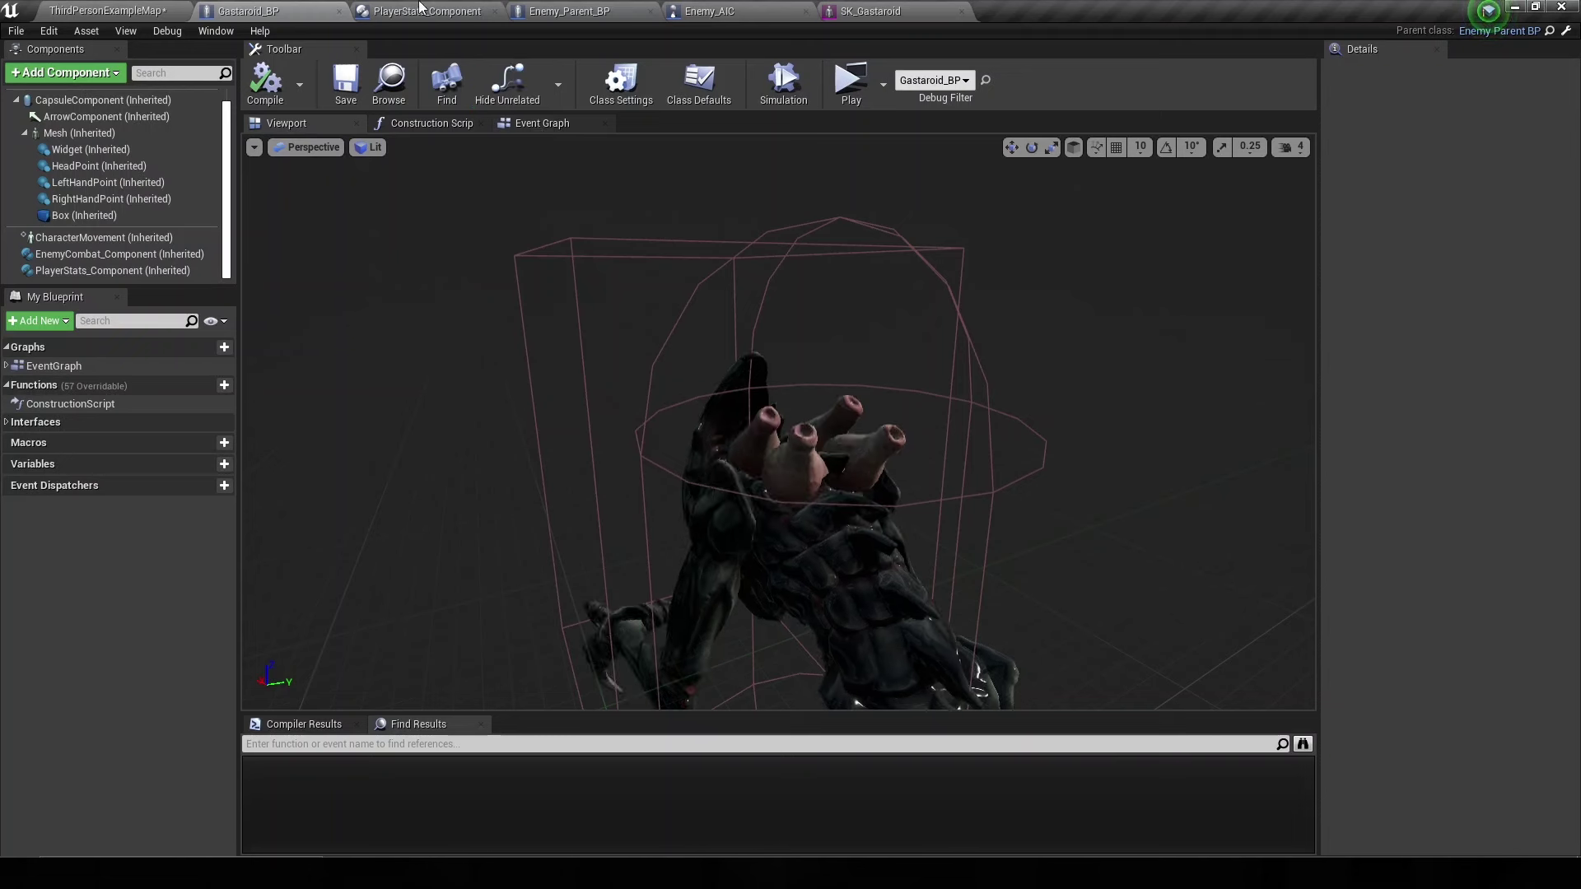
- Close the Gastaroid_BP and PlayerStats_Component editors, check Enemy_Parent_BP's graph, then bring up SK_Gastaroid's lung bones
click(420, 10)
click(338, 11)
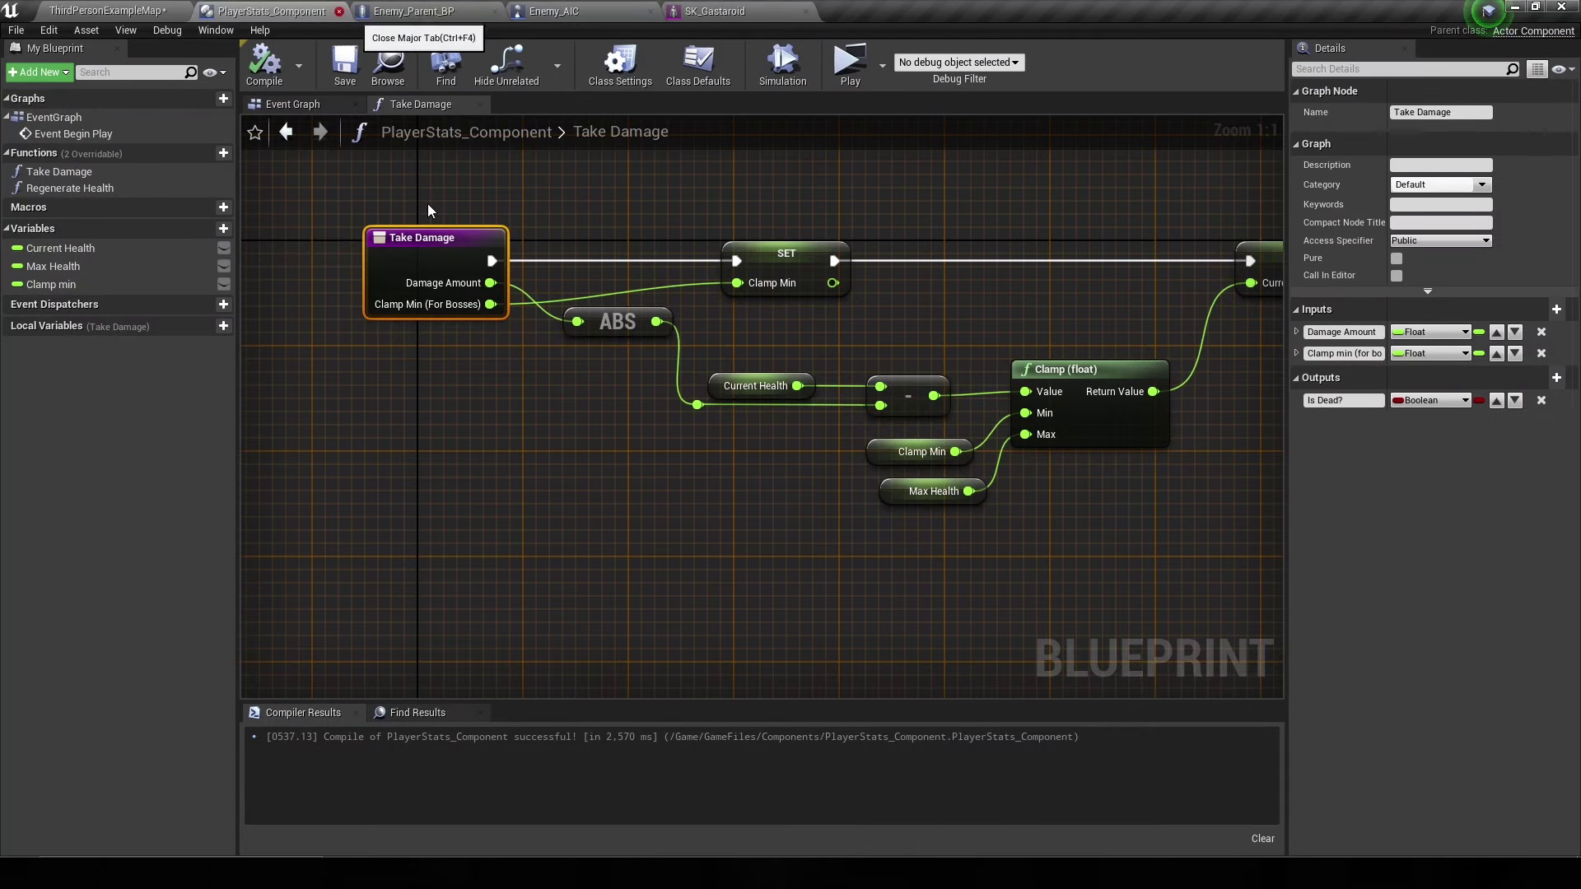
click(339, 11)
click(320, 8)
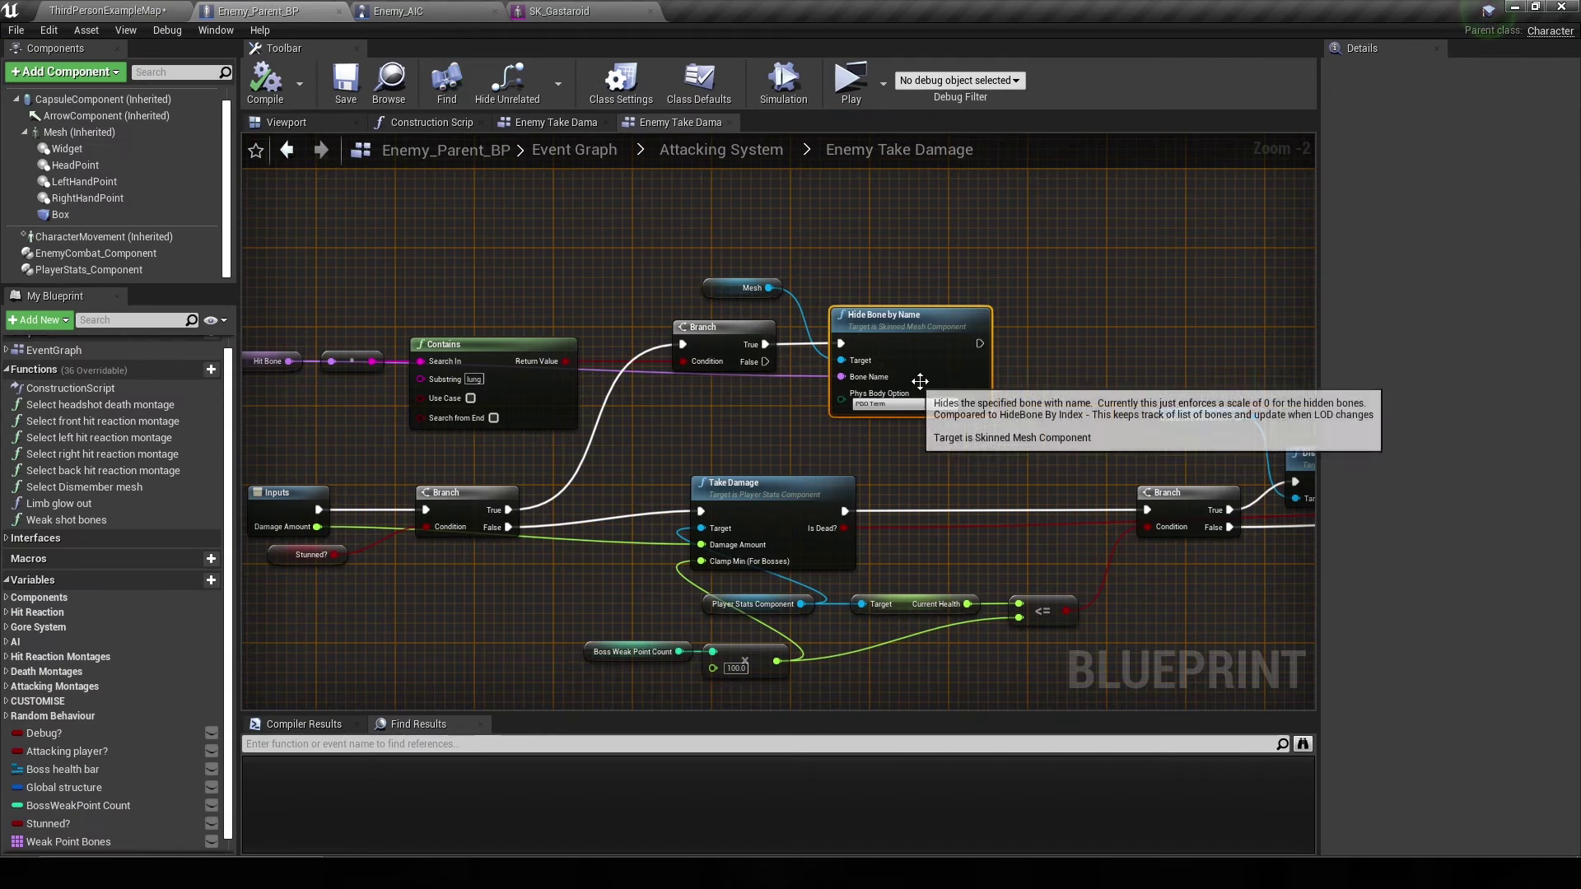
right_drag(923, 387, 1143, 375)
click(560, 10)
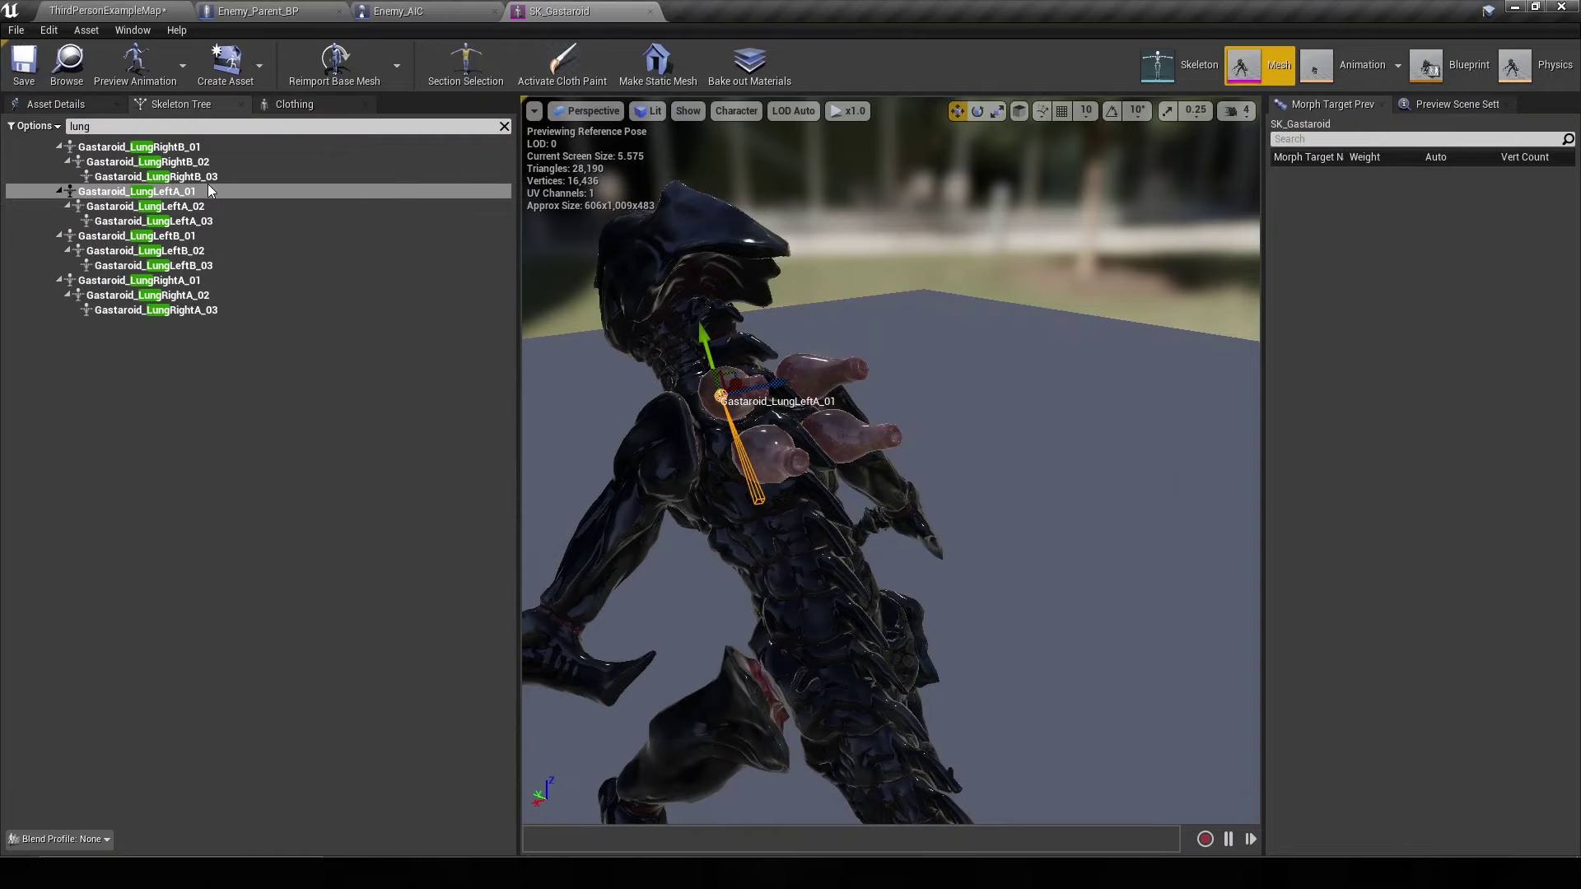
- Read the Notepad note on renaming child-bone hits to end in 1, then go back to Enemy_Parent_BP
key(alt+Tab)
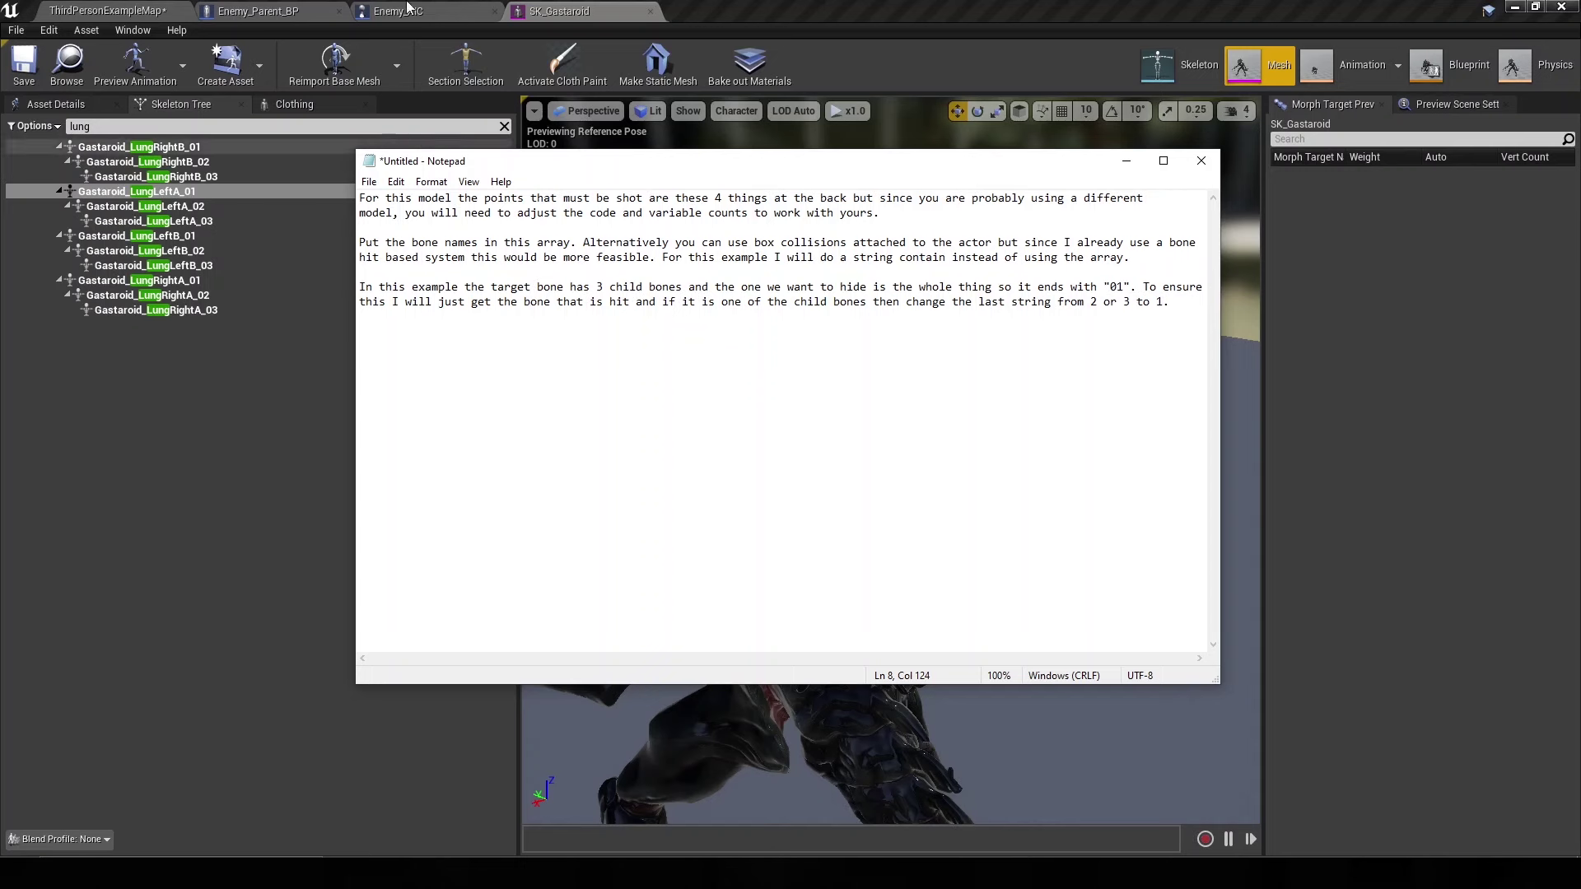
click(543, 11)
click(395, 11)
click(296, 8)
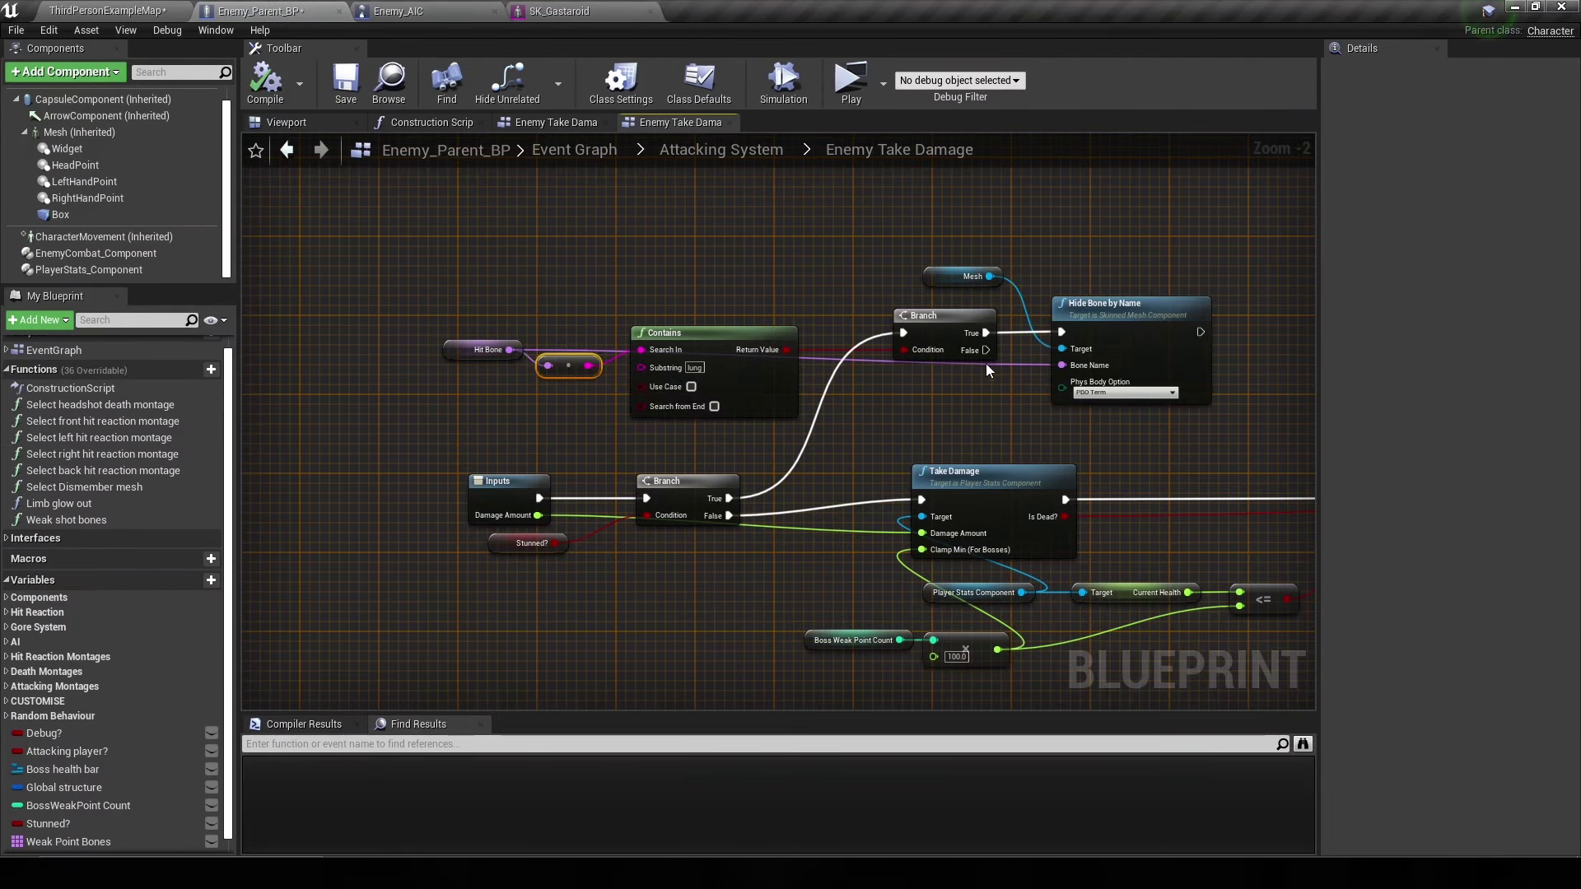
- Route the Hit Bone wire through two reroute points and save the blueprint
double_click(858, 360)
drag(858, 361, 617, 299)
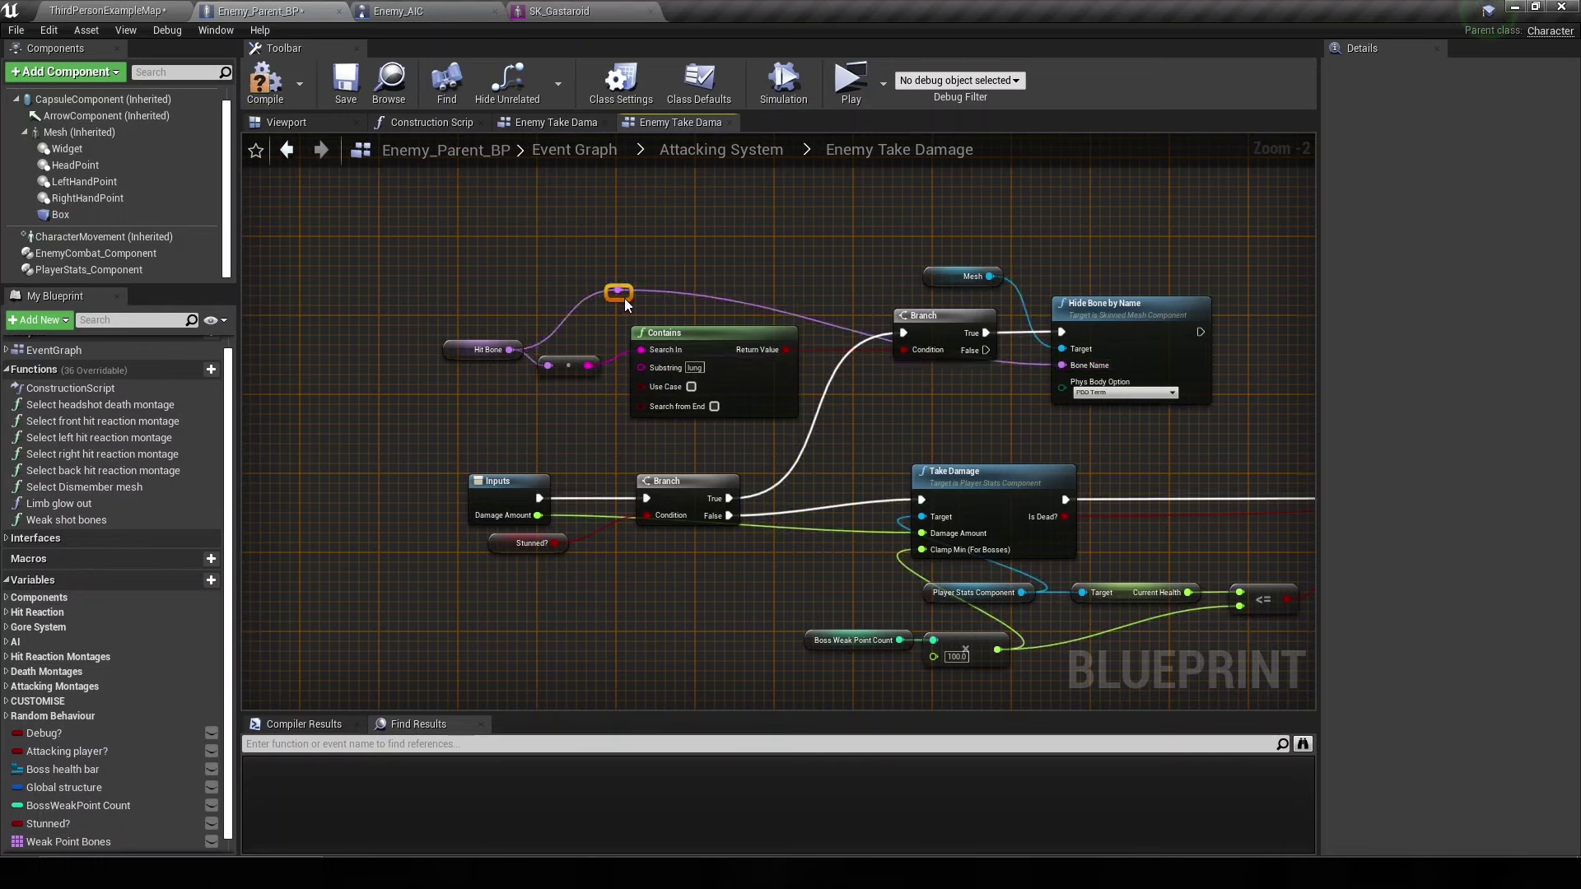
double_click(725, 301)
drag(724, 302, 1100, 277)
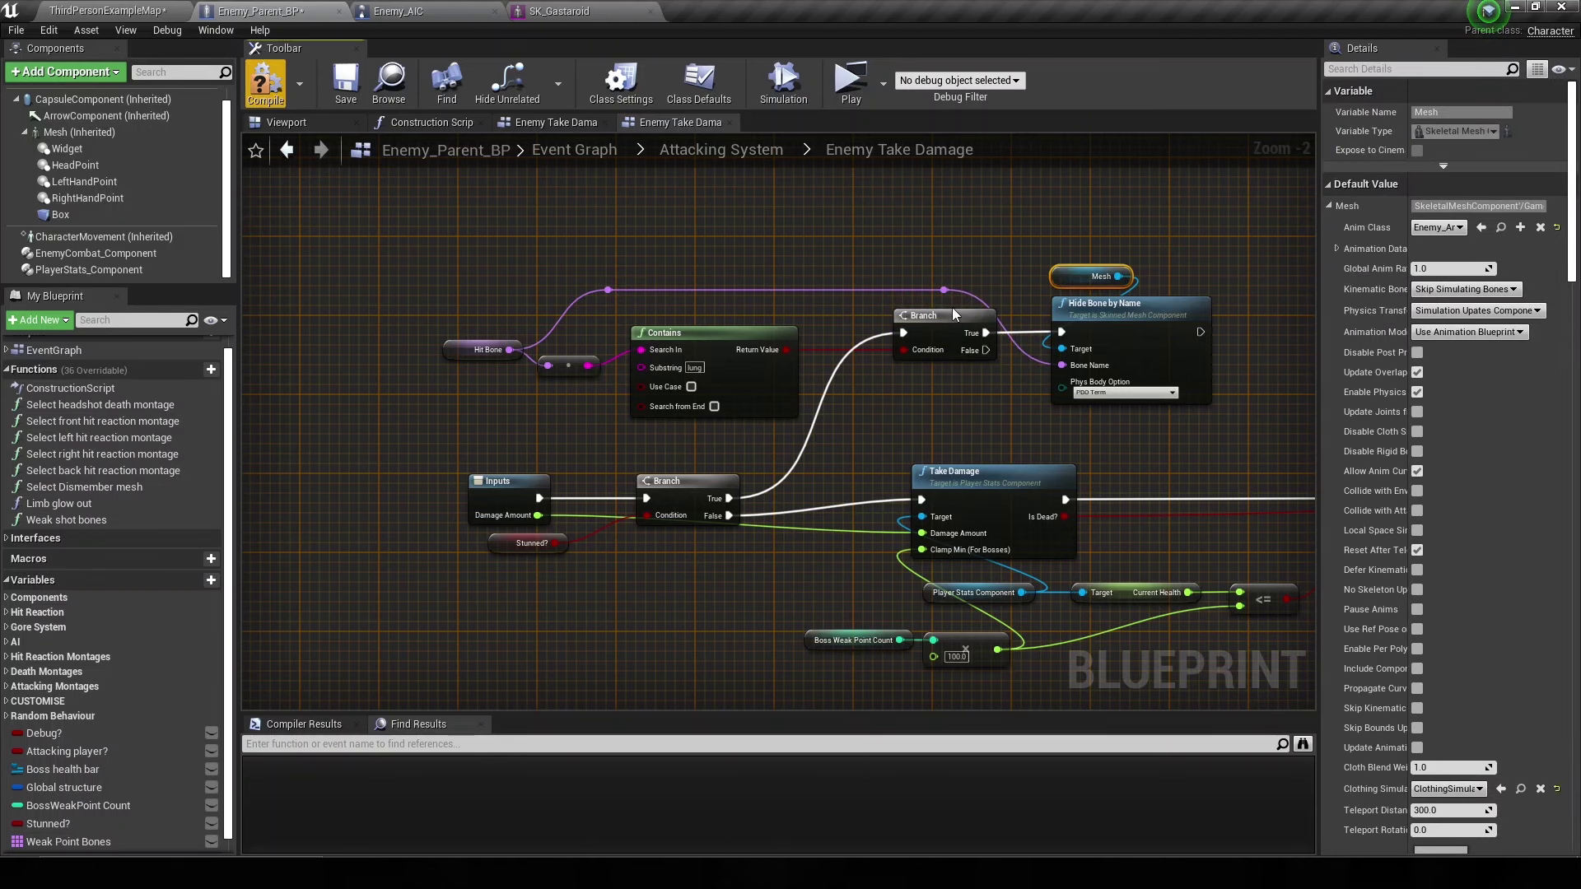
key(ctrl+s)
right_drag(954, 314, 853, 294)
scroll(853, 294, up, 1)
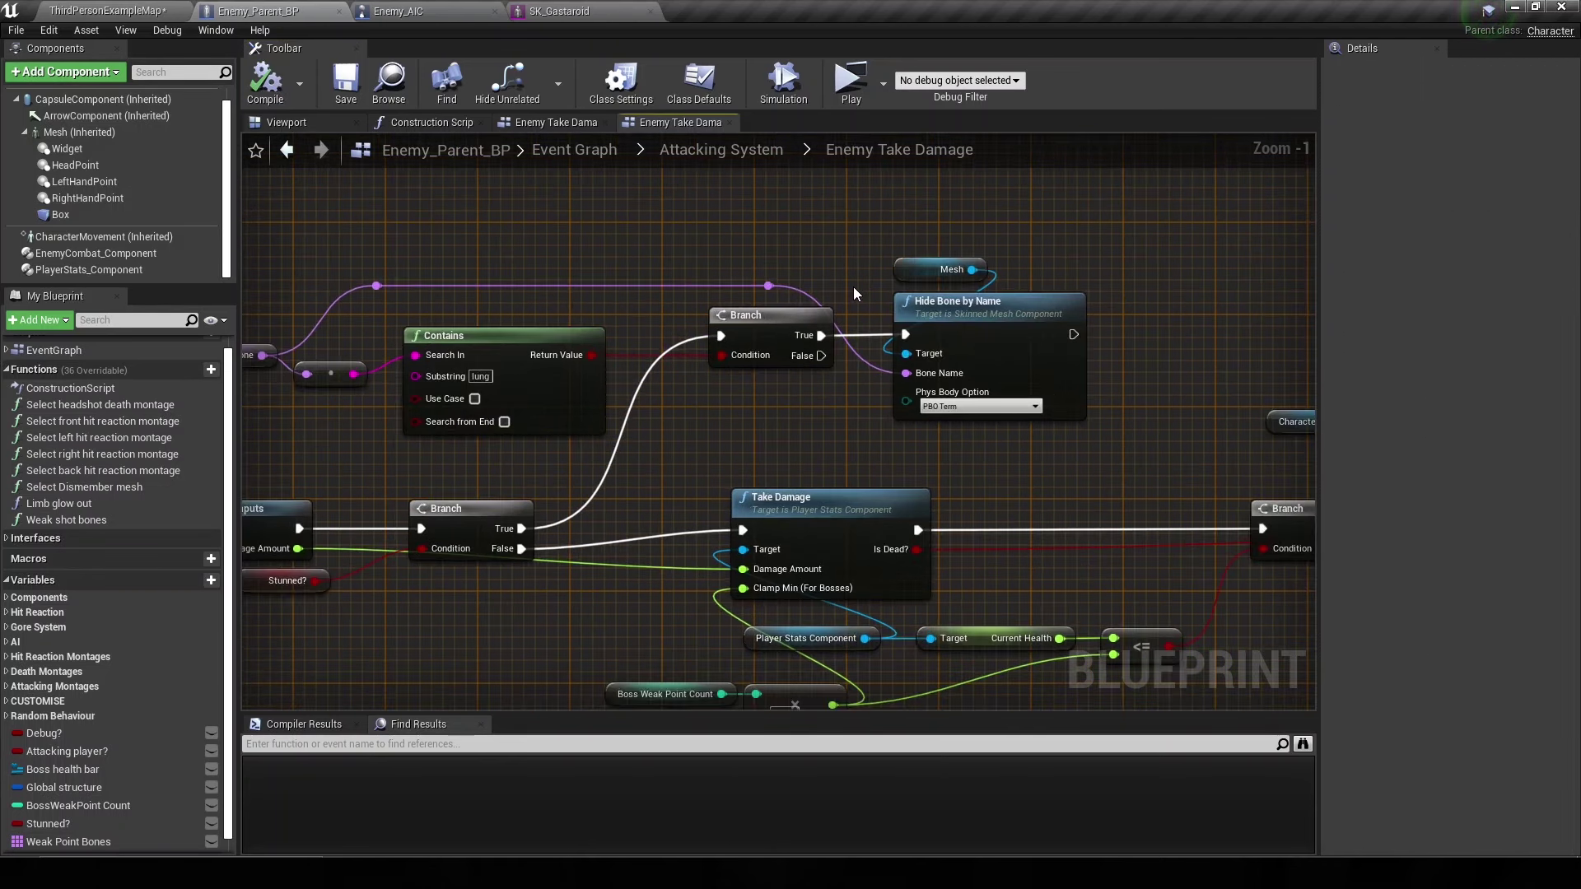
- Convert the hit bone name to text and feed it into a Get Substring node
right_drag(723, 453, 589, 547)
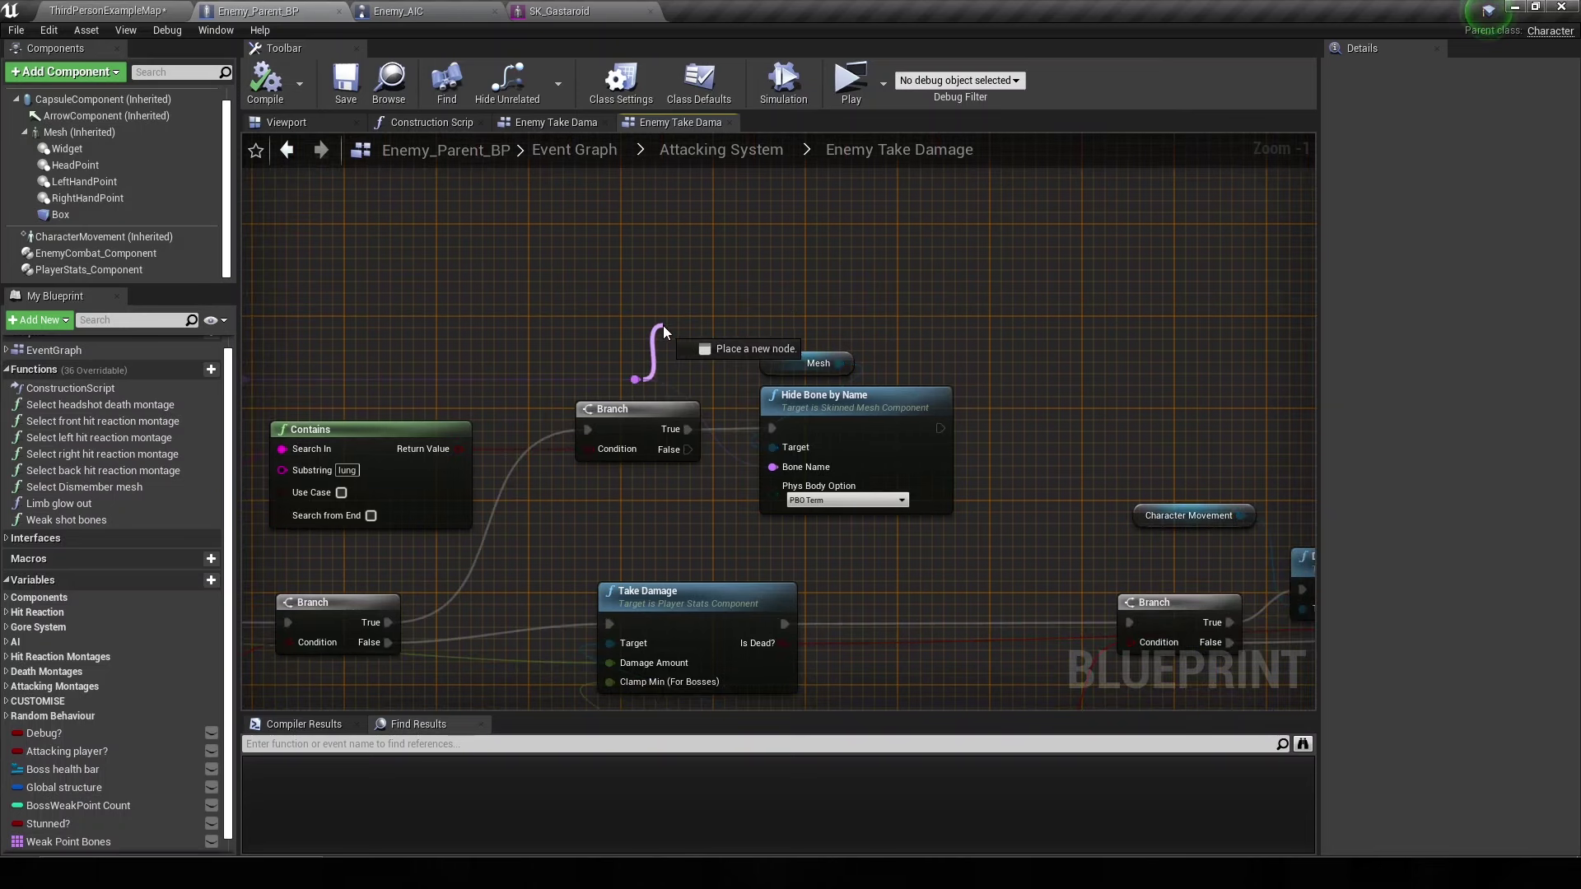
text(to)
mouse_move(635, 379)
mouse_down()
mouse_move(663, 325)
mouse_move(791, 302)
mouse_move(804, 257)
mouse_up()
text(text)
key(Return)
text(substring)
key(Return)
drag(705, 343, 714, 285)
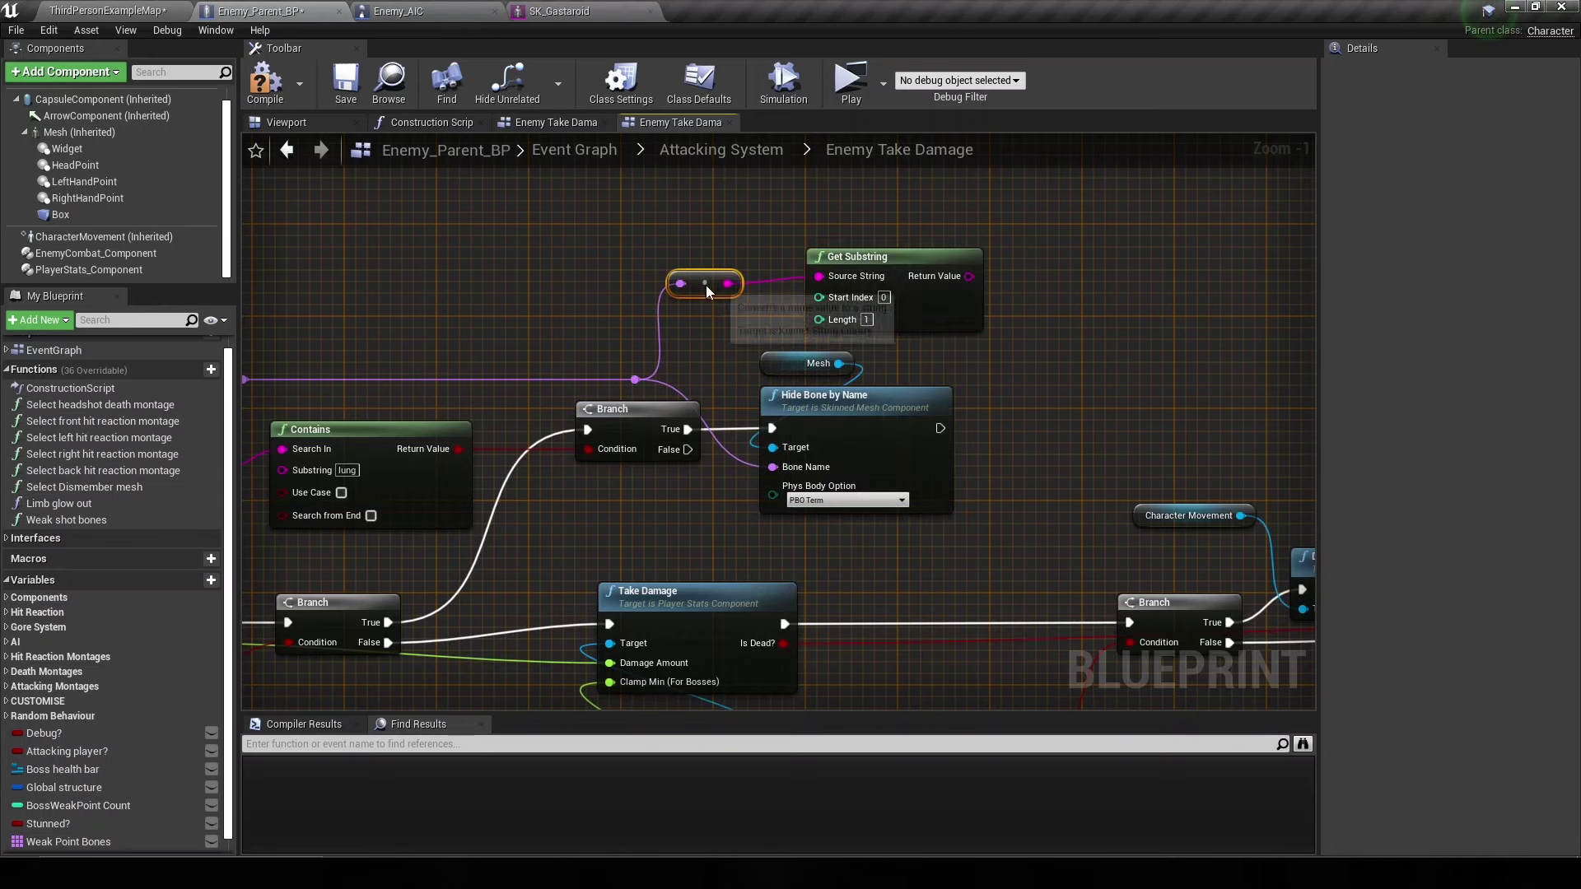
- Compute the string's LEN minus 1 and feed it into Get Substring's Length
right_drag(740, 285, 624, 363)
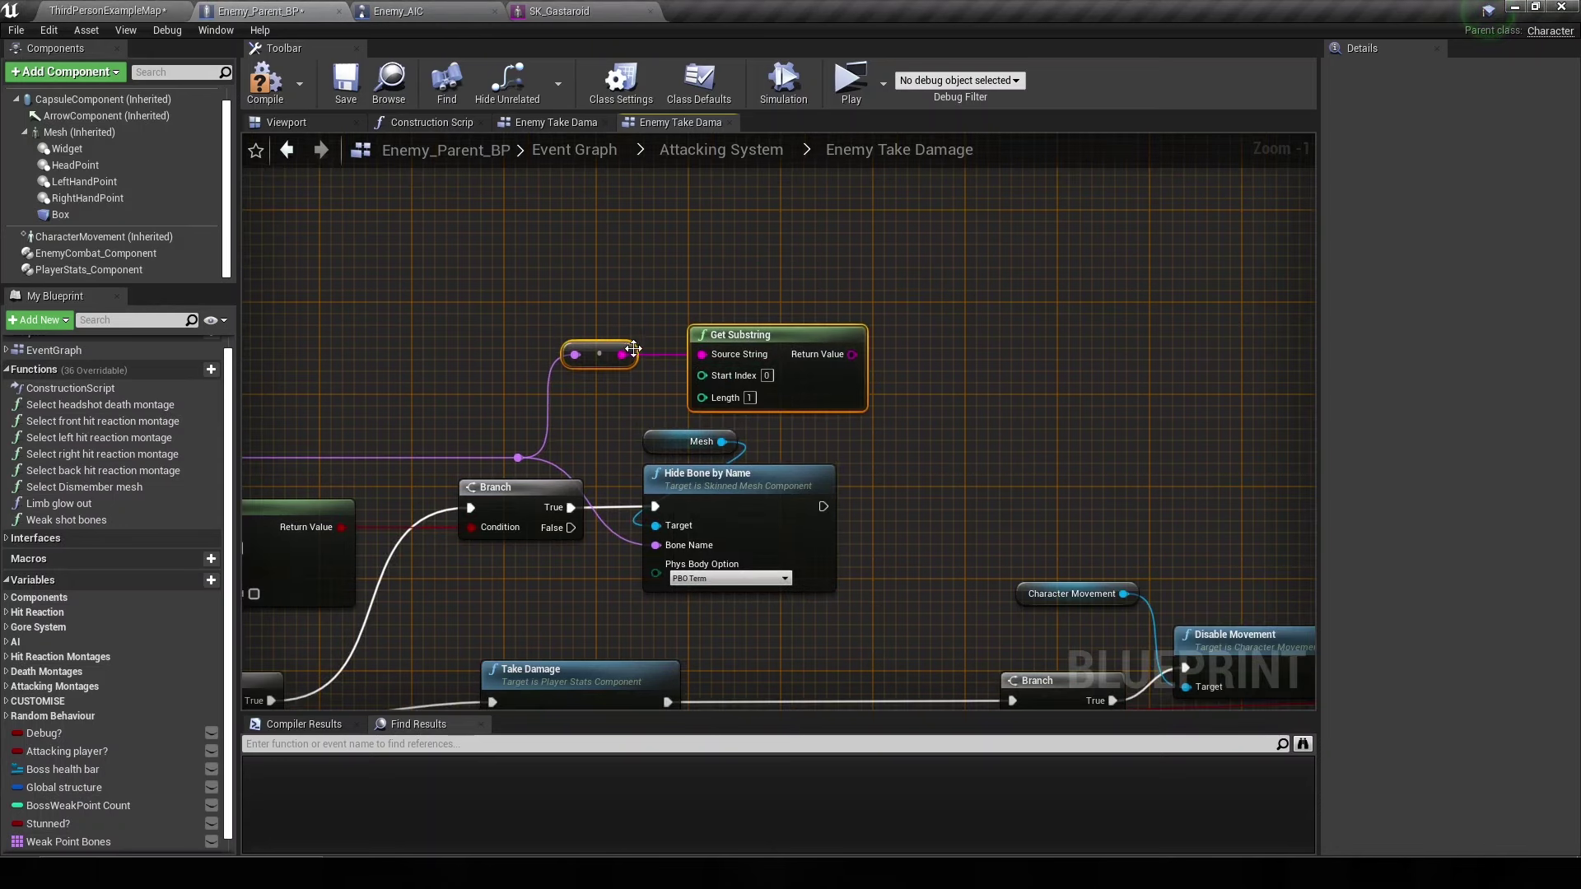
drag(624, 354, 691, 301)
text(length)
key(Return)
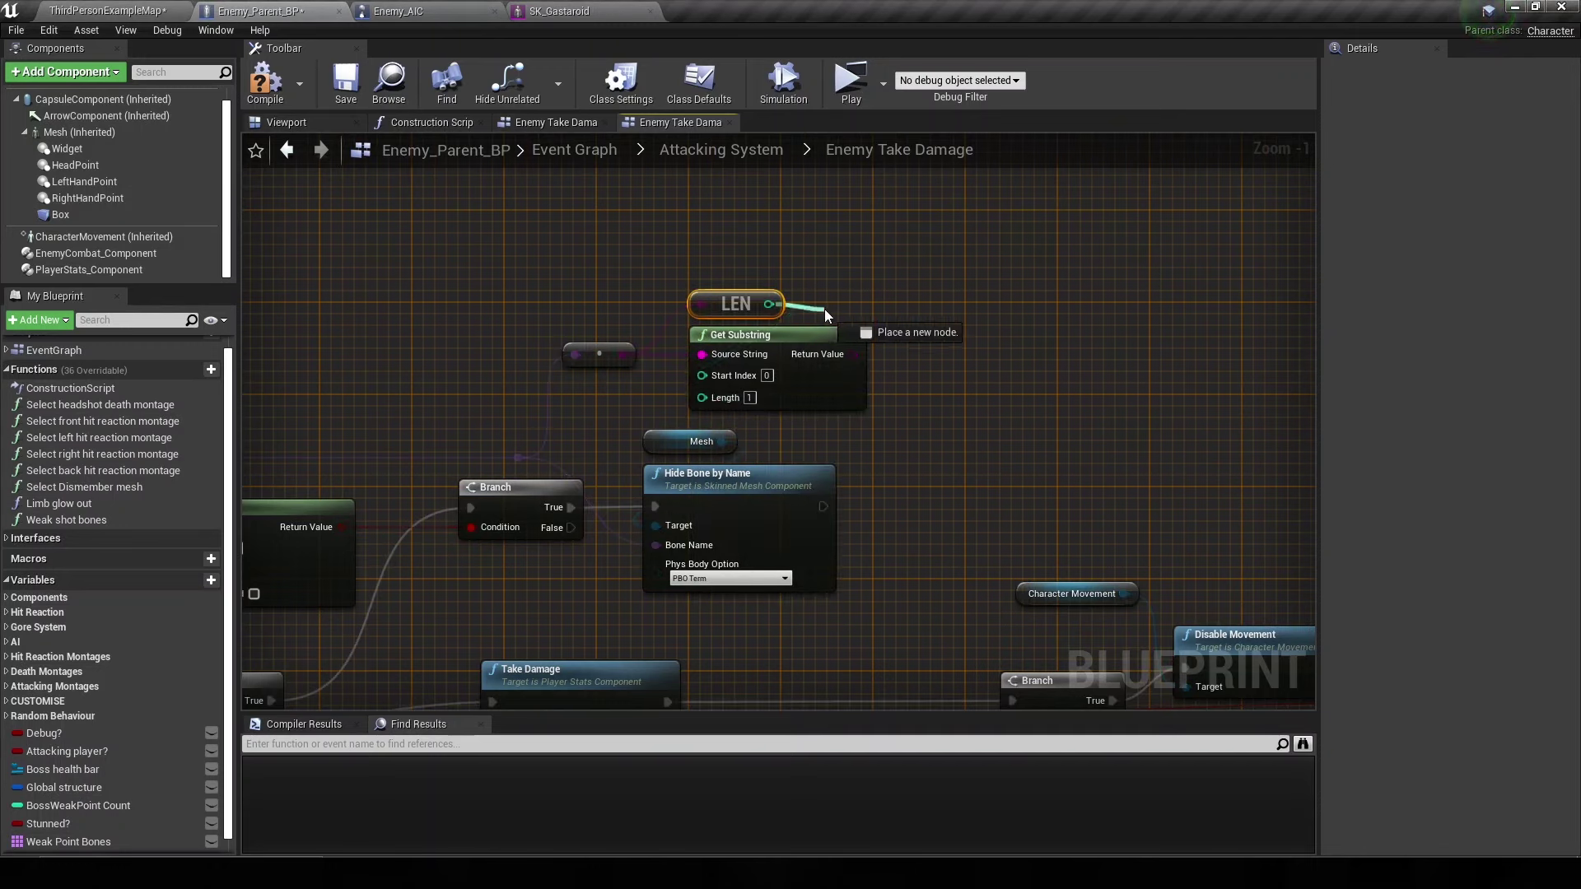
drag(767, 304, 829, 306)
text(==)
key(Return)
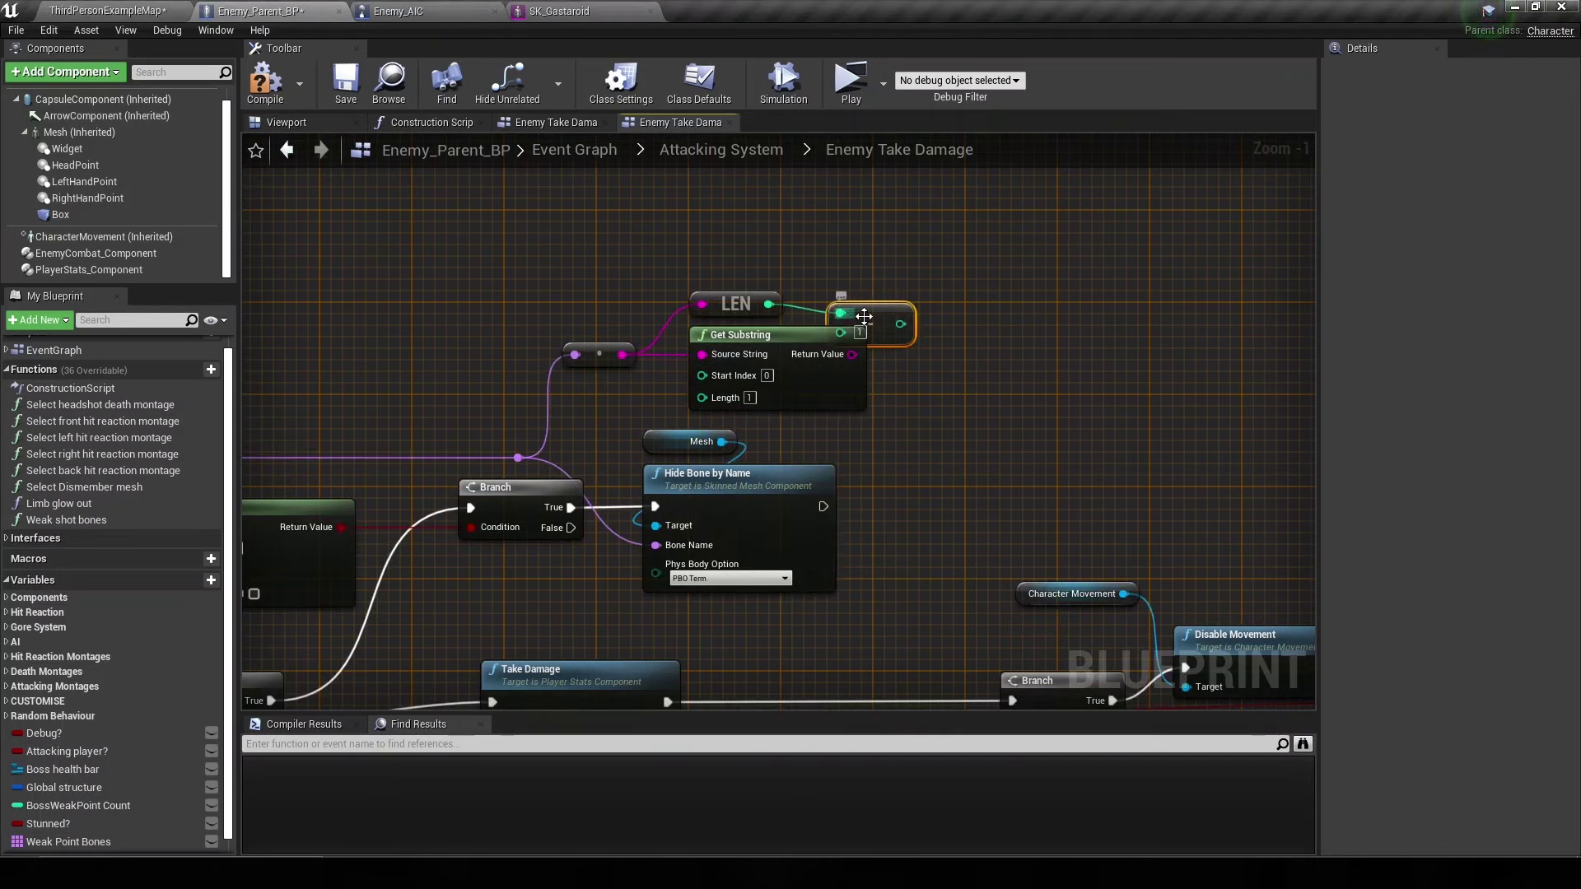
drag(899, 311, 701, 398)
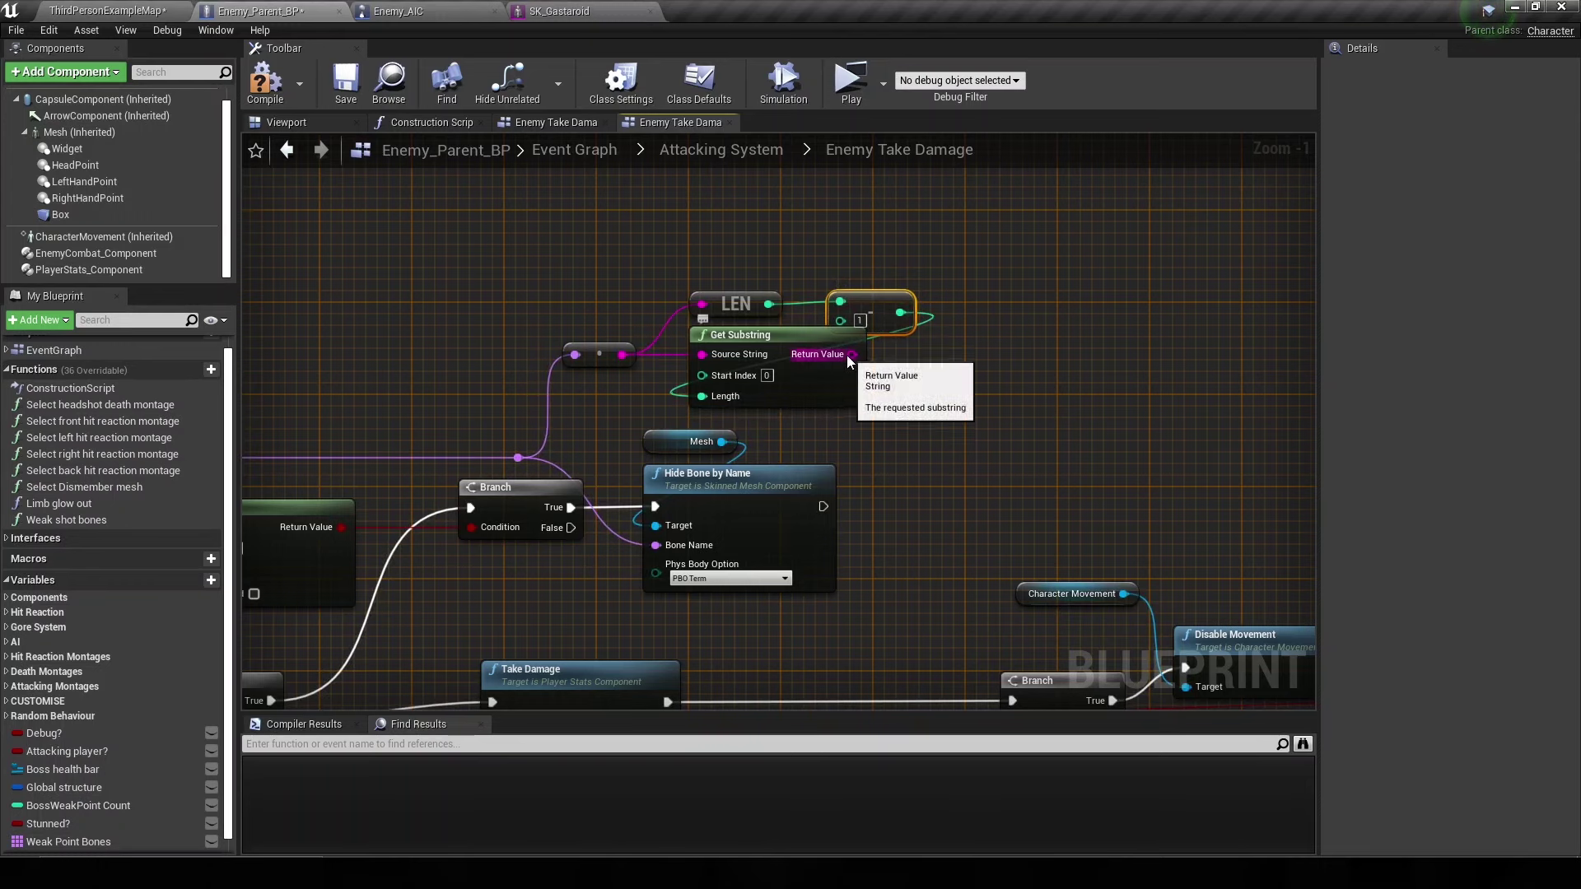
- Print the substring result with a Print String node after Hide Bone by Name
mouse_move(853, 354)
mouse_down()
mouse_move(362, 560)
mouse_move(1183, 552)
mouse_move(944, 494)
mouse_move(982, 485)
mouse_move(937, 354)
mouse_up()
text(print)
key(Return)
- Compile Enemy_Parent_BP and play-test shooting the boss's lungs to see the printed bone names
click(265, 83)
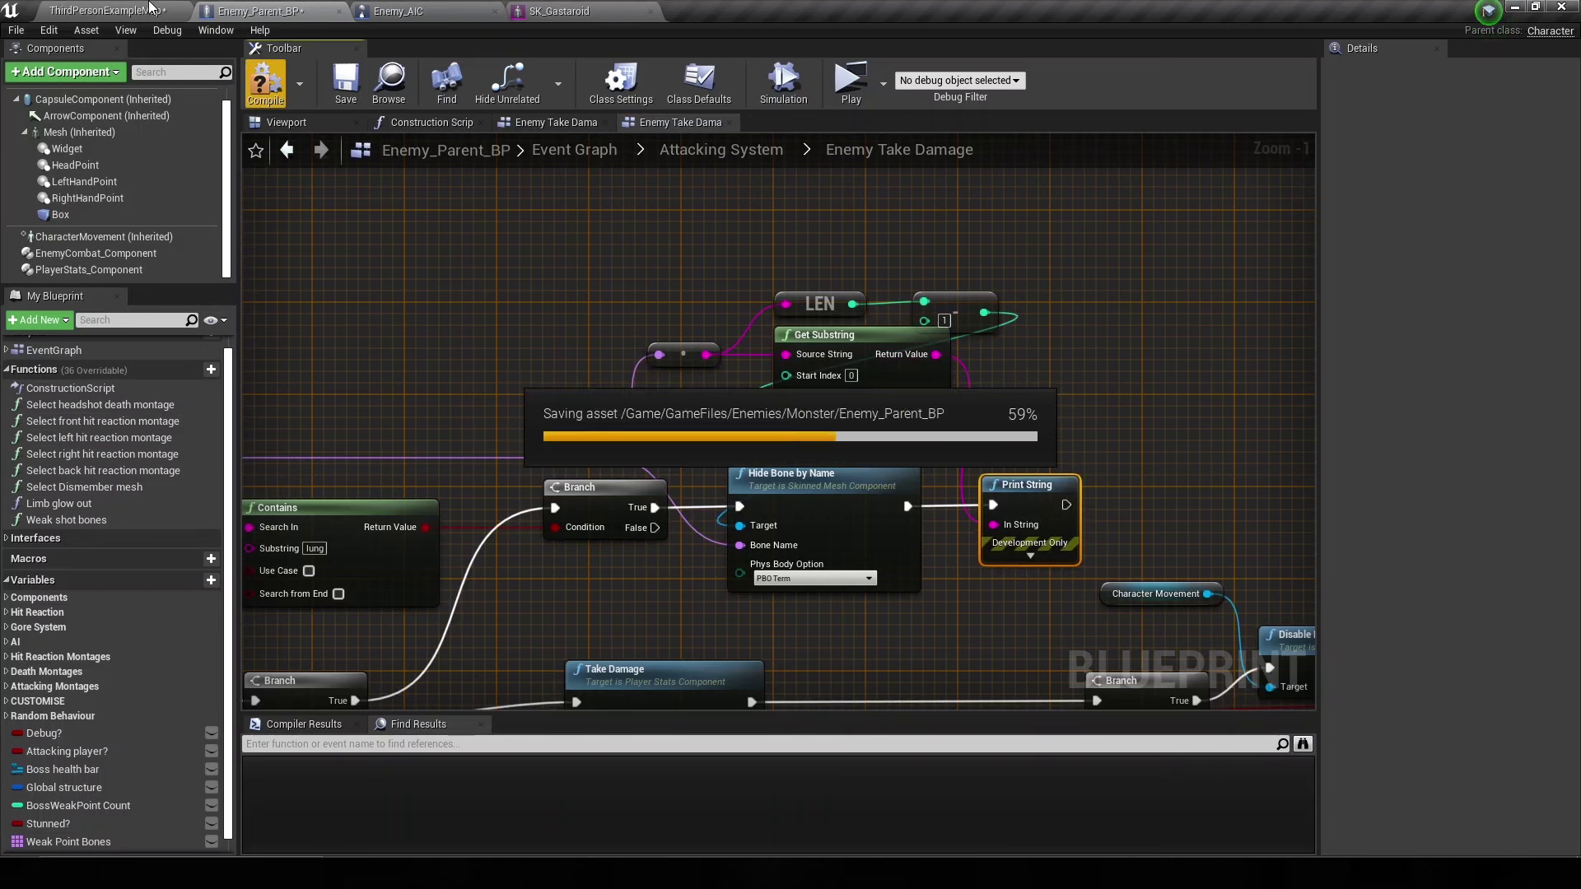
click(151, 8)
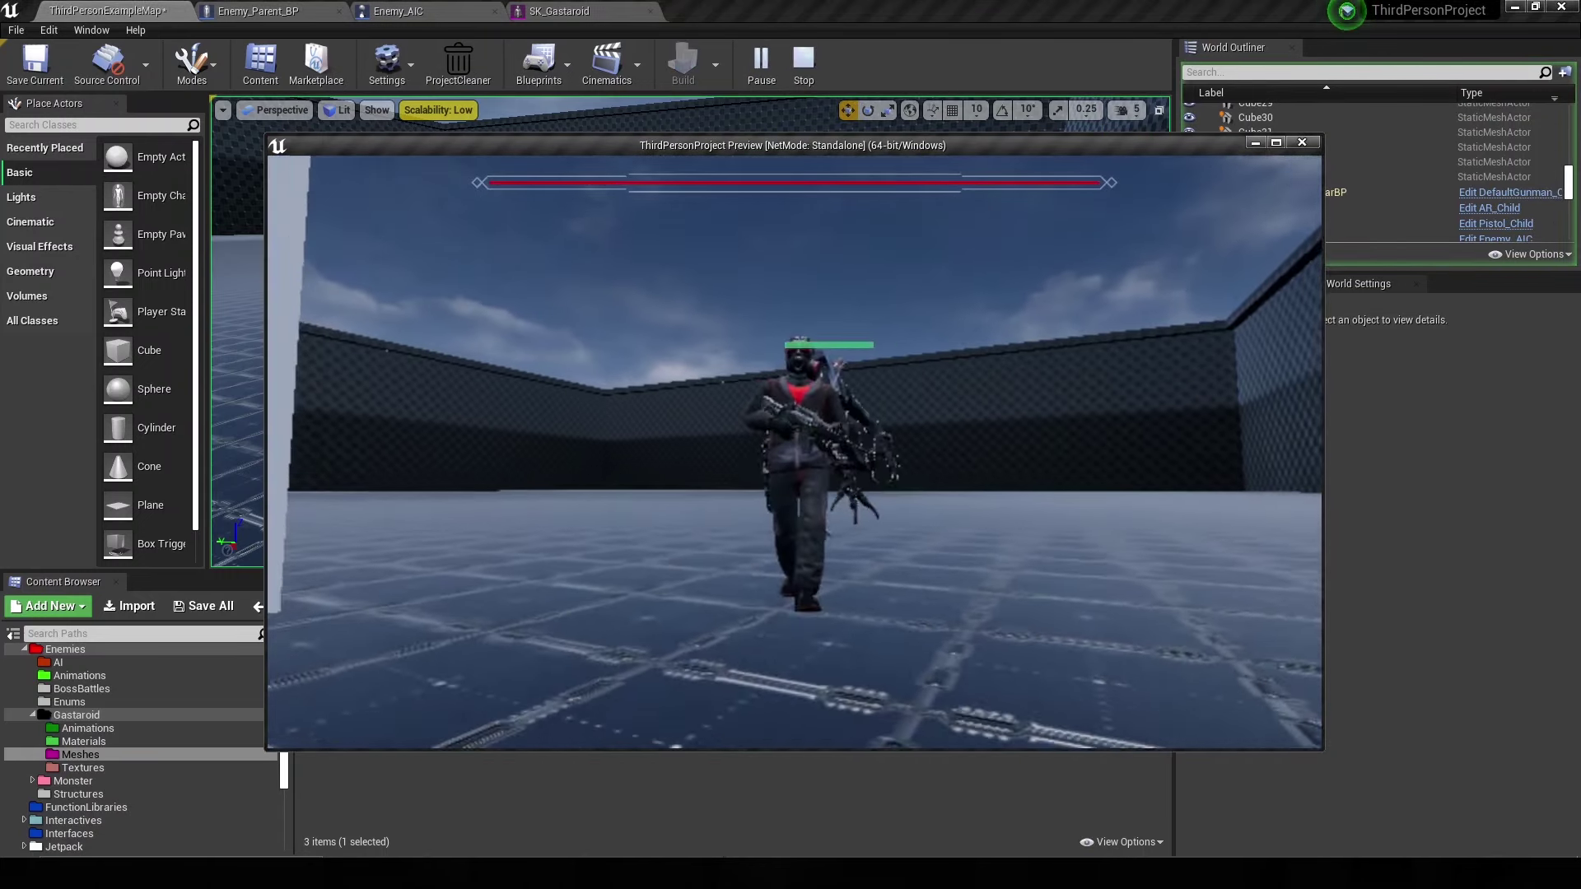
click(795, 453)
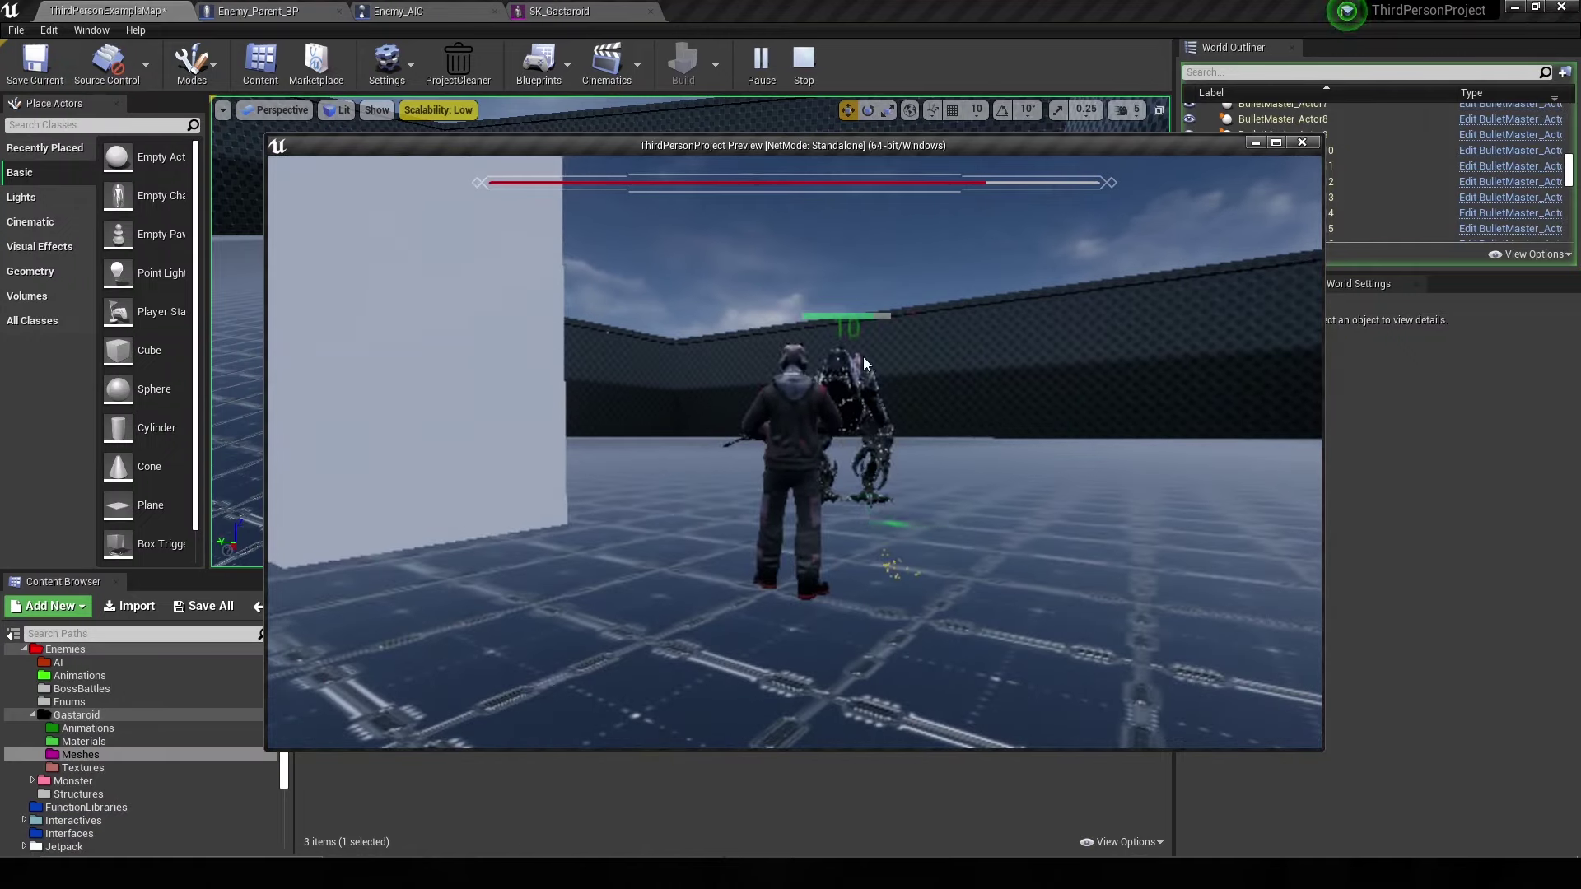
key(Tab)
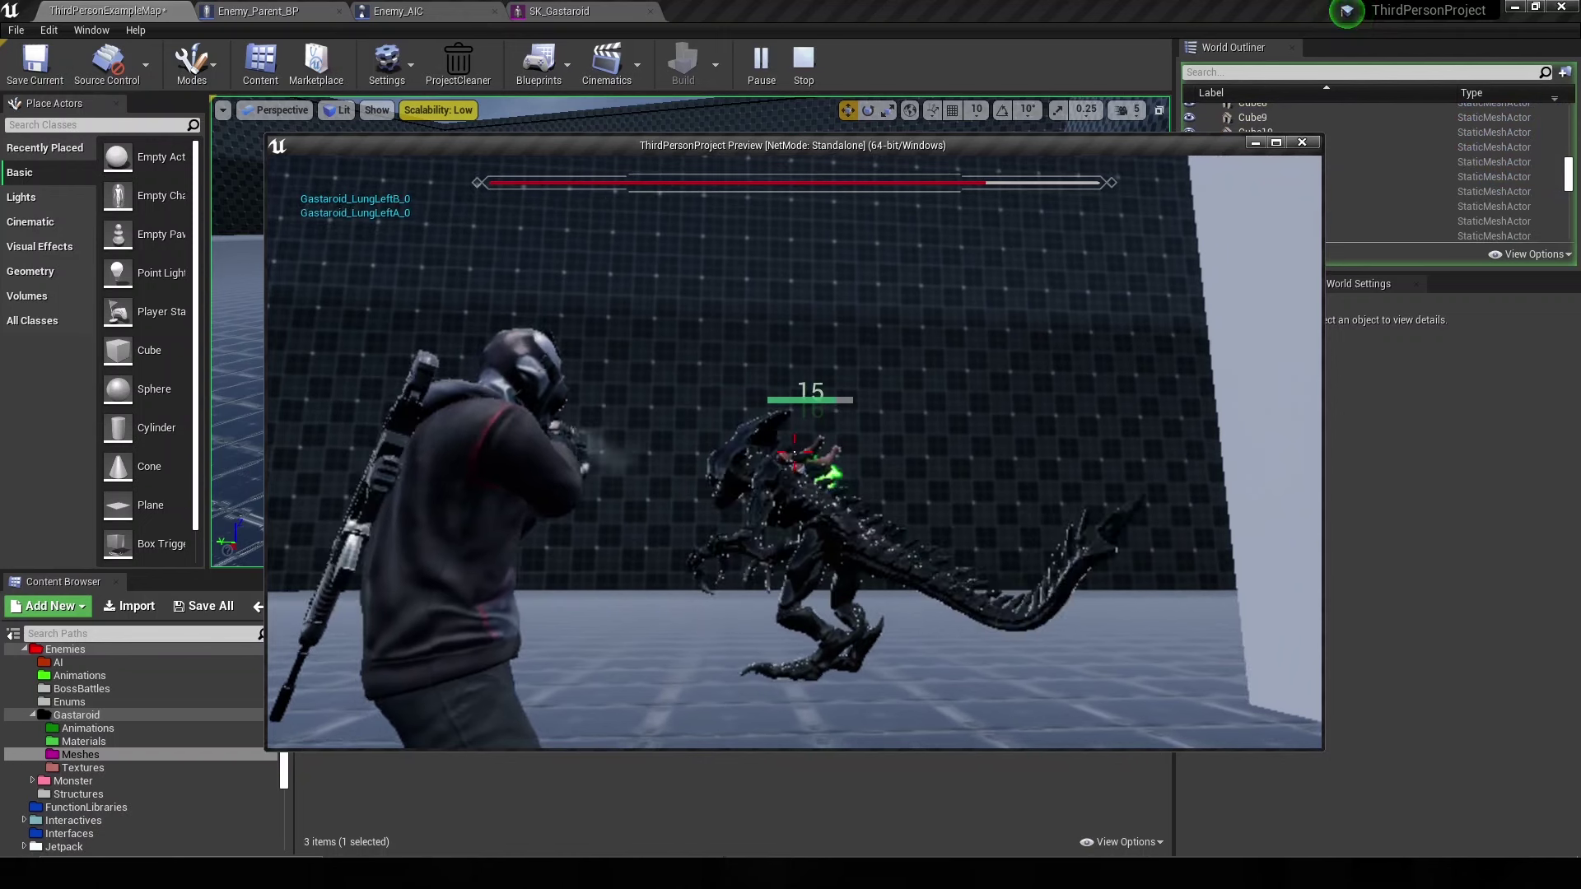
key(Escape)
- Save all unsaved level files and return to the Enemy_Parent_BP graph
click(205, 606)
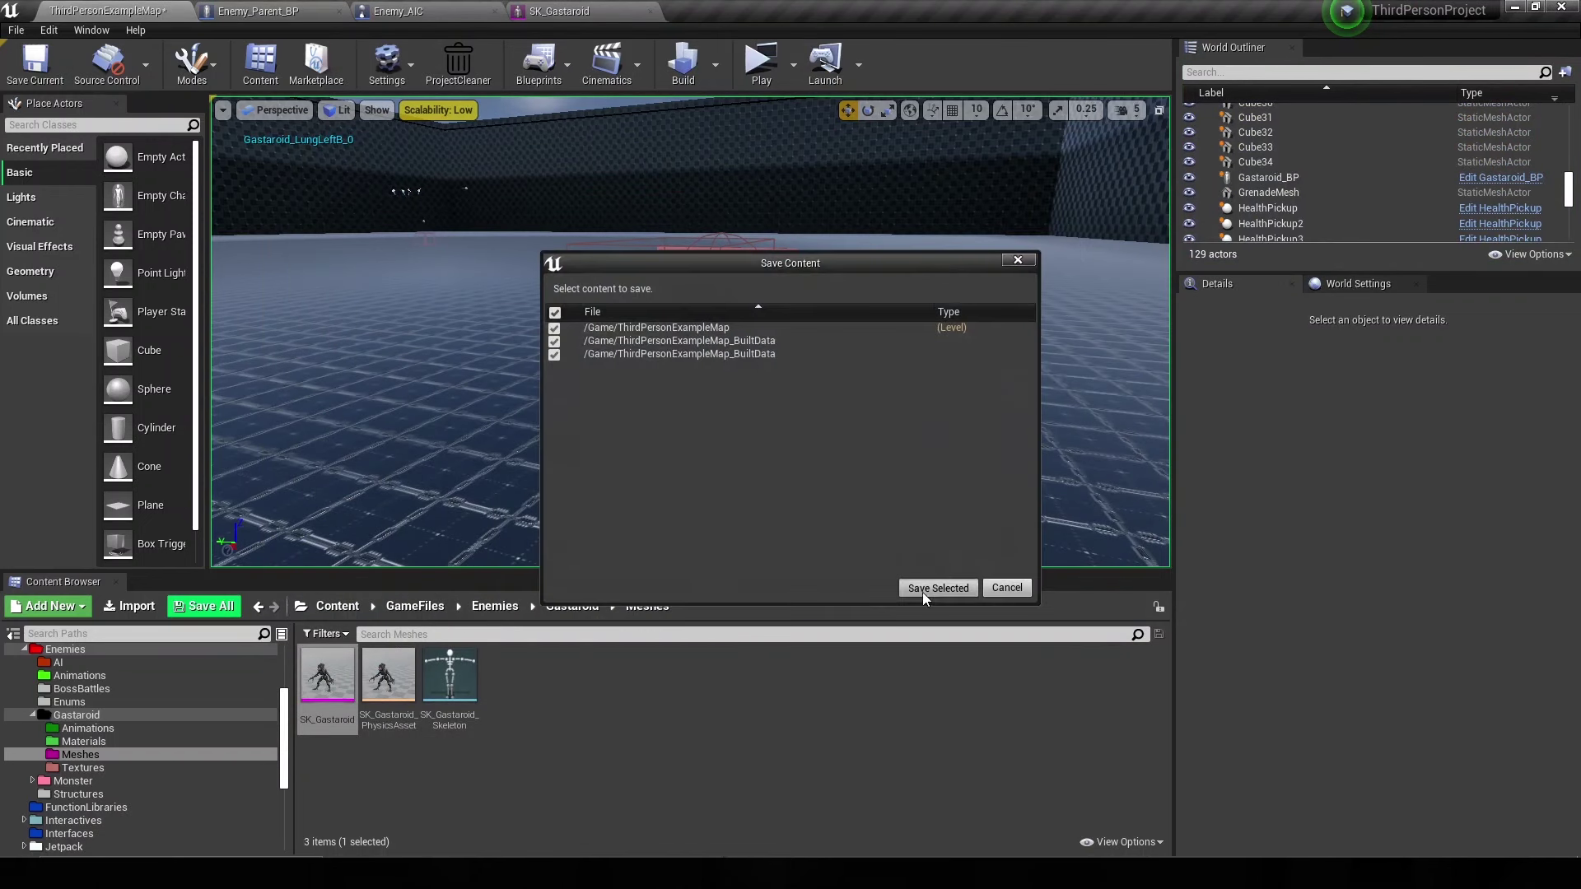
click(924, 590)
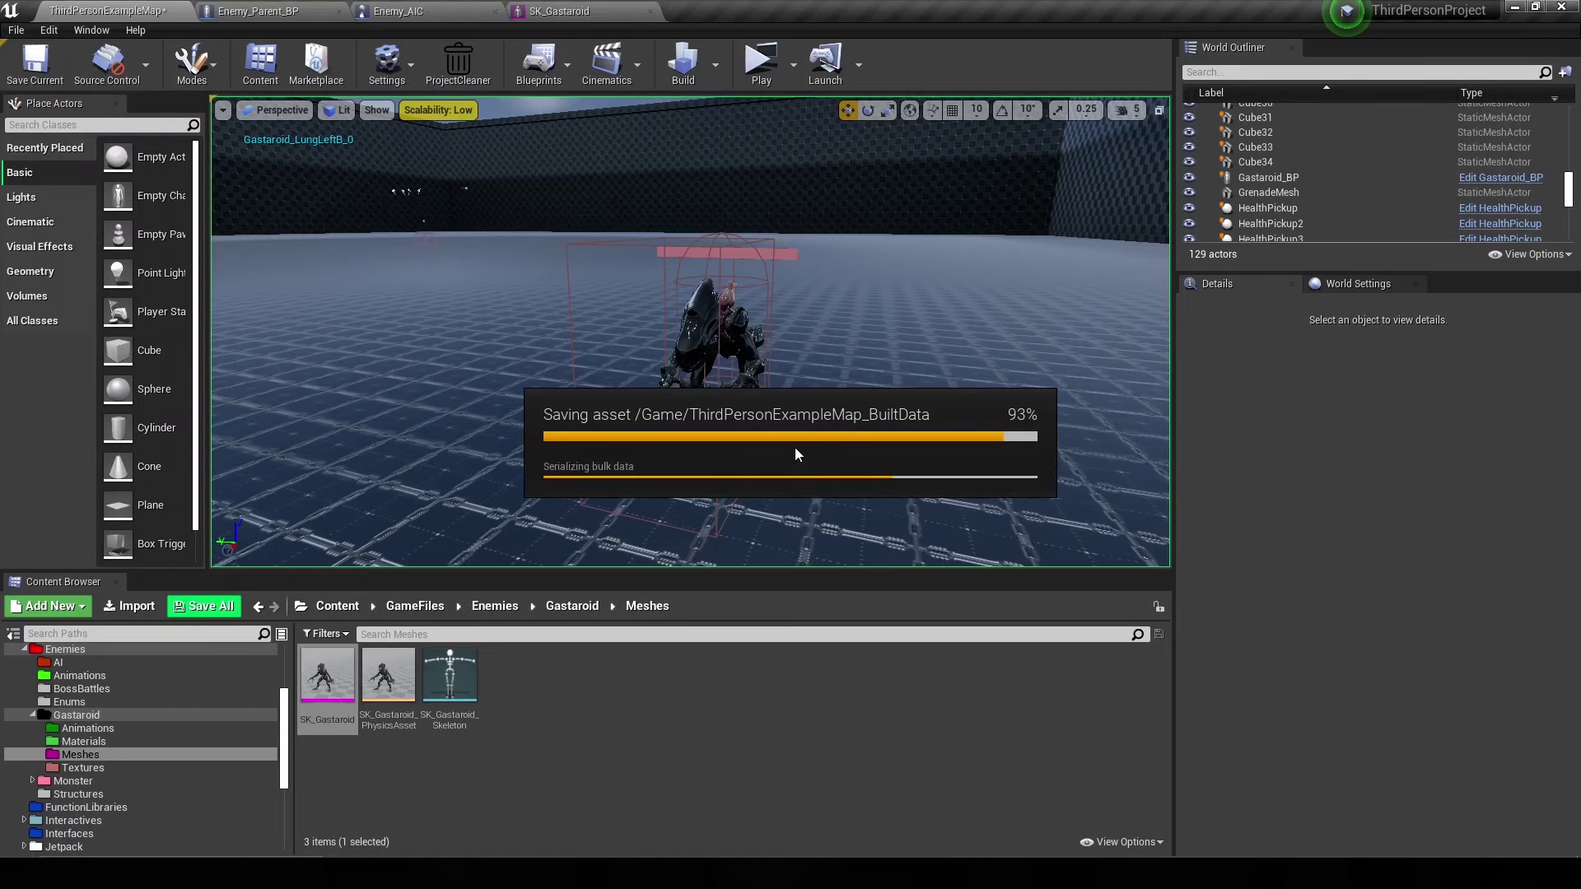
click(602, 8)
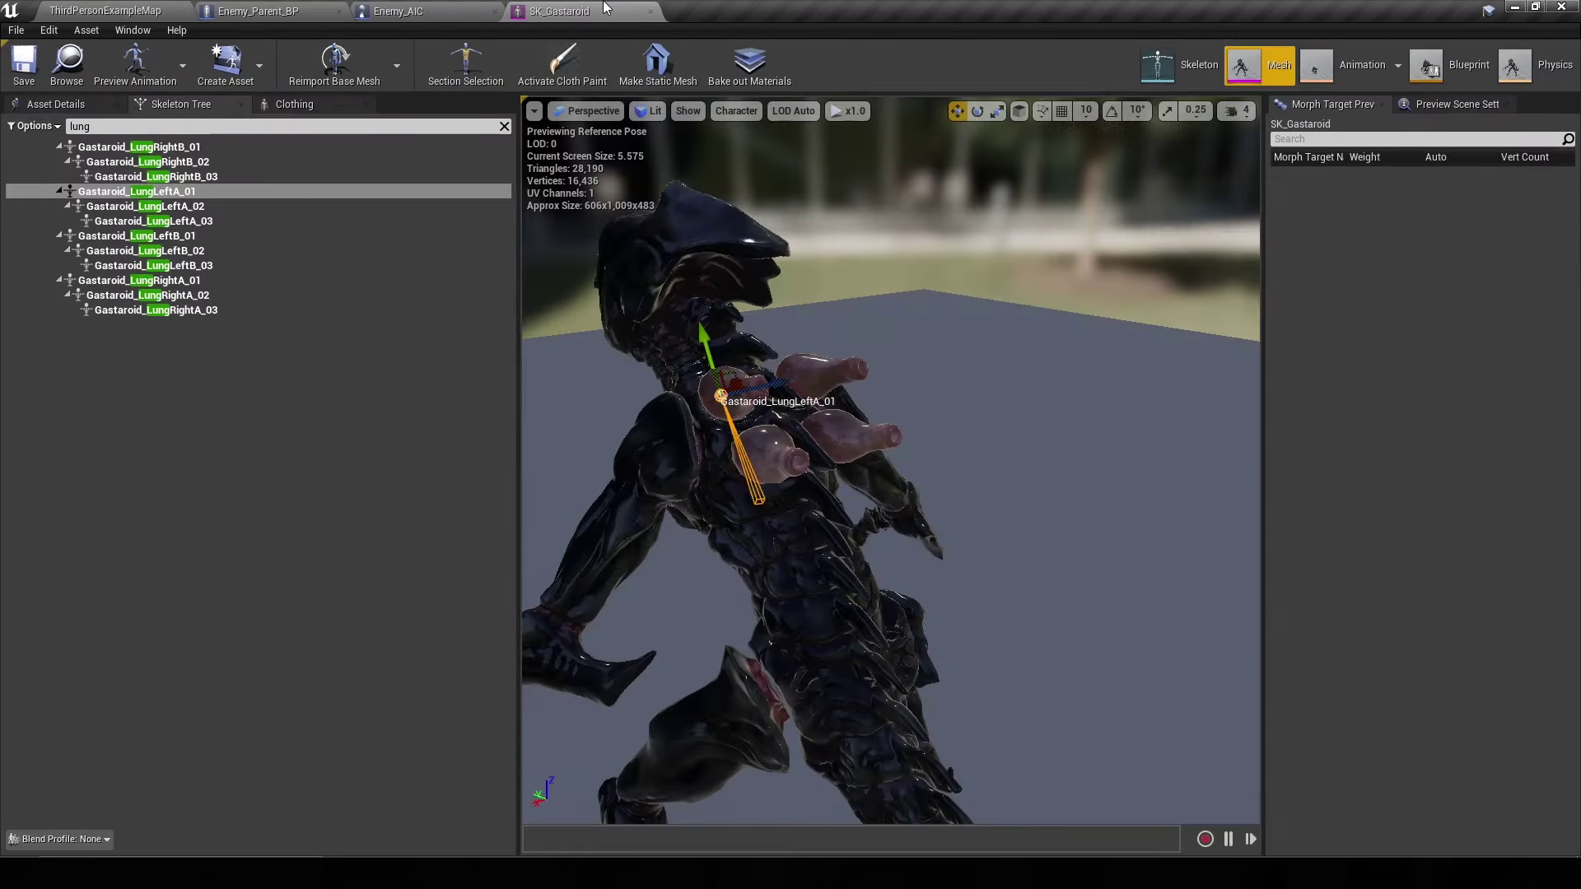
click(353, 8)
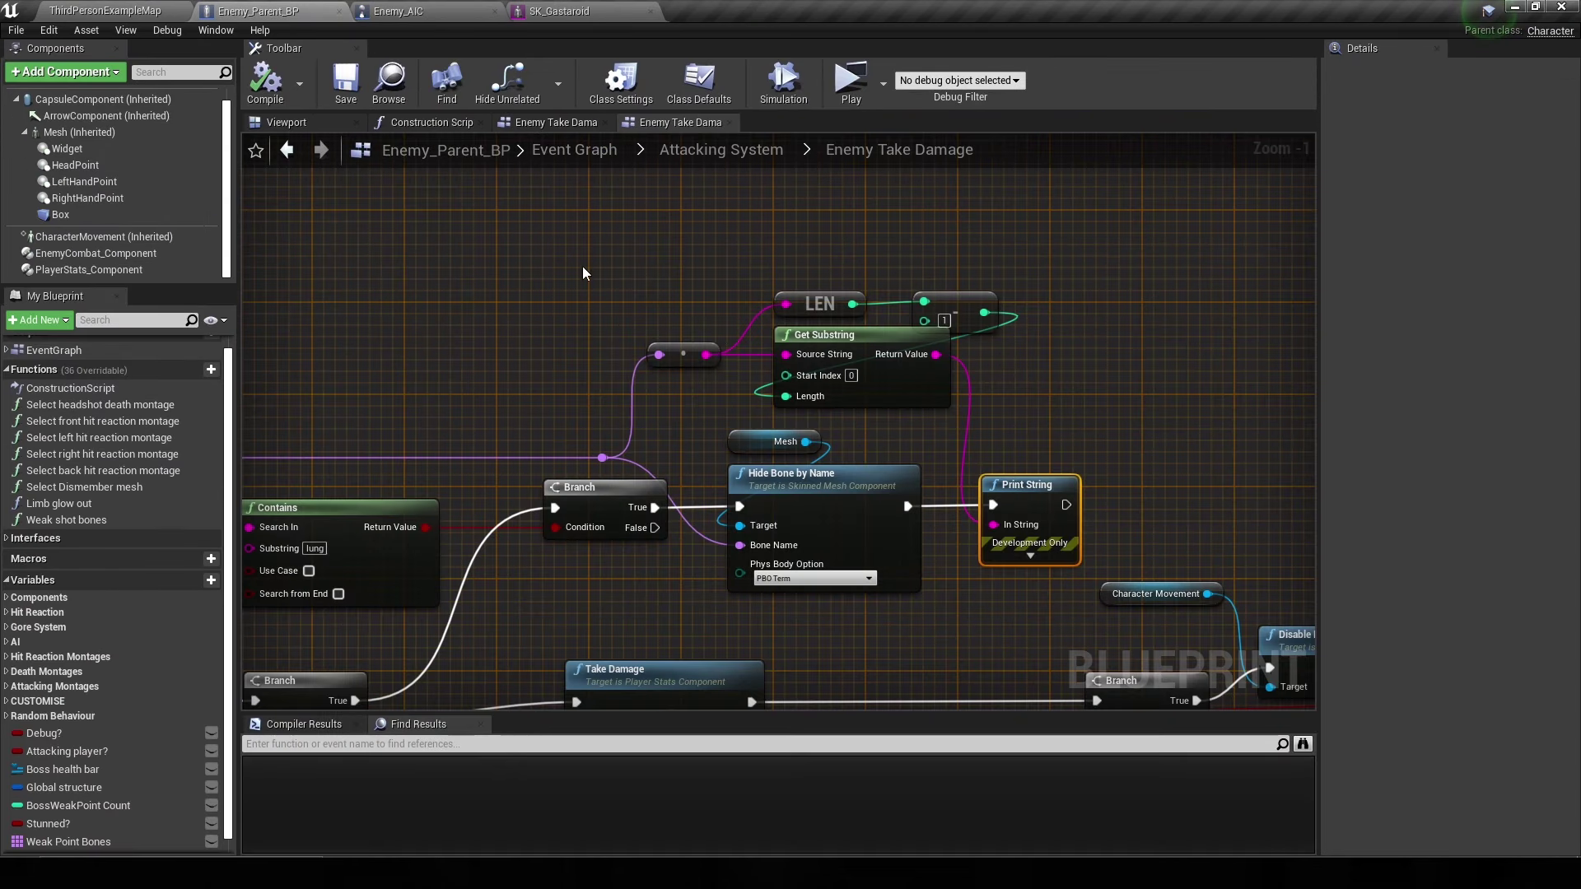
- Append "1" to the Get Substring result using an Append node with B set to 1
mouse_move(936, 355)
mouse_down()
mouse_move(1025, 379)
mouse_move(1012, 335)
mouse_move(1061, 380)
mouse_up()
text(append)
key(Return)
click(1055, 377)
key(BackSpace)
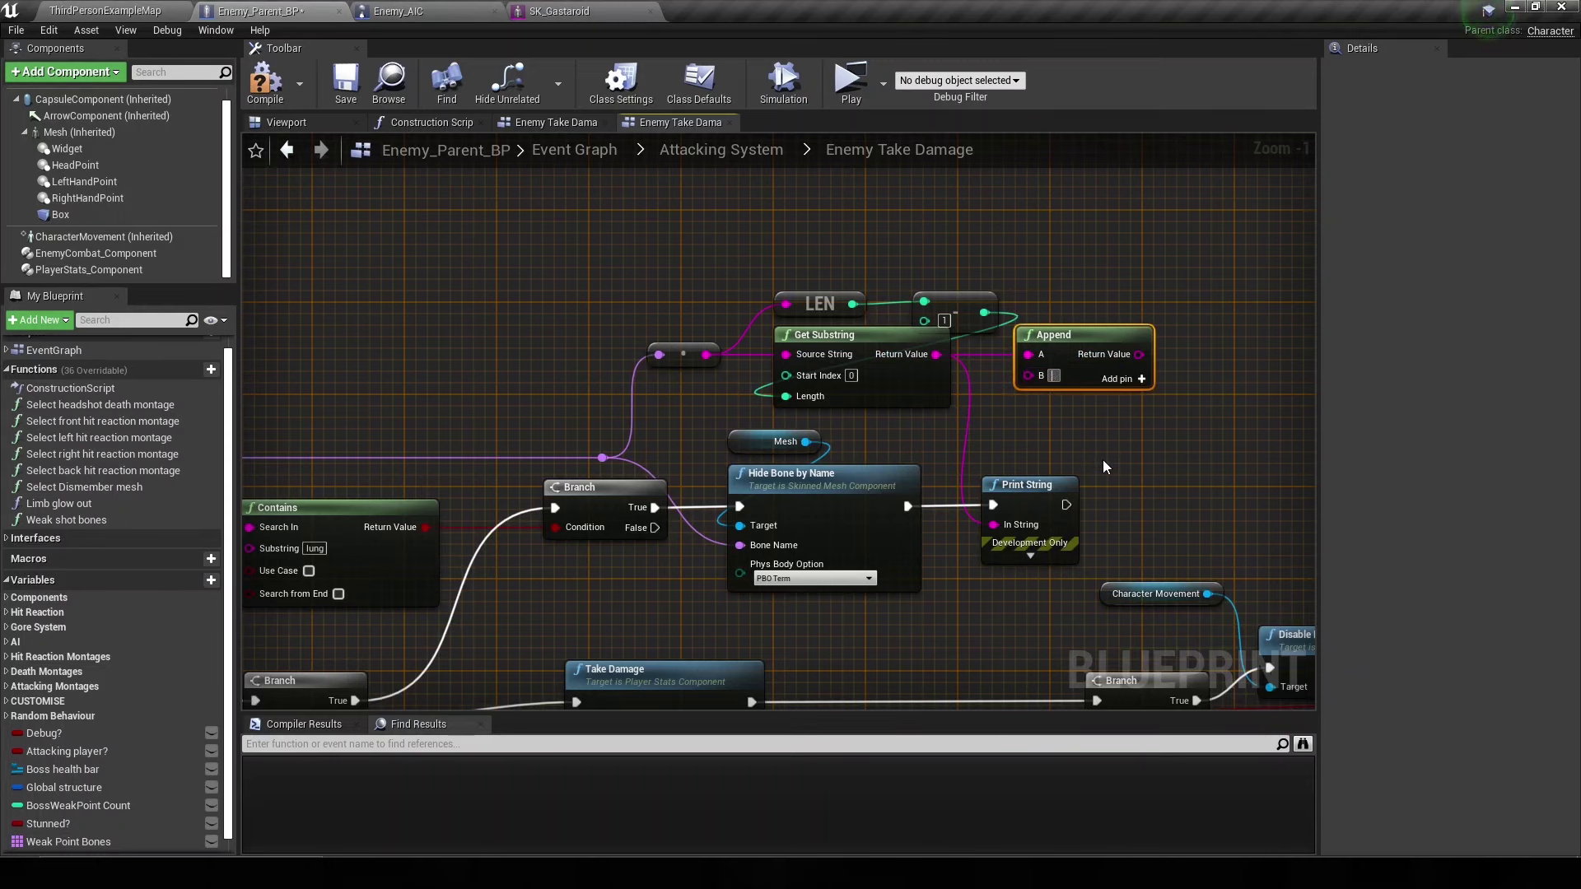
text(1)
- Delete the Print String debug node and the reroute points, tidying the string-building nodes
drag(1106, 451, 1039, 527)
key(Delete)
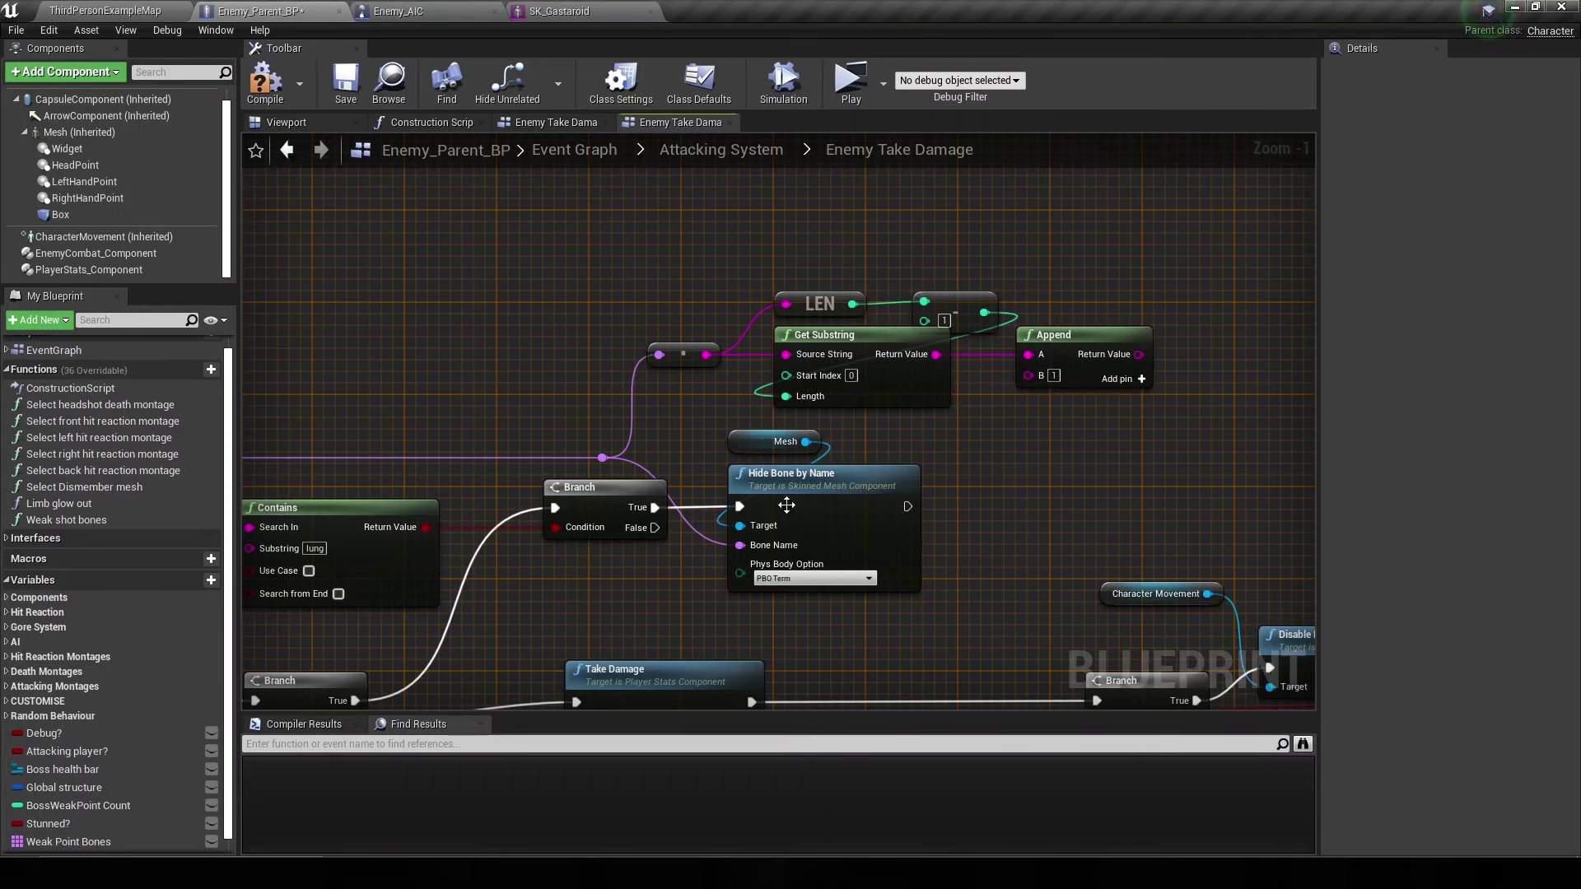
double_click(604, 457)
mouse_move(626, 280)
mouse_down()
mouse_move(1090, 409)
mouse_move(891, 375)
mouse_up()
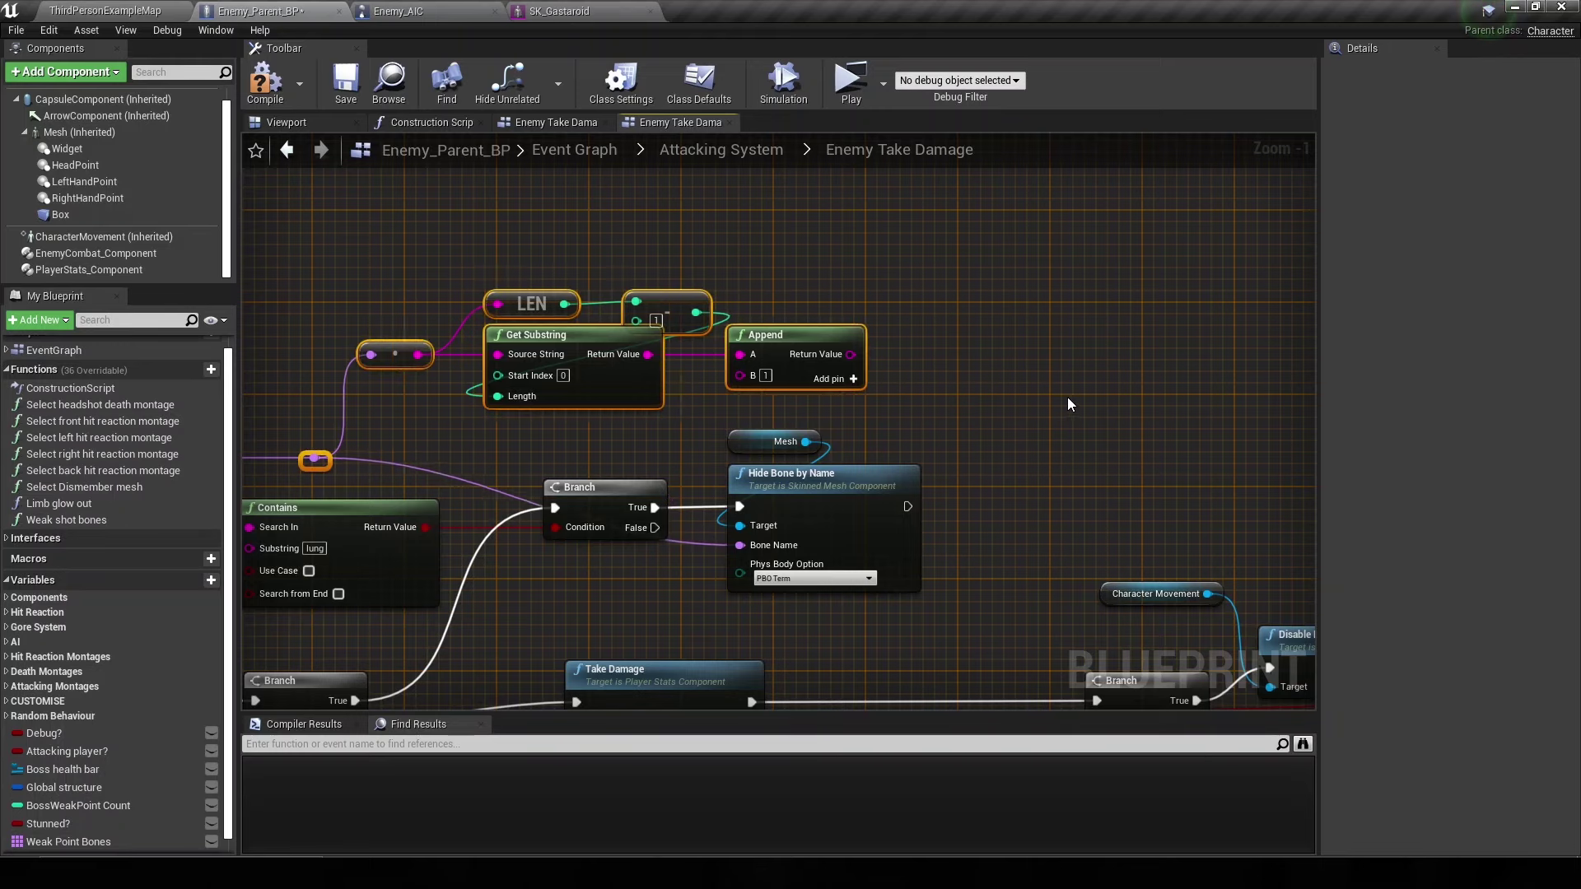
right_drag(725, 445, 1009, 438)
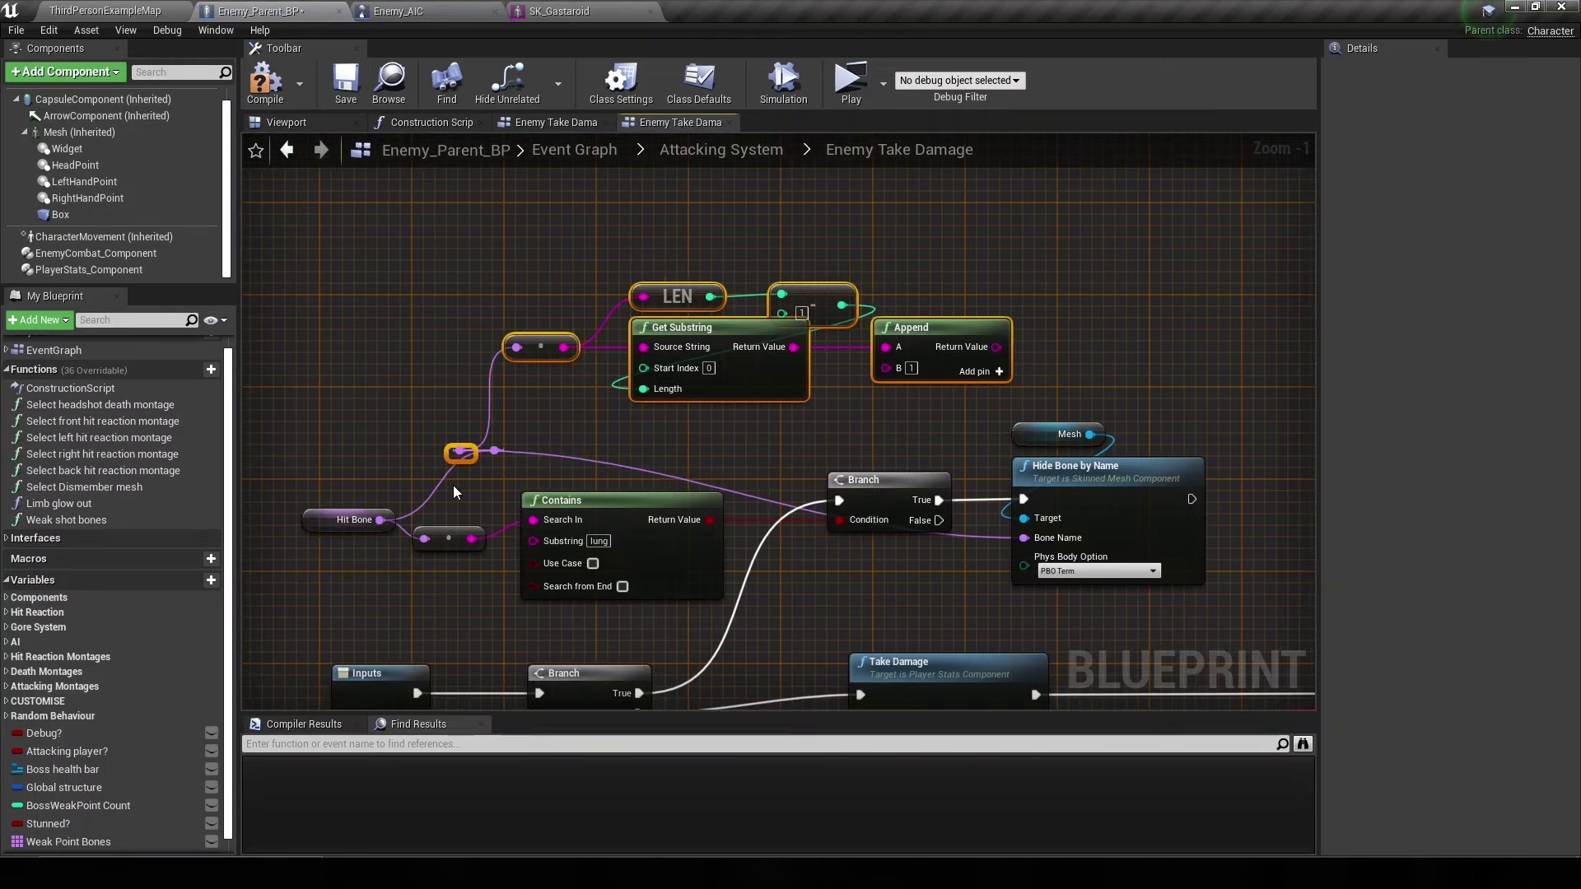
drag(454, 472, 519, 428)
key(Delete)
- Convert the Append result from string to name and wire it into Hide Bone by Name's Bone Name
drag(380, 520, 517, 346)
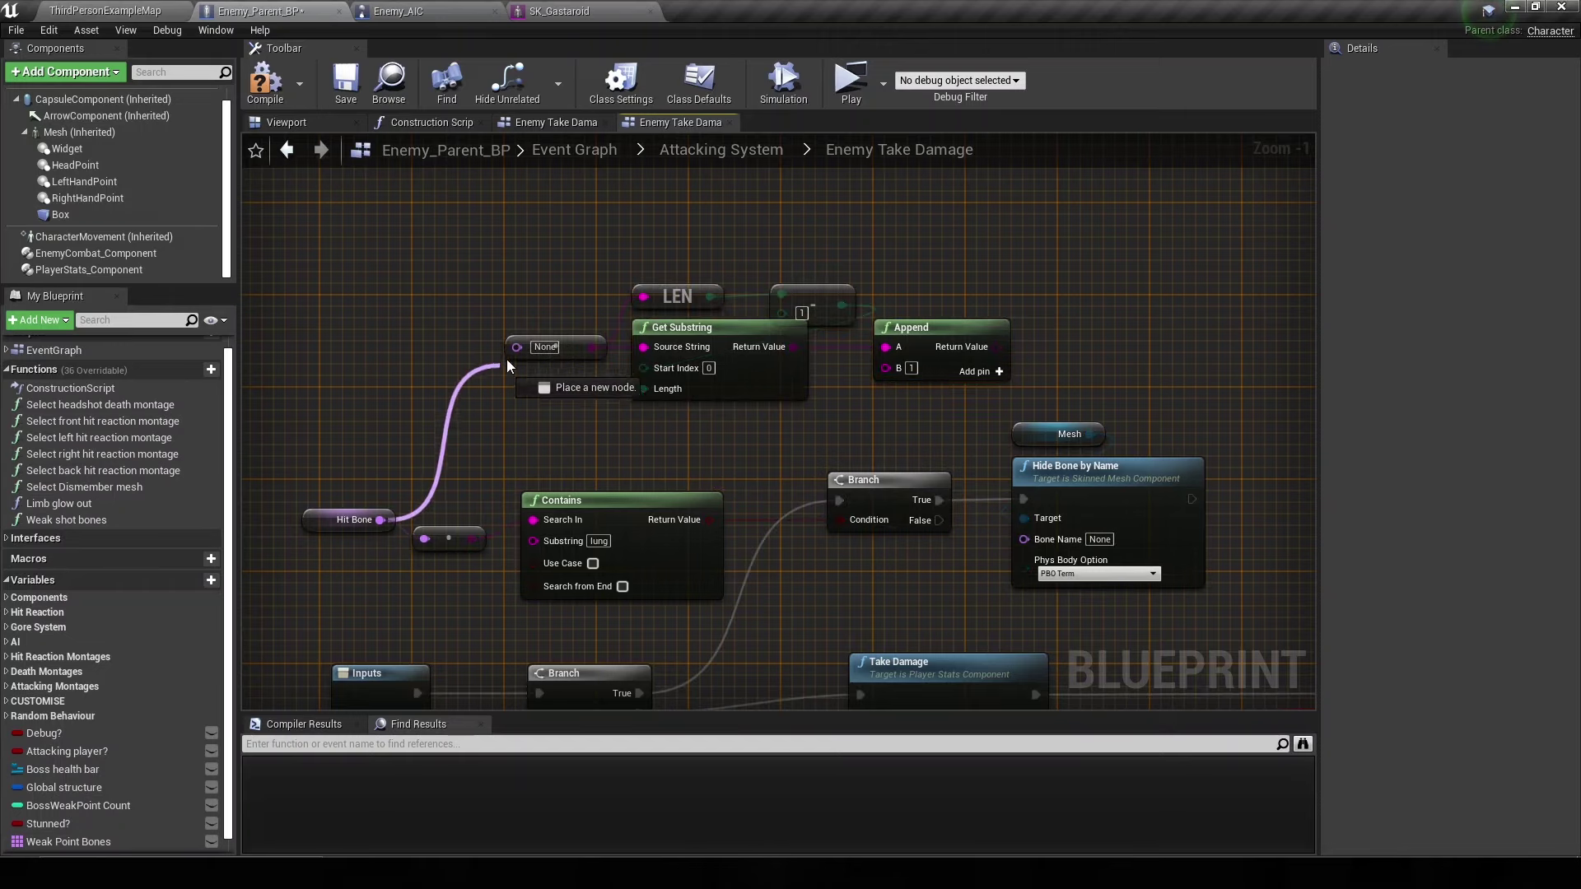
mouse_move(572, 269)
mouse_down()
mouse_move(1006, 426)
mouse_move(952, 371)
mouse_move(982, 370)
mouse_up()
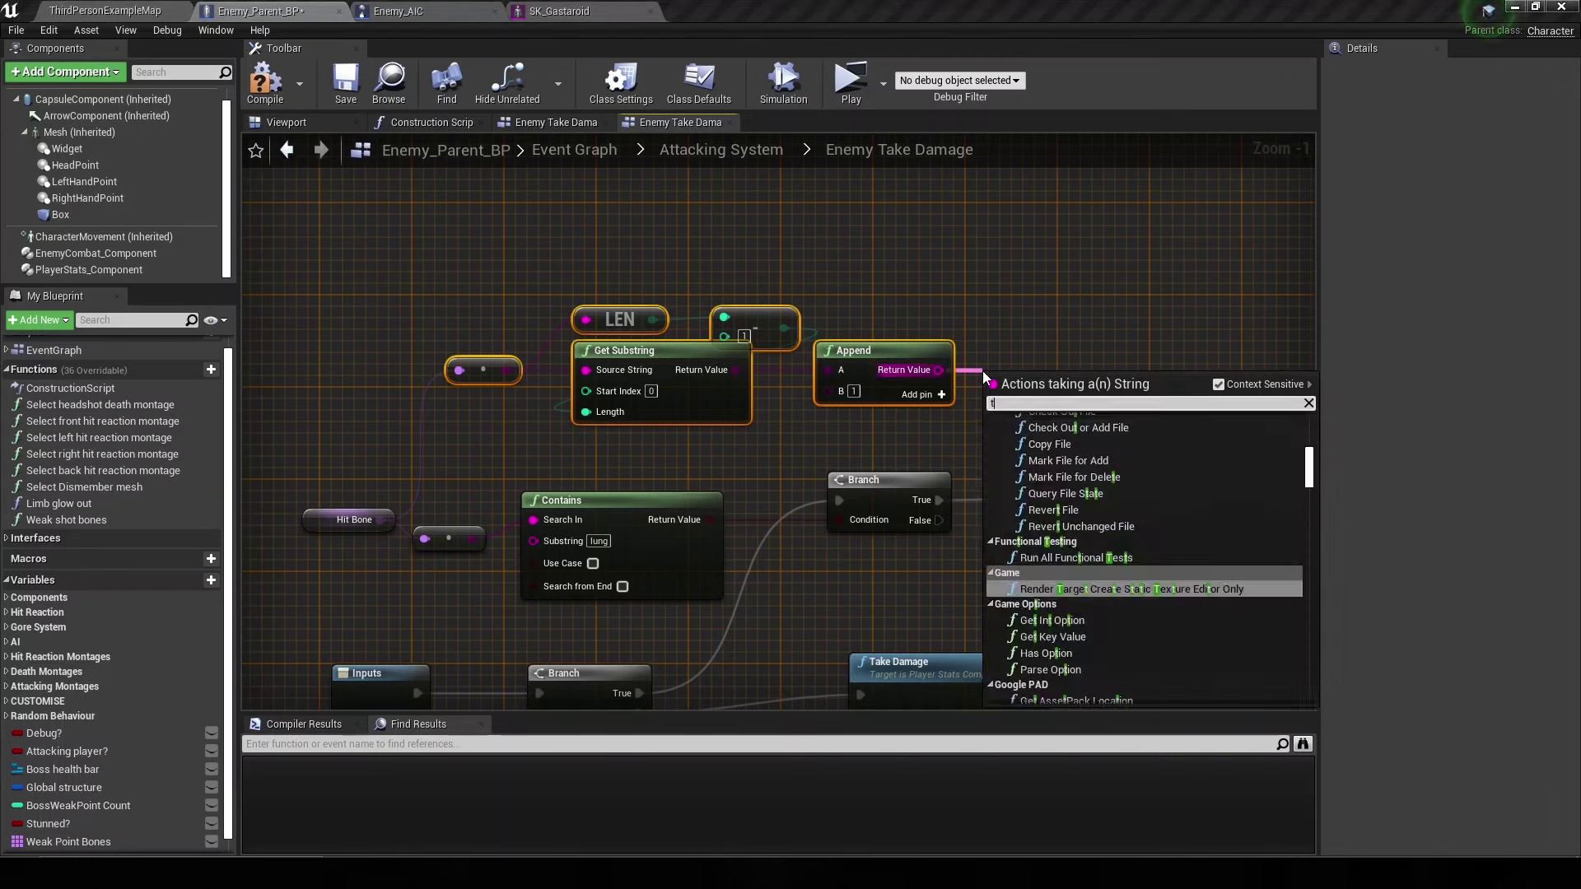
key(Escape)
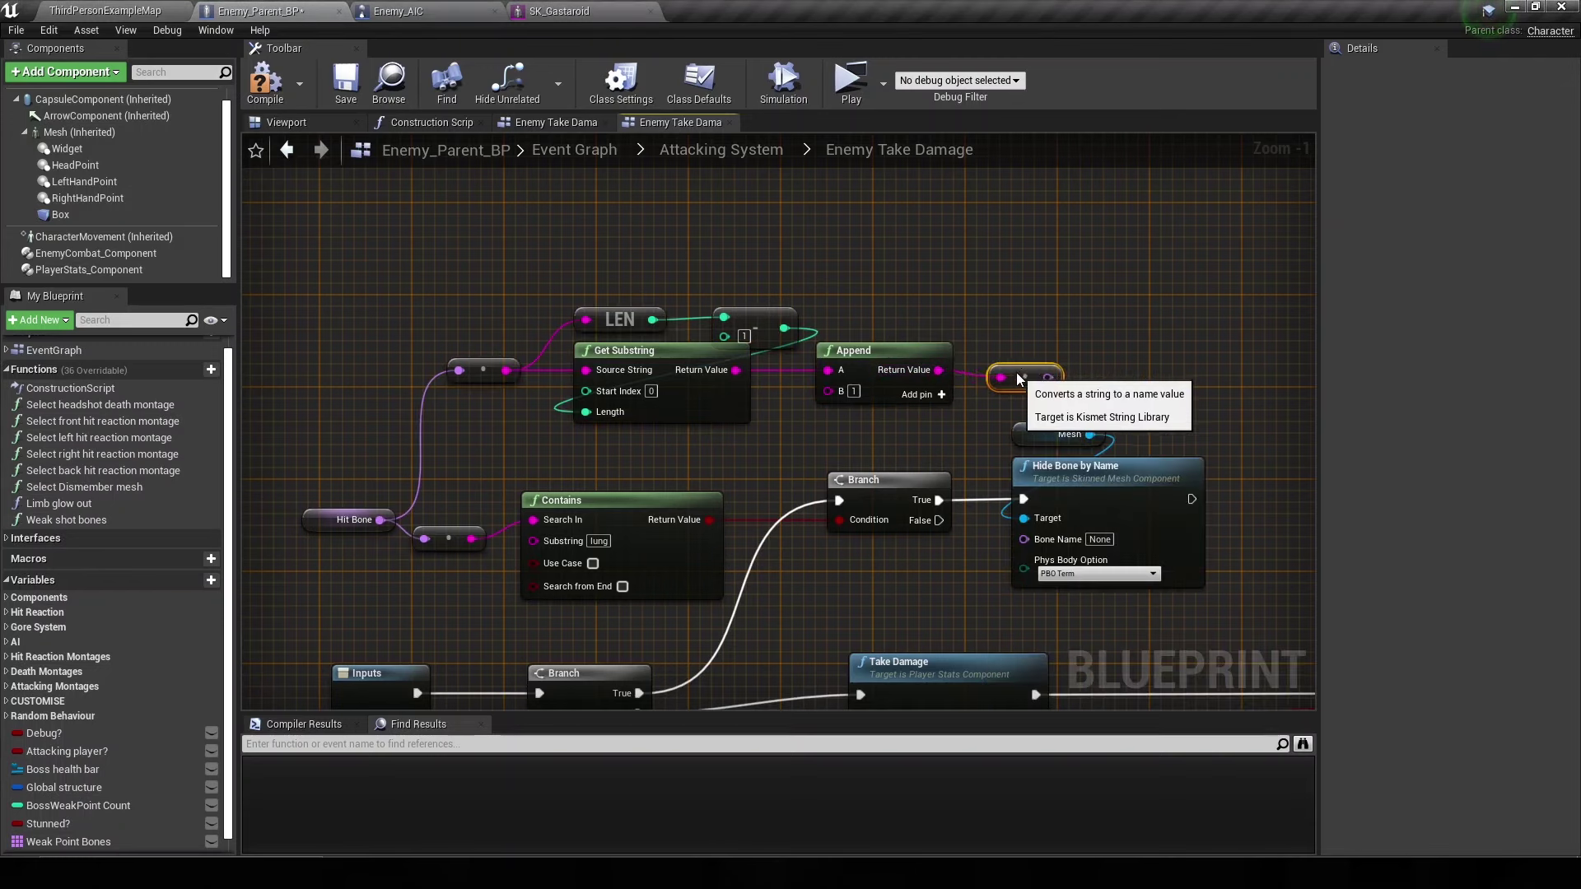
drag(1037, 377, 1042, 538)
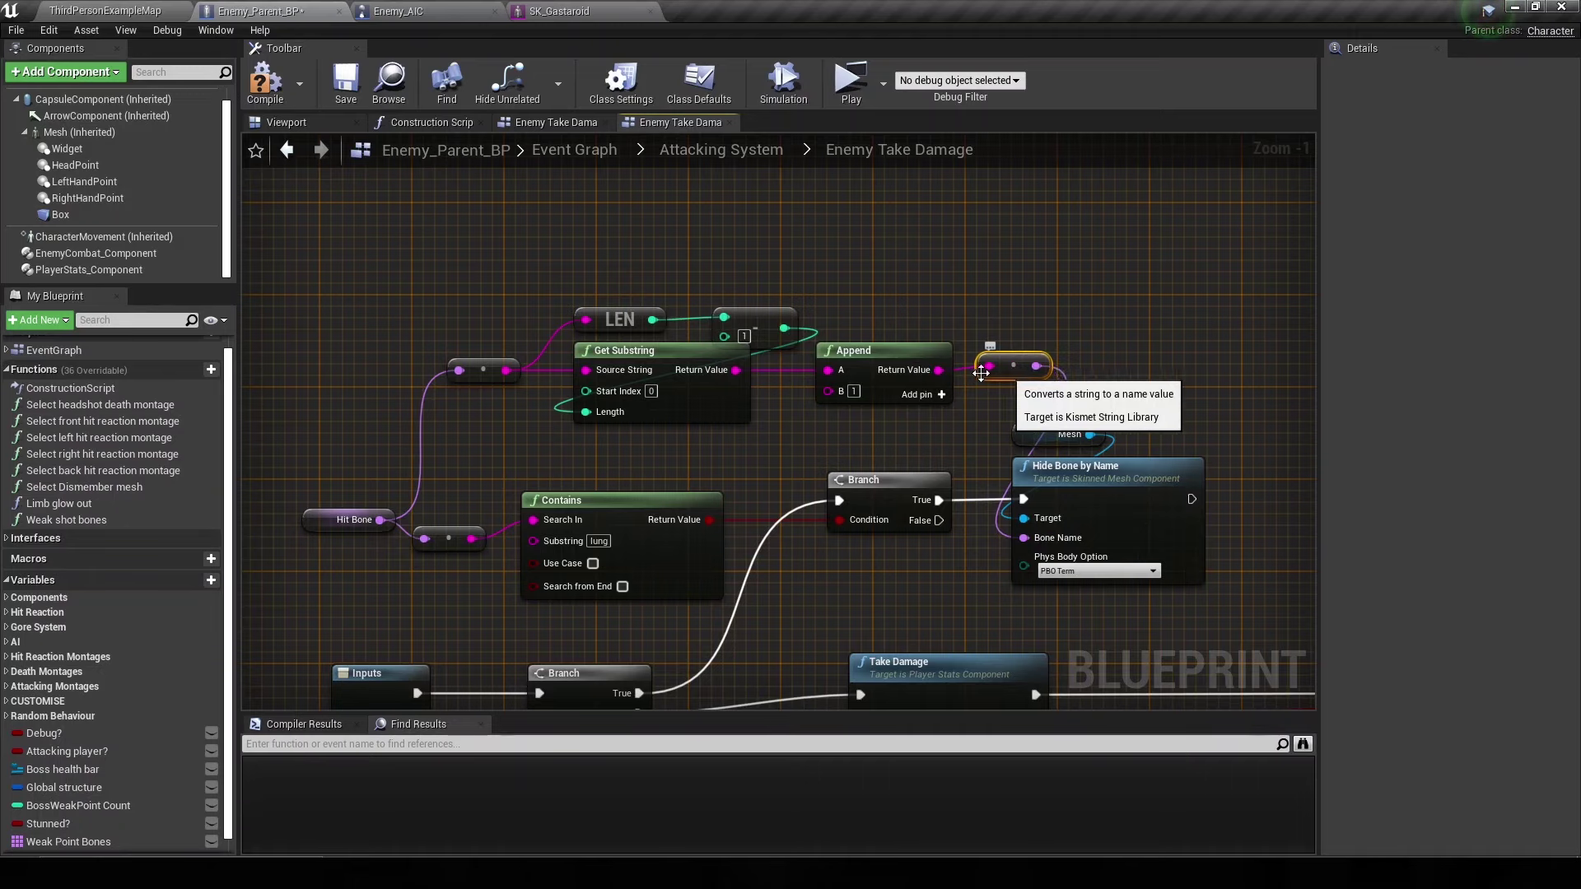
mouse_move(560, 292)
mouse_down()
mouse_move(803, 338)
mouse_move(754, 313)
mouse_up()
right_drag(961, 348, 961, 316)
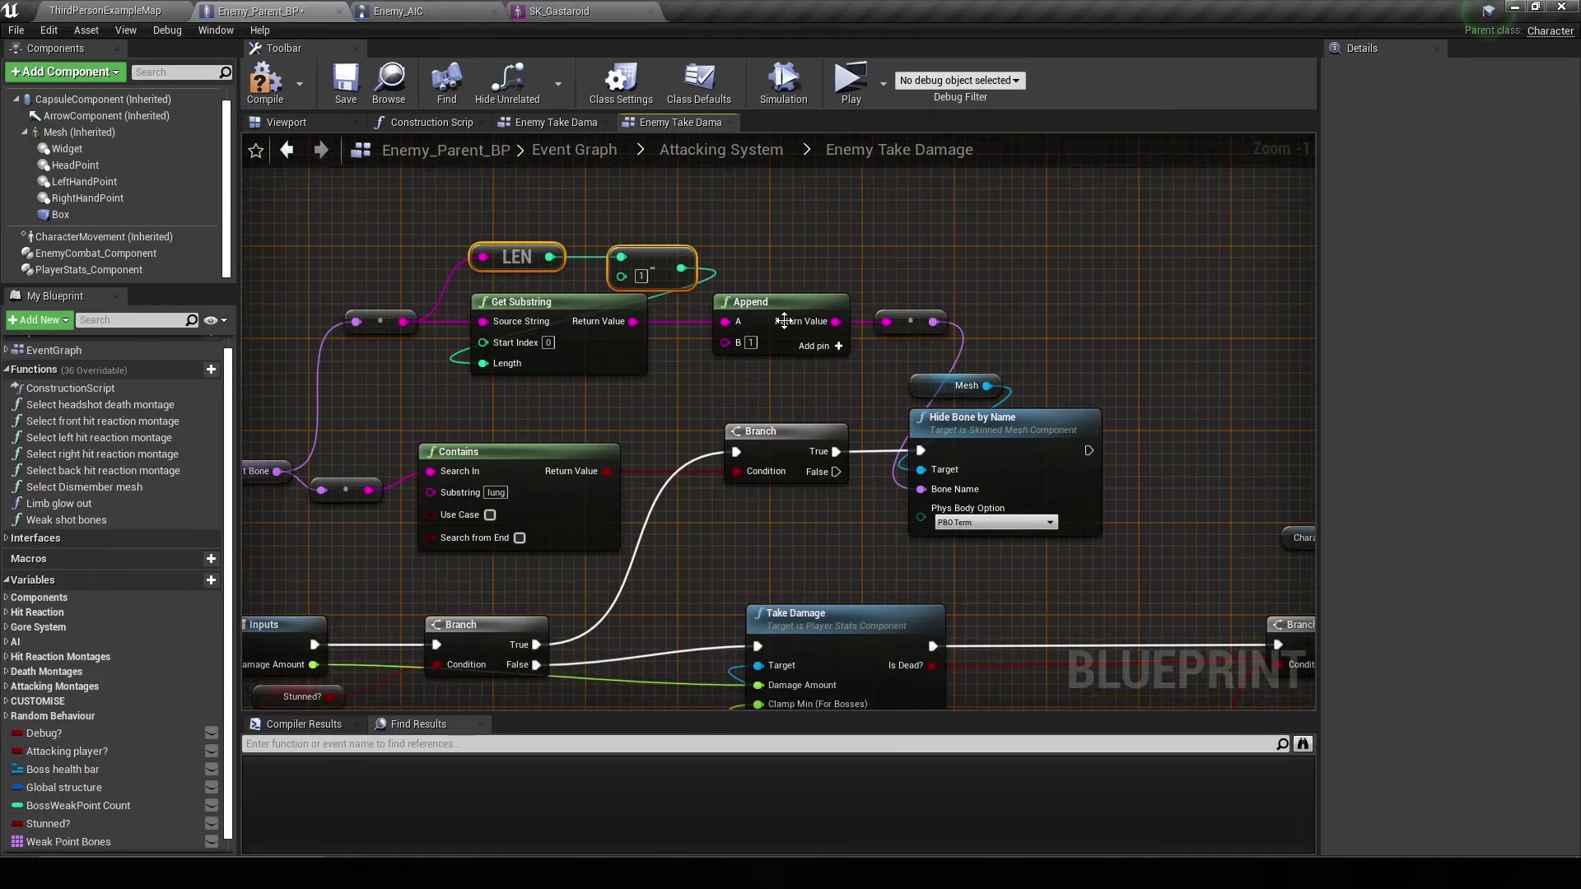
right_drag(784, 322, 489, 249)
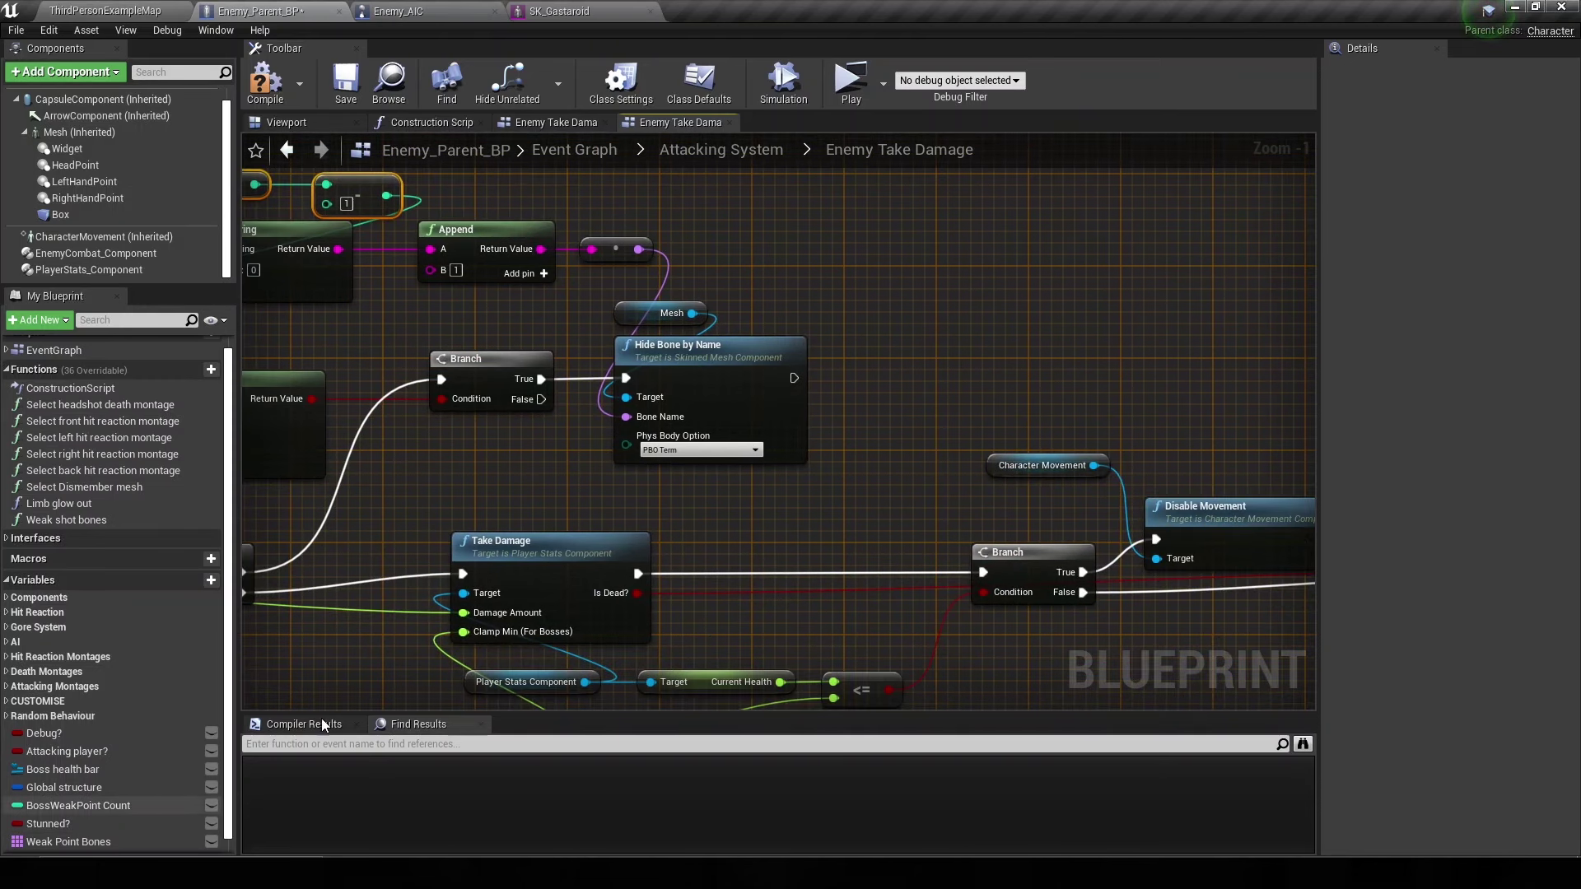
- Add a Decrement Int on Boss Weak Point Count, executed right after Hide Bone by Name
mouse_move(78, 805)
ctrl+mouse_down()
mouse_move(826, 317)
mouse_move(920, 334)
ctrl+mouse_up()
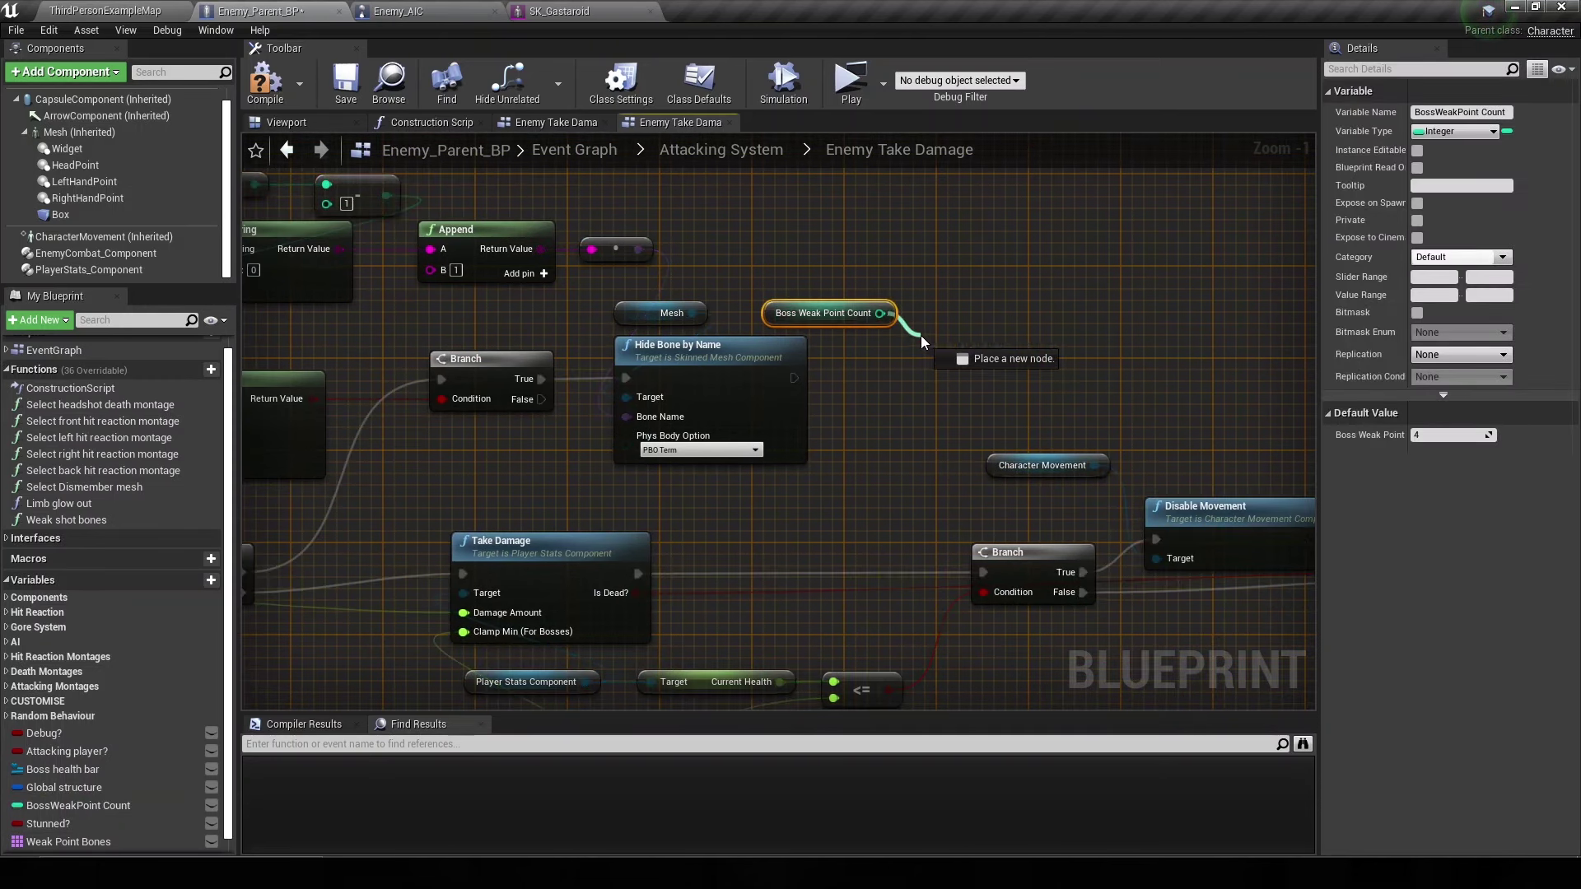
text(decrement)
key(Return)
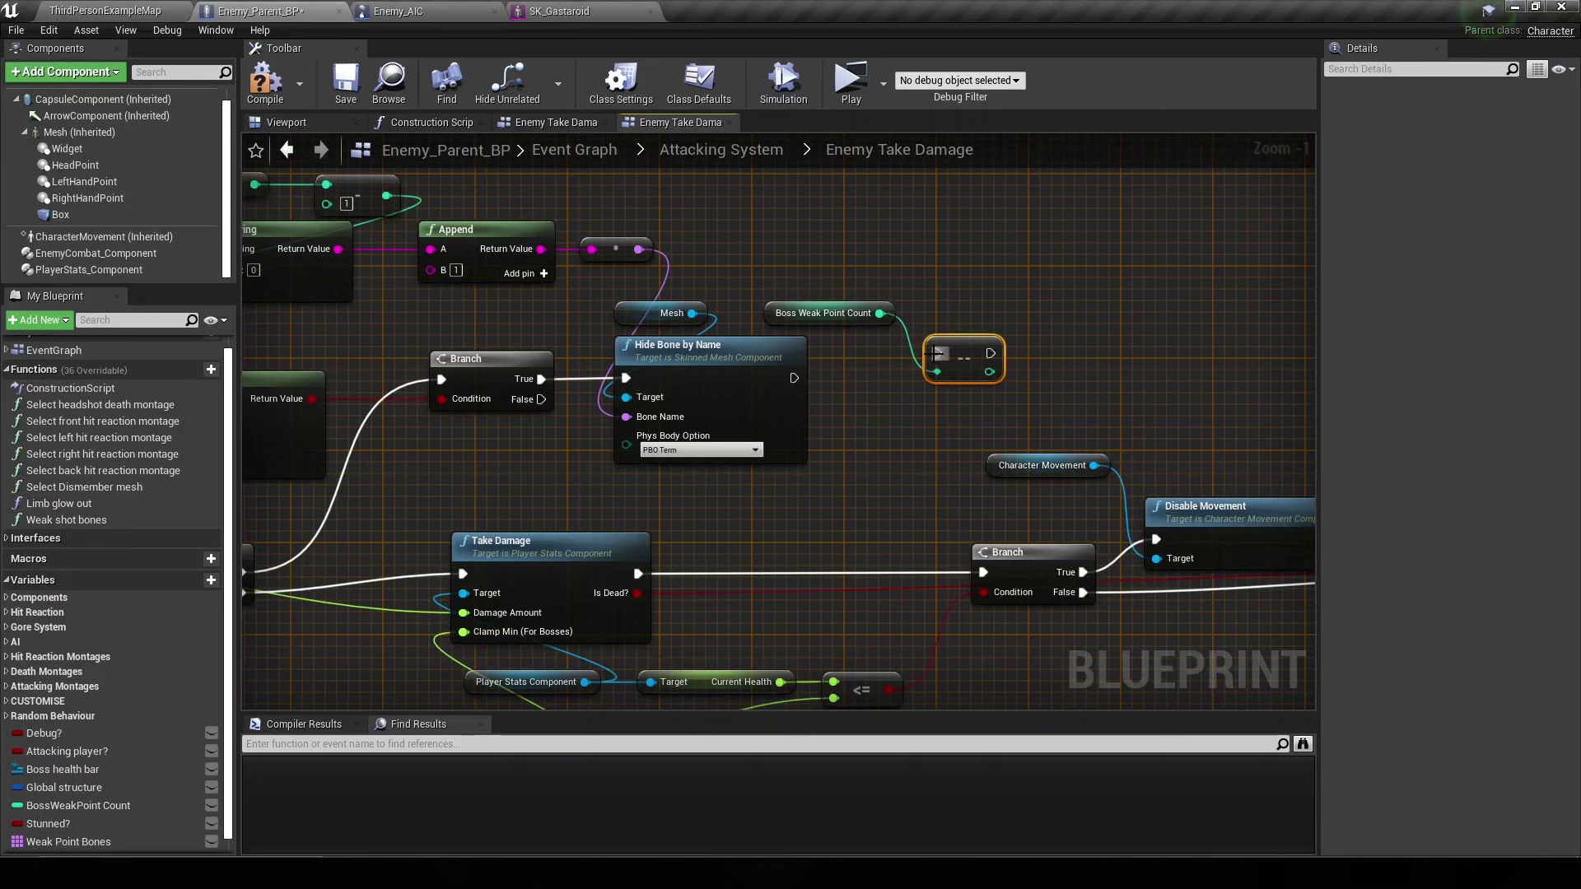
drag(794, 378, 947, 376)
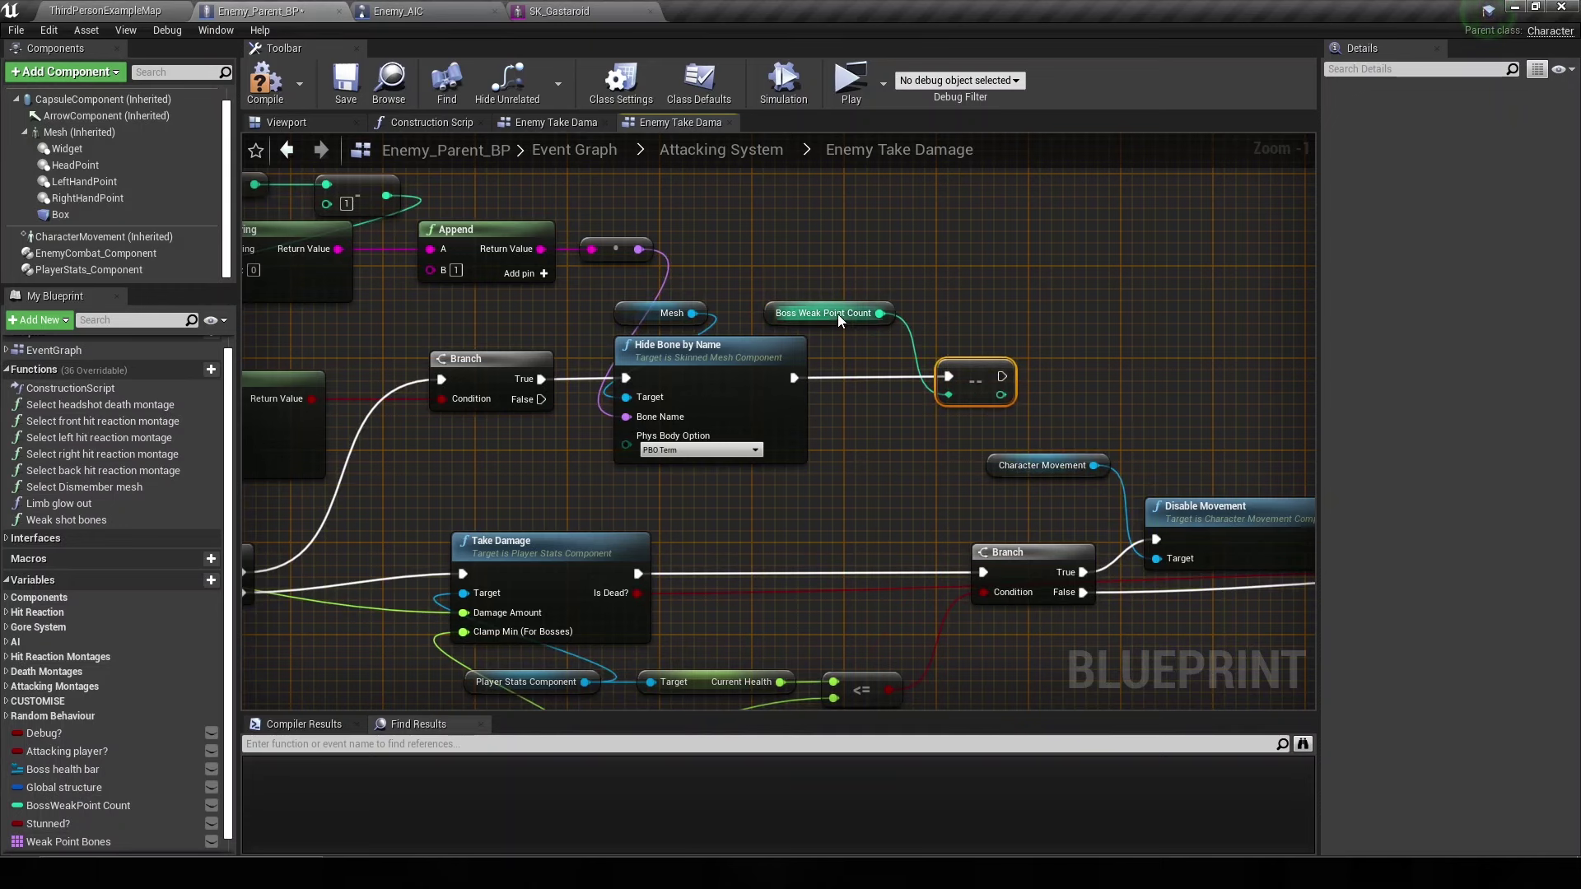
- Select the weak-point node cluster and start a comment beginning 'Listen'
scroll(837, 314, down, 1)
scroll(856, 320, down, 2)
scroll(882, 325, down, 1)
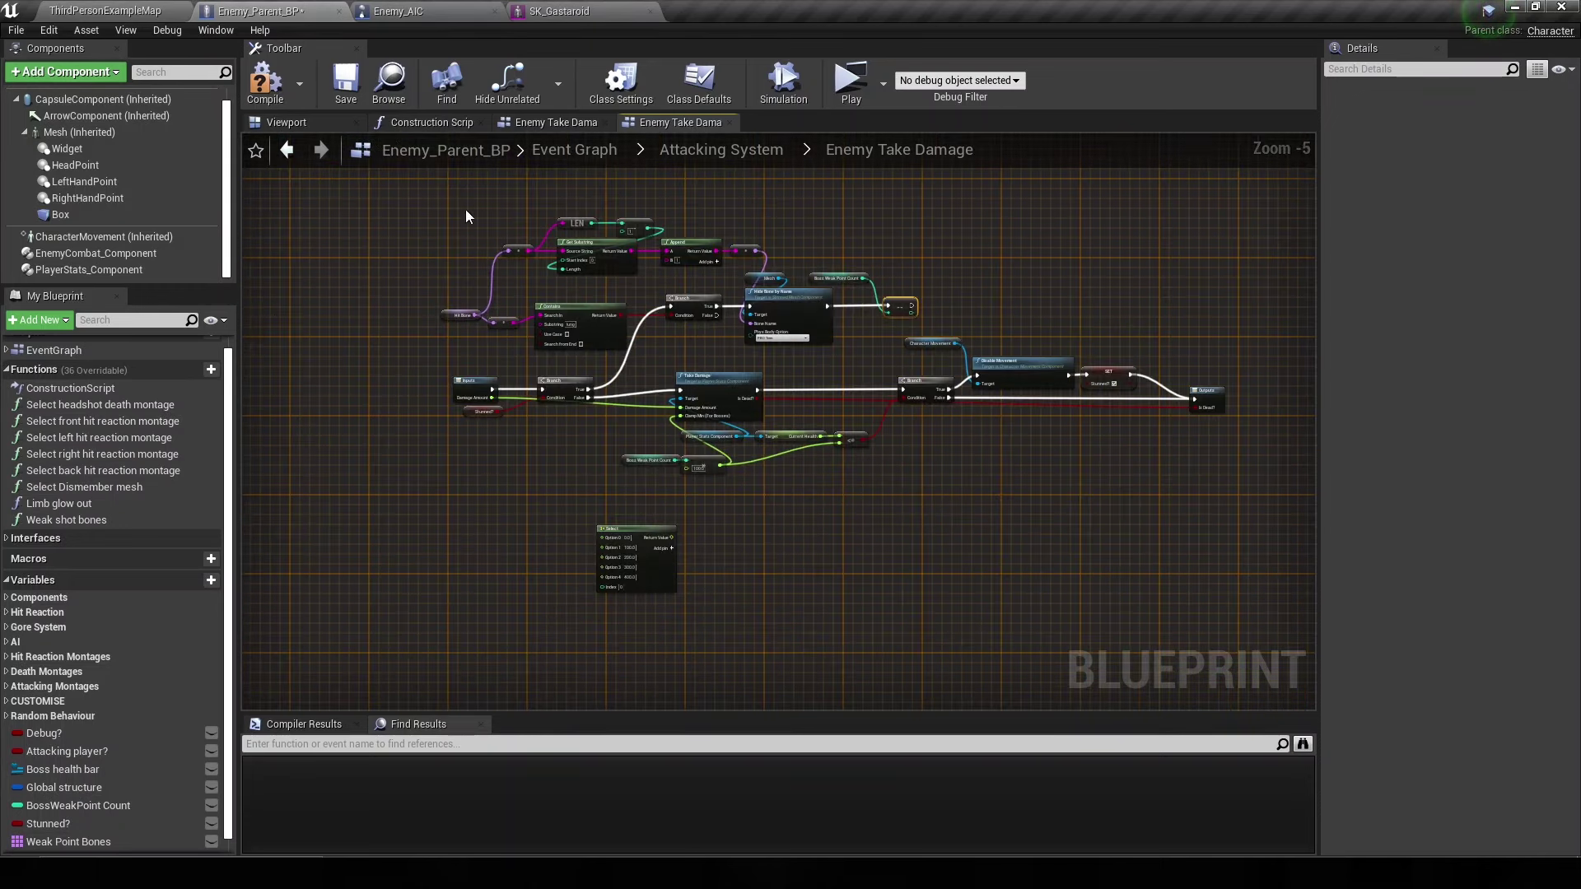
mouse_move(466, 216)
mouse_down()
mouse_move(886, 353)
mouse_move(907, 282)
mouse_up()
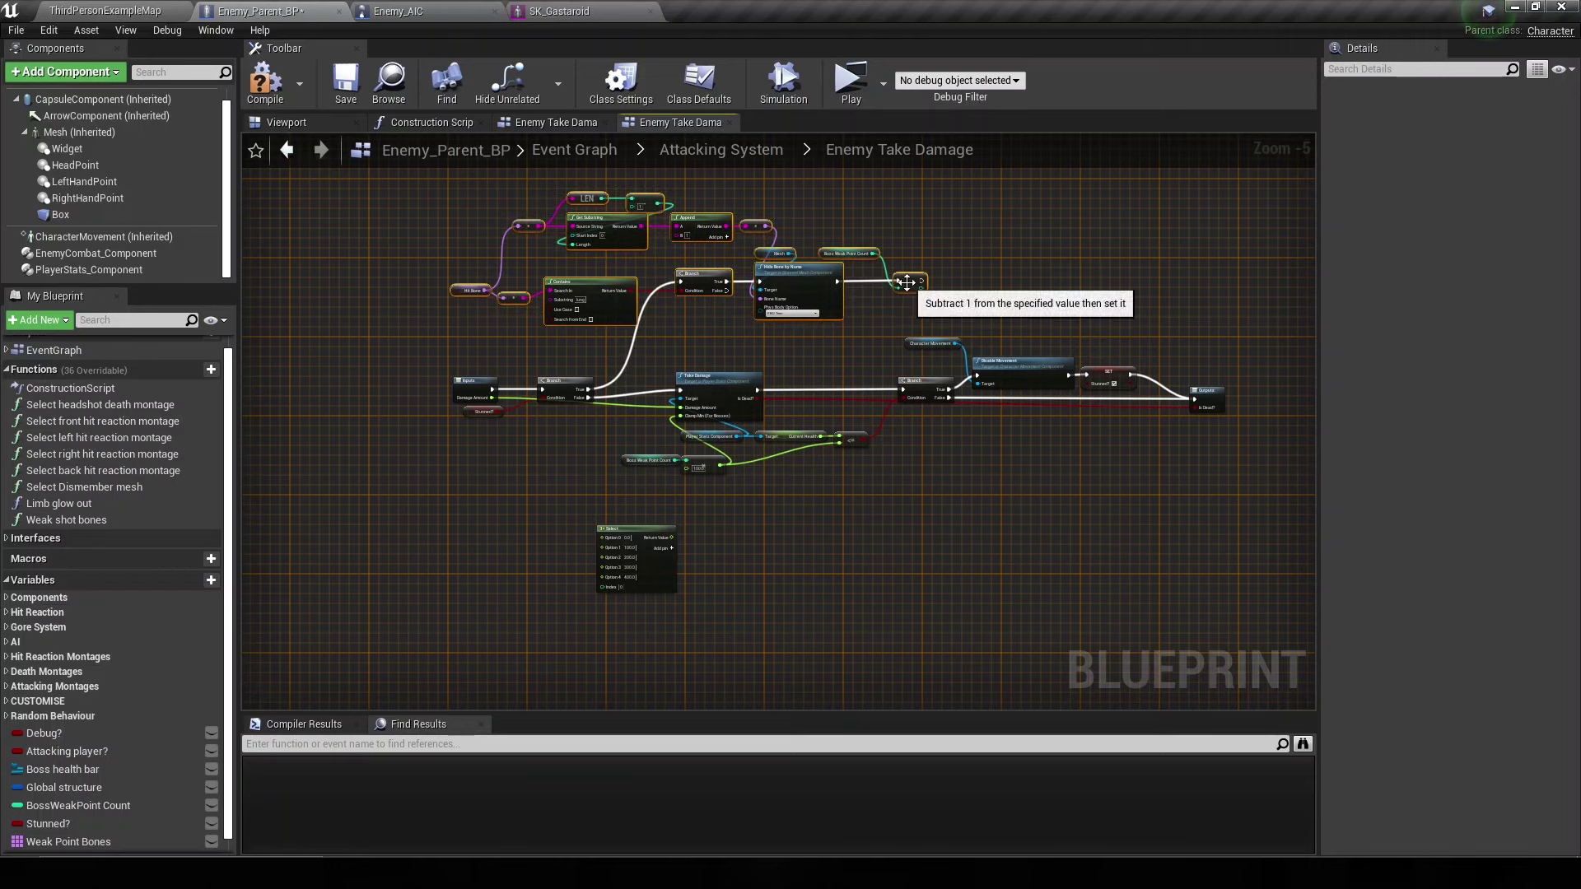
key(q)
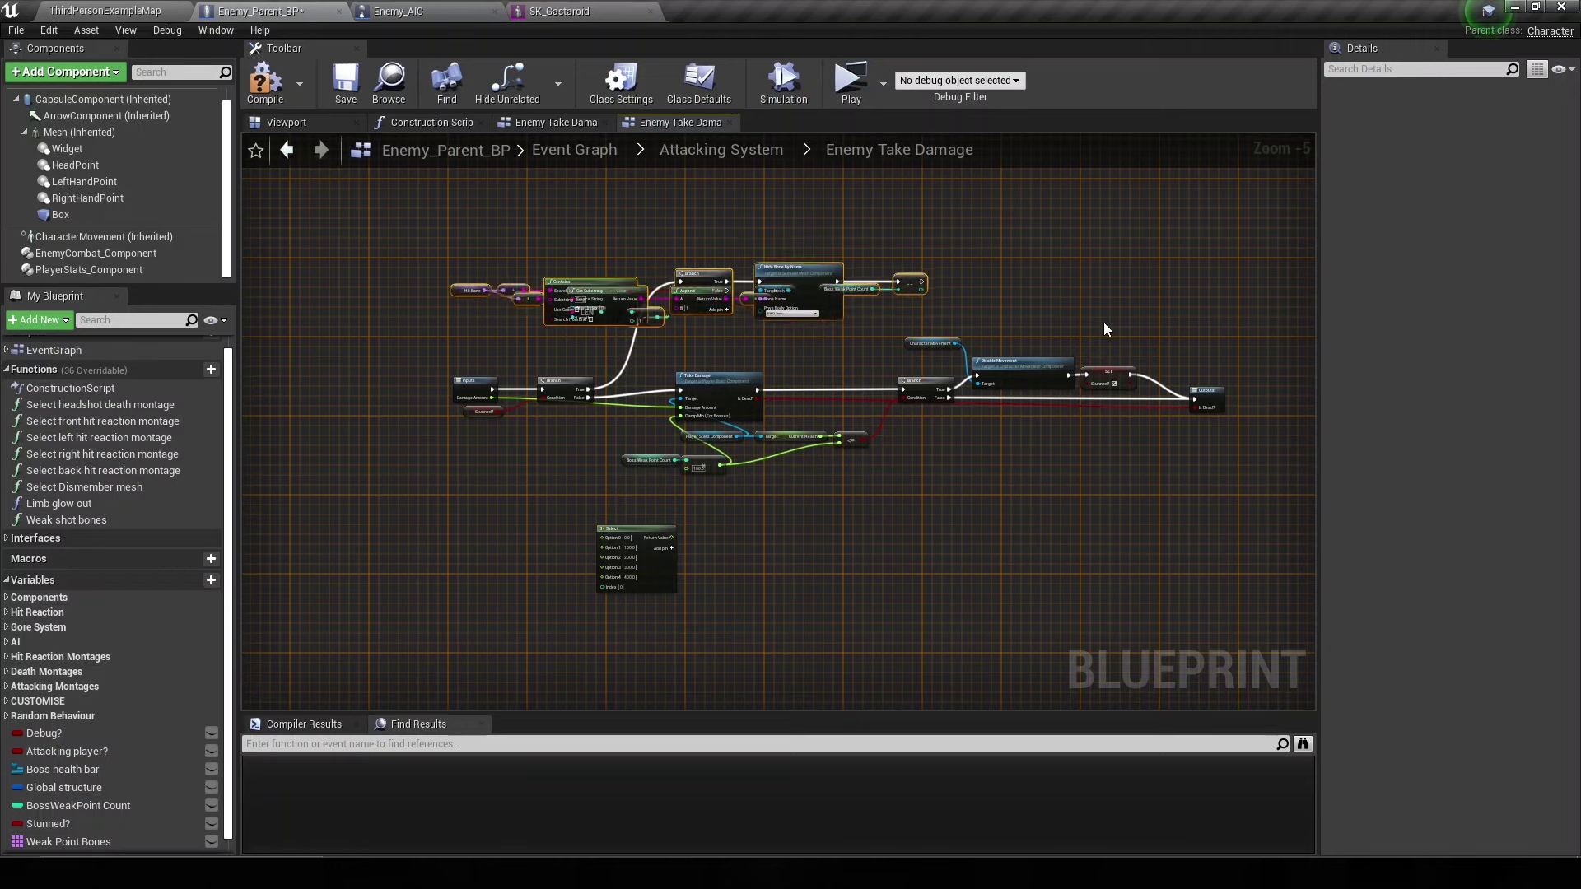
key(ctrl+z)
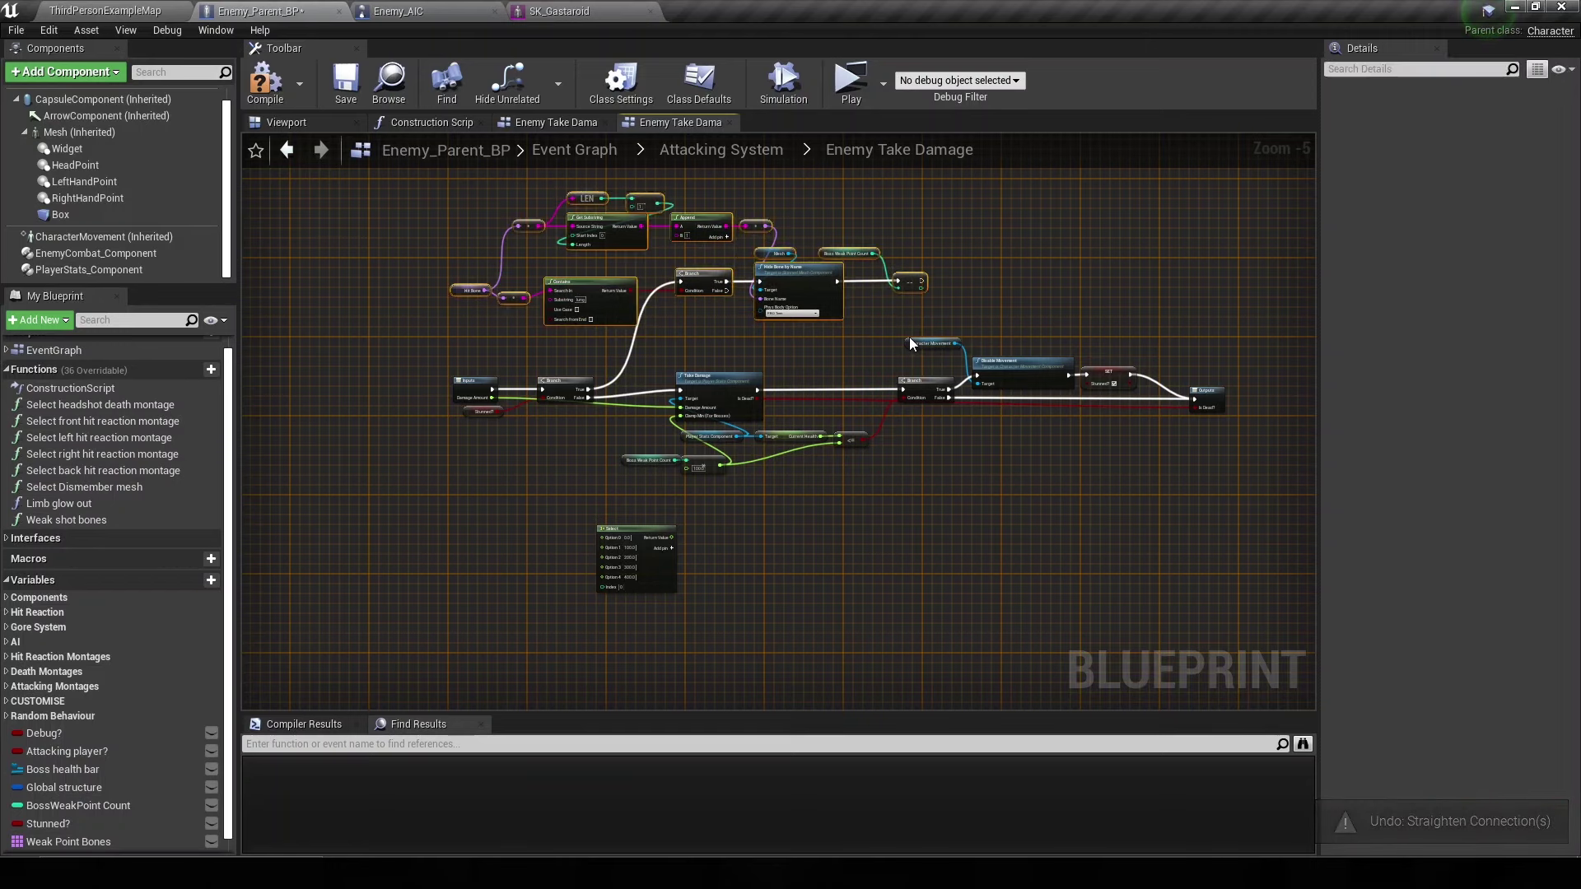
text(cListen for weak point being hit. If hit then decrease the amount of hits n)
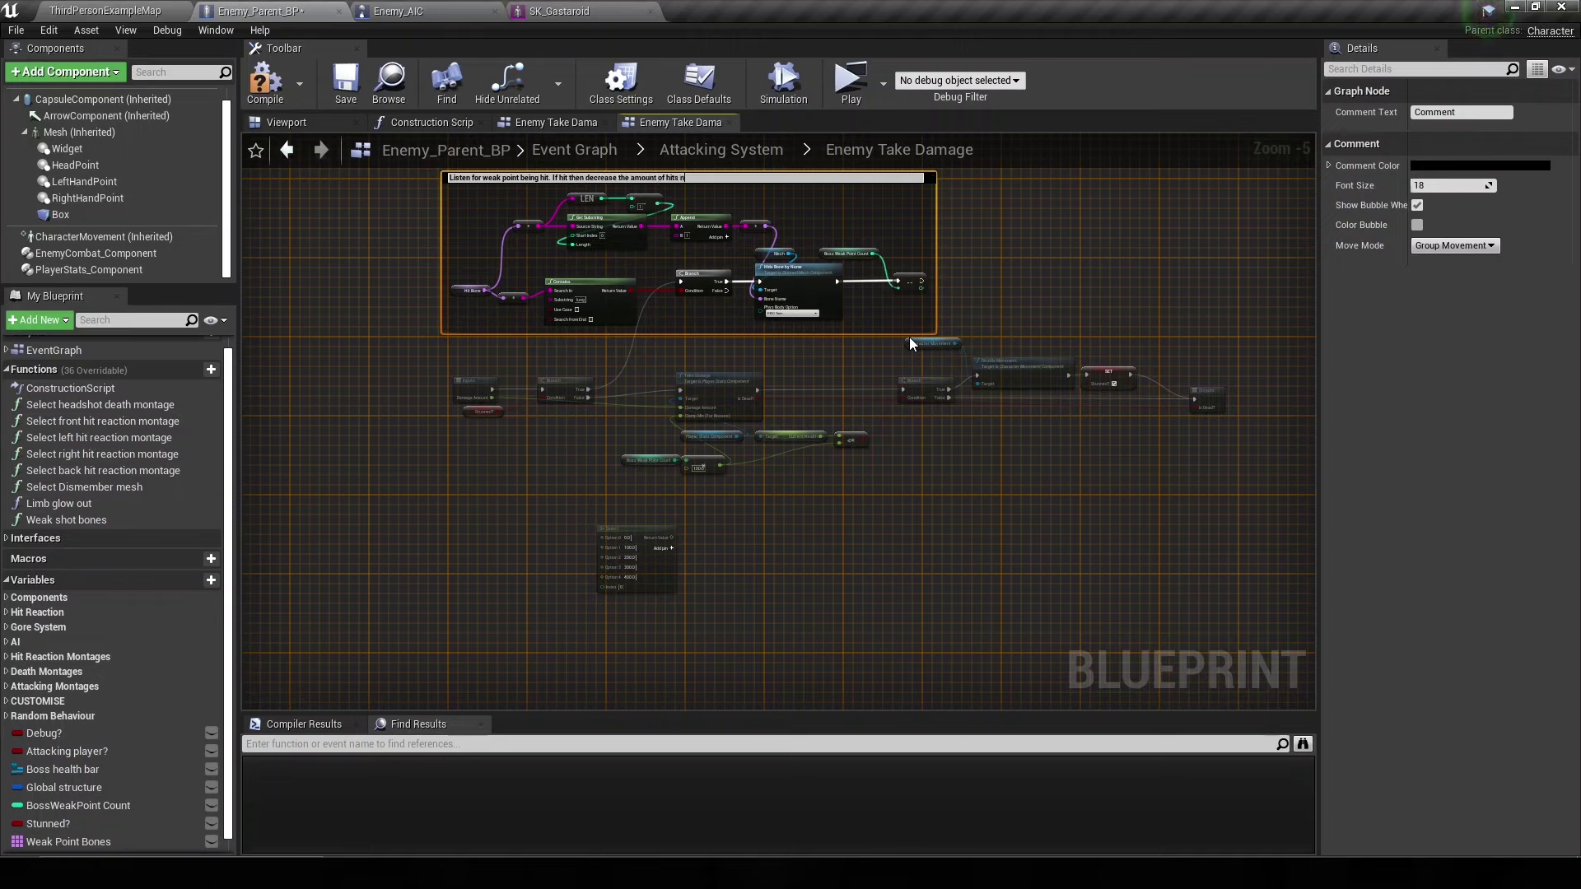
- Finish the comment with 'to defeat boss (variable) and enable movement' and select the Character Movement node
text(to defeat boss )
text((variable) and )
text(enable movement)
key(Return)
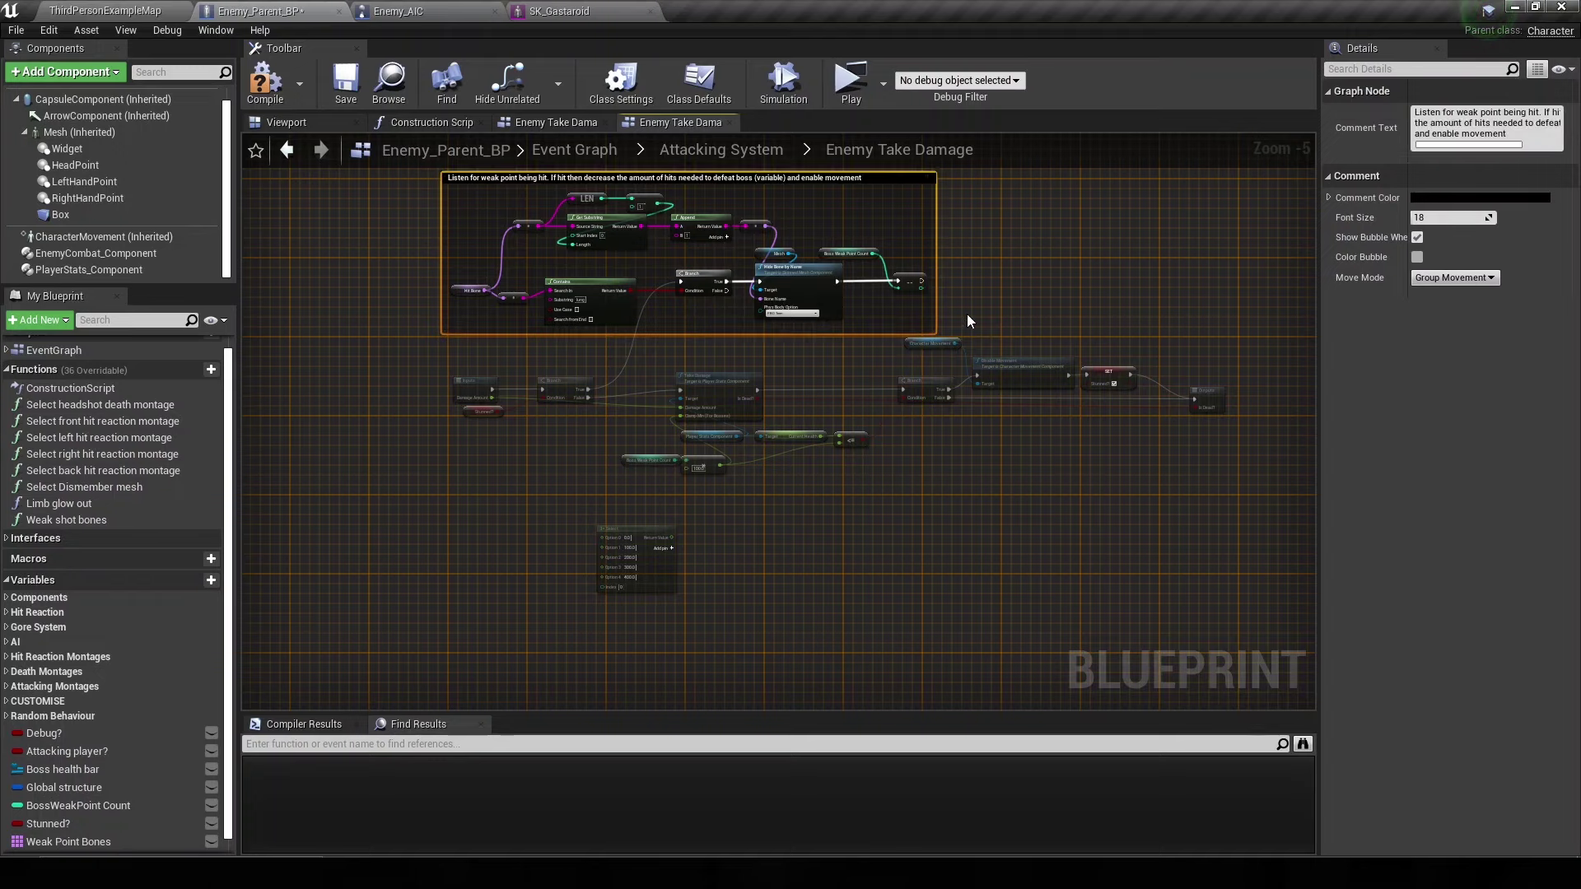
right_drag(967, 313, 853, 425)
scroll(853, 425, up, 2)
click(782, 432)
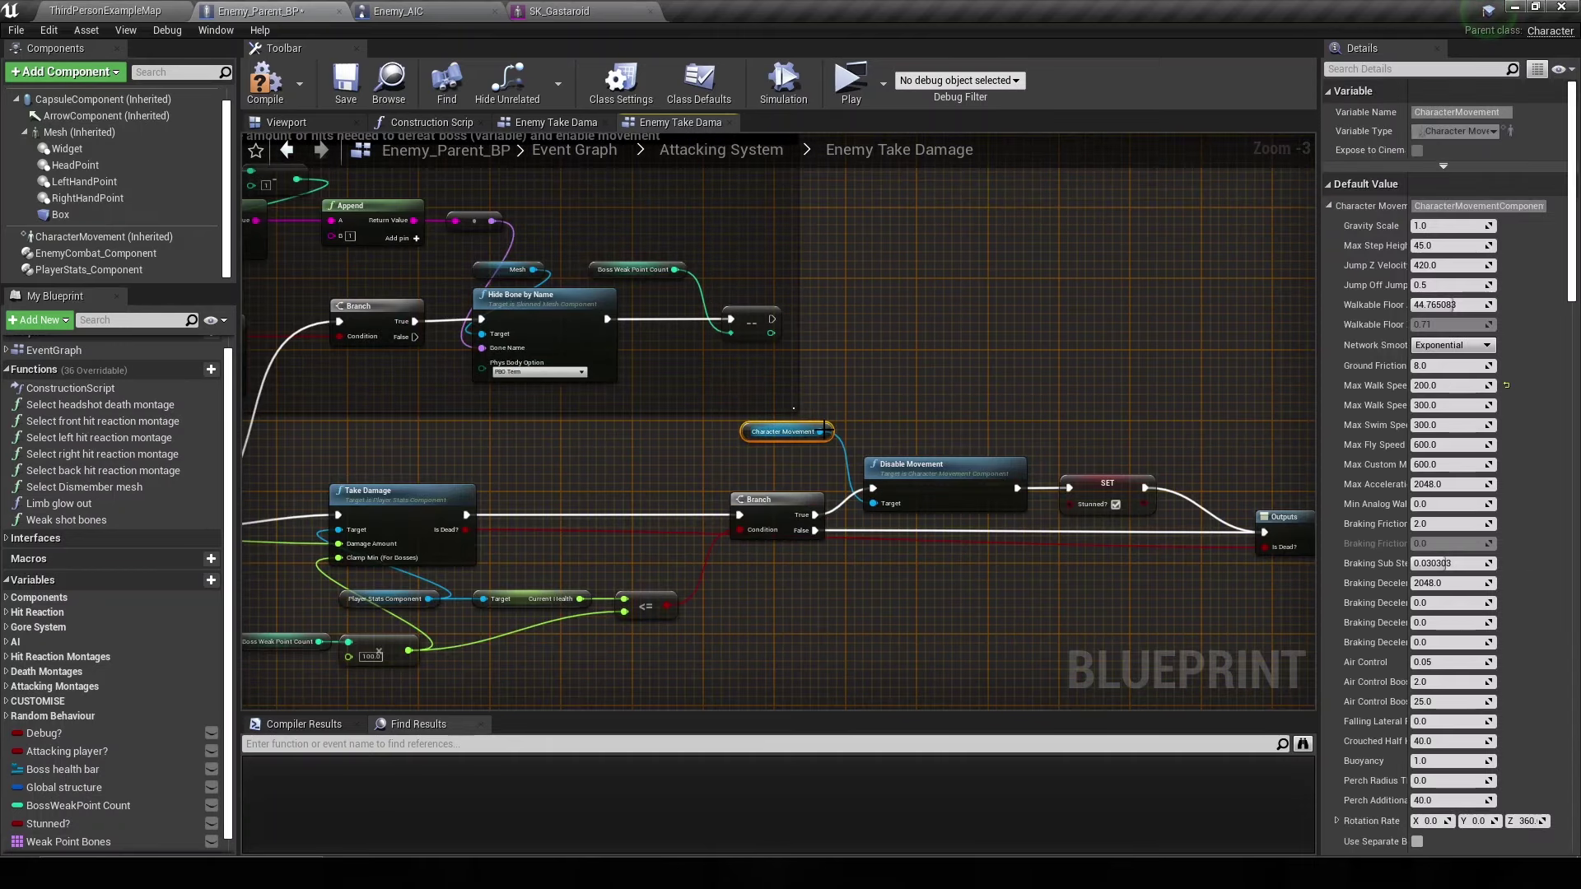
- Search Character Movement's actions for an enable-movement node, then abandon the search
drag(820, 431, 874, 382)
text(enable movement)
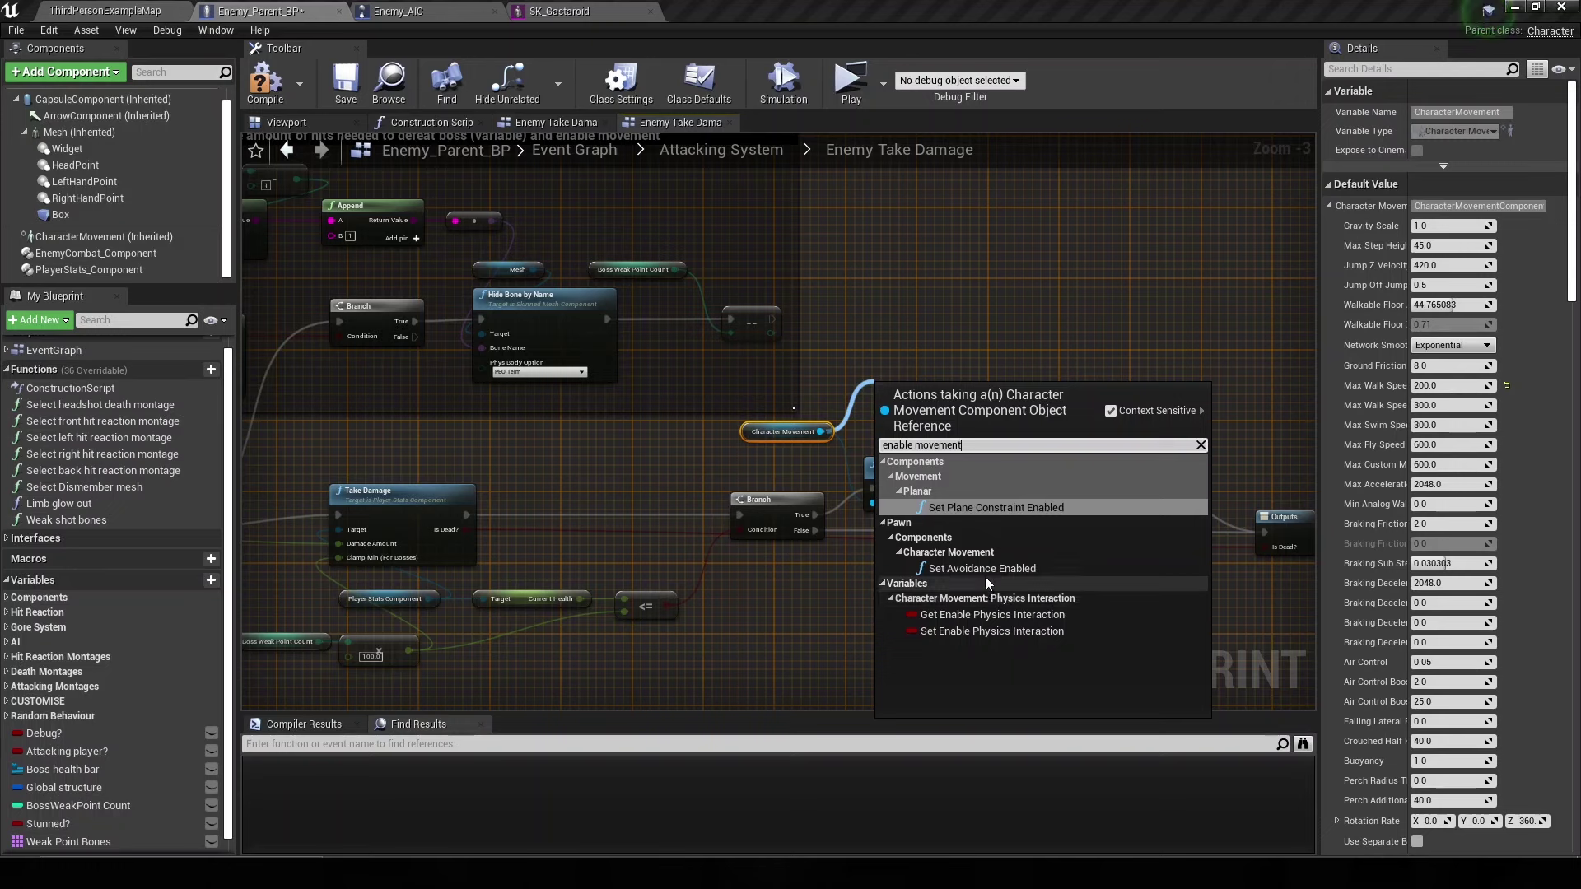
click(990, 338)
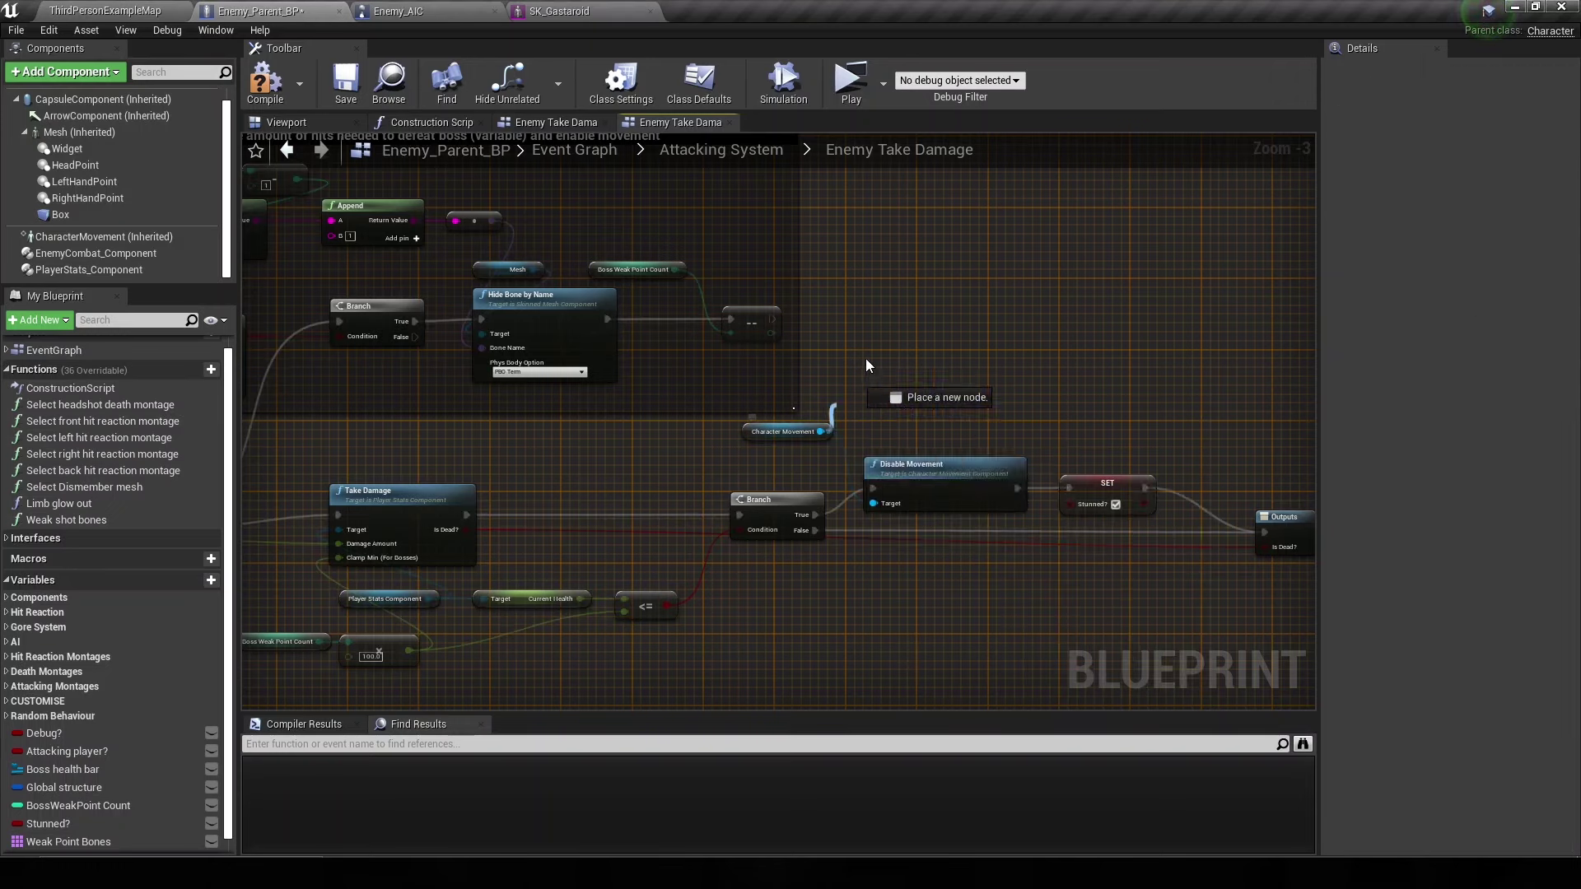
drag(820, 431, 866, 358)
text(movement akiw)
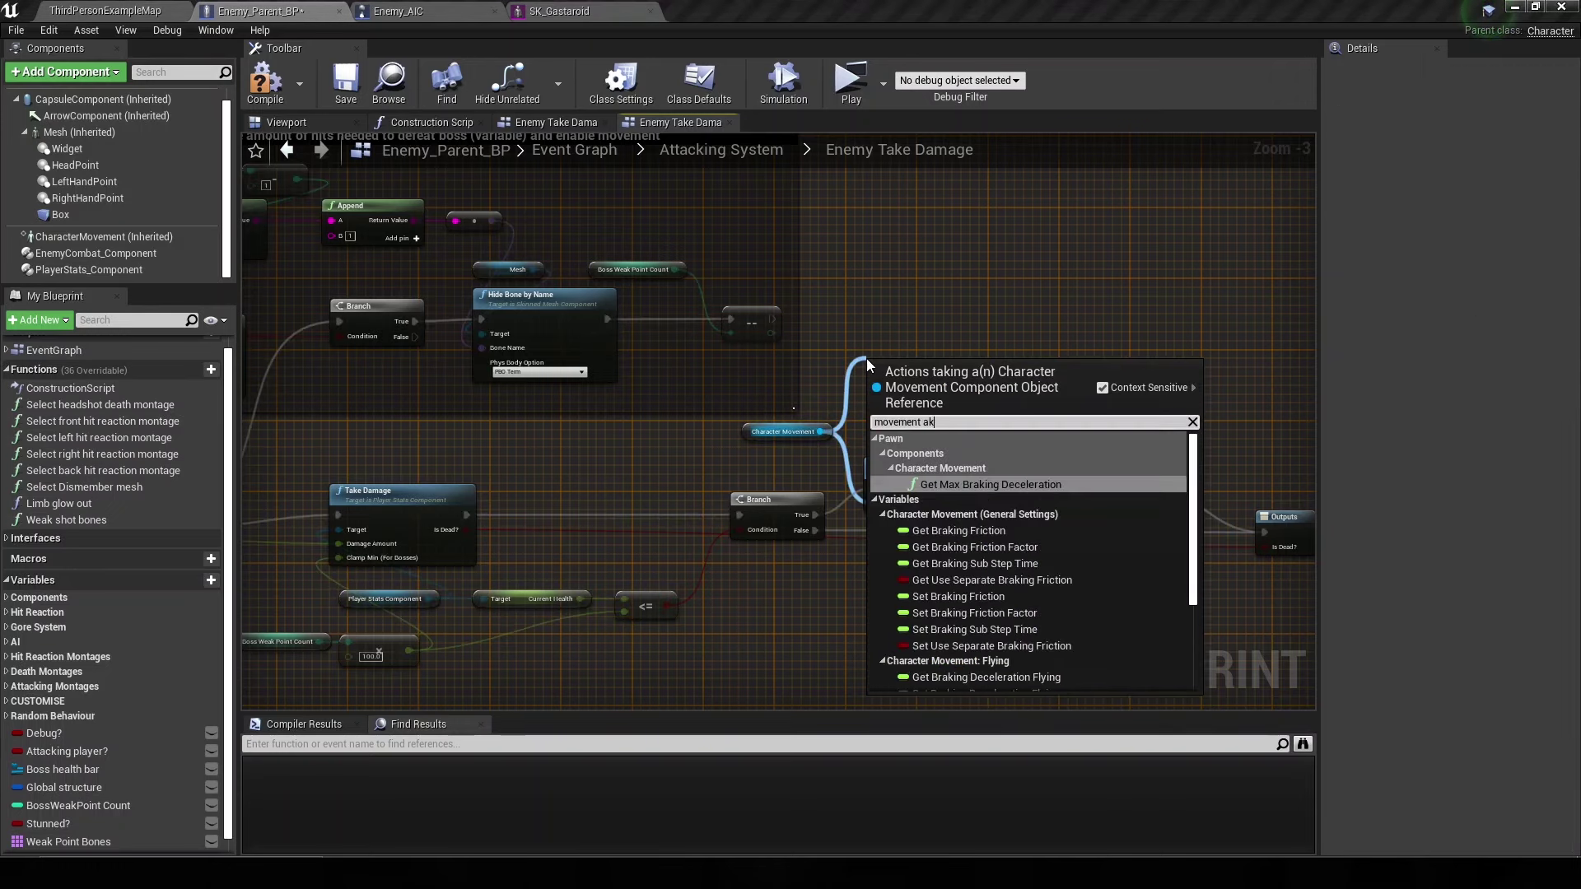
key(BackSpace)
key(BackSpace)
key(BackSpace)
text(llow)
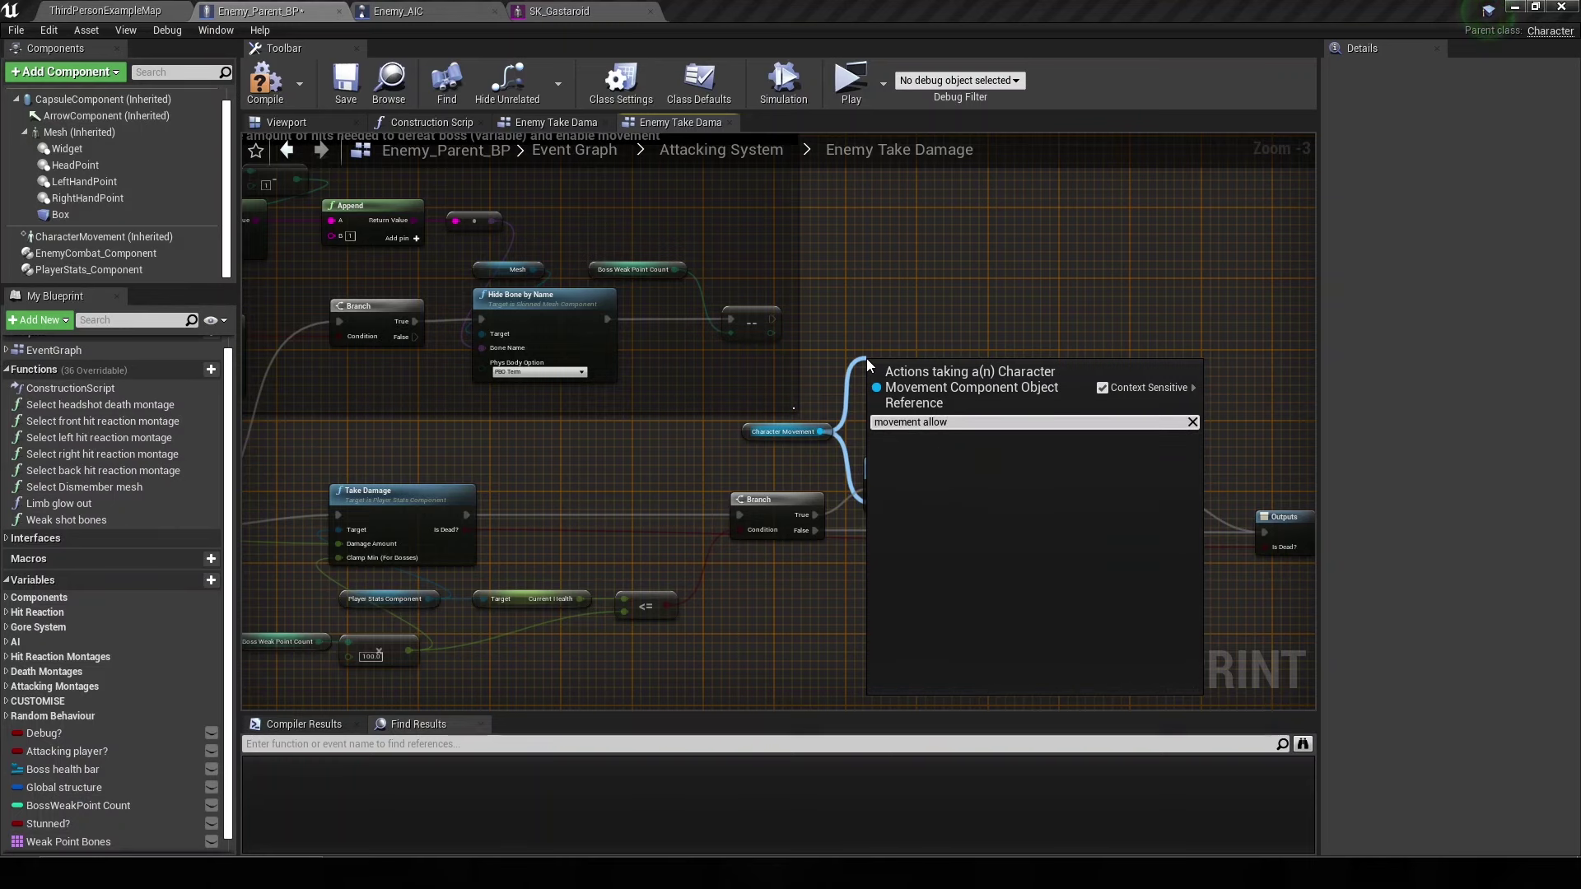
key(BackSpace)
text(enable)
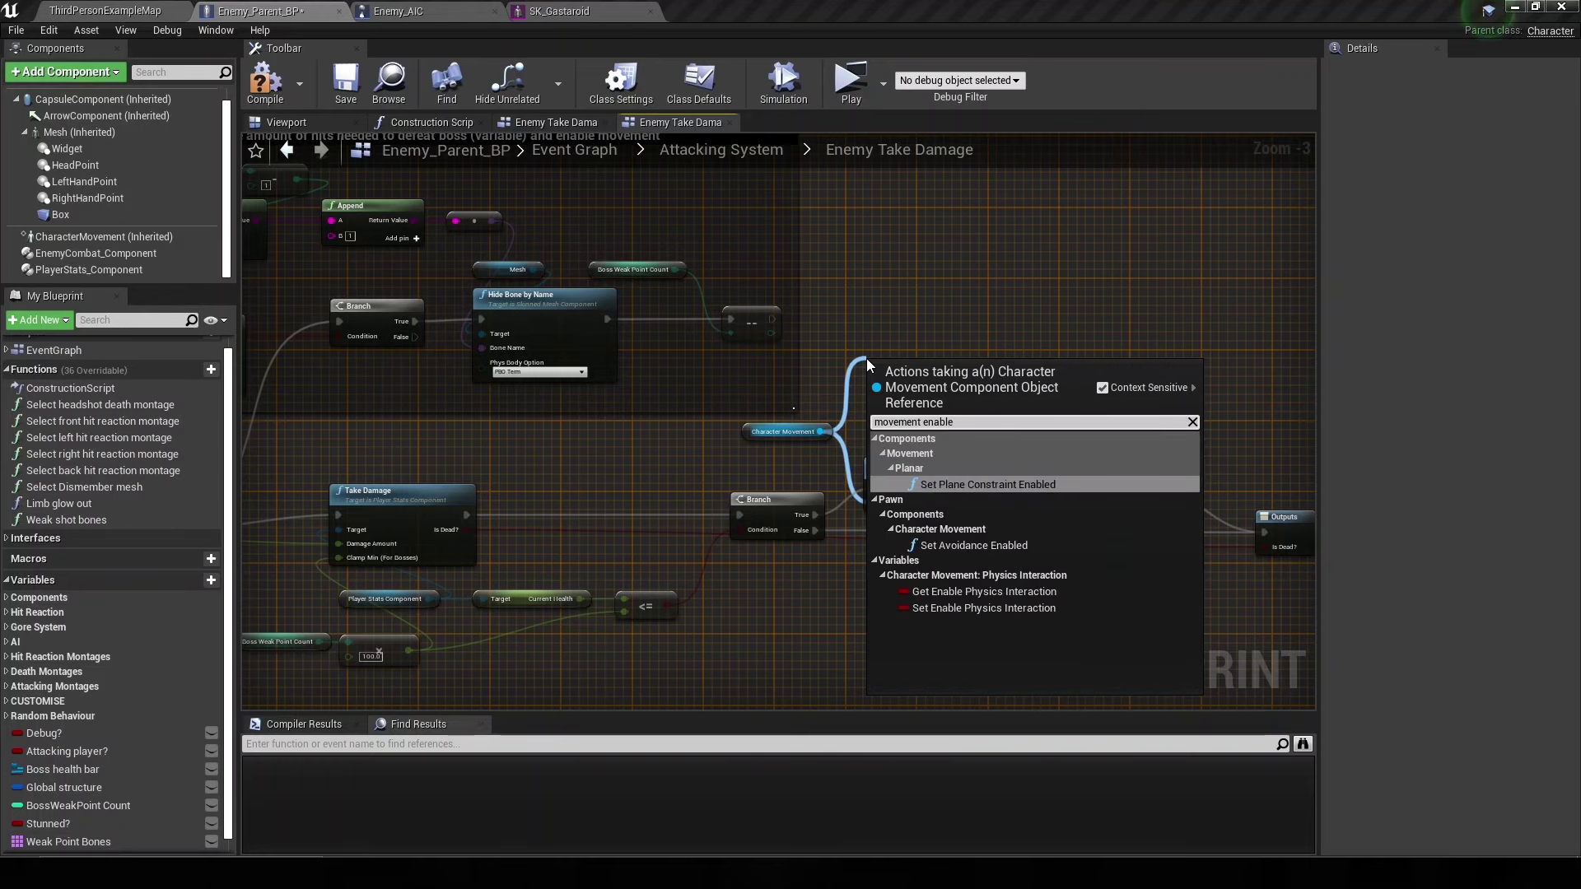
click(988, 544)
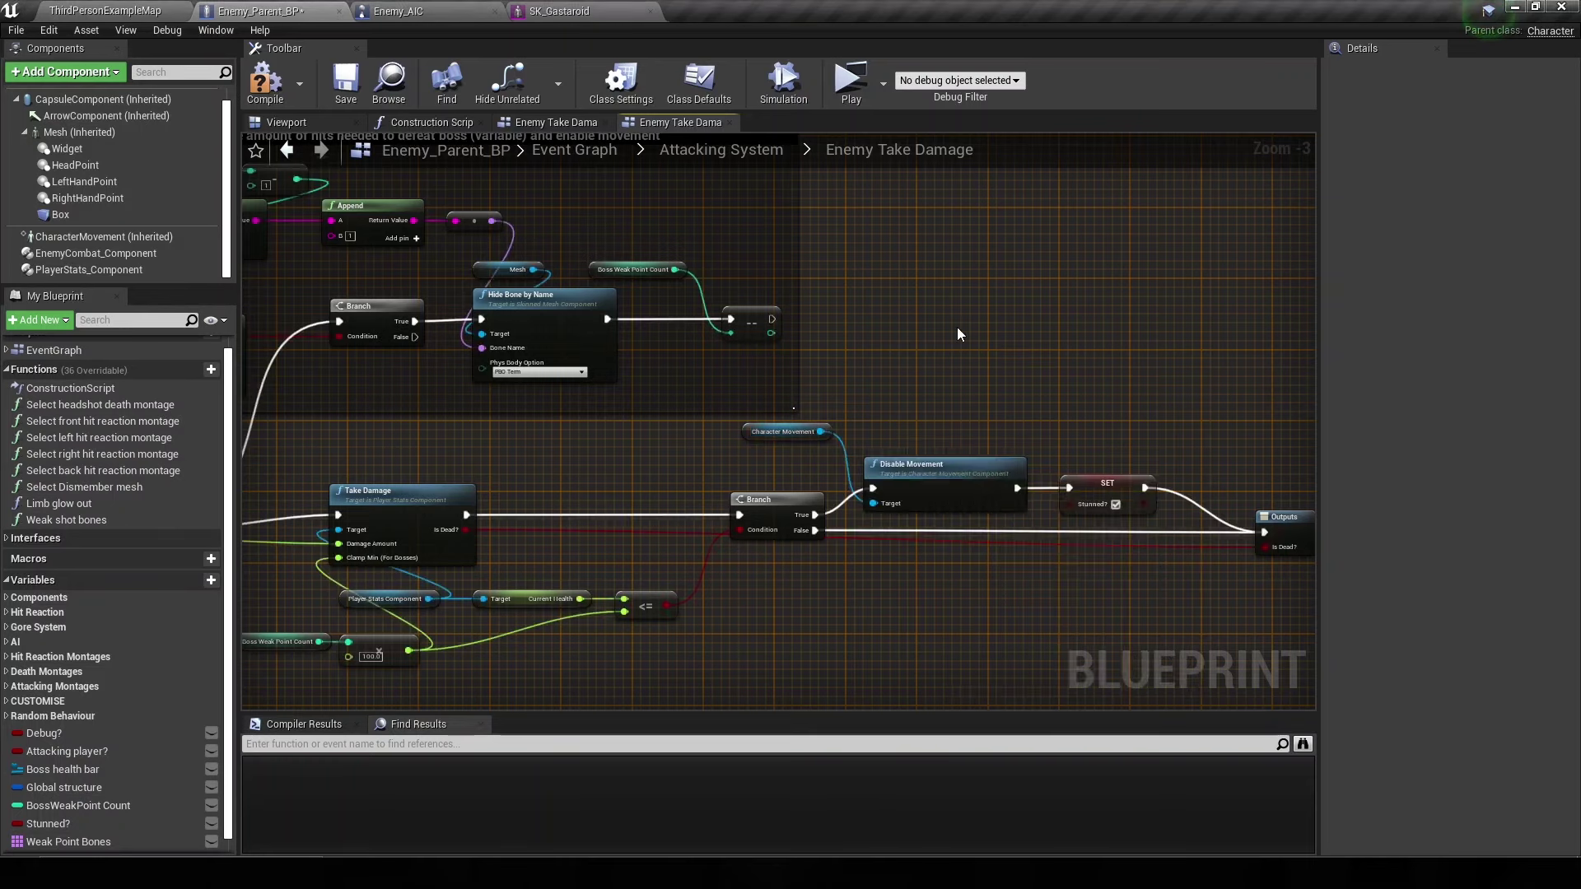
- Add a Set Movement Mode node on Character Movement, set to Walking, beside the decrement
drag(821, 431, 891, 351)
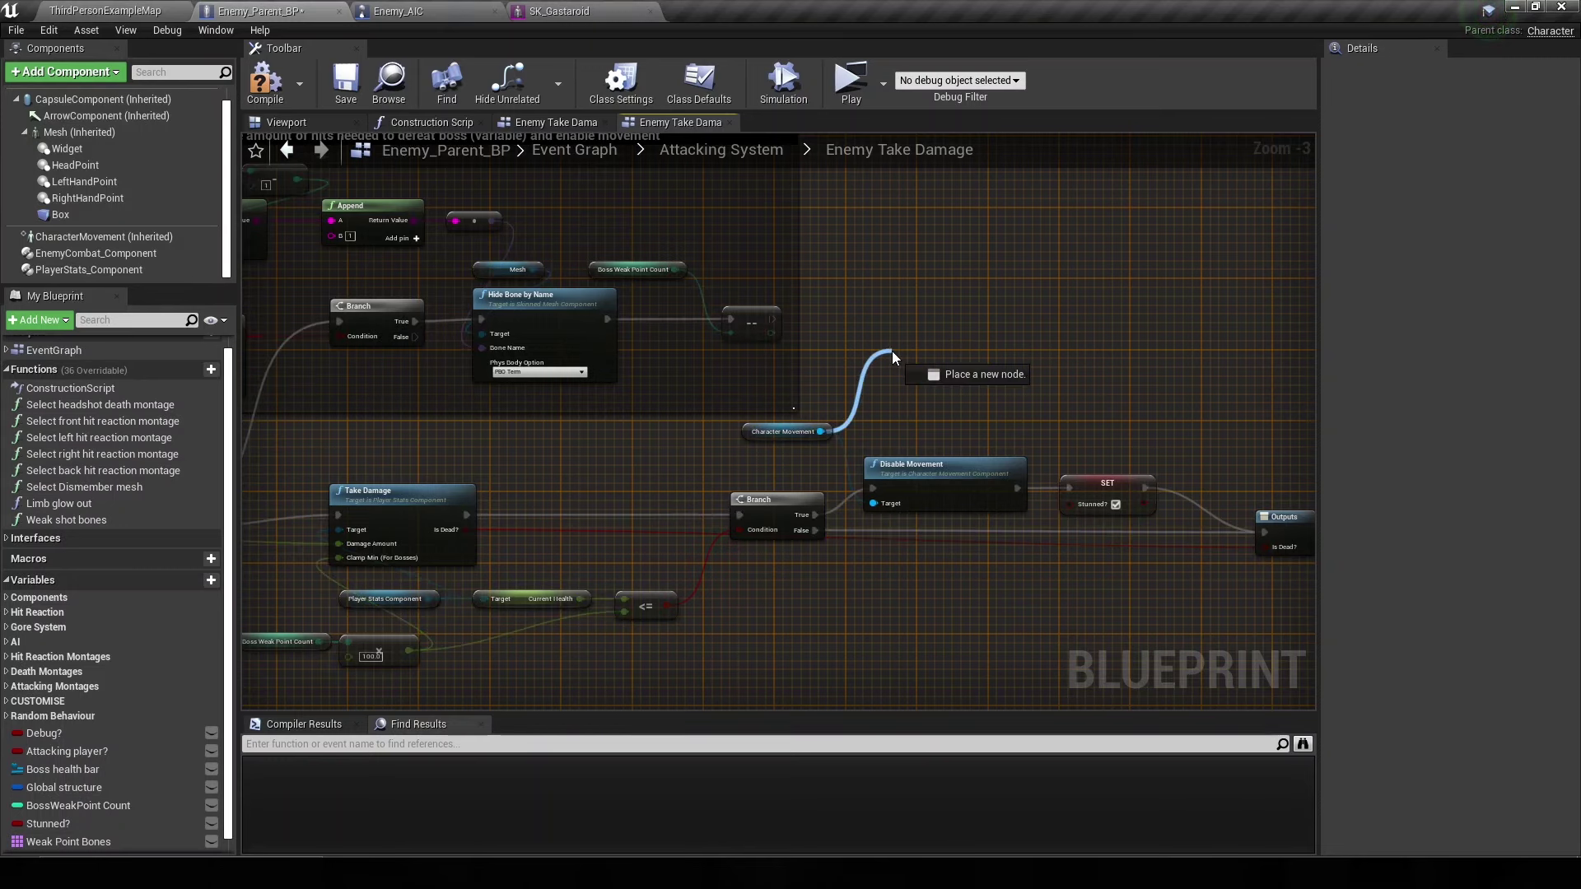
text(set movement mode)
key(Return)
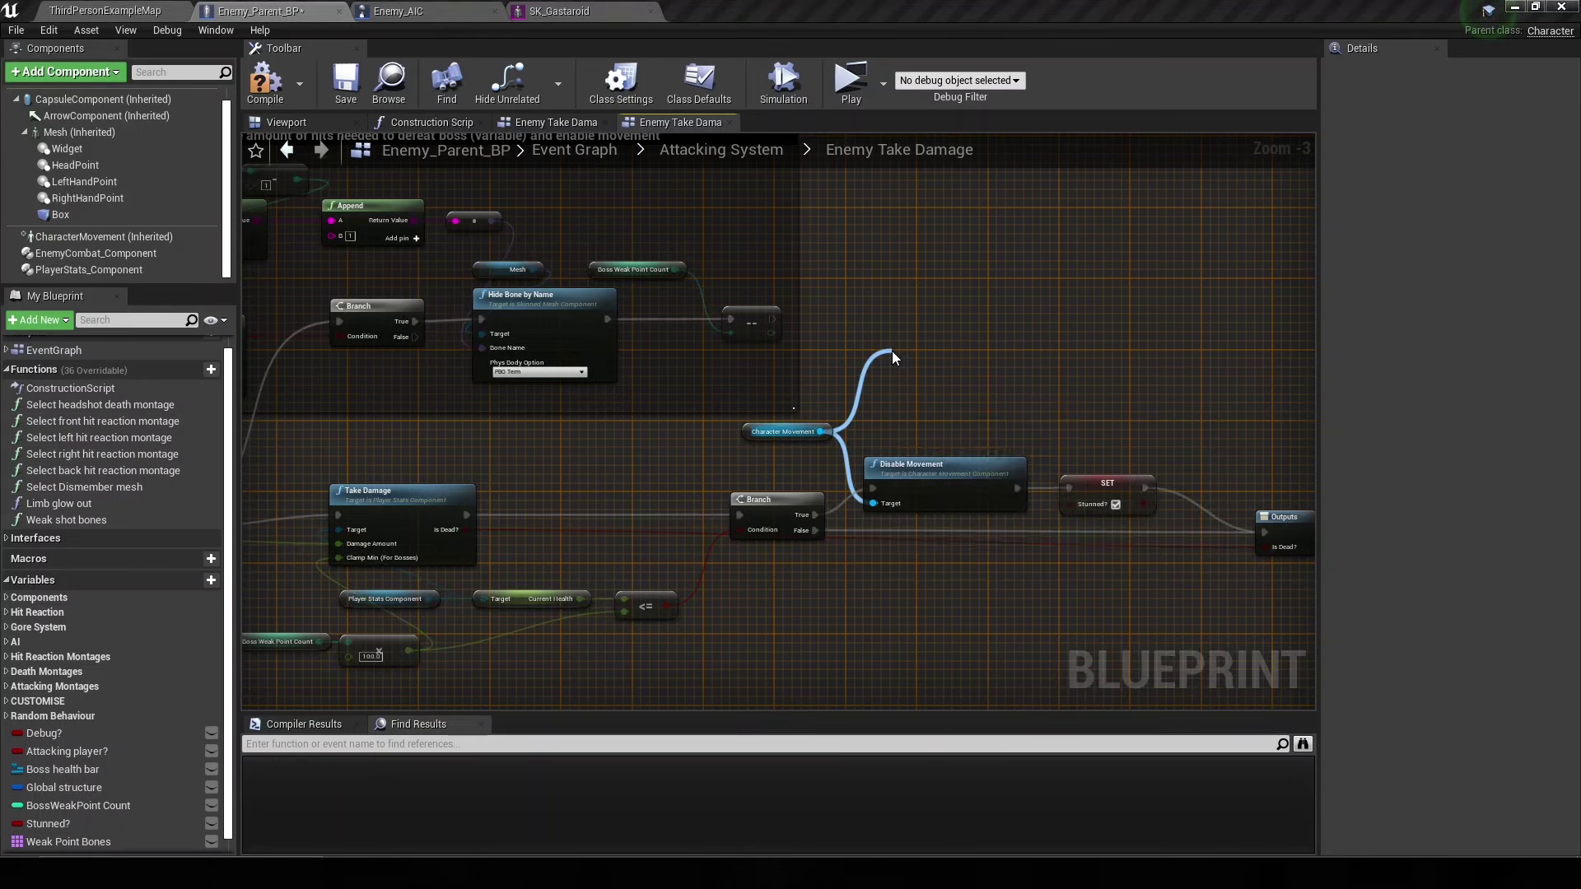
mouse_move(892, 353)
mouse_down()
mouse_move(902, 290)
mouse_move(728, 326)
mouse_move(768, 319)
mouse_up()
click(965, 357)
click(971, 377)
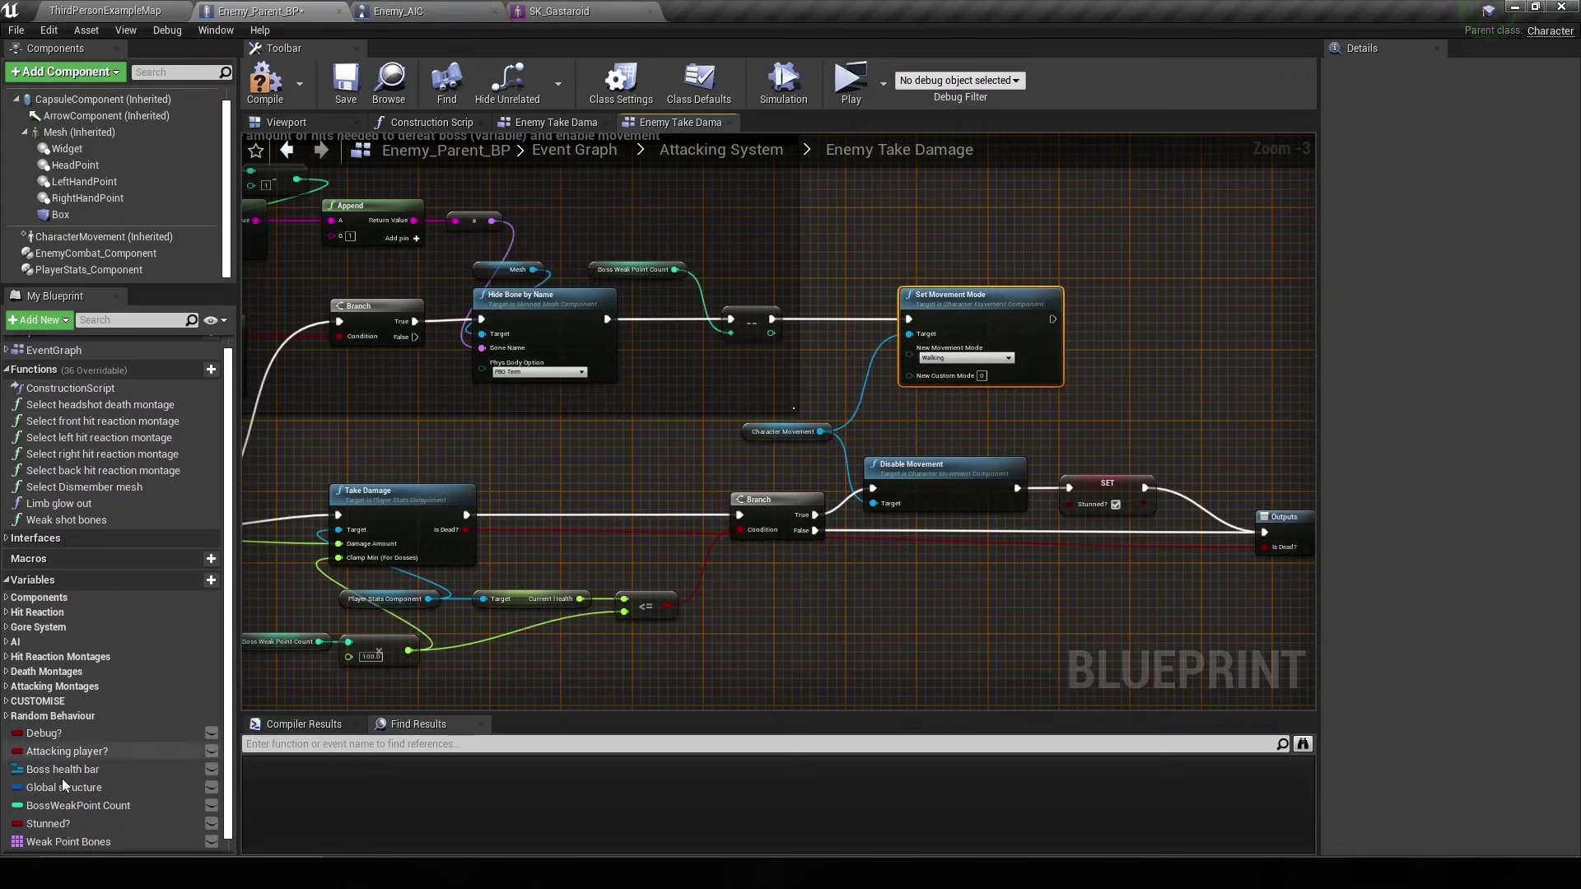
- Add a Set Stunned? node after Set Movement Mode, leaving its checkbox unticked
scroll(62, 815, down, 1)
alt+drag(61, 816, 1104, 319)
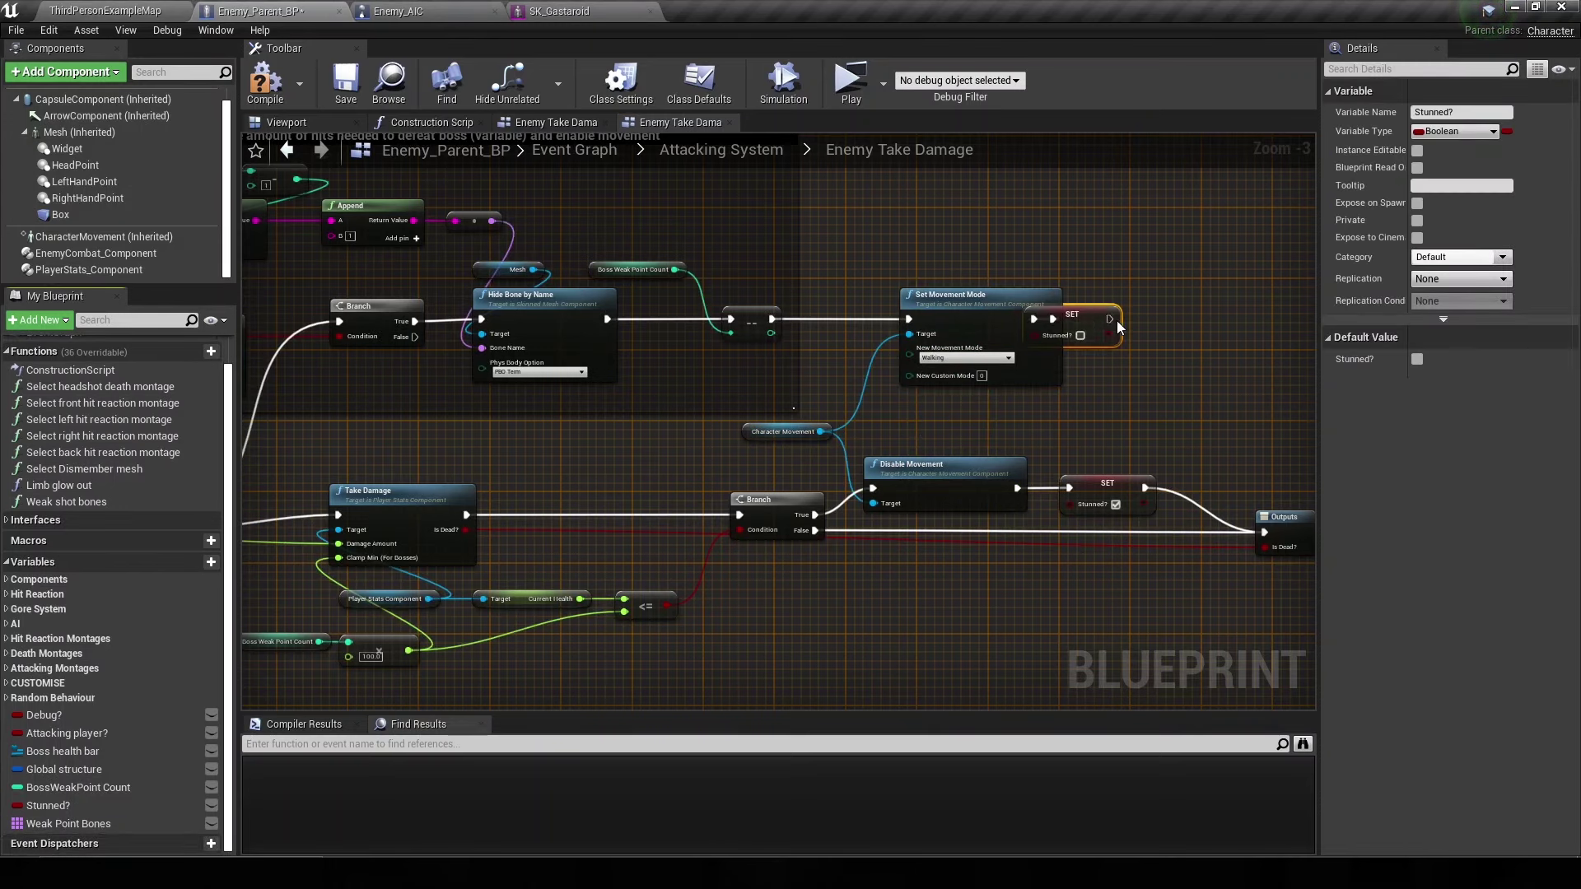
scroll(1174, 316, down, 1)
scroll(1148, 332, down, 1)
- Select the lower take-damage nodes and nudge them slightly right and down
click(1148, 333)
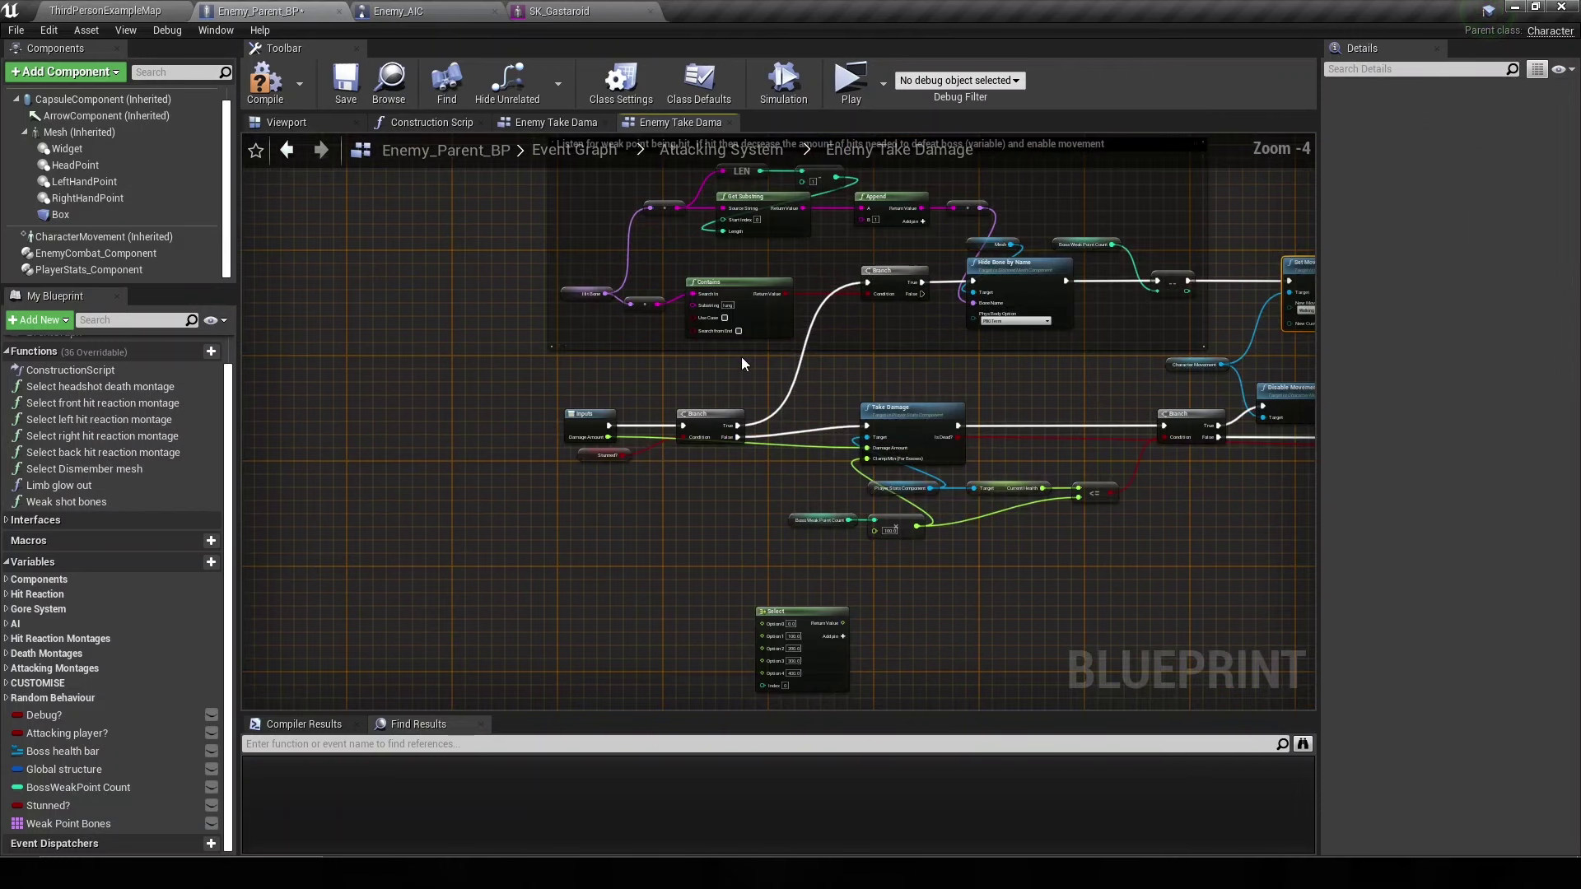
scroll(741, 358, up, 1)
scroll(658, 353, down, 4)
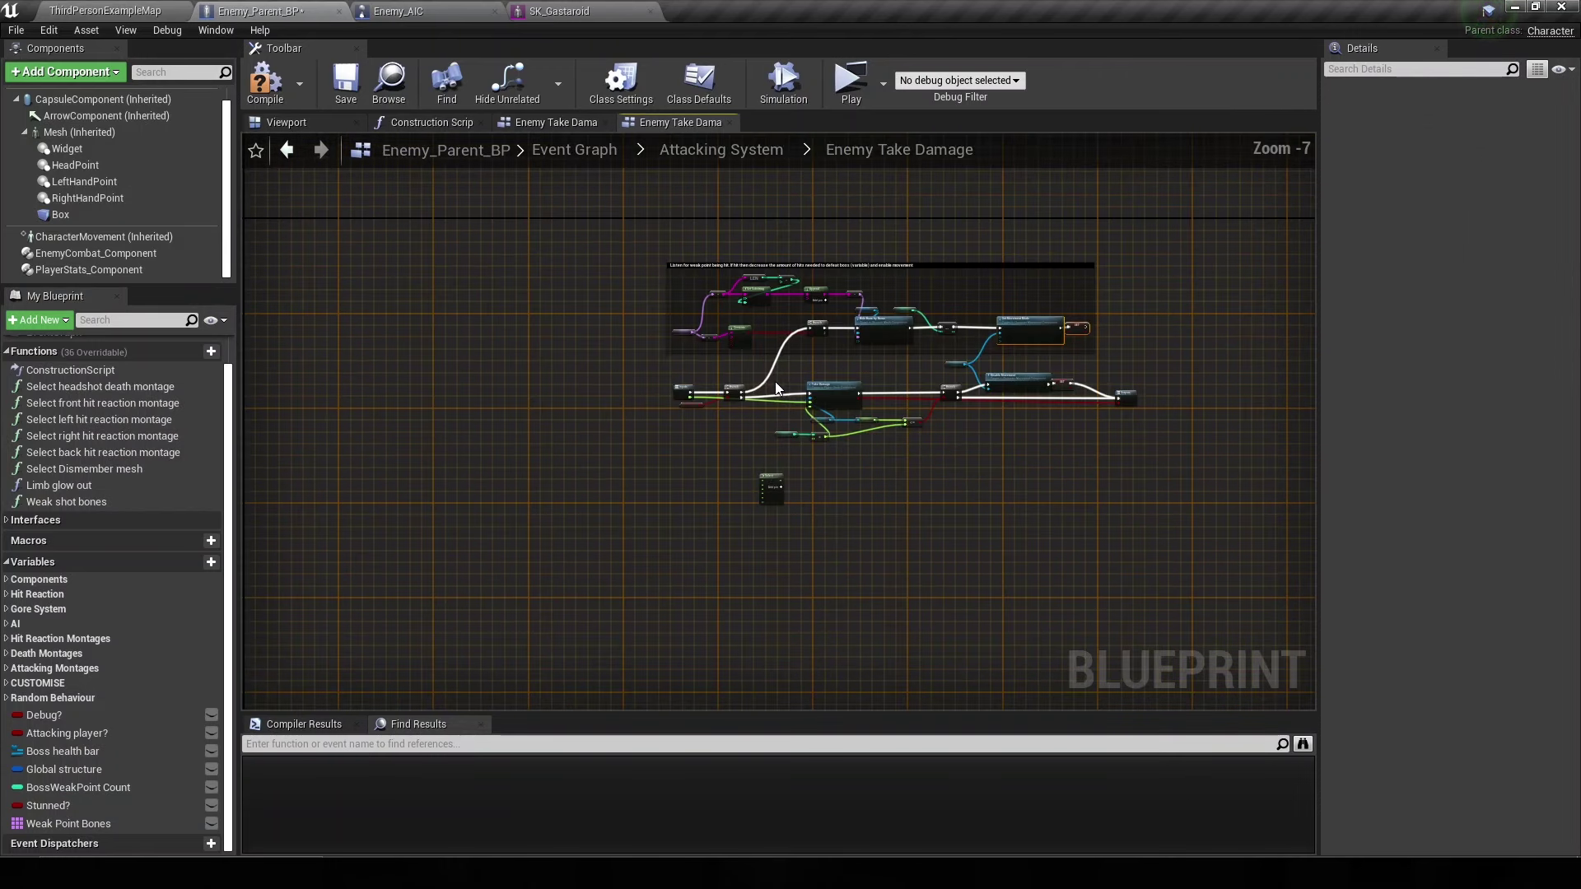
scroll(689, 333, up, 1)
drag(688, 328, 1087, 487)
scroll(897, 392, up, 2)
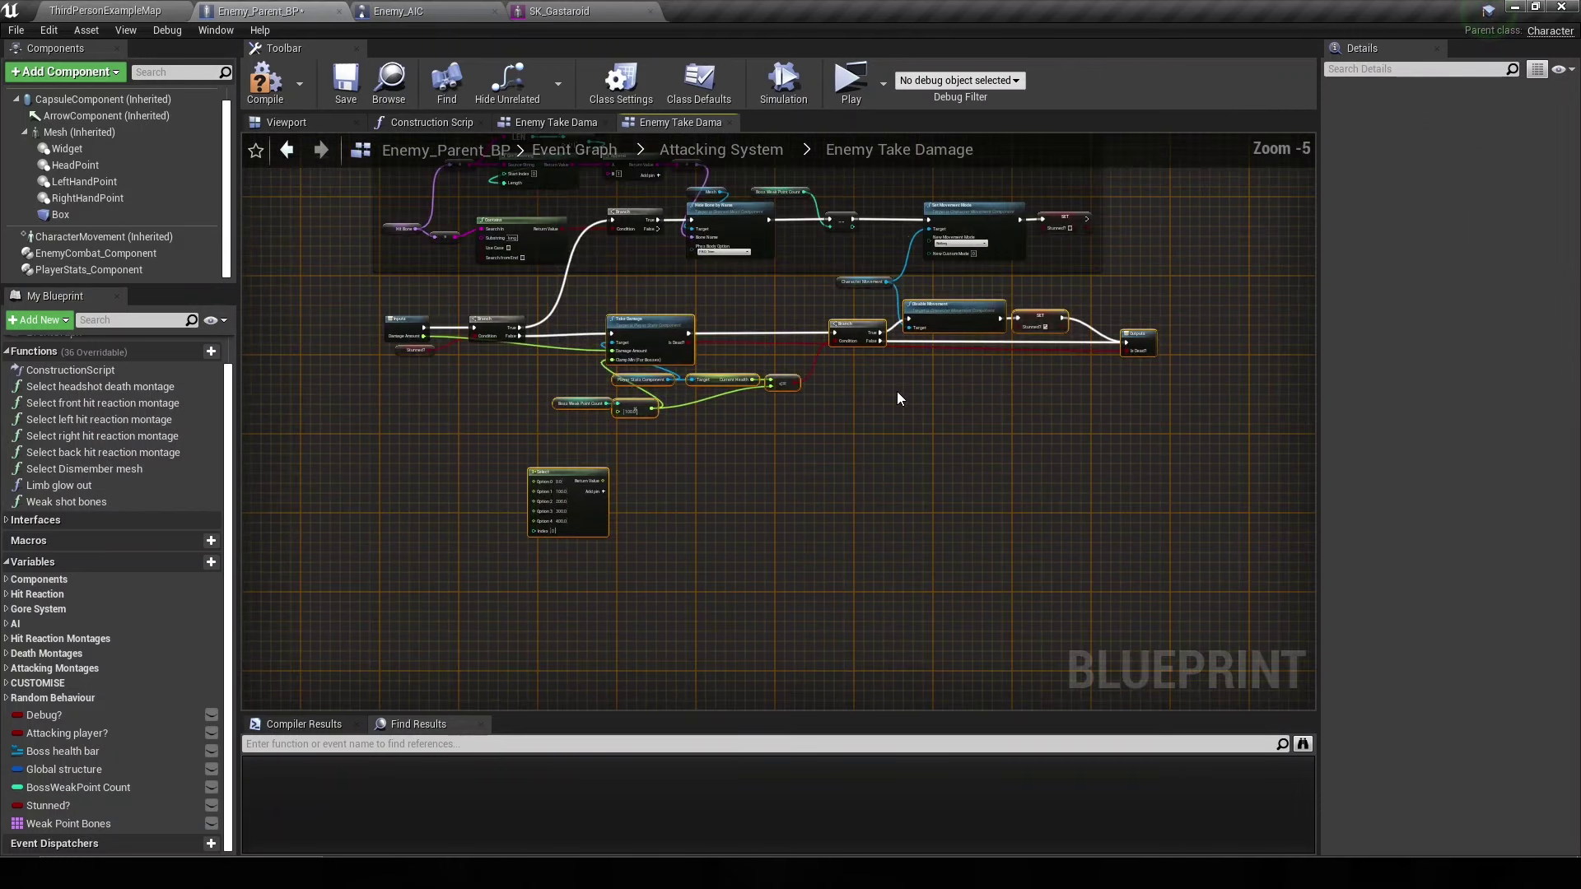
drag(665, 341, 694, 346)
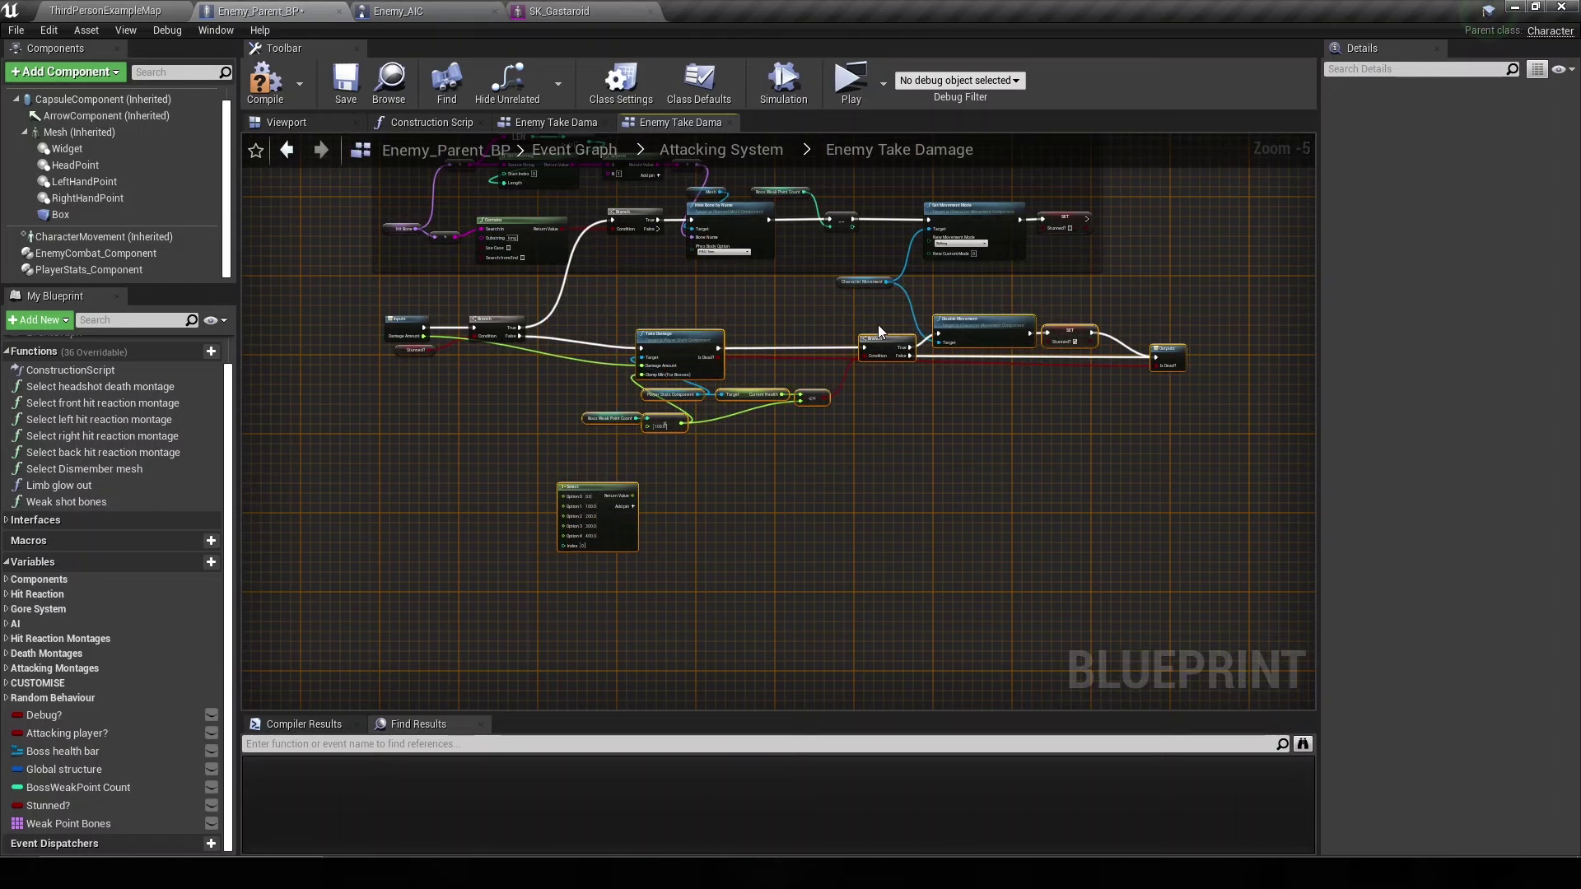
drag(684, 339, 699, 349)
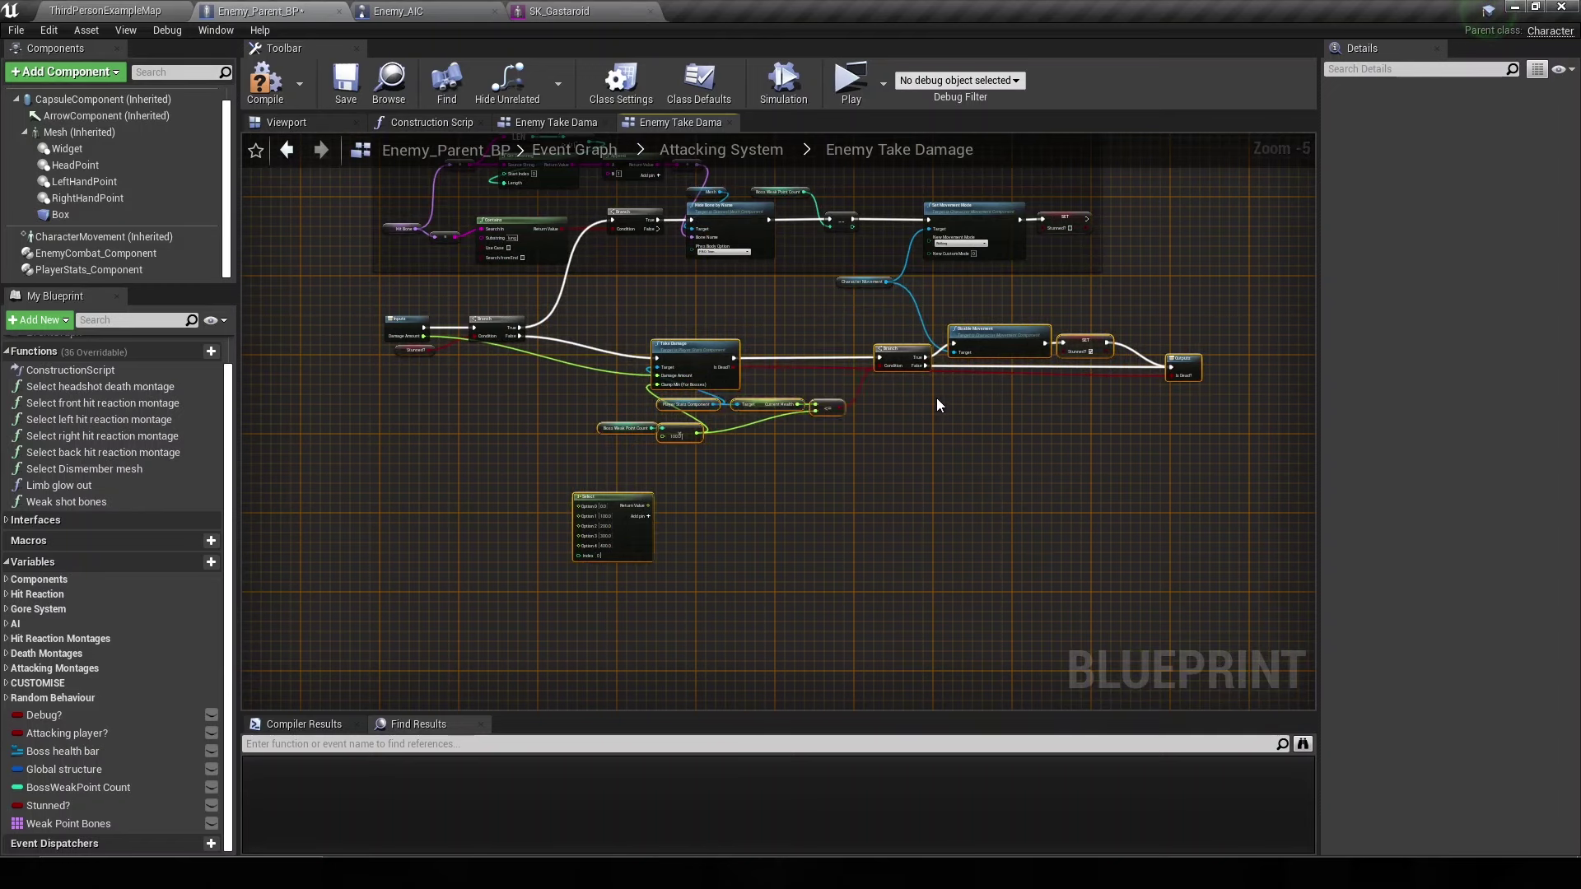
- Wrap them in a comment titled 'Take damage and if boss then look for health breaks for weak point system'
text(c)
text( and)
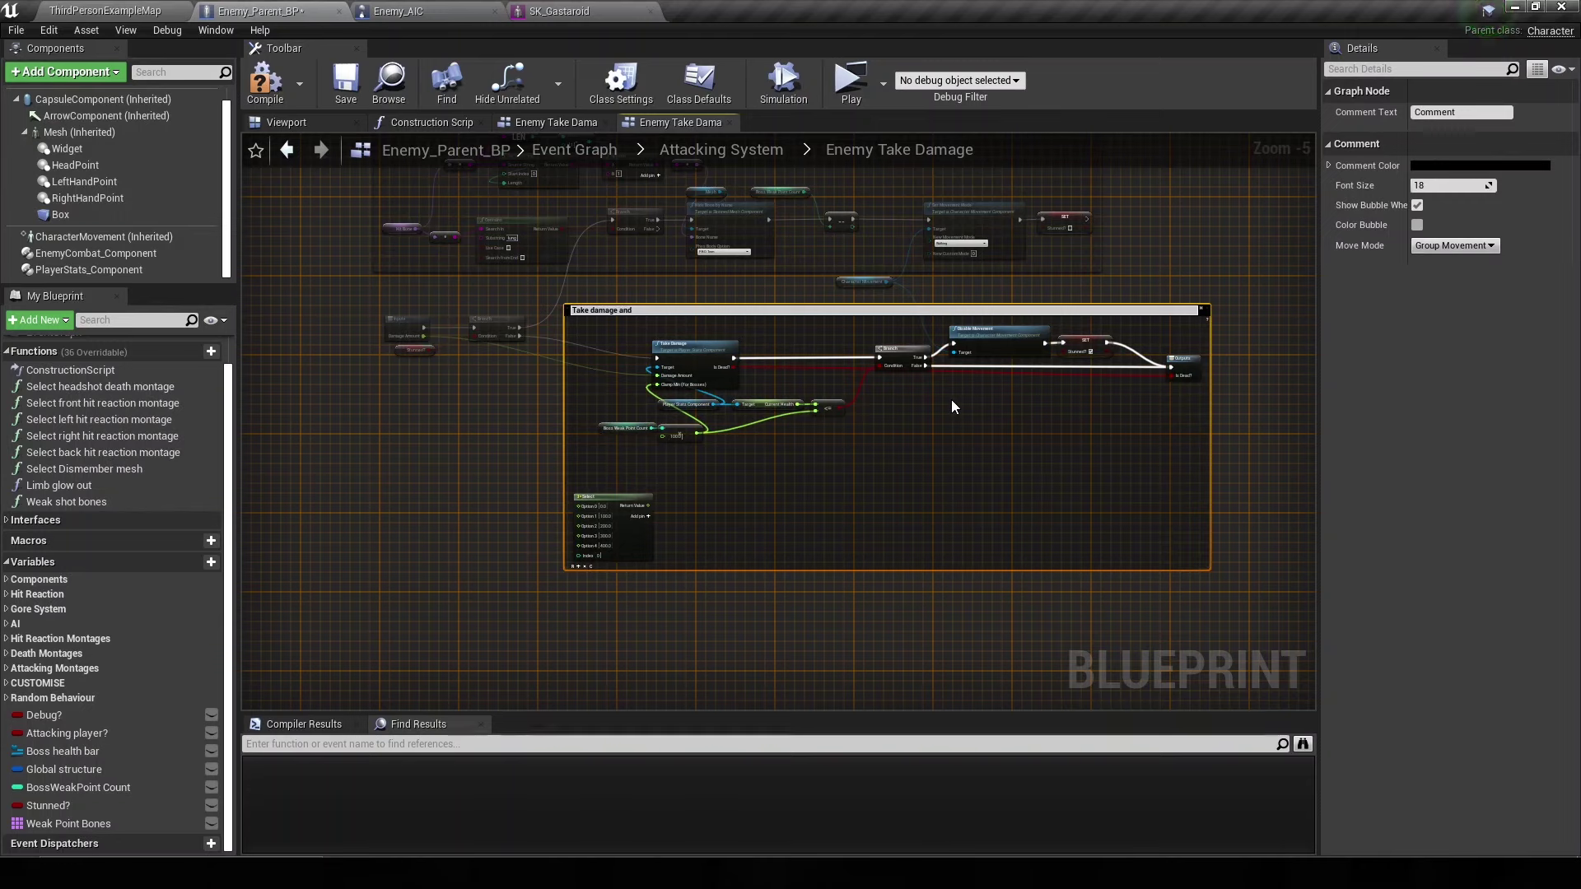
text( boss )
text(then wait o)
key(BackSpace)
key(BackSpace)
text(ealth breaks for )
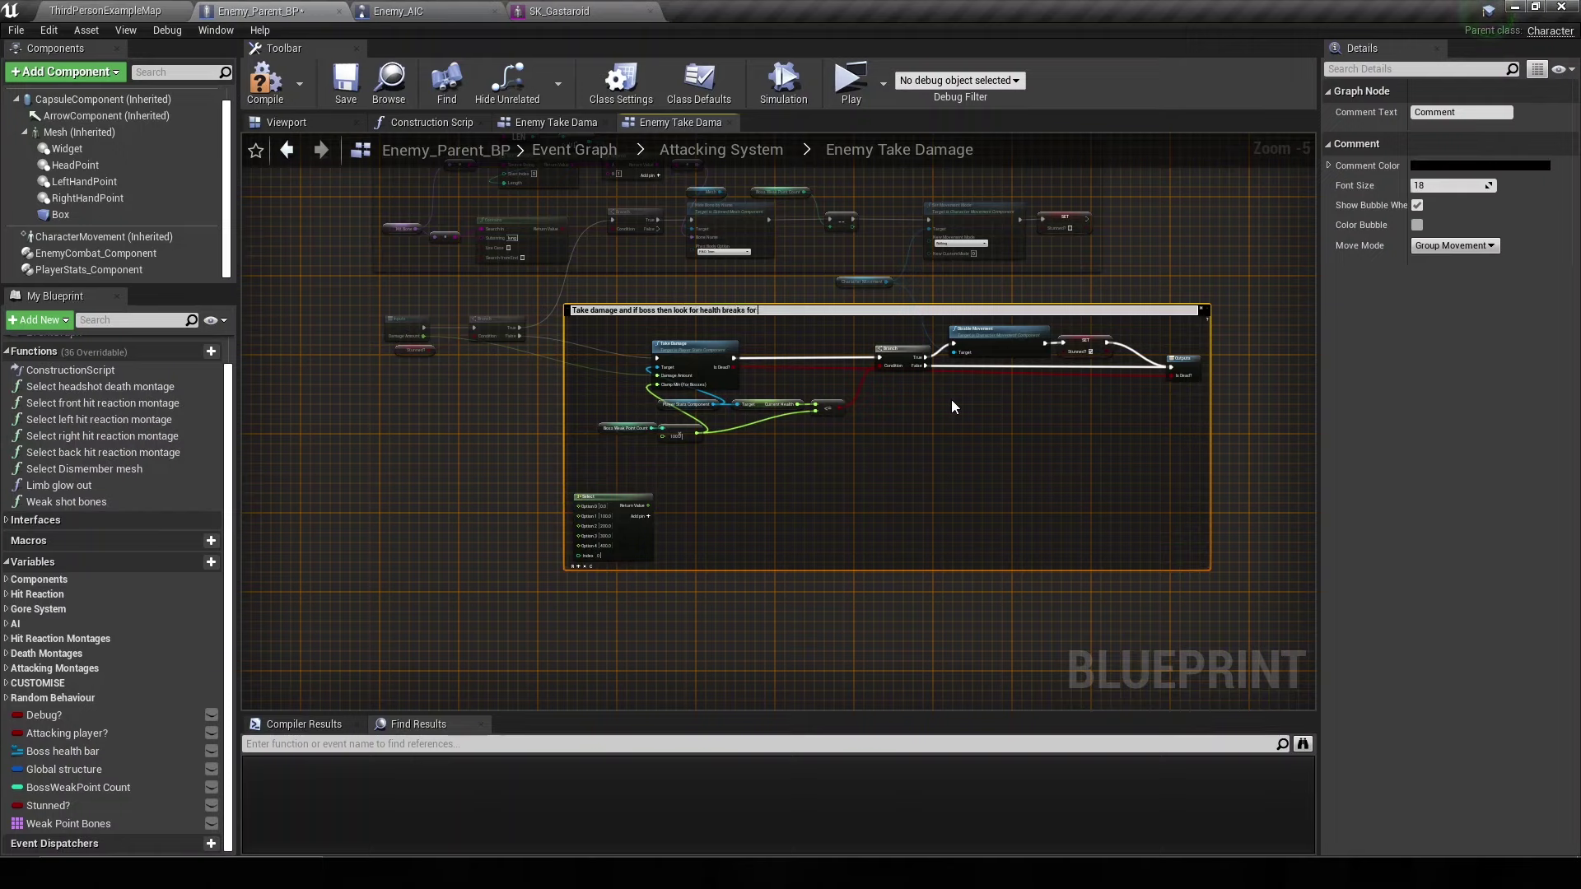
text(weak point system)
key(Return)
click(501, 426)
scroll(678, 453, up, 2)
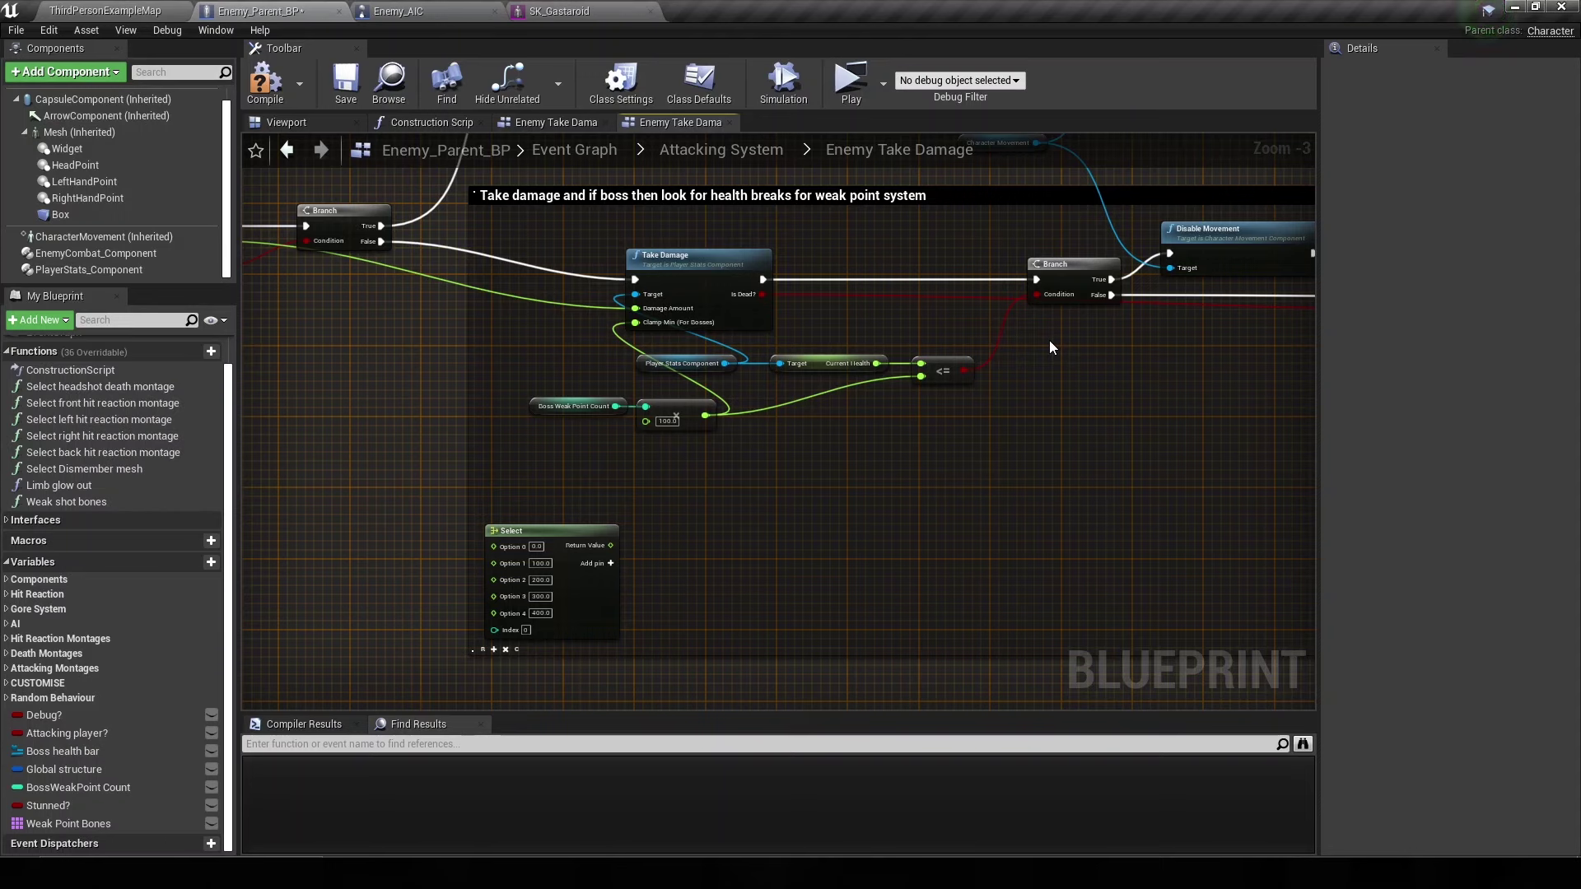
- Compile, then route the multiply result through a Select Float node into Clamp Min
right_drag(710, 340, 783, 393)
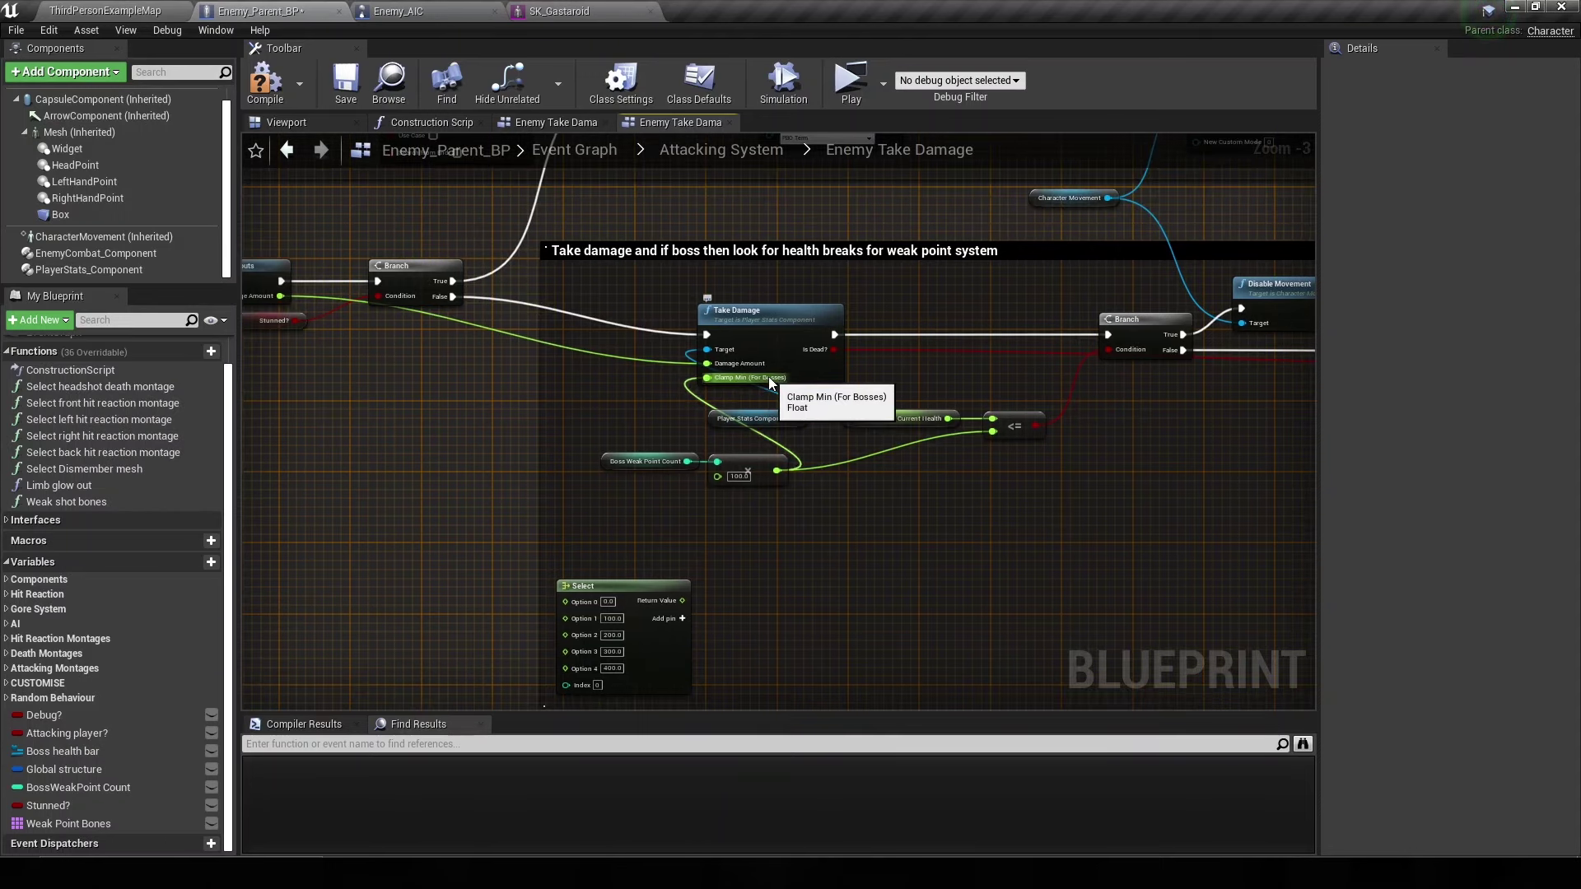
click(272, 97)
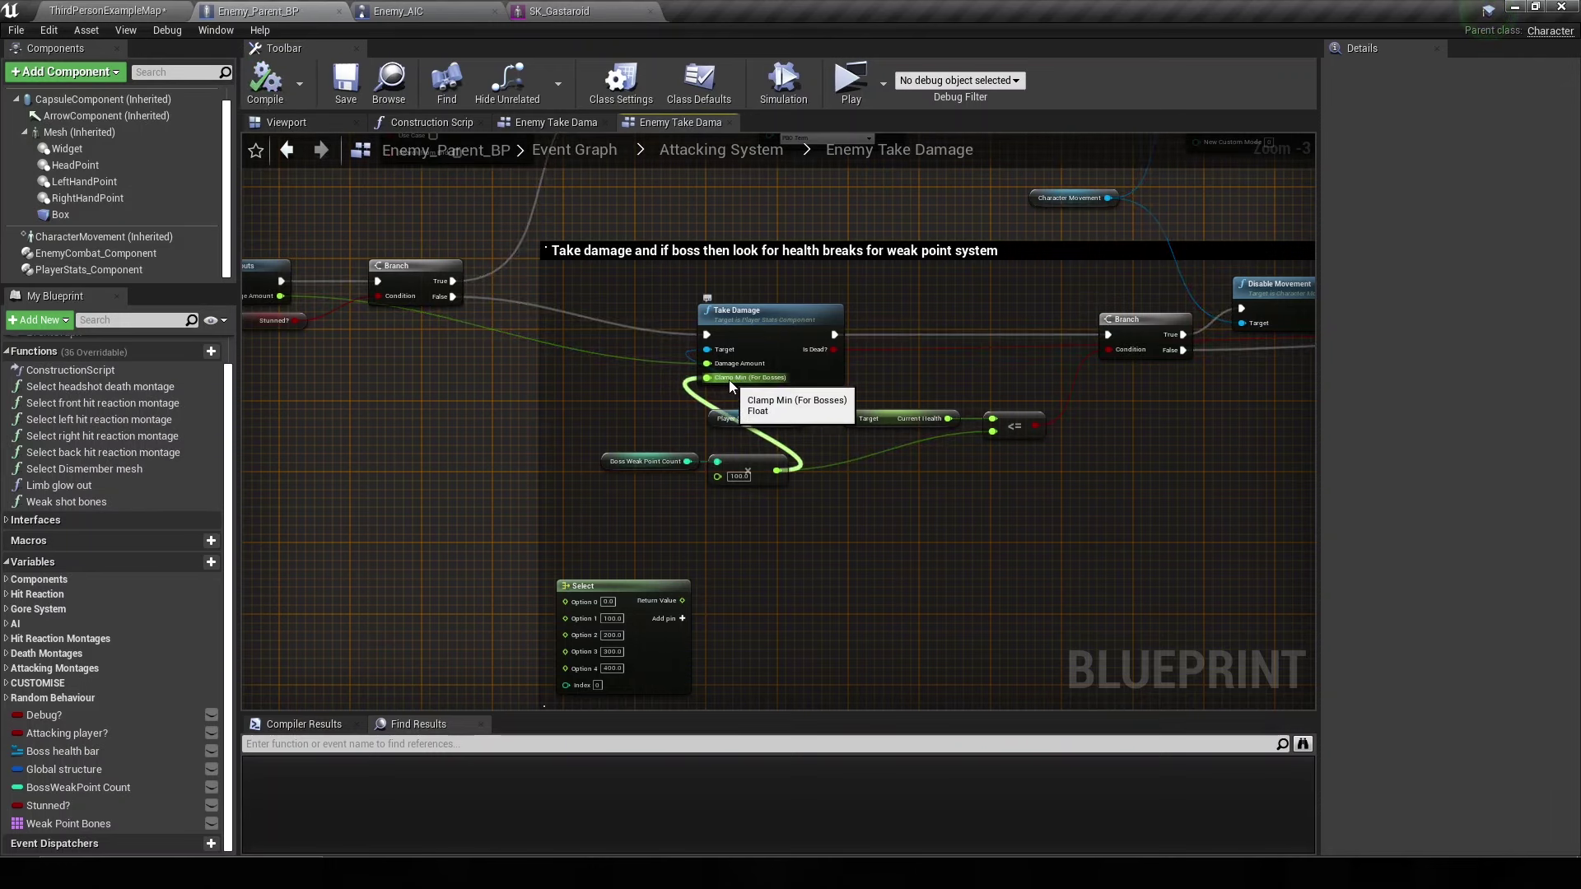
ctrl+drag(729, 378, 873, 507)
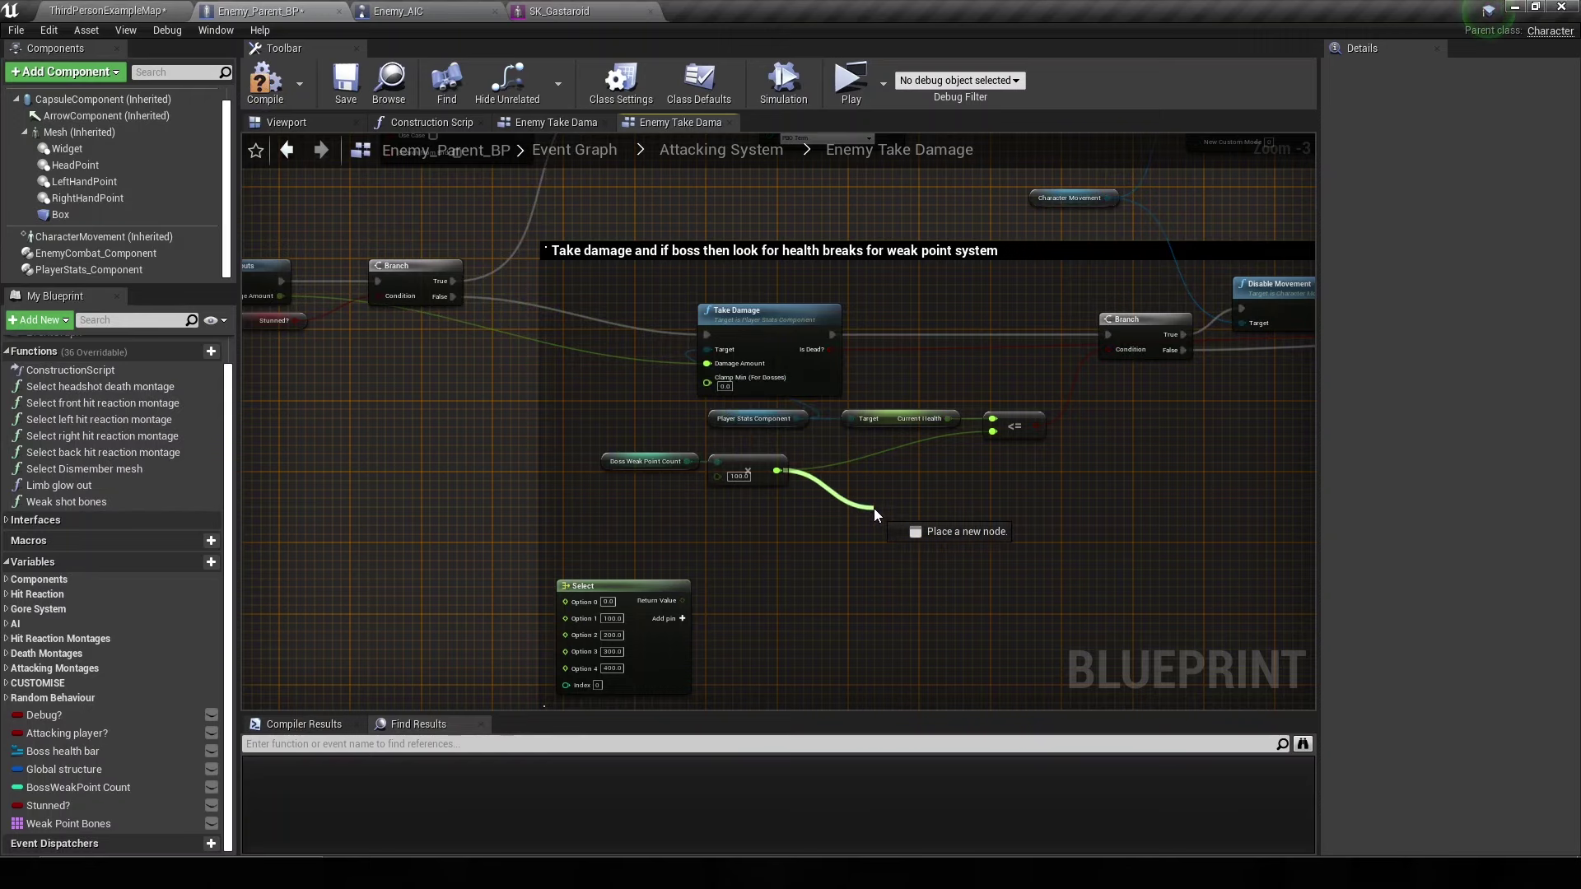
text(select)
key(Return)
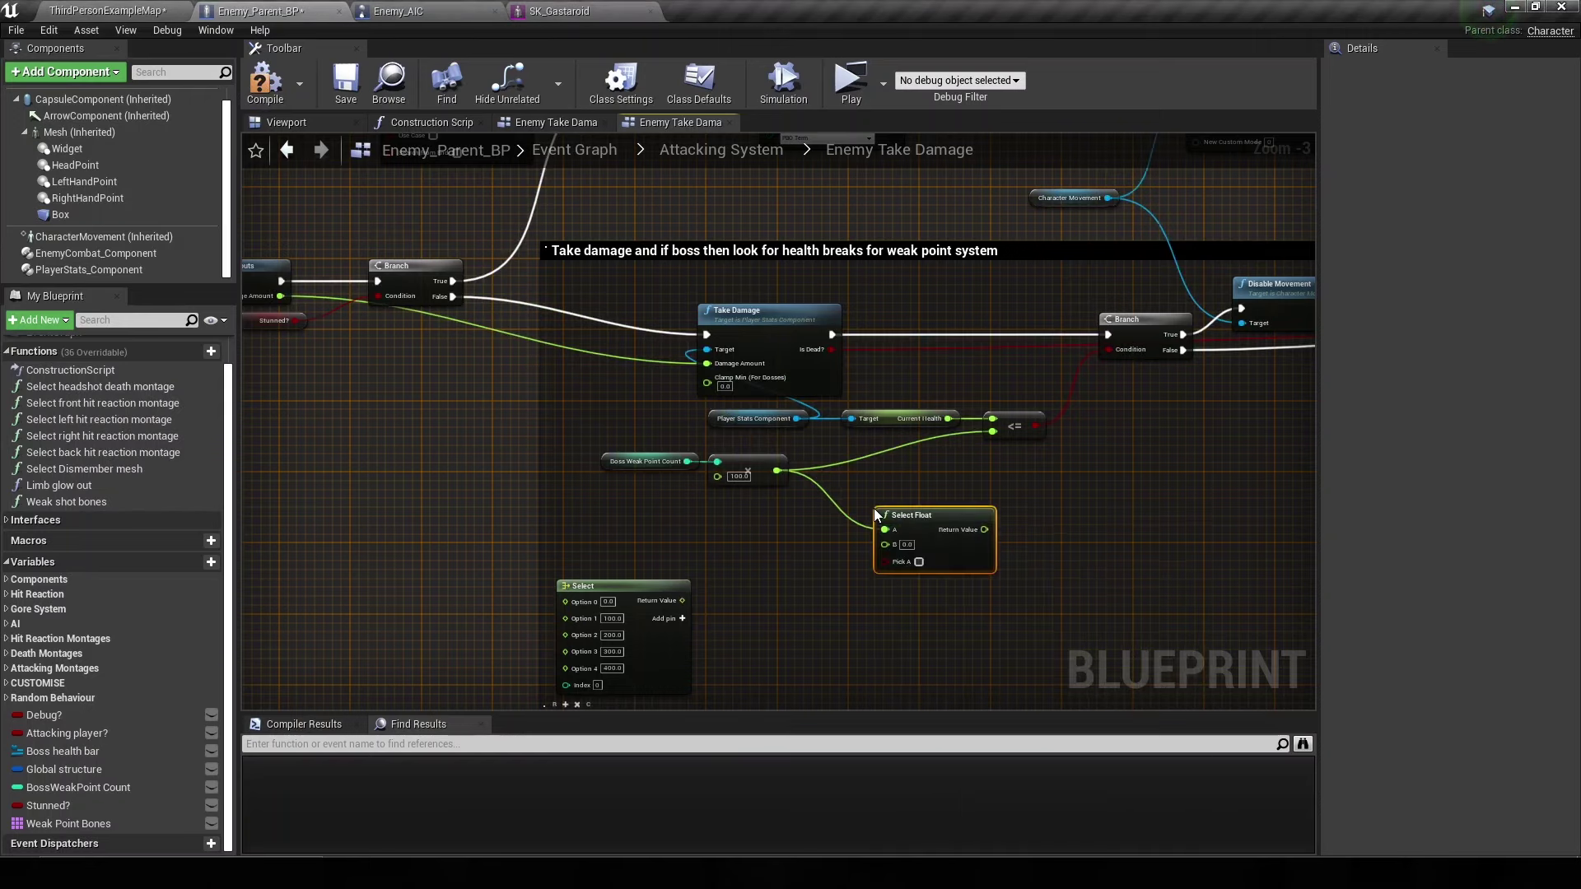
drag(956, 494, 722, 382)
- Drive Select Float's Pick A with an Is Boss? getter
mouse_move(859, 526)
mouse_down()
mouse_move(823, 546)
mouse_move(749, 527)
mouse_up()
text(is boss)
key(Return)
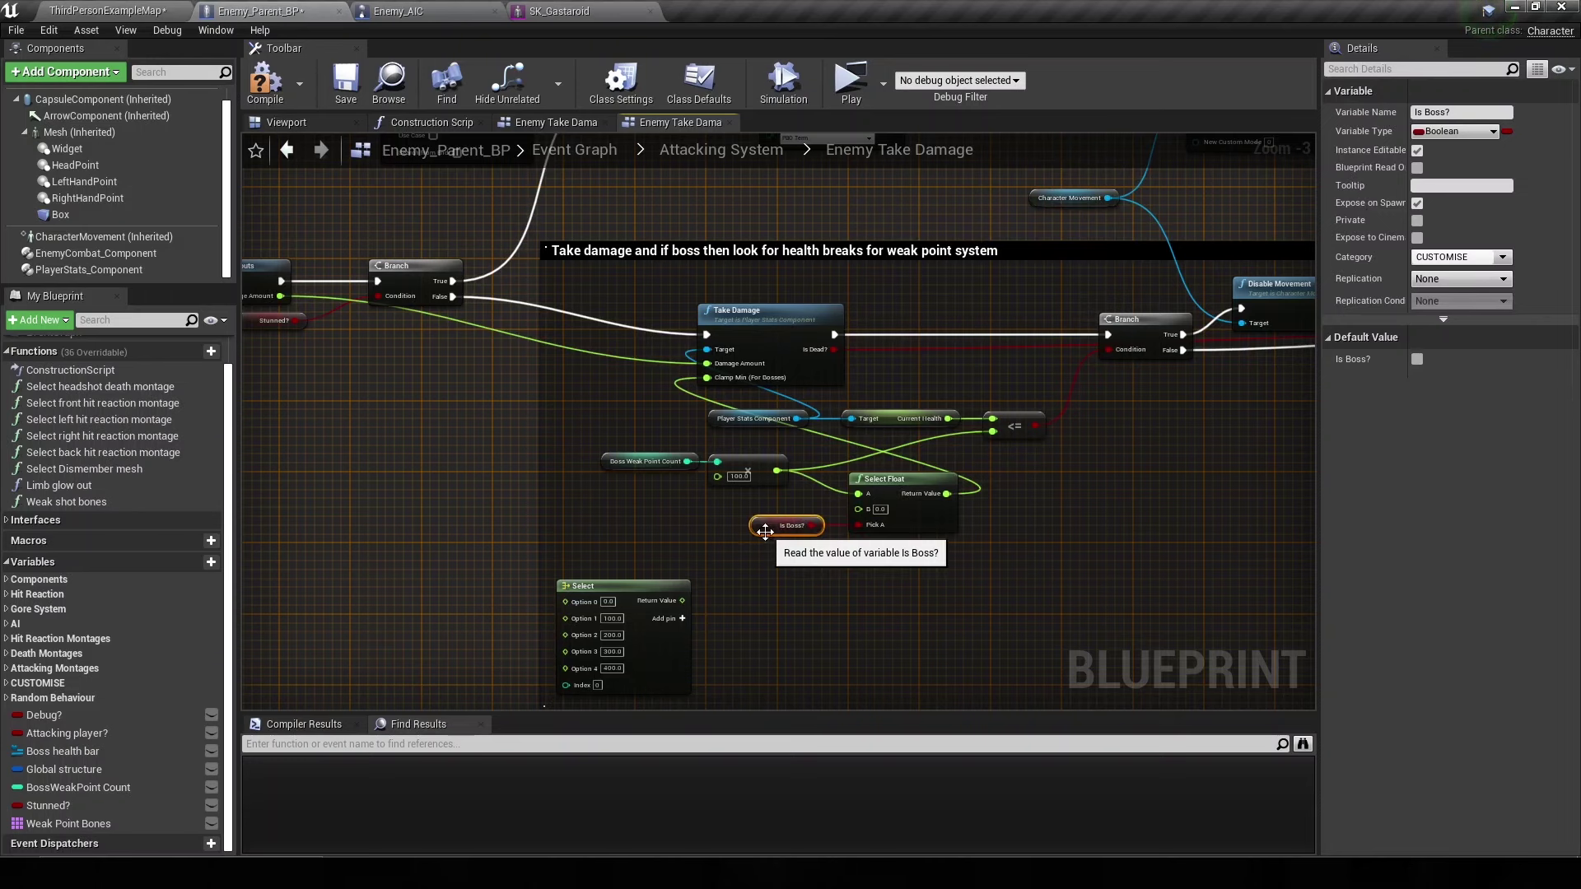
click(265, 74)
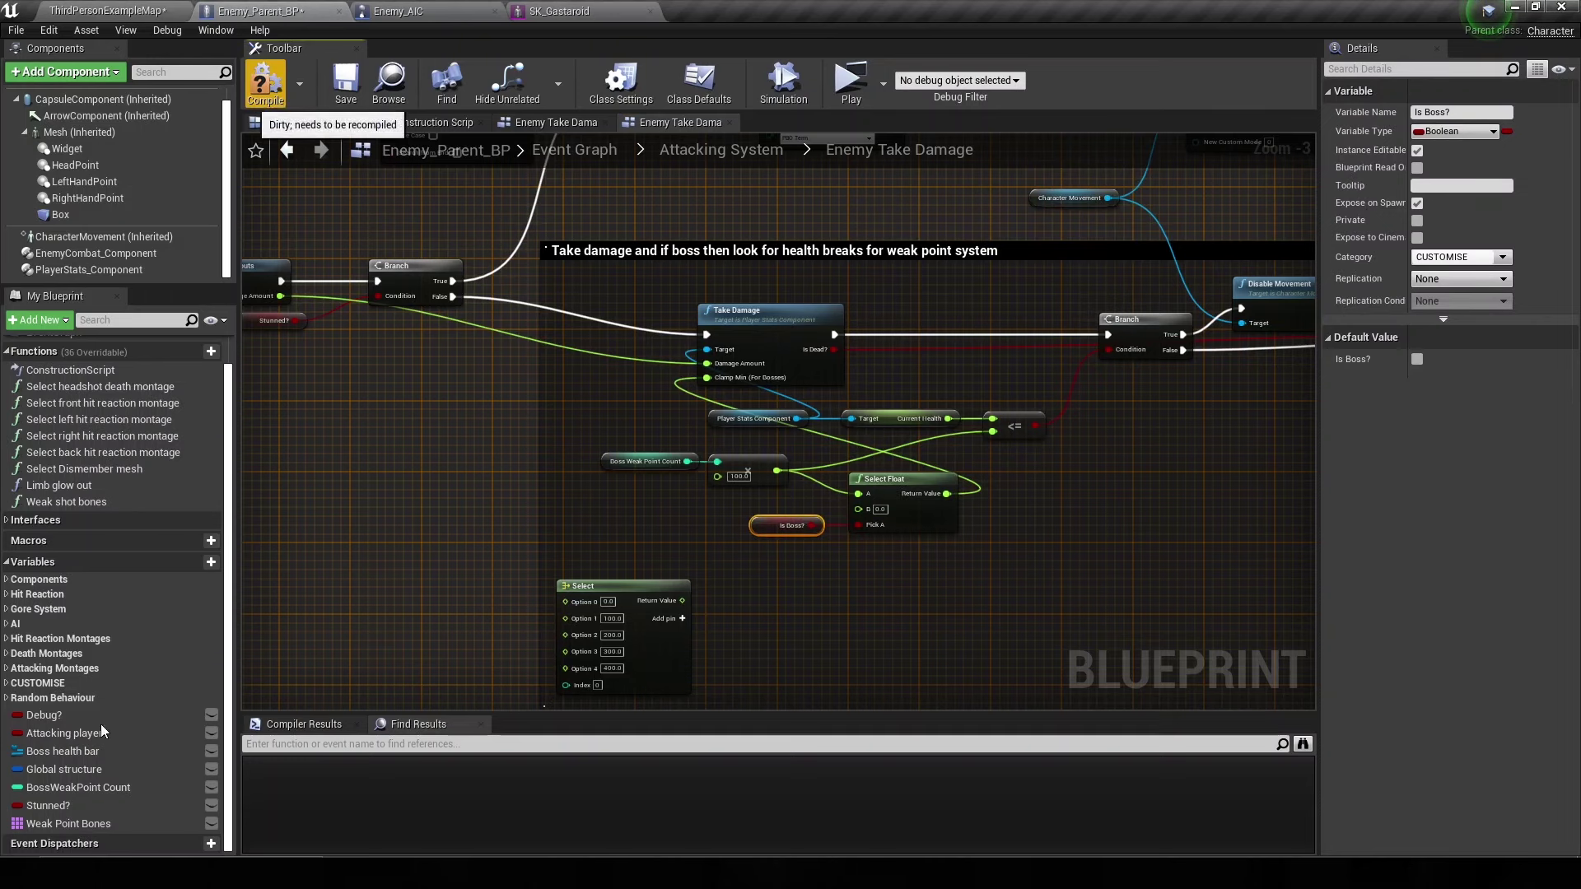
click(66, 788)
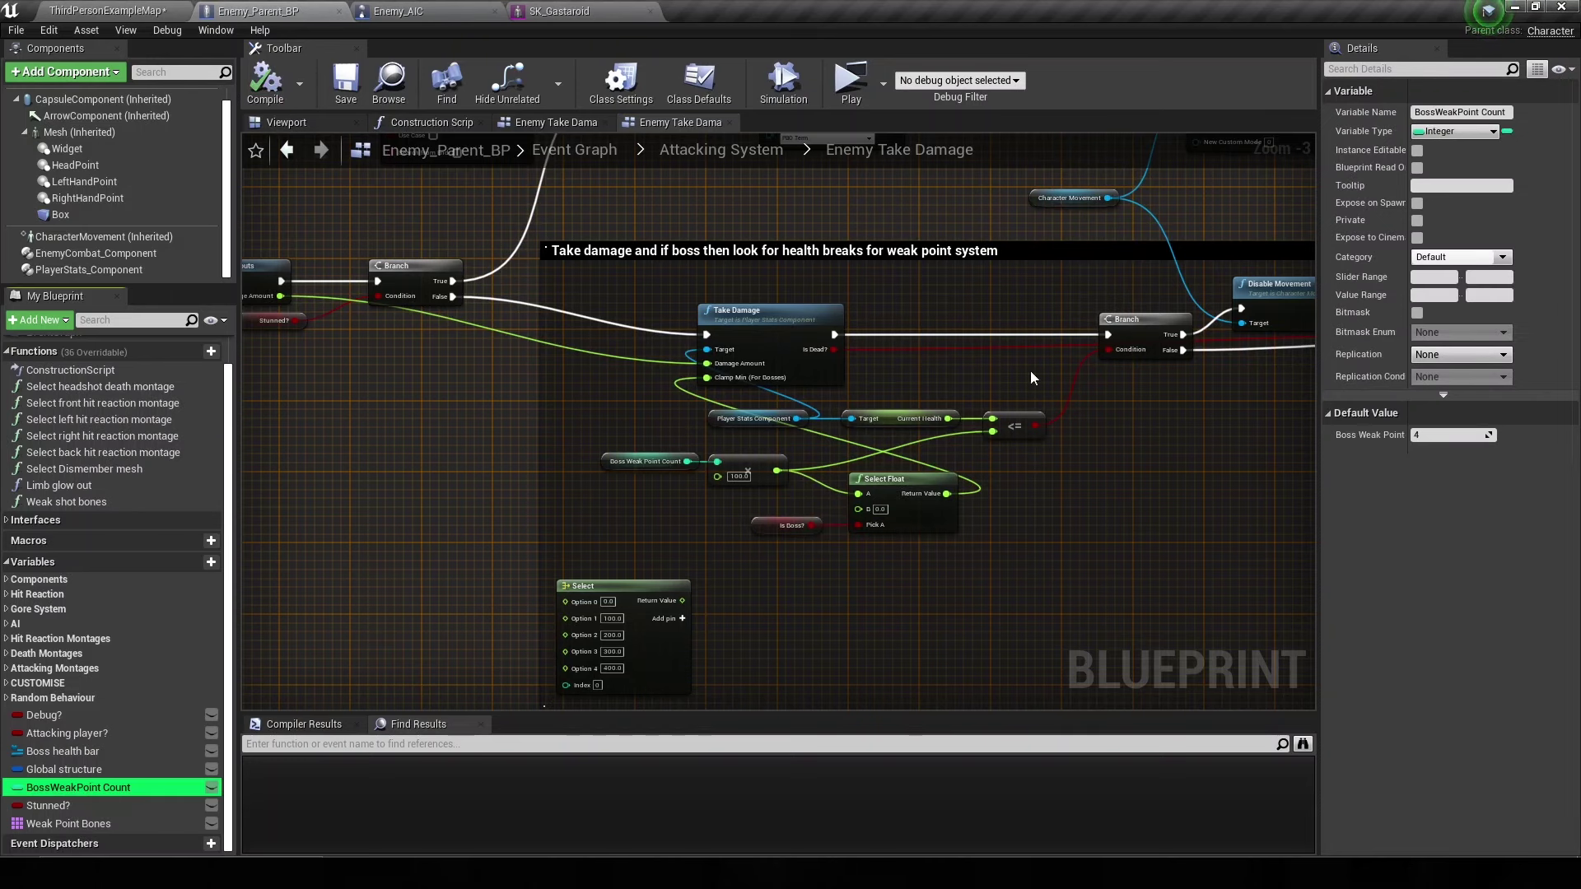
- Make BossWeakPoint Count instance-editable and exposed on spawn, and move it into CUSTOMISE
click(1418, 150)
click(1417, 204)
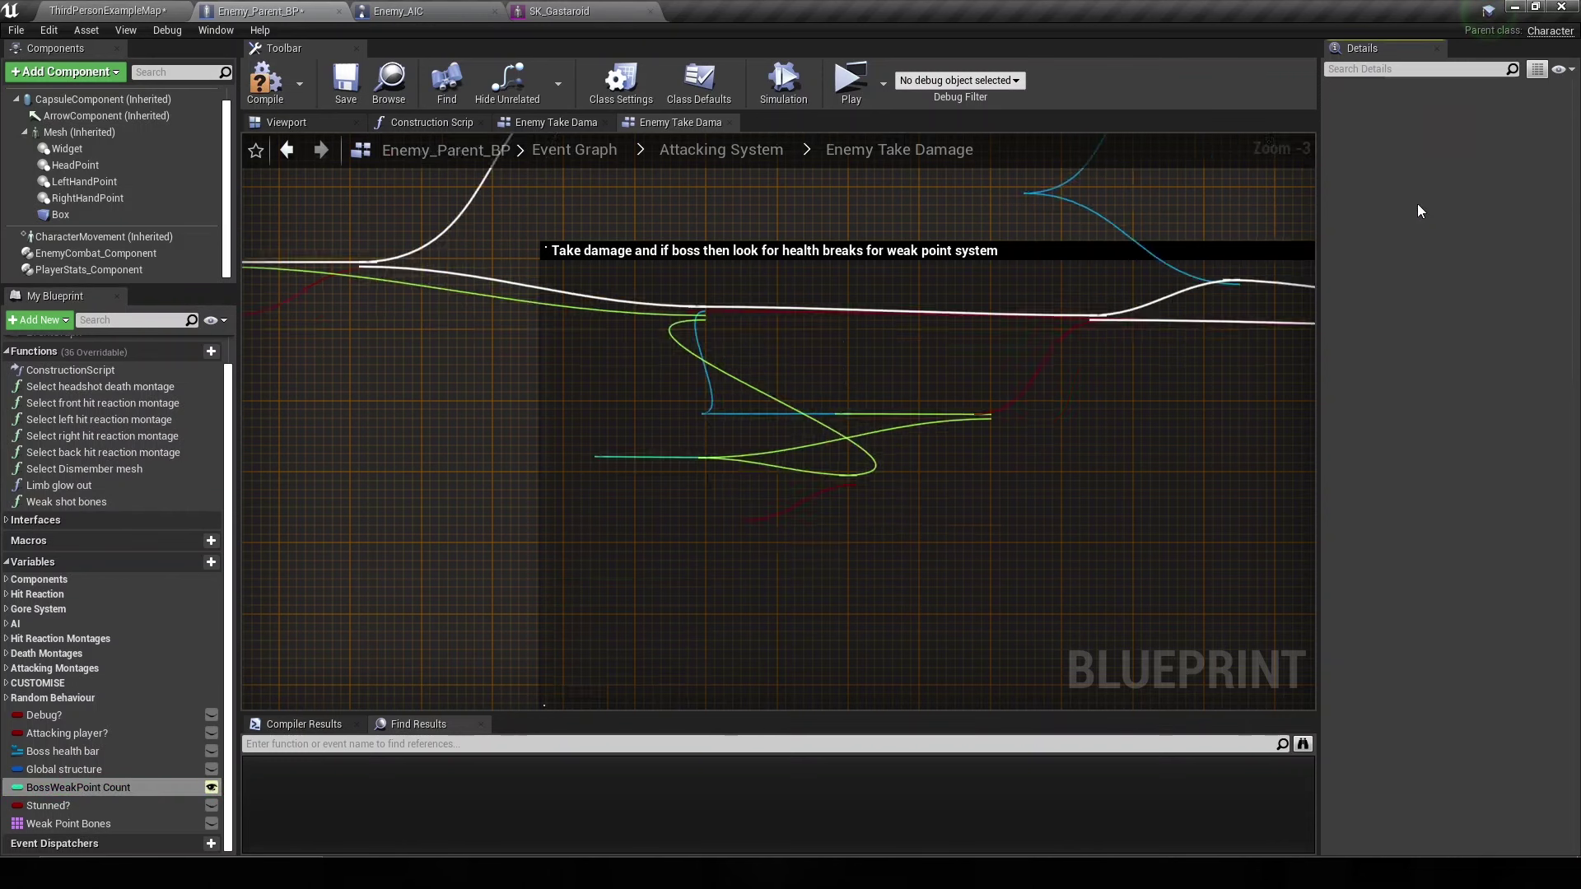
drag(66, 787, 56, 696)
scroll(58, 832, down, 2)
- Make Weak Point Bones instance-editable and exposed on spawn, and move it into CUSTOMISE
click(61, 825)
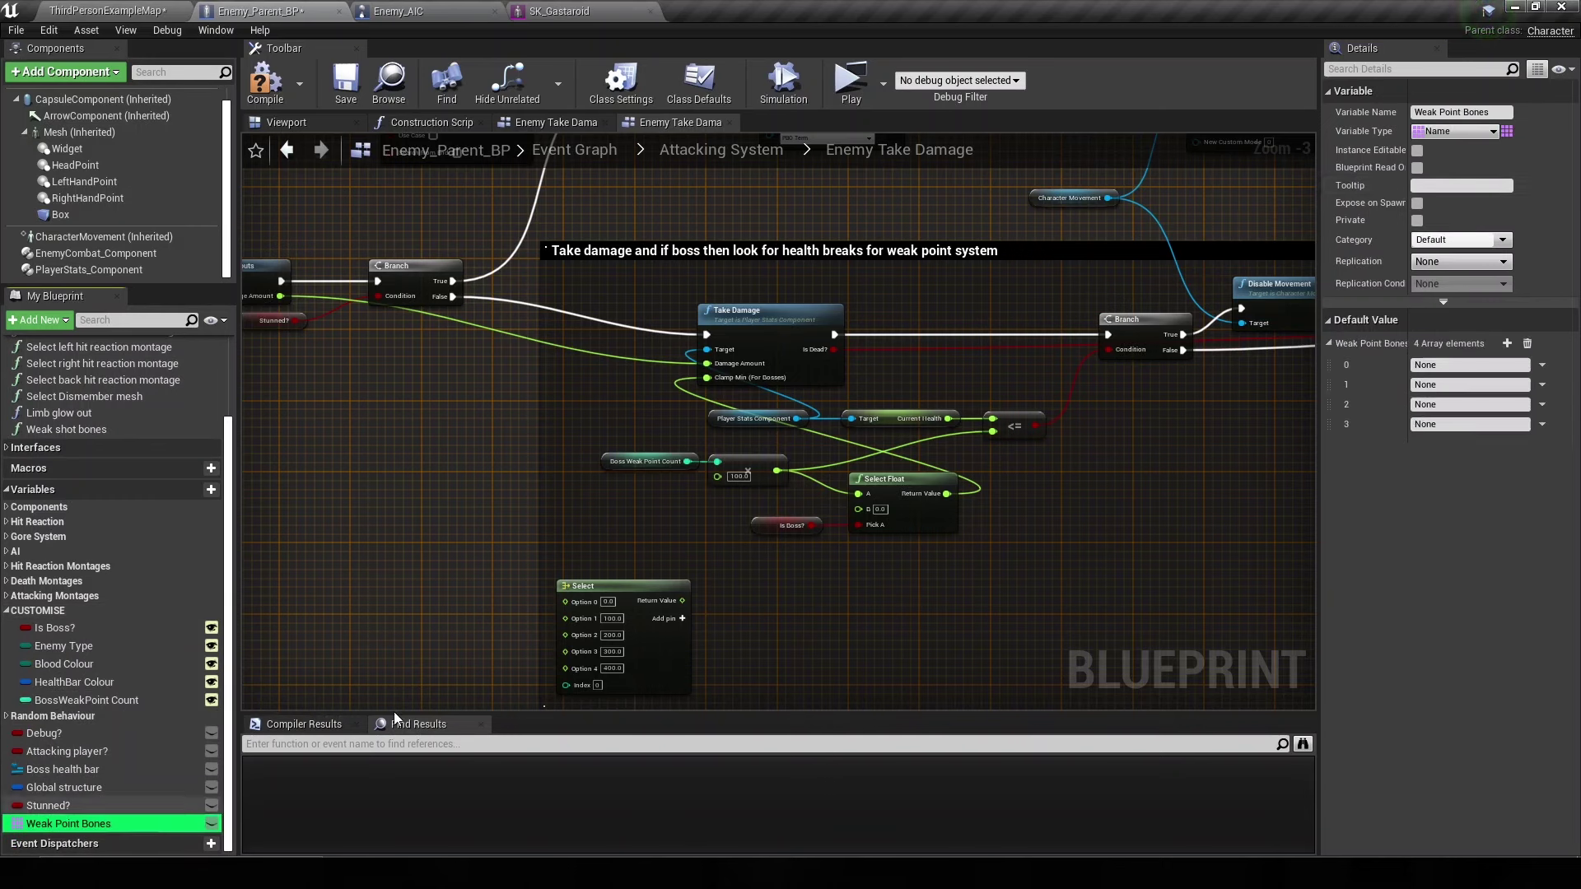
click(1417, 150)
click(1417, 203)
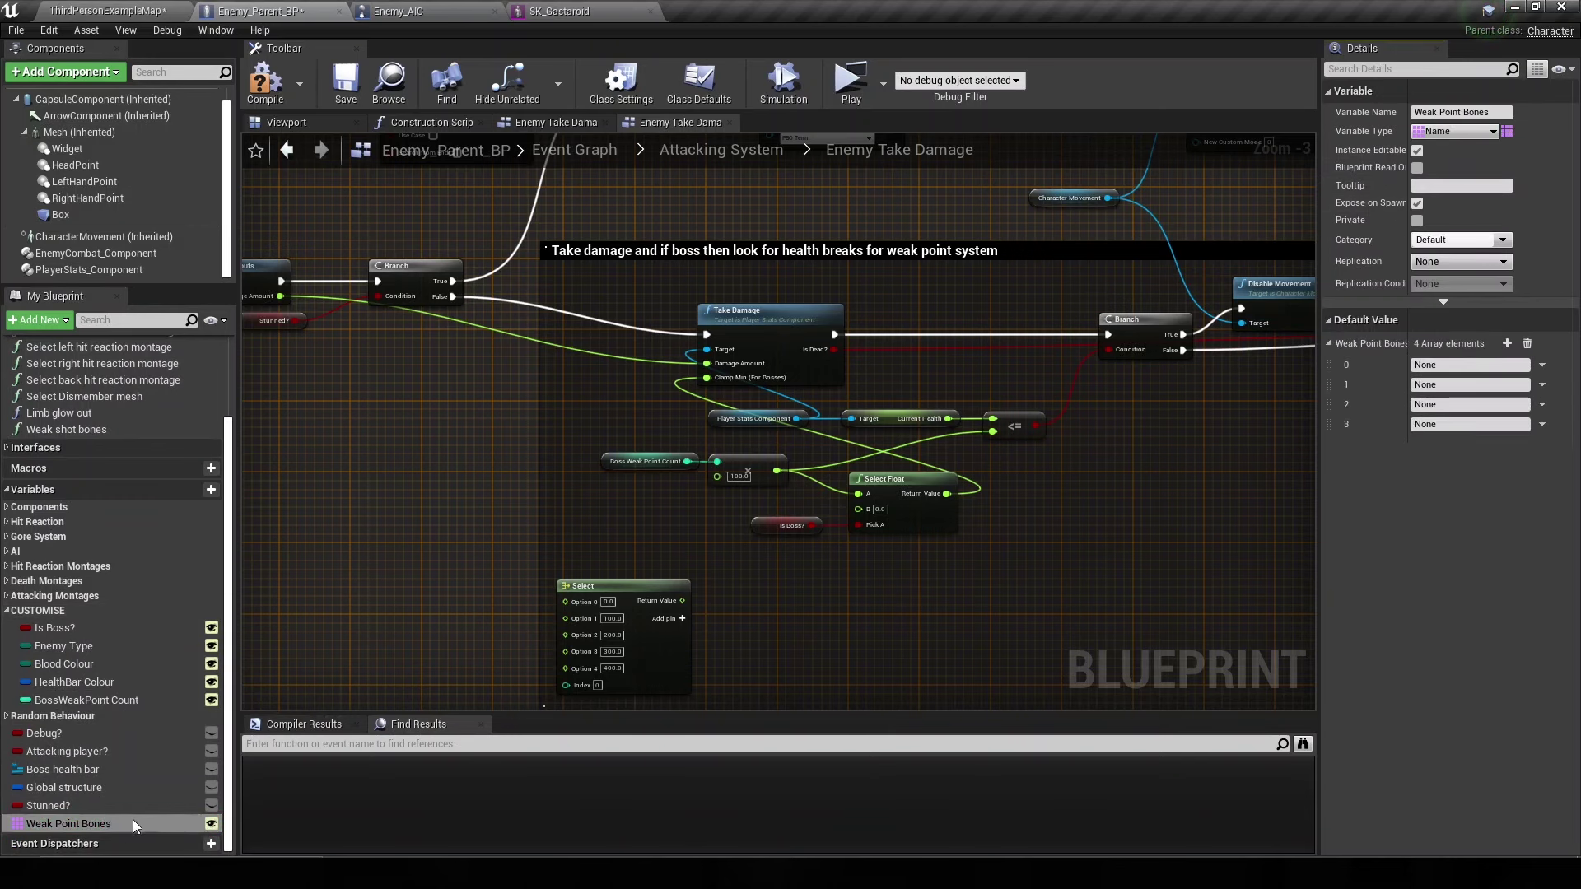
drag(62, 824, 58, 635)
scroll(630, 465, down, 1)
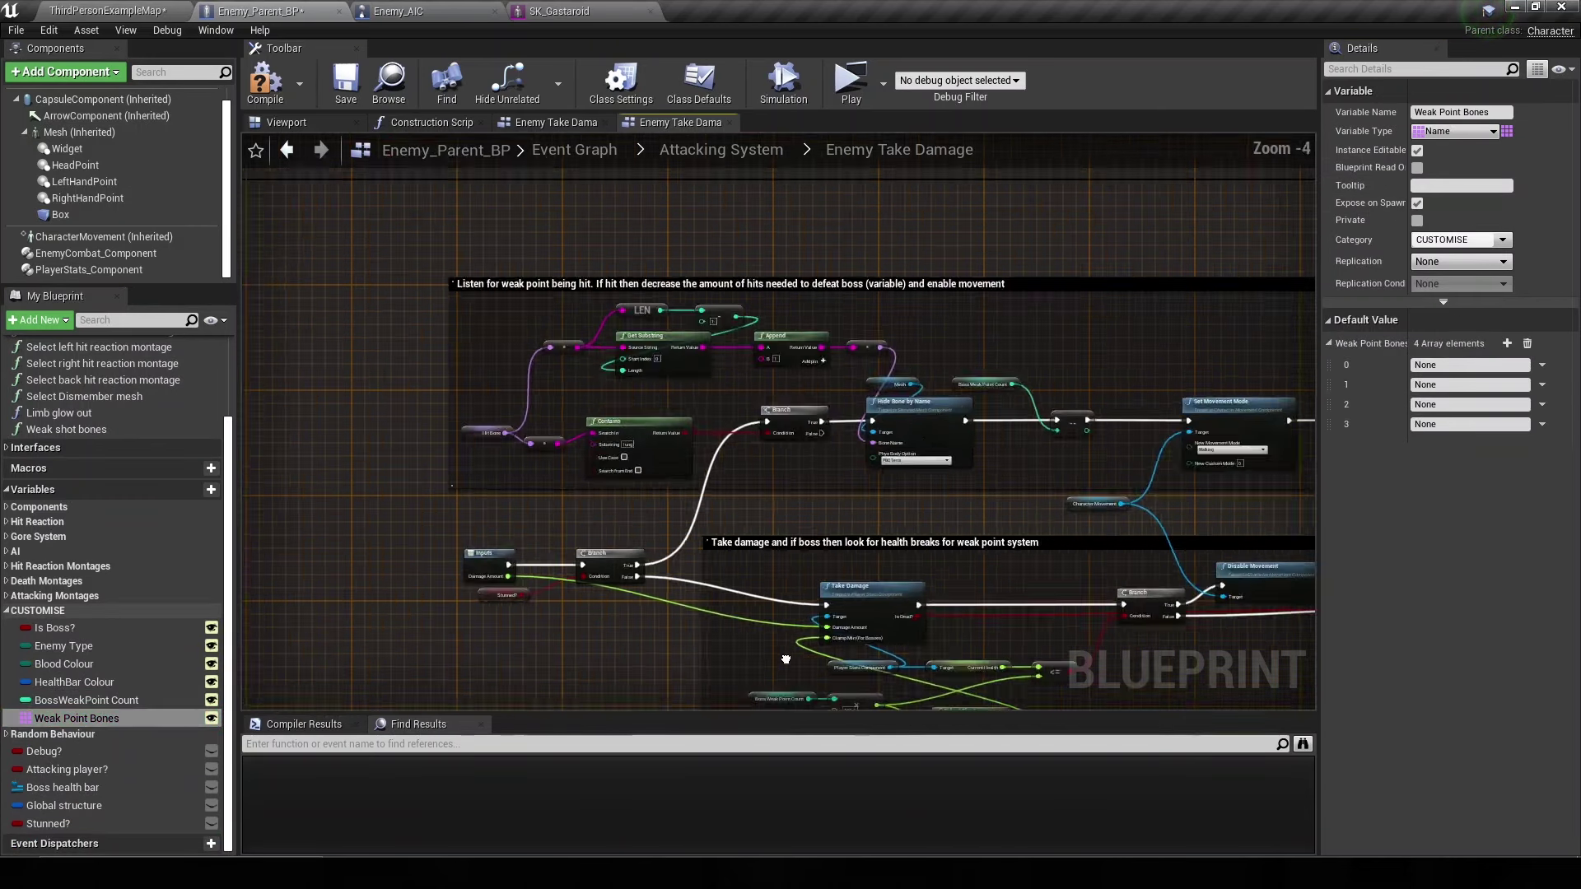
mouse_move(576, 329)
right_down()
mouse_move(630, 465)
mouse_move(667, 499)
right_up()
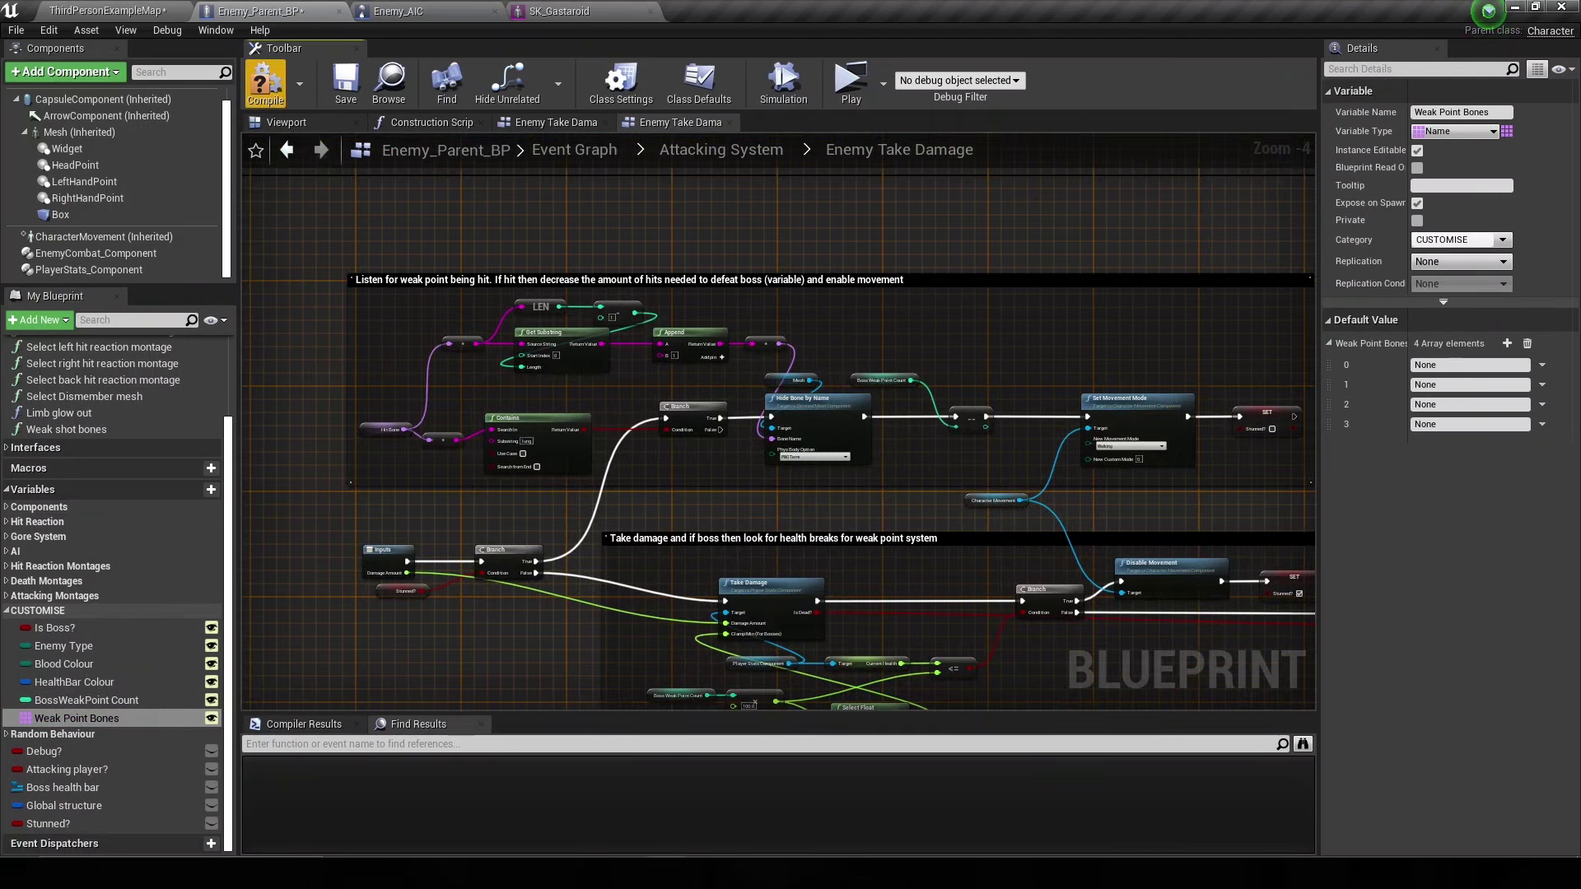
key(alt+Tab)
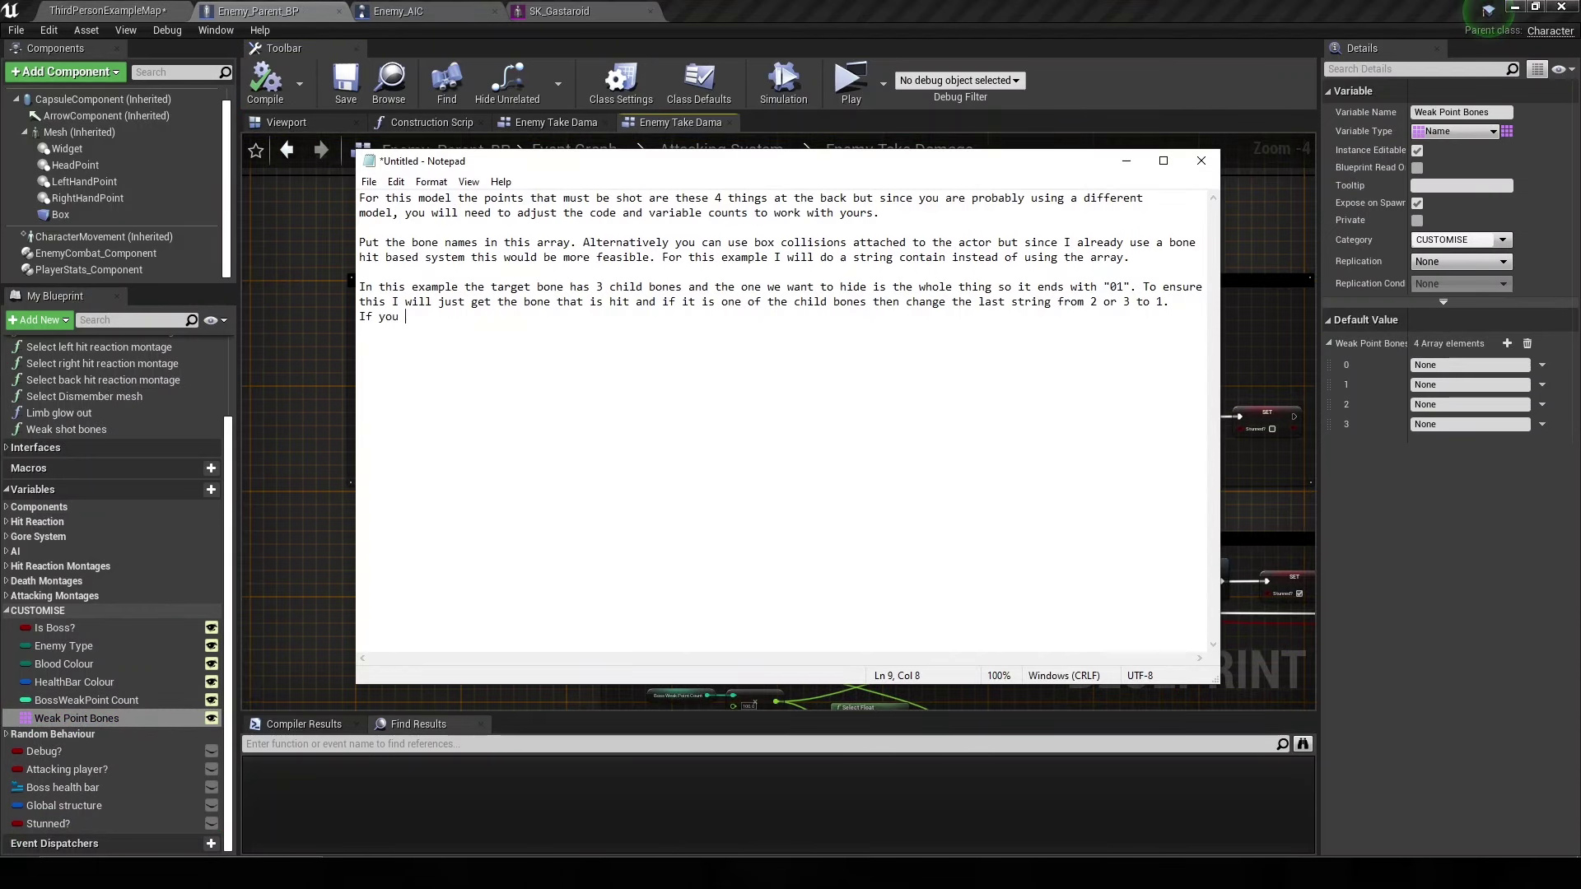
- Note that array users should check the hit bone with a contains item node, then Save All
text(are using the array then j)
text(ust use a )
text(contains item )
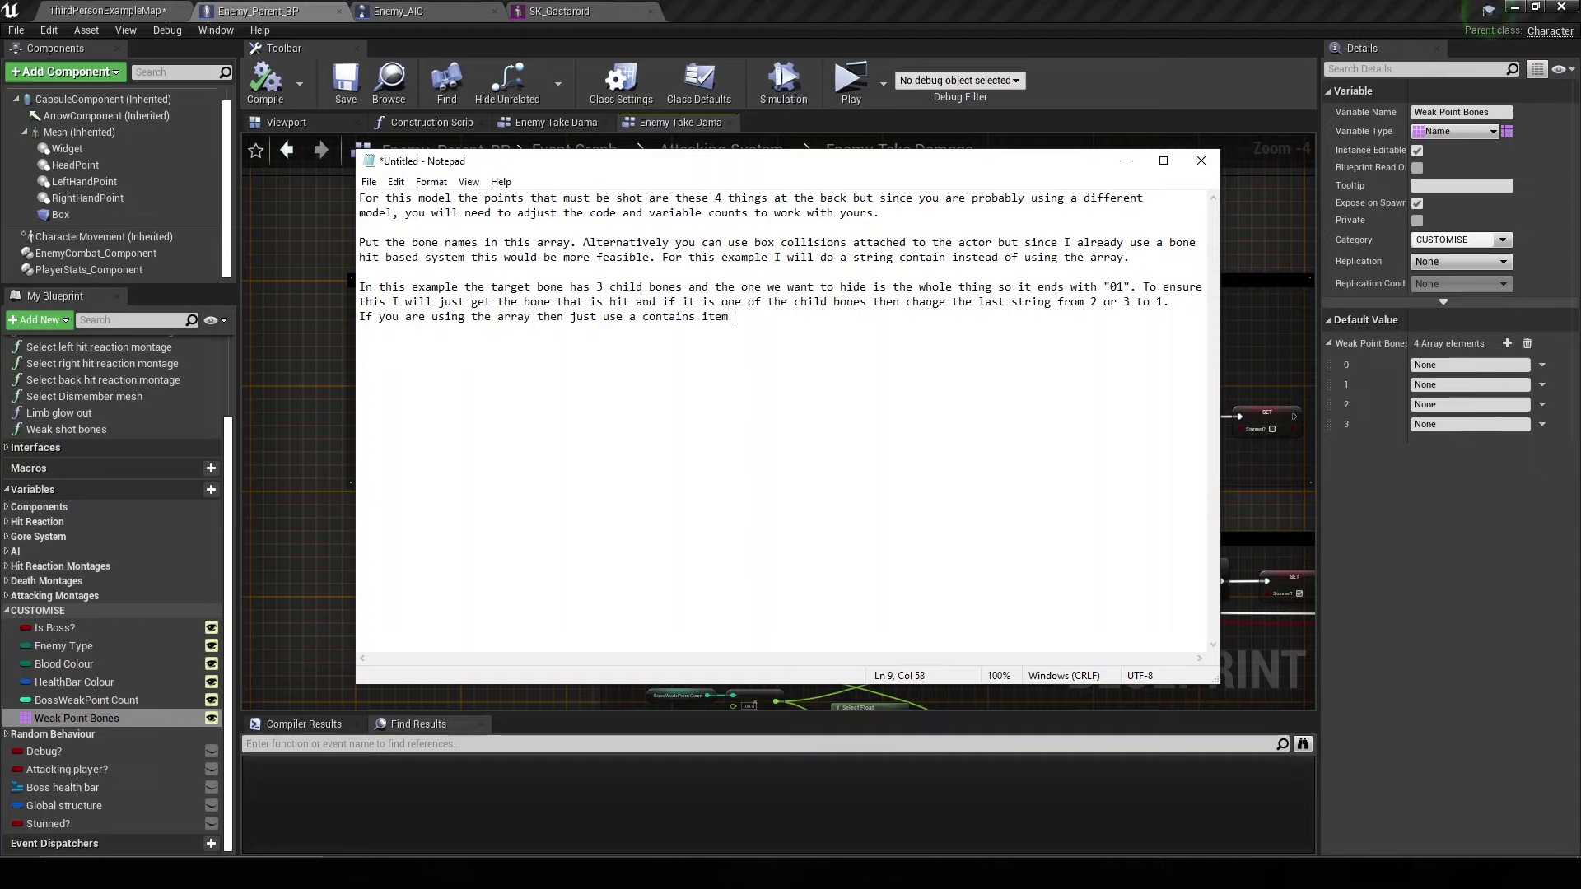
text(node and check if hit bone is in that array and)
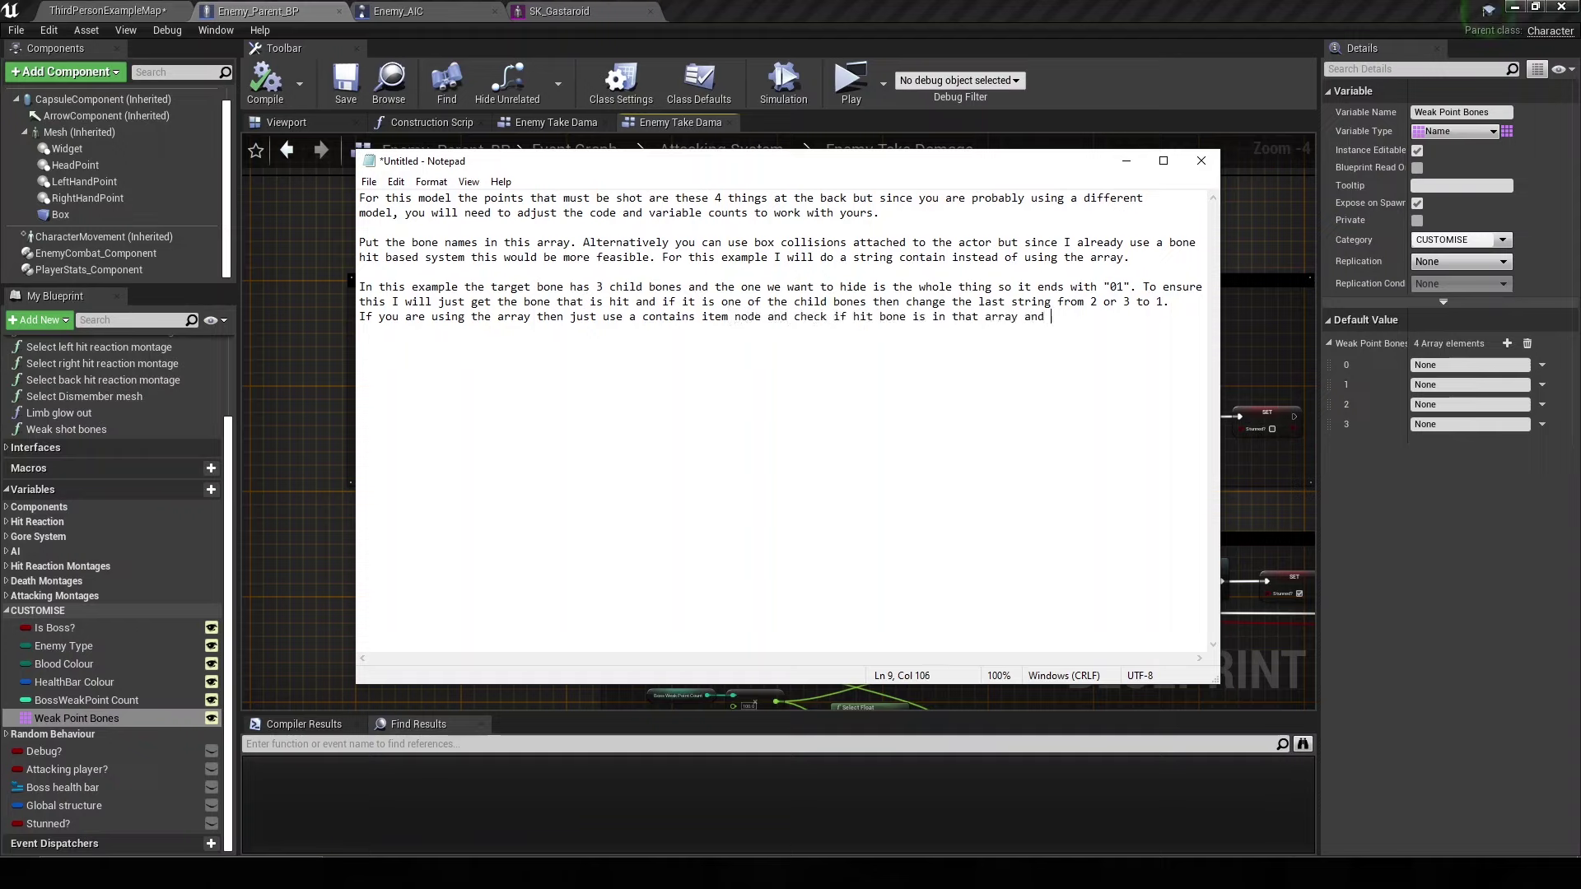
text( i)
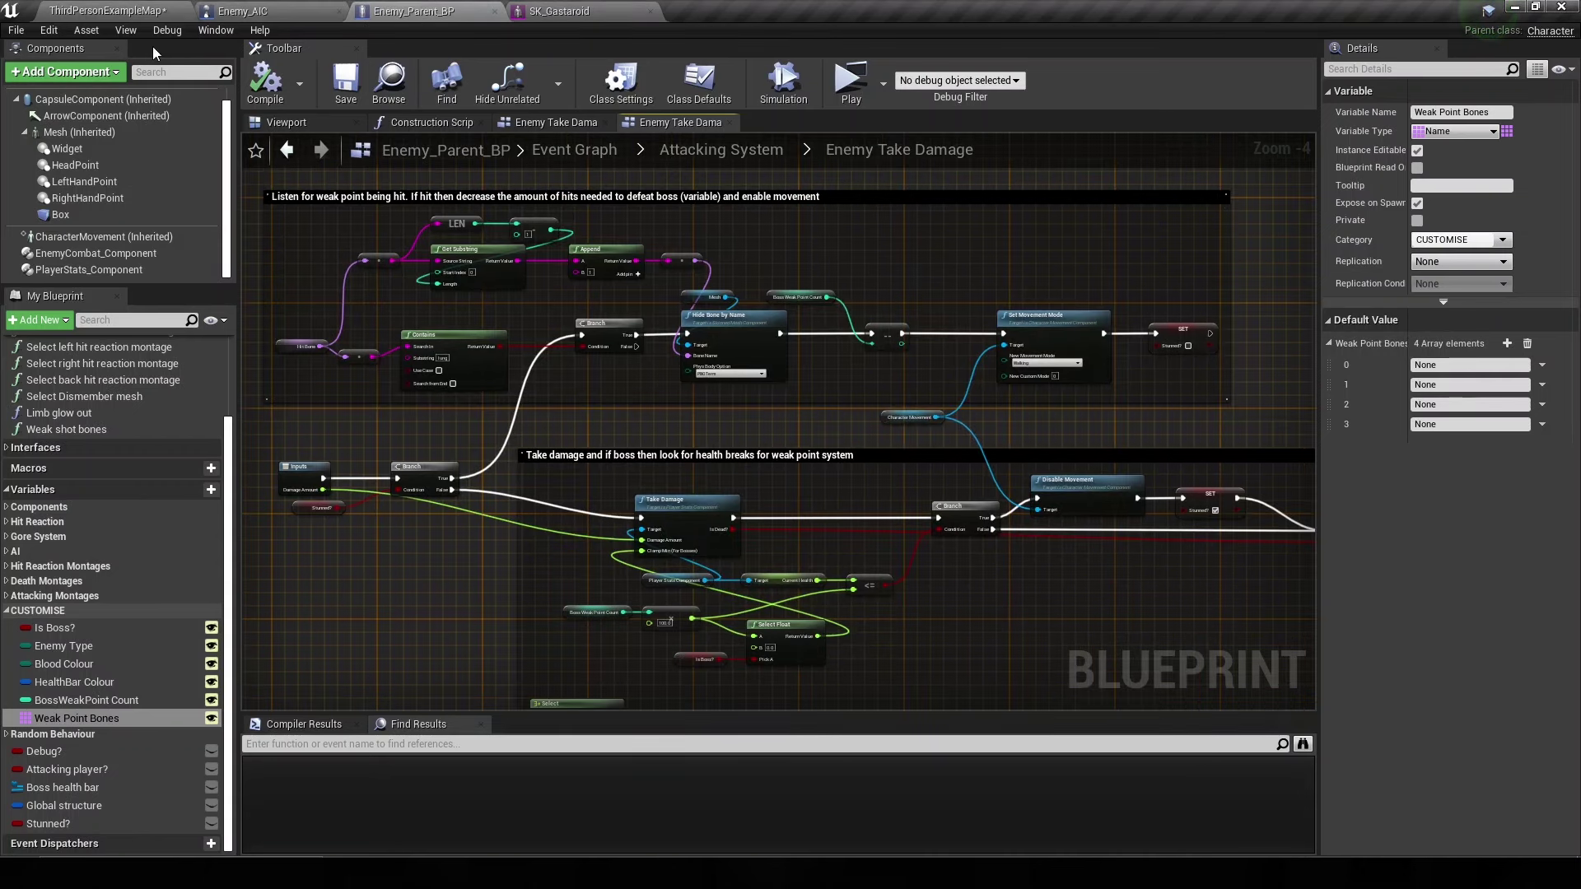
click(16, 29)
click(140, 124)
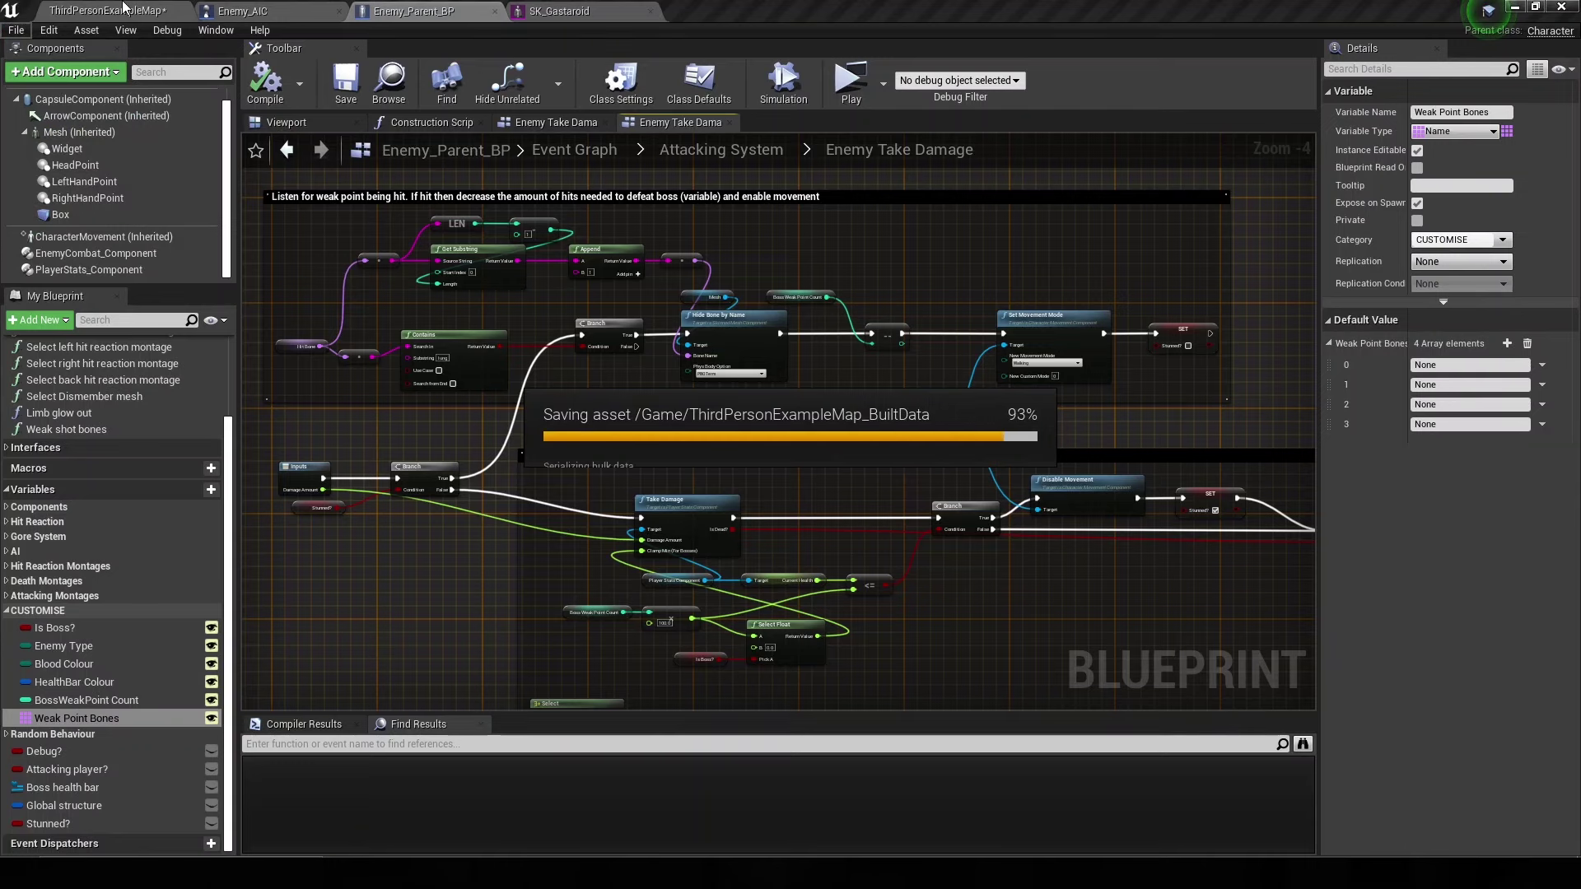
- Launch a maximized play-test and shoot the boss creature, switching to the pistol
click(850, 79)
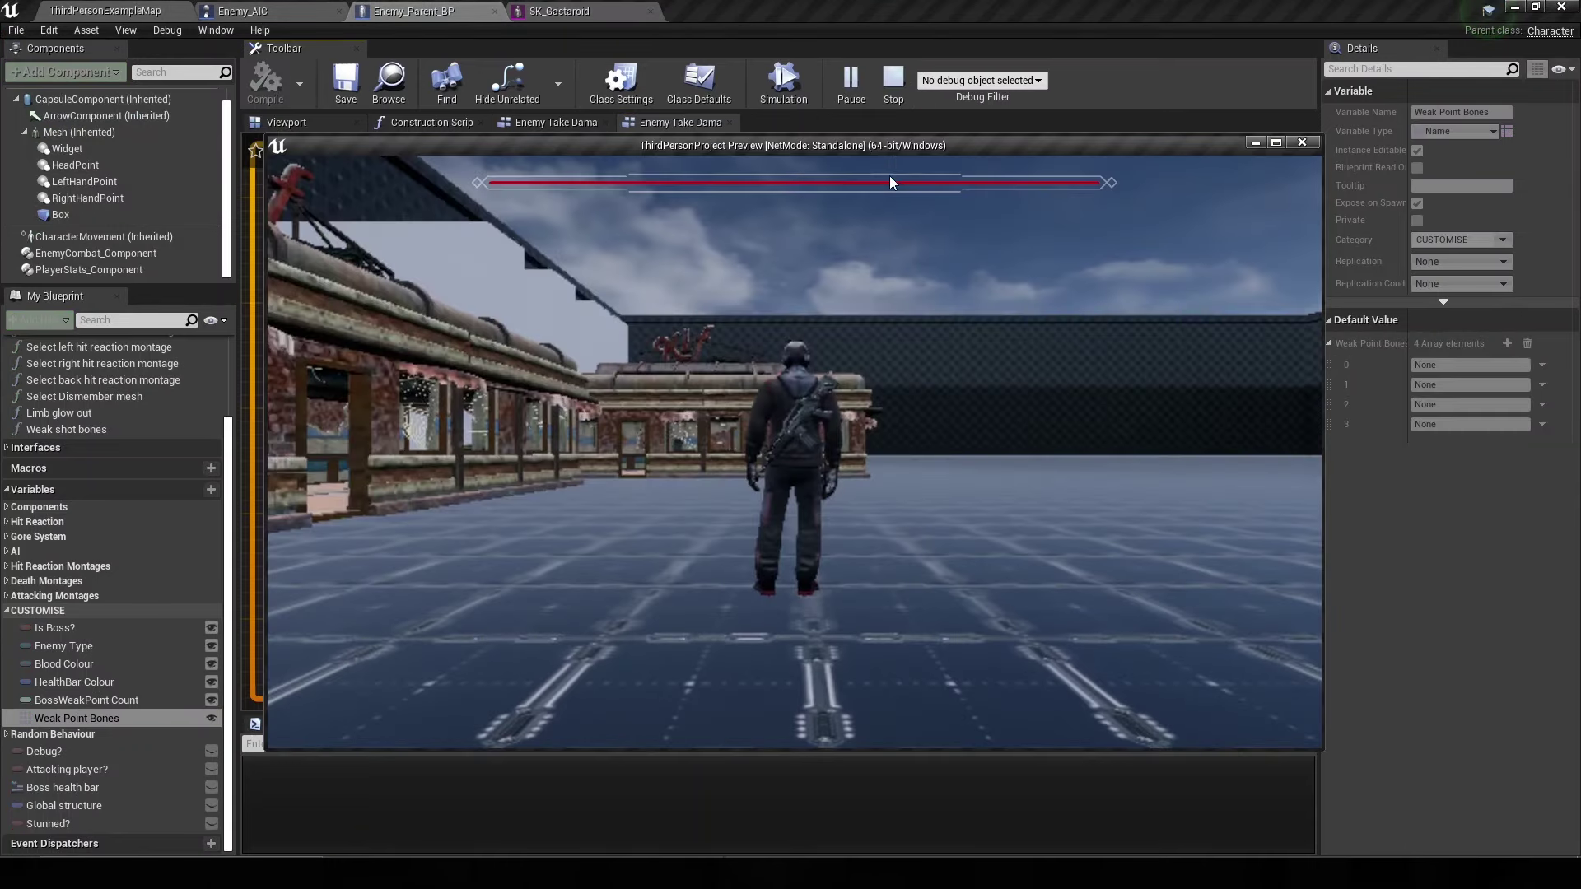
double_click(896, 146)
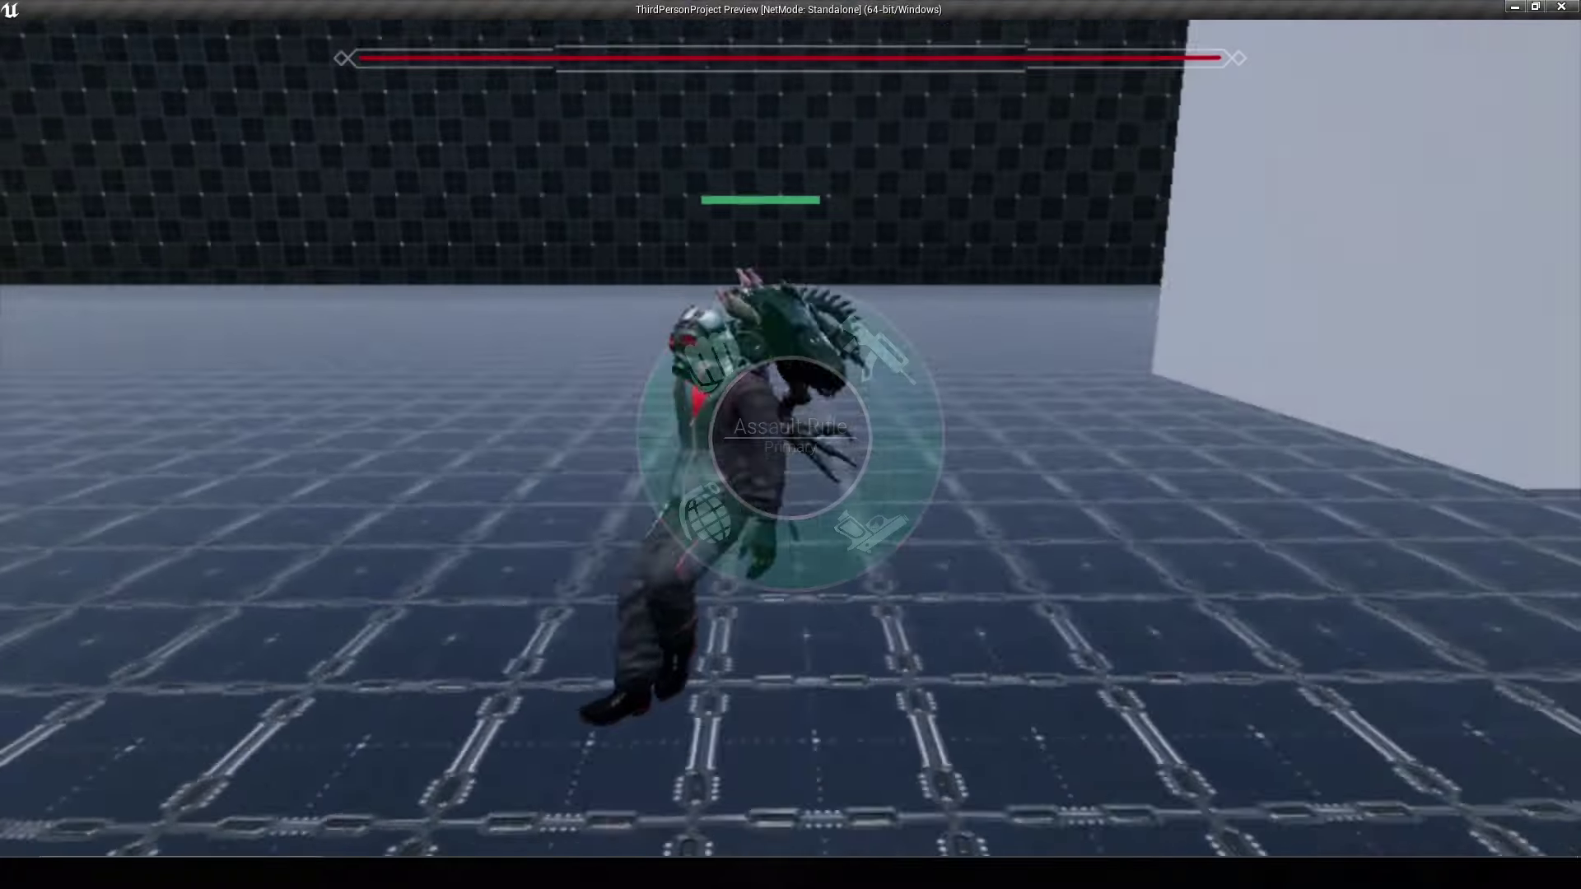
key(w)
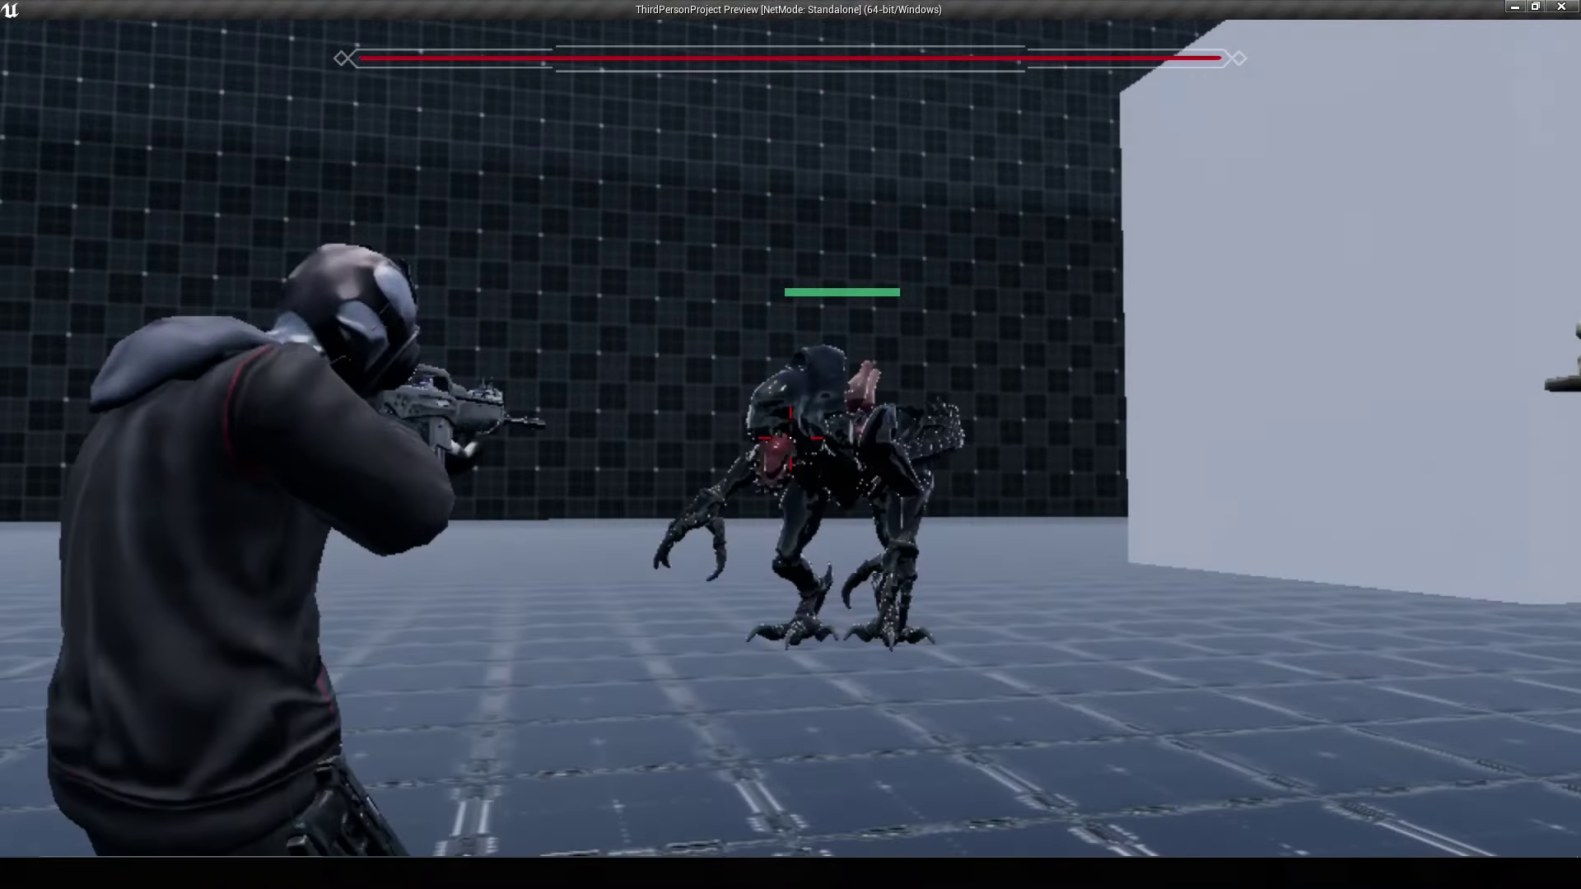
click(790, 445)
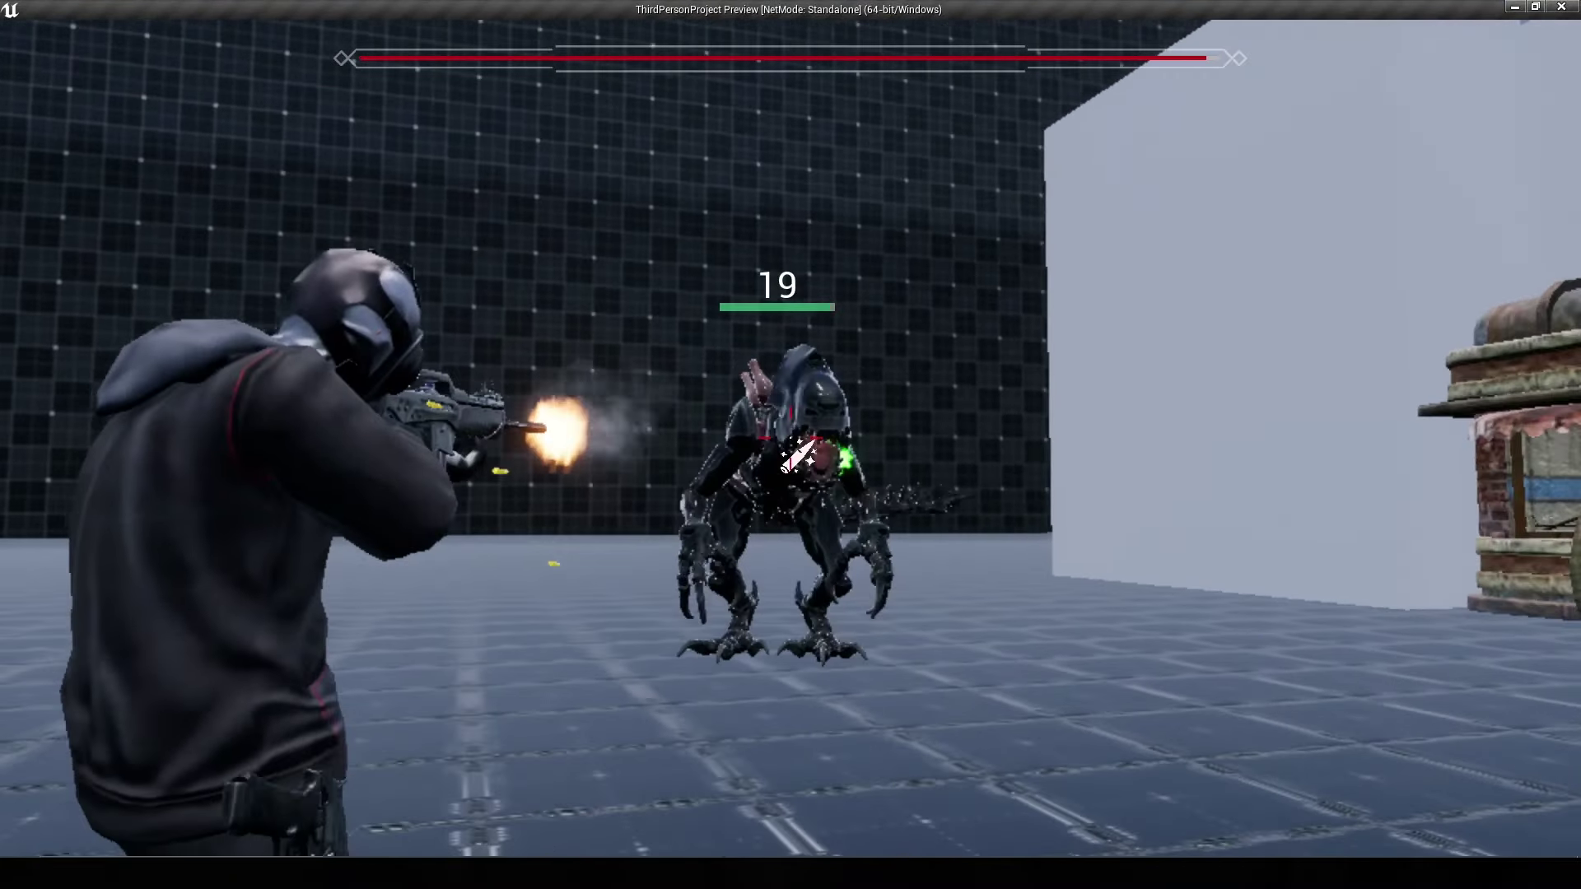
key(w)
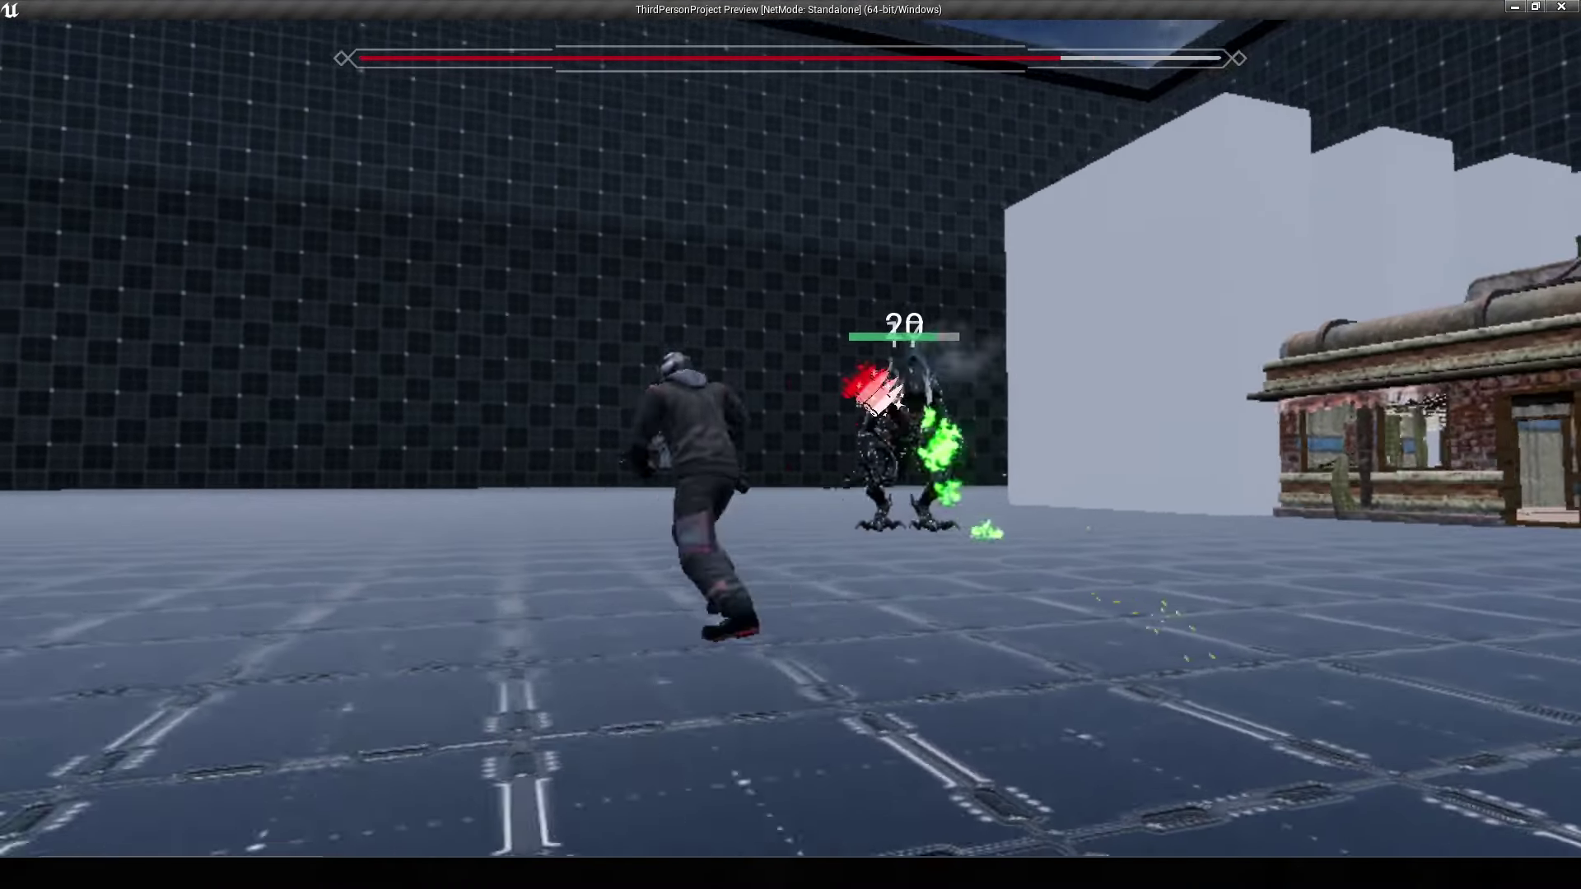
key(Tab)
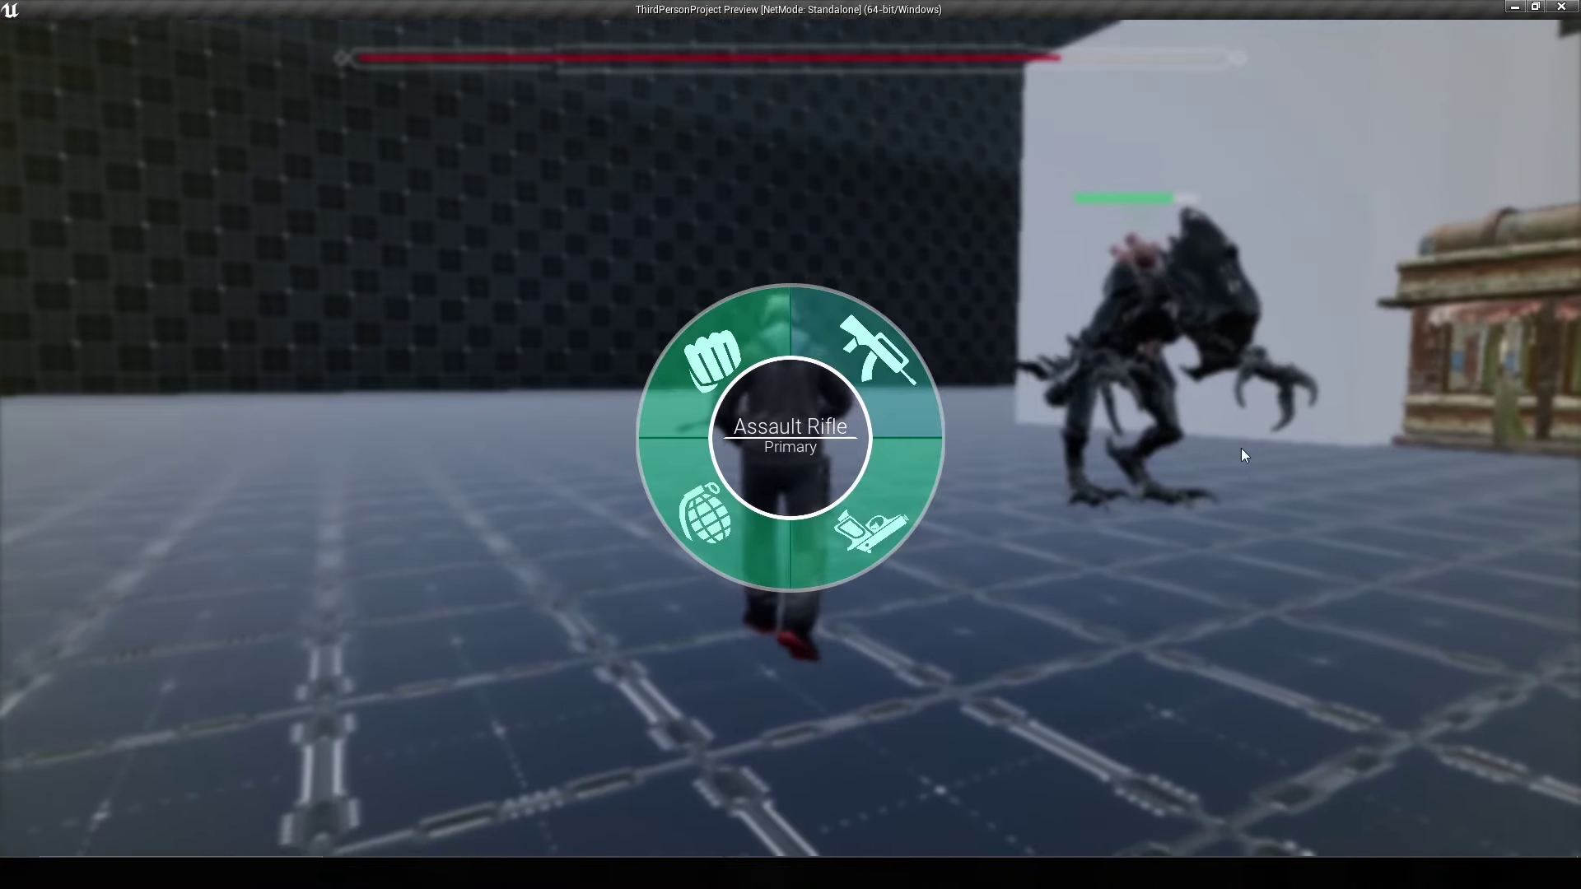
click(1242, 451)
key(w)
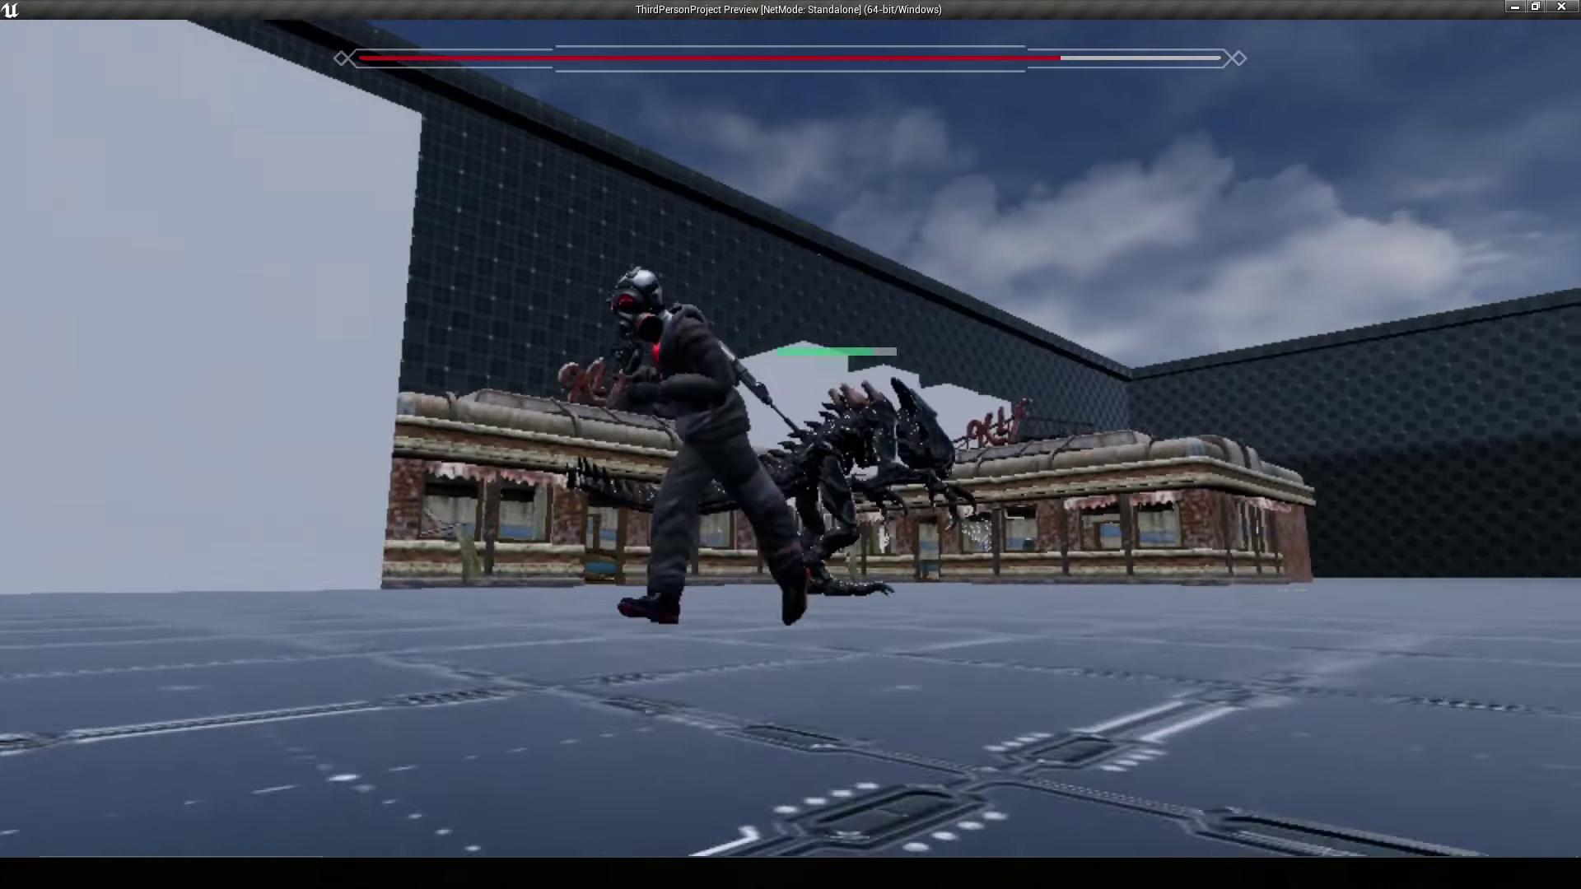
click(790, 444)
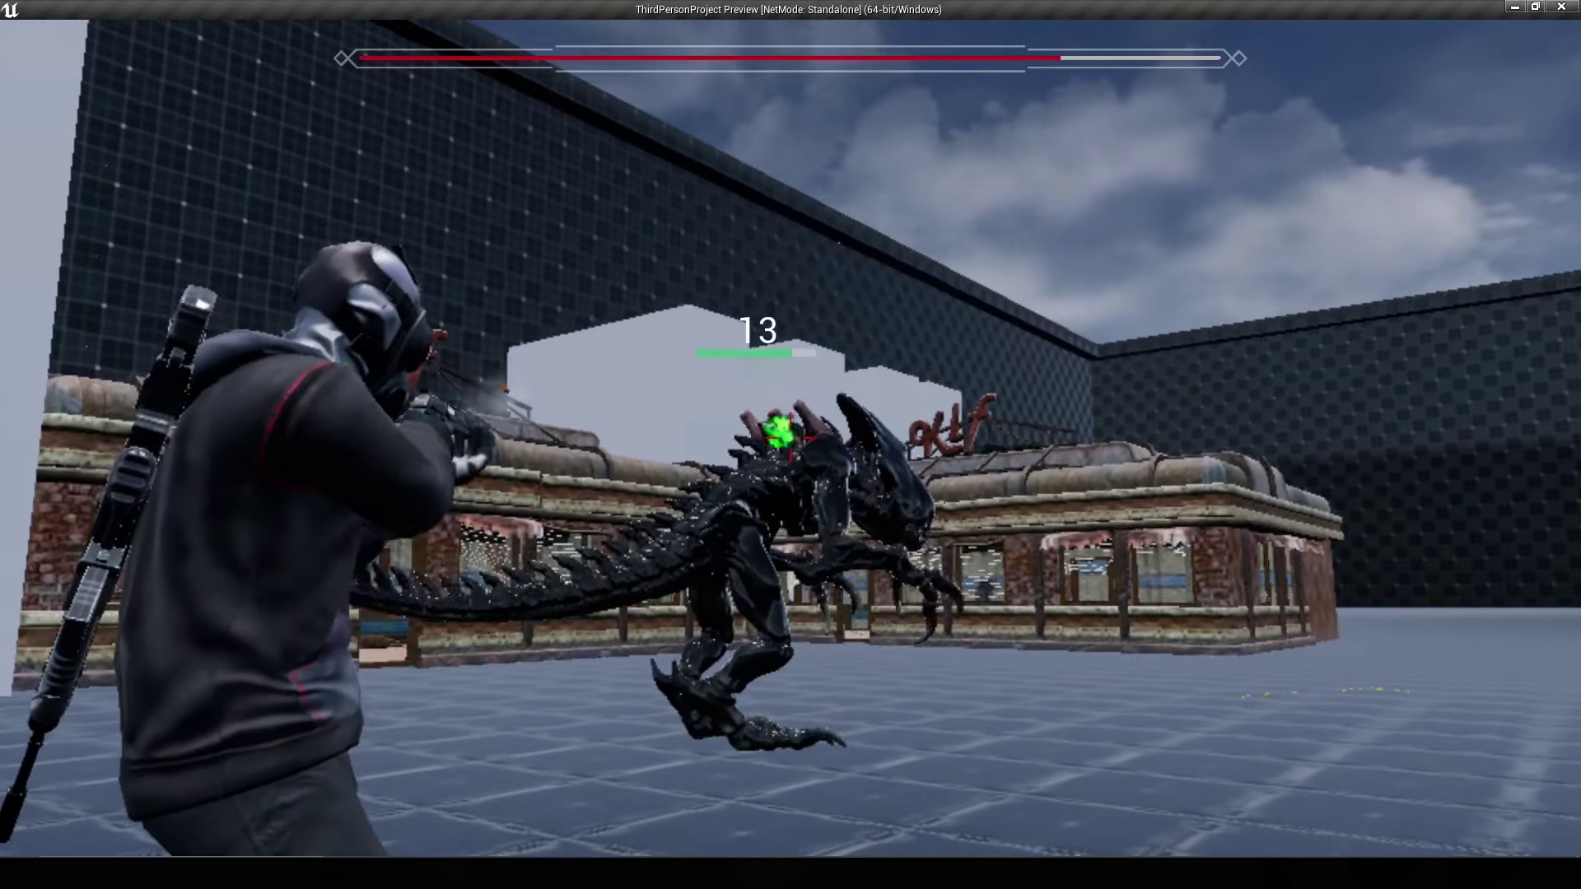
key(s)
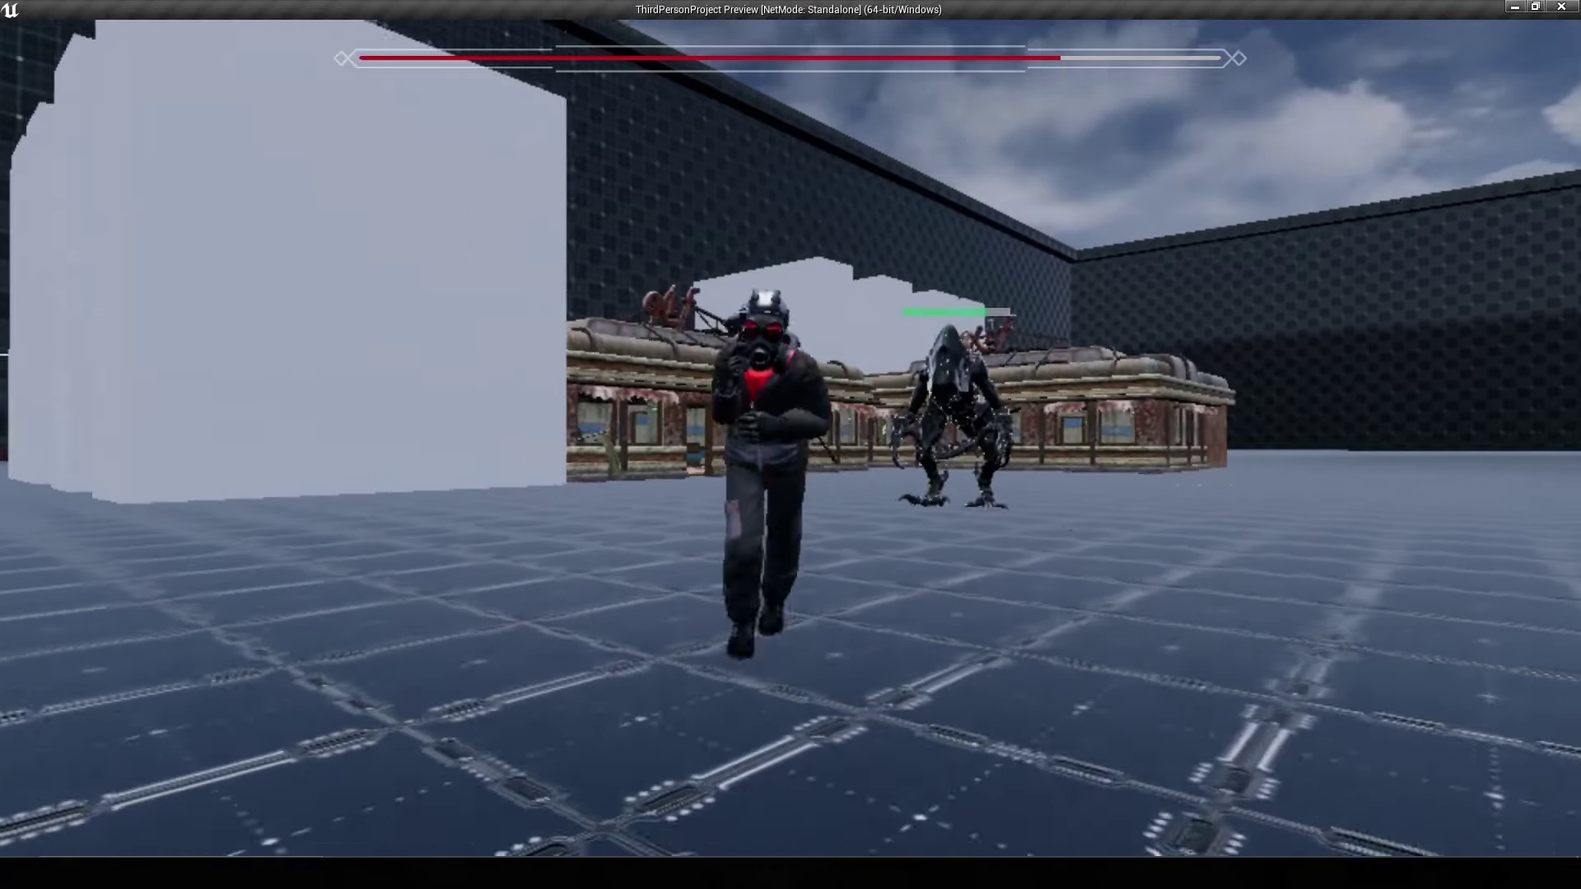
- Switch weapons, reload, and keep shooting the boss's weak points while dodging its lunges
key(Tab)
click(975, 344)
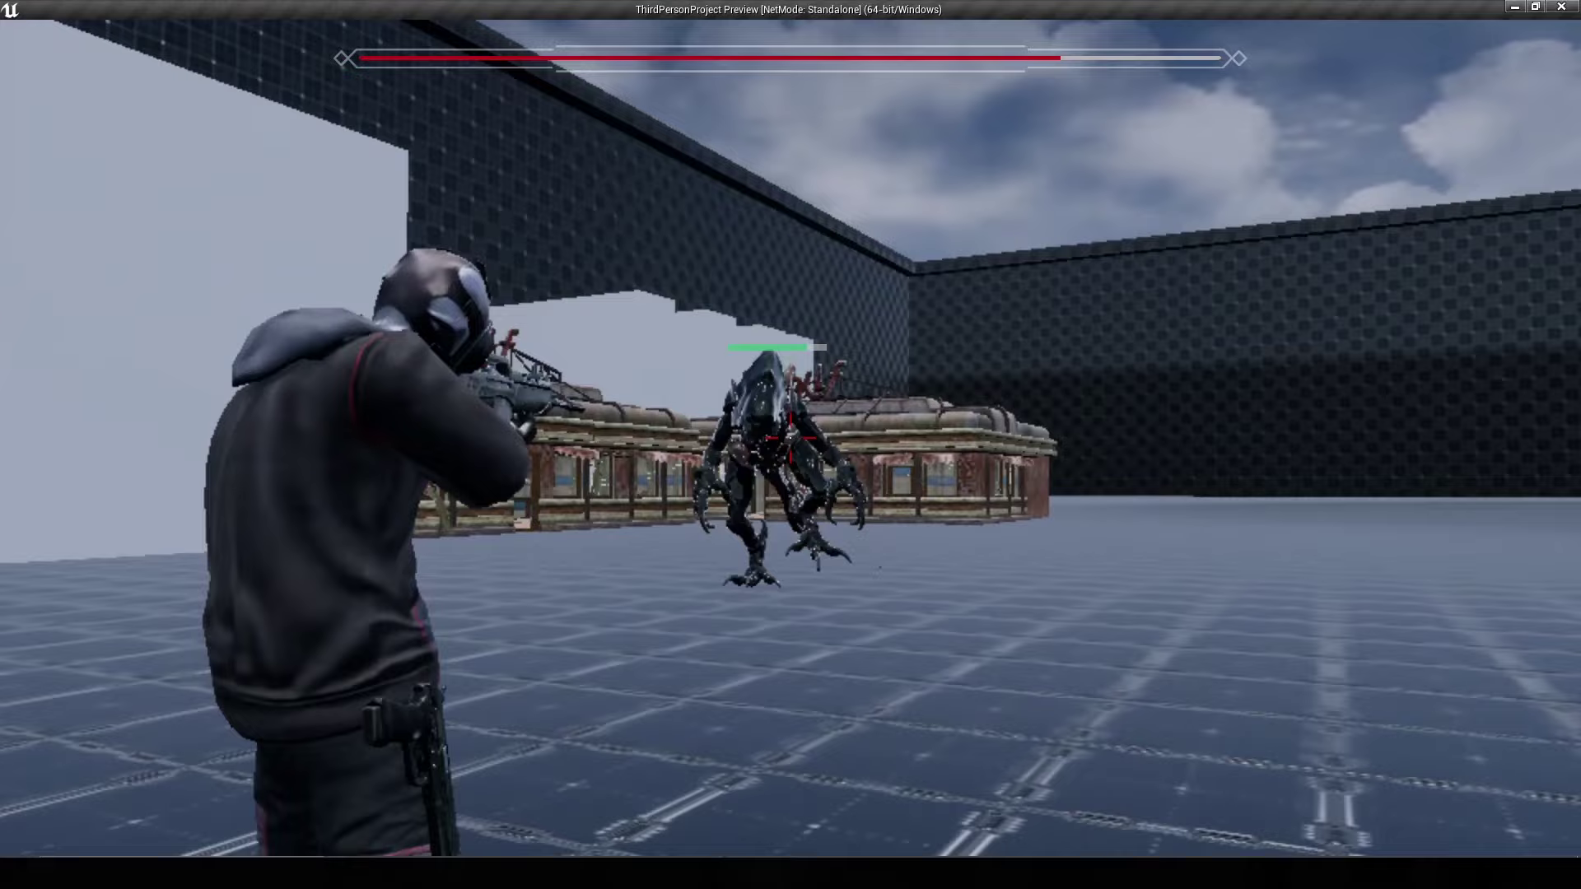
click(791, 445)
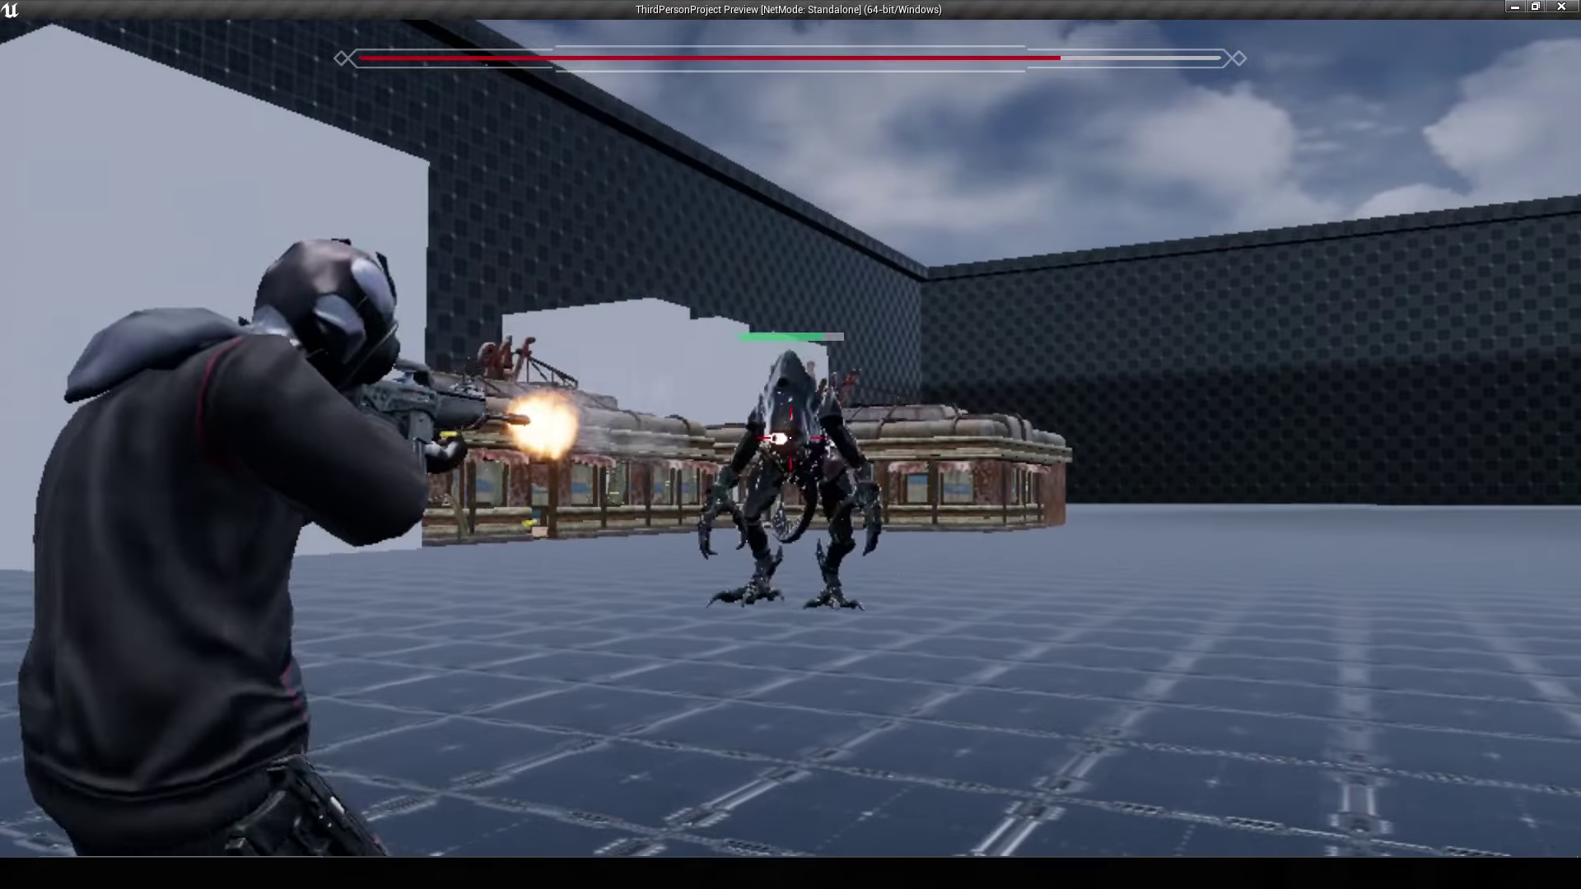
key(w)
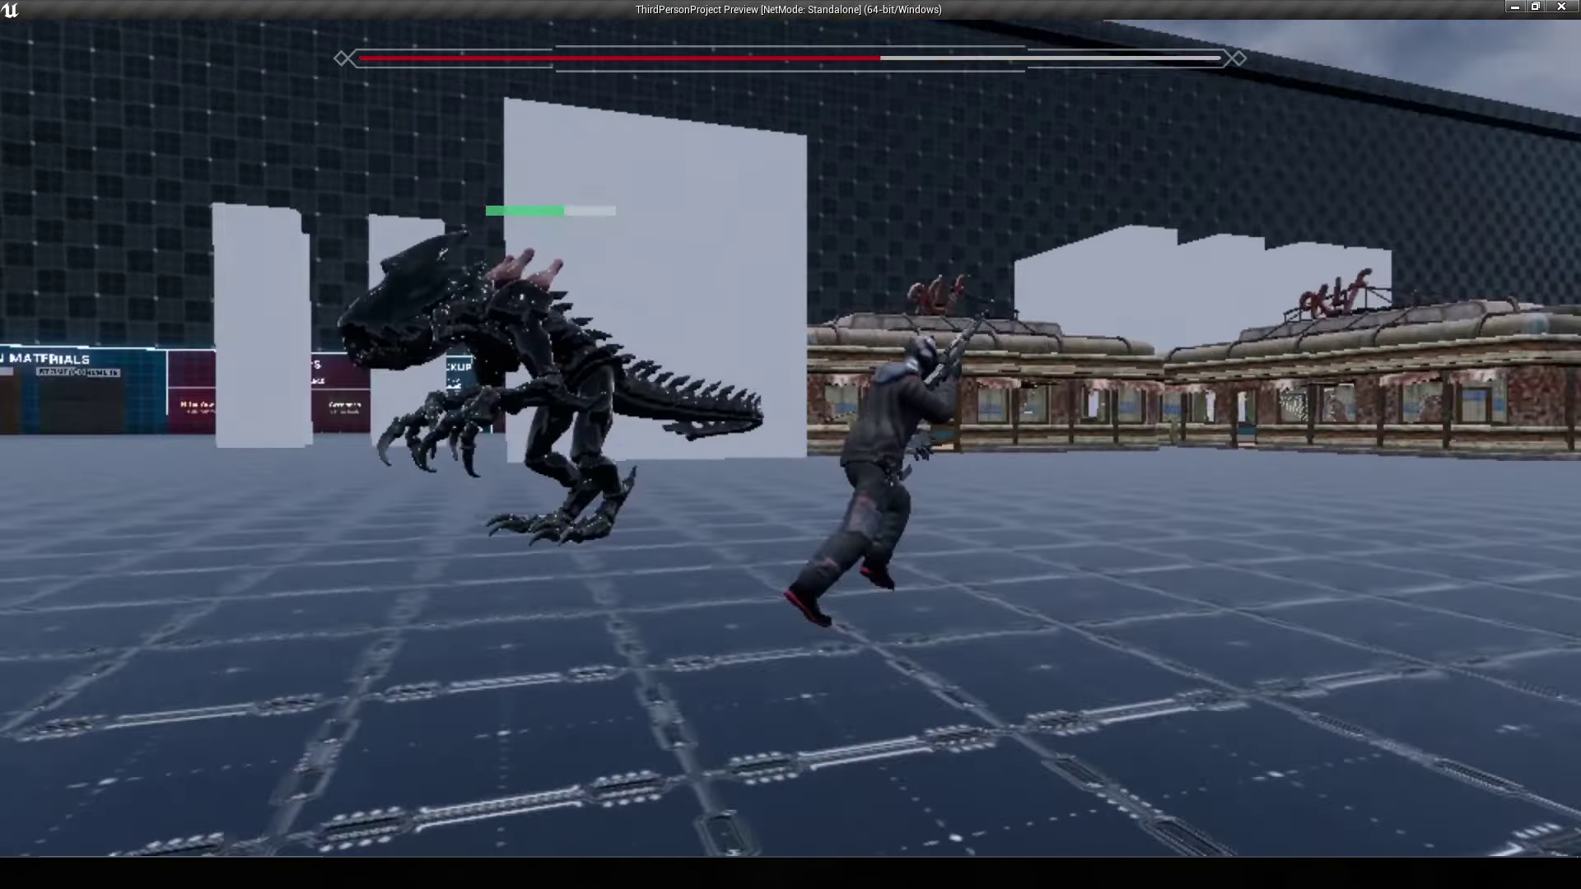
key(r)
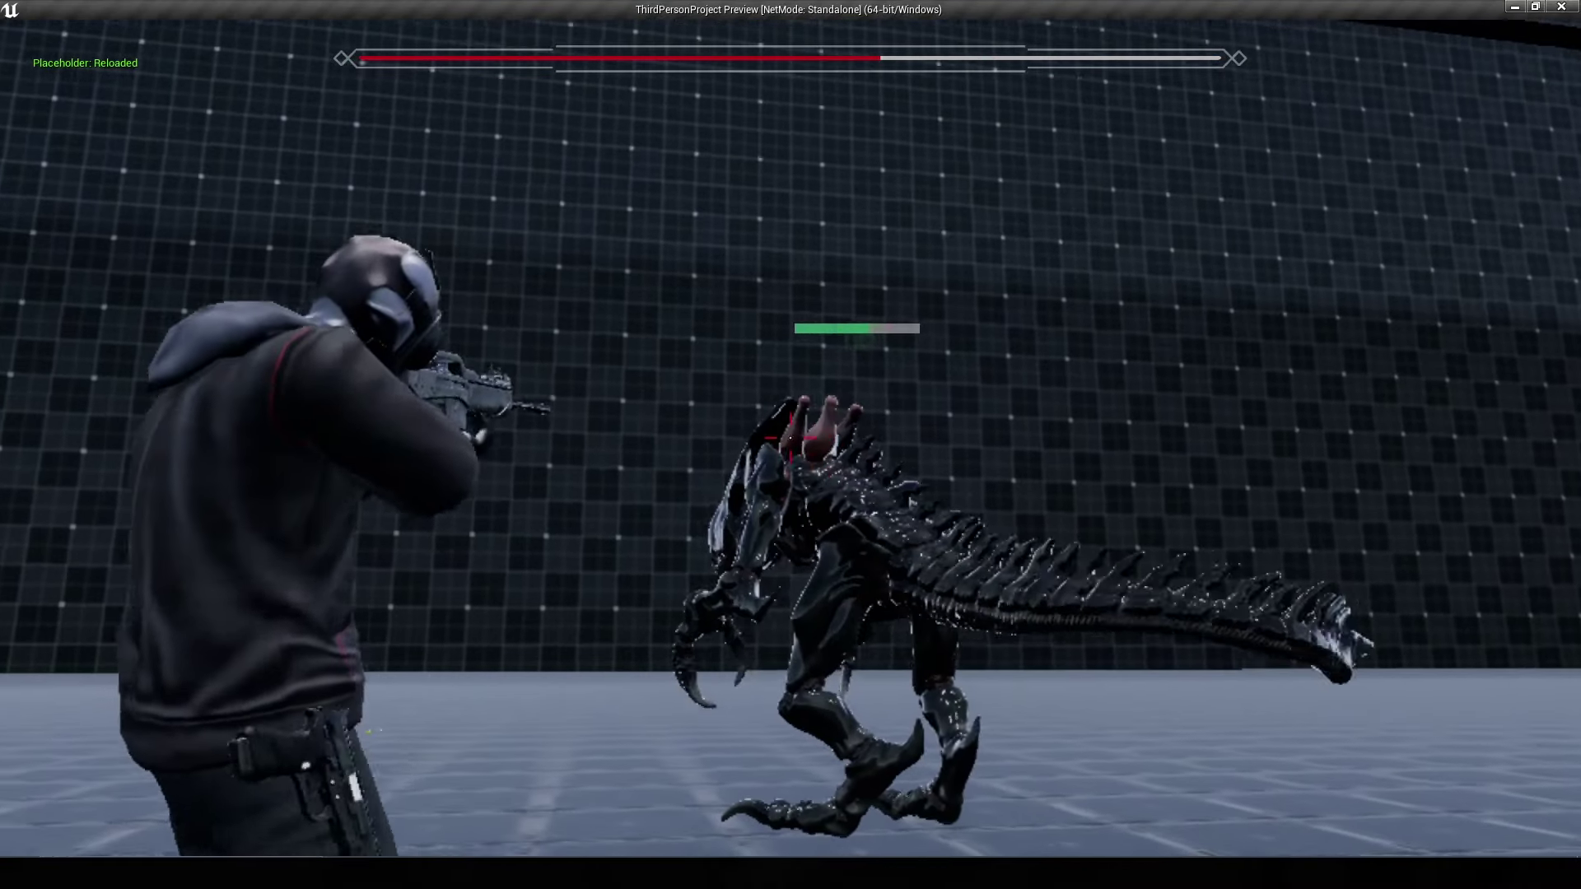
key(s)
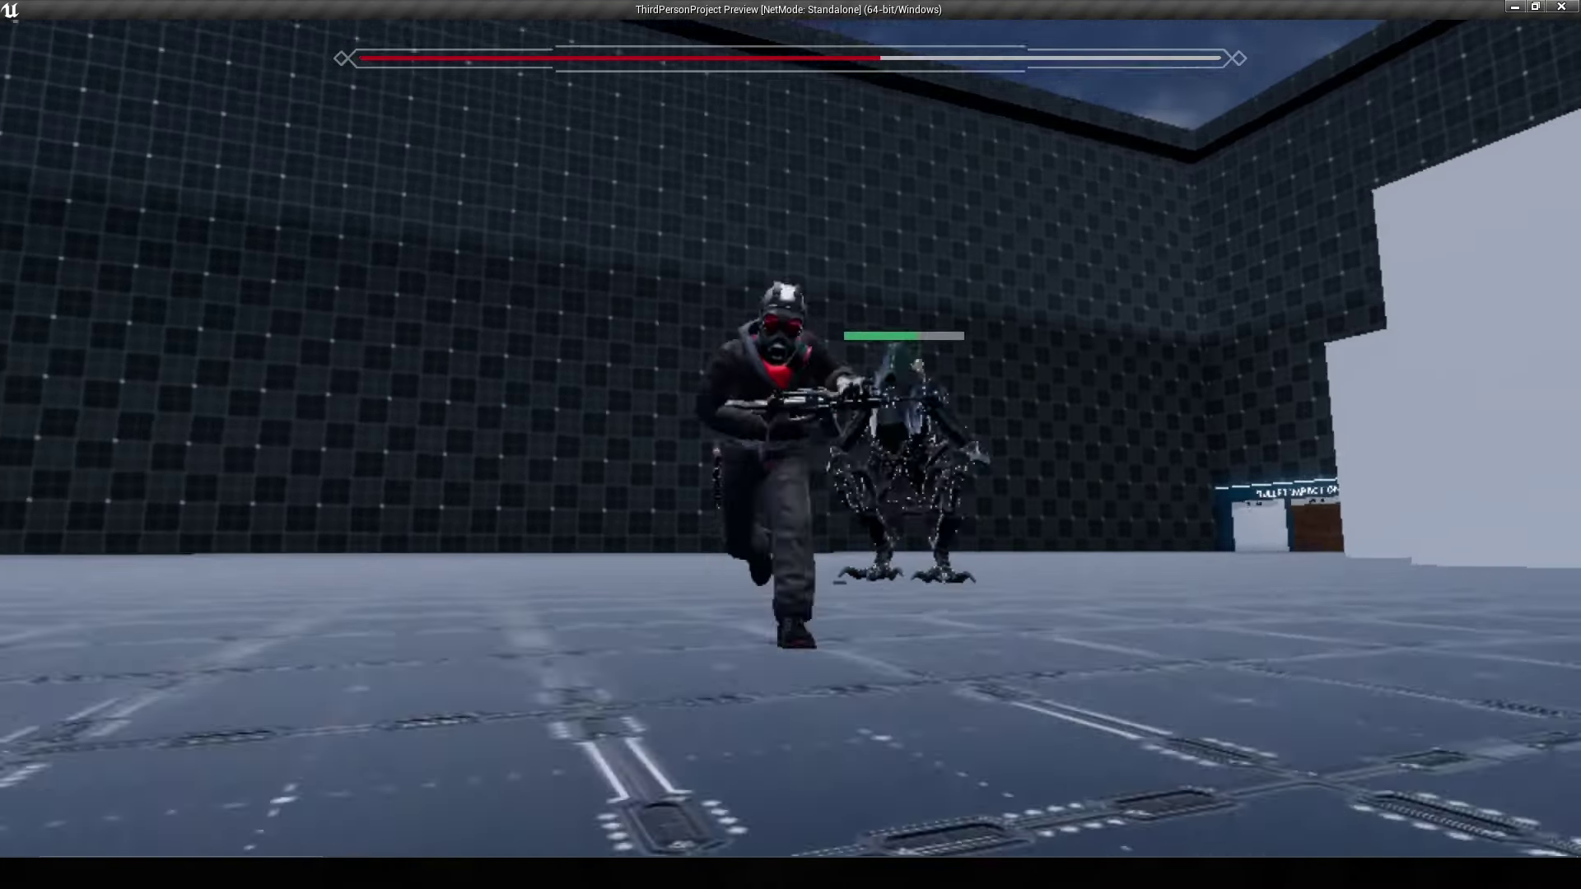
click(791, 444)
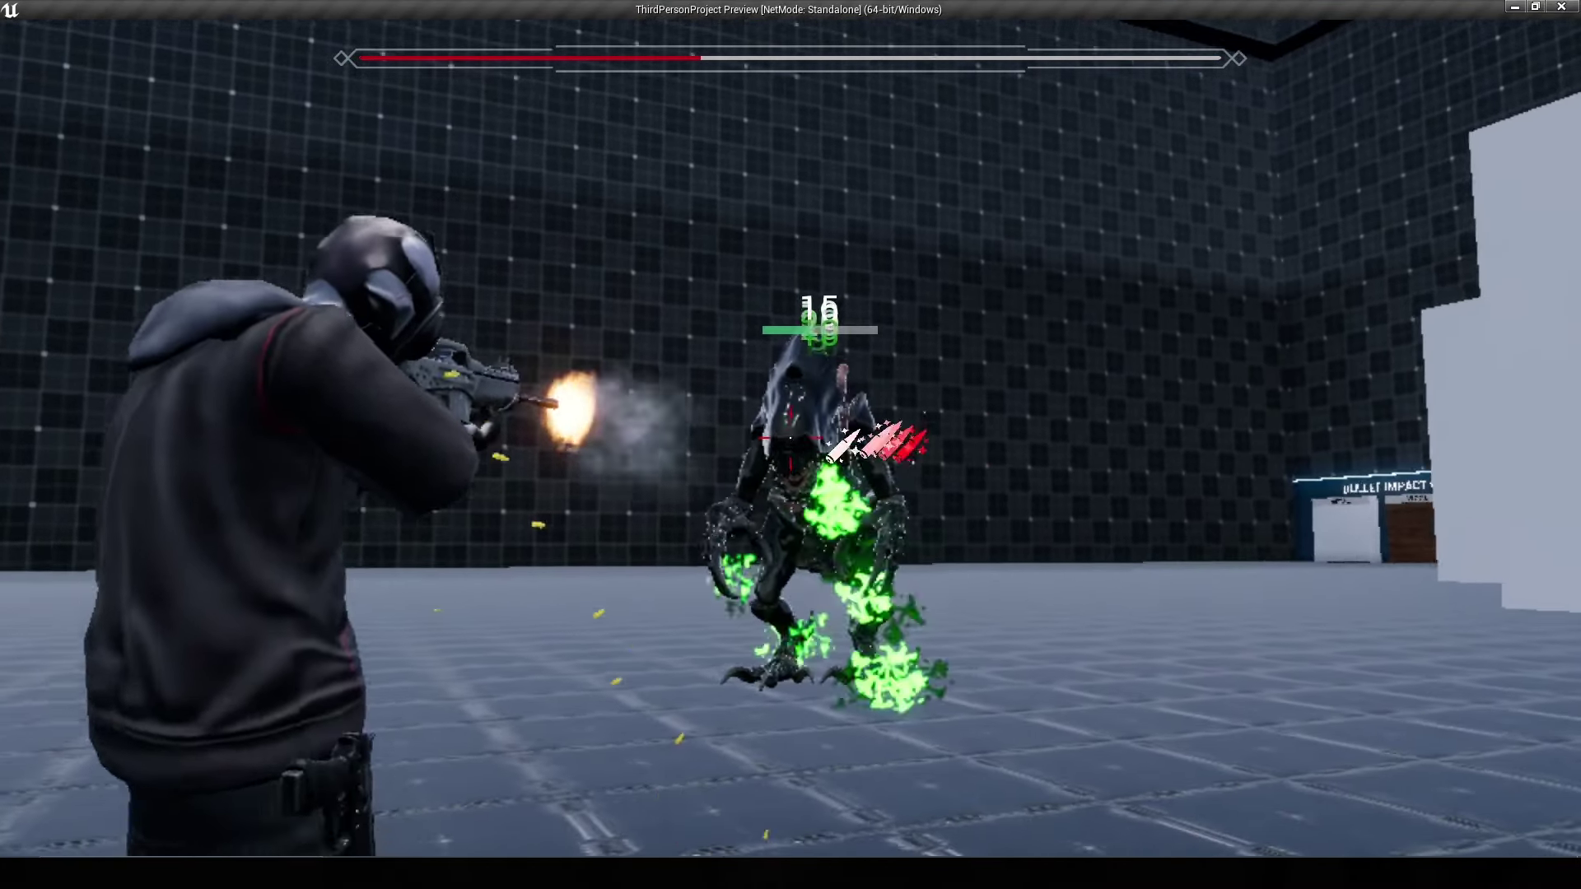
key(w)
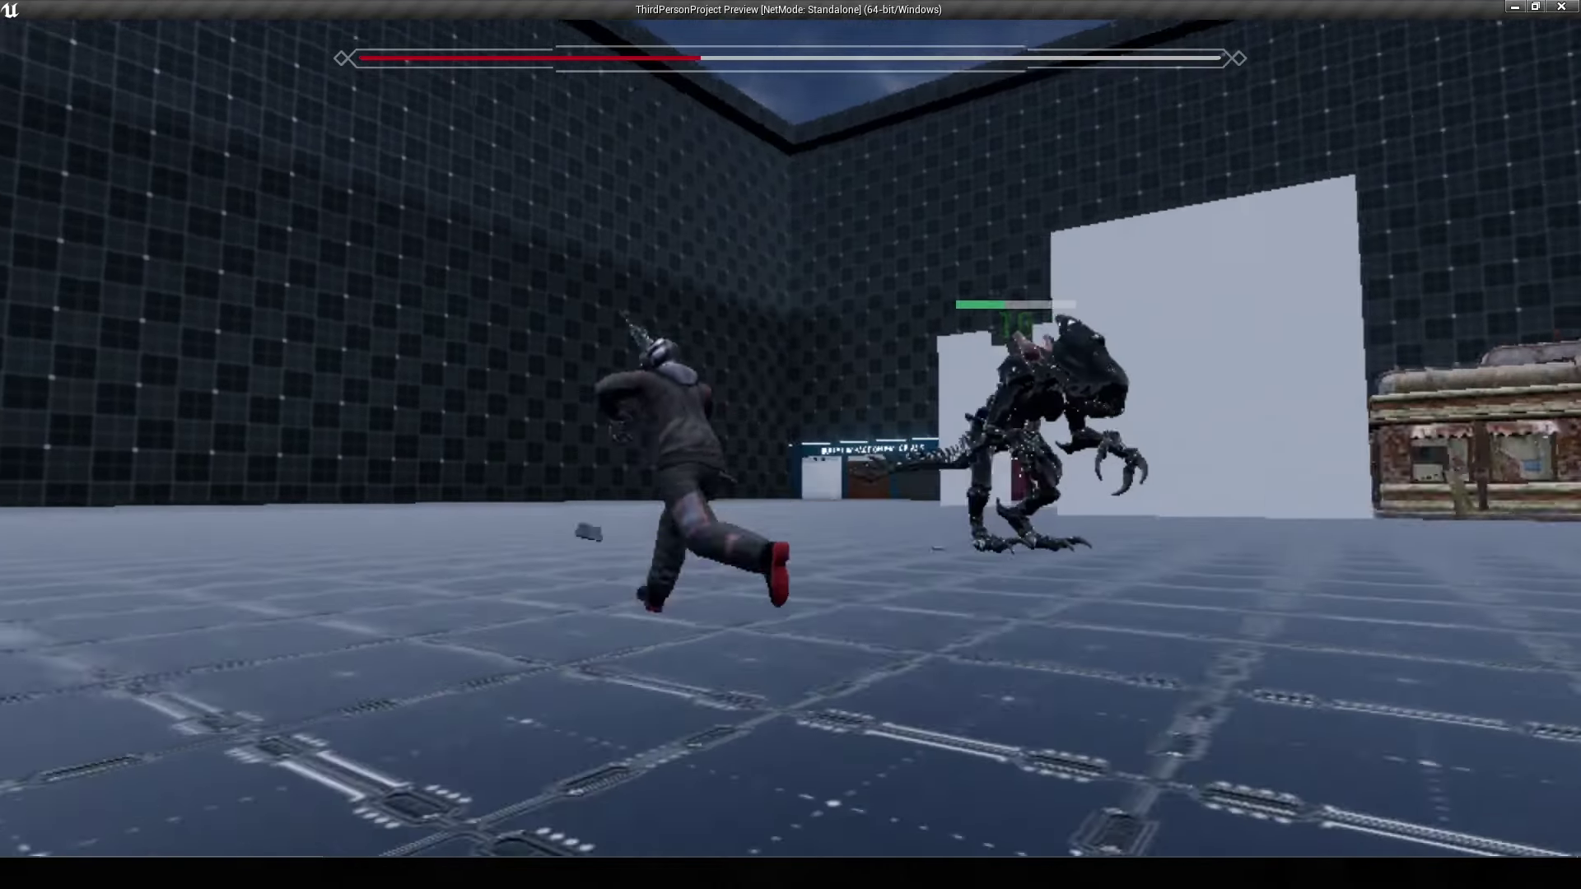
key(r)
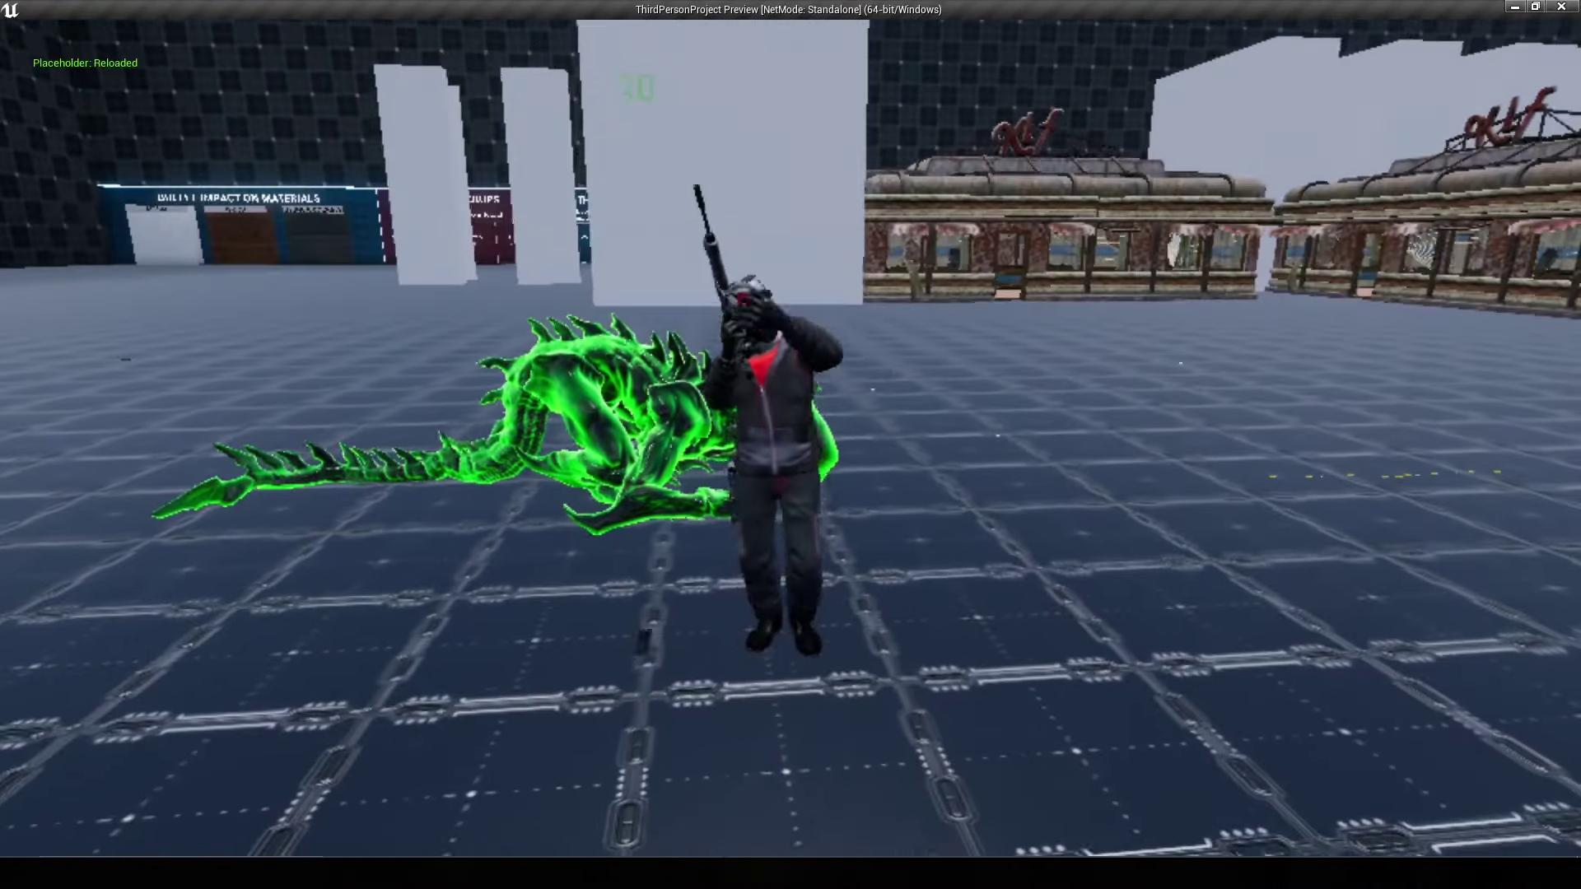
- End the play session and bring the prepared Notepad notes to the front
key(Escape)
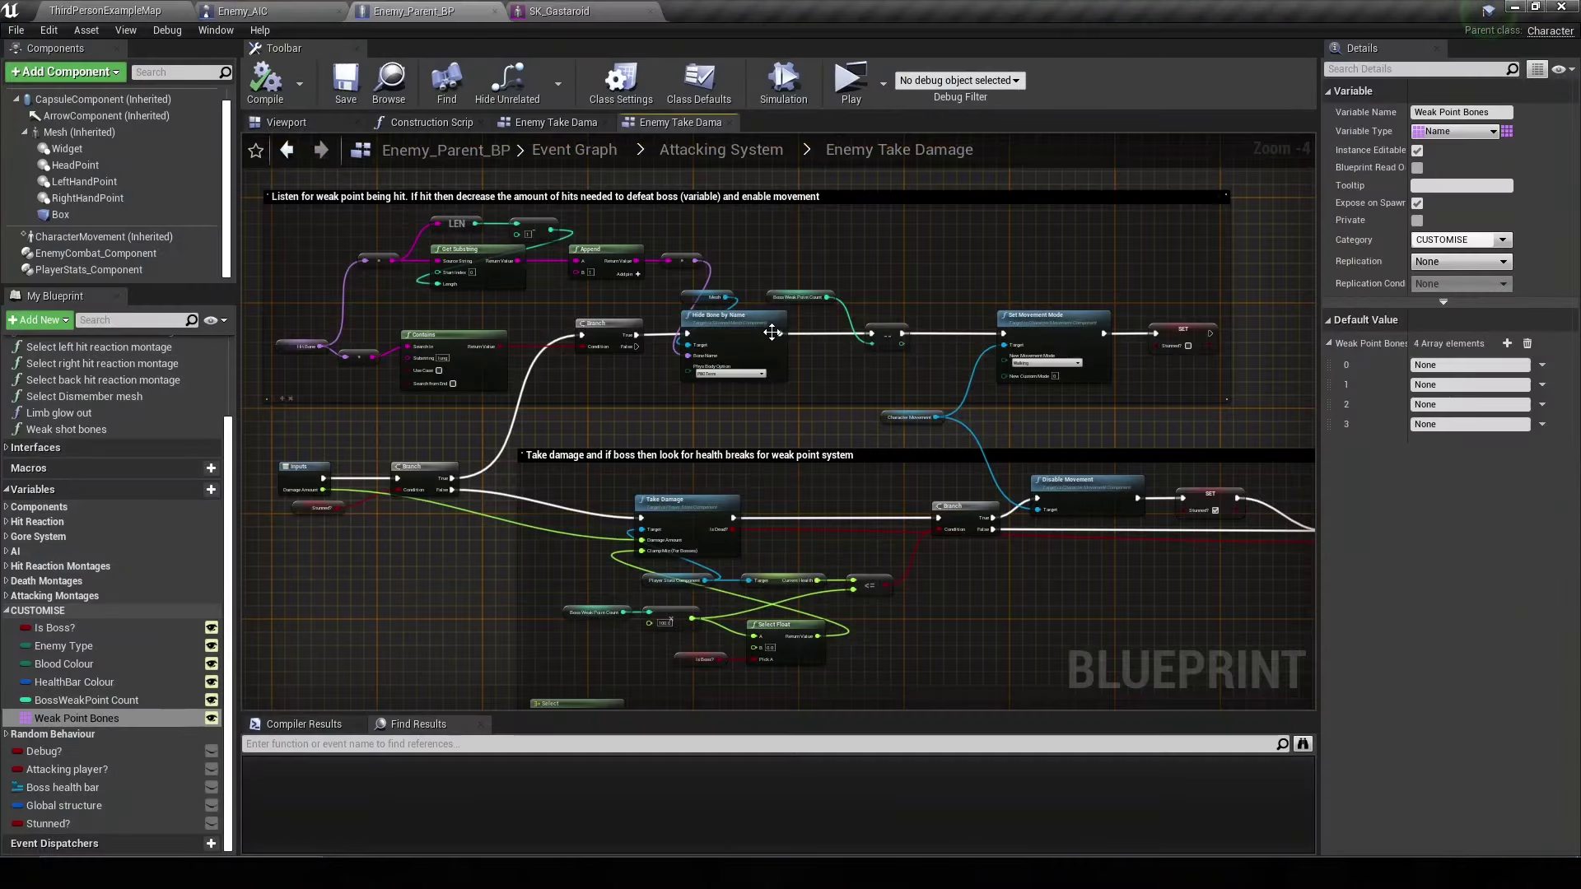
click(15, 32)
click(698, 766)
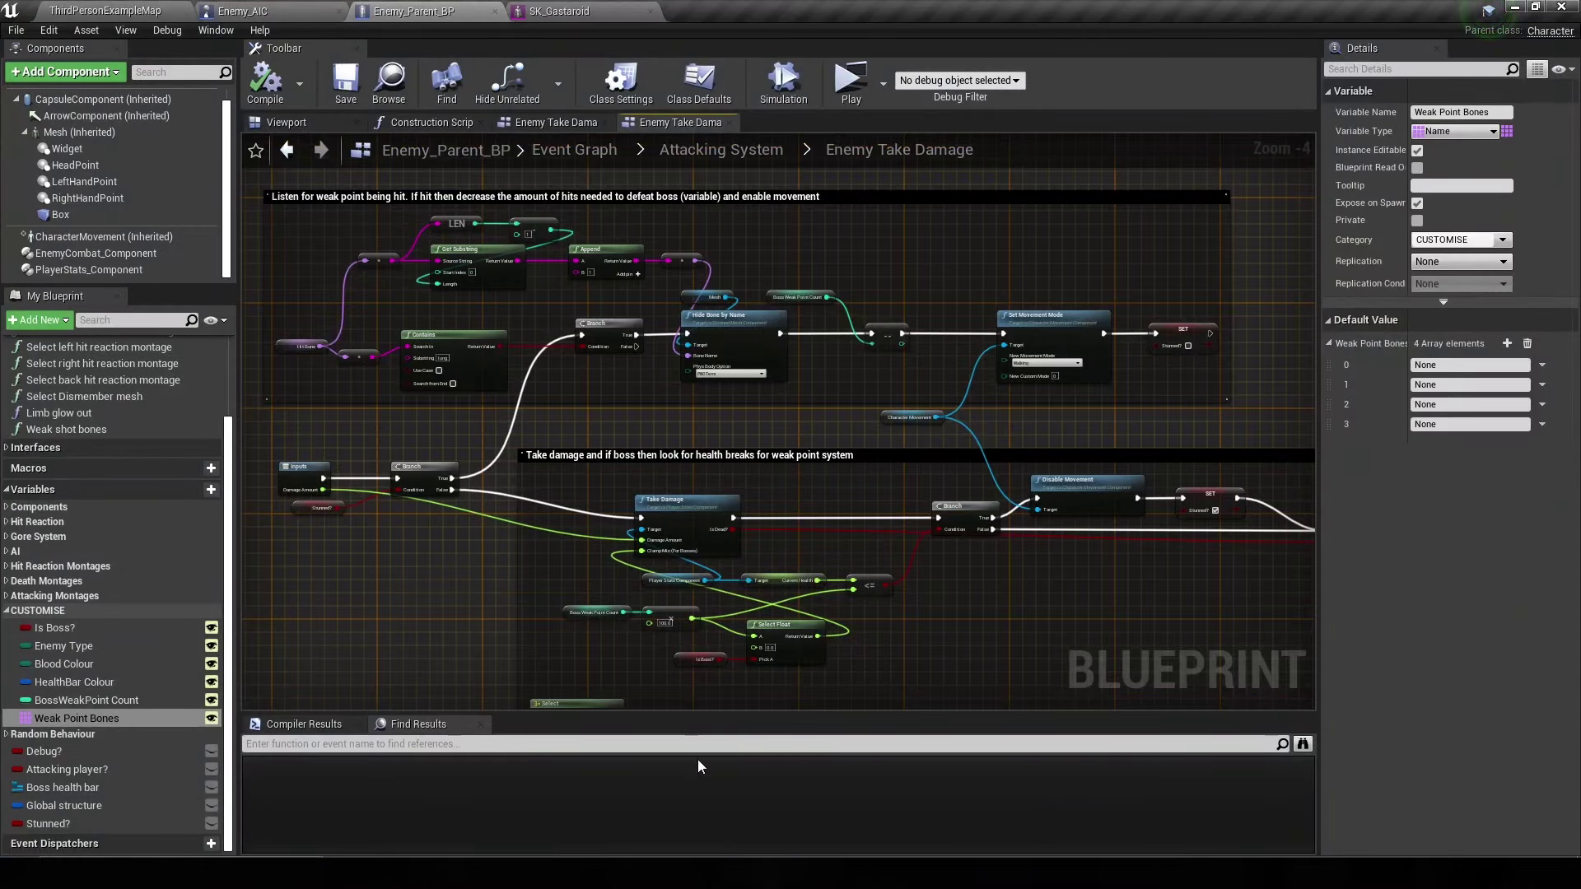
key(alt+Tab)
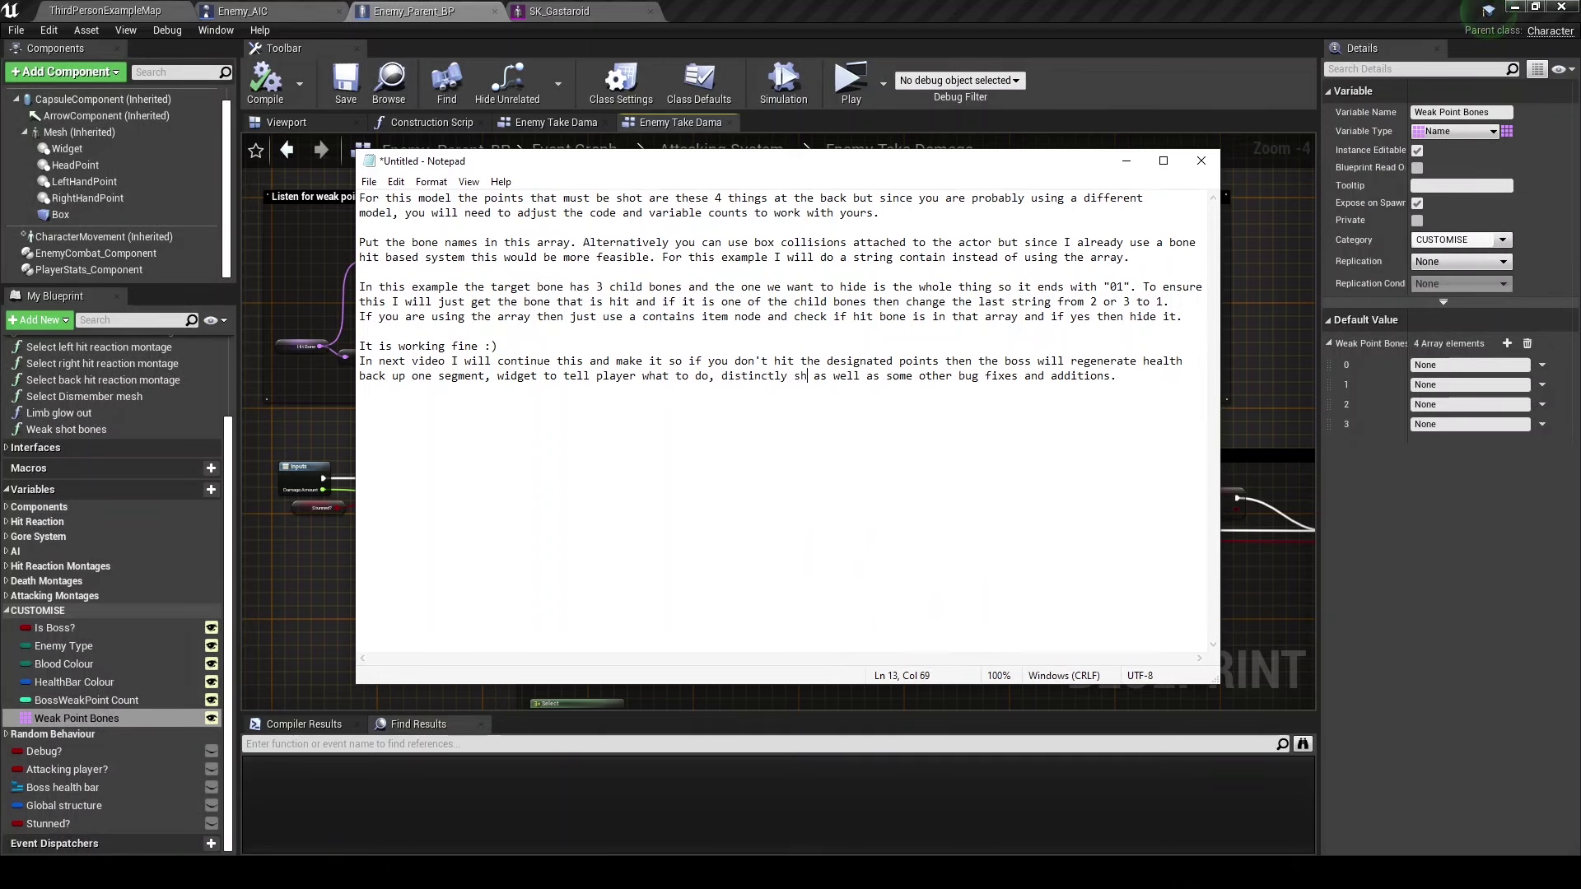
- Insert 'what' into the closing note about showing the weak points, then leave Notepad
text(what the weak points are)
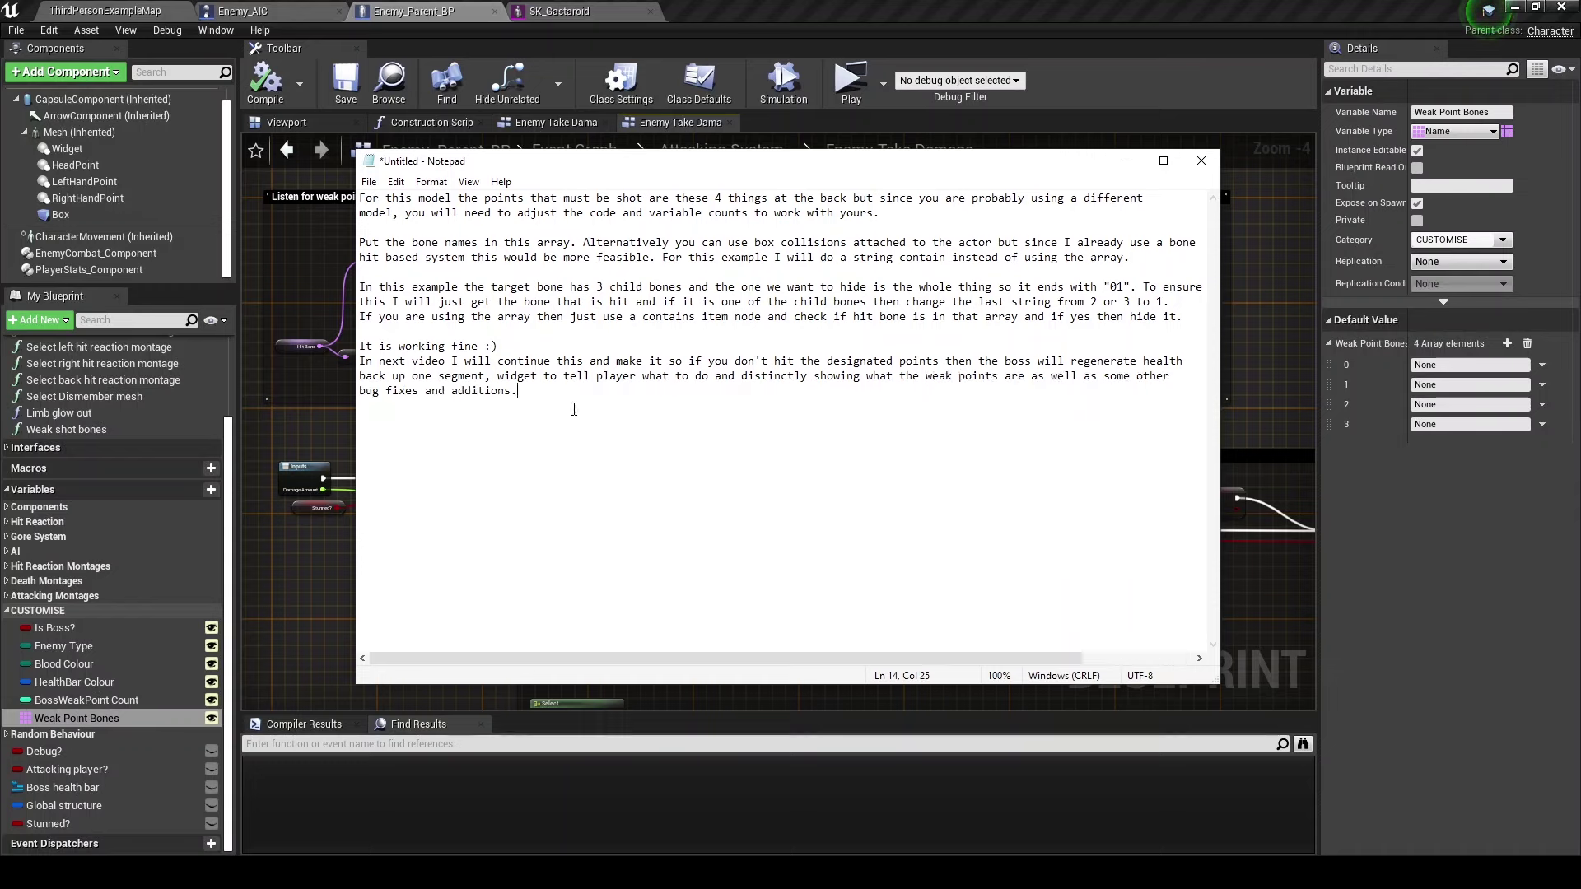
key(shift+Up)
key(shift+Up)
key(shift+Up)
key(shift+Up)
key(shift+Up)
key(shift+Up)
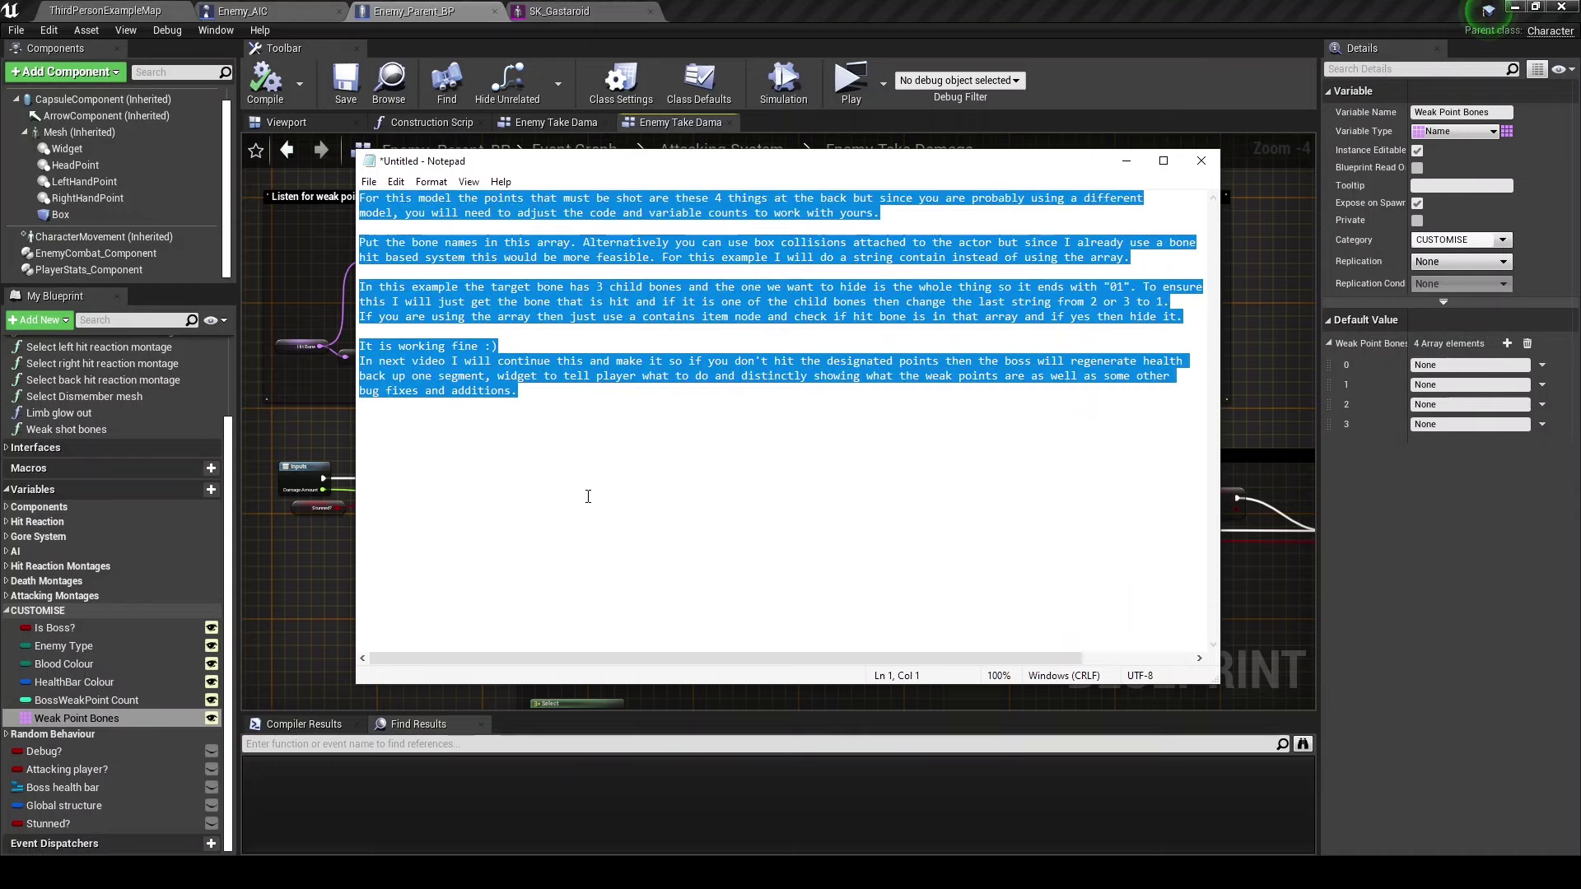
key(alt+Tab)
- Save all assets, close the Enemy_Parent_BP editor, and show the Enemies folder's contents
click(15, 30)
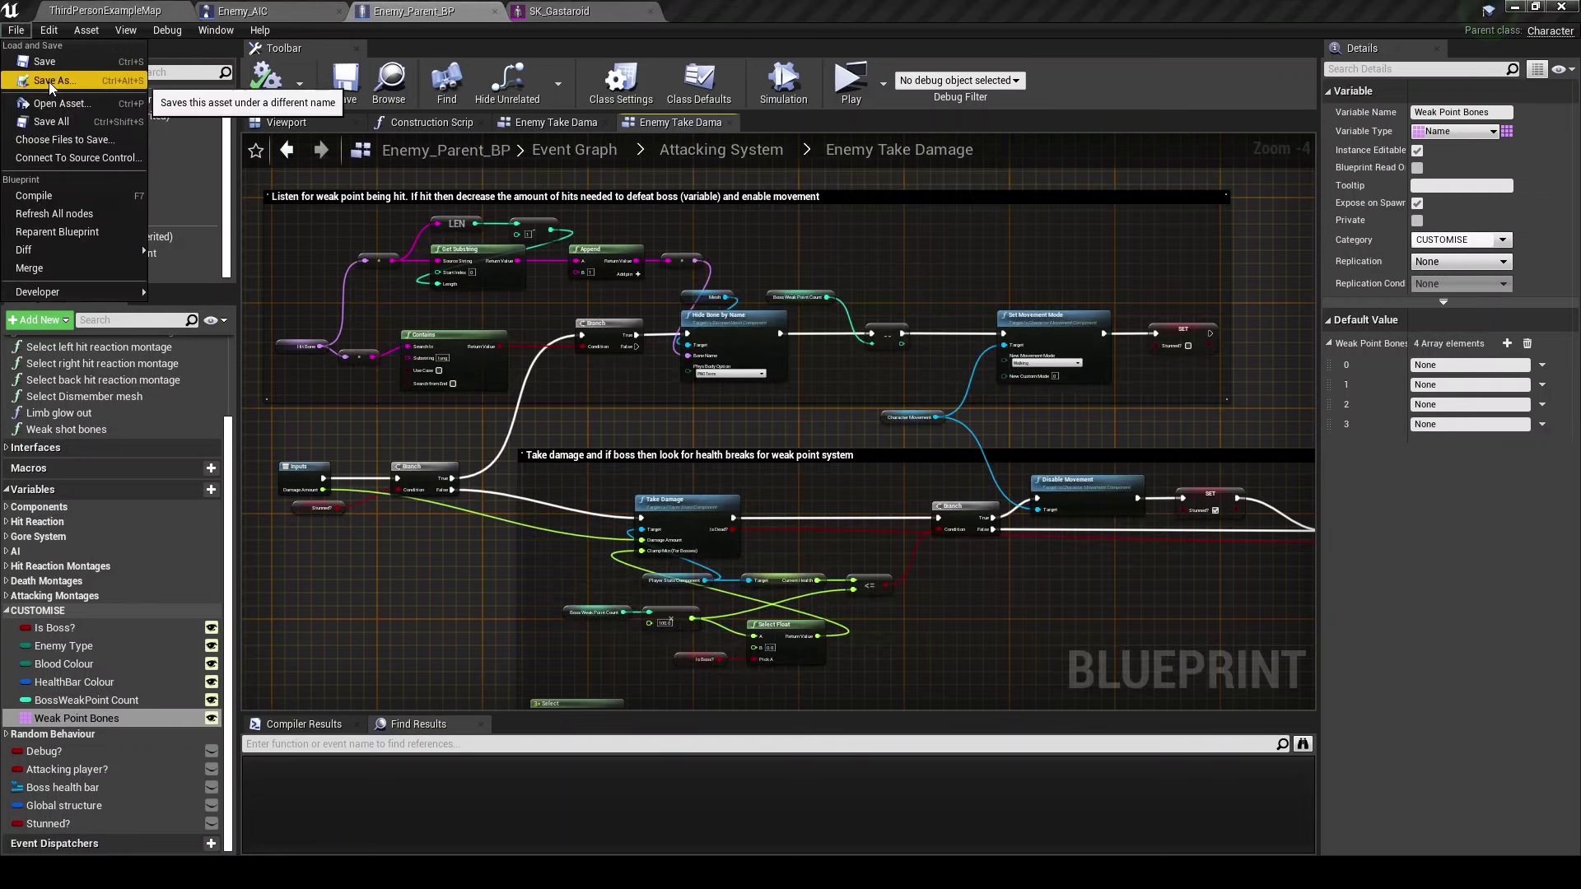
click(46, 126)
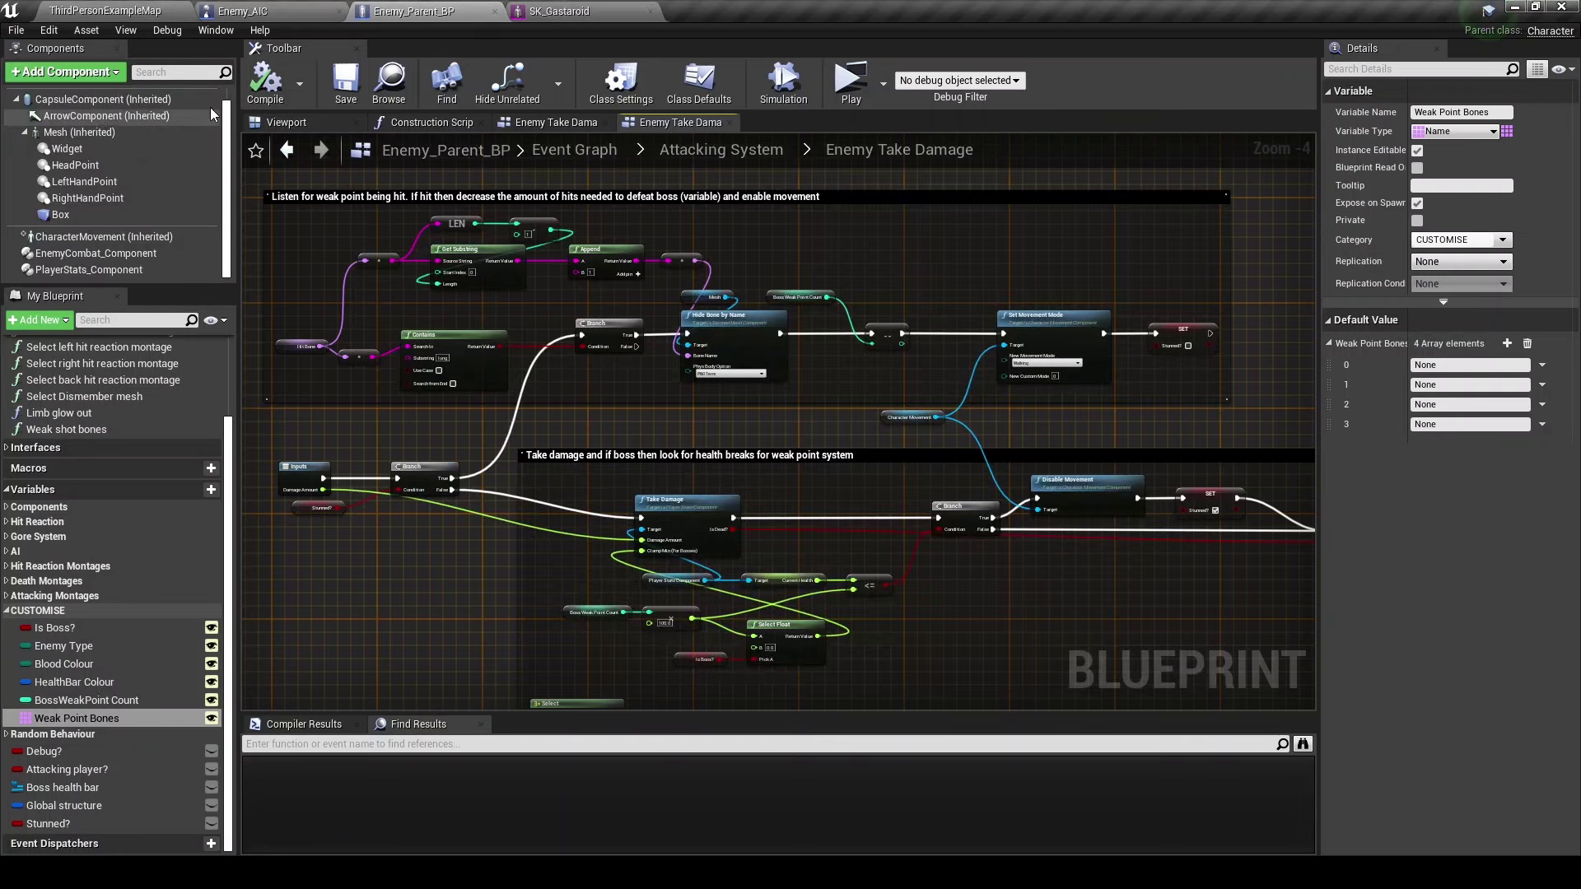
click(339, 11)
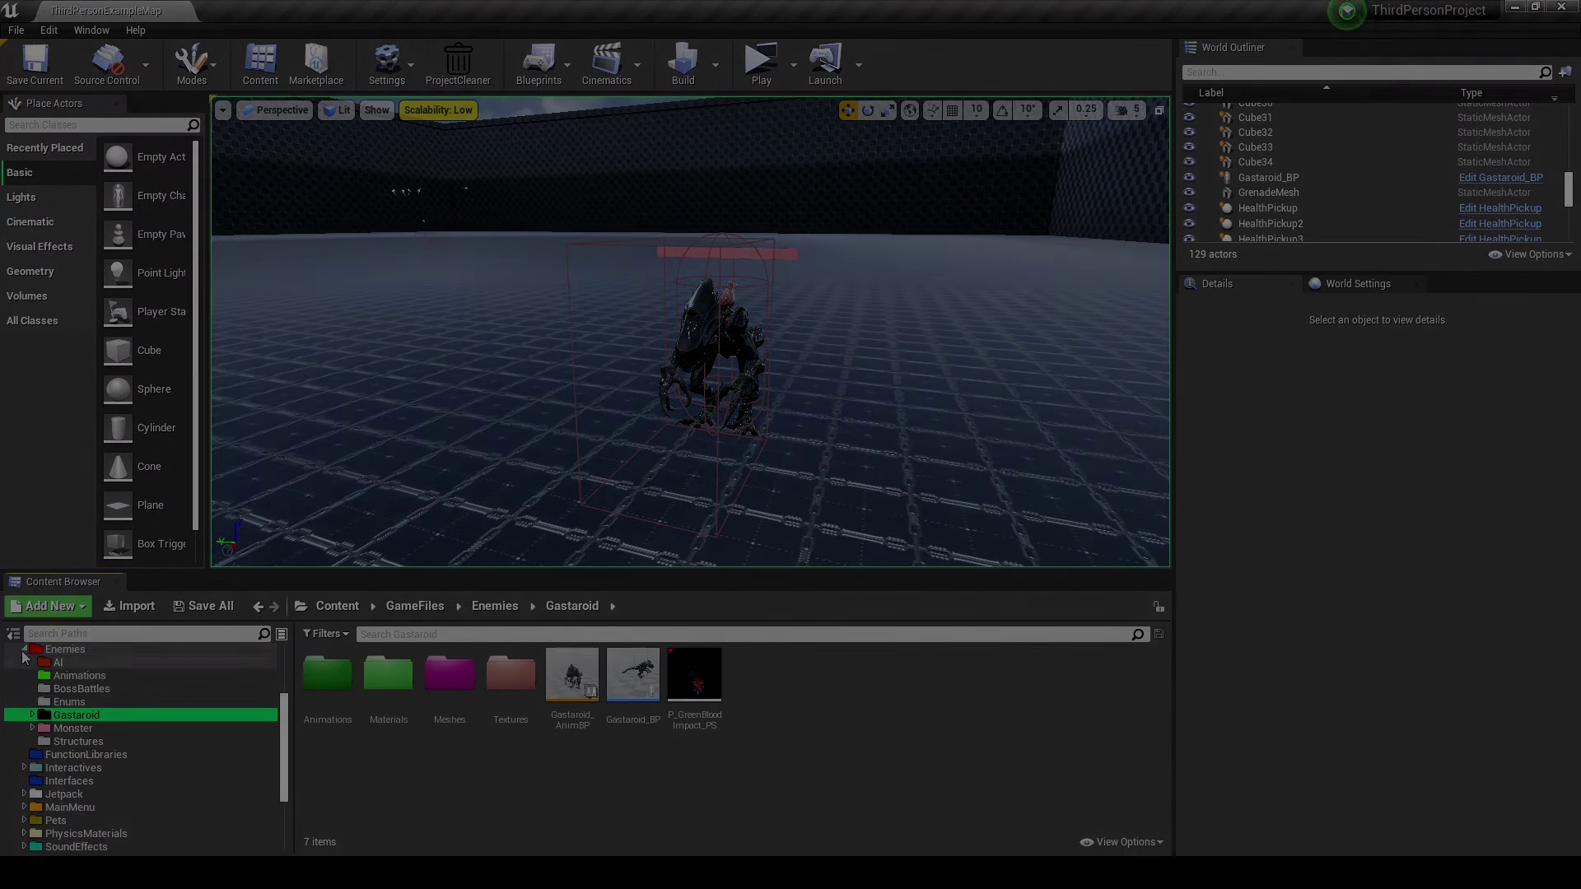
click(24, 649)
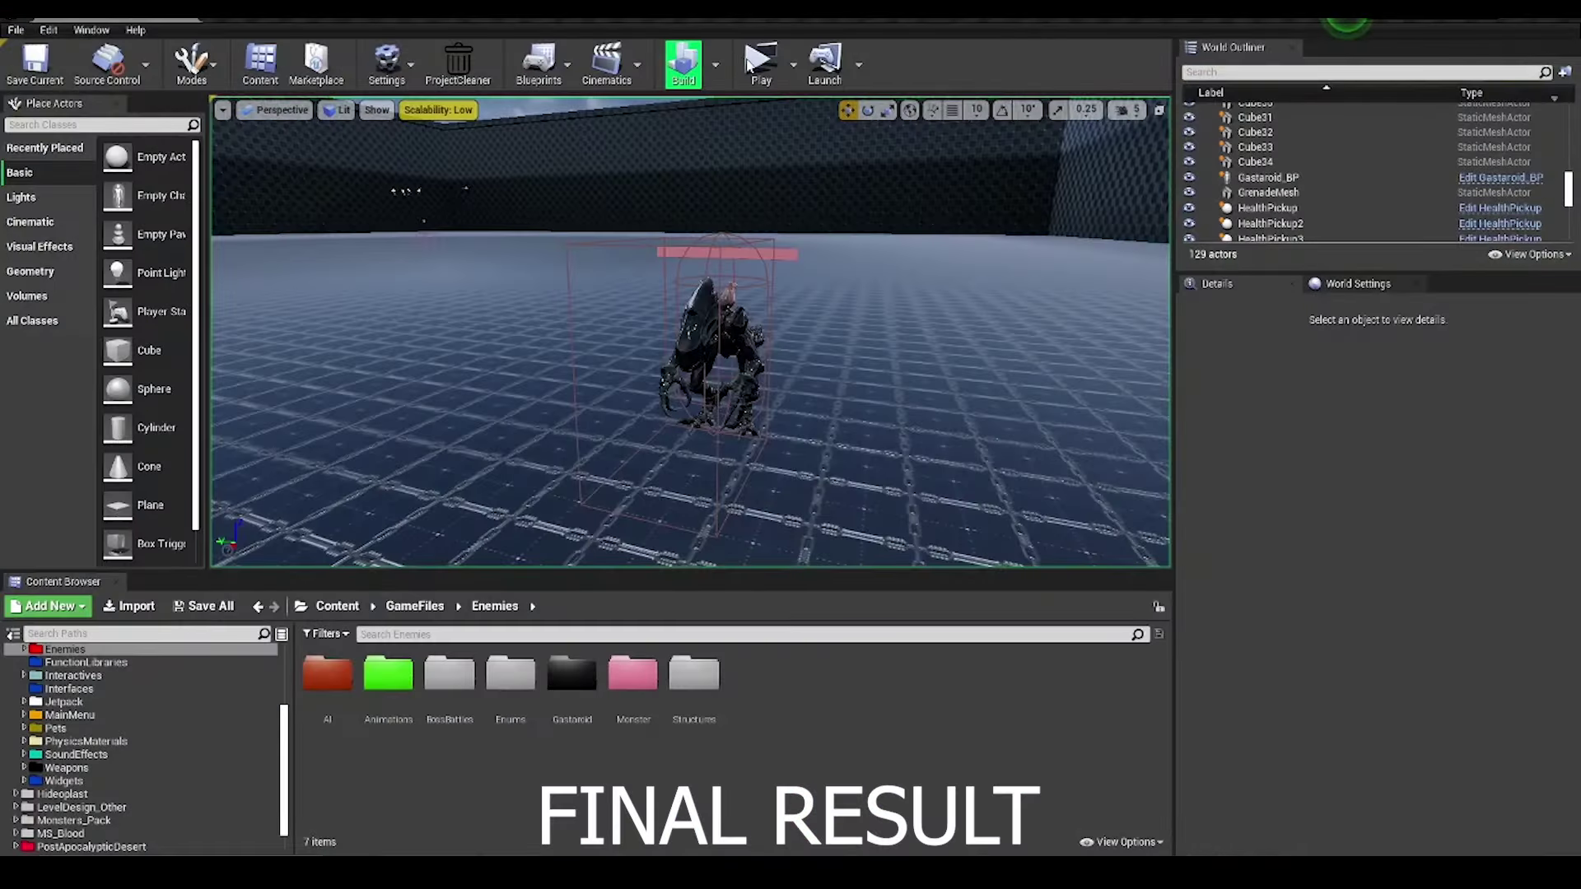
- Start the level with Alt+P to show the finished Gastaroid boss fight
key(alt+p)
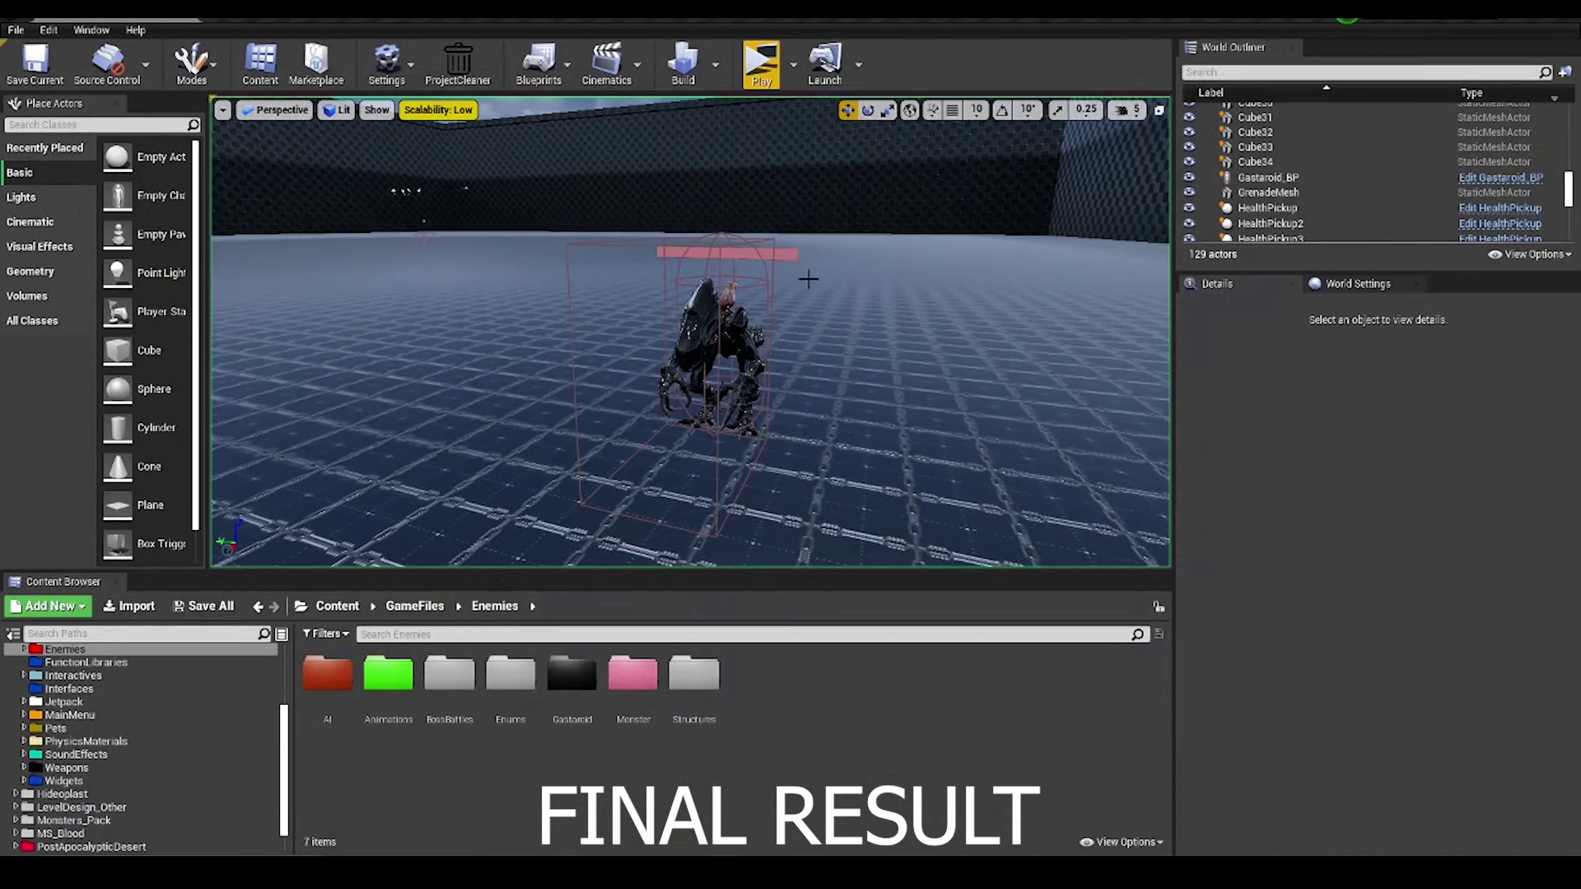
key(alt+p)
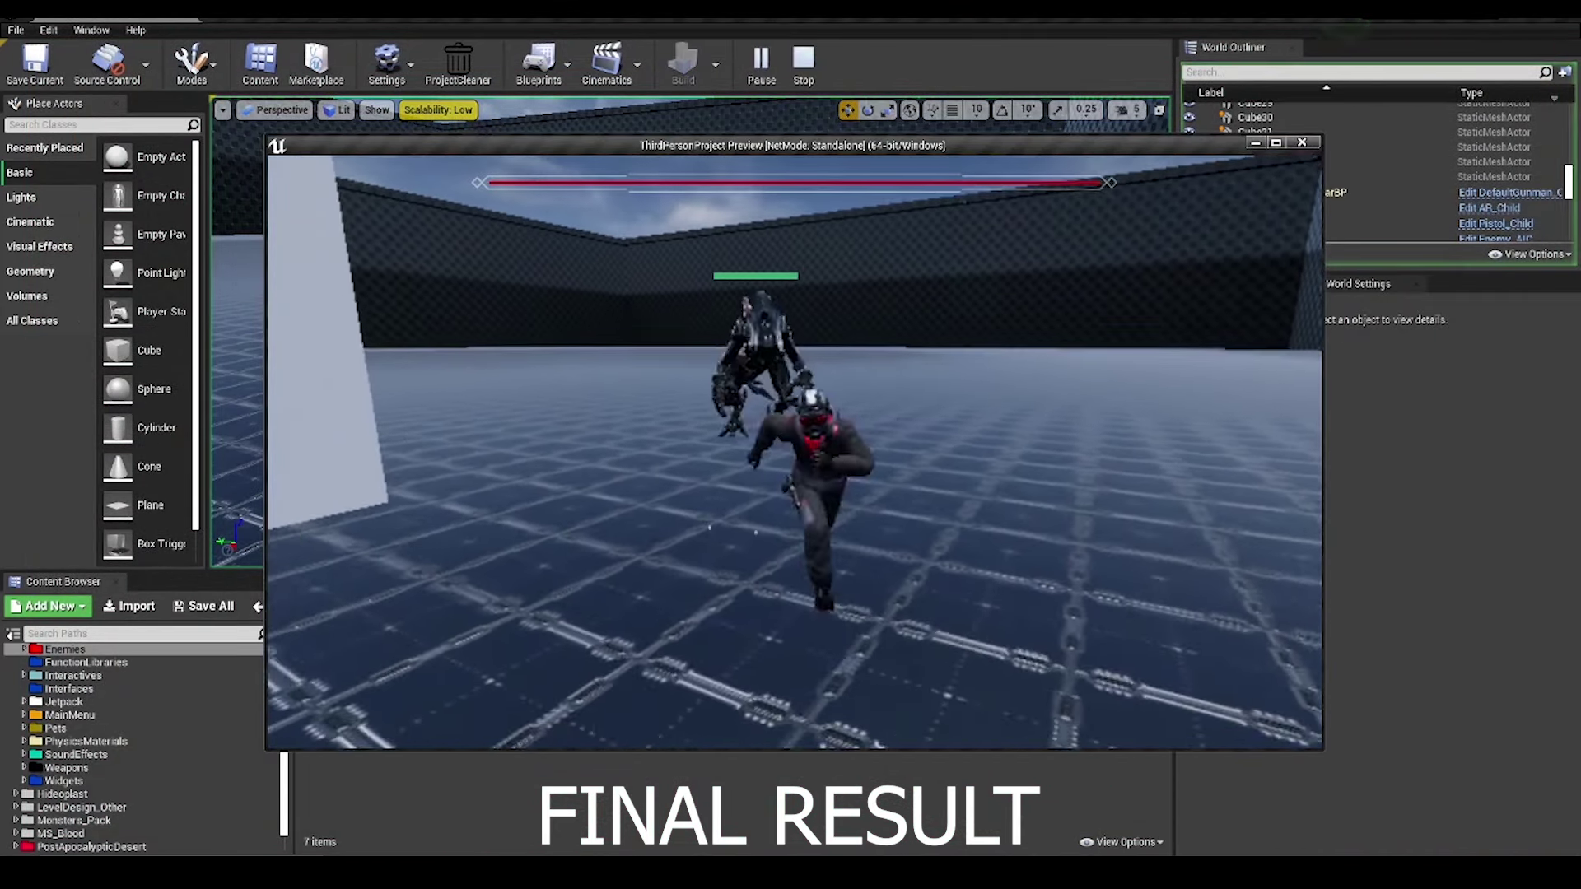